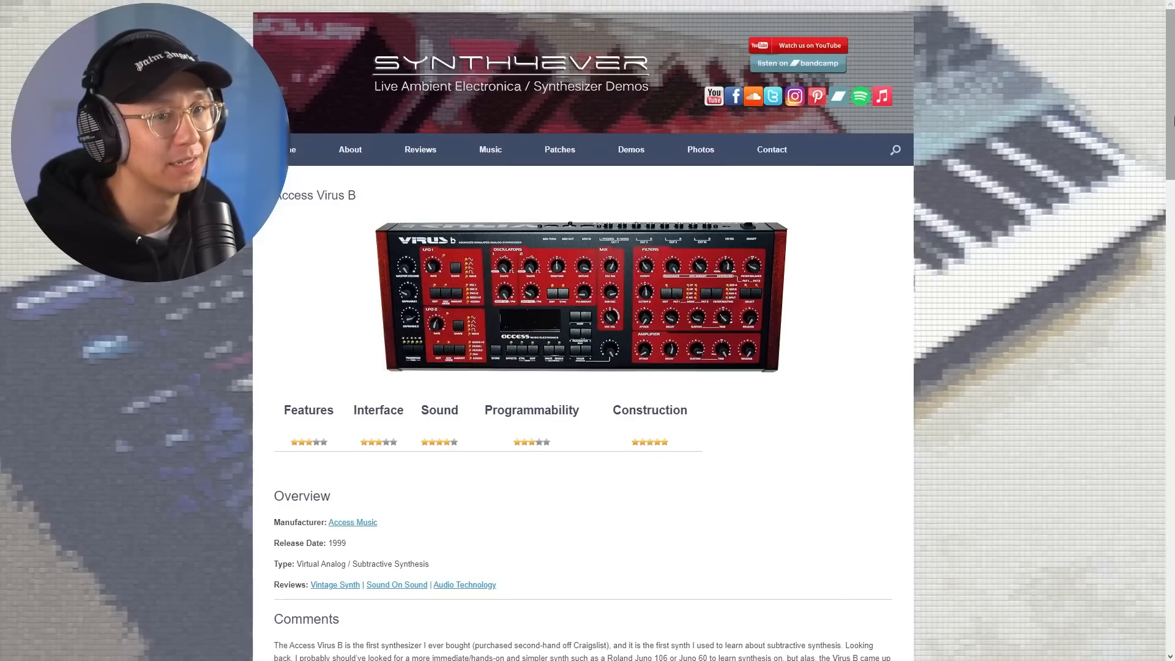
Step: Switch from the Access Virus B web page to the Ableton Live set with the emulator plug-in and show it full screen
scroll(996, 276, "down", 5)
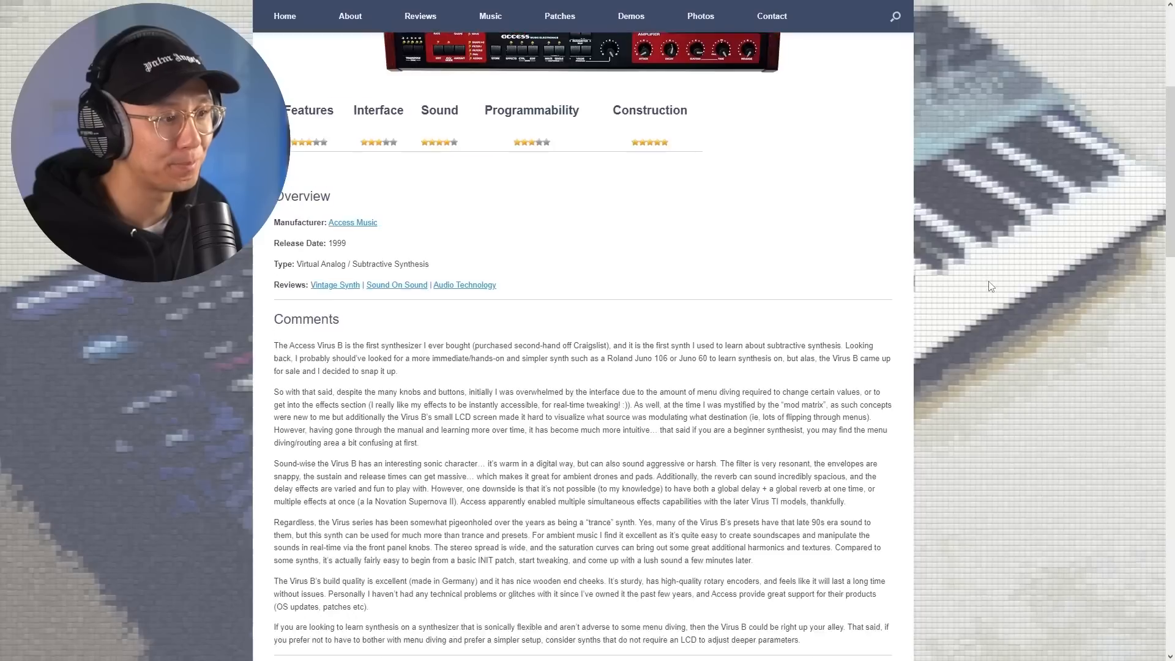
scroll(992, 284, "up", 5)
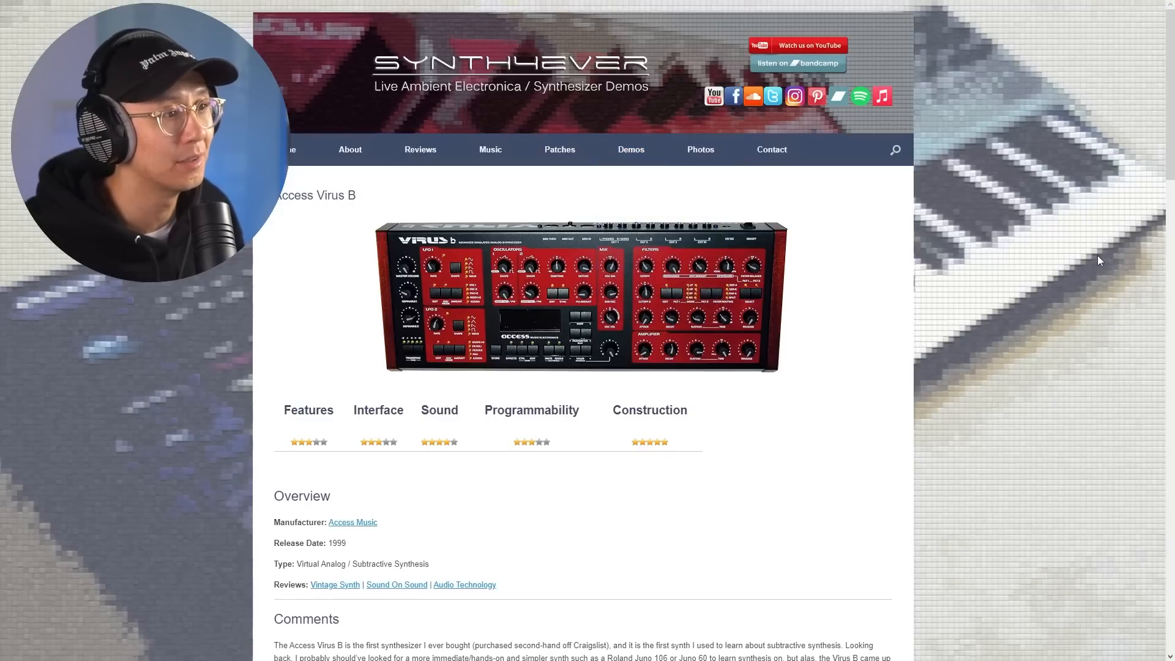
key("alt+Tab")
key("alt+Tab")
key("alt+Tab")
key("alt+Tab")
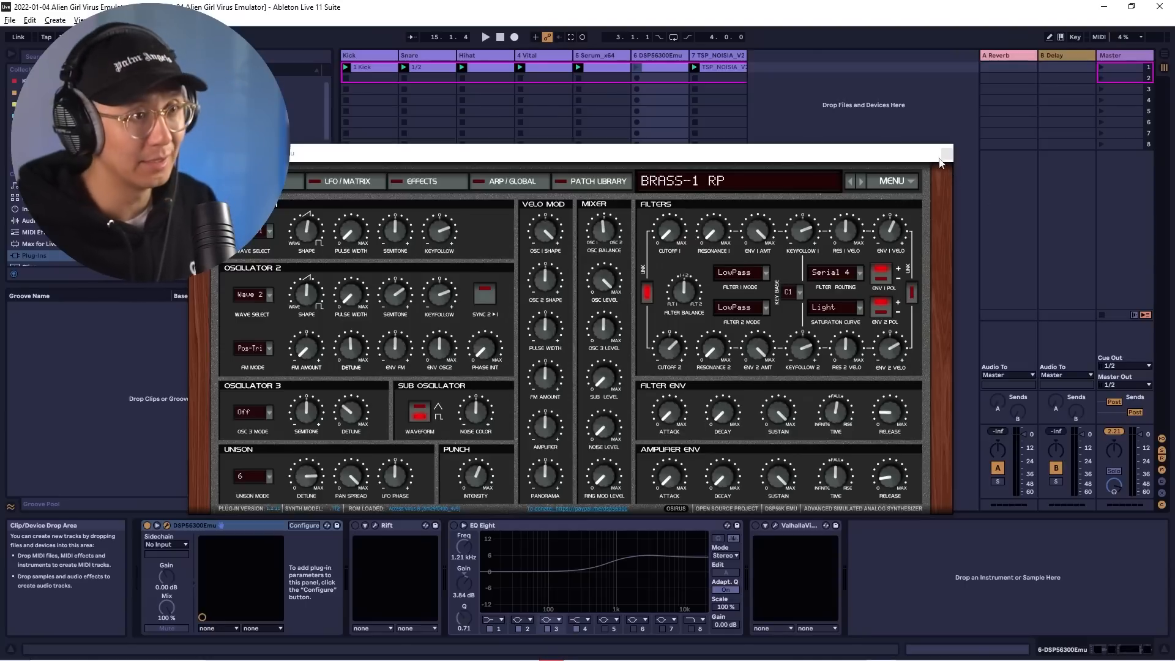
key("ctrl+F11")
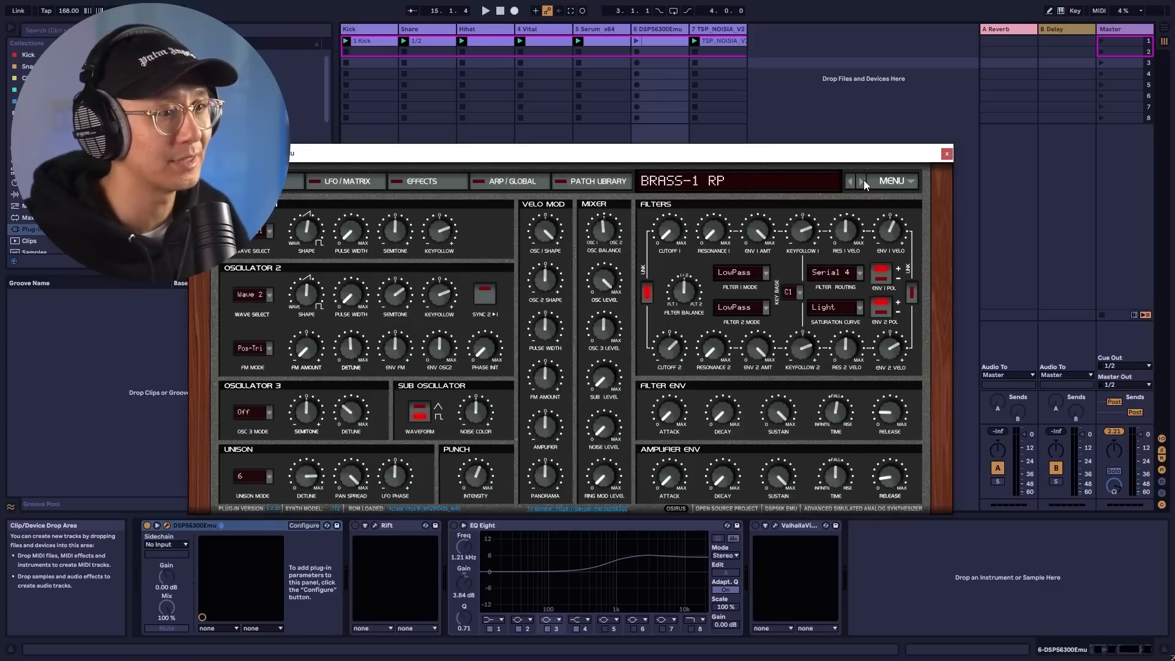
Step: Audition the following presets in sequence, from TOMBASS RP through WINDO RP to FLUBBER RP
left_click(863, 181)
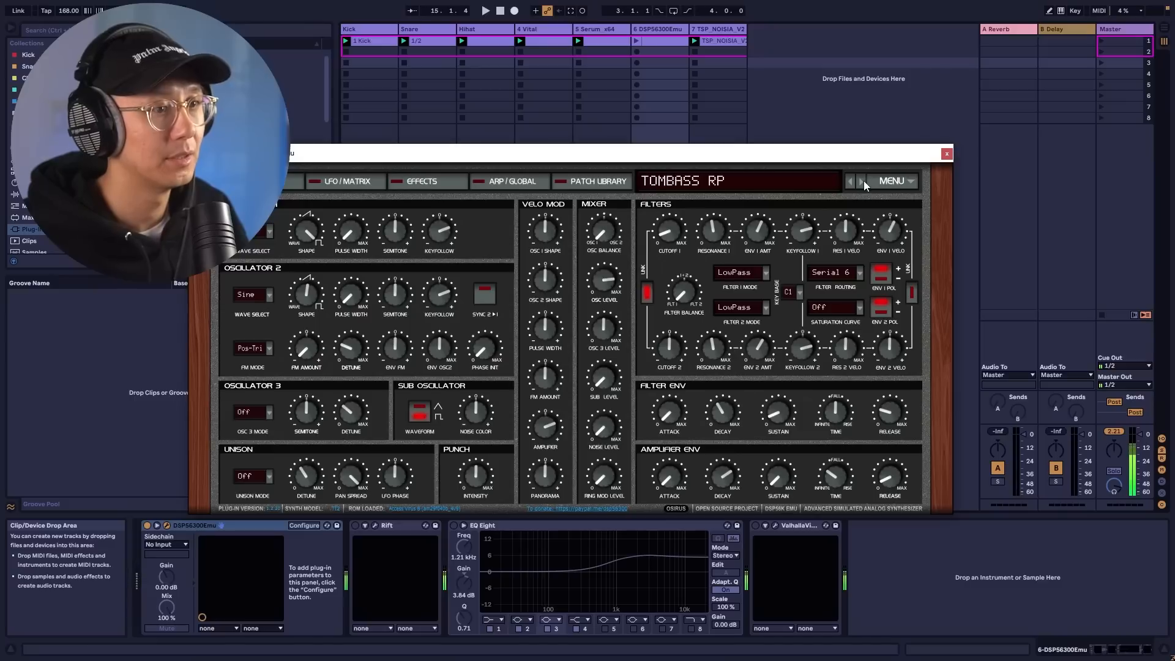
left_click(863, 181)
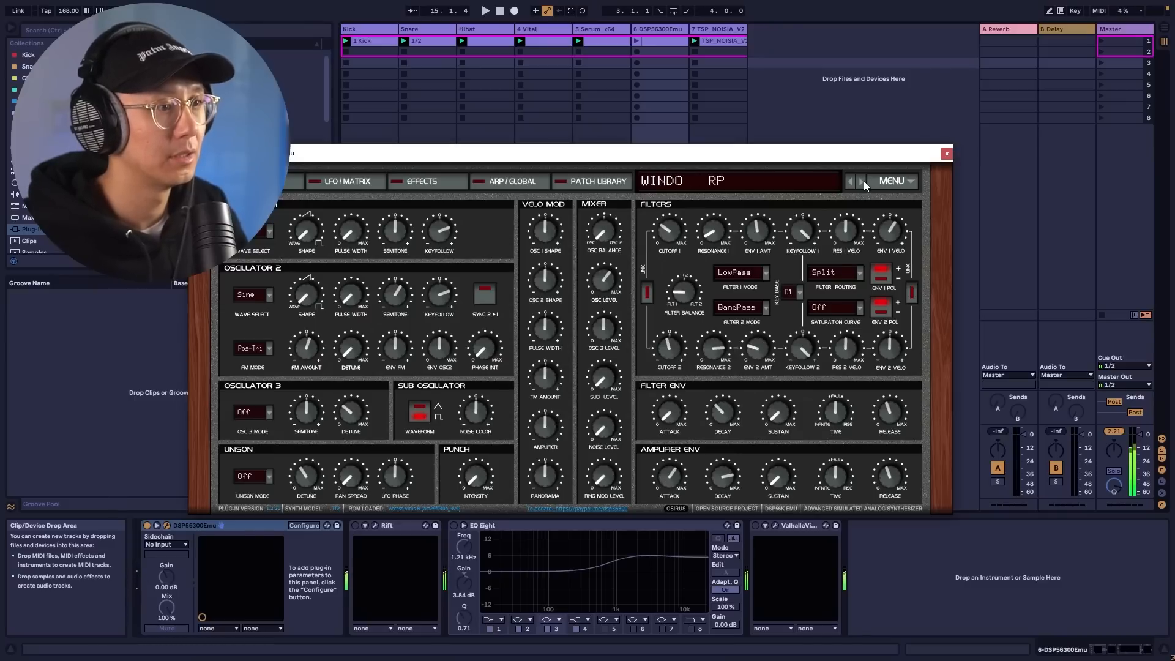
left_click(863, 181)
left_click(863, 181)
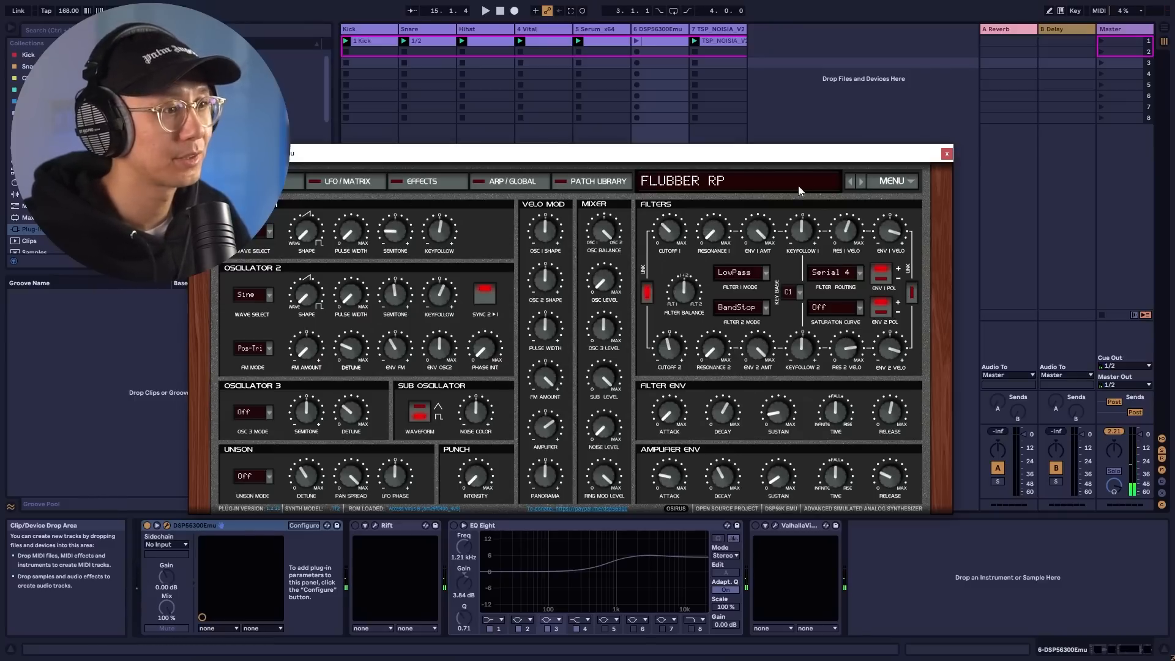
Step: Display the patches of Bank A in the plug-in's patch library and load Taurus JS
left_click(612, 180)
left_click(346, 226)
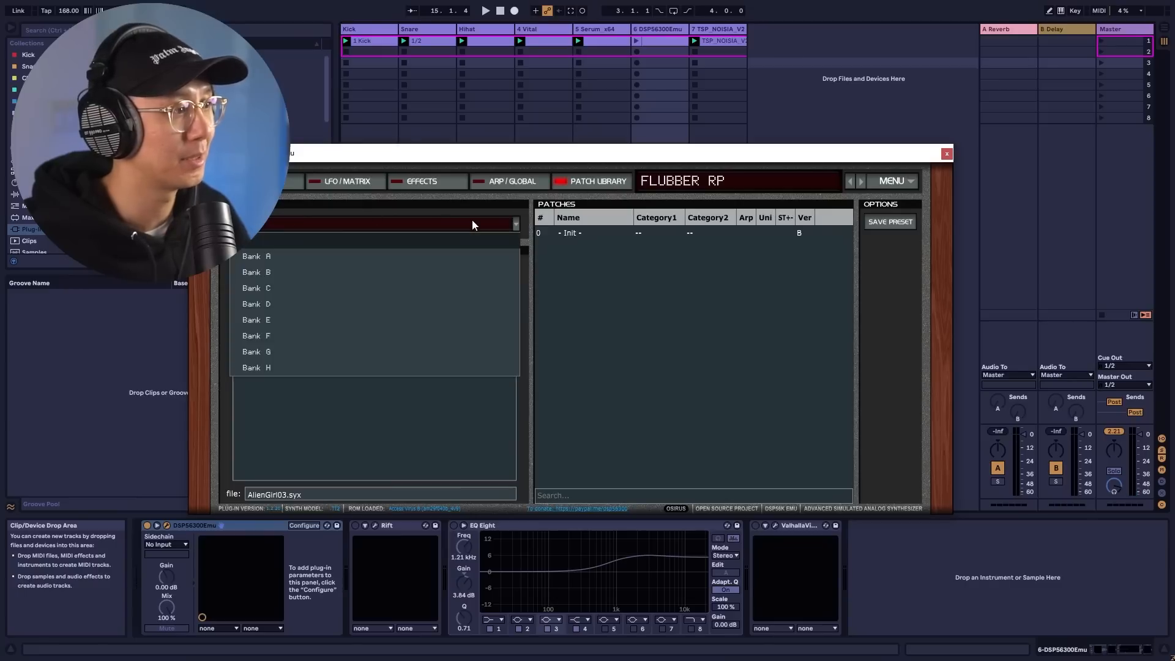
left_click(340, 258)
left_click(602, 235)
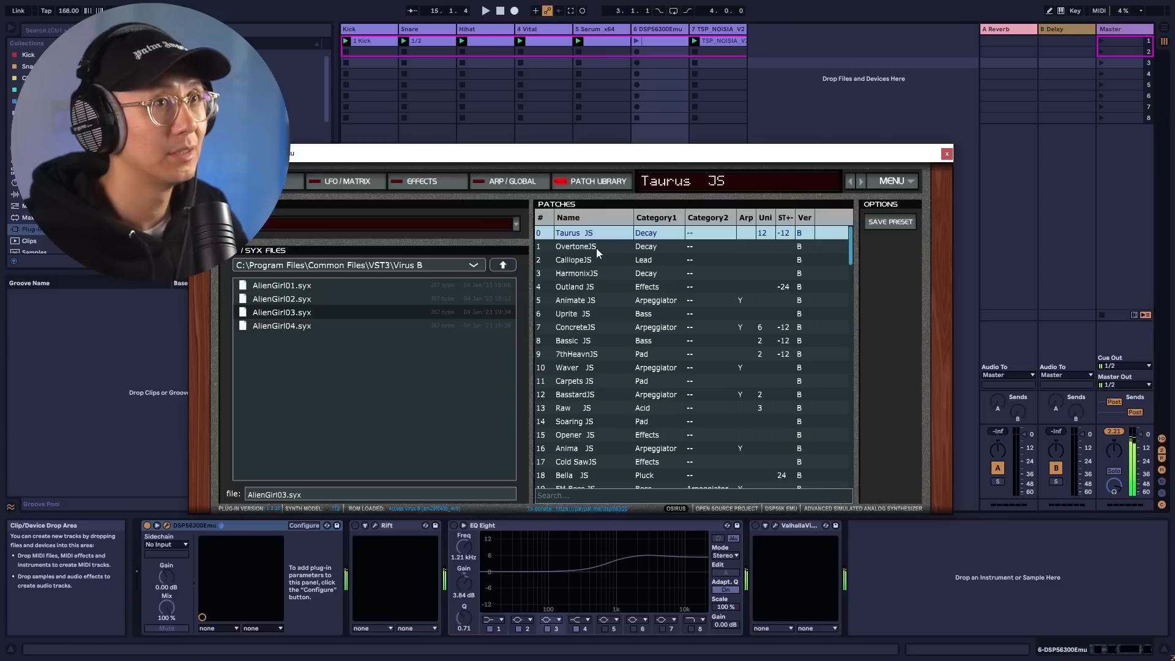
Step: Audition patches 1 to 9 of Bank A one by one, from OvertoneJS through 7thHeavnJS
left_click(596, 248)
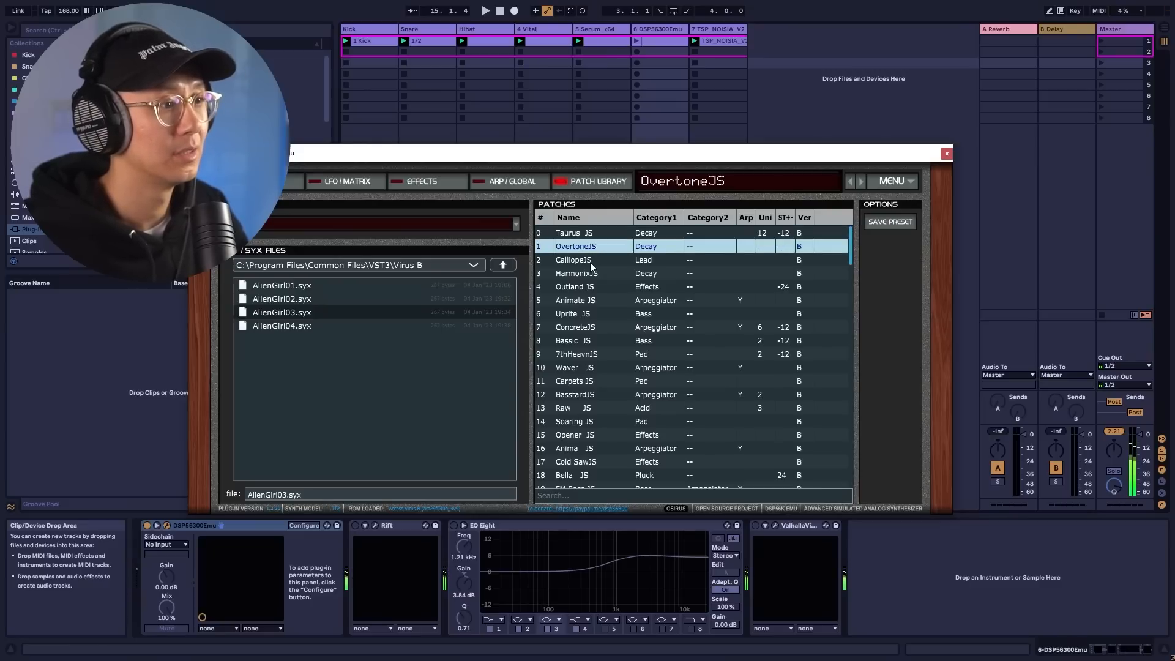
left_click(590, 262)
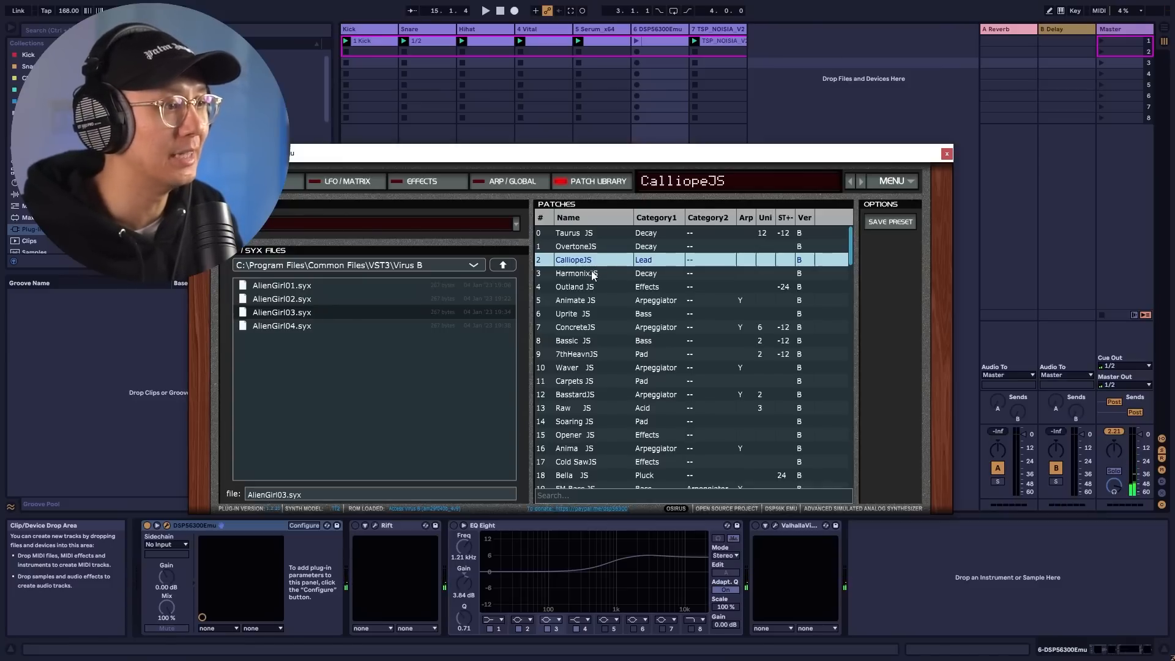
left_click(593, 274)
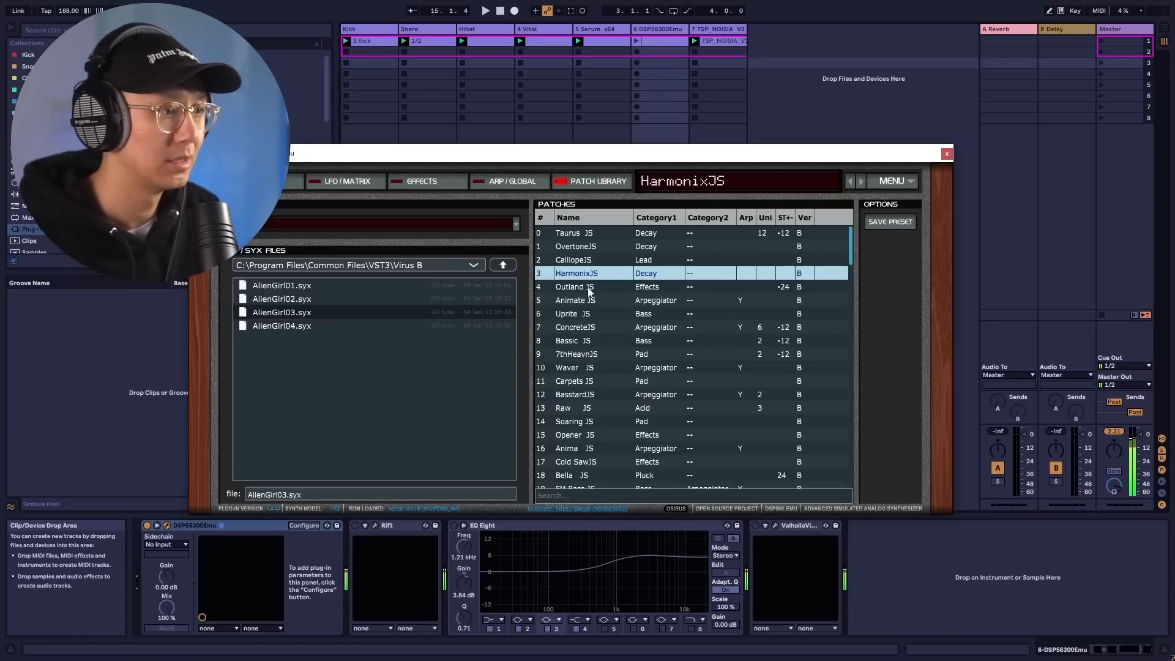
left_click(589, 288)
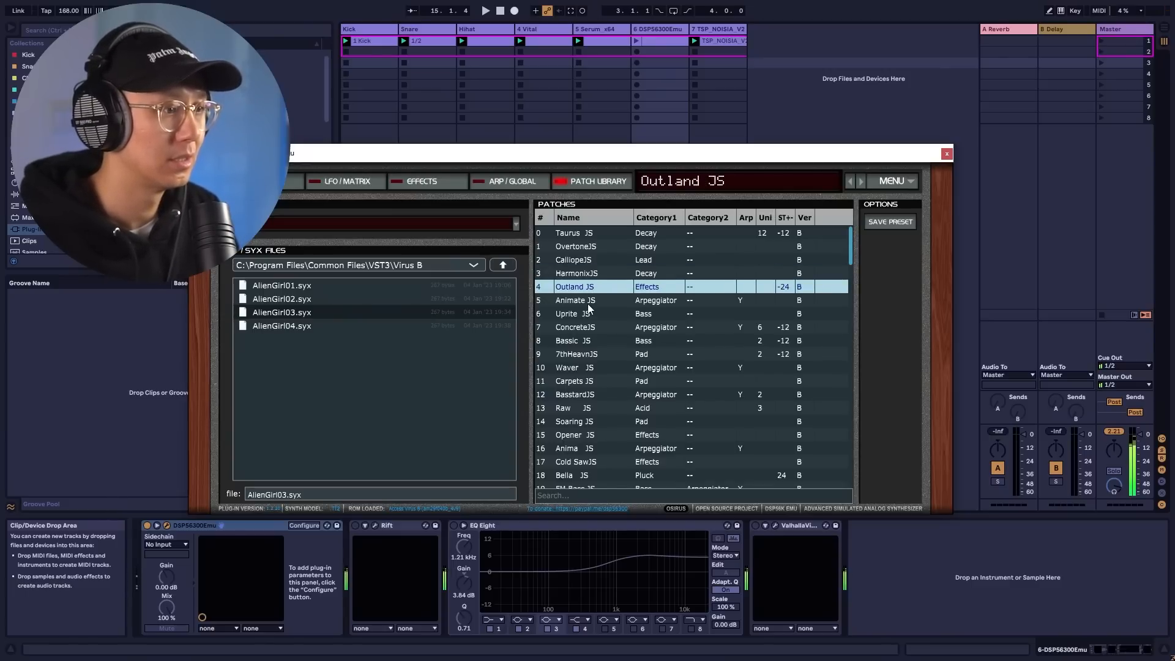
left_click(589, 301)
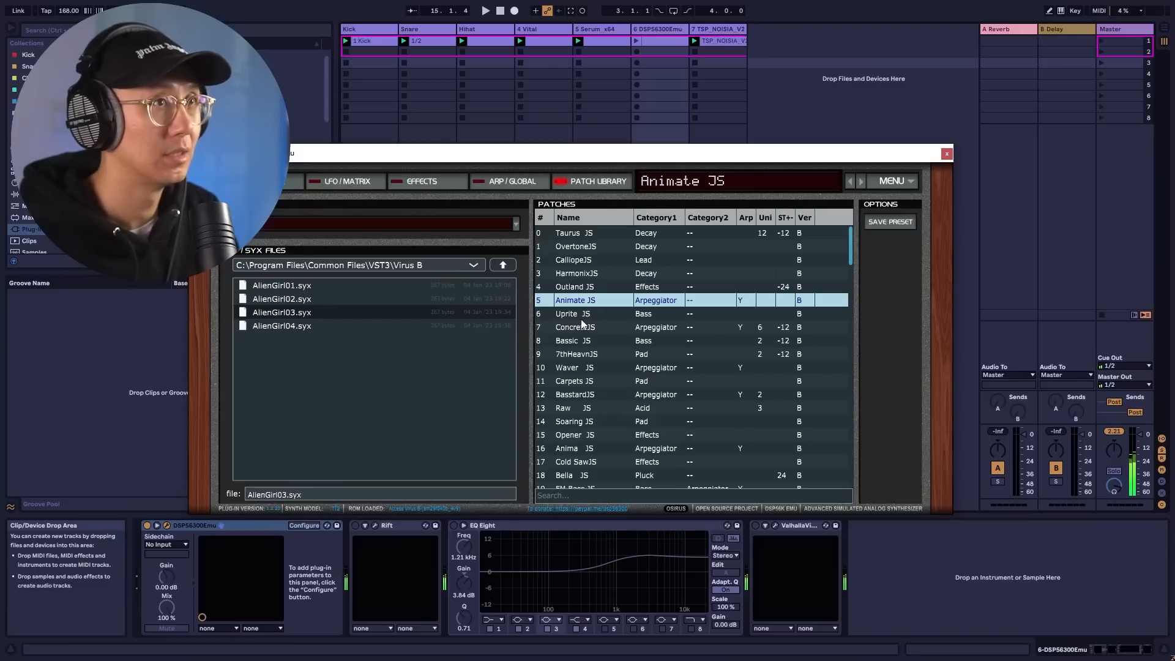
left_click(581, 318)
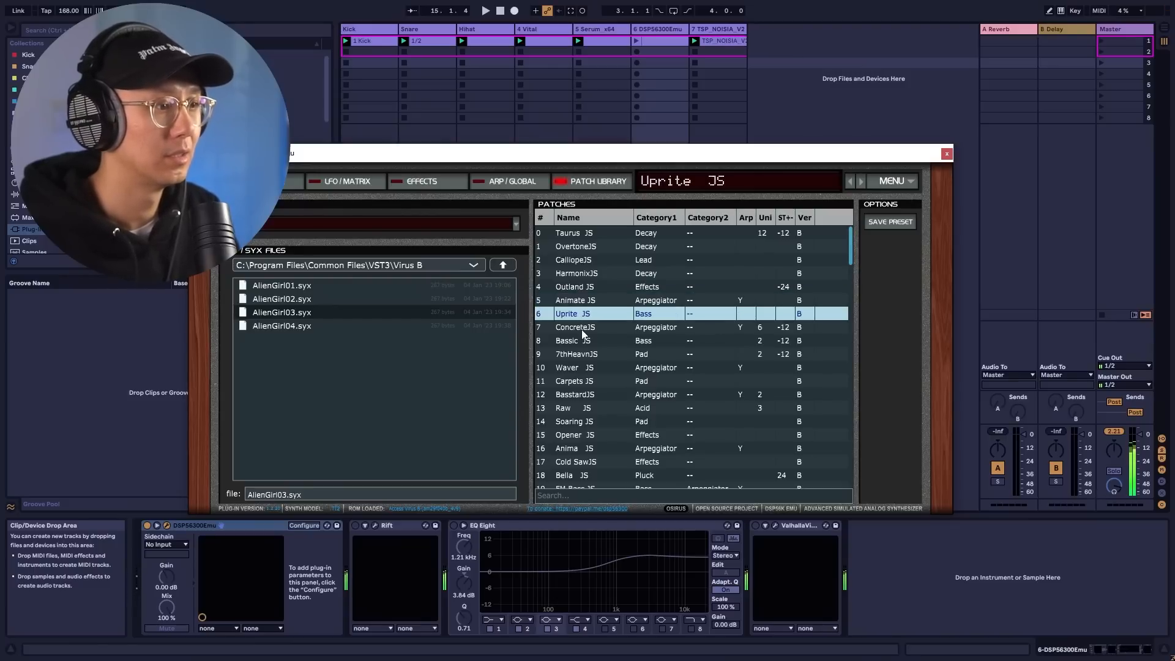
left_click(582, 331)
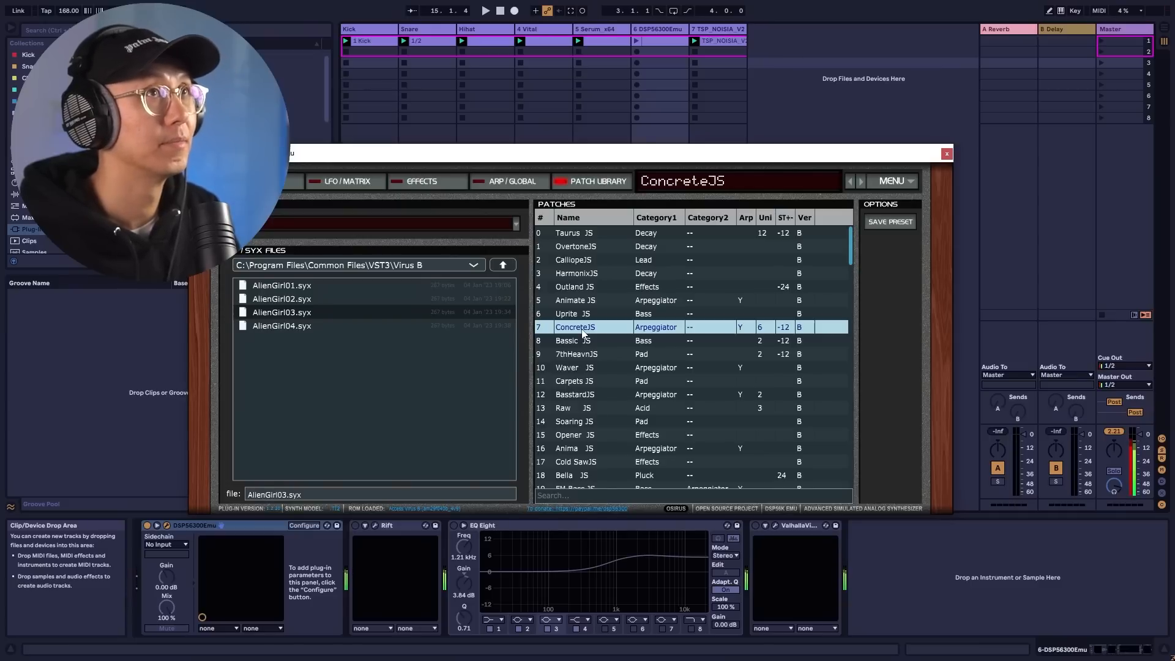
left_click(582, 343)
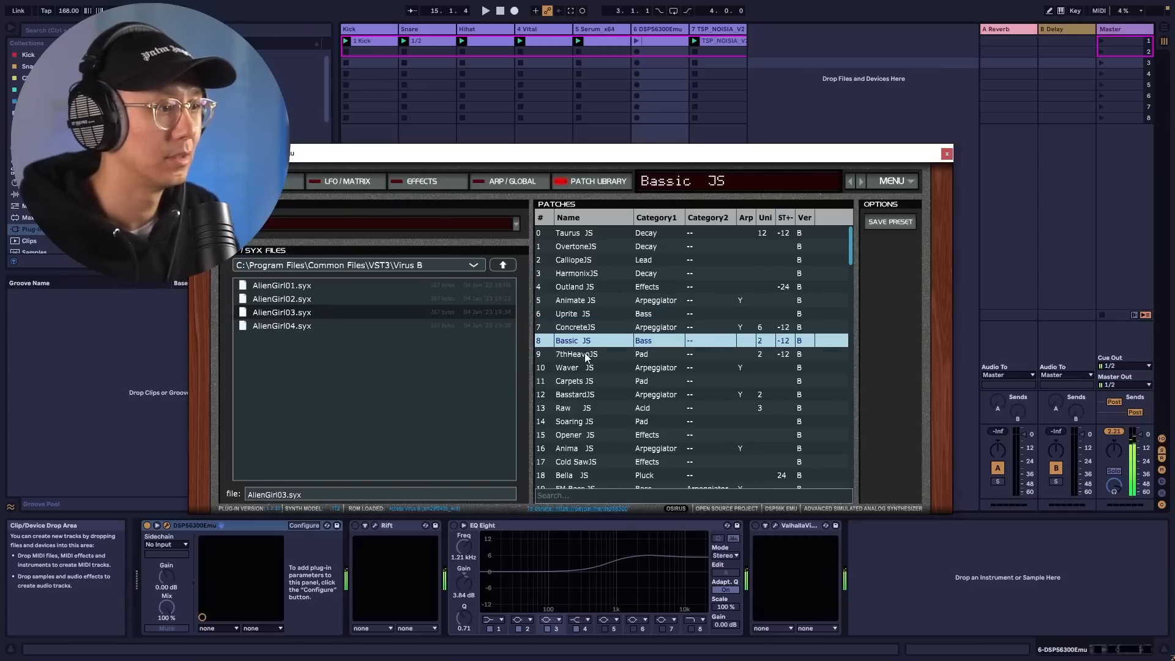
left_click(585, 355)
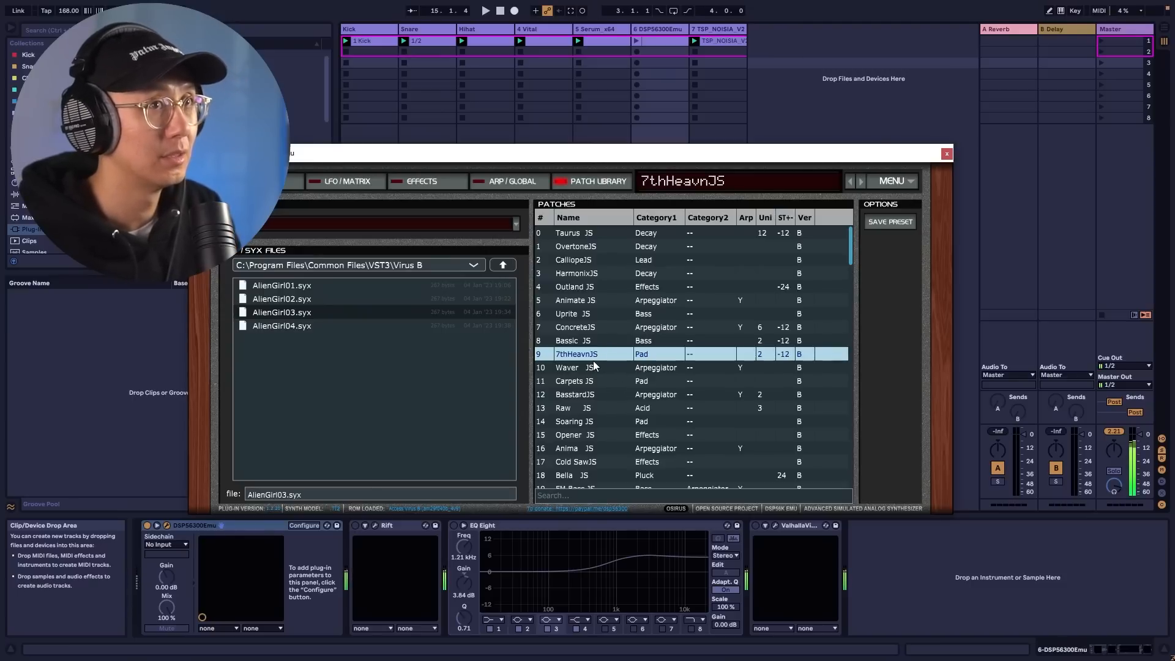
Step: Audition patches 10 to 17 of Bank A one by one, from Waver JS through Cold SawJS
left_click(593, 367)
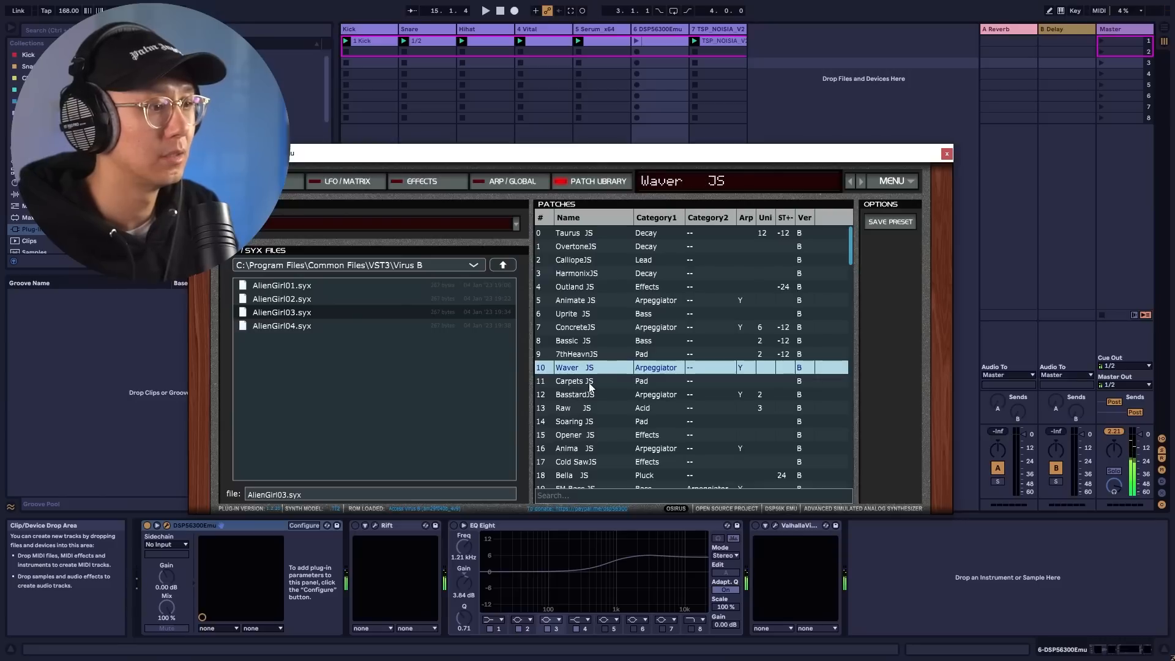
left_click(589, 382)
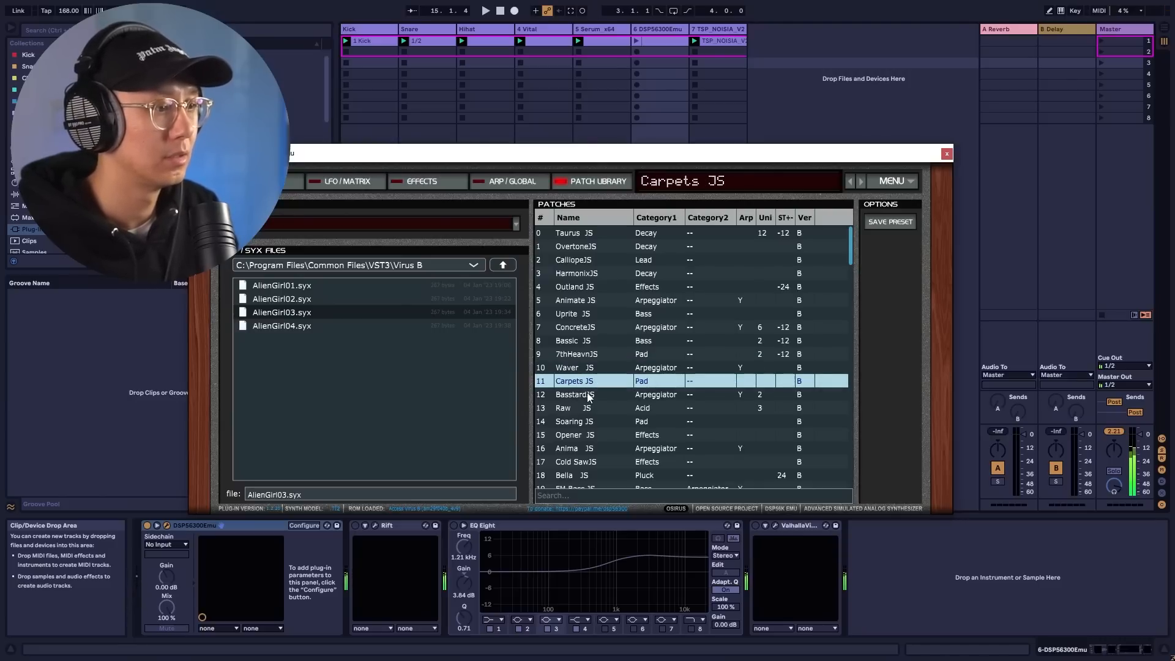
left_click(590, 396)
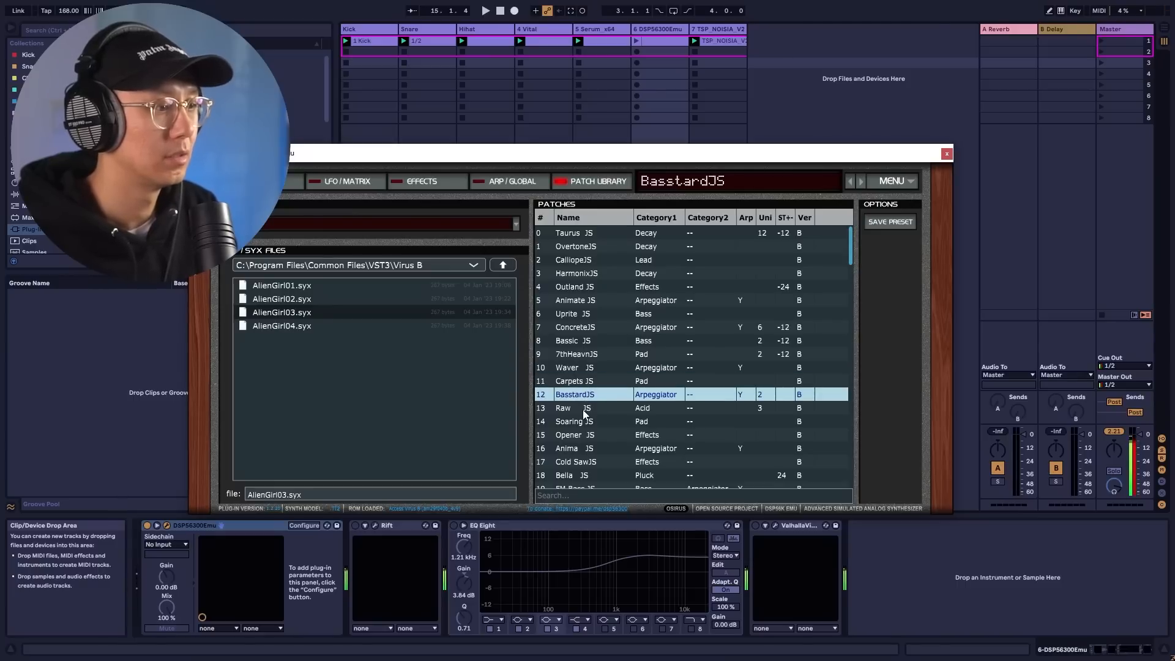
left_click(583, 410)
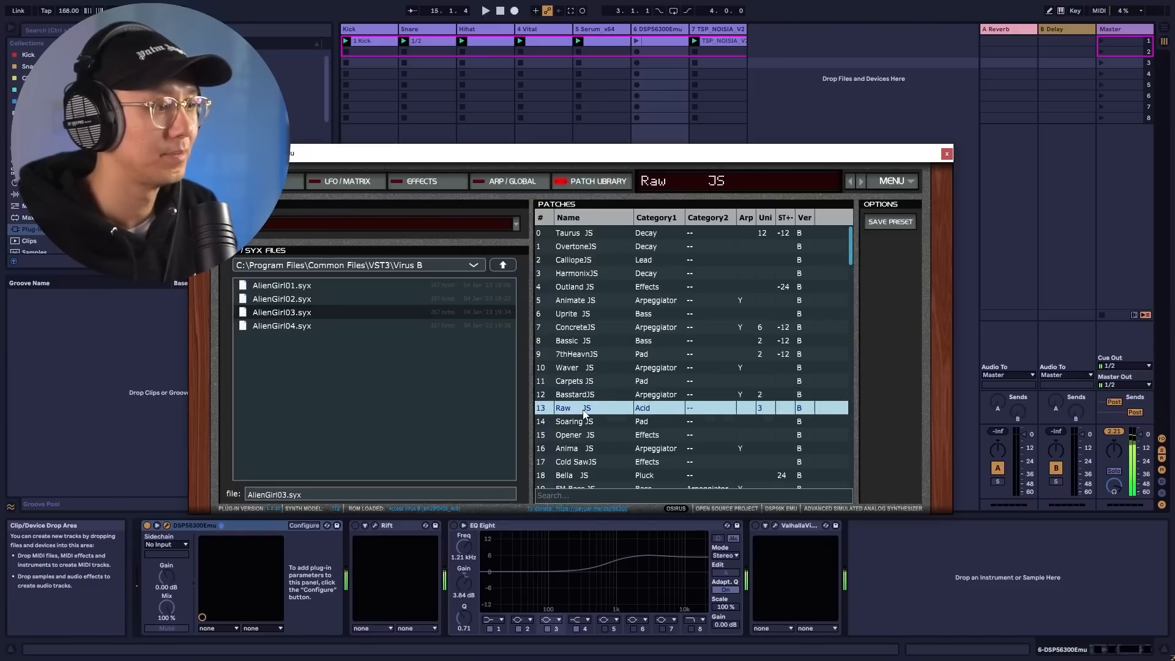
left_click(587, 425)
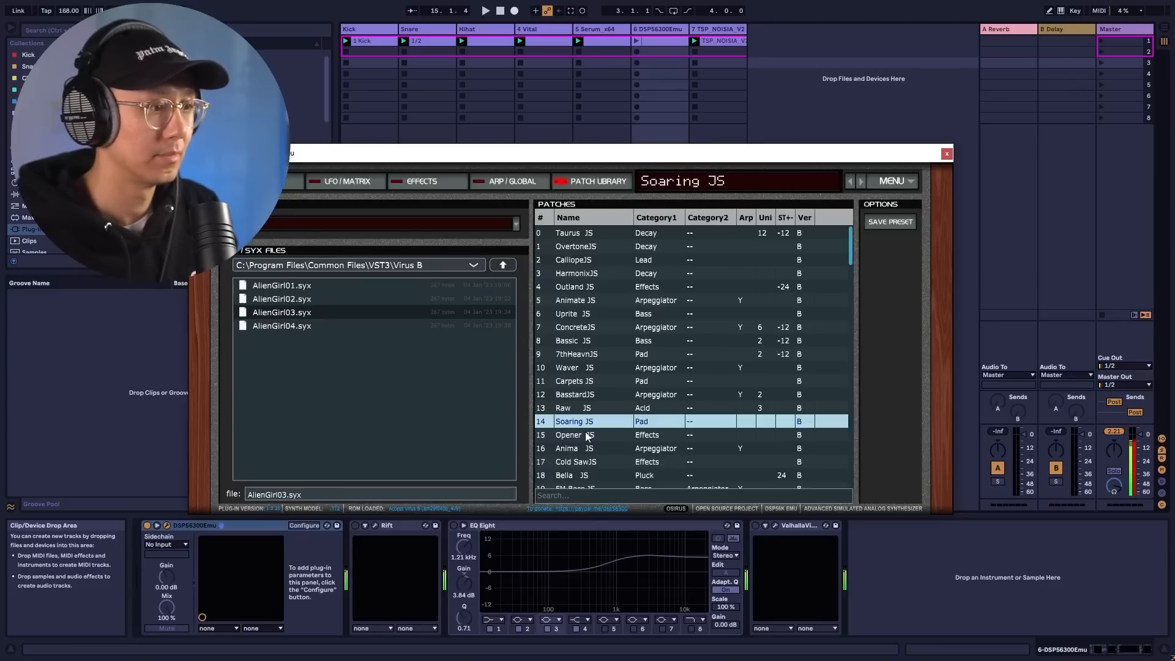
left_click(586, 435)
left_click(587, 450)
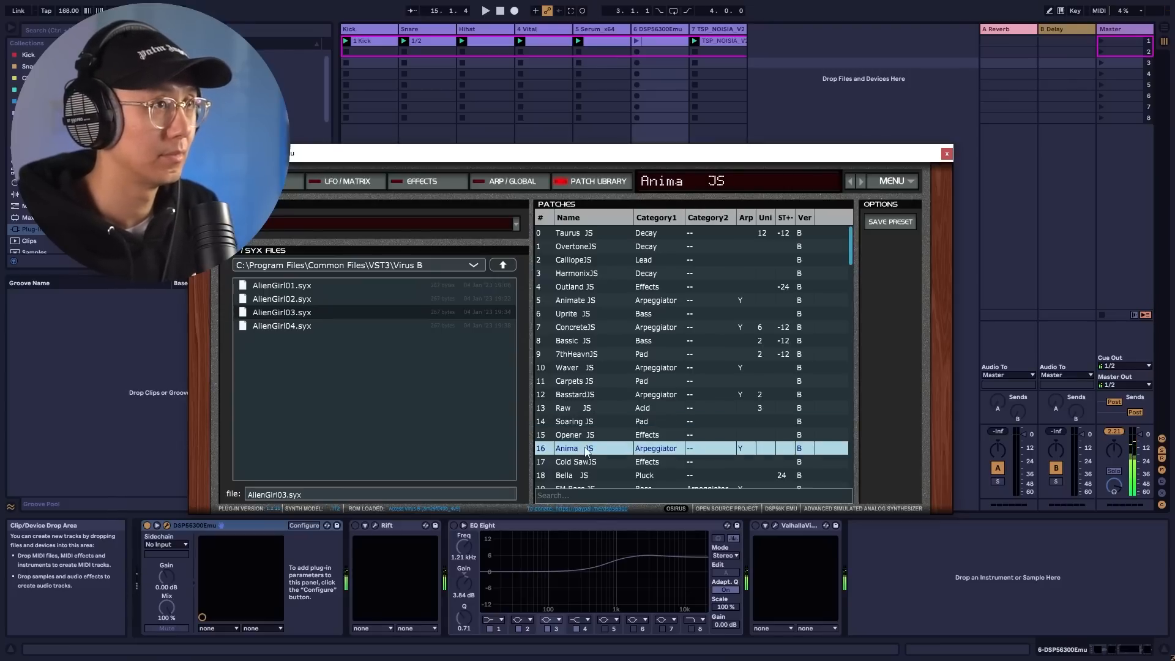
left_click(568, 464)
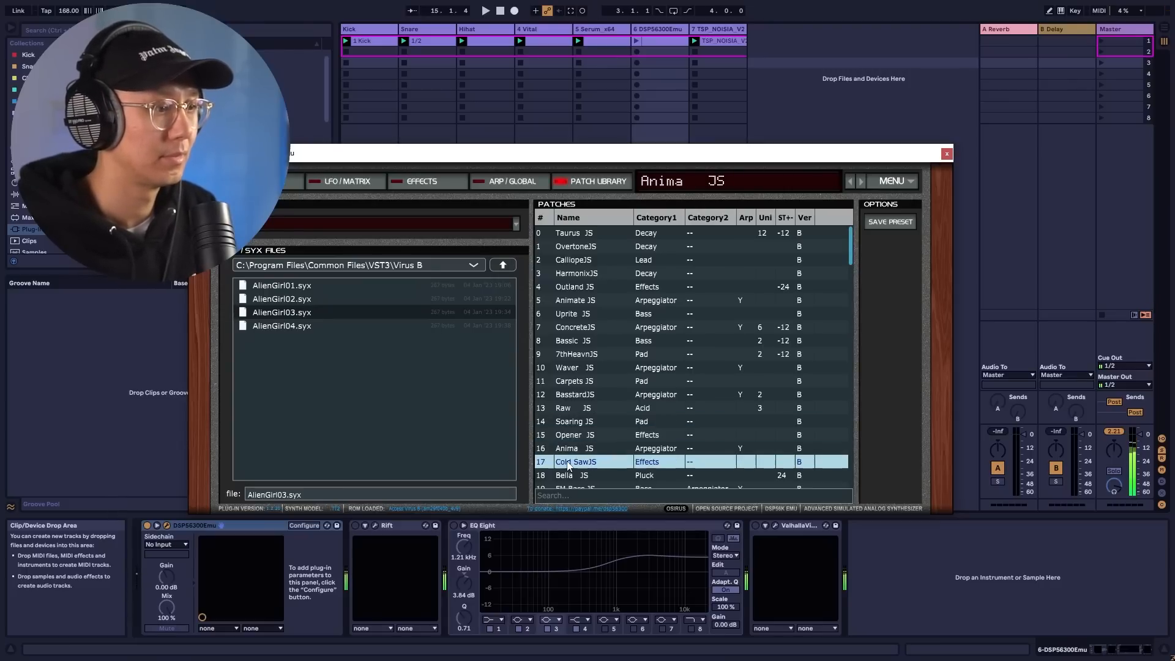
Step: Audition the Bank A patches Bella JS, FM Bass JS, Wailin JS, Simply JS and Nasty JS
scroll(586, 442, "down", 5)
left_click(588, 257)
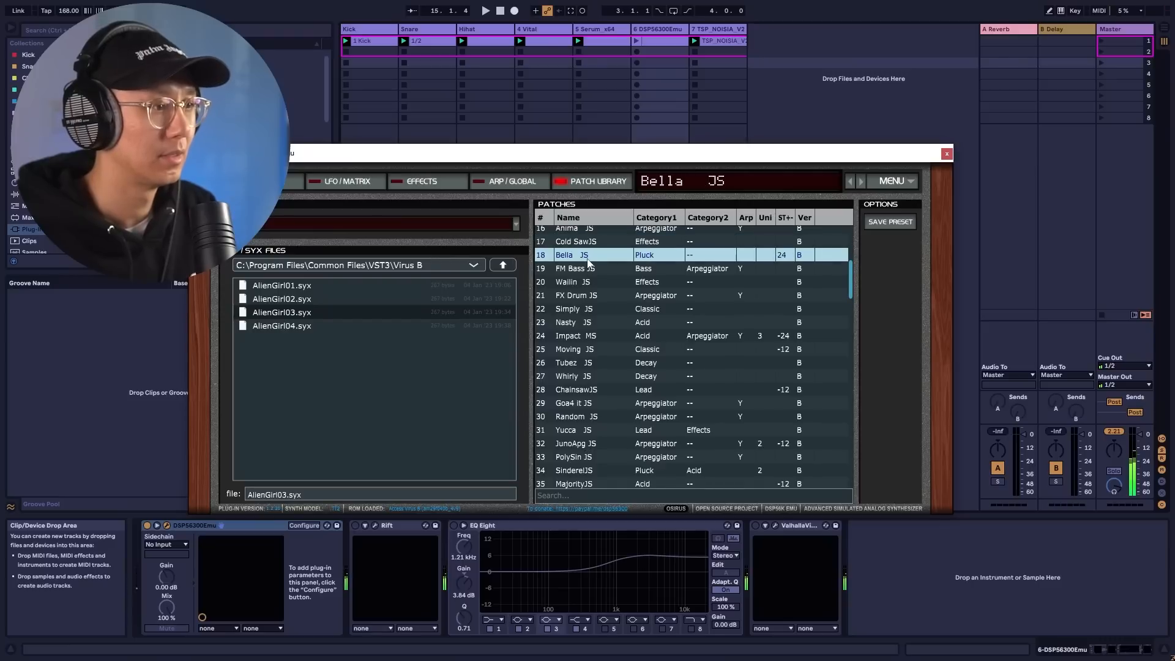
left_click(584, 269)
left_click(583, 284)
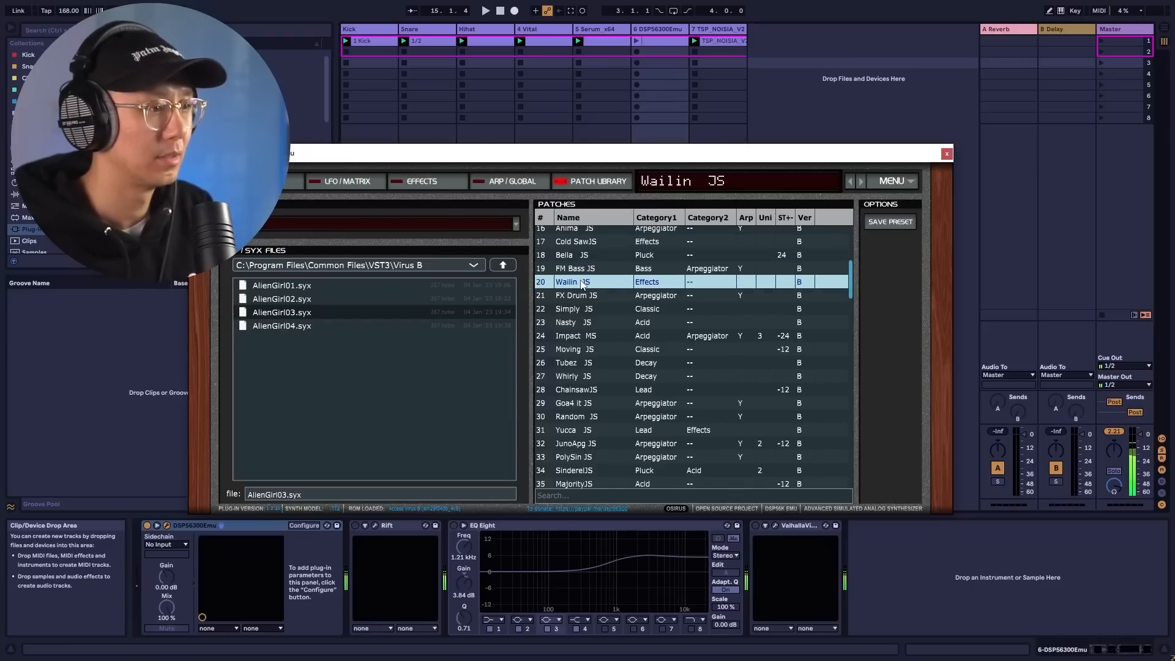
left_click(584, 309)
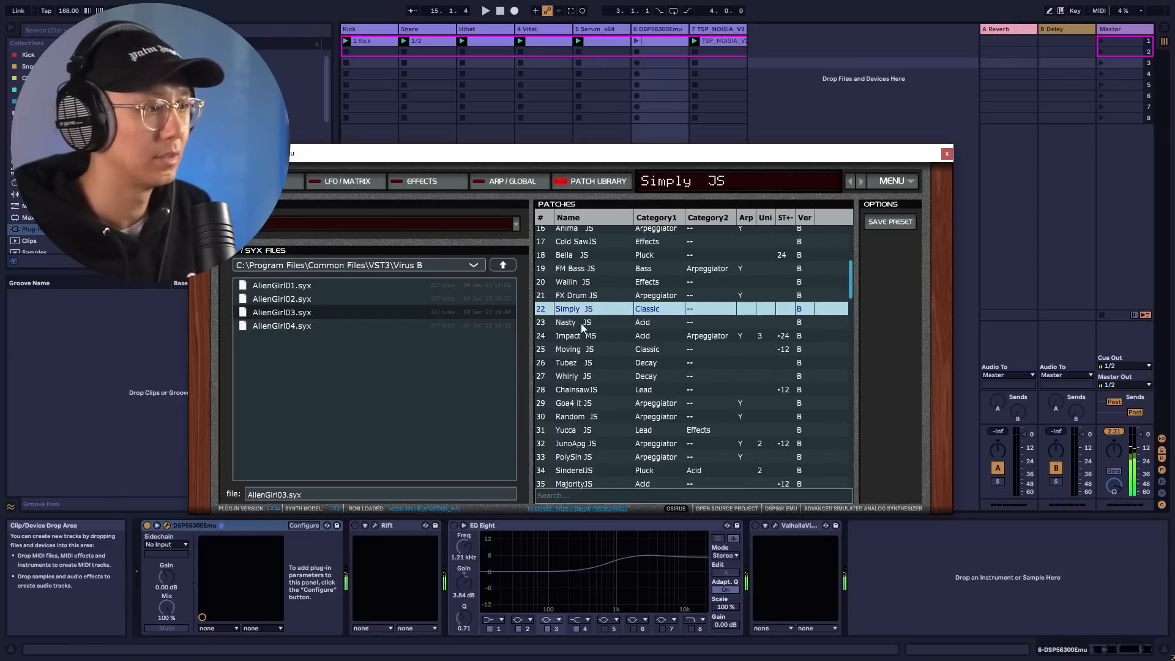
left_click(581, 324)
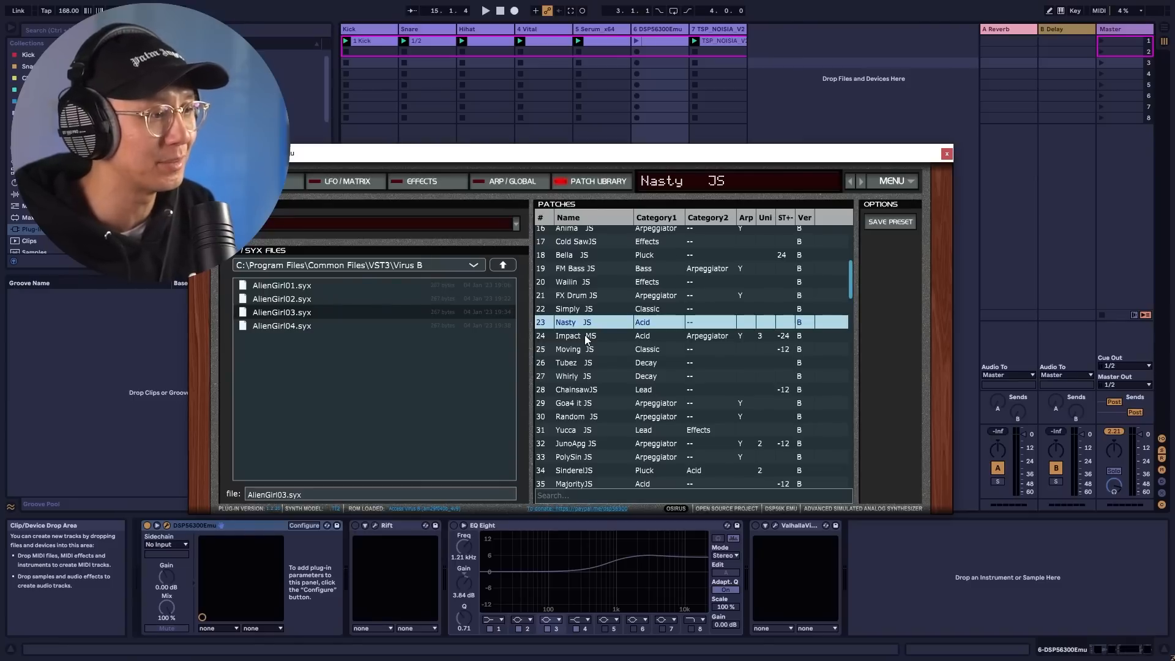
Step: Audition the Bank A patches Impact MS, Moving JS, Tubez JS, Whirly JS, ChainsawJS, Goa4 it JS and Yucca JS
left_click(586, 337)
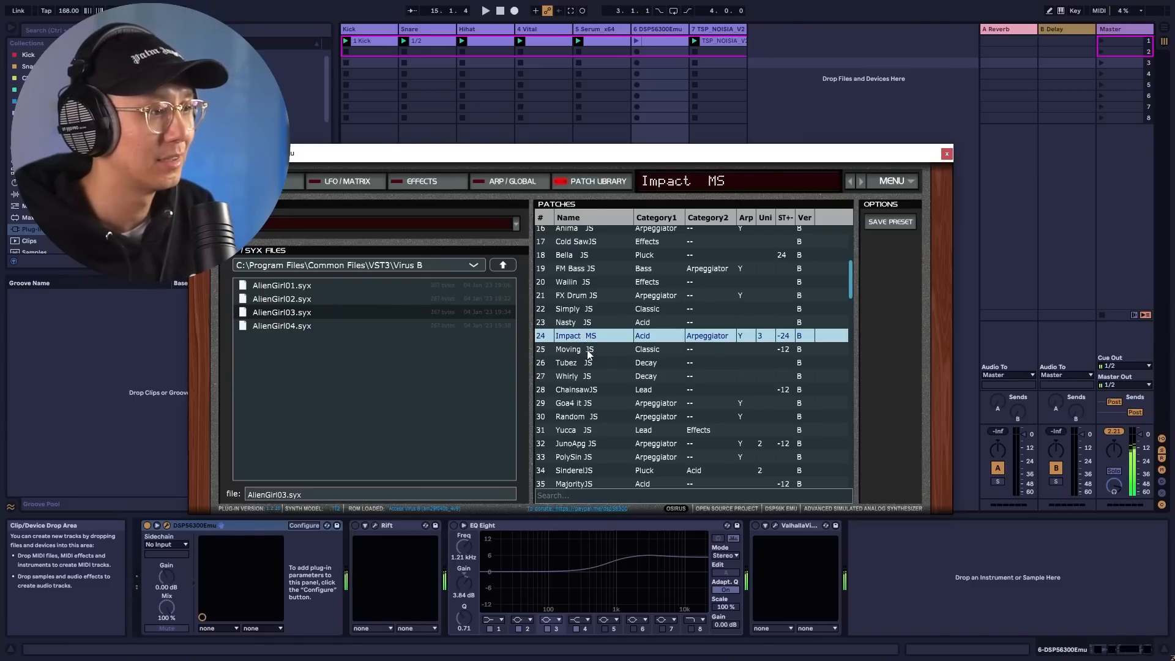
left_click(588, 351)
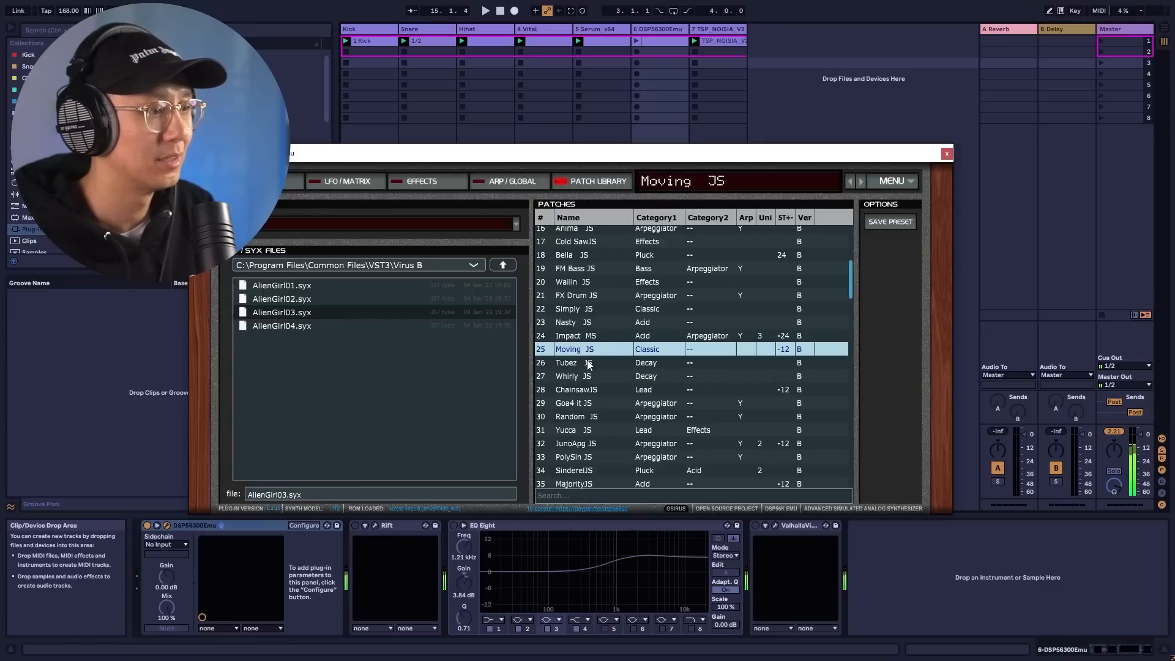
left_click(589, 365)
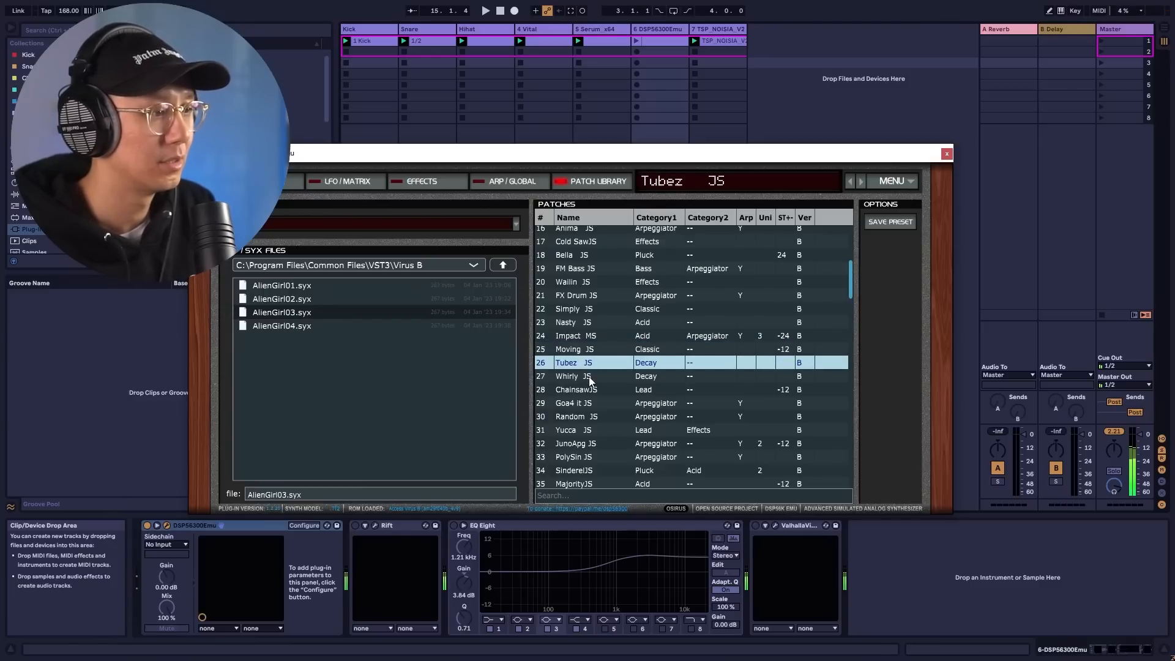
left_click(590, 378)
left_click(584, 391)
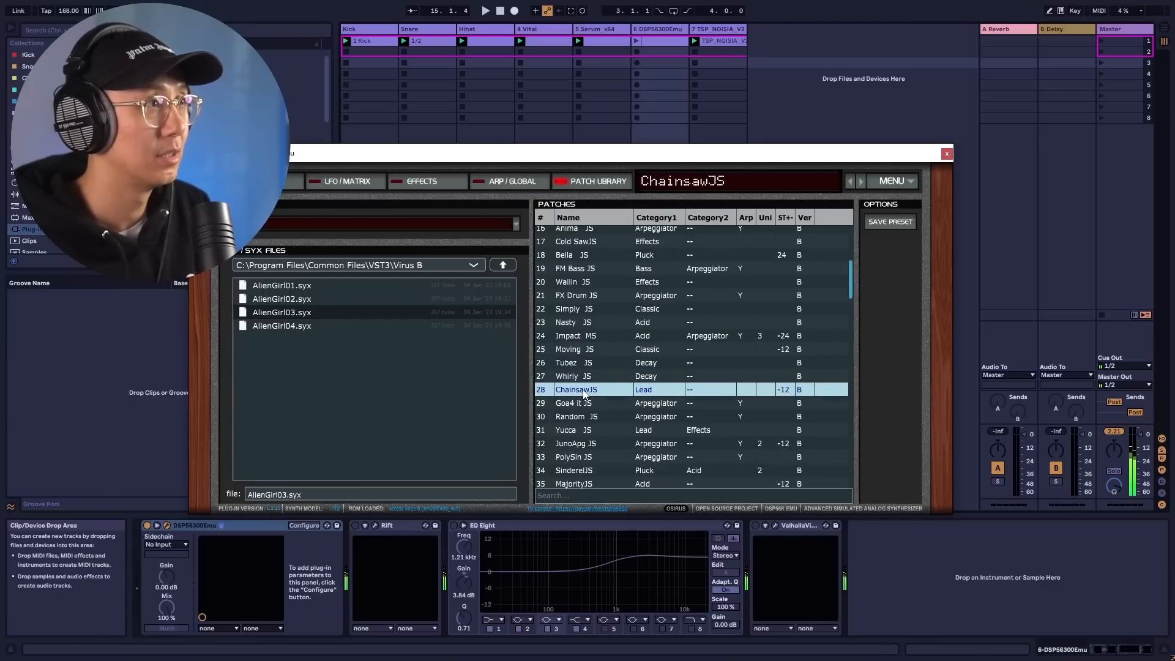
left_click(582, 405)
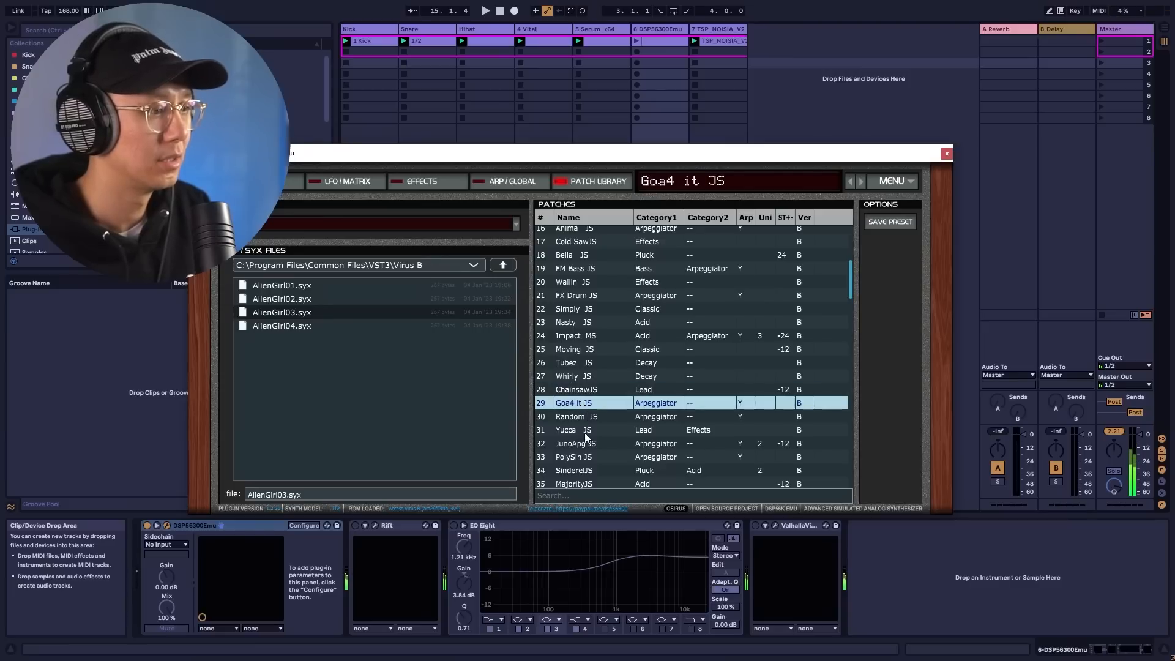
left_click(586, 432)
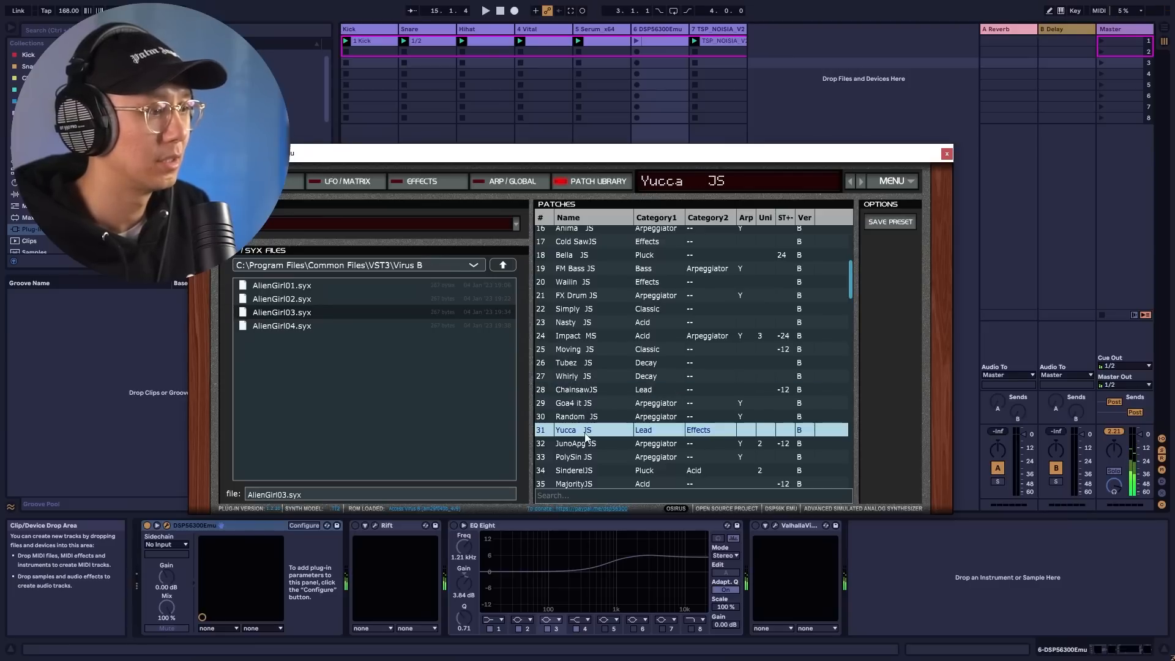
Step: Audition the Bank A patches SinderelJS, Rough JS, MonolithJS, Sim SalaJS, Soloist JS, X-Bellz JS and Soaker JS
left_click(584, 470)
scroll(615, 429, "down", 9)
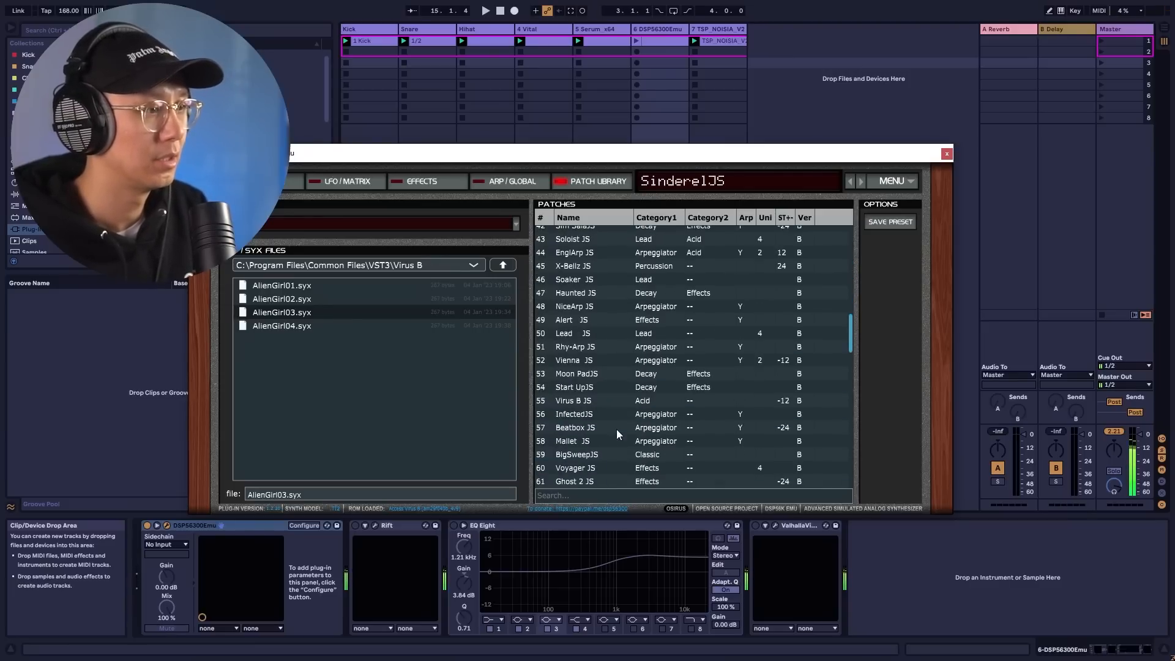
scroll(616, 427, "up", 5)
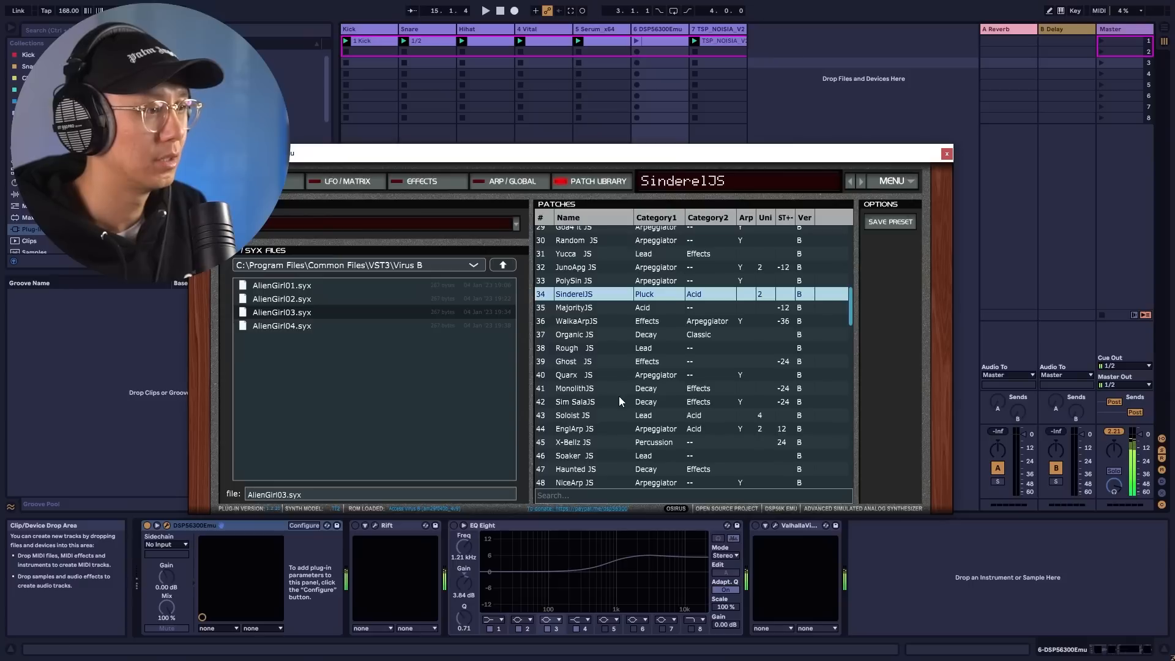
left_click(589, 352)
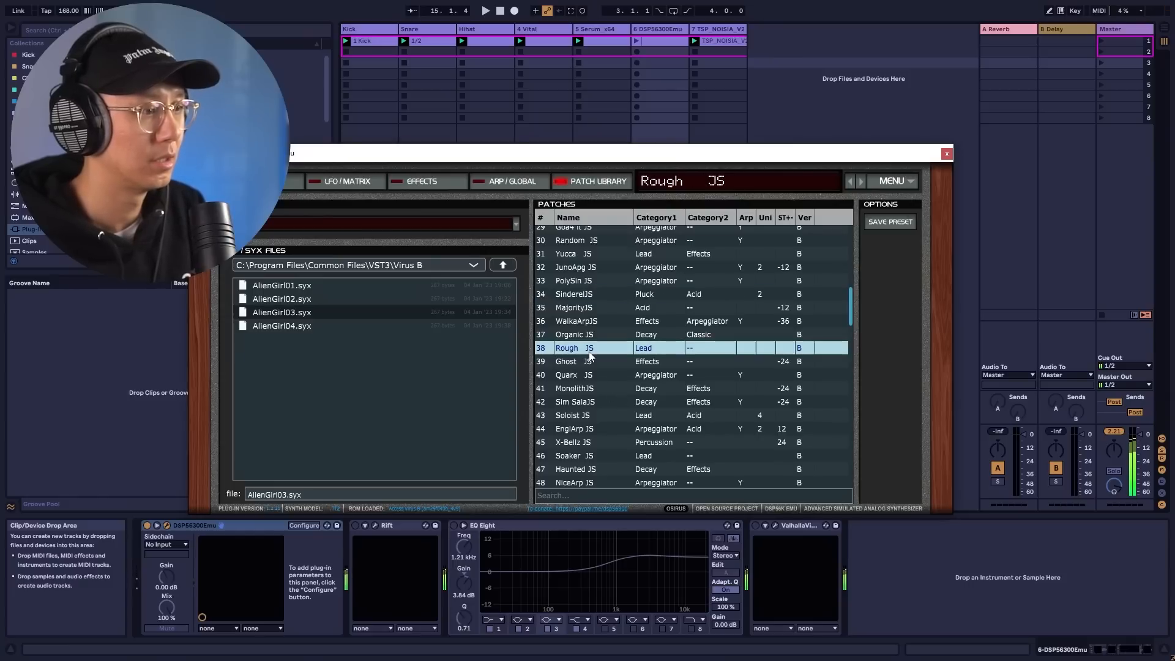
left_click(590, 392)
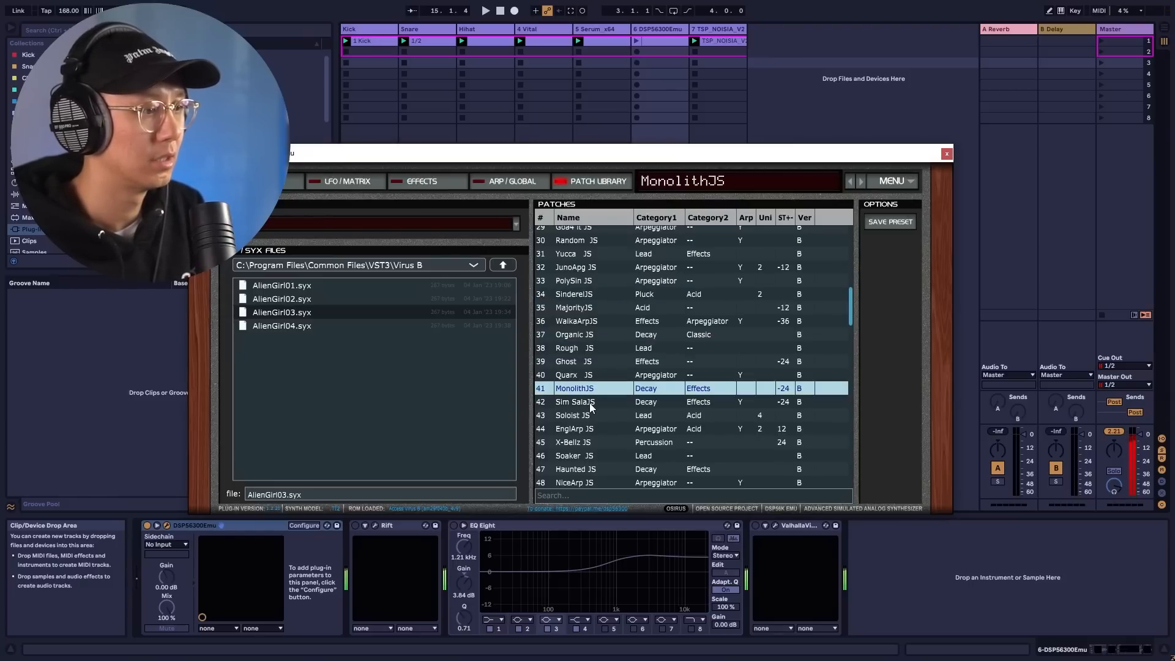
left_click(591, 404)
left_click(586, 416)
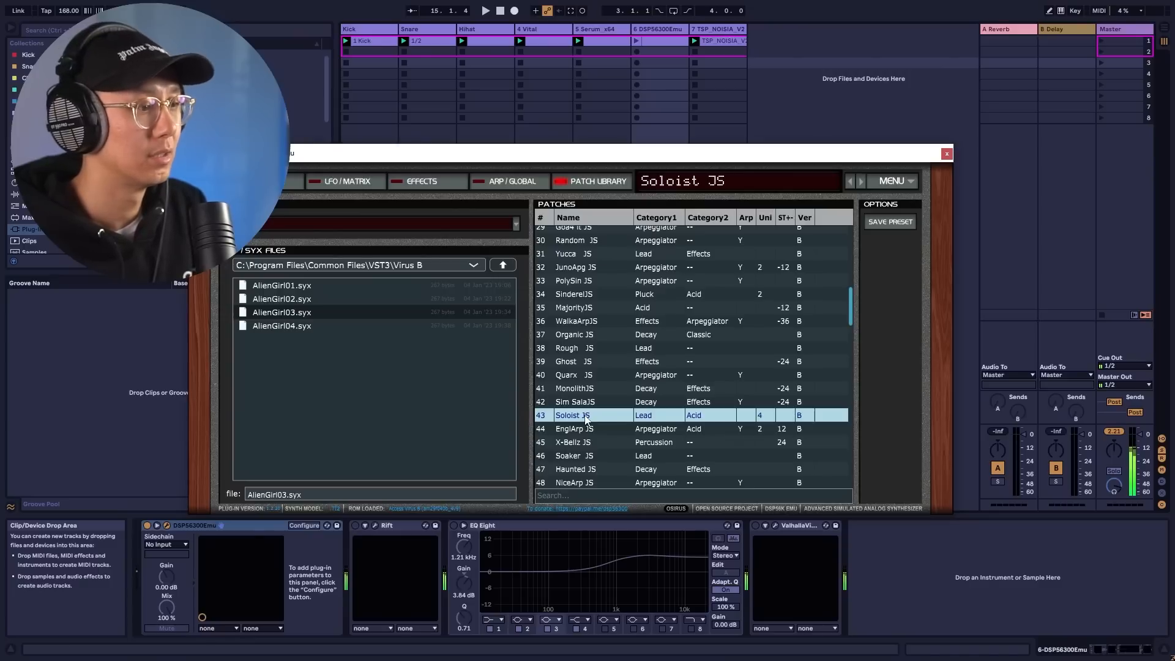
left_click(585, 442)
left_click(585, 456)
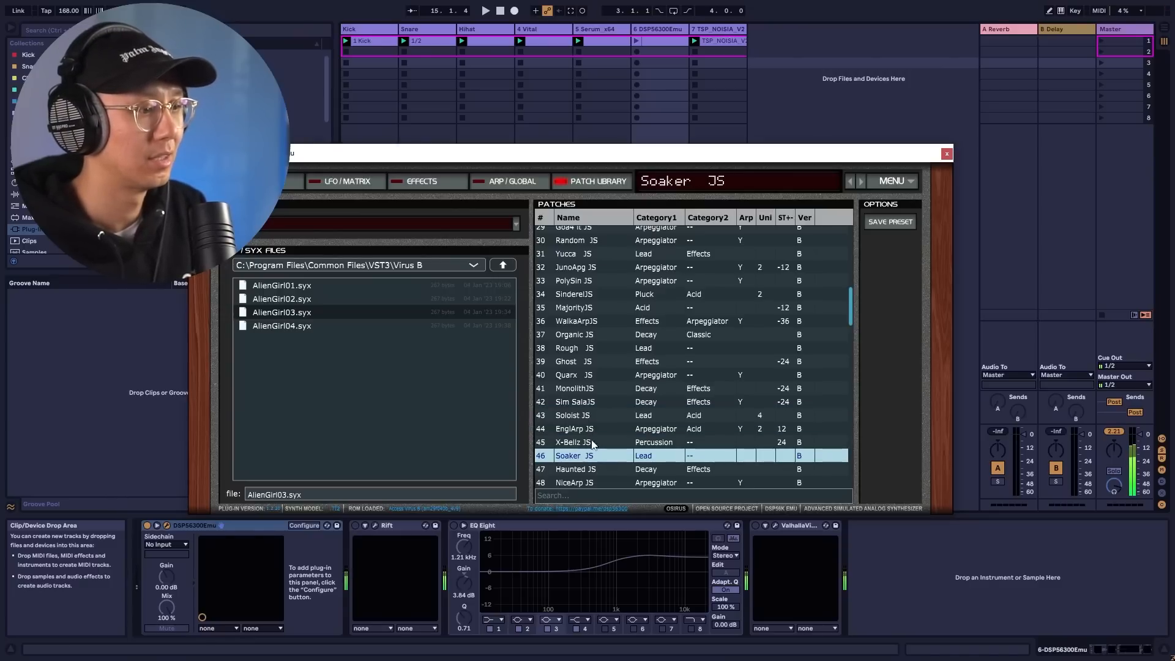
Step: Audition the Bank A patches Haunted JS, NiceArp JS, Lead JS and Virus B JS
scroll(591, 443, "down", 8)
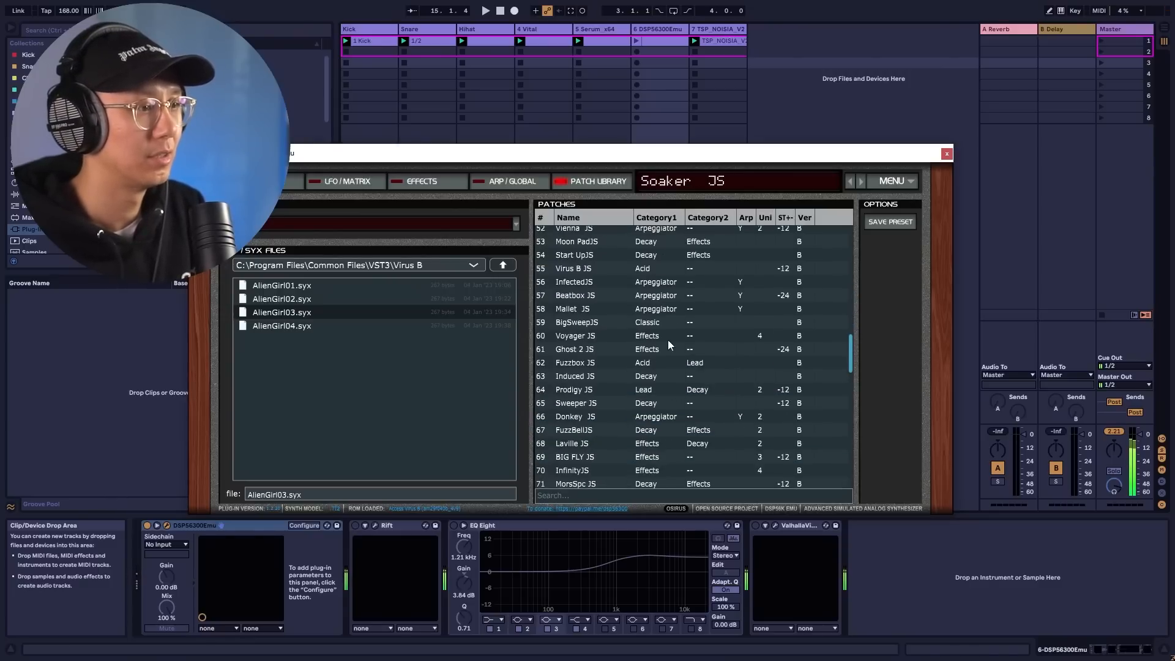
scroll(666, 345, "up", 4)
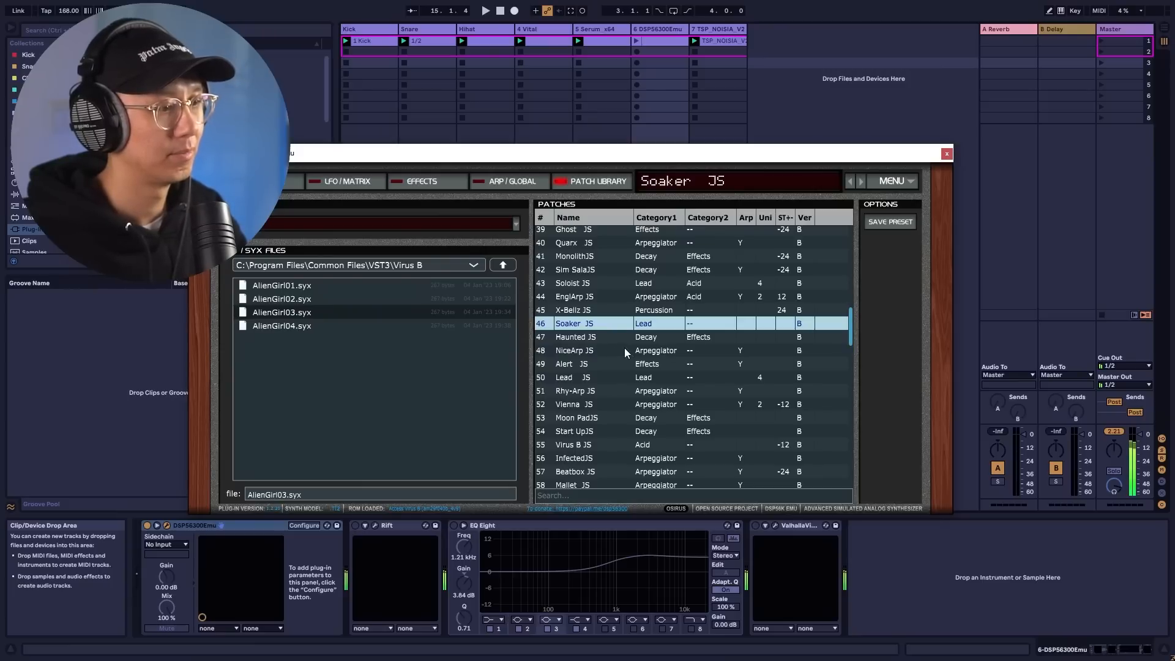
key("Down")
left_click(605, 350)
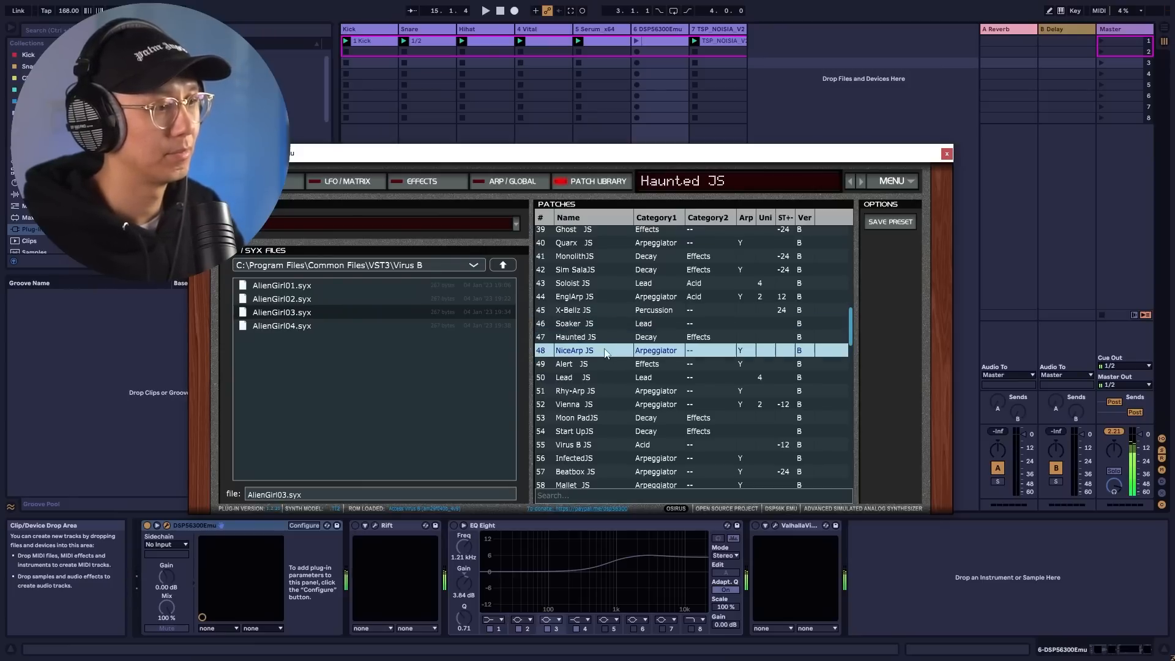
left_click(592, 378)
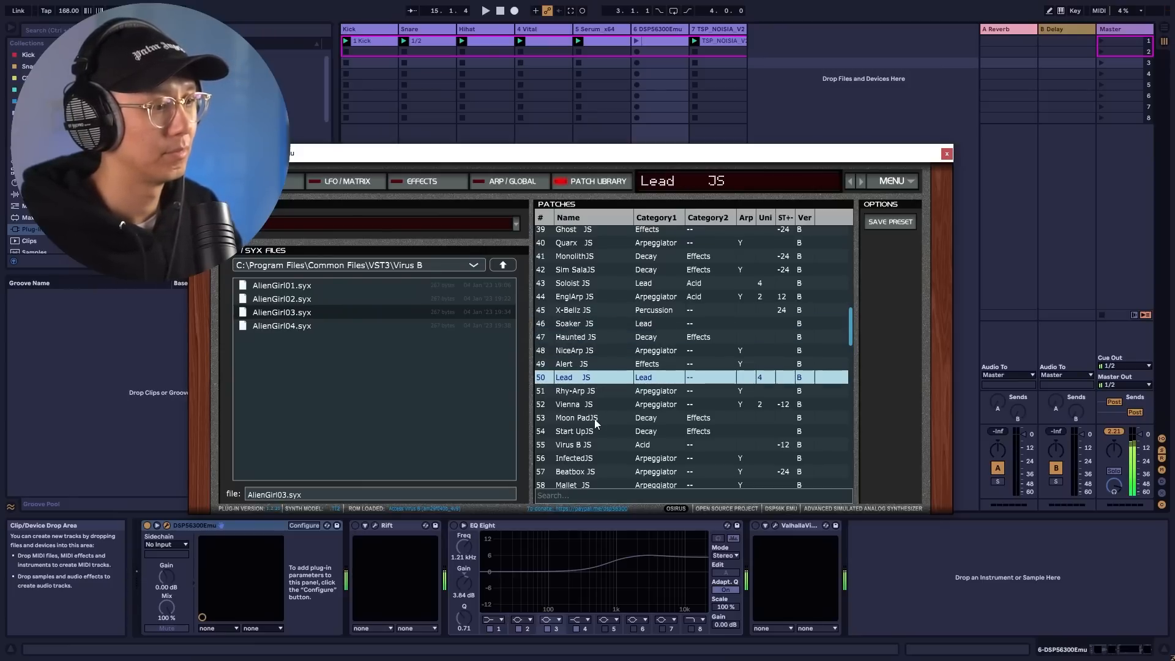
left_click(574, 446)
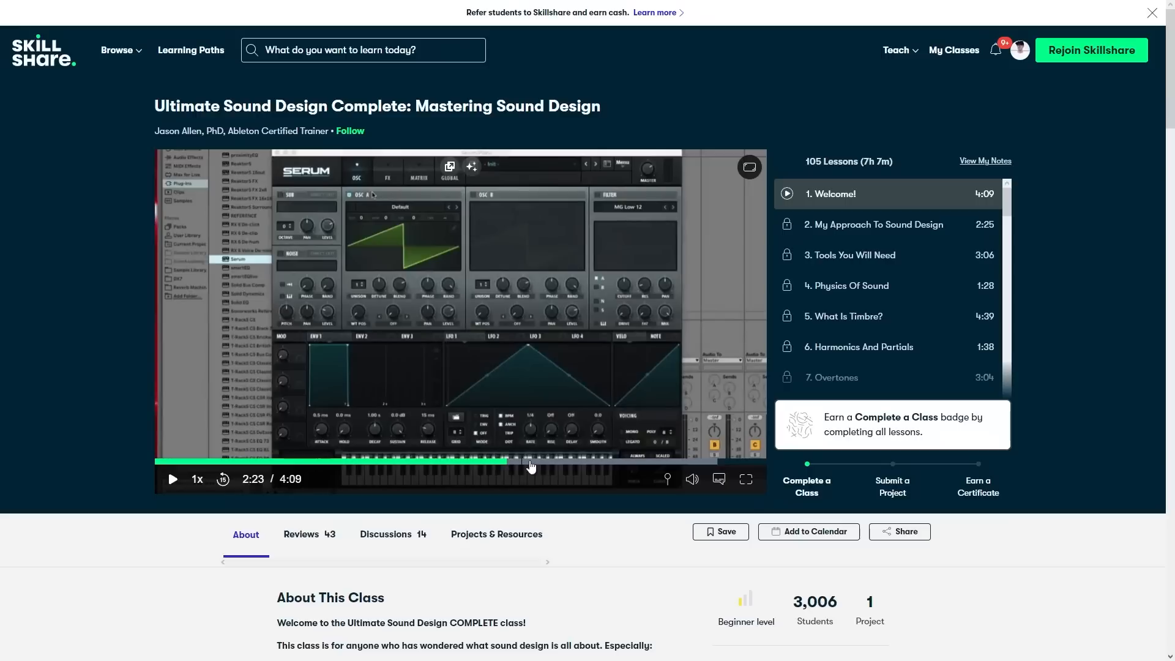
Step: Play the Welcome lesson of the Skillshare sound design class and skip ahead through the video
left_click(175, 480)
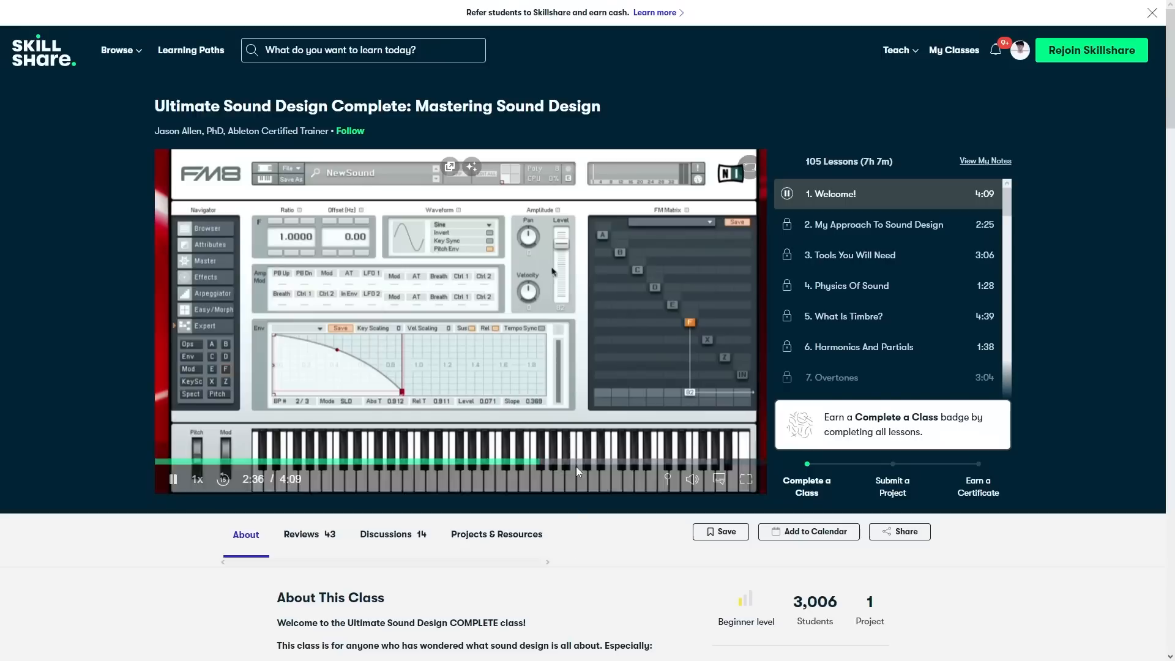
left_click(567, 464)
left_click(651, 464)
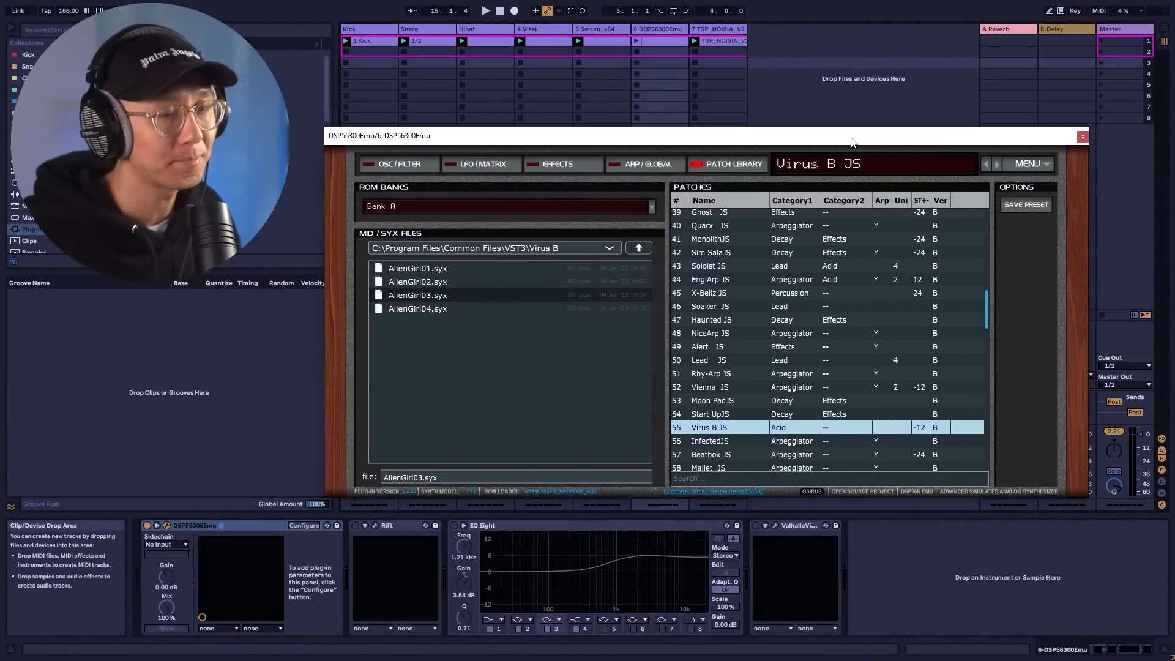
Step: Reposition the plug-in window slightly, then switch to the Opera browser and show the DSP56300 Emulation Blog home page in full screen
left_click_drag(850, 142, 859, 134)
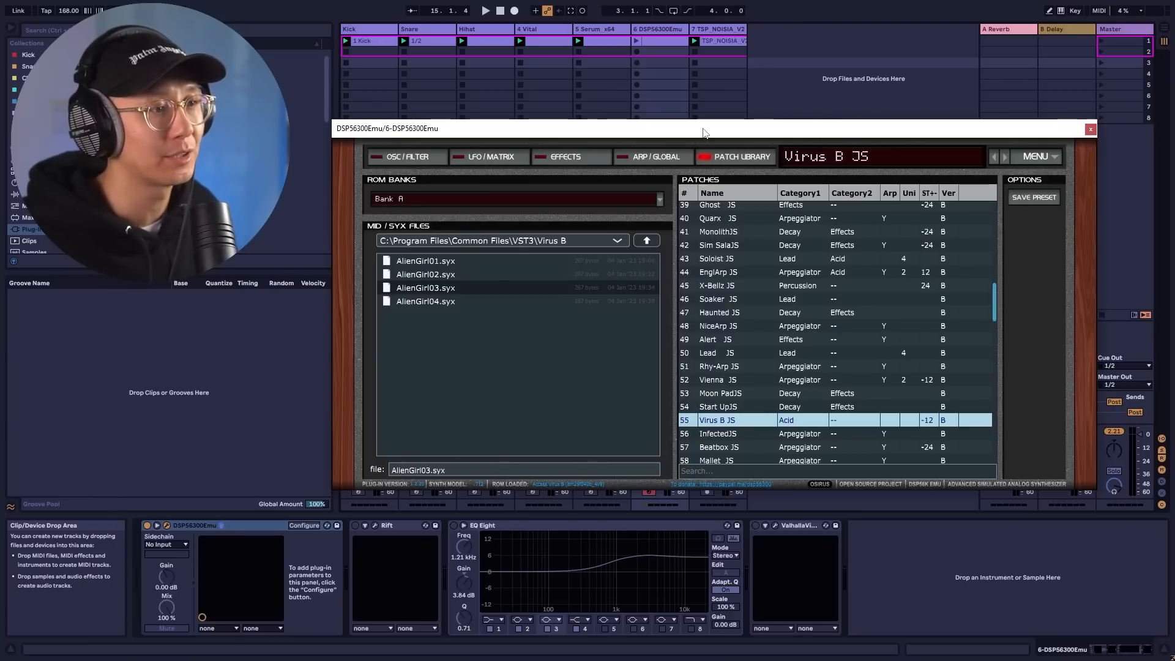
key("alt+Tab")
key("ctrl+Tab")
key("ctrl+Tab")
key("ctrl+Tab")
key("ctrl+Tab")
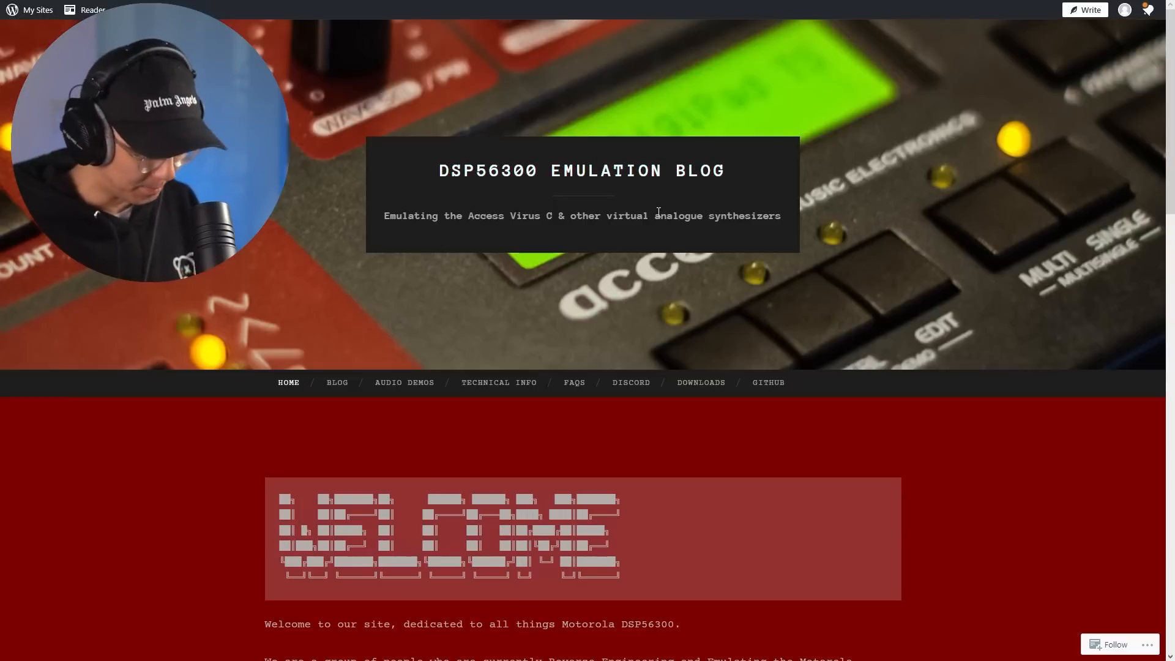
key("F11")
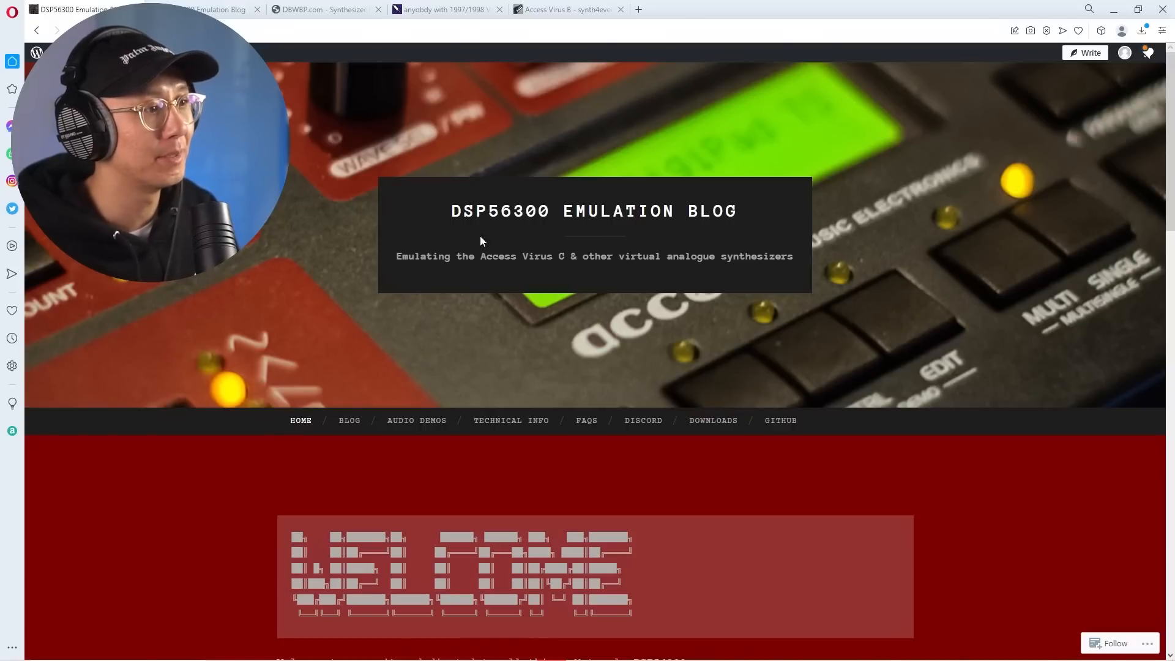
key("F11")
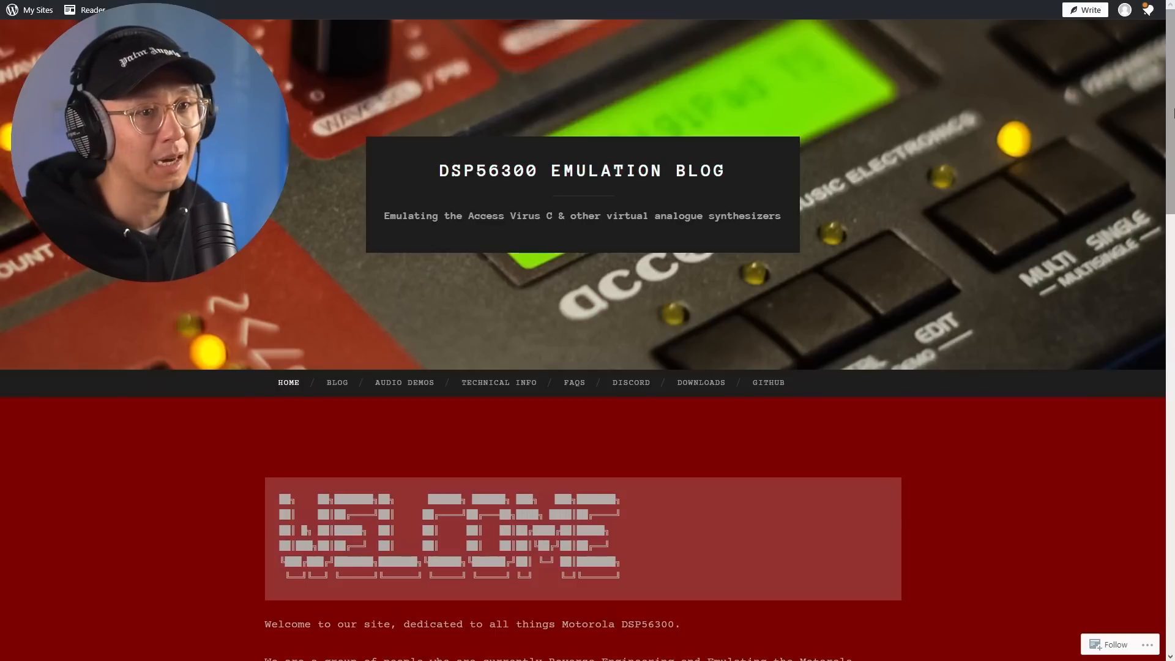
Step: Review the blog's home page, open its downloads page and find the Emulator Downloads Links table
scroll(1131, 78, "down", 2)
scroll(1131, 78, "up", 2)
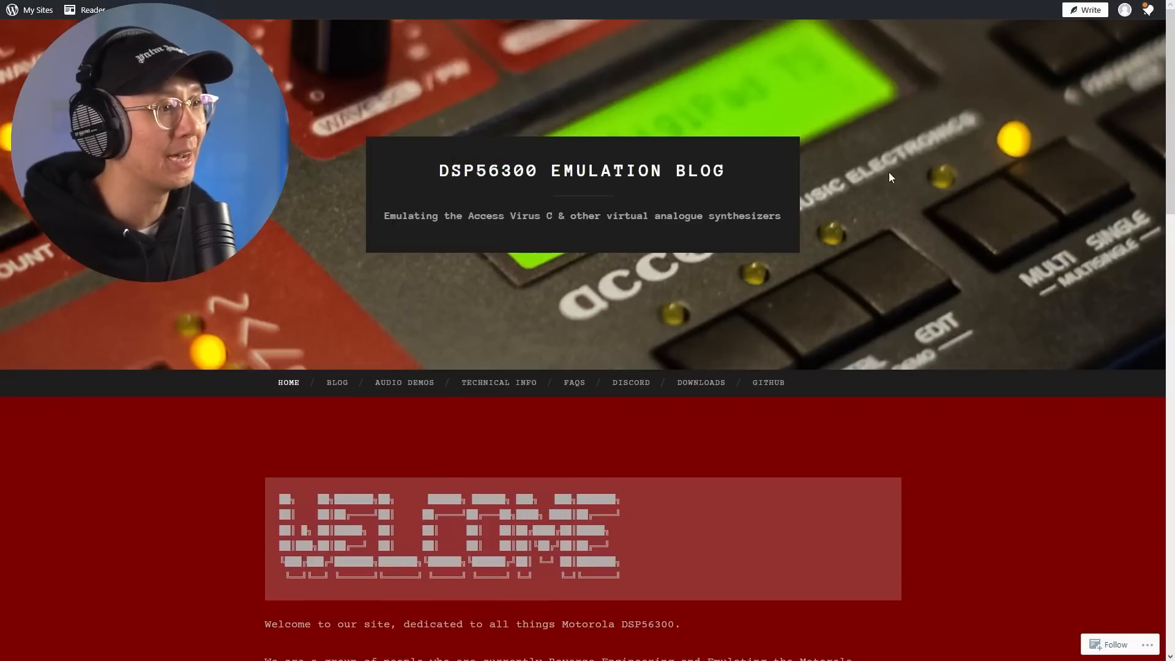
scroll(350, 331, "down", 1)
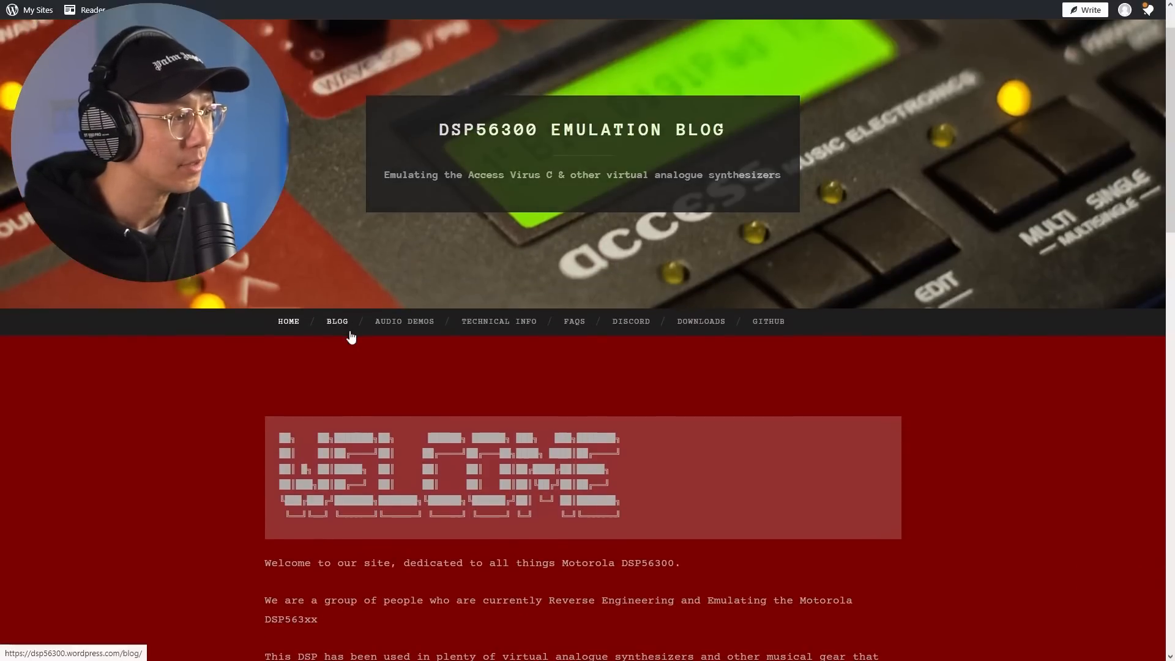
scroll(350, 331, "down", 8)
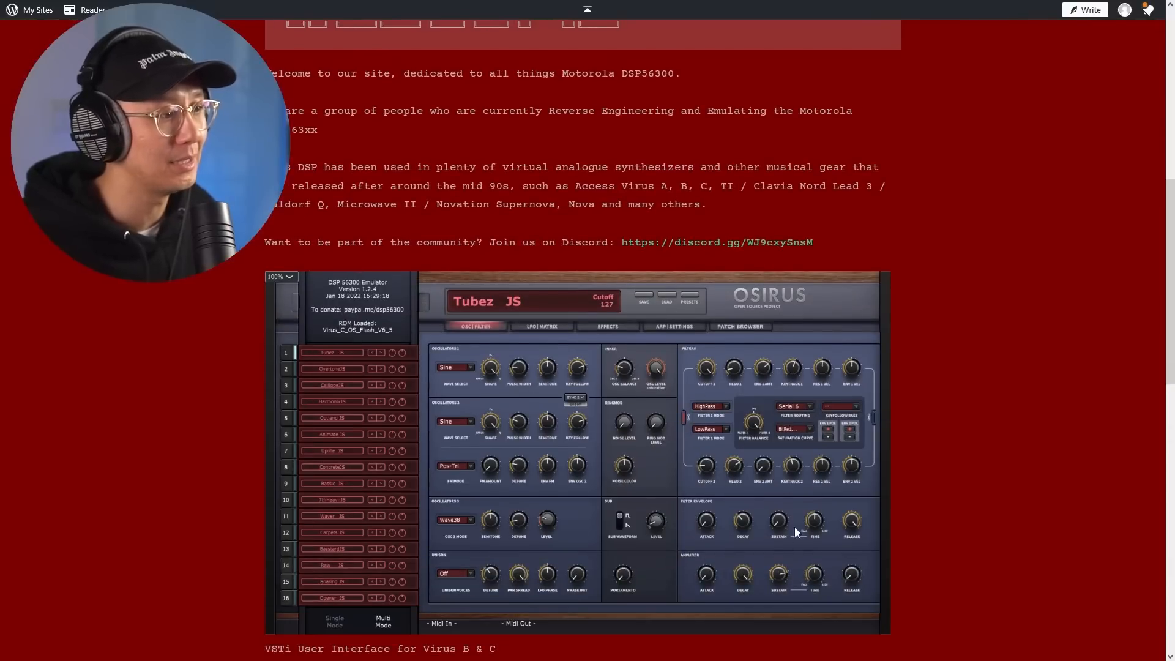
scroll(259, 334, "down", 5)
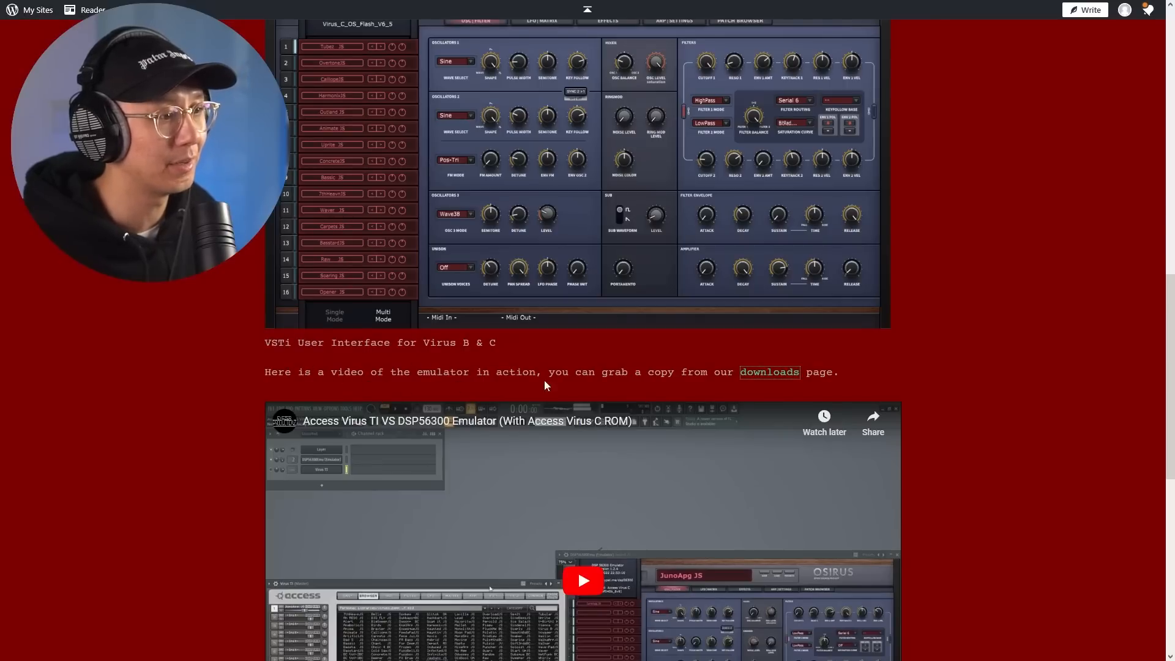
left_click(770, 373)
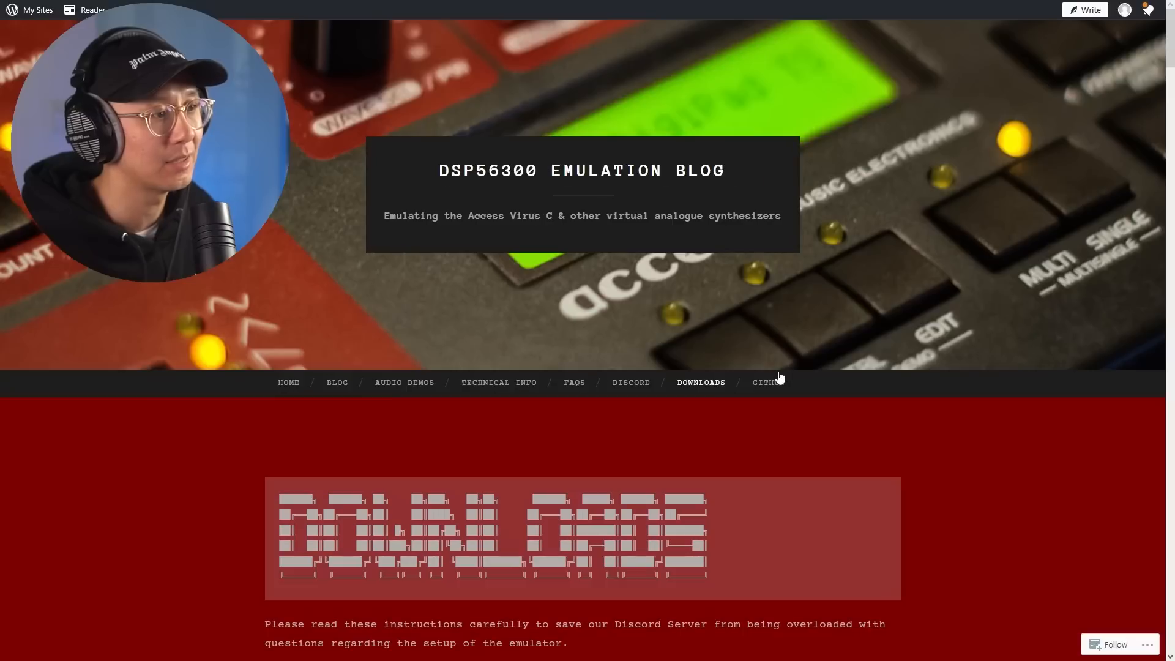
scroll(175, 370, "down", 15)
scroll(175, 368, "down", 1)
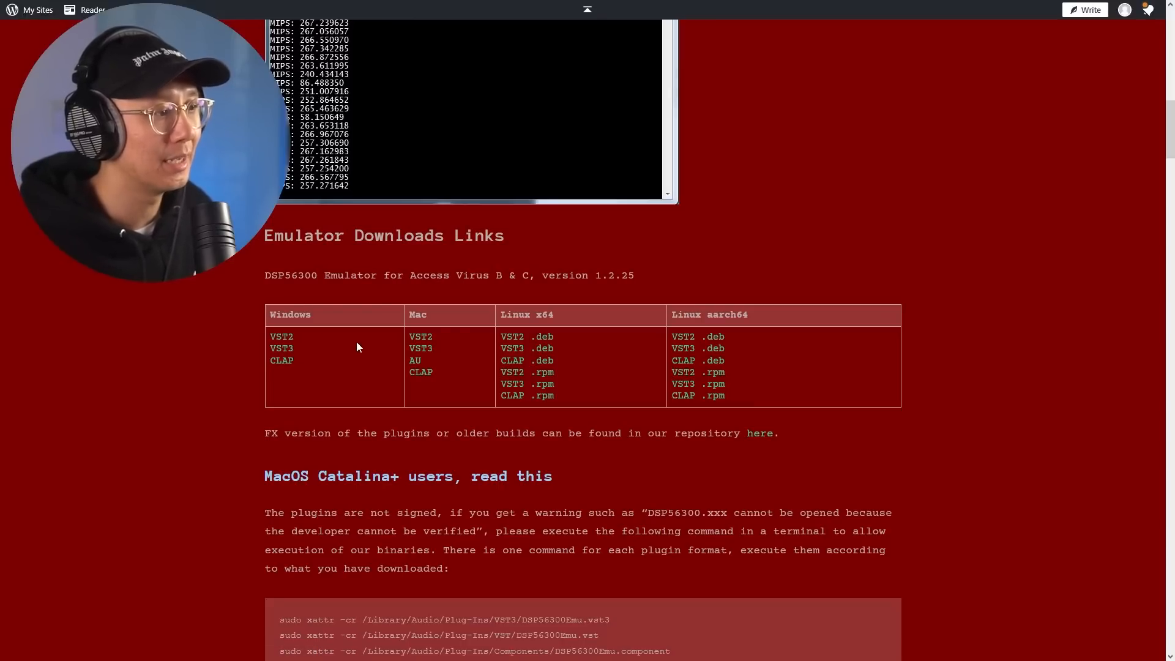
Step: Switch to the VST3 folder in File Explorer, reposition its window over the downloads page and open the Virus B folder
key("alt+Tab")
key("alt+Tab")
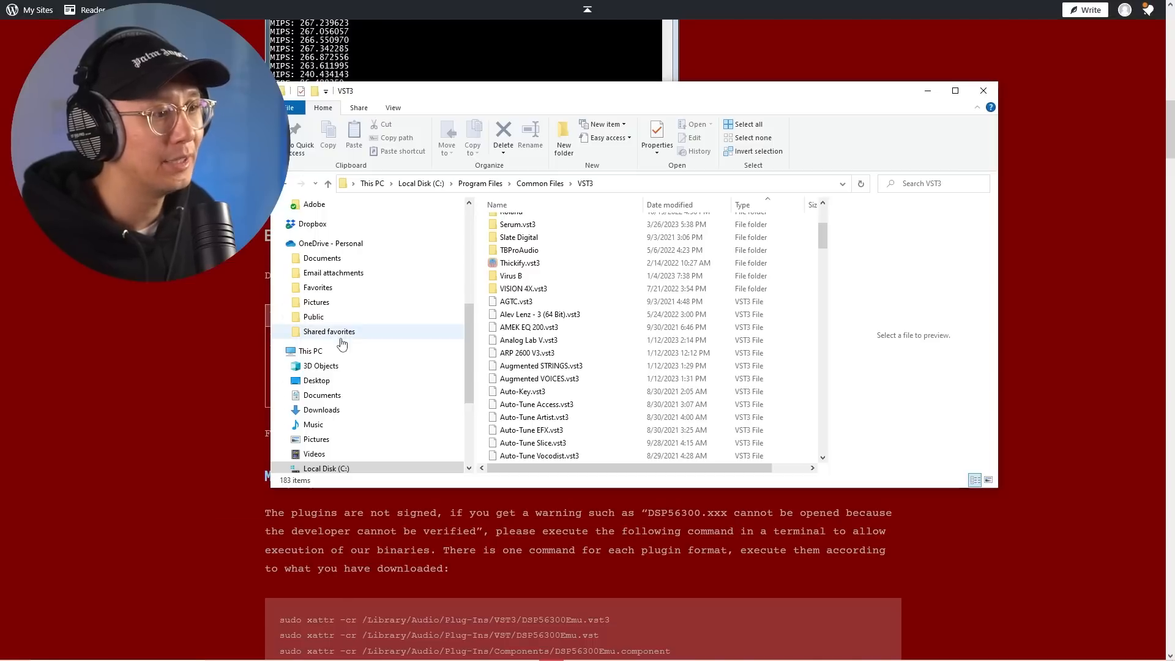
left_click_drag(565, 90, 682, 118)
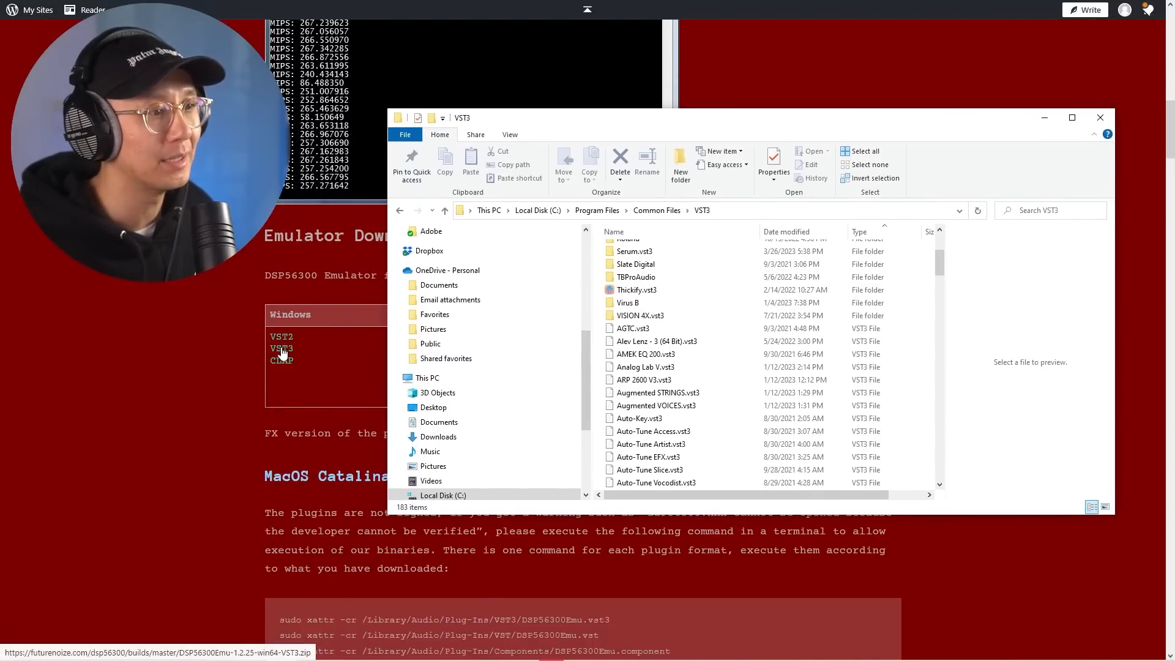
left_click_drag(621, 124, 541, 163)
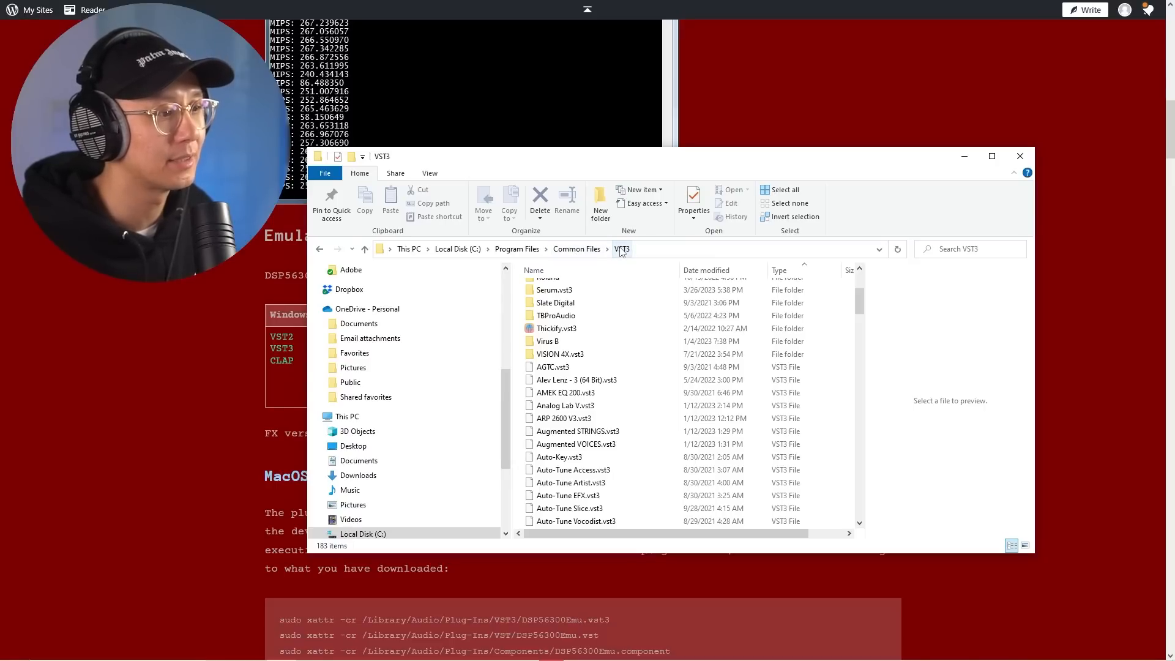
left_click(554, 342)
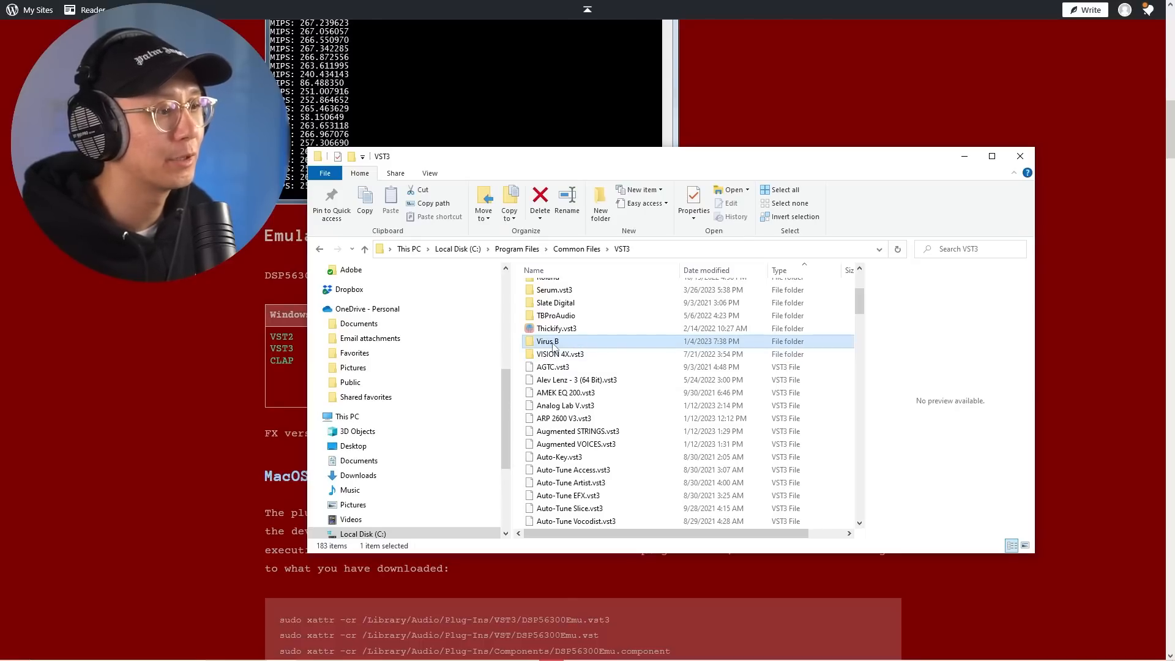
double_click(552, 343)
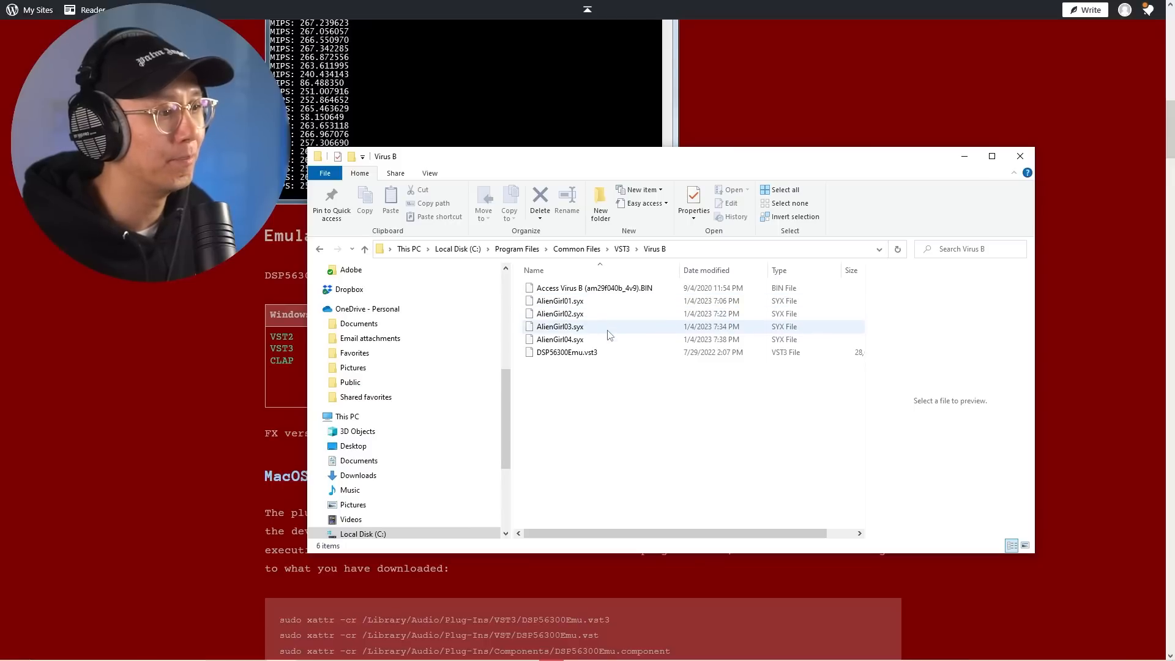
Step: Select the DSP56300Emu.vst3 plug-in file, check back with the download links, and select the Access Virus B (am29f040b_4v9).BIN file
left_click(579, 357)
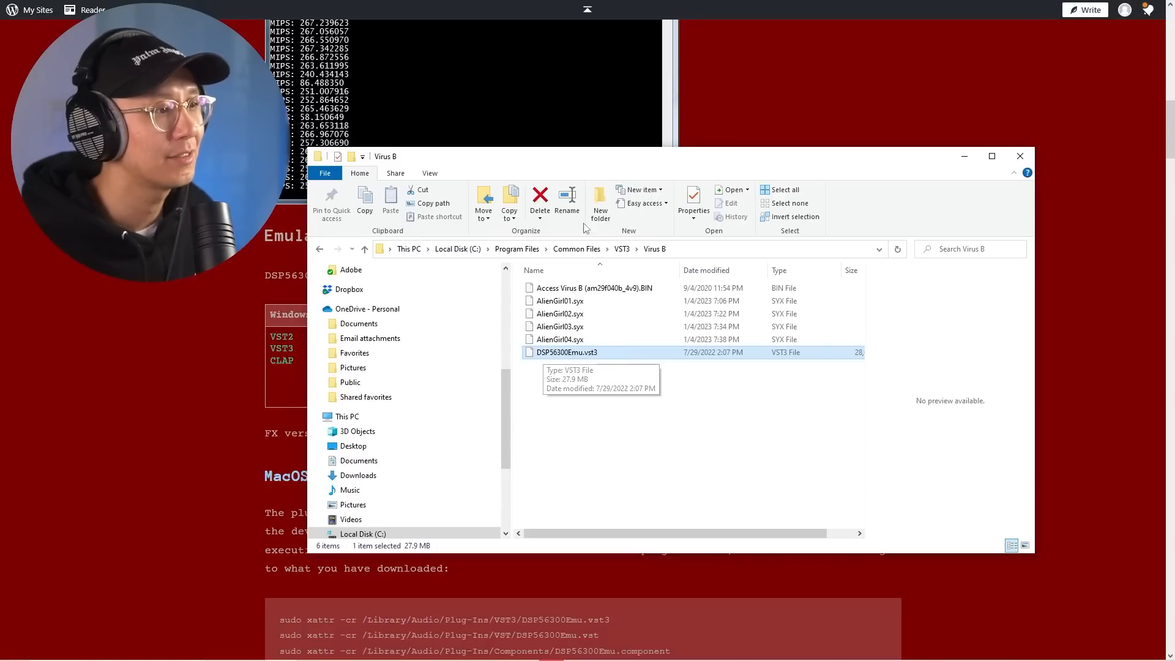
left_click_drag(596, 157, 676, 153)
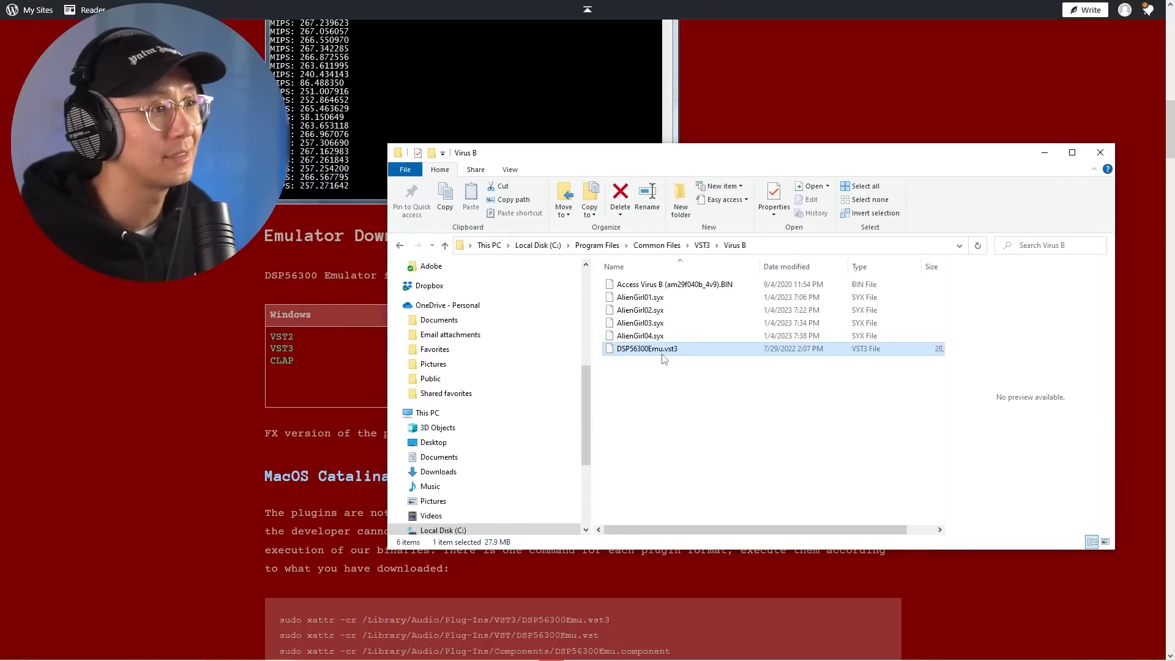
key("alt+Tab")
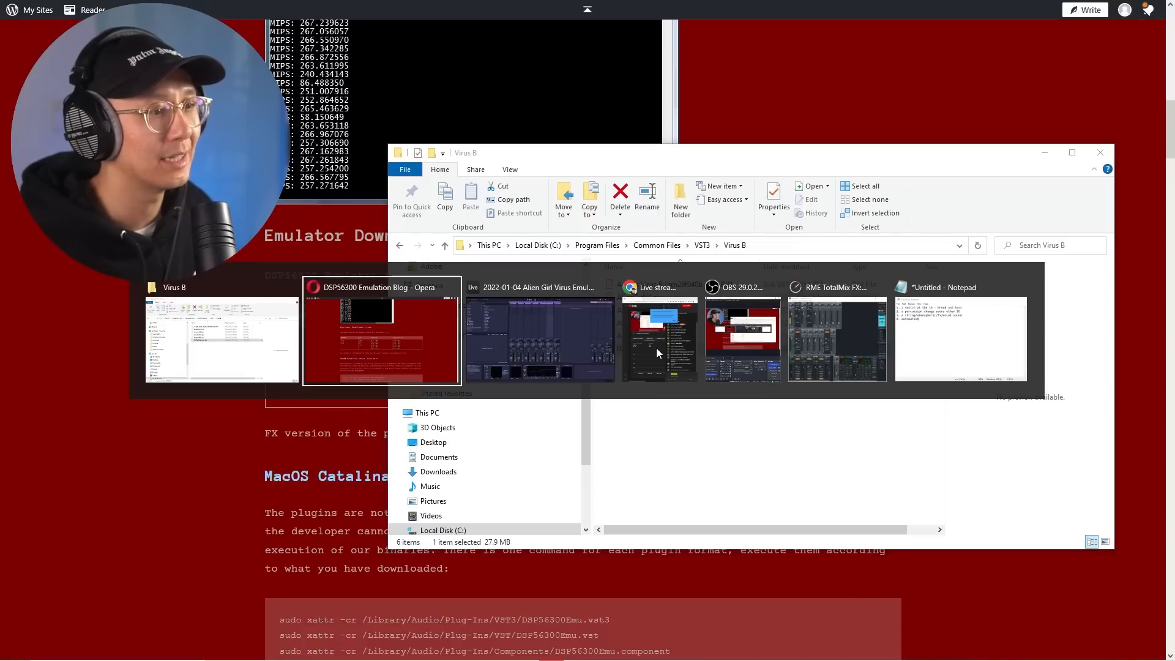
key("Escape")
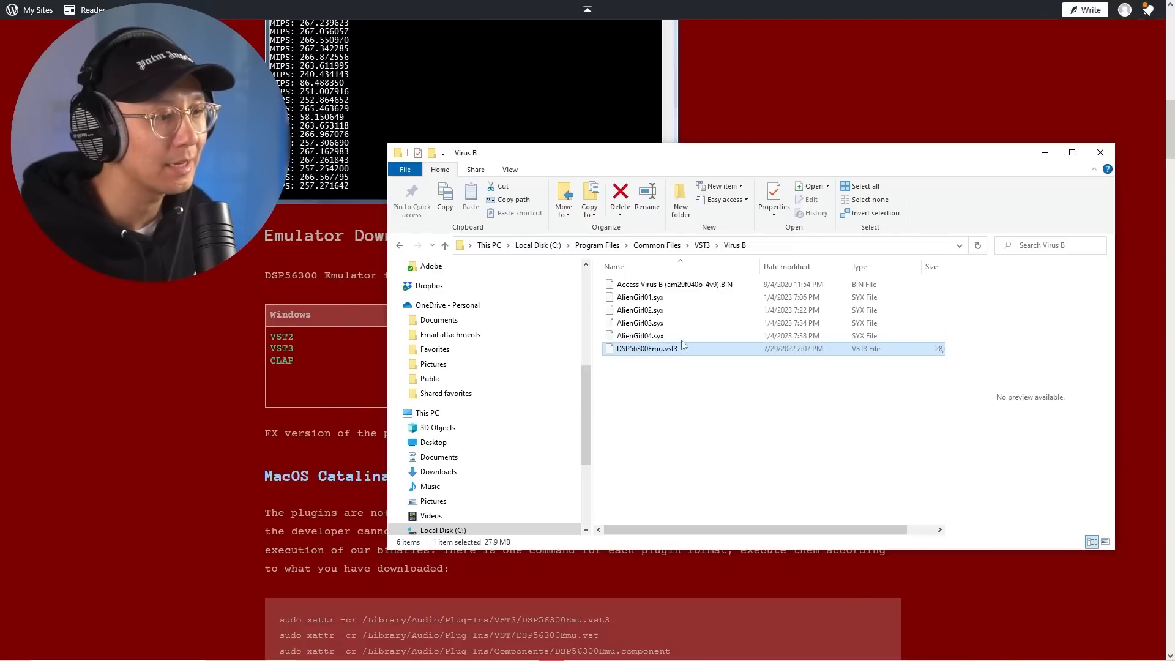
key("alt+Tab")
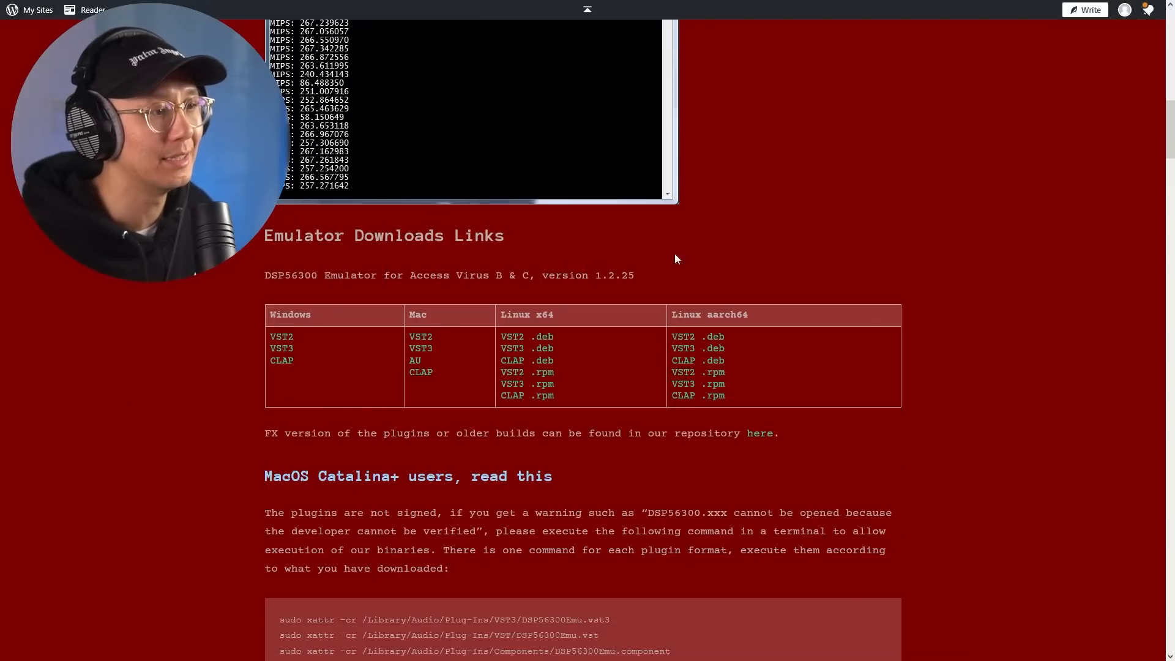
key("alt+Tab")
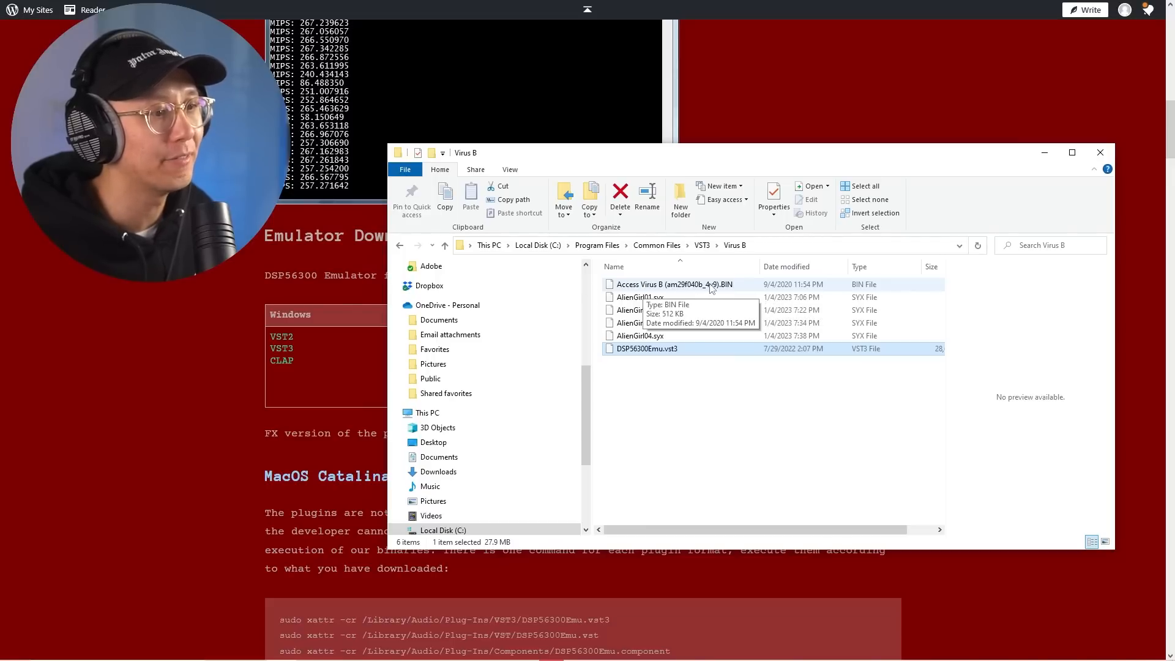
left_click(734, 286)
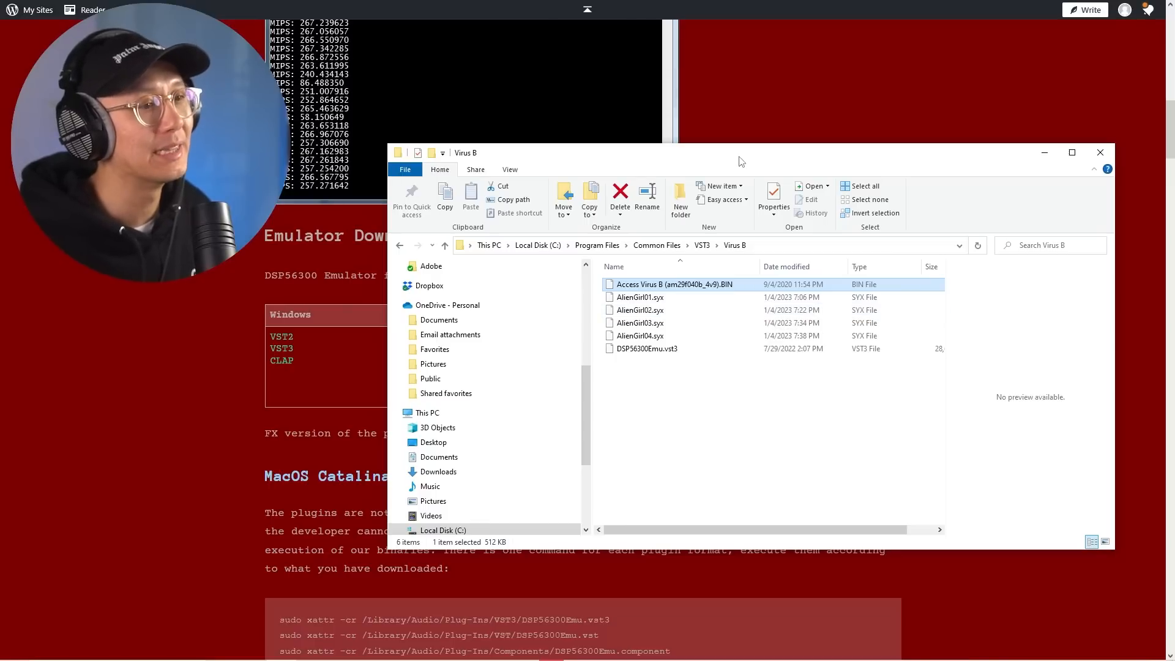
Step: Reposition the Virus B folder window, select the DSP56300Emu.vst3 file and deselect it, and switch to the plug-in in Ableton Live
left_click_drag(742, 159, 696, 140)
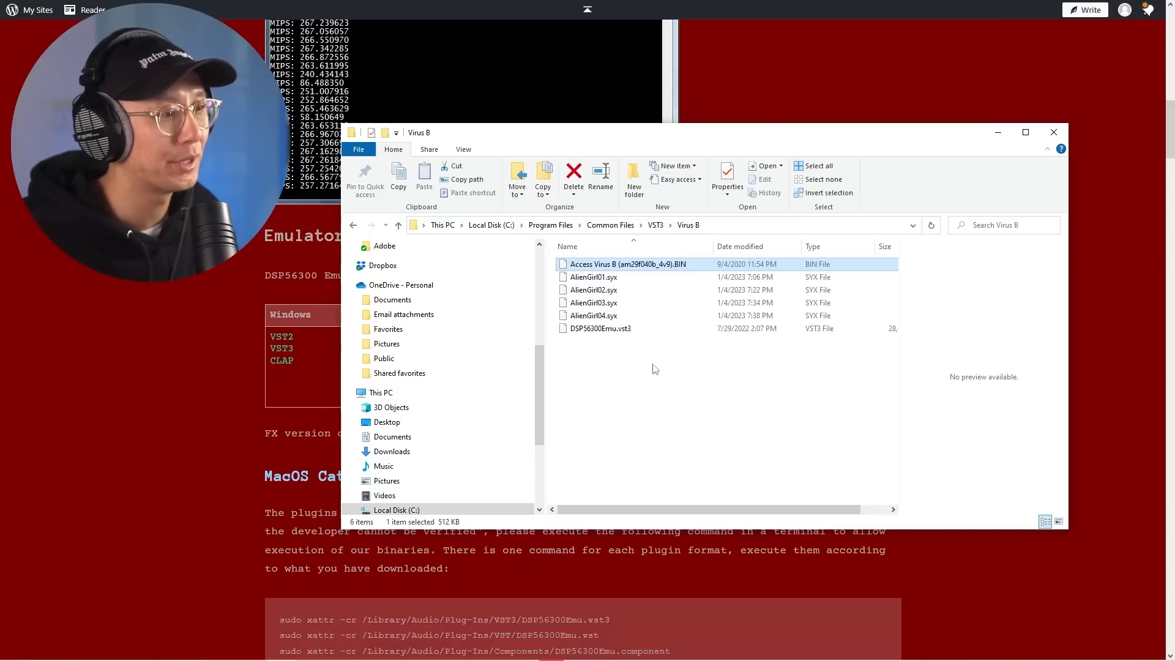
left_click(630, 334)
left_click(648, 411)
key("alt+Tab")
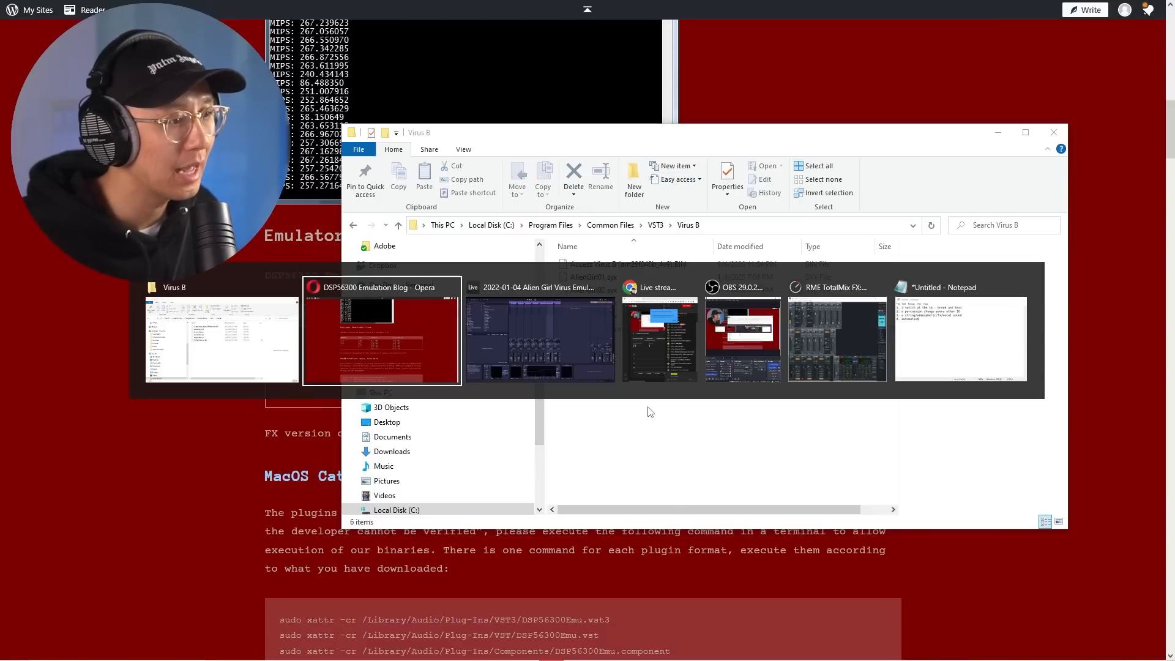
key("alt+Tab")
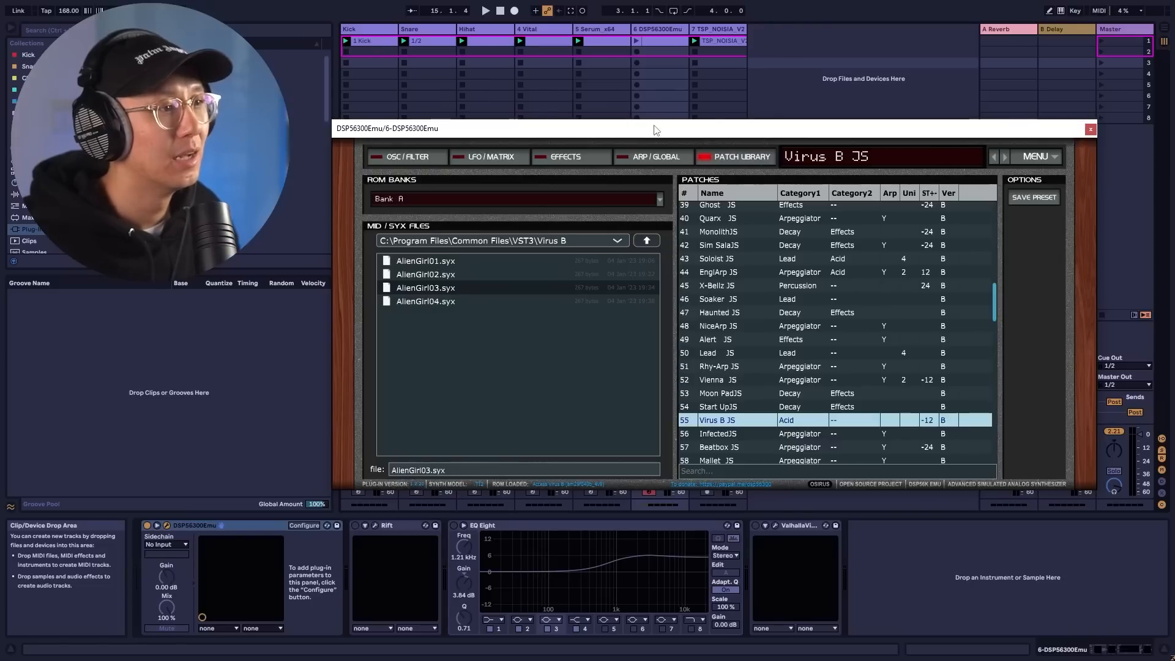
Step: Nudge the plug-in window, check its skin, scale and latency options, and inspect the loaded ROM name in the plug-in's status line
left_click_drag(652, 134, 648, 134)
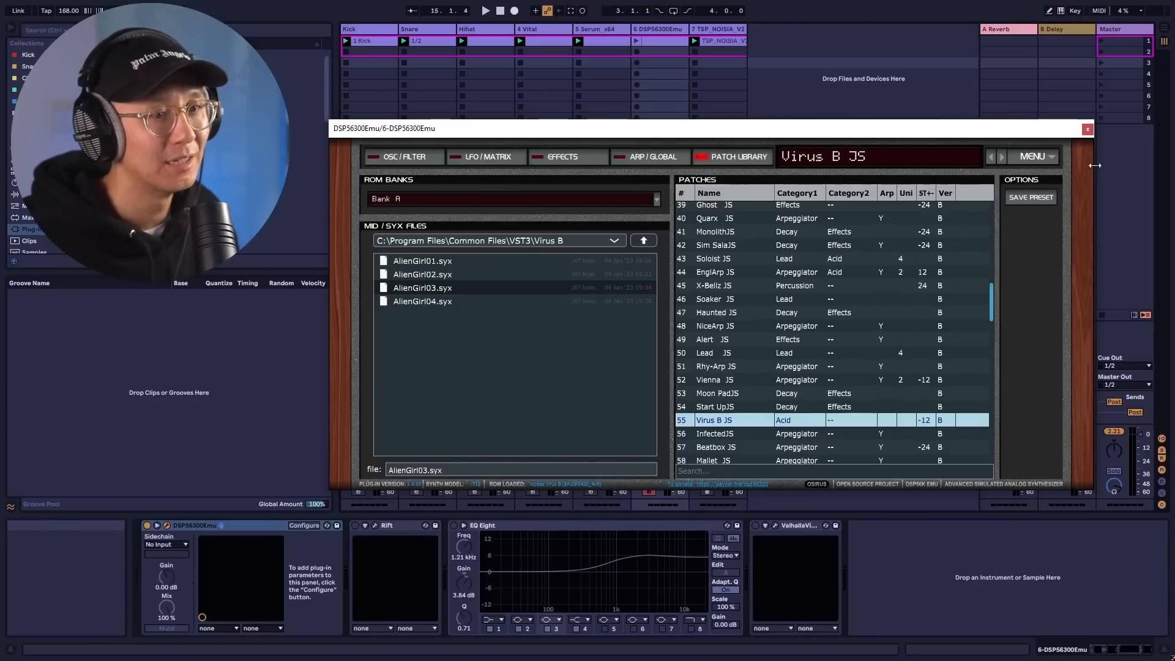
left_click(1047, 159)
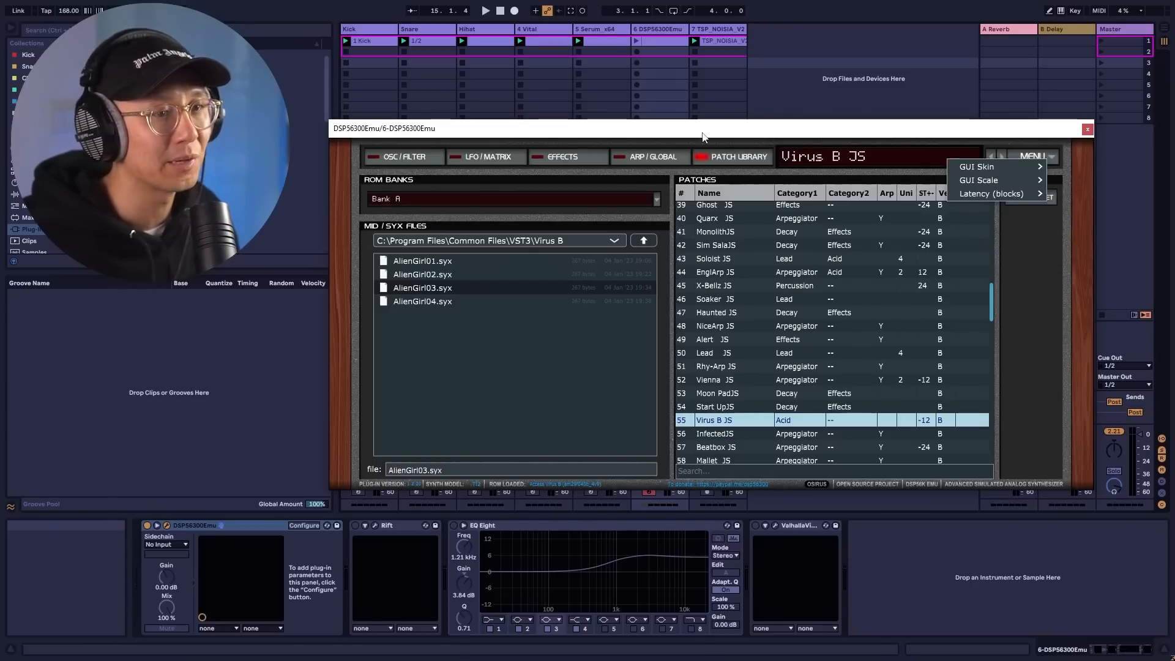
left_click(1076, 169)
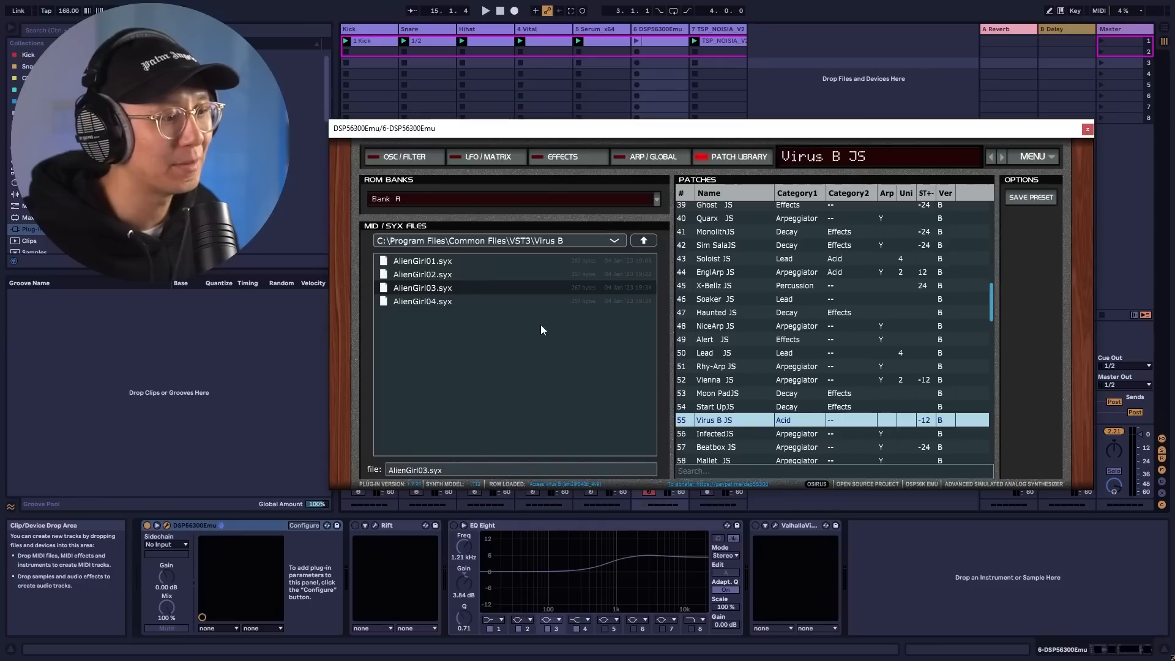
left_click(560, 484)
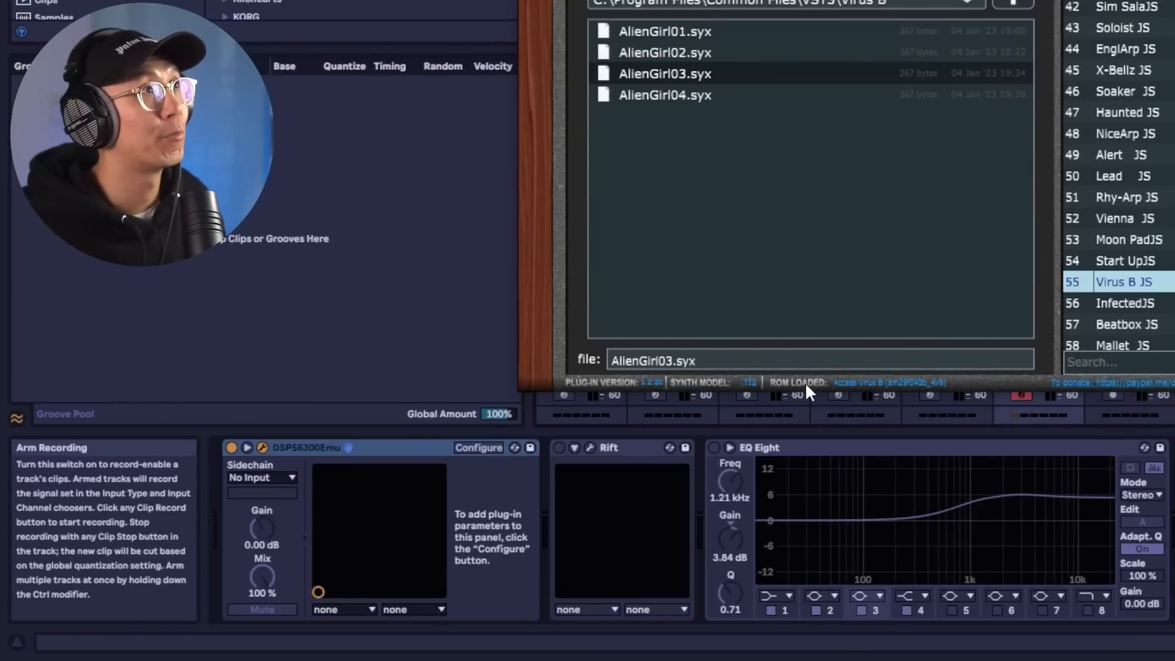
left_click(934, 386)
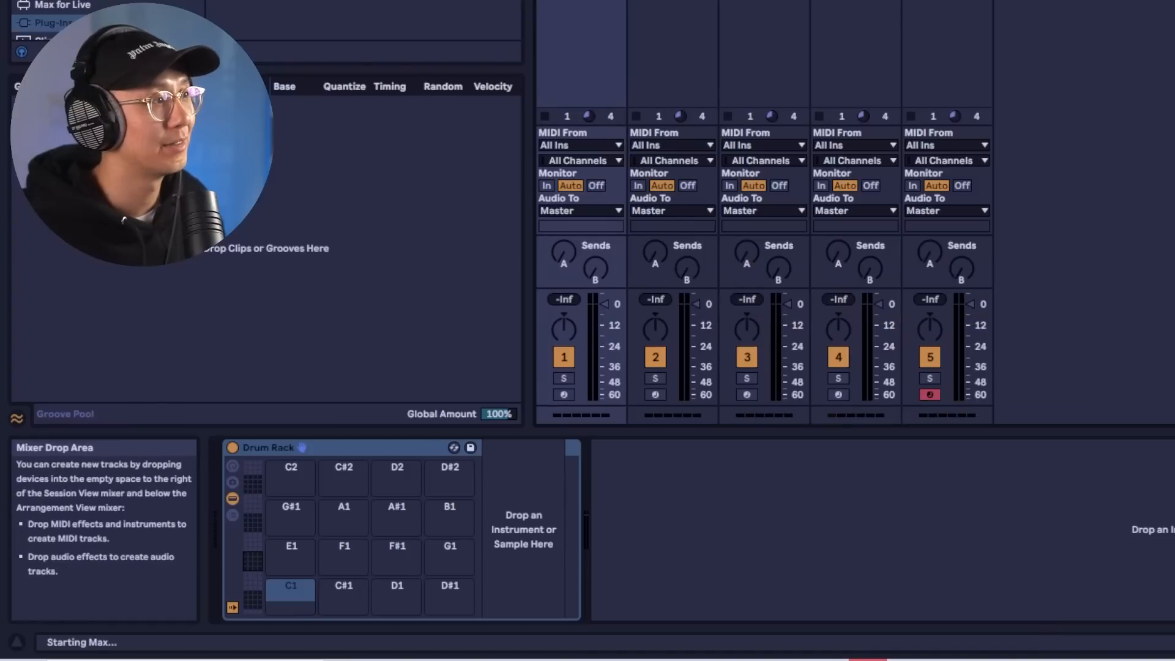
Step: Reopen the recent Alien Girl Virus Live set in the restarted program
left_click(13, 0)
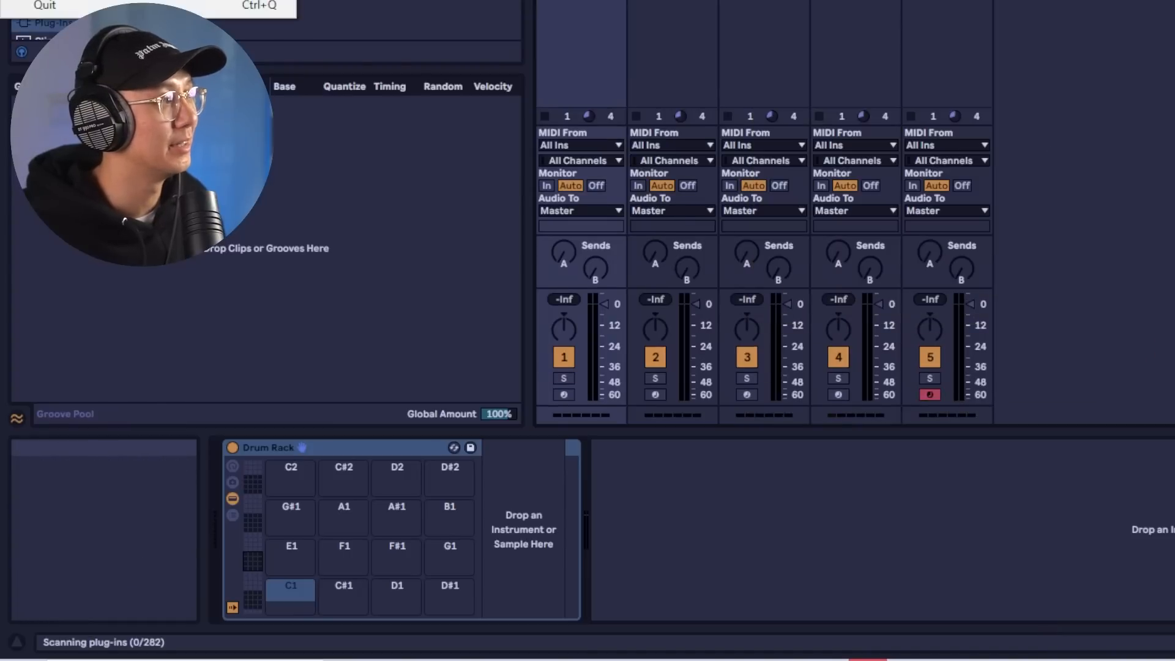
mouse_move(67, 0)
left_click(429, 0)
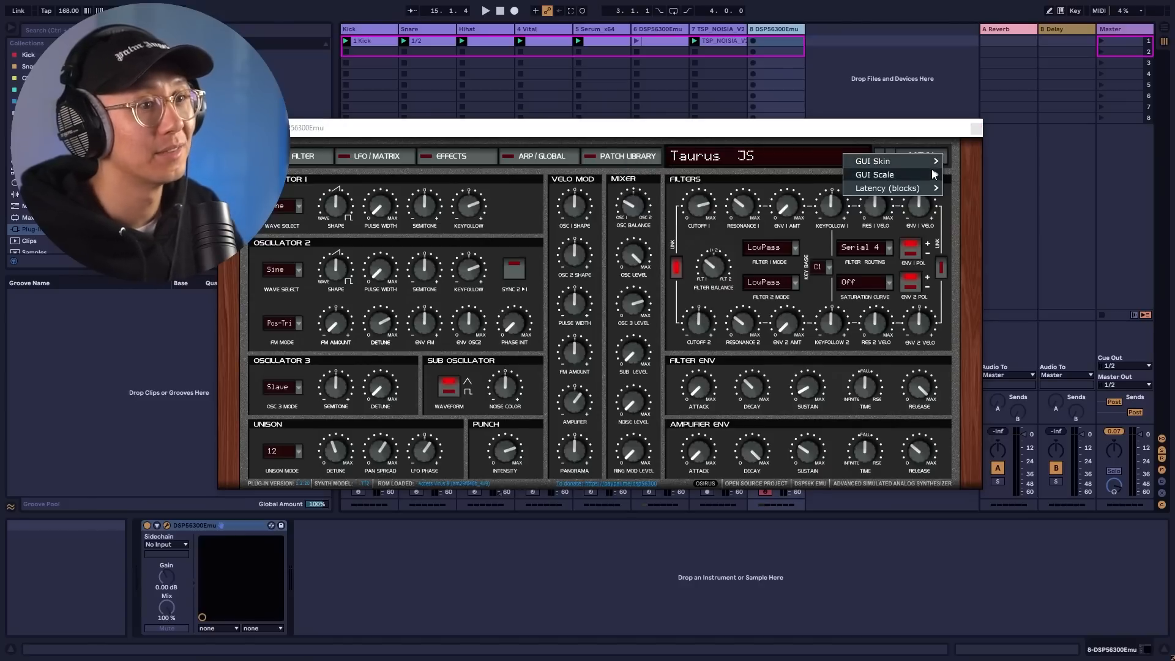
Step: Dismiss the options of the DSP56300Emu instance on track 8 and reposition its window so the whole interface is visible
mouse_move(935, 175)
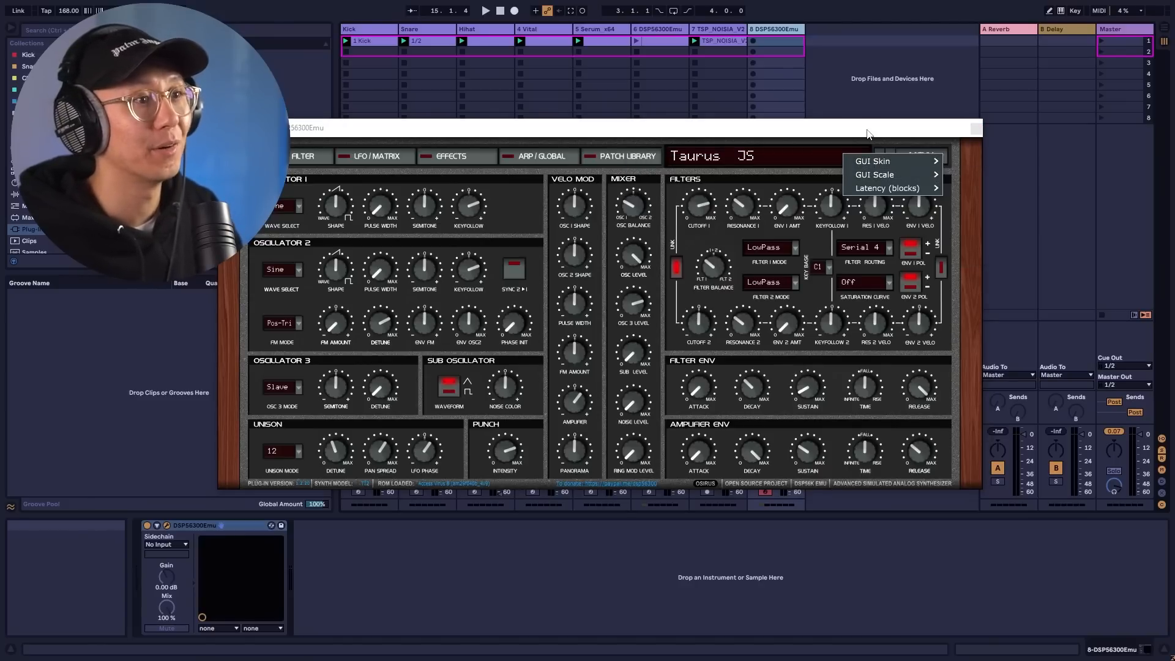
left_click_drag(869, 130, 883, 133)
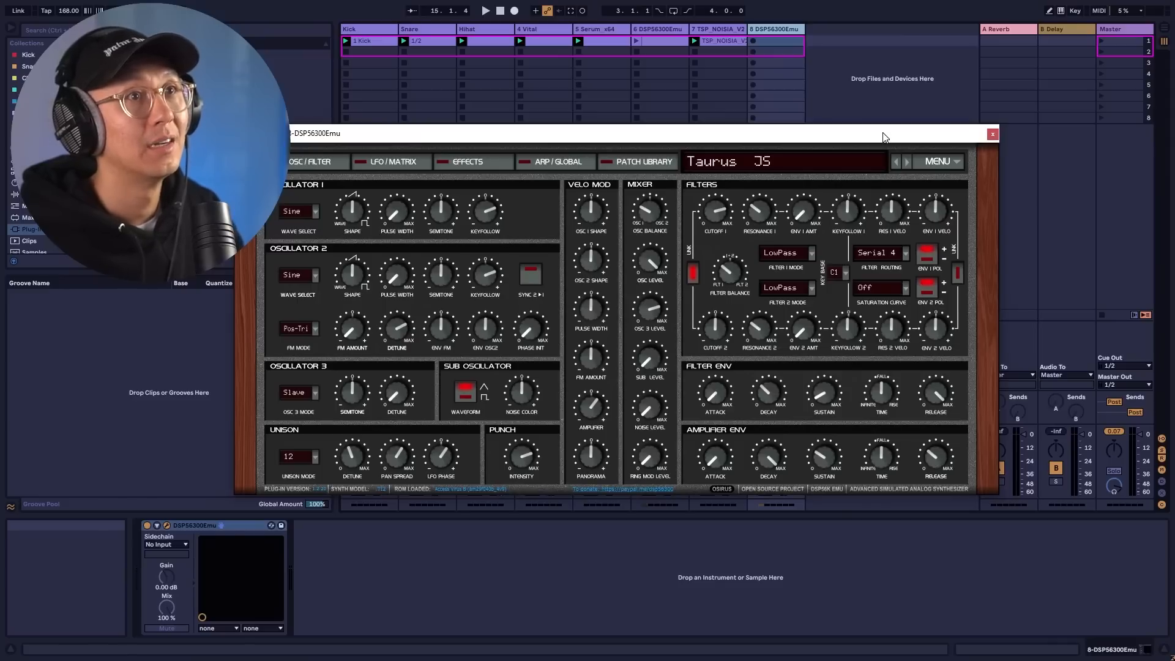
left_click_drag(883, 133, 889, 136)
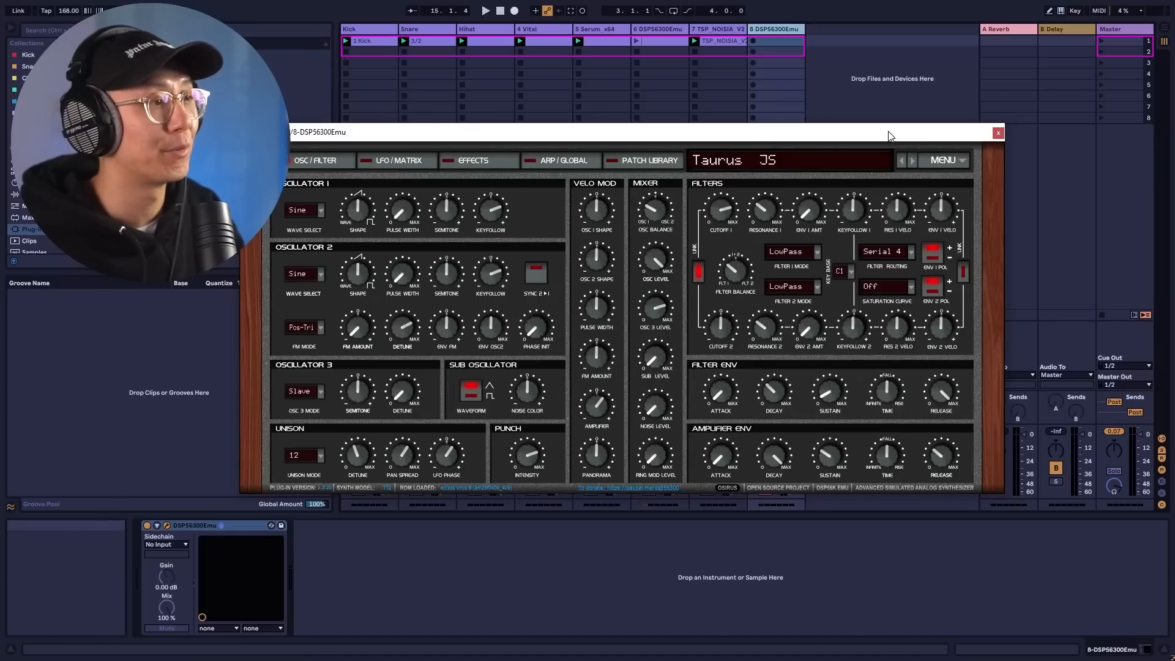
left_click_drag(889, 135, 897, 130)
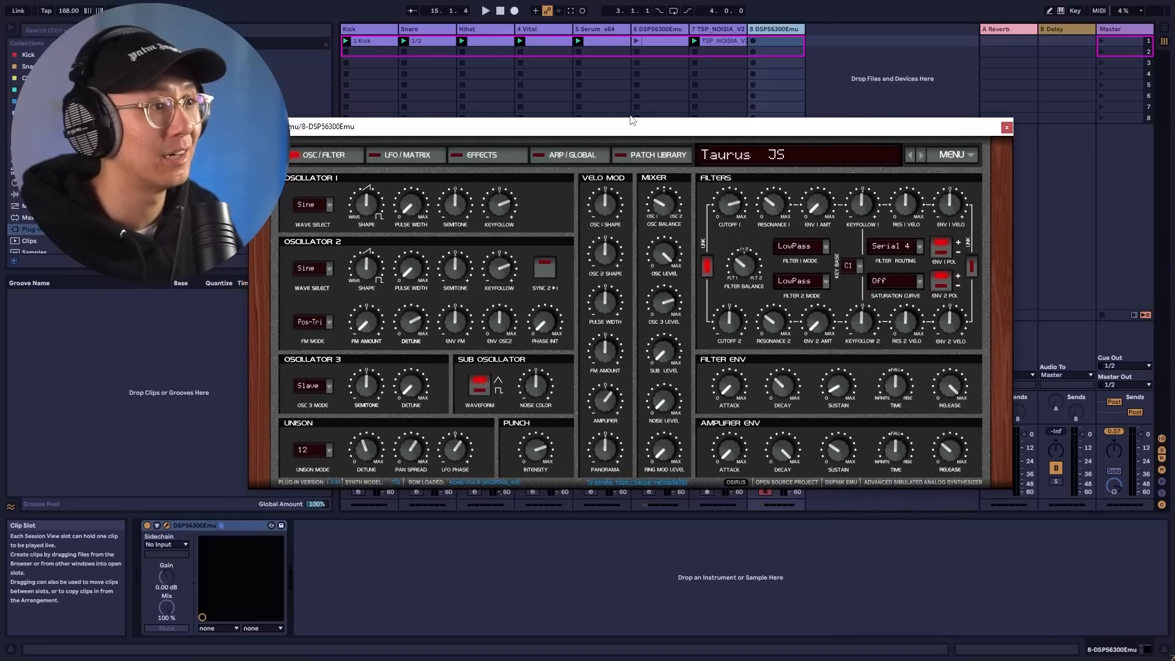
left_click_drag(625, 131, 708, 158)
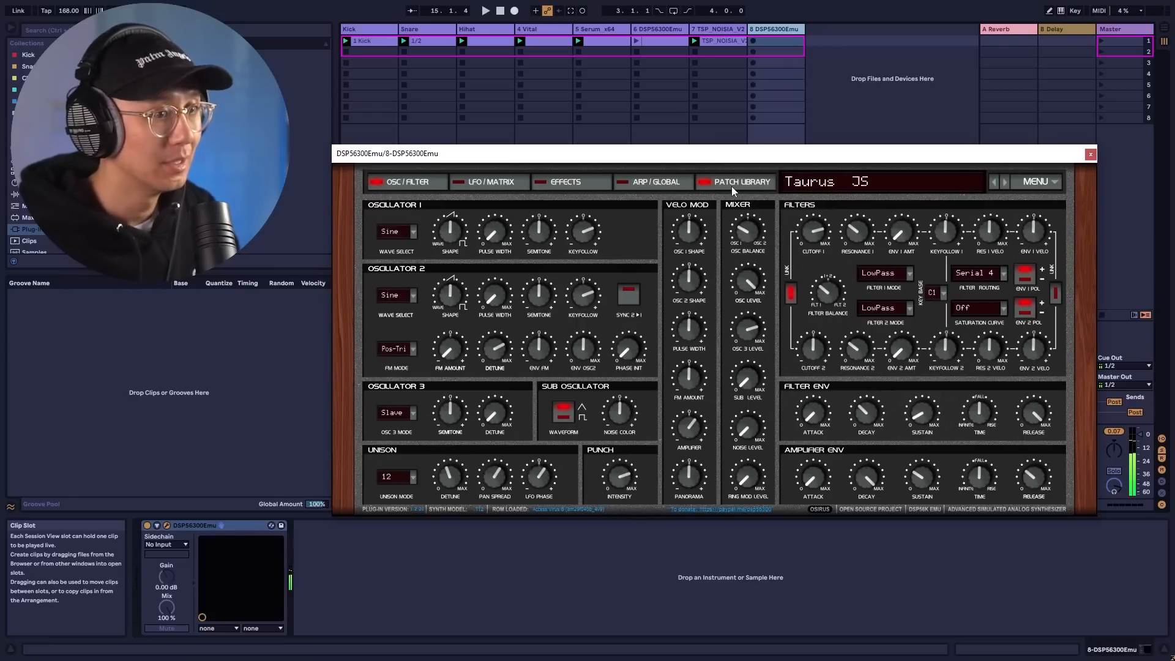
left_click_drag(737, 155, 722, 125)
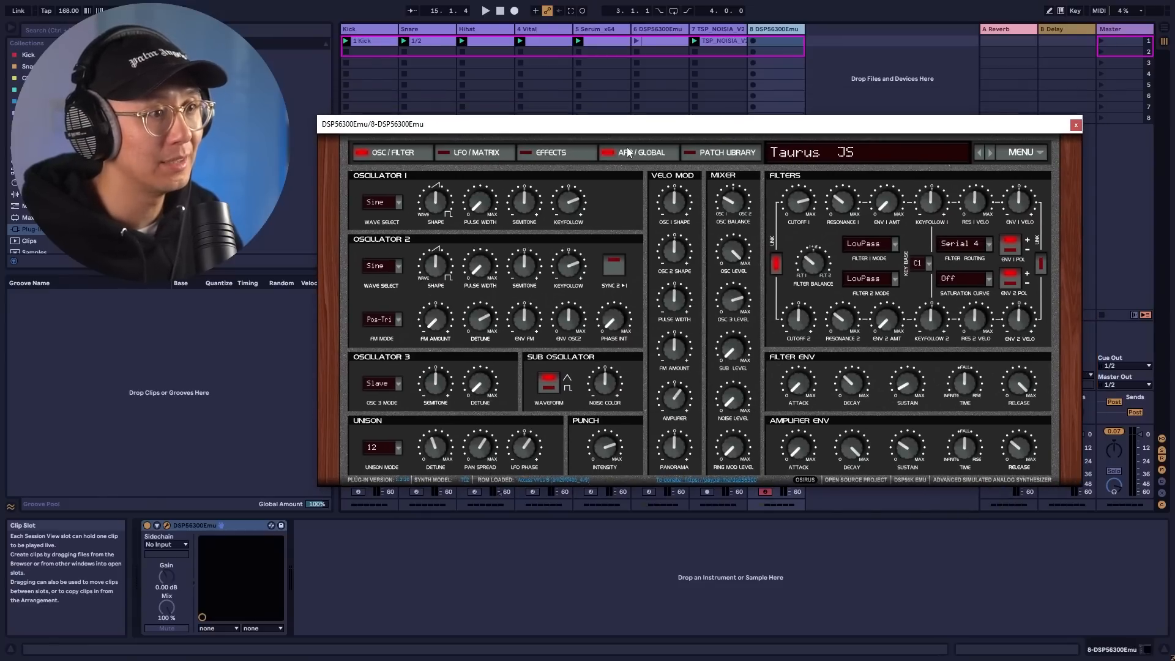
Step: Open the patch library, load ROM Bank B and select the O-ME-2 RP lead patch
left_click(716, 156)
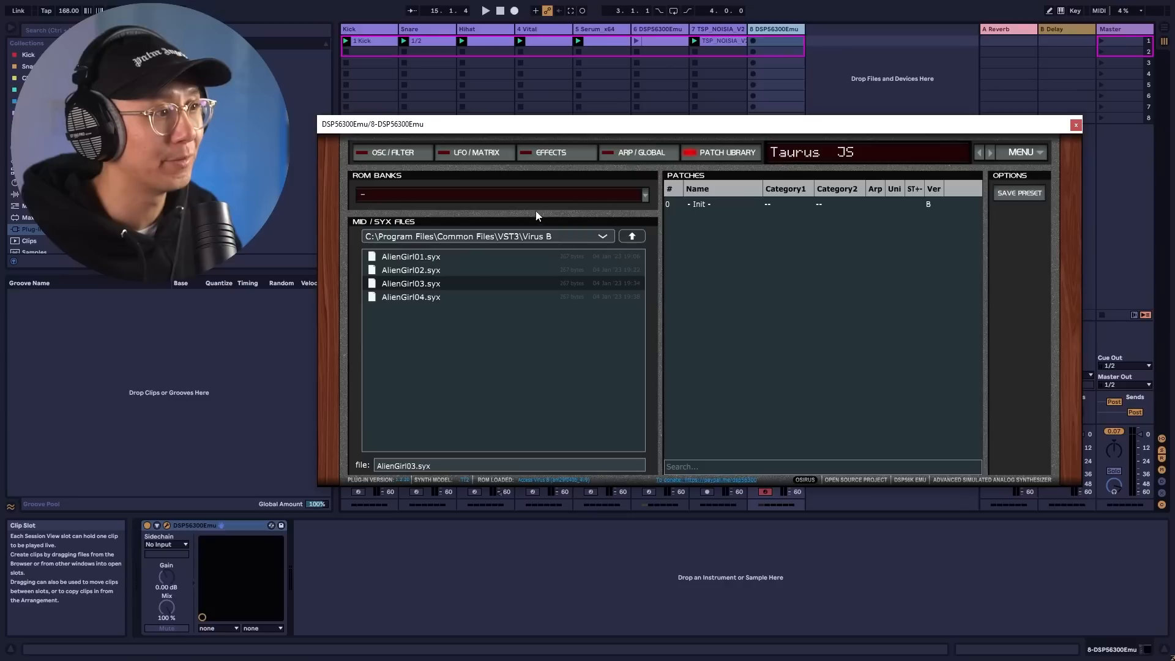
left_click(645, 194)
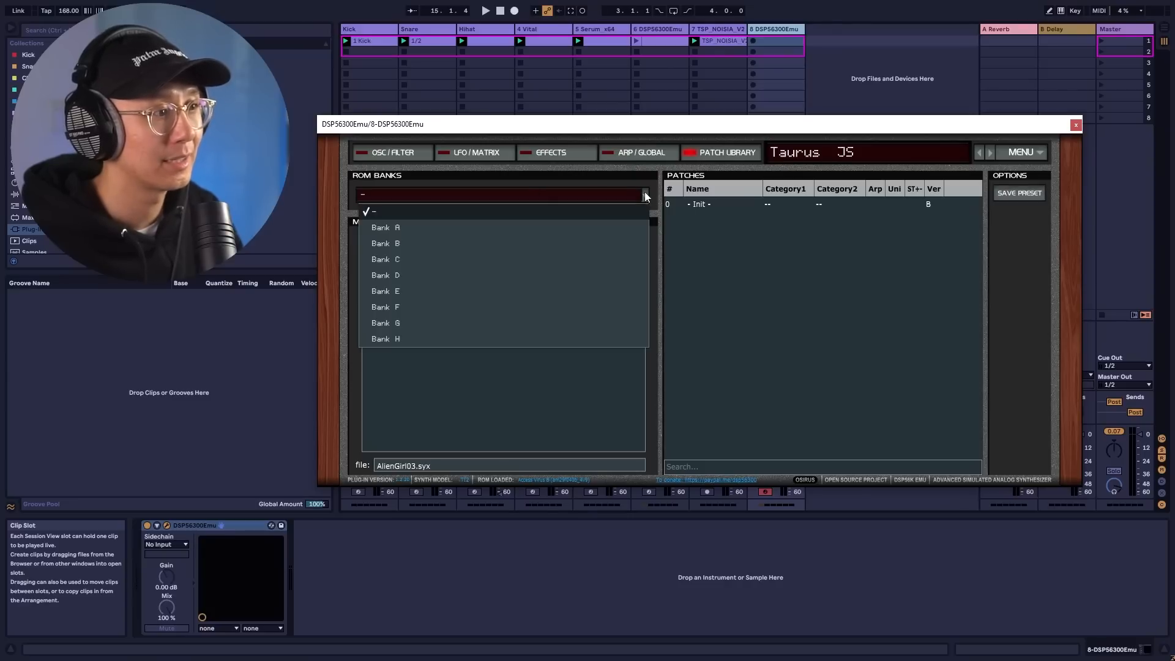
left_click(395, 249)
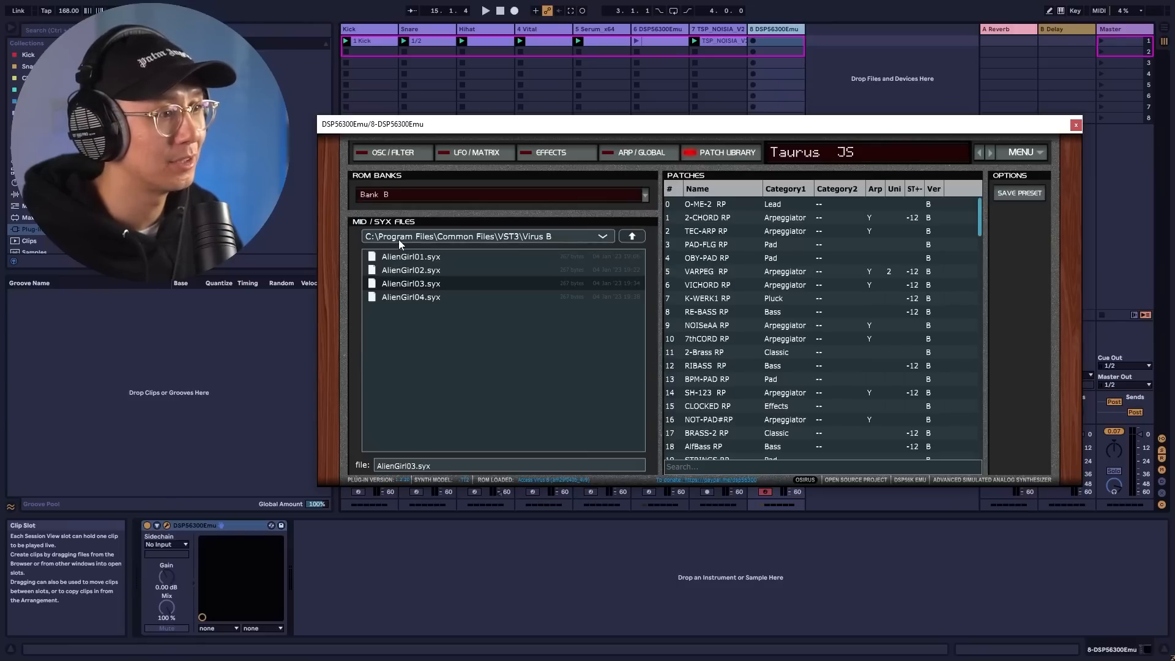
left_click(725, 208)
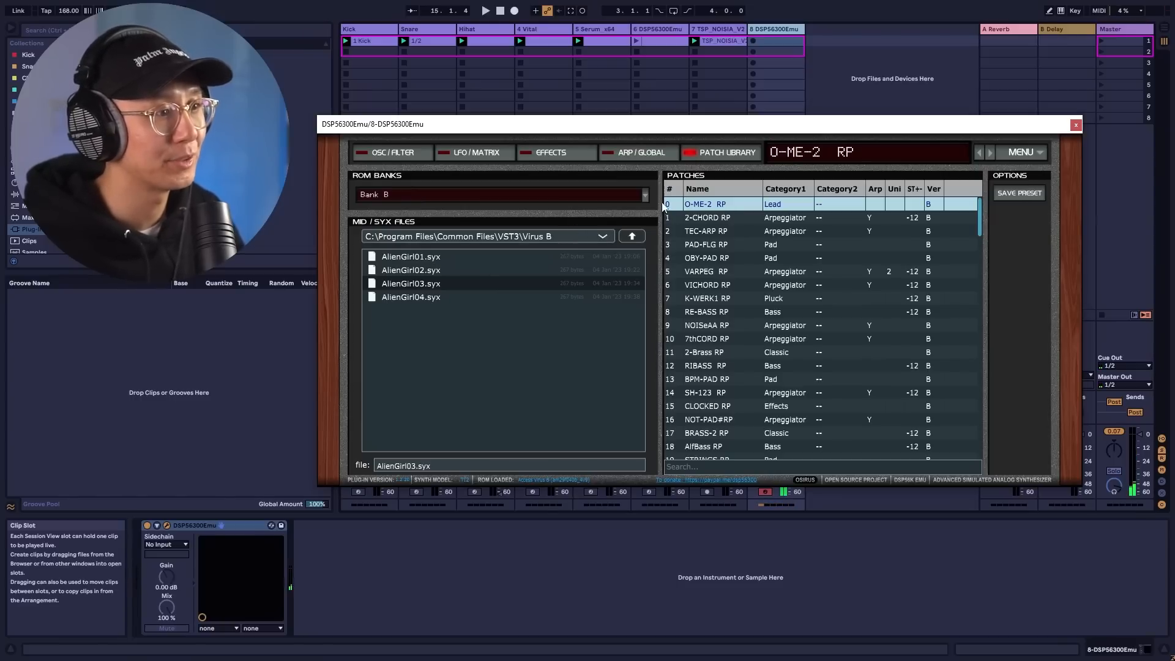
Step: List the patches of ROM Bank A, and set the ROM bank selection back to the blank entry
left_click(645, 195)
left_click(417, 229)
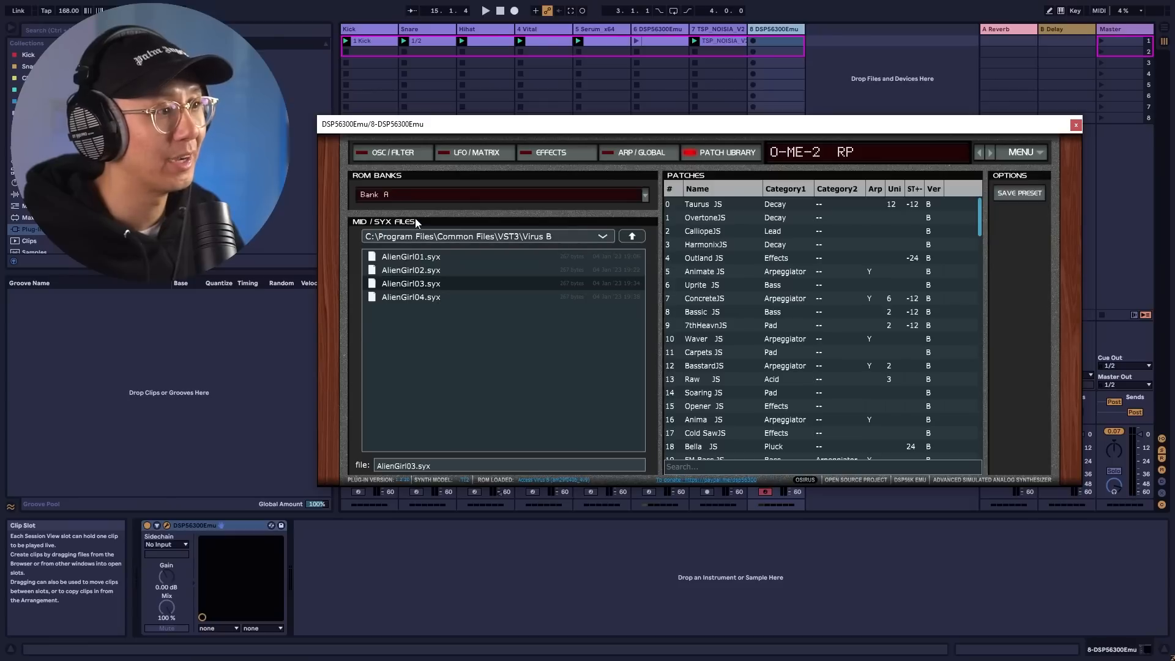
left_click(644, 193)
left_click(447, 206)
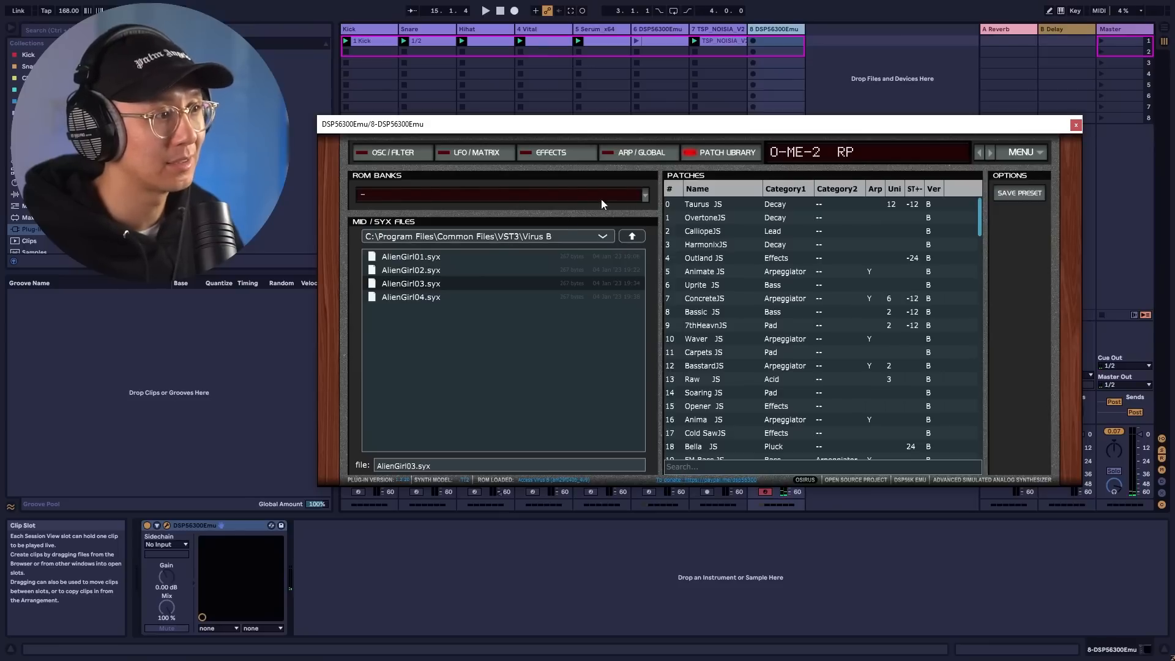
Step: Review the plug-in's options and its available GUI skins, and close the options without changing the skin
right_click(1029, 156)
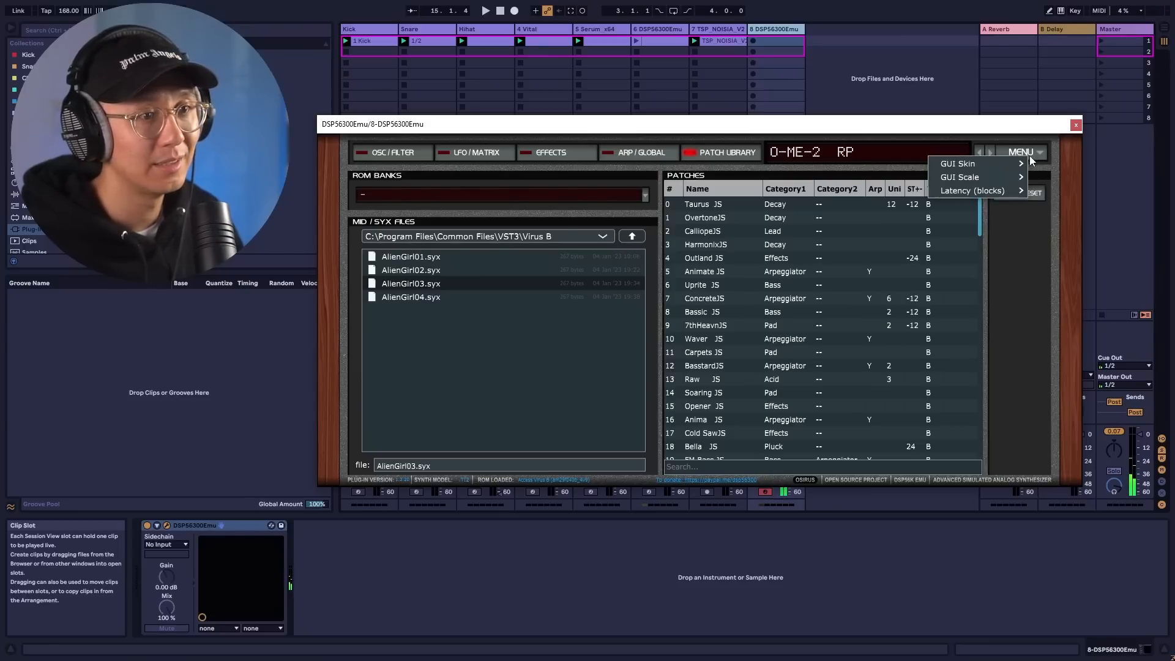
left_click(845, 151)
right_click(846, 149)
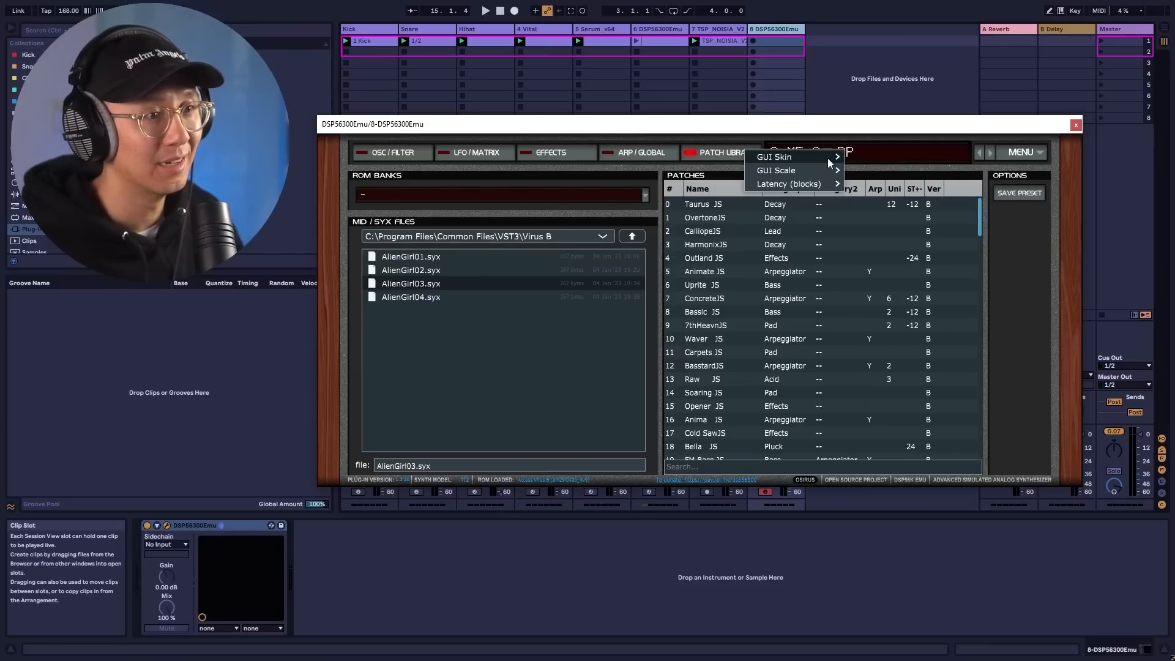
mouse_move(828, 158)
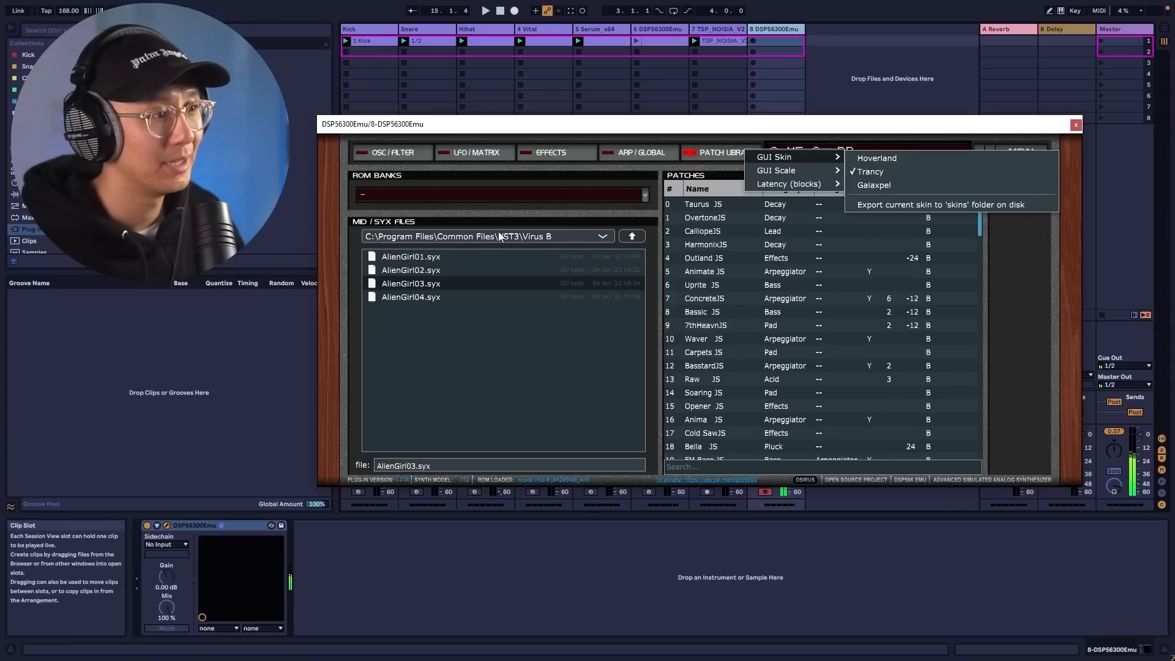
left_click(346, 227)
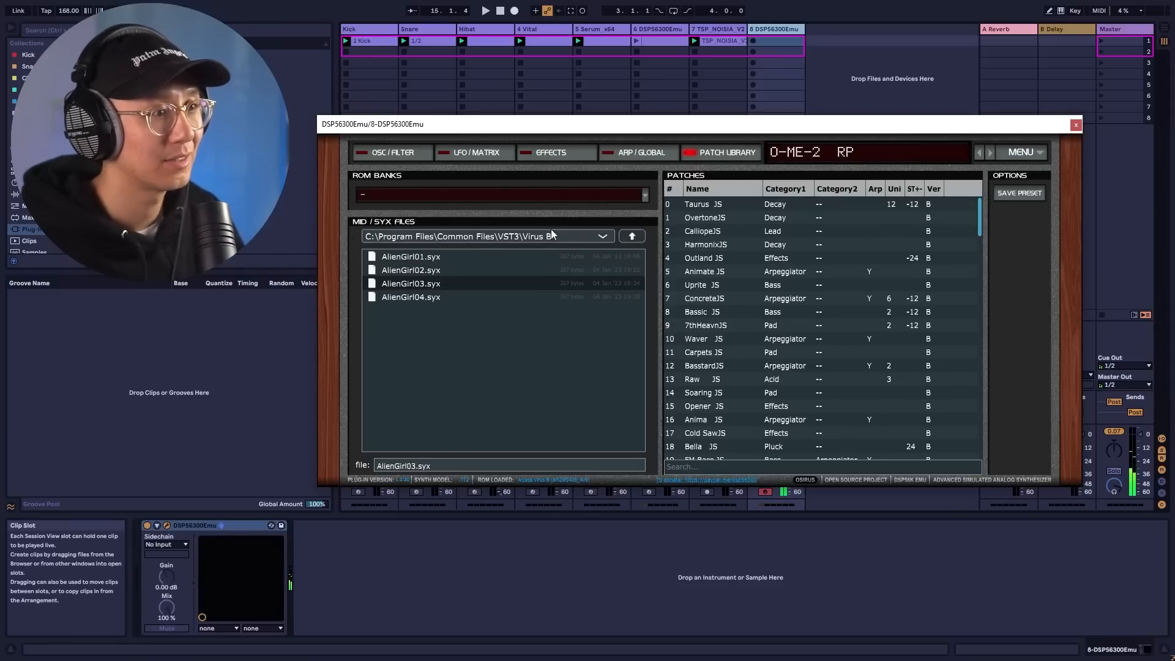
Step: Return to the oscillator and filter page and set Oscillator 1's wave to Wave 8
left_click(382, 152)
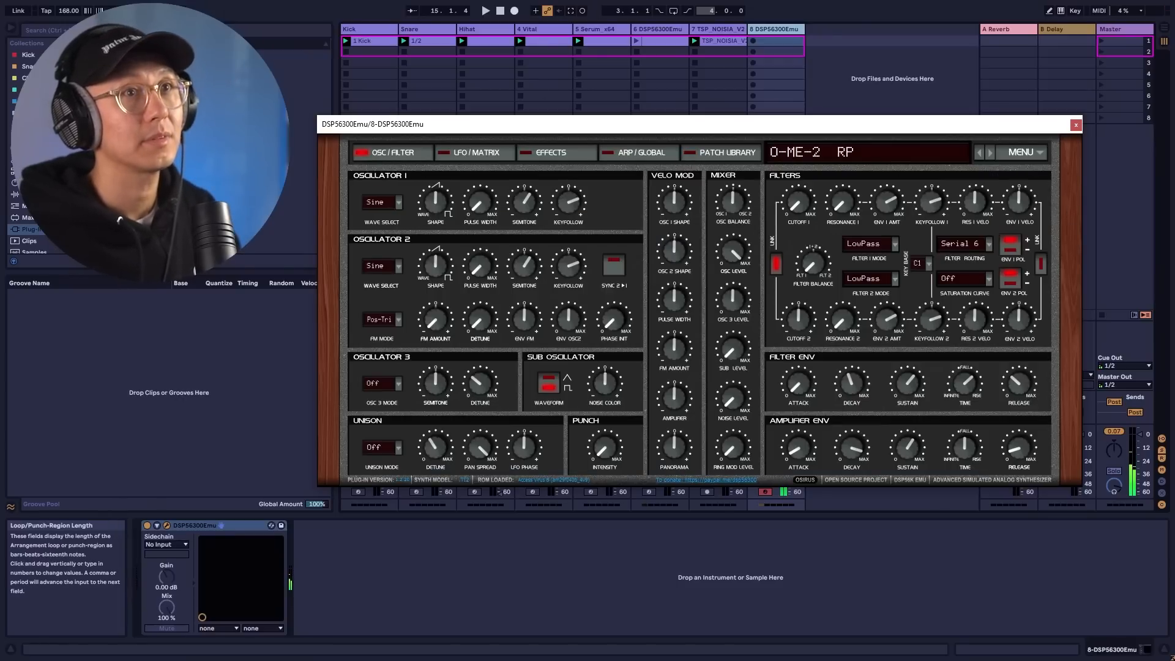
left_click(706, 10)
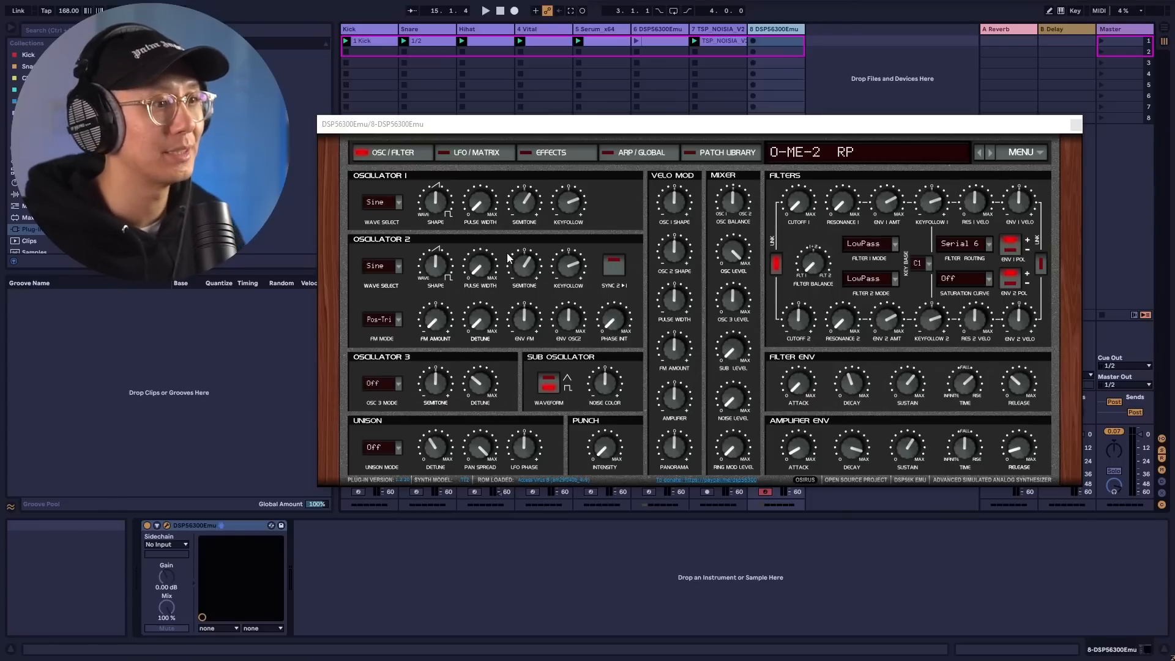
left_click(398, 203)
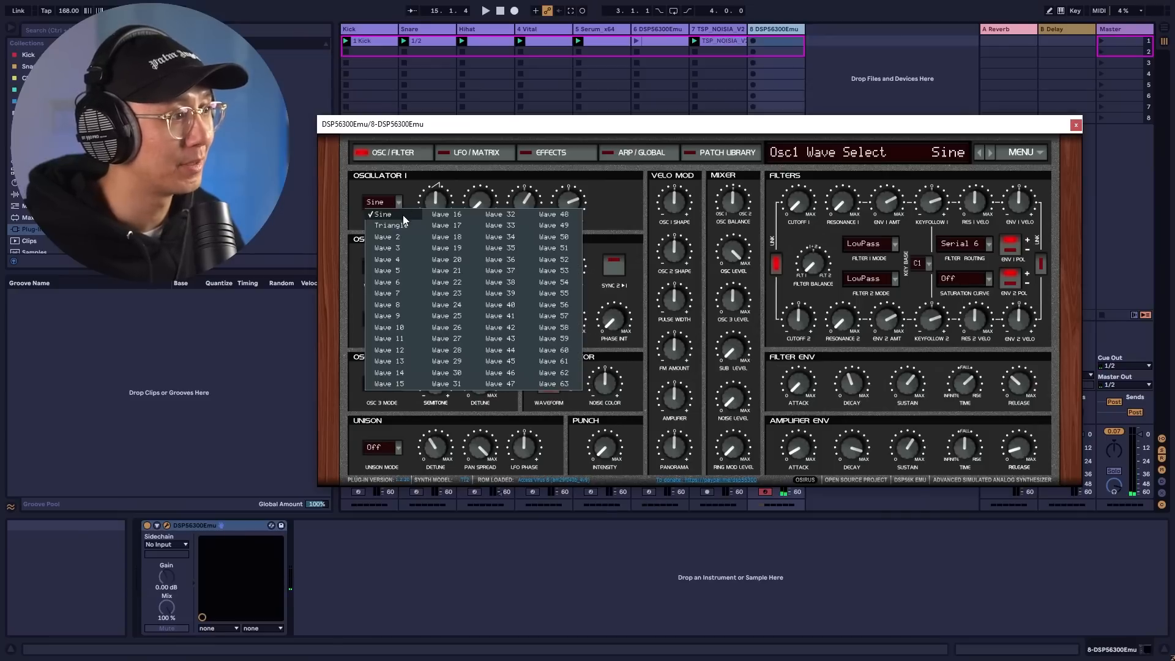
left_click(403, 215)
left_click(398, 204)
left_click(396, 204)
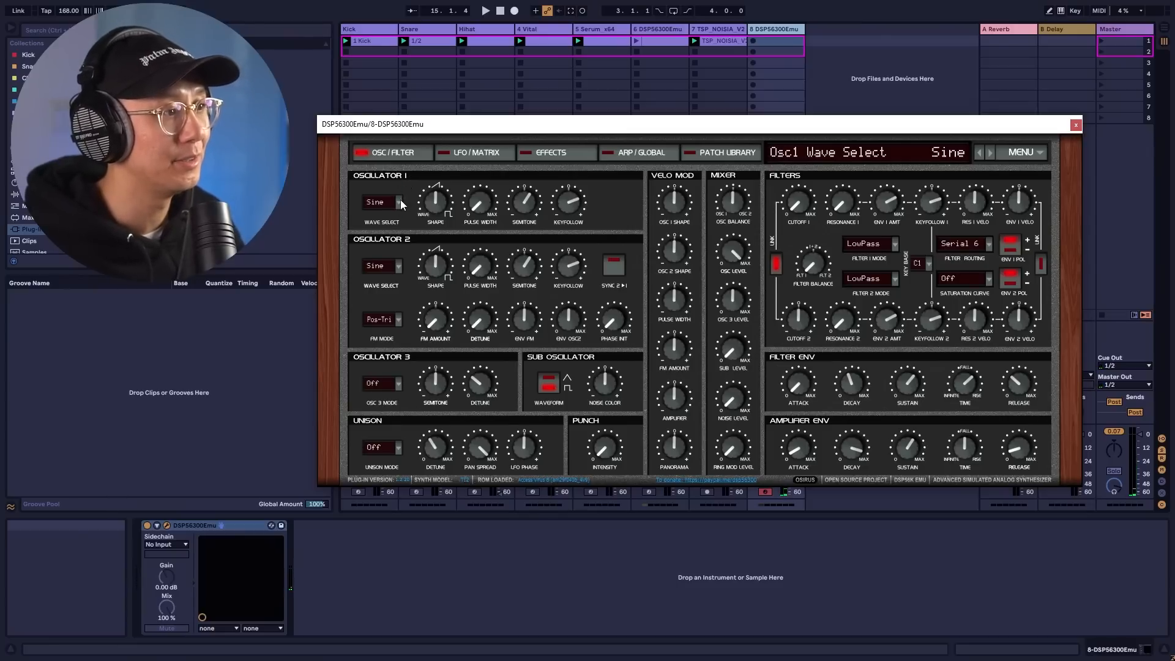
left_click(399, 204)
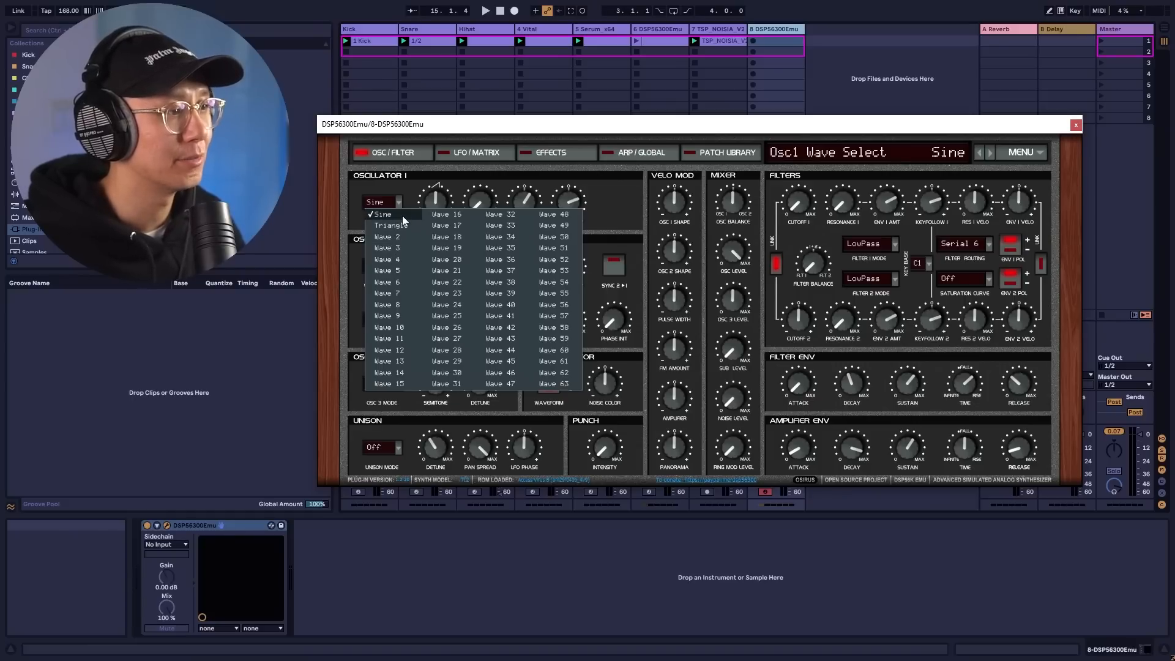
left_click(409, 306)
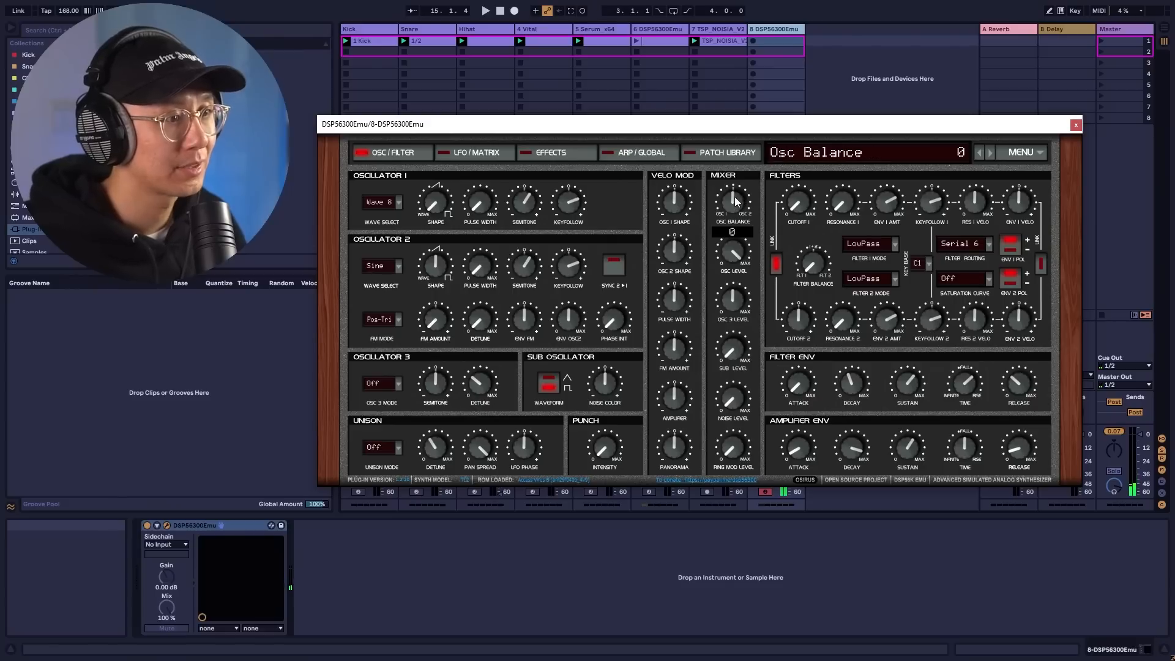
Step: Set the mixer's oscillator balance to -64 and Oscillator 1's shape to Pulse
left_click_drag(734, 203, 736, 242)
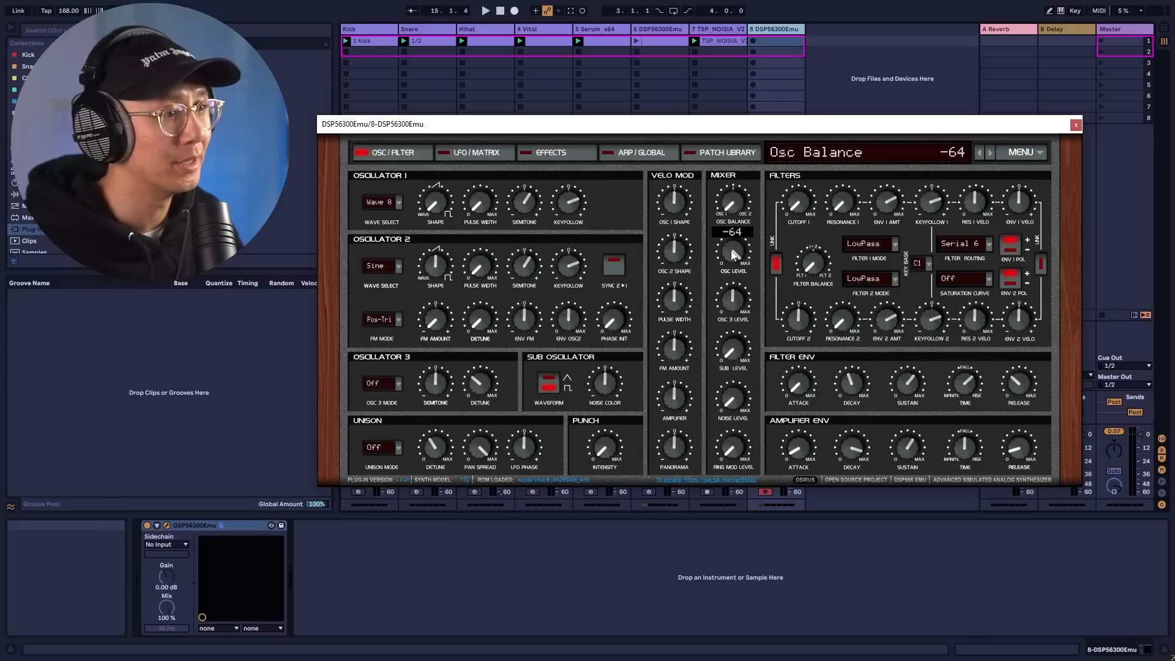
left_click_drag(435, 202, 453, 97)
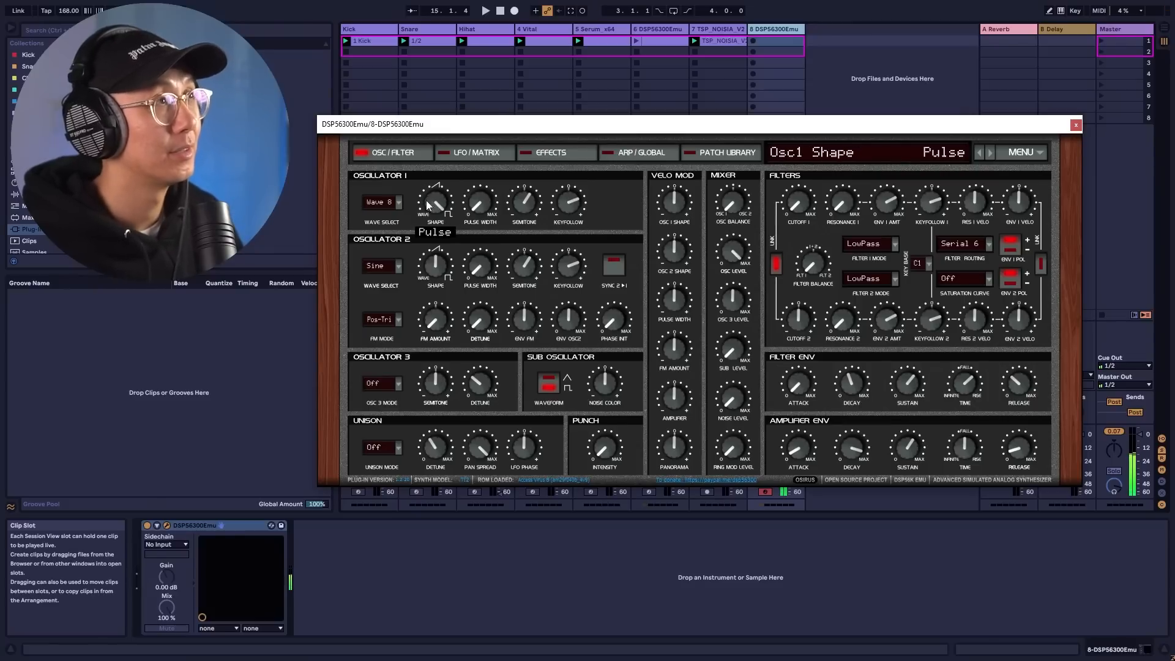
left_click_drag(428, 201, 424, 148)
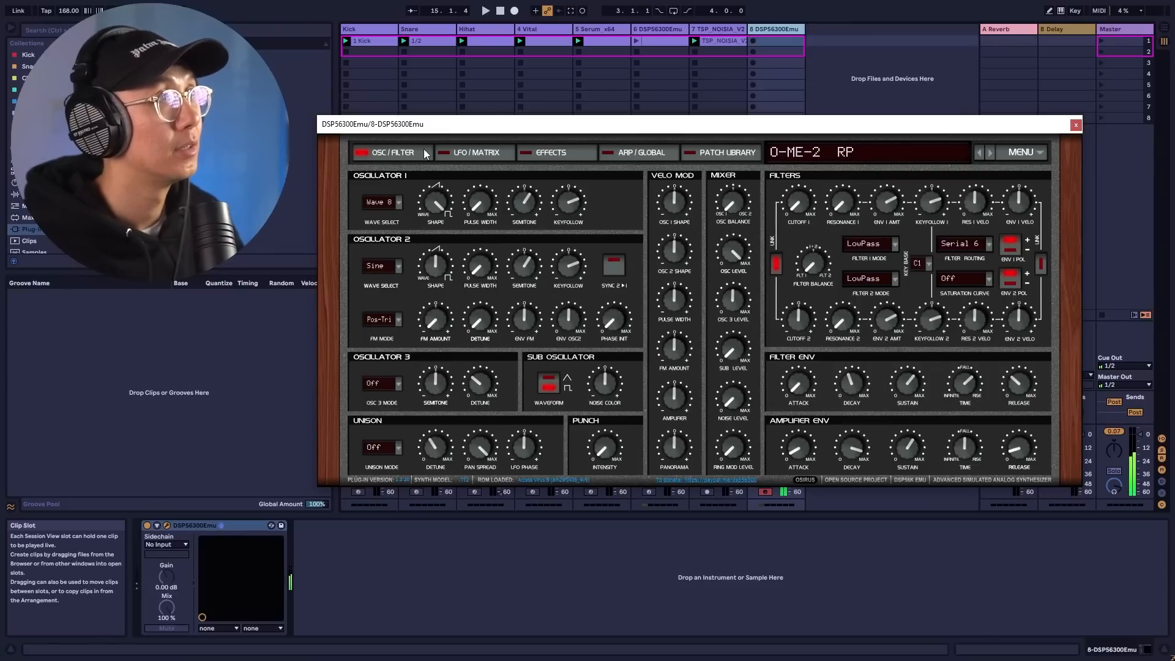
Step: Move the plug-in window slightly and raise the filter's Cutoff 1 to its maximum
left_click_drag(600, 124, 615, 128)
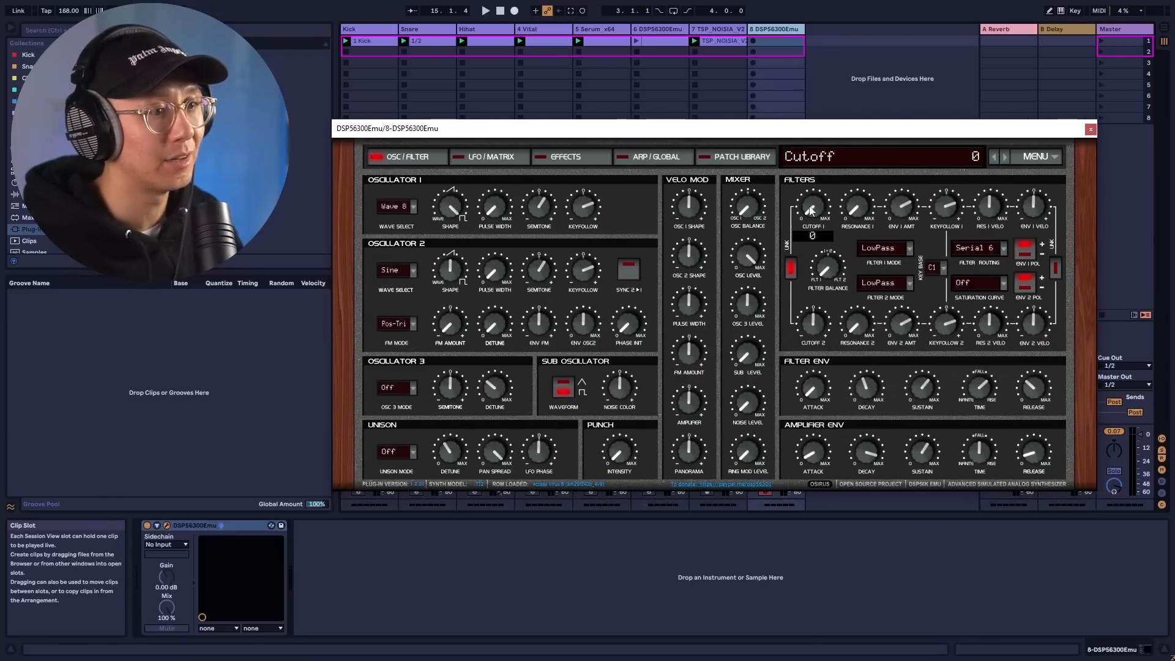
left_click_drag(813, 207, 806, 152)
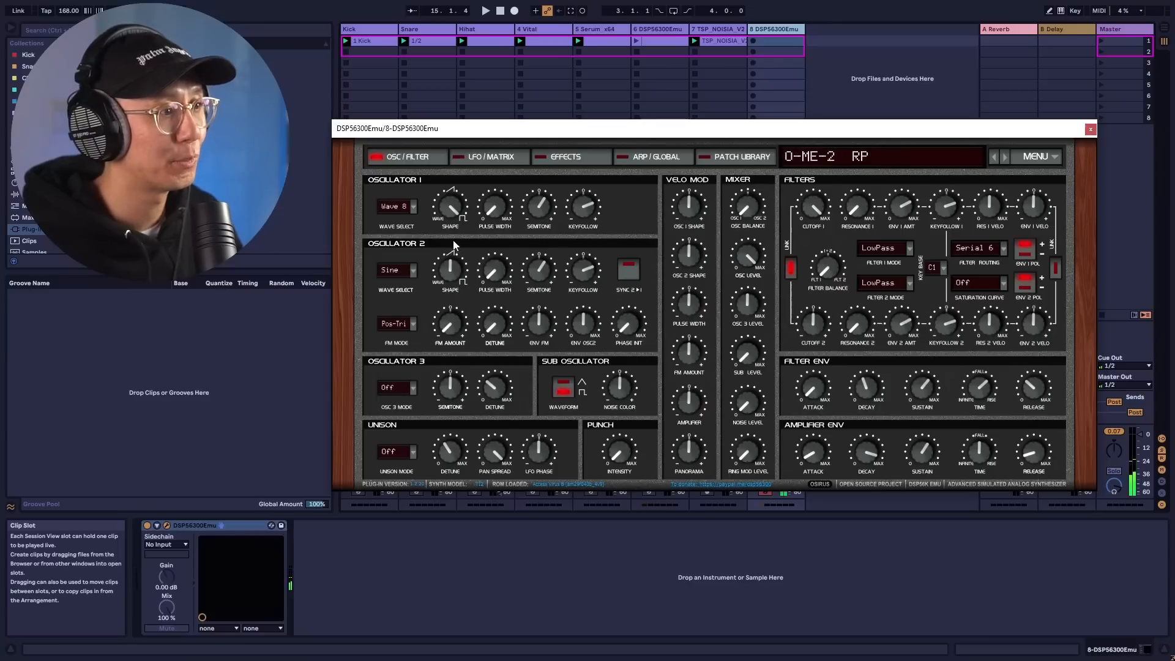
Step: Sweep Oscillator 1's shape between Wave, Pulse and the midway saw position, trying its pulse width, and end on Wave
left_click_drag(439, 195, 452, 285)
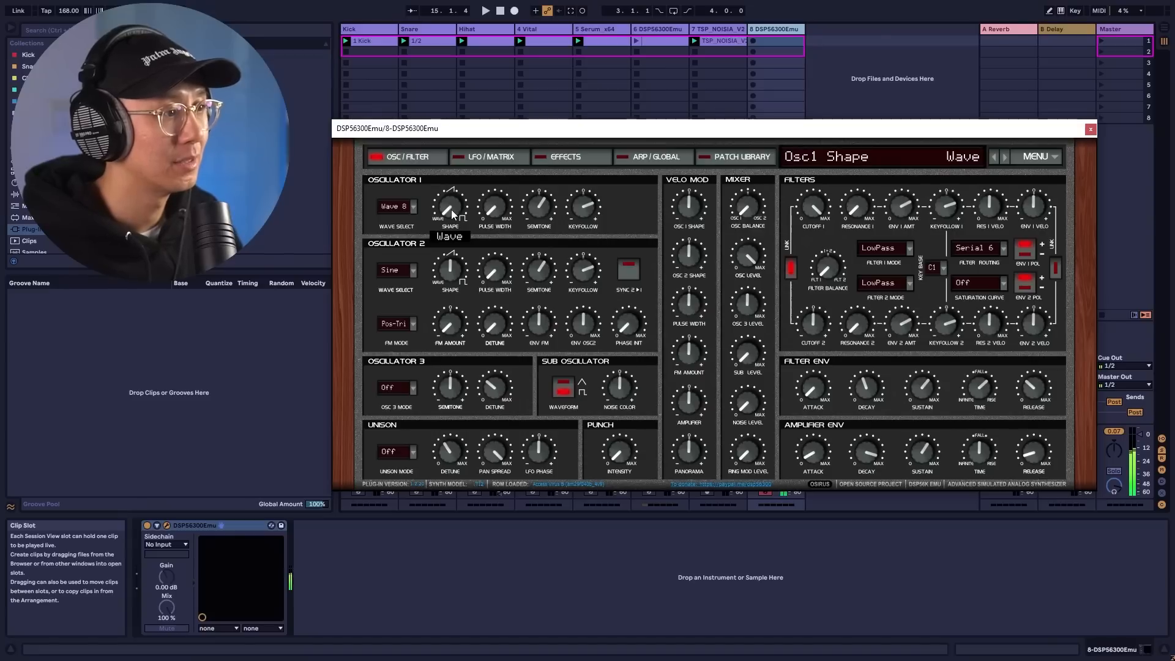
left_click_drag(451, 213, 457, 163)
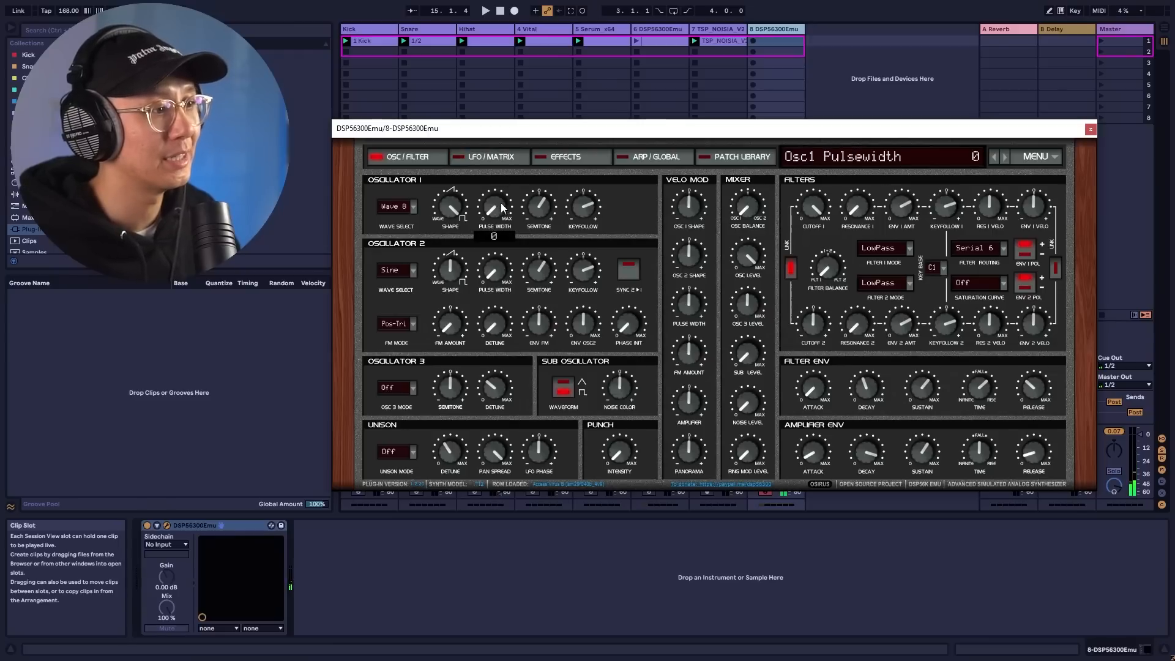
left_click_drag(502, 207, 497, 162)
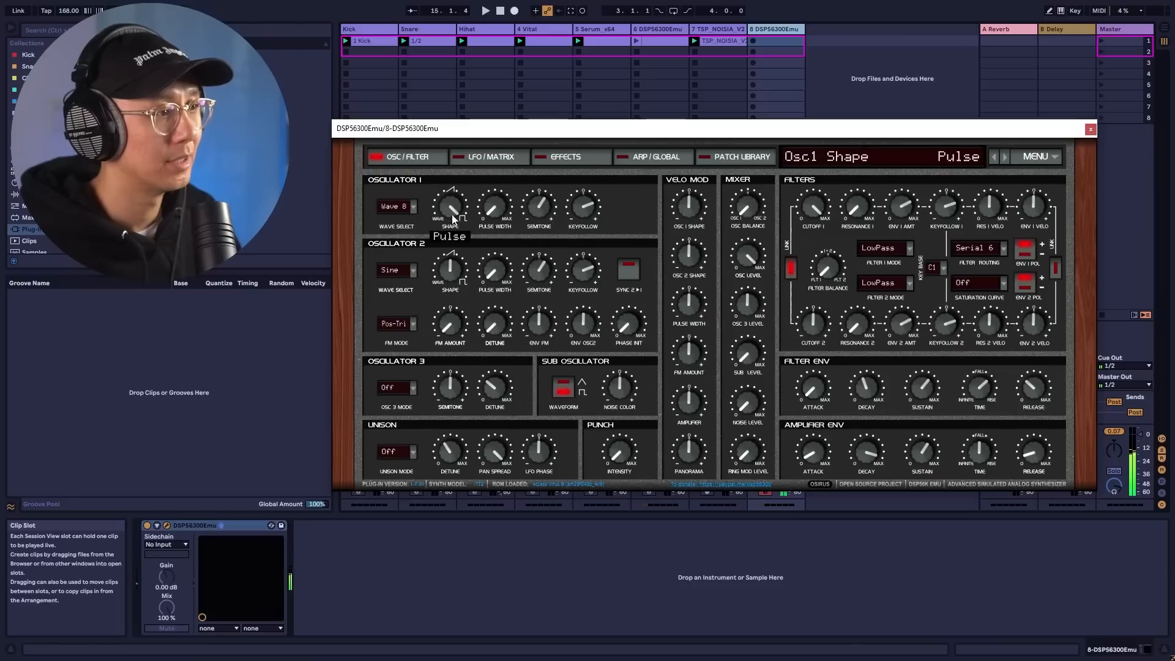
left_click_drag(453, 216, 497, 231)
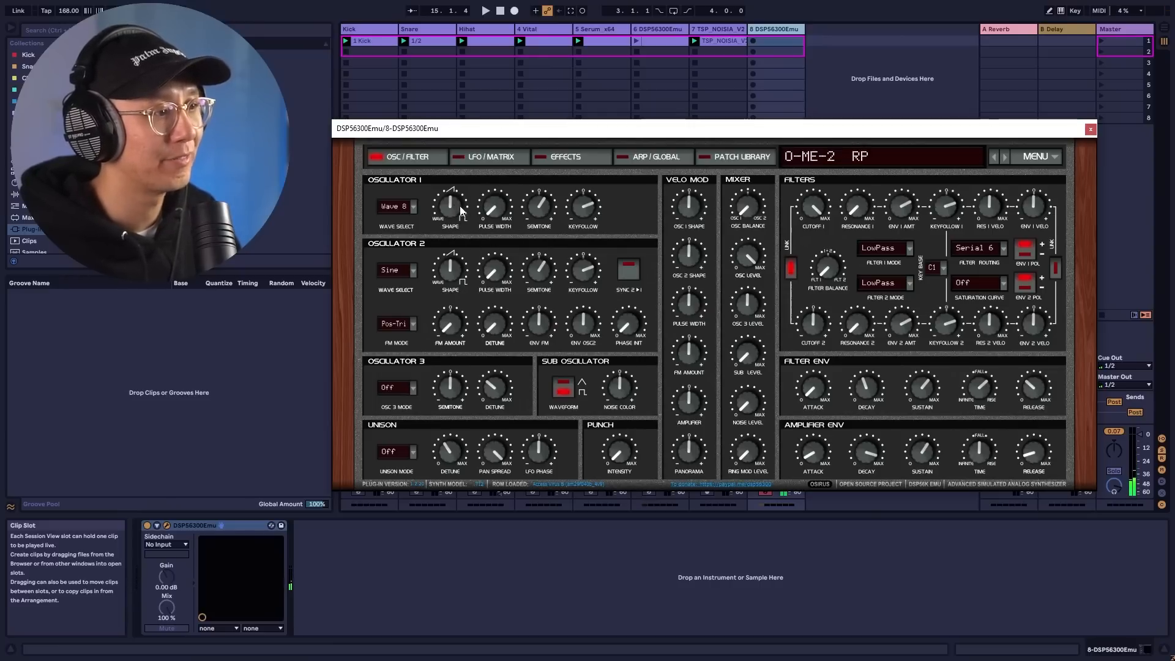
left_click_drag(450, 207, 451, 263)
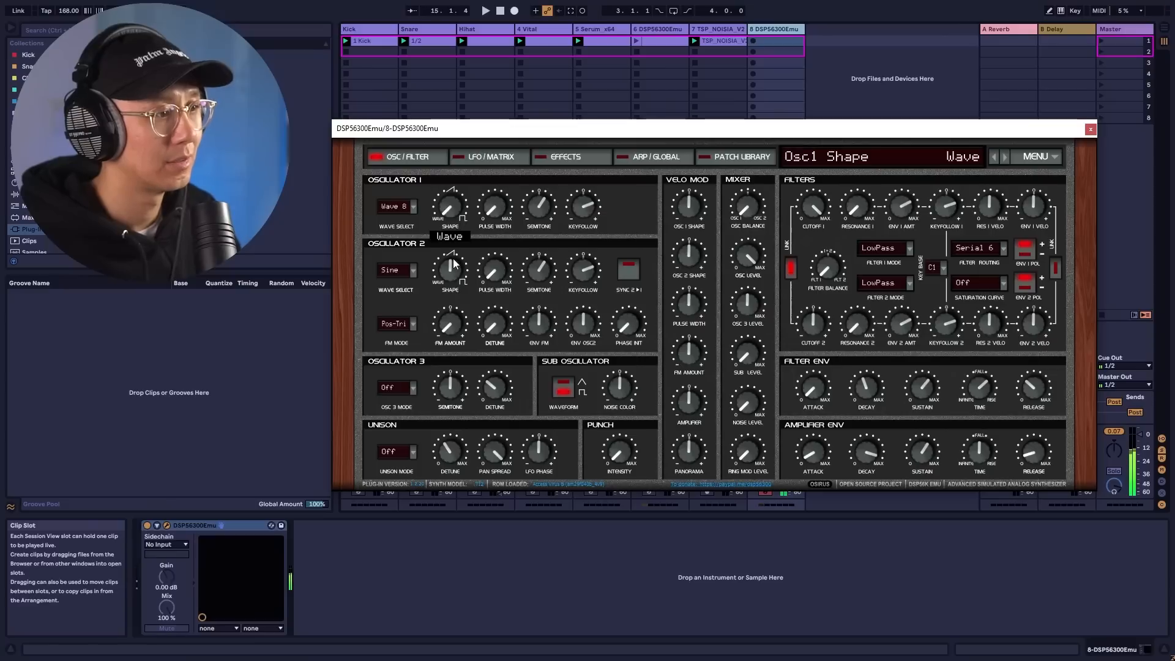
Step: Set Oscillator 1's semitone to +1 and turn the mixer's oscillator balance fully to Oscillator 2
left_click_drag(548, 203, 545, 210)
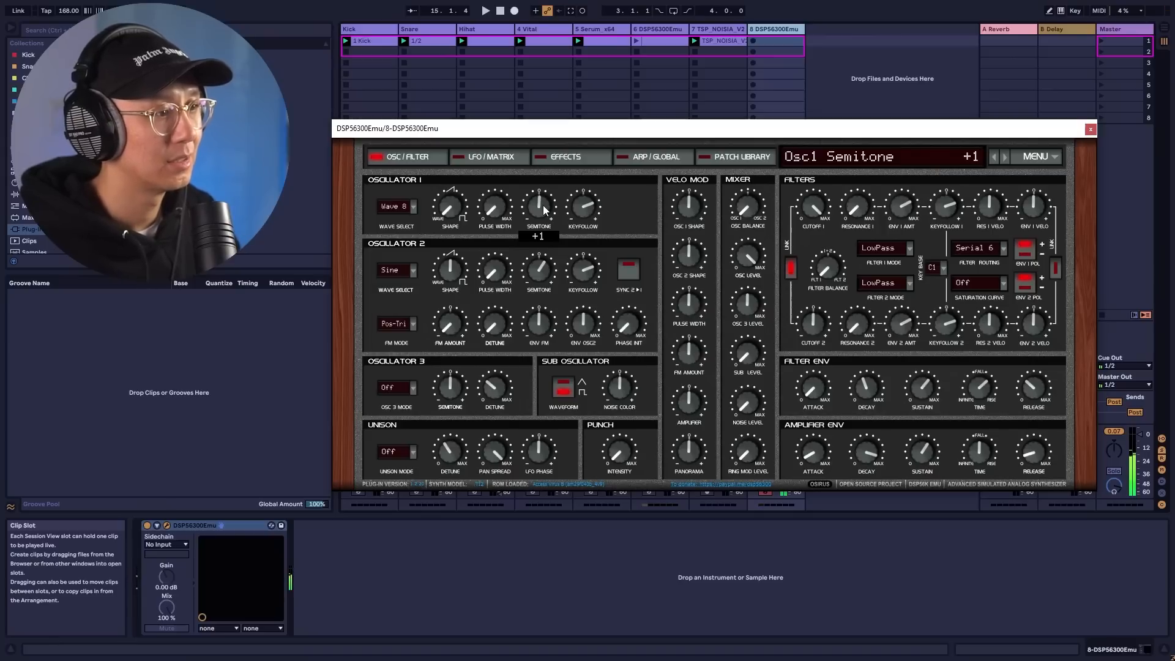
mouse_move(591, 207)
left_mouse_down()
mouse_move(586, 182)
mouse_move(591, 206)
left_mouse_up()
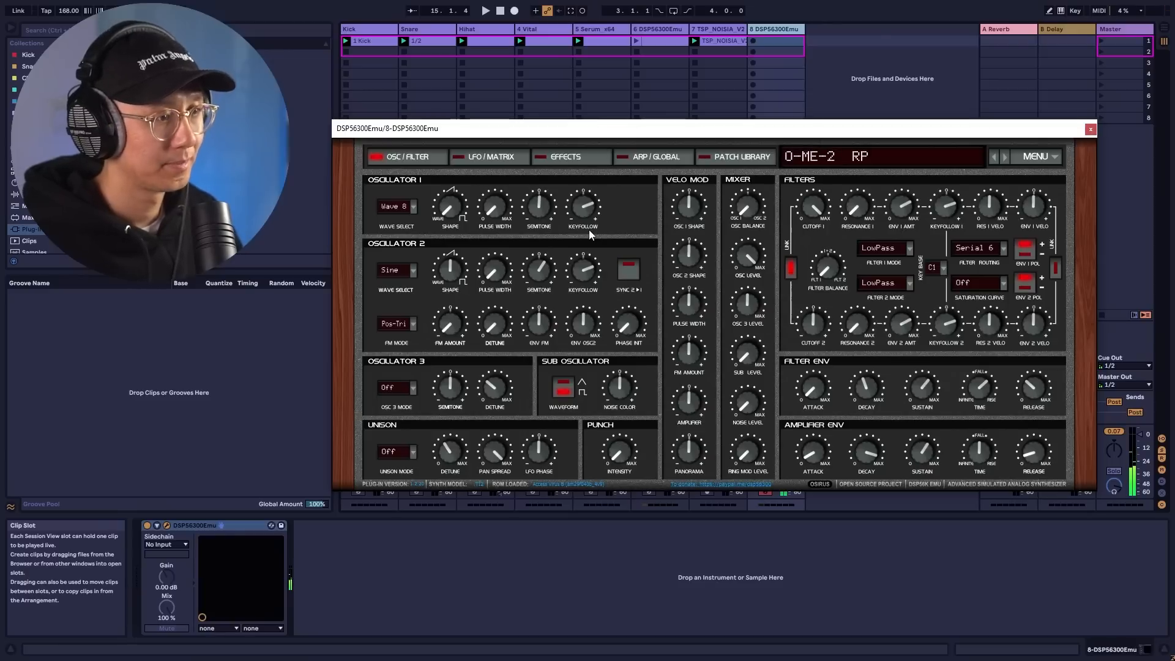
mouse_move(746, 210)
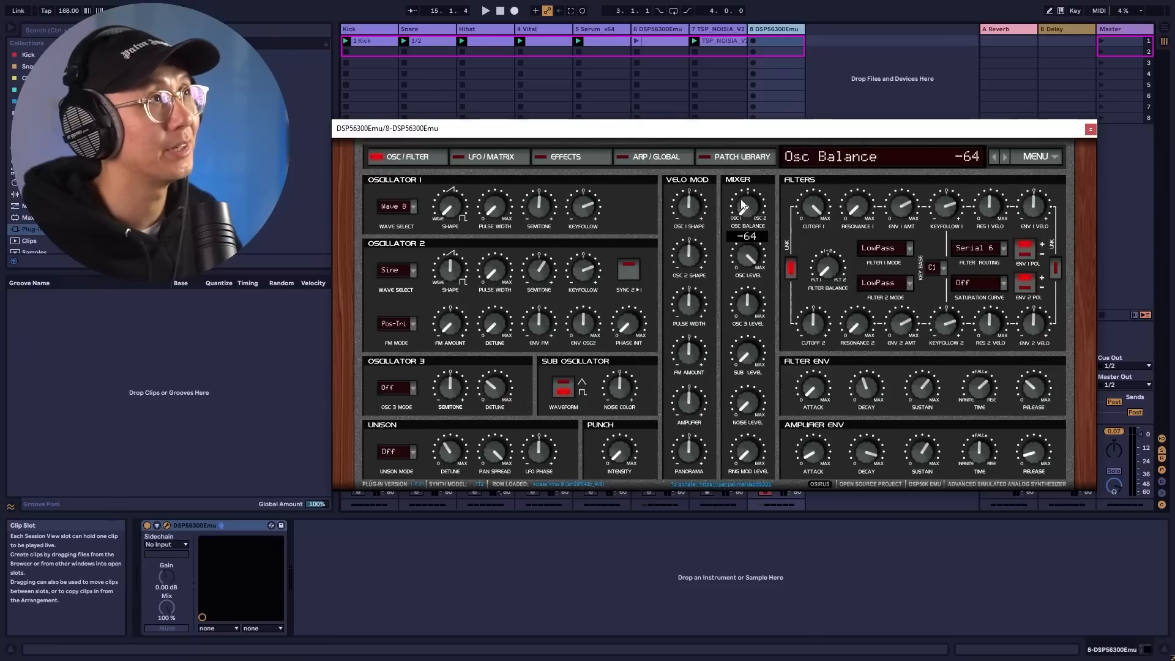
left_click_drag(748, 209, 746, 119)
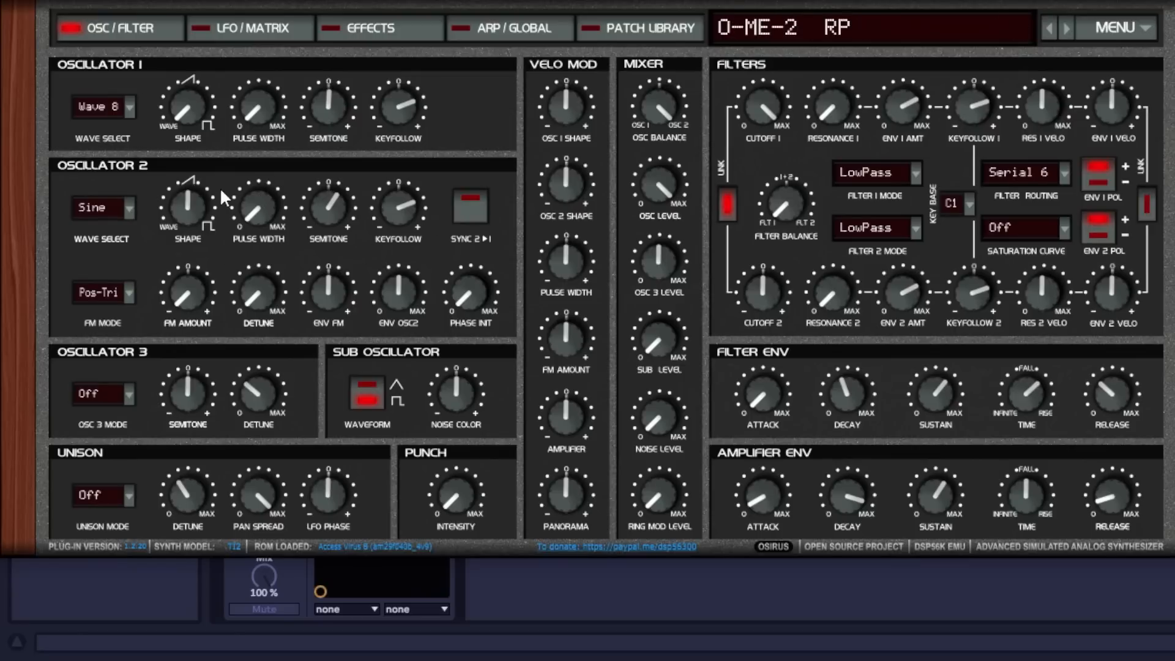
Step: Set Oscillator 2's wave to Wave 5 and its shape to Wave
left_click(131, 207)
left_click(123, 316)
left_click_drag(182, 197, 178, 260)
left_click_drag(177, 213, 244, 237)
mouse_move(340, 203)
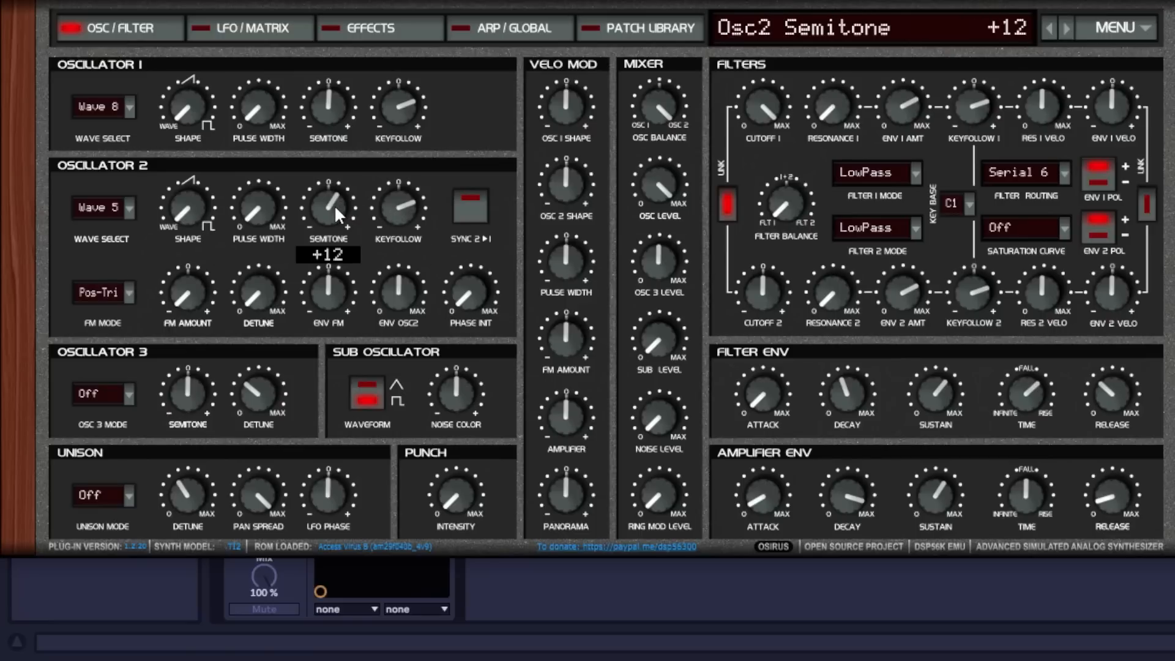
Step: Review Oscillator 2's FM modes and raise its FM amount to about the centre
left_click(127, 295)
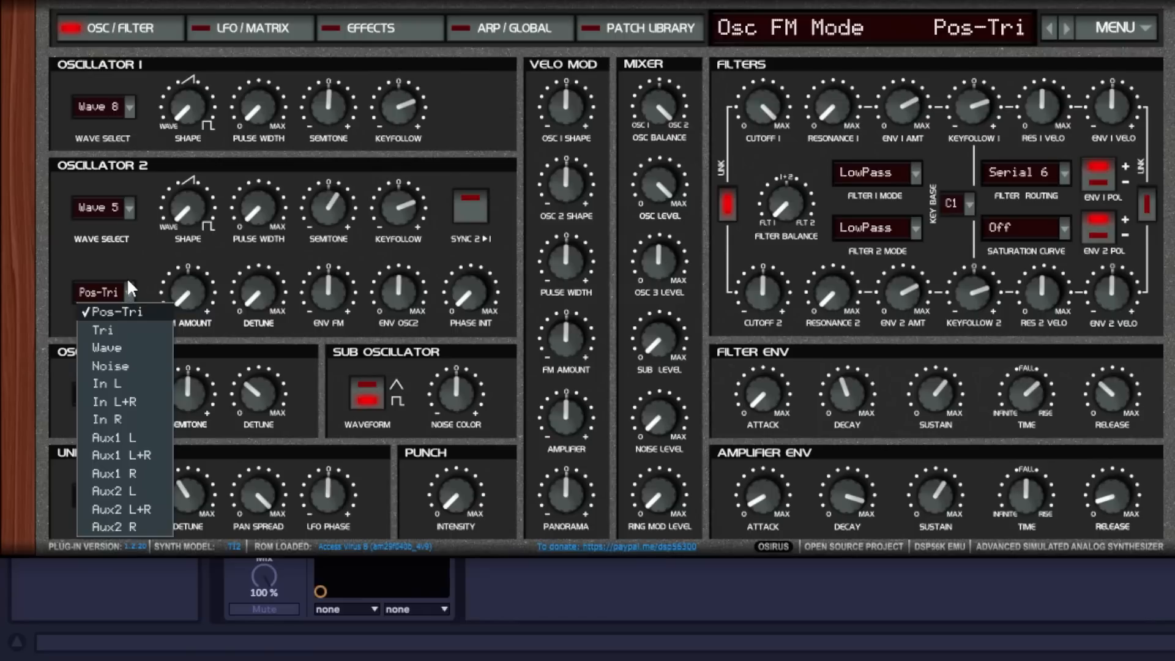
left_click(126, 256)
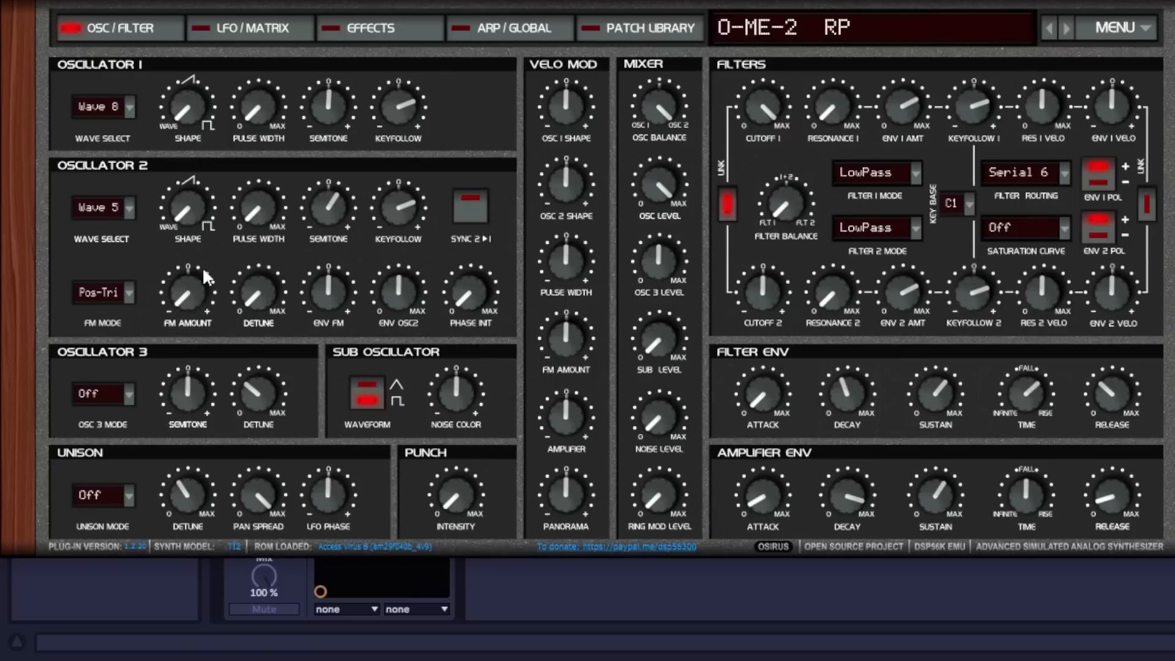
left_click_drag(186, 293, 186, 234)
Step: Try the Tri and Wave FM modes on Oscillator 2, and set the mode back to Pos-Tri
left_click(126, 290)
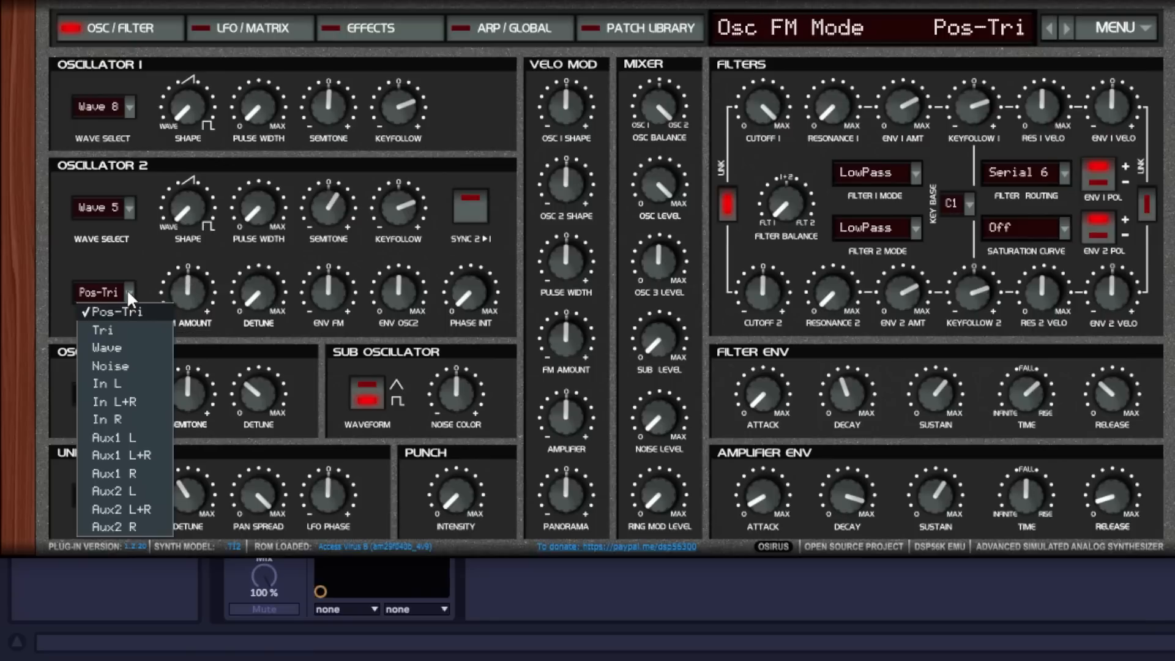
left_click(119, 325)
left_click(135, 292)
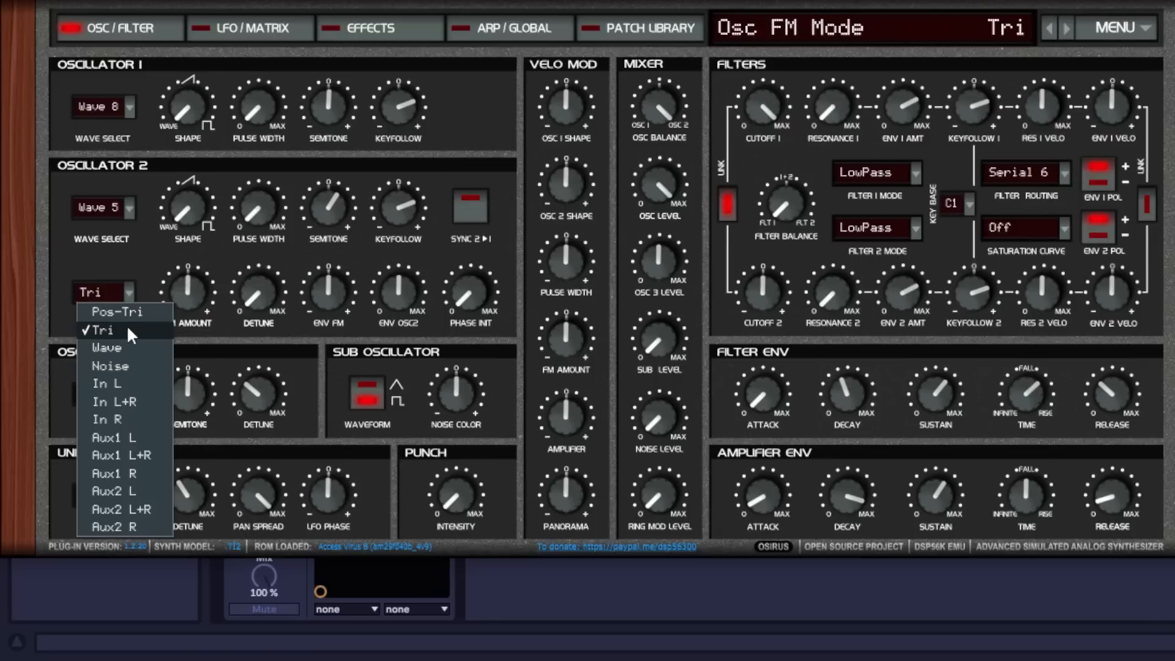
left_click(127, 346)
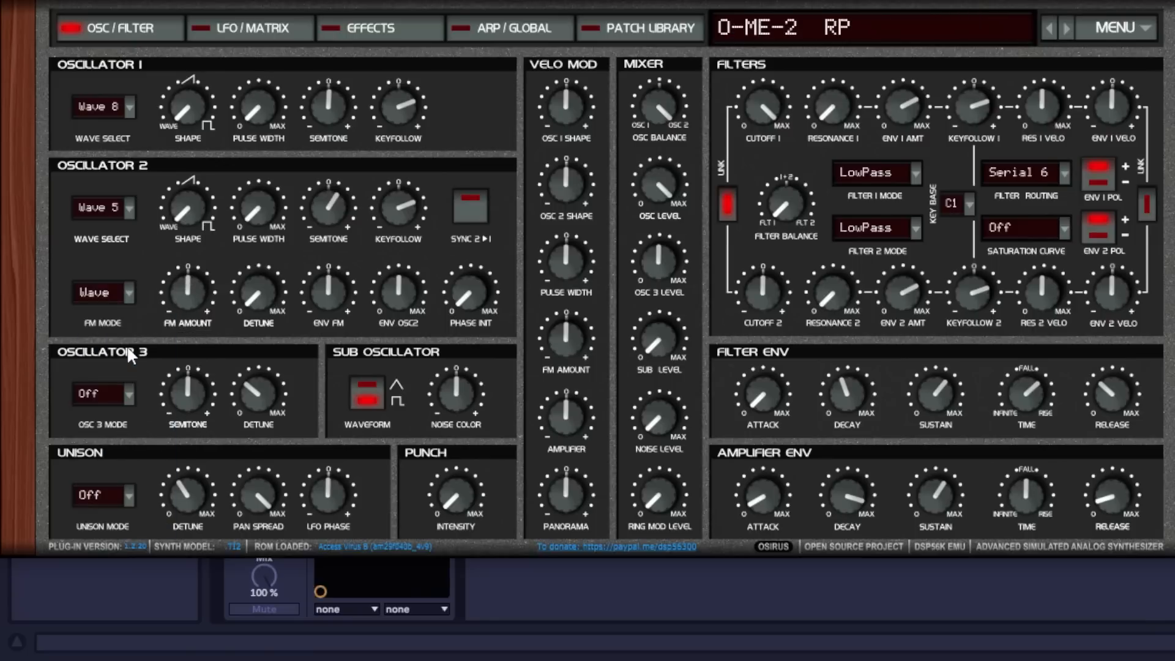
left_click(130, 291)
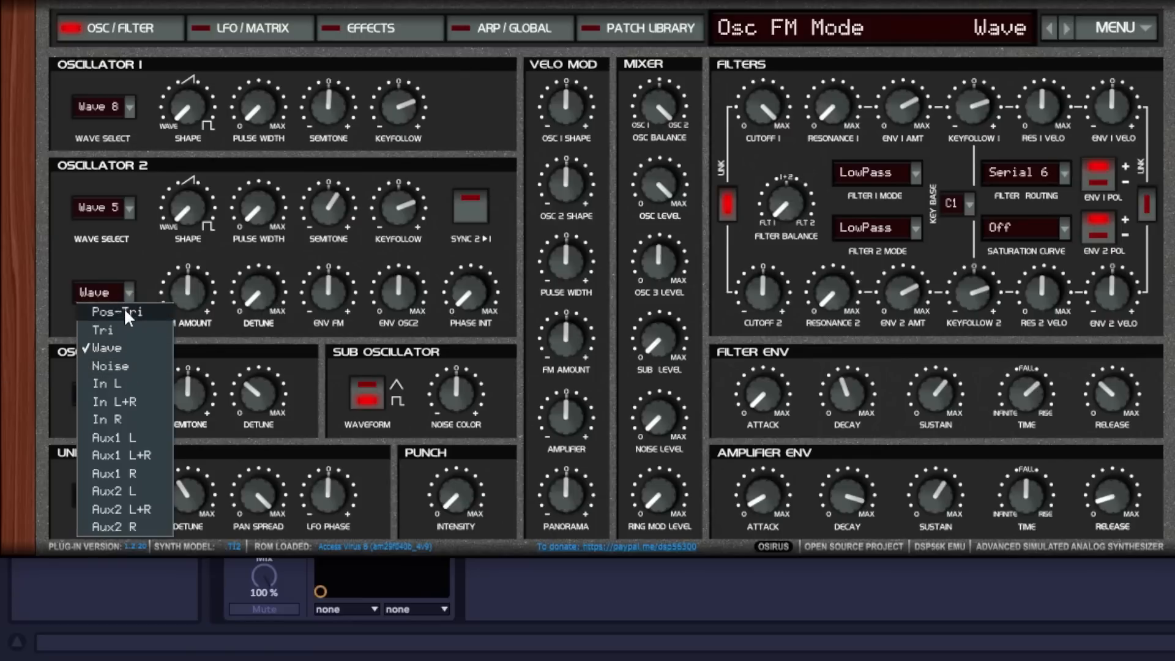
left_click(124, 281)
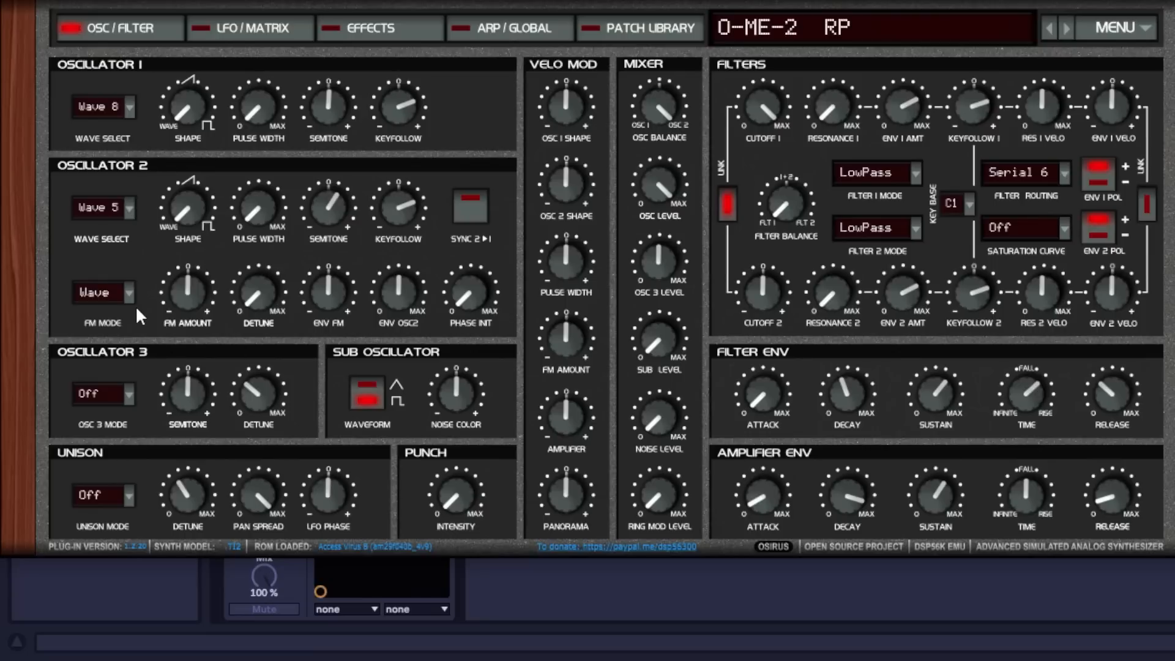
left_click(132, 295)
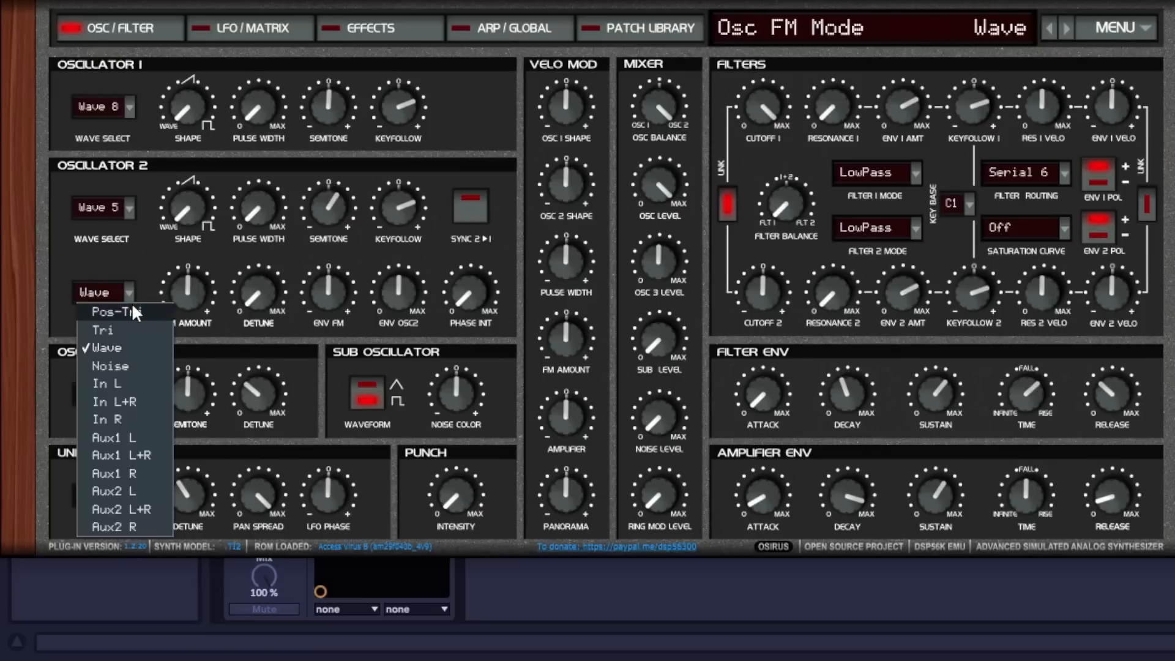
left_click(132, 311)
Step: Lower Oscillator 2's FM amount to its minimum and set its Env FM amount to +23
left_click_drag(193, 296, 165, 278)
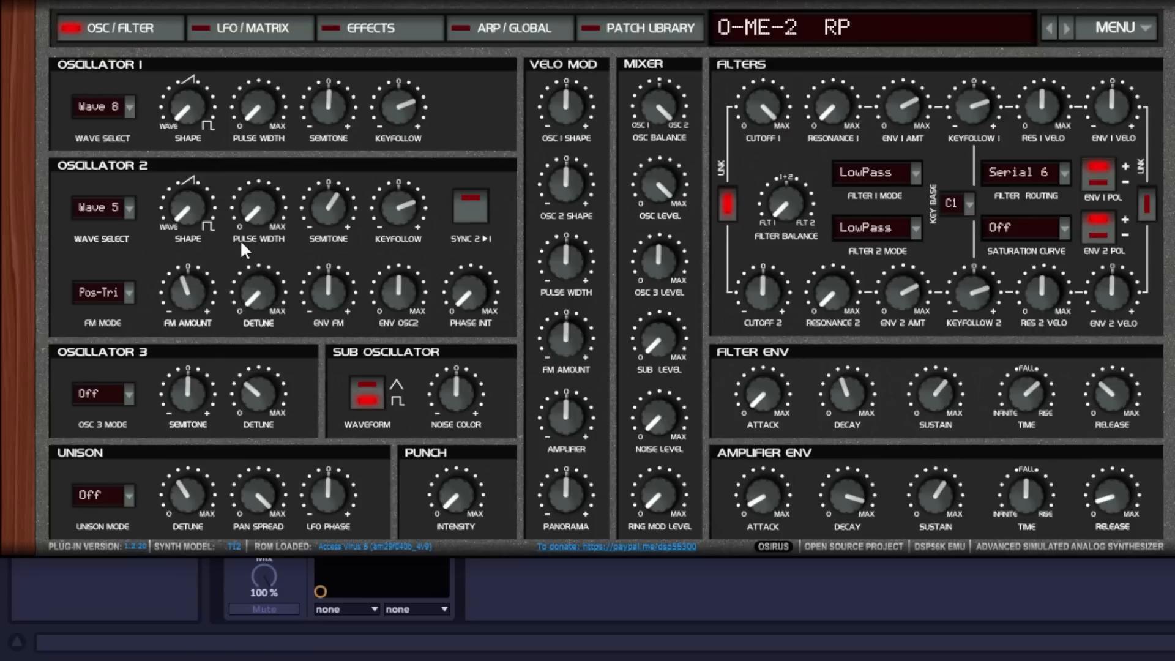
left_click_drag(187, 292, 180, 487)
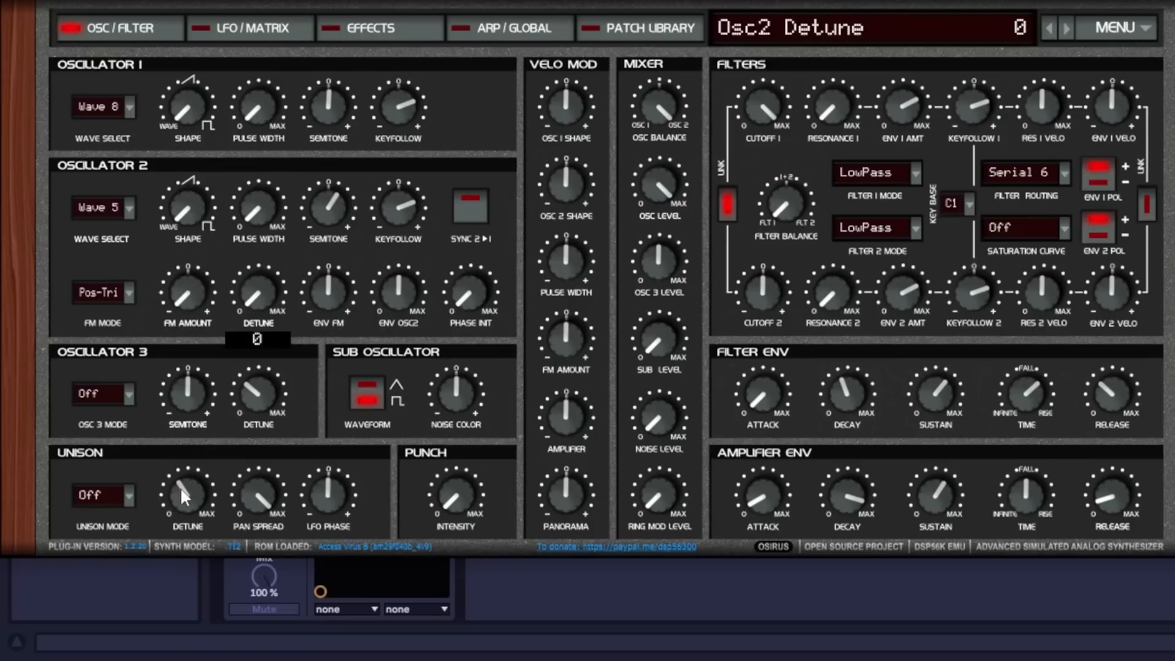
left_click_drag(329, 293, 336, 324)
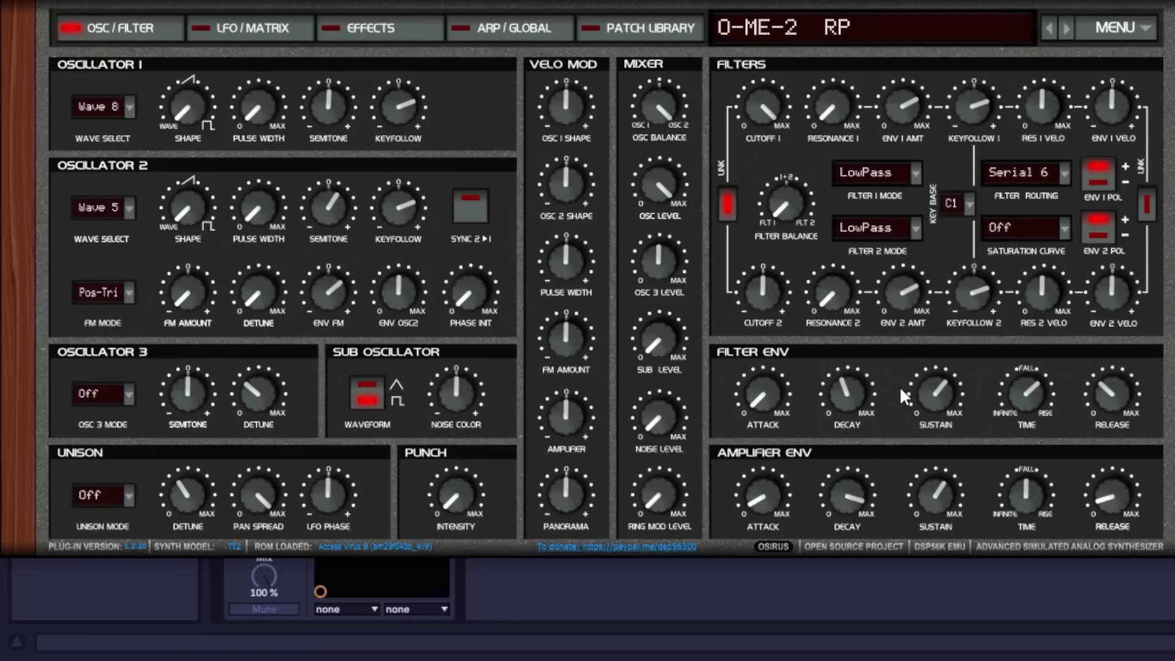
Step: Set the amplifier envelope's attack to its minimum and the filter envelope's attack to 61
mouse_move(768, 491)
left_mouse_down()
mouse_move(766, 403)
mouse_move(762, 499)
left_mouse_up()
left_click_drag(765, 398, 766, 333)
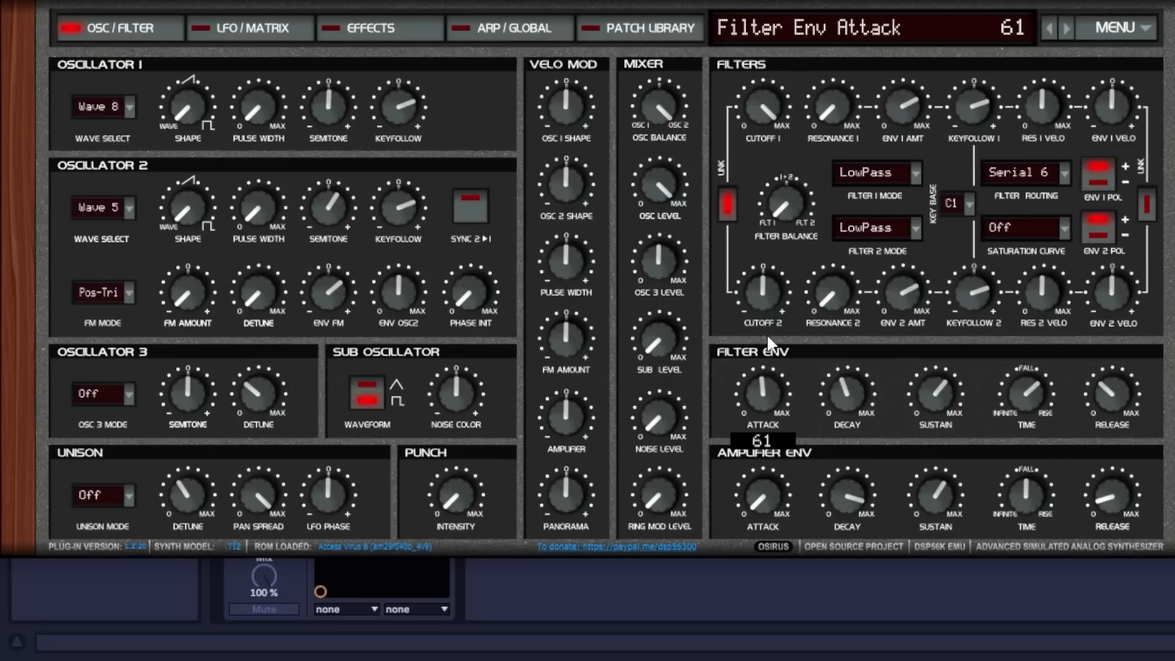
Step: Reset Oscillator 2's Env FM amount to the centre and raise its Env Osc2 amount
mouse_move(321, 294)
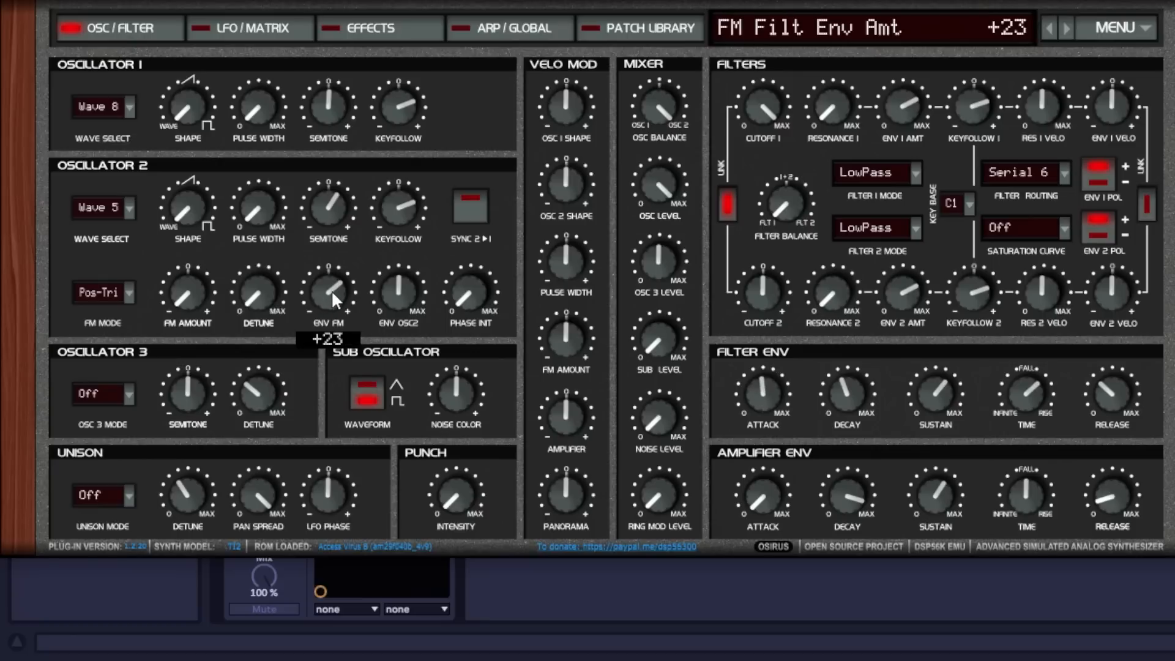
left_click_drag(321, 282, 398, 265)
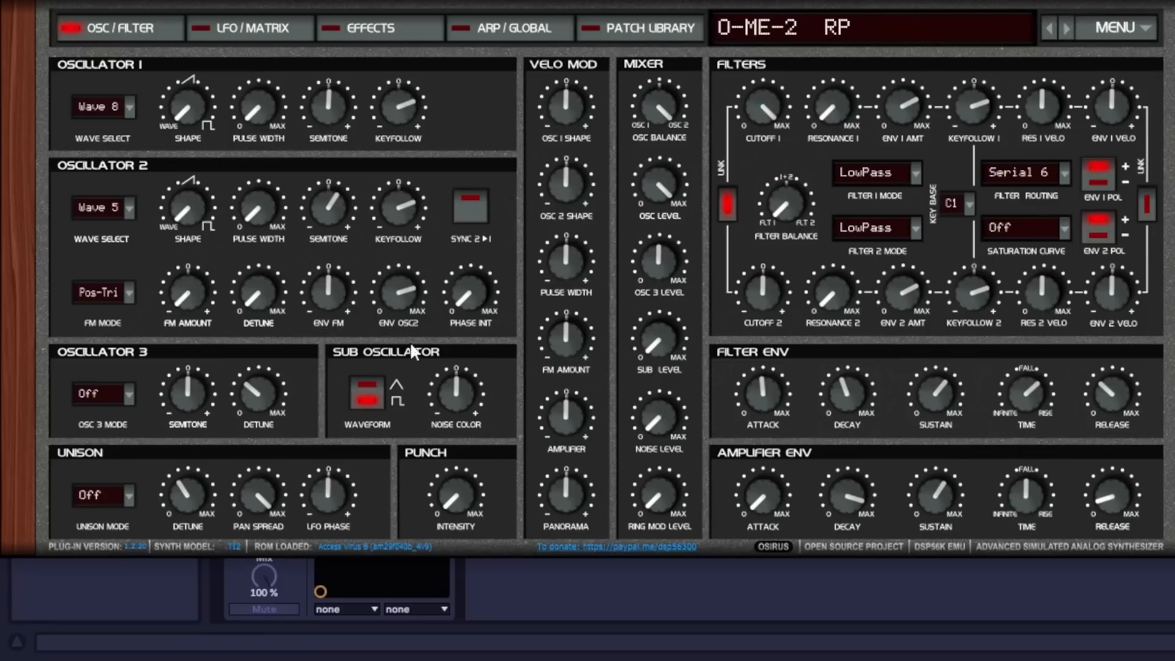
mouse_move(410, 289)
Step: Set the filter envelope to minimum attack, sustain 0 and decay 32, and turn Oscillator 2's Env Osc2 fully up
mouse_move(846, 371)
left_click_drag(846, 418, 853, 450)
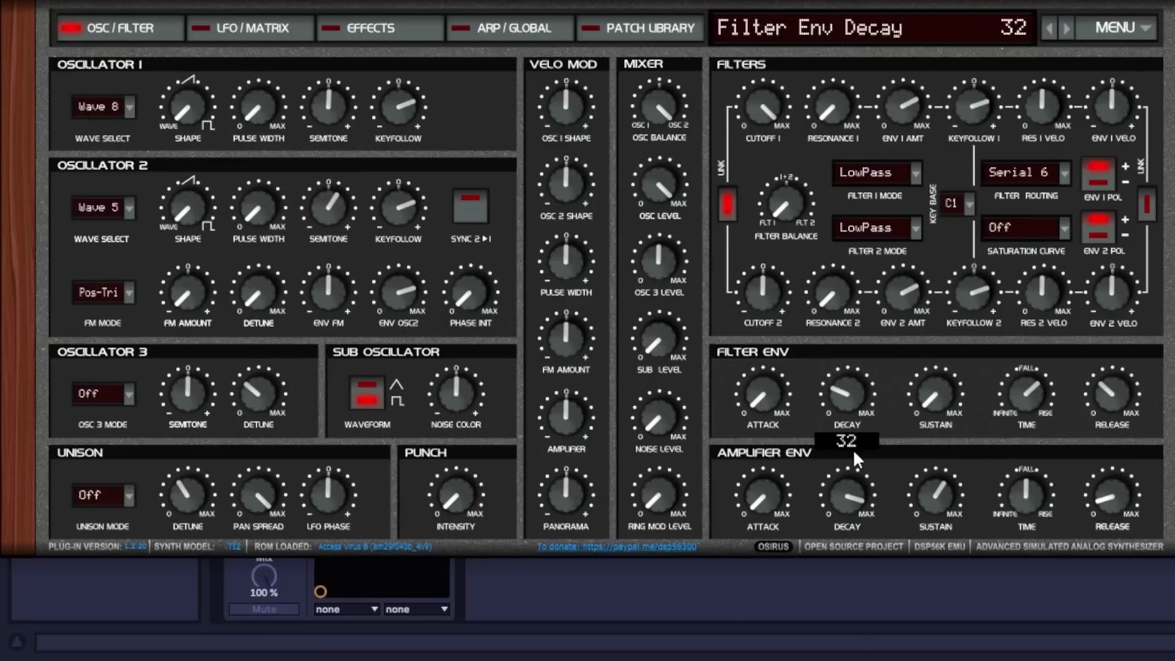
mouse_move(407, 255)
scroll(844, 408, "down", 8)
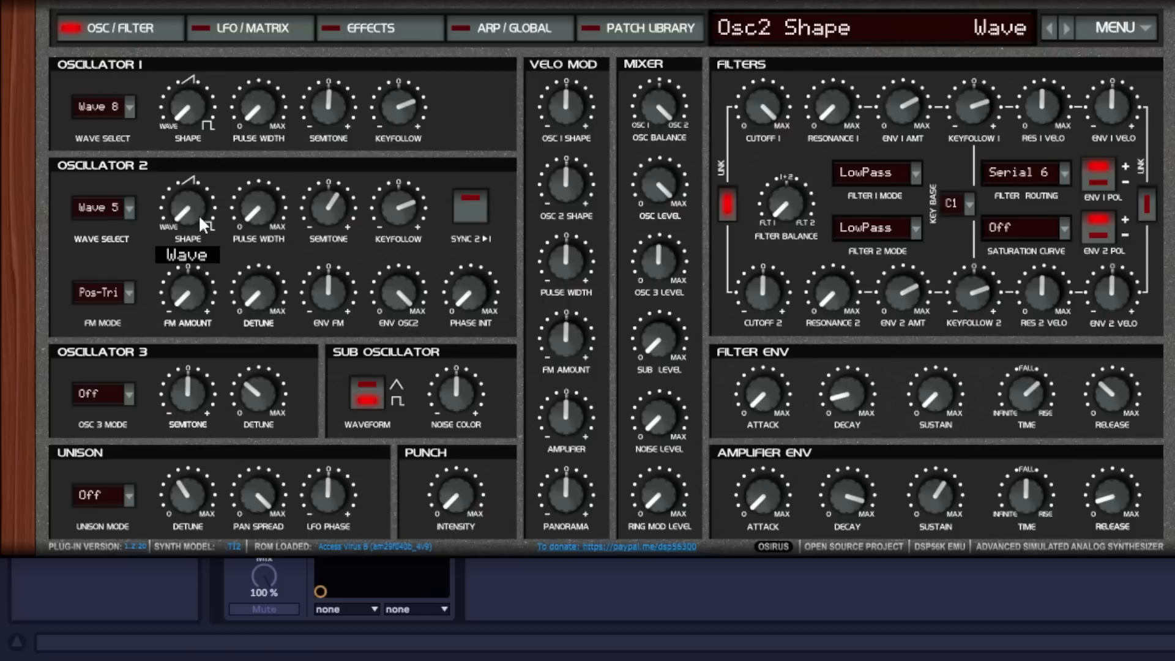
Step: Centre the filter envelope's time and lengthen its decay slightly
scroll(1041, 392, "down", 5)
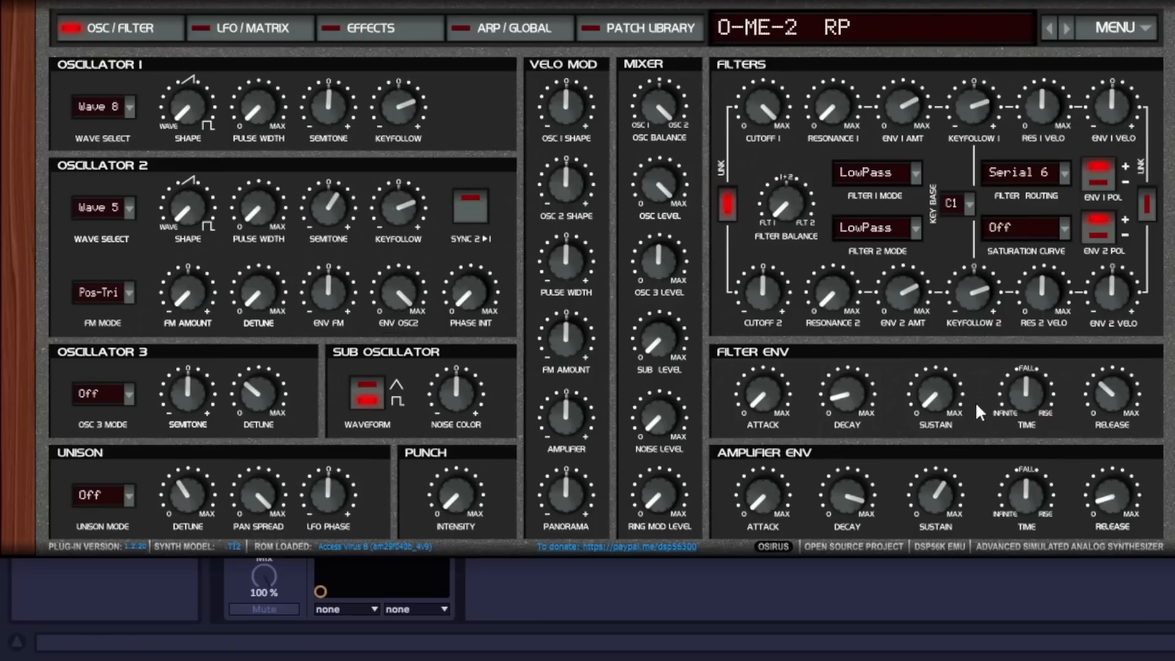
mouse_move(843, 398)
left_mouse_down()
mouse_move(849, 375)
mouse_move(847, 388)
left_mouse_up()
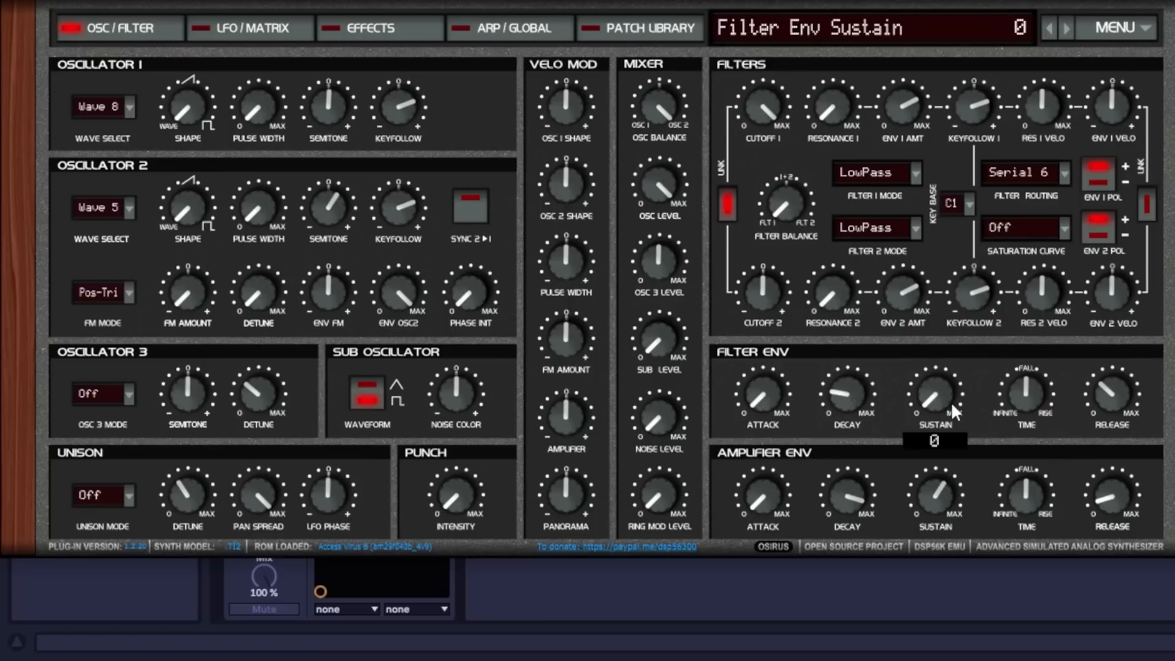
Step: Reset Oscillator 2's Env Osc2 to the centre, and try its phase init before returning that to the minimum
left_click_drag(402, 303, 410, 351)
double_click(404, 292)
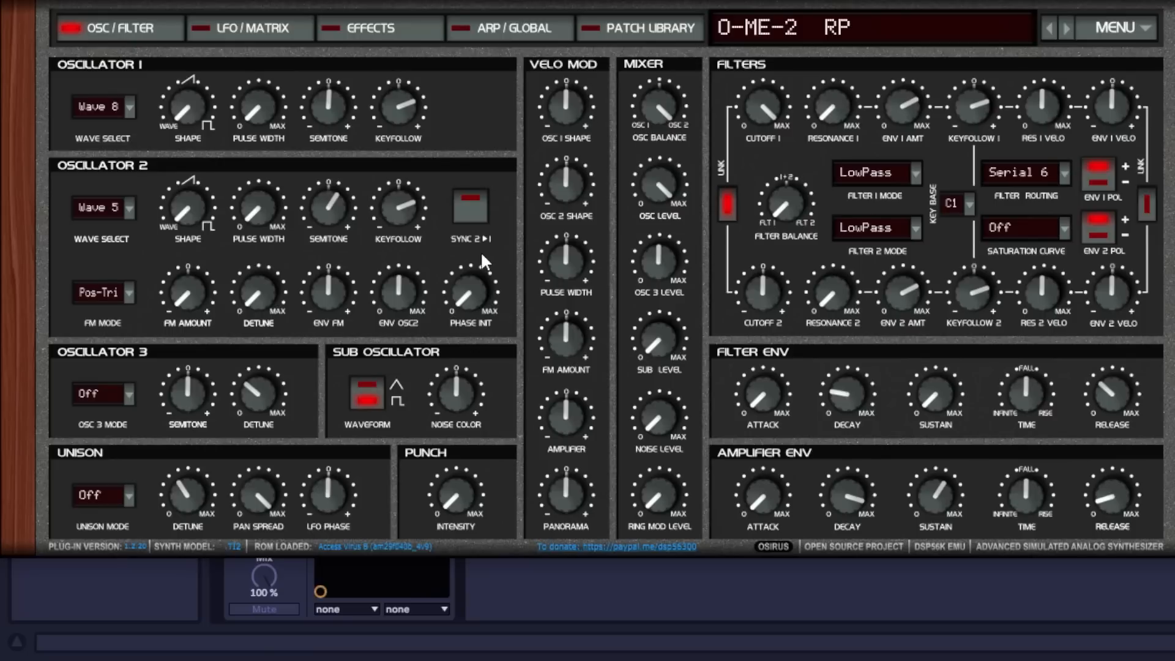
left_click_drag(468, 292, 486, 354)
left_click_drag(467, 299, 469, 333)
Step: Set Oscillator 3's mode to Sine and raise its semitone
left_click(132, 392)
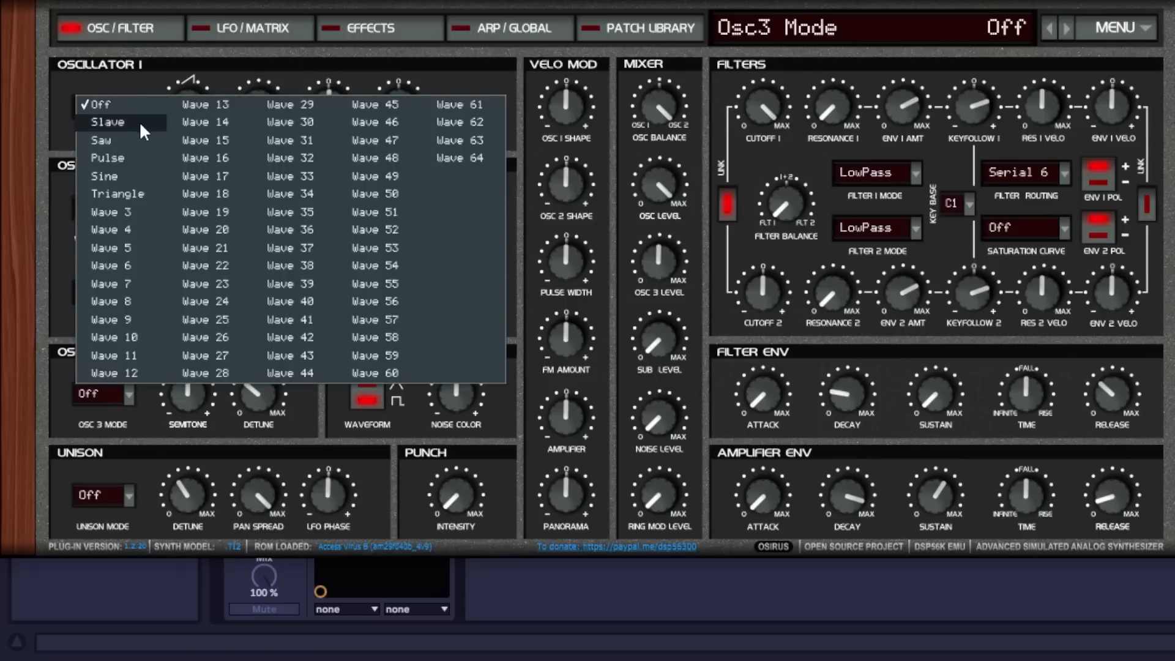
left_click(138, 178)
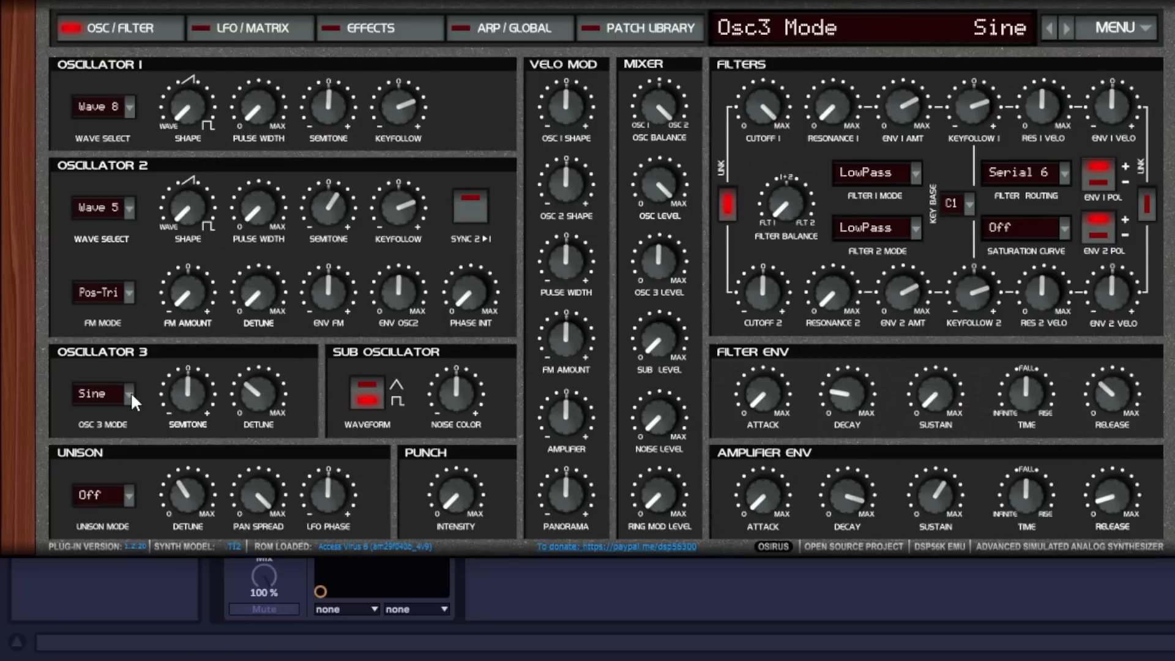
left_click_drag(658, 340, 564, 407)
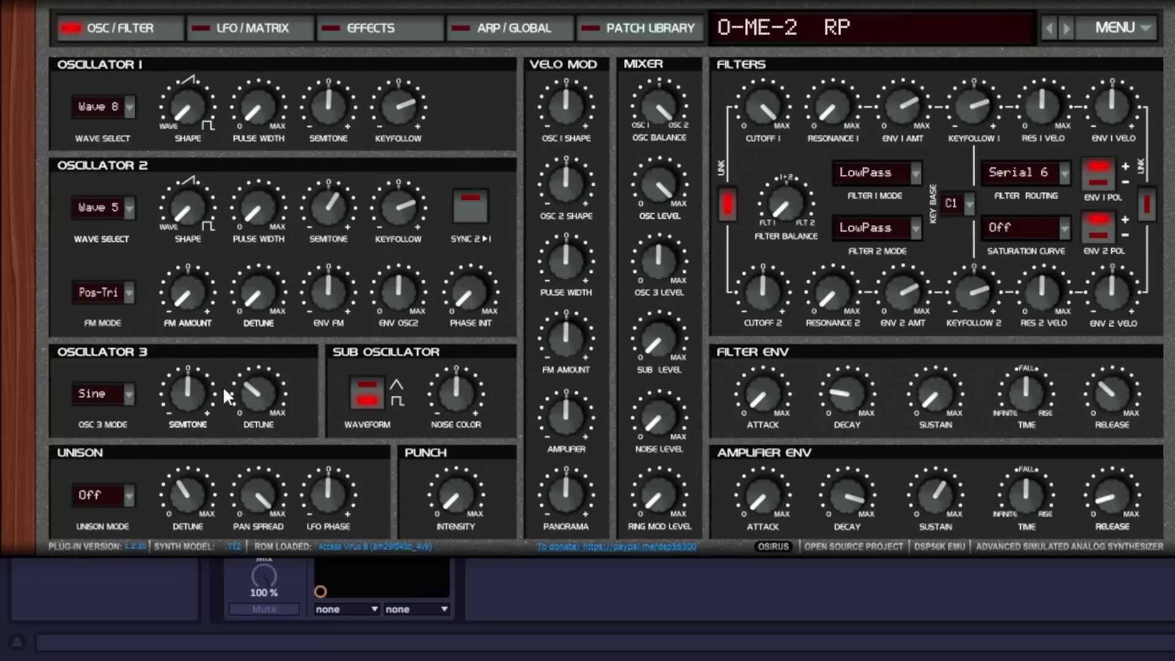
mouse_move(194, 385)
left_mouse_down()
mouse_move(194, 335)
mouse_move(195, 372)
left_mouse_up()
mouse_move(660, 352)
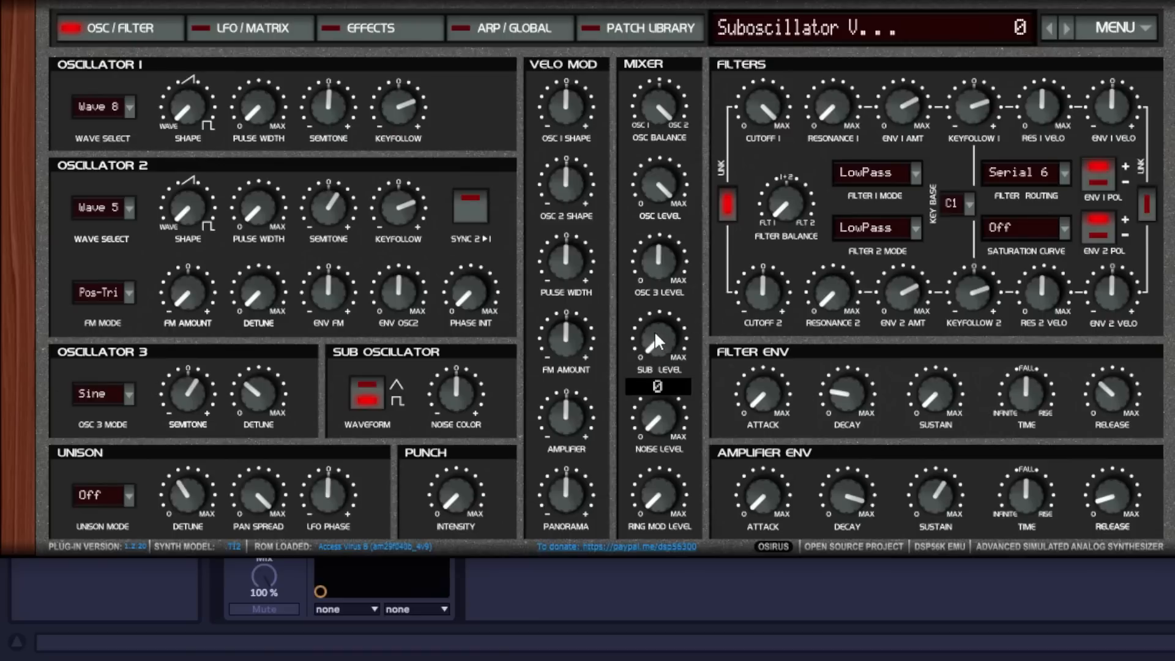
Step: Try Oscillator 3's mode on Saw before setting it to Off
left_click(130, 395)
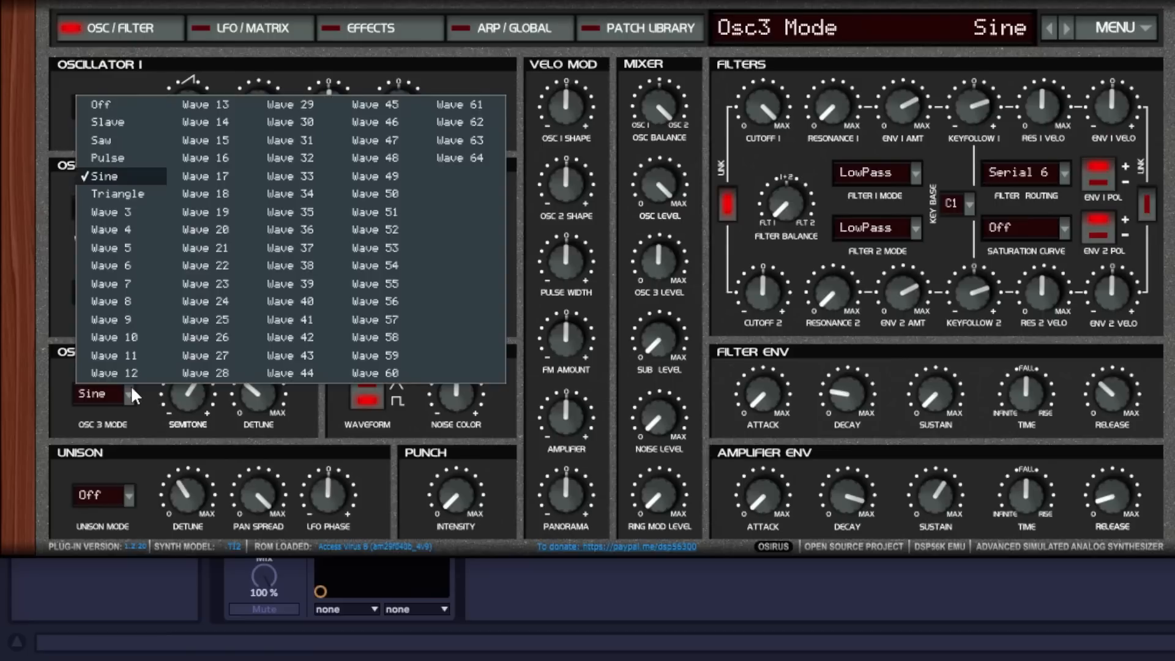
left_click(134, 141)
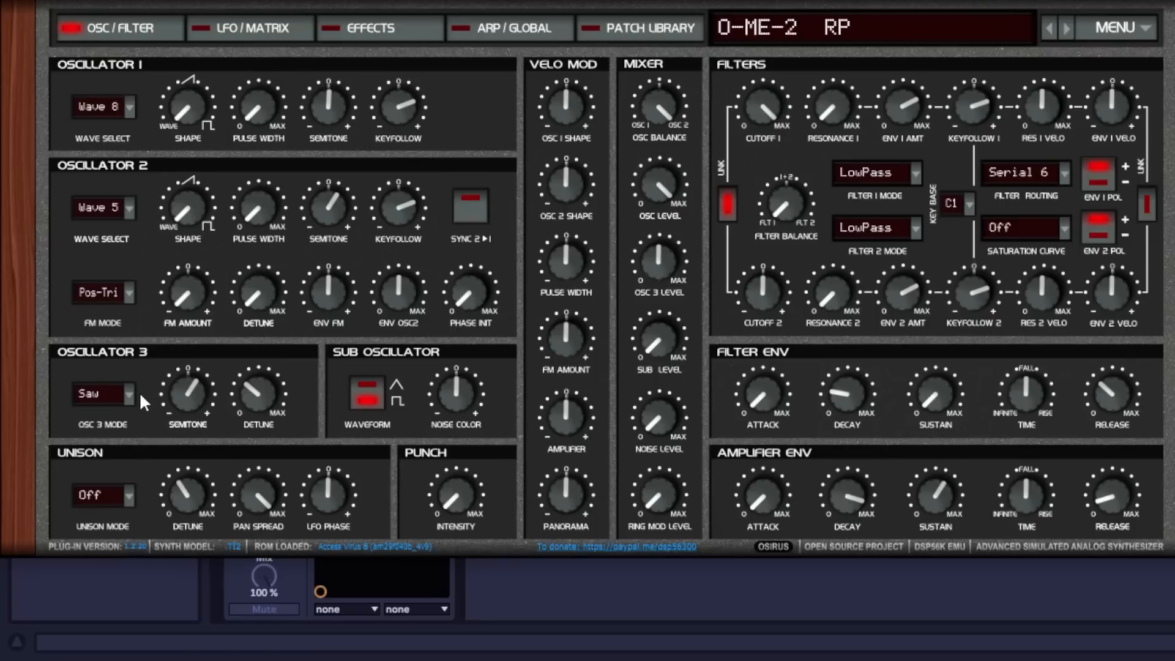
mouse_move(252, 388)
left_click(113, 393)
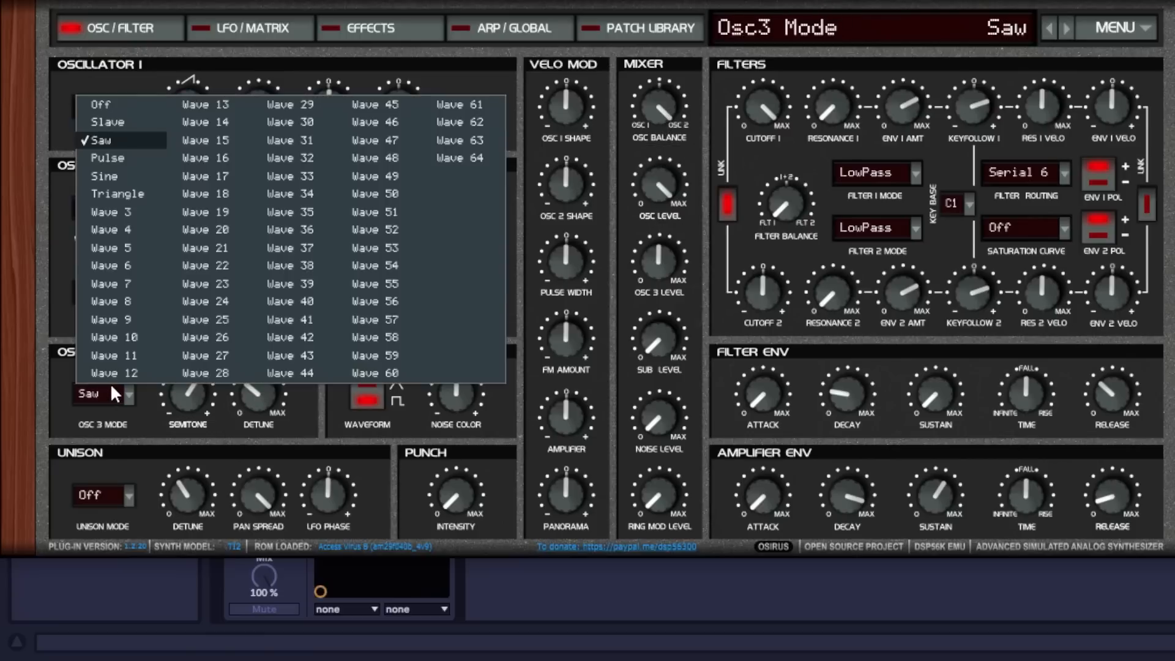
left_click(148, 101)
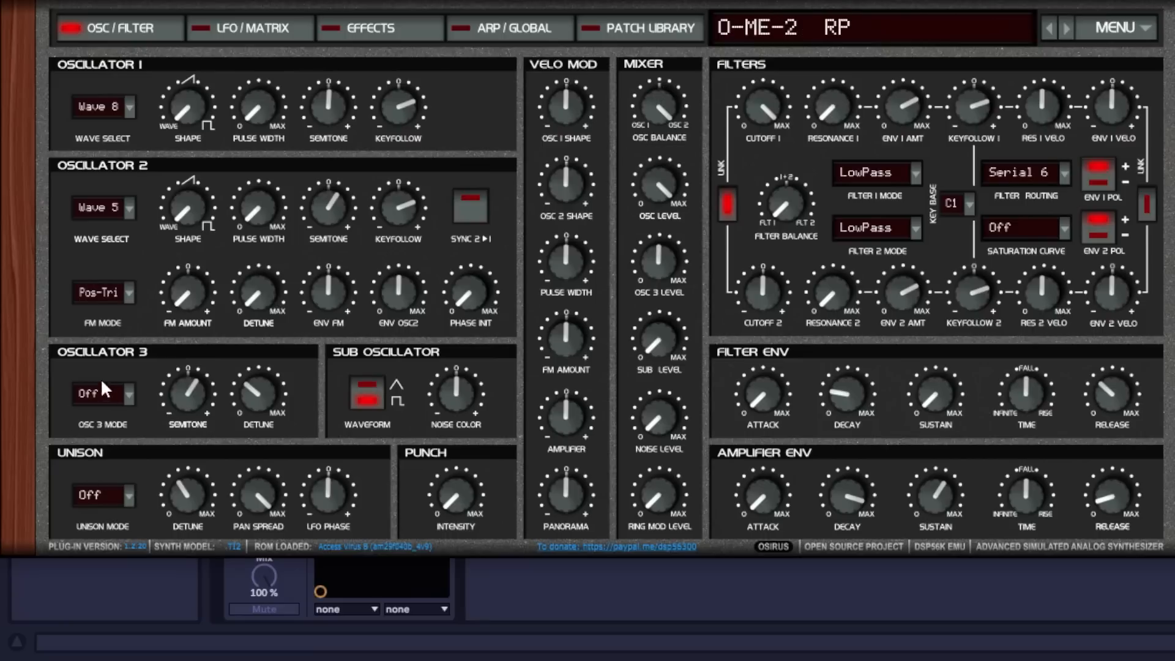
Step: Raise the sub level to 127, switch the sub oscillator's waveform to triangle, and sweep the level down and back to 127
mouse_move(190, 391)
left_click(371, 392)
left_click(367, 397)
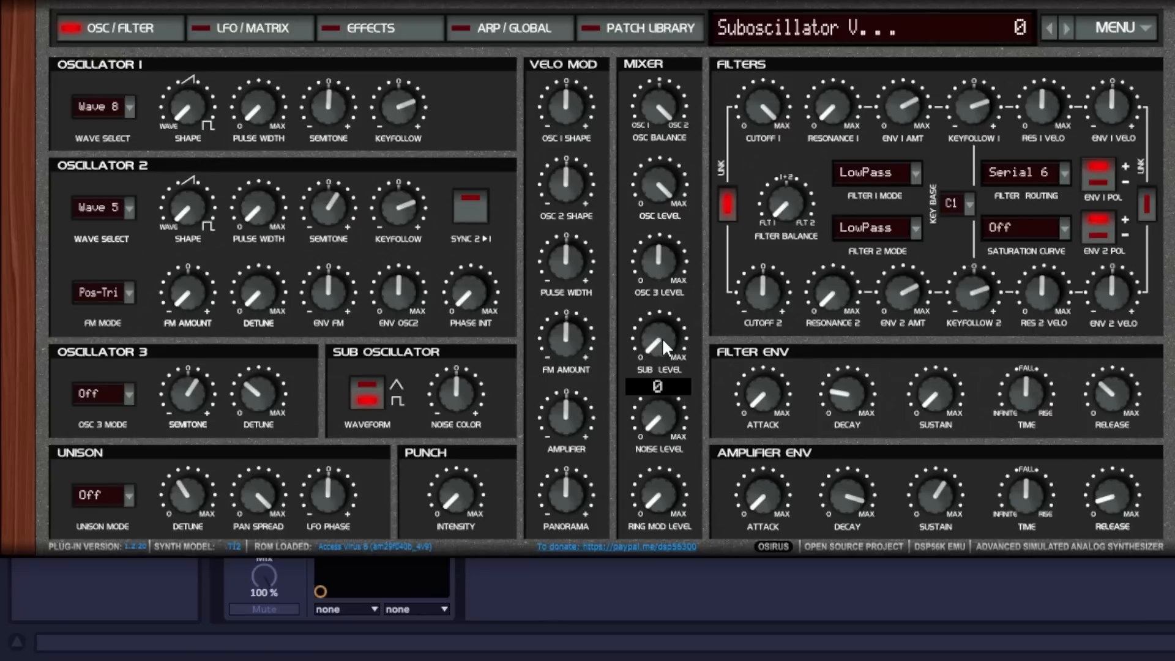
left_click_drag(663, 337, 638, 190)
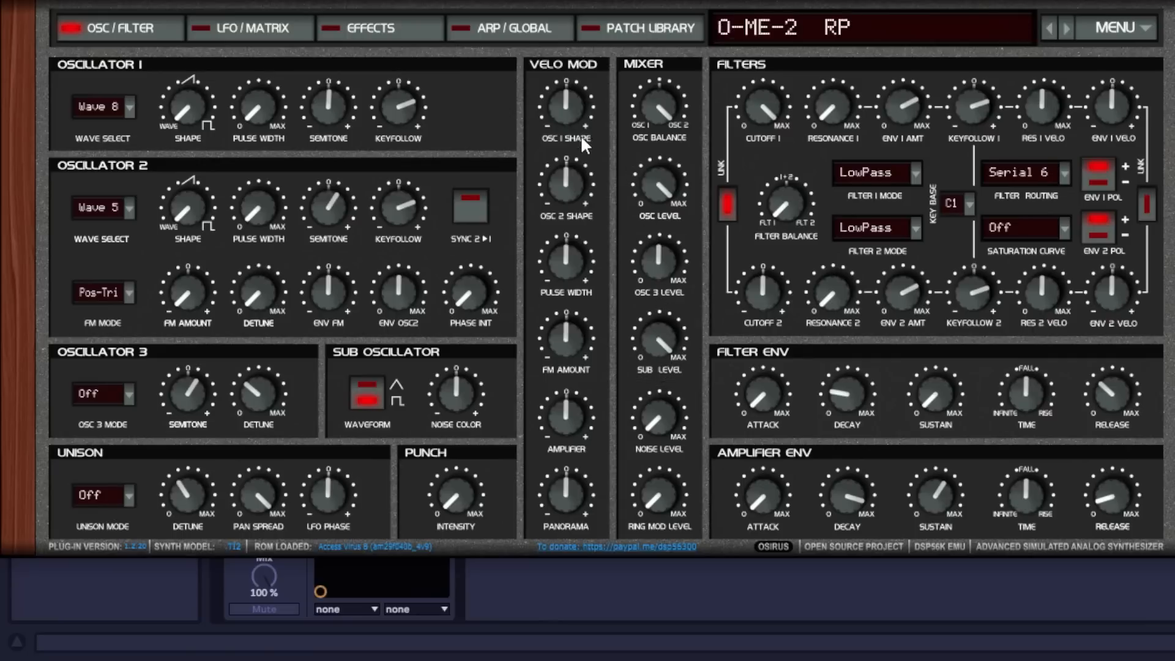
mouse_move(557, 337)
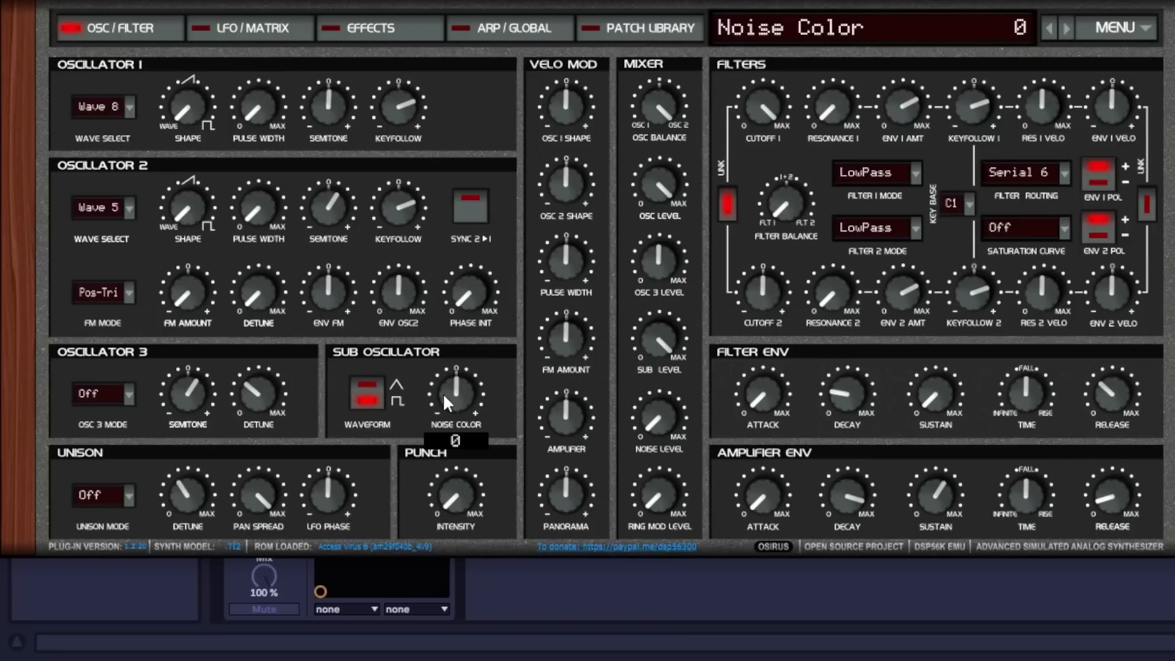
left_click(366, 382)
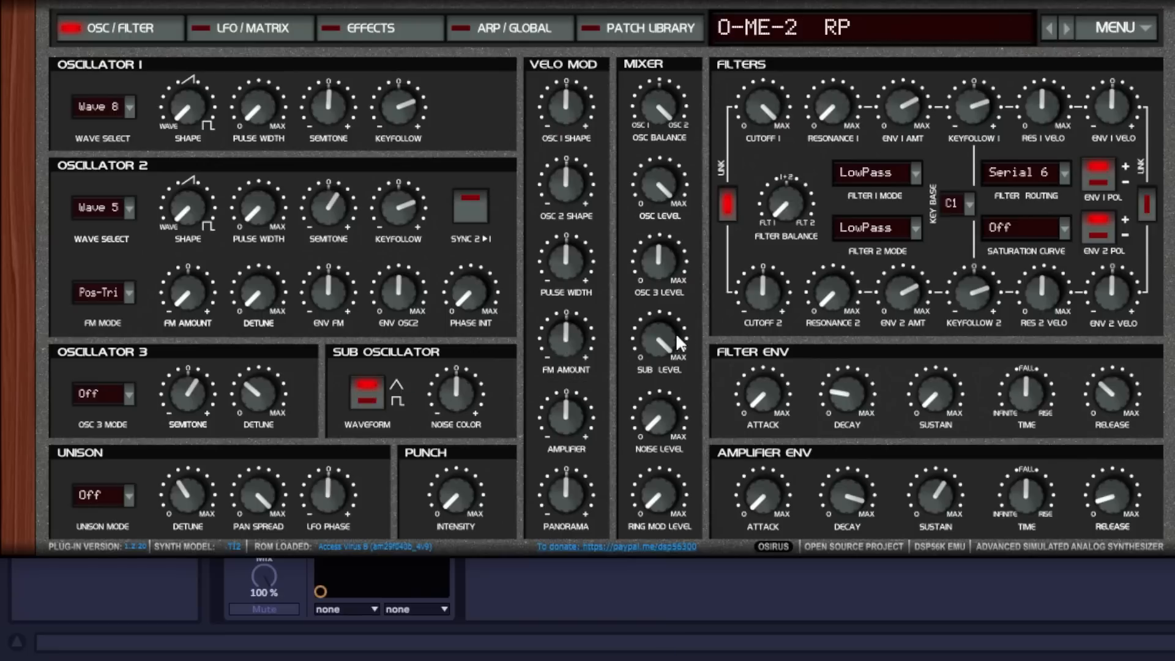
left_click_drag(675, 332, 667, 538)
mouse_move(664, 344)
left_click_drag(664, 344, 673, 177)
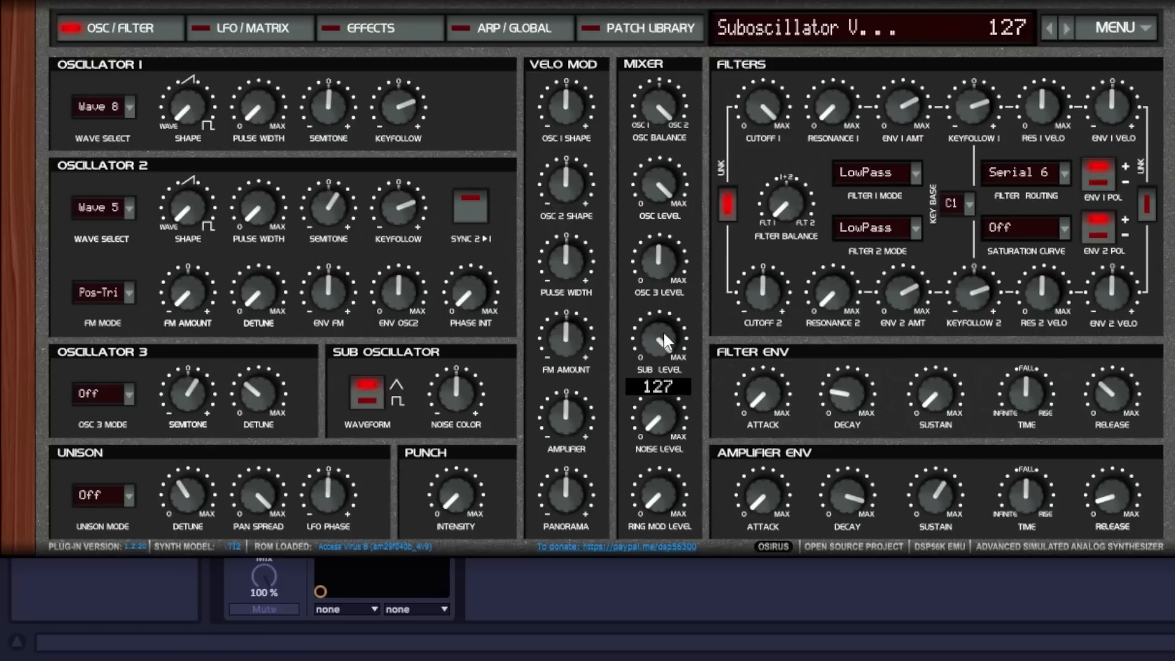
left_click_drag(664, 330, 665, 290)
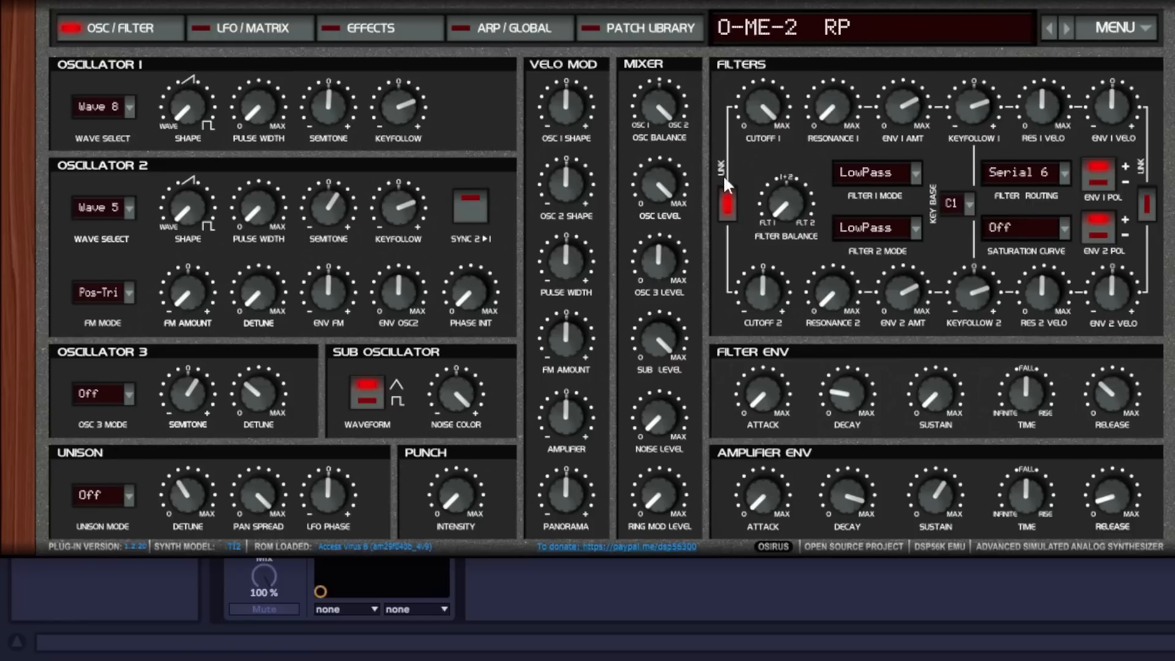
Step: Raise the noise level to 127 and sweep the noise color up to +63 and down to its minimum
left_click_drag(481, 397, 468, 444)
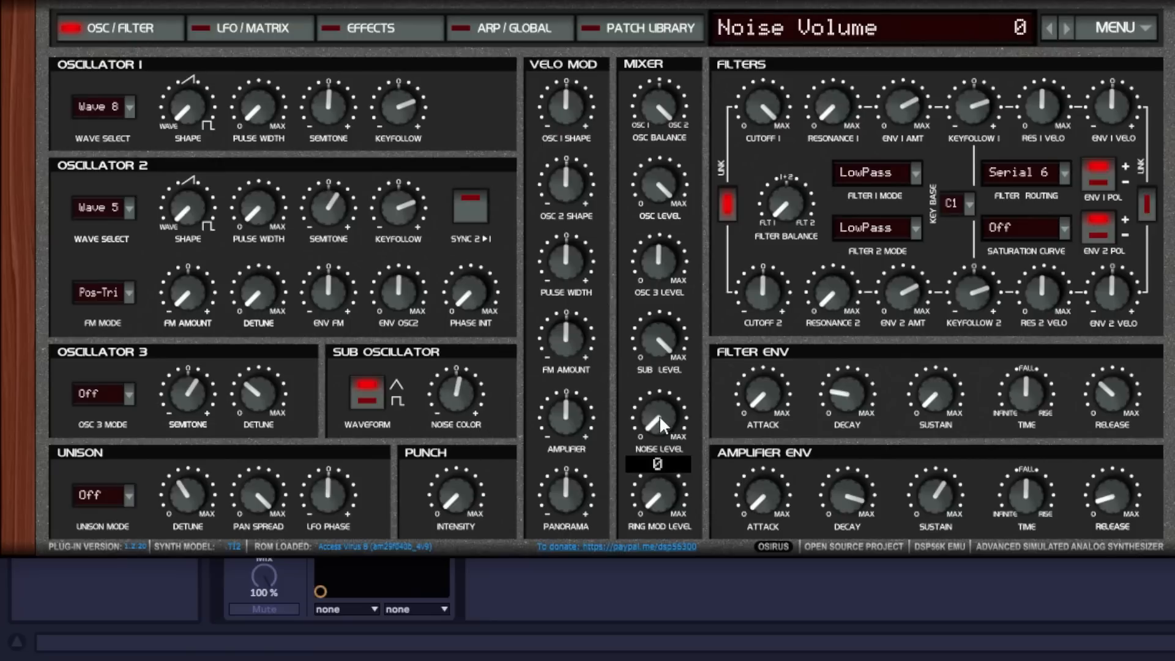
left_click_drag(659, 420, 650, 324)
left_click_drag(458, 396, 414, 271)
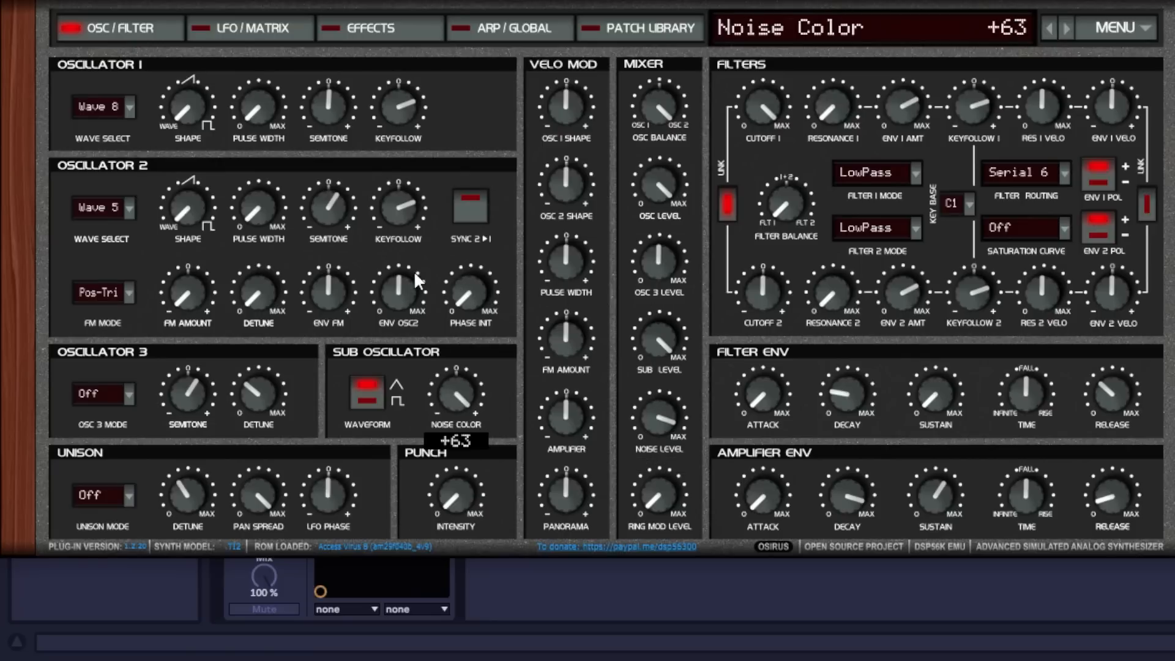
left_click_drag(660, 421, 664, 446)
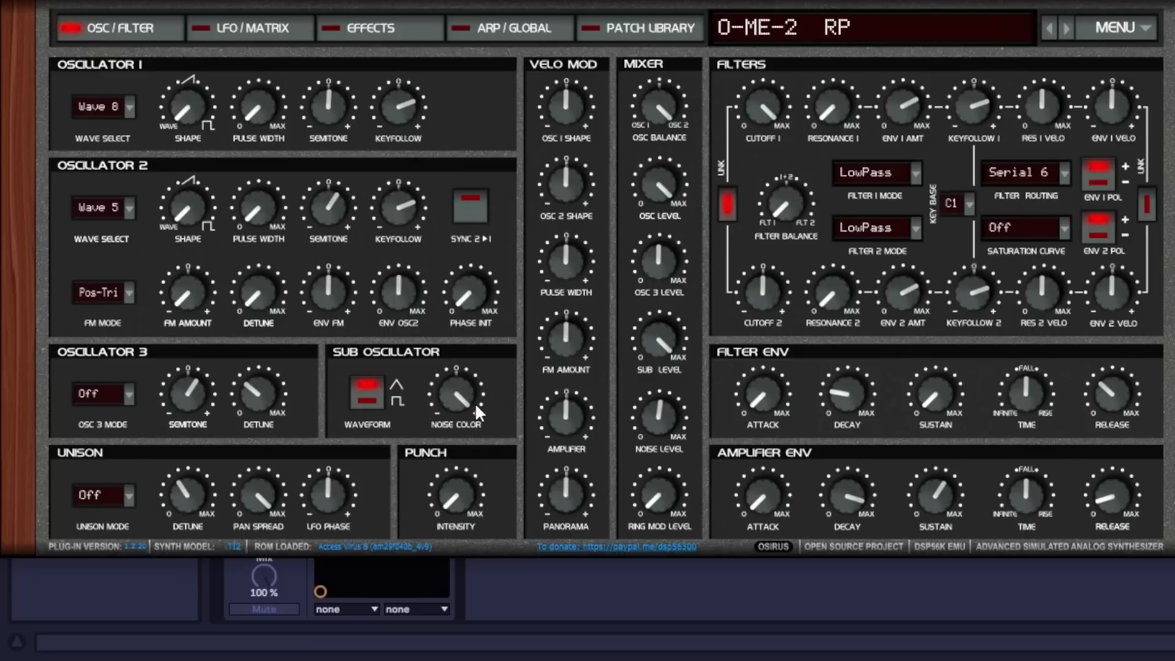
left_click_drag(667, 423, 653, 344)
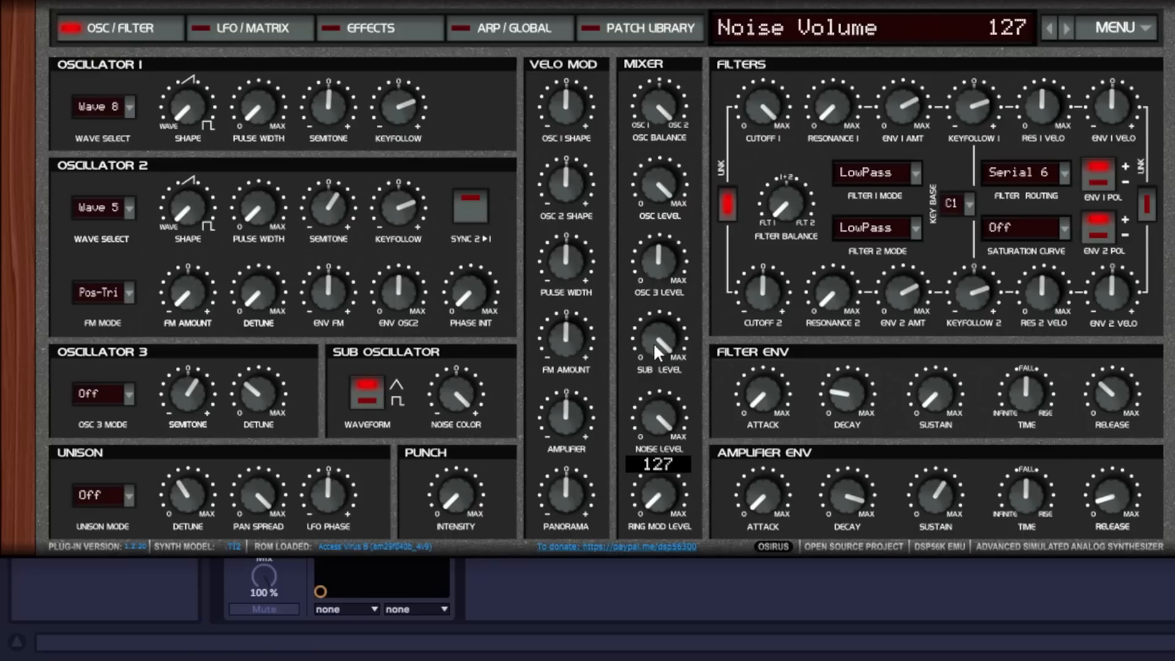
mouse_move(464, 398)
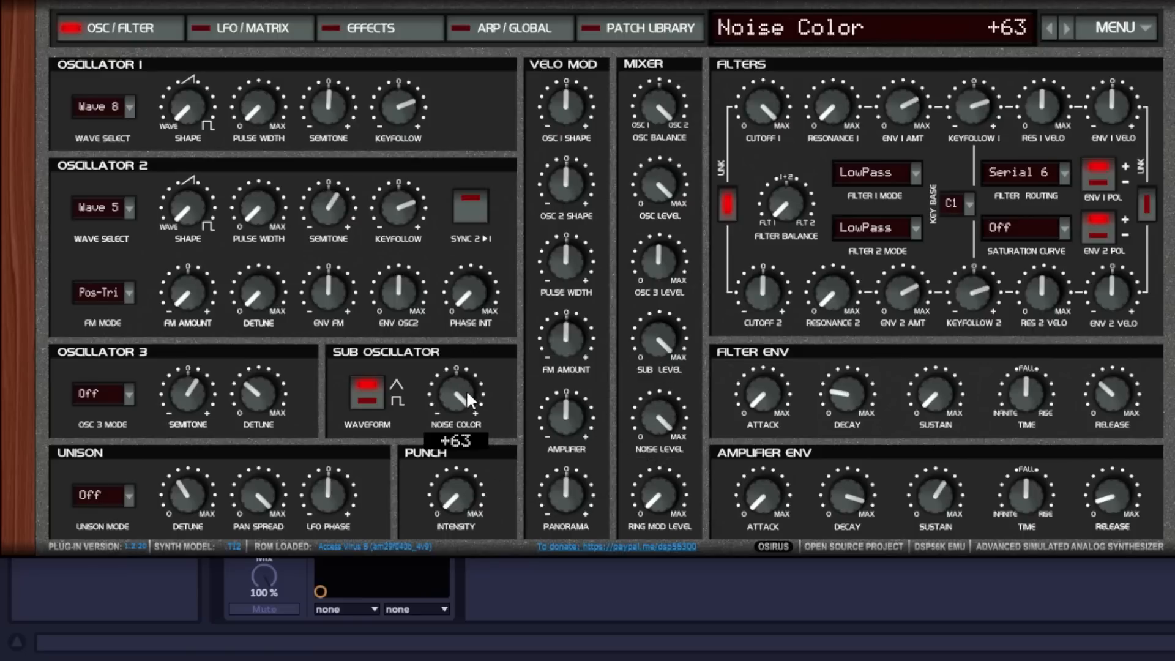
left_click_drag(465, 390, 430, 344)
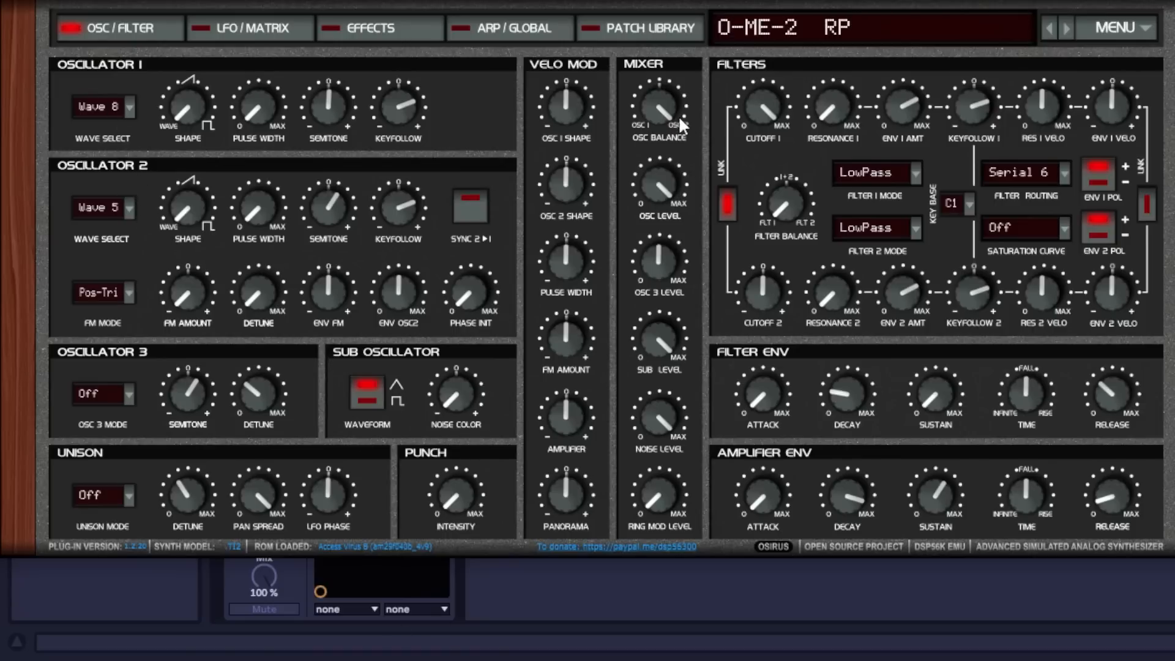
Step: Isolate Oscillator 1 with the oscillator balance at -64 and the noise and sub levels at 0, and set its shape to Saw
mouse_move(673, 108)
left_click_drag(671, 103, 649, 207)
left_click_drag(674, 431, 655, 532)
left_click_drag(175, 112, 183, 46)
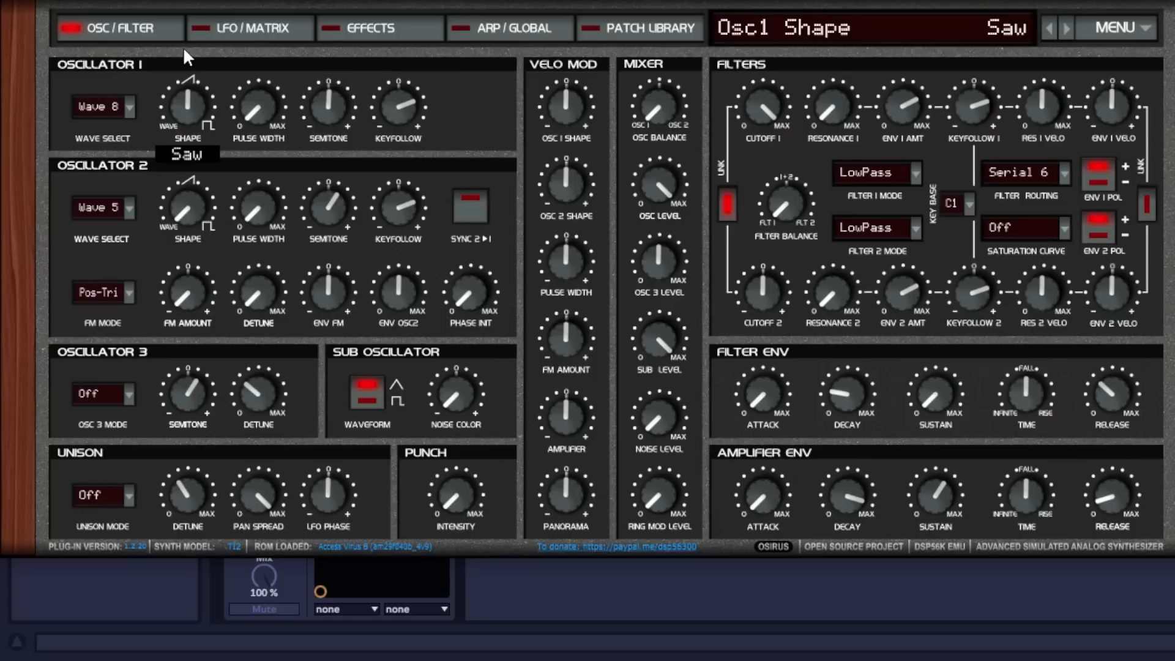
left_click_drag(663, 346, 560, 597)
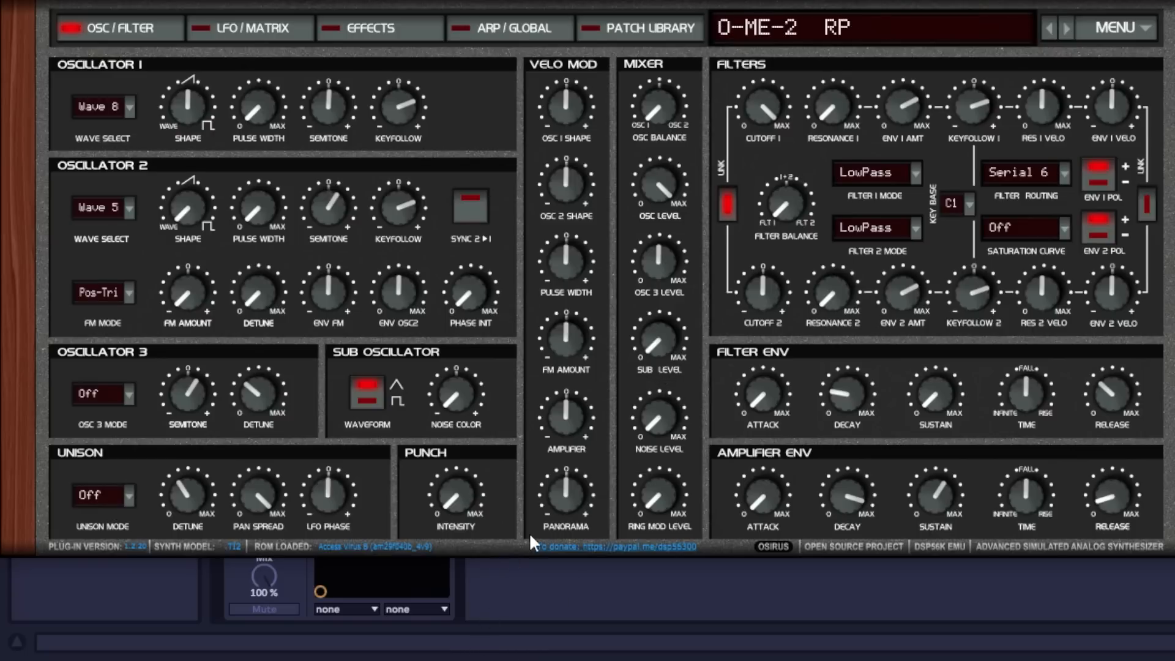
mouse_move(655, 333)
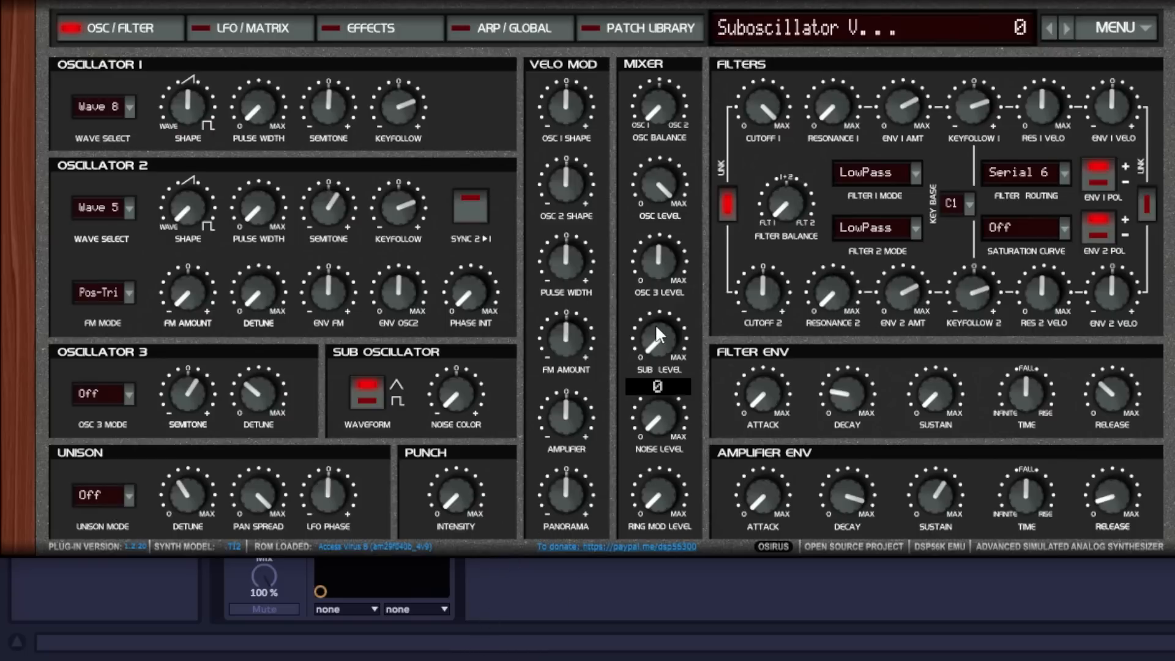
Step: Set the unison mode to 6 and raise the unison detune to 127
left_click(130, 495)
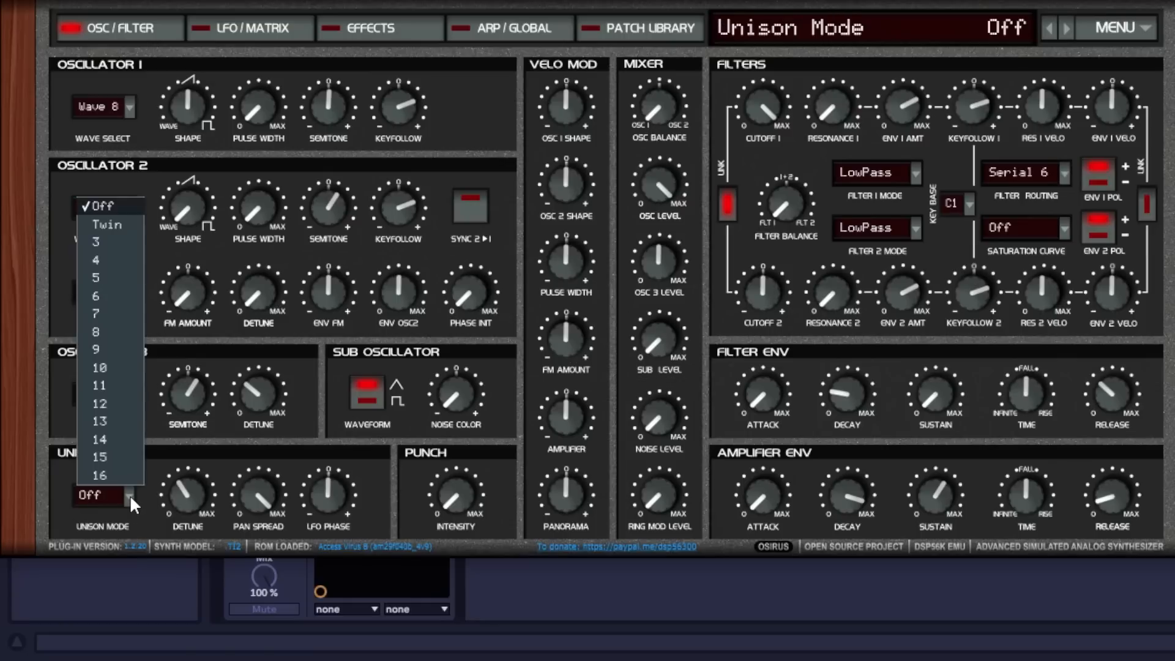
left_click(102, 296)
mouse_move(186, 505)
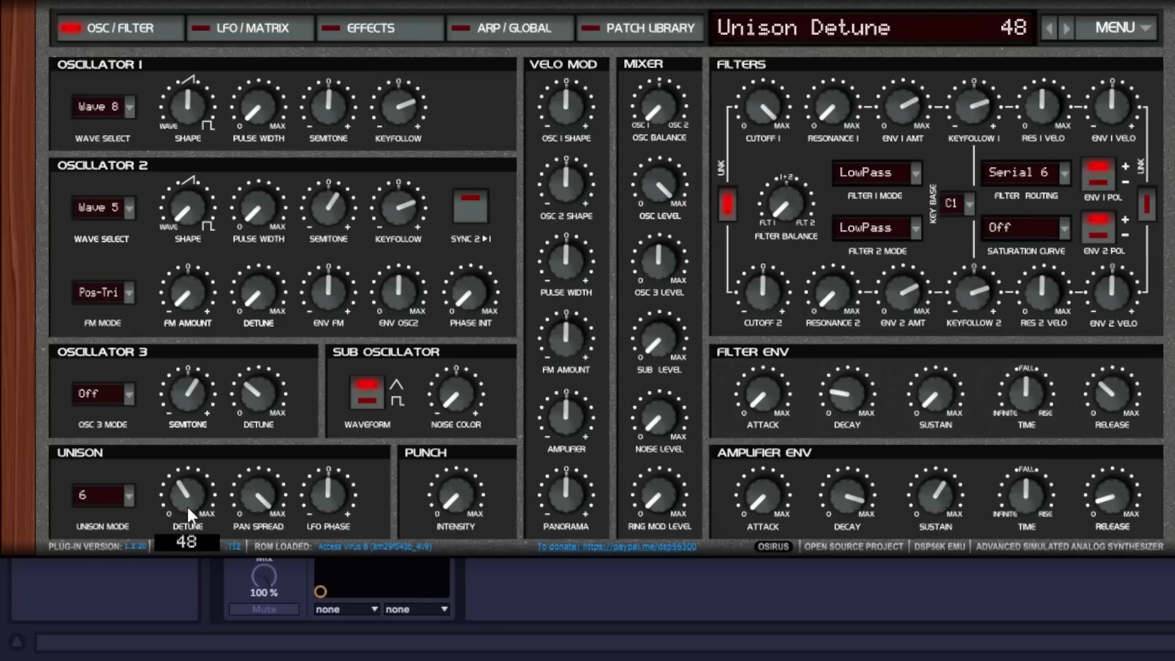
left_click_drag(186, 505, 190, 421)
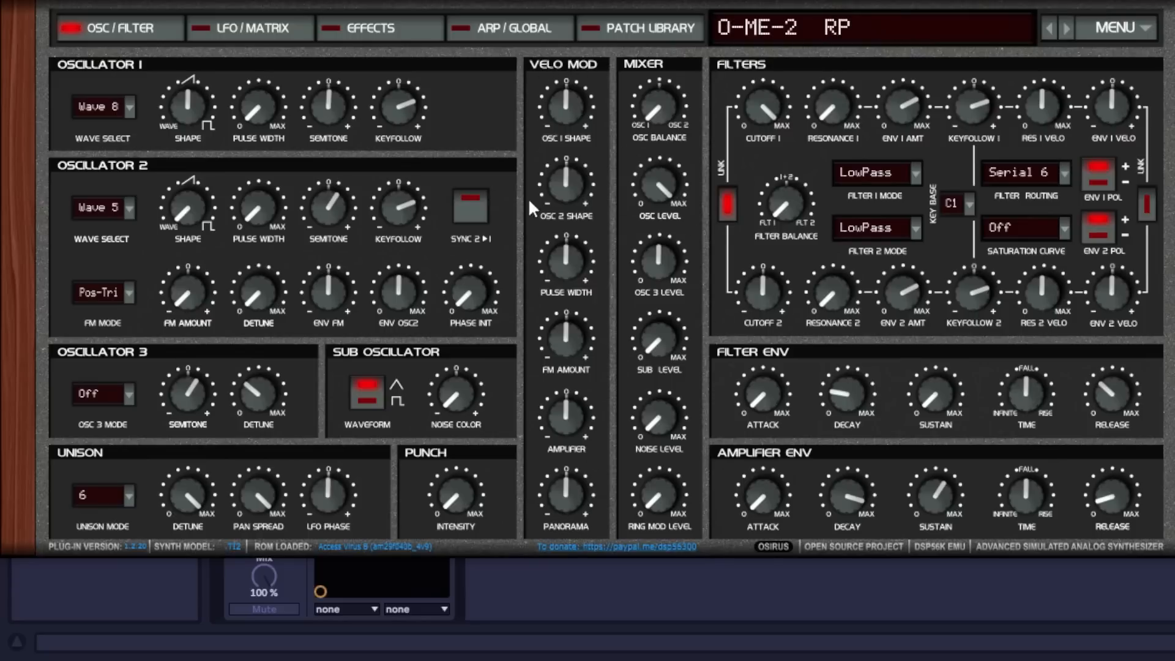
Step: Try raising the amplifier velocity modulation to about +39 before returning it to 0
mouse_move(564, 412)
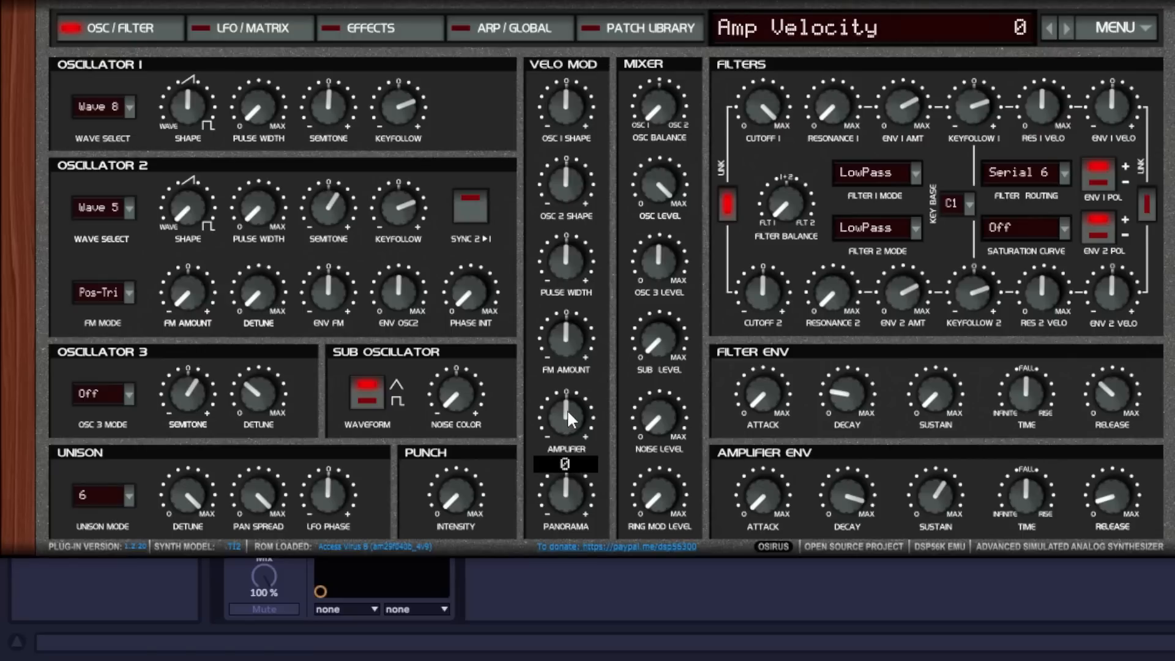
left_click_drag(567, 409, 563, 376)
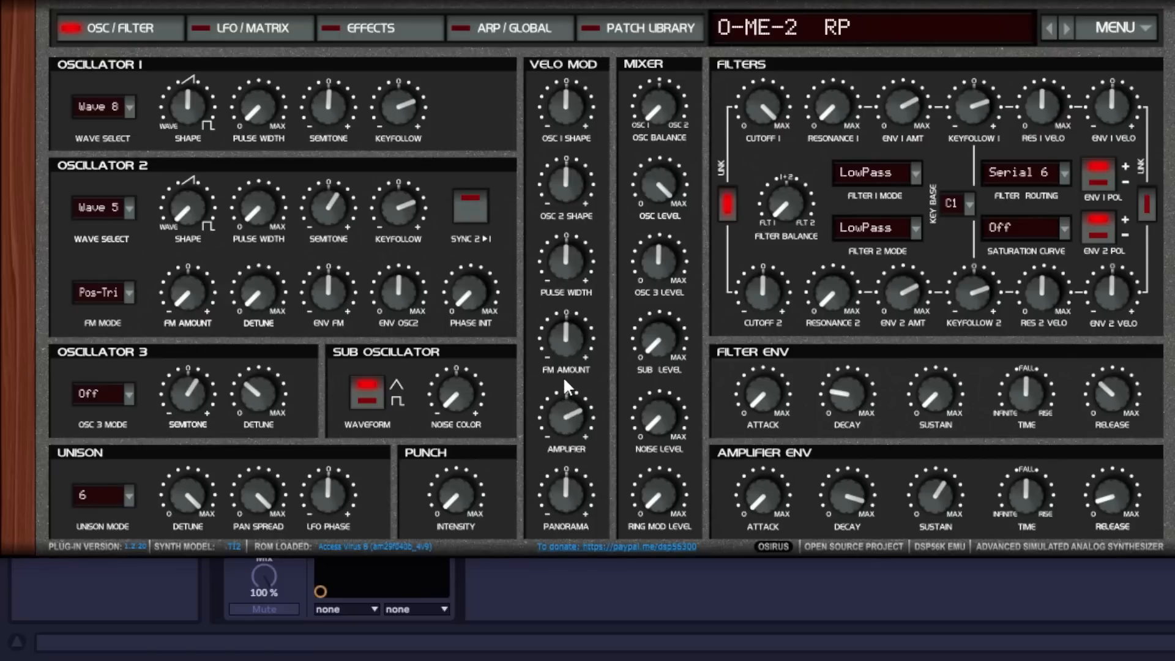
left_click_drag(563, 418, 564, 407)
mouse_move(573, 418)
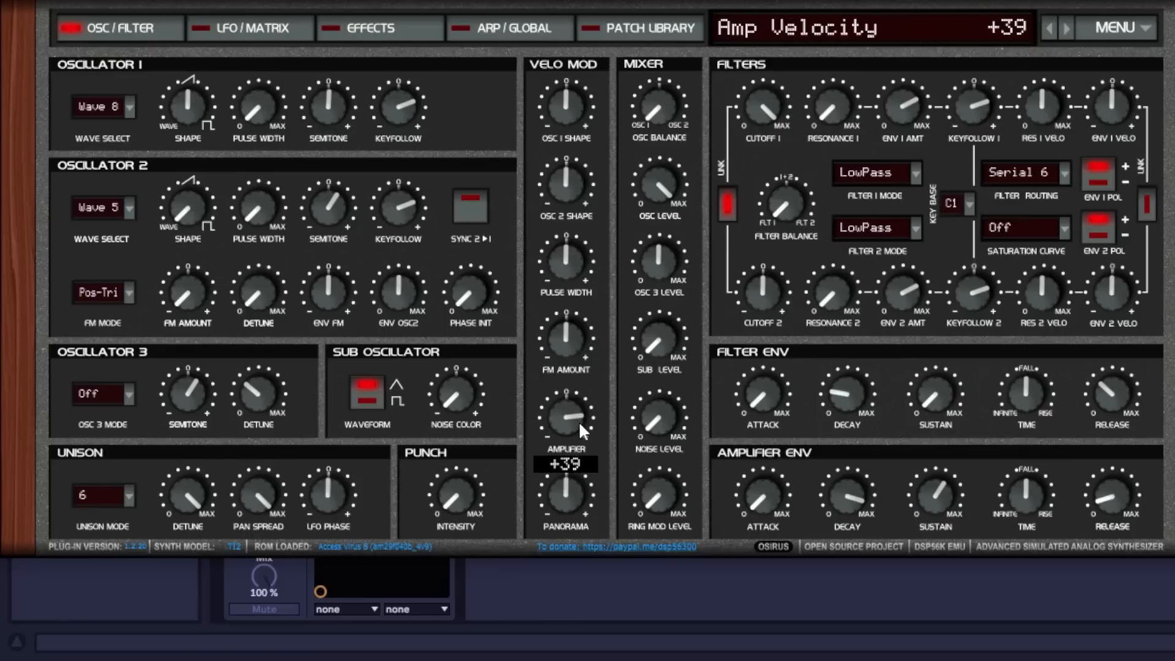
left_click_drag(575, 418, 580, 464)
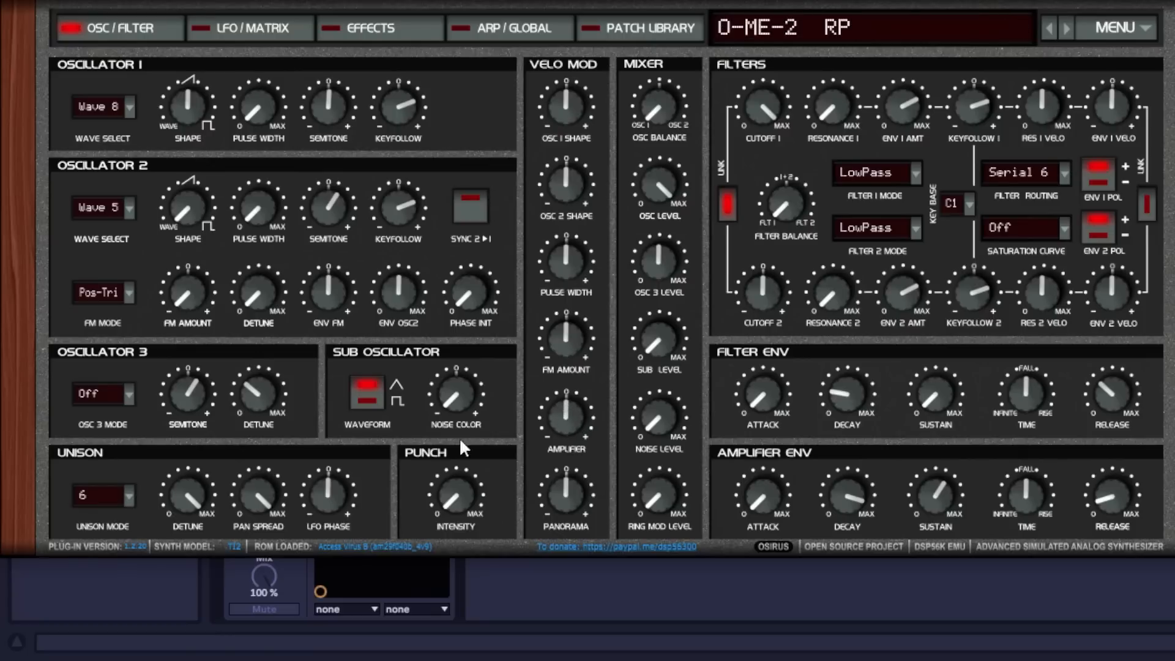
Step: Try the unison detune, pan spread and LFO phase, returning detune and pan spread to maximum and the LFO phase to 0
left_click_drag(202, 486, 171, 658)
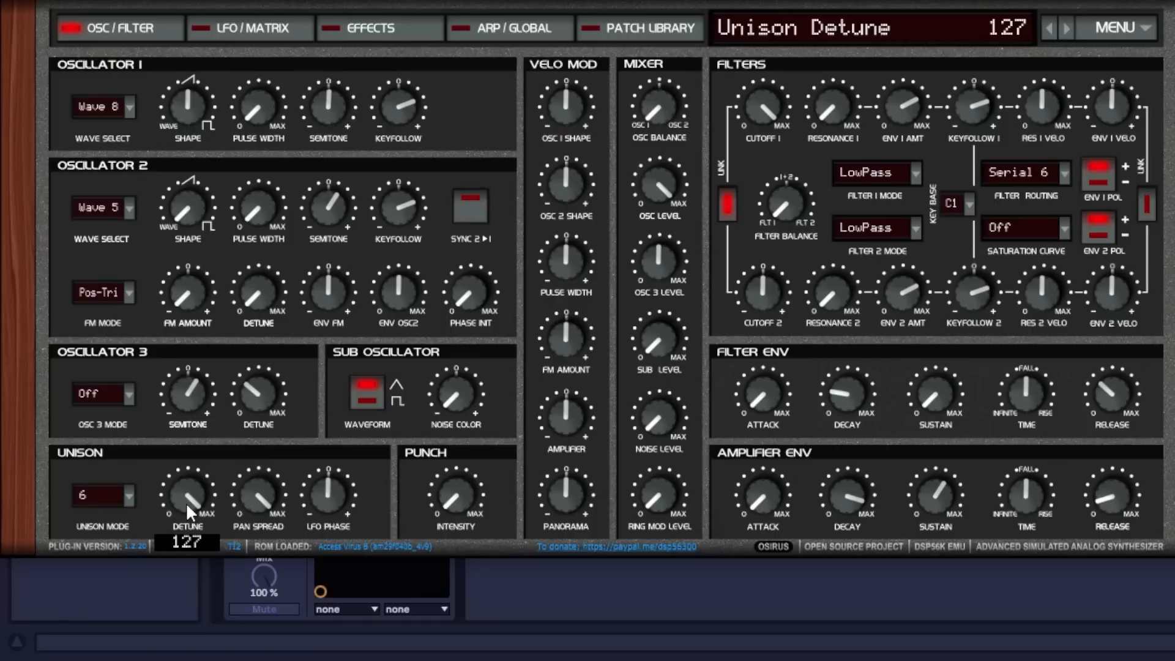
double_click(260, 490)
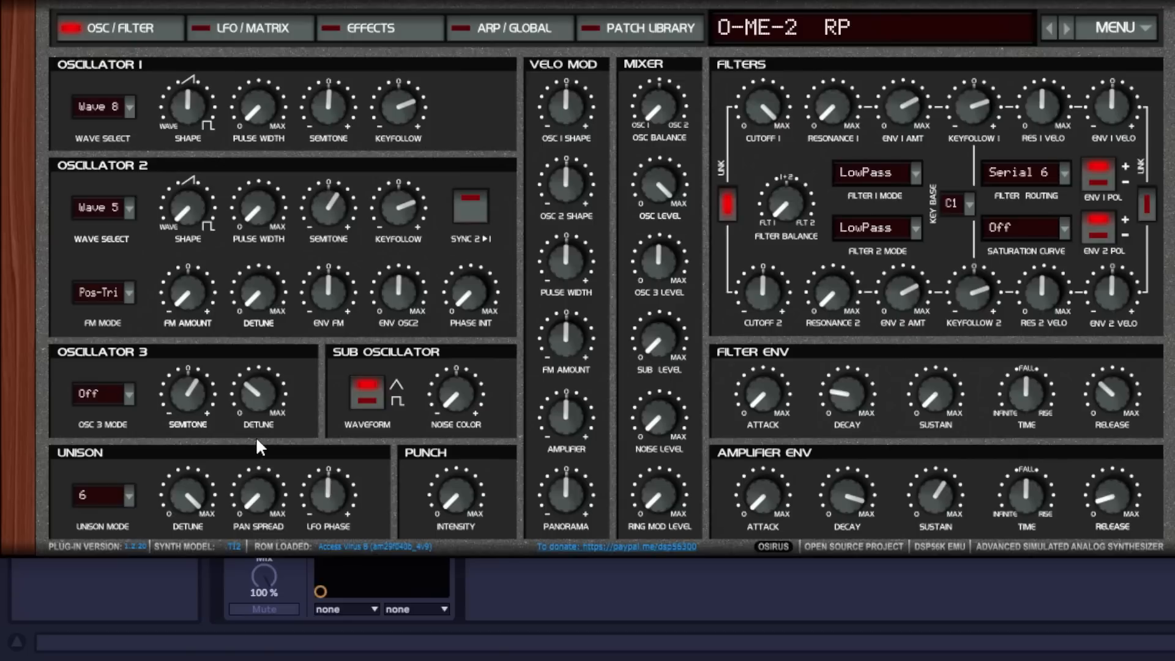
left_click_drag(252, 502, 263, 386)
left_click_drag(260, 501, 269, 366)
mouse_move(321, 502)
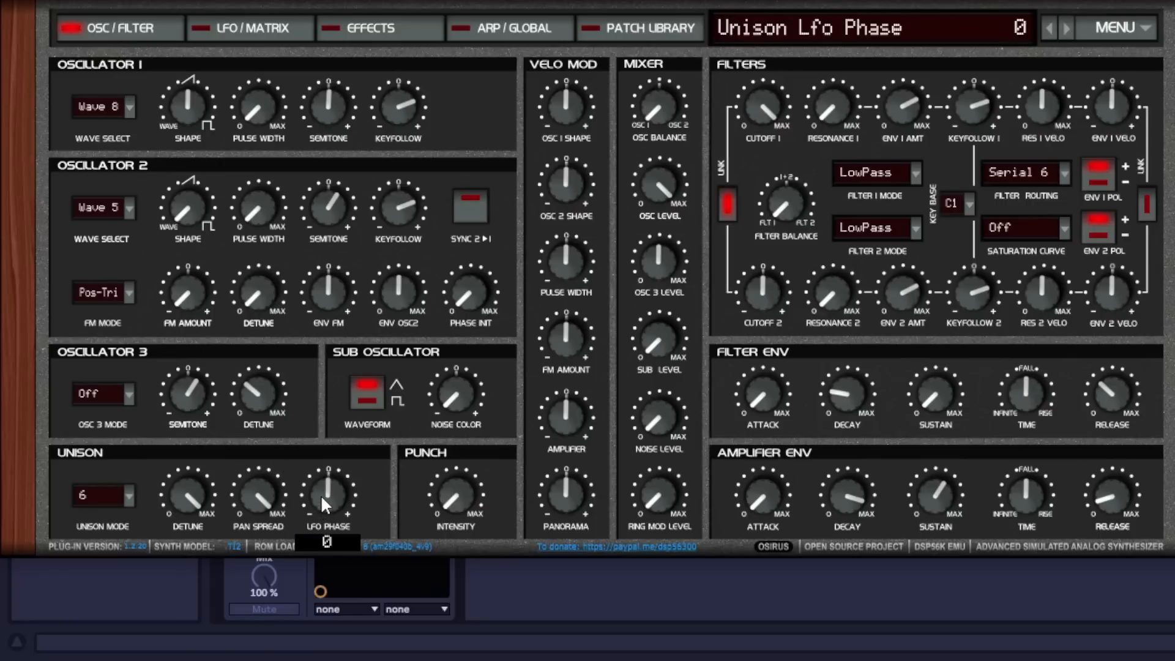
mouse_move(320, 495)
left_mouse_down()
mouse_move(322, 425)
mouse_move(315, 489)
left_mouse_up()
Step: Try the punch intensity at maximum before returning it to 0
left_click_drag(450, 494, 387, 626)
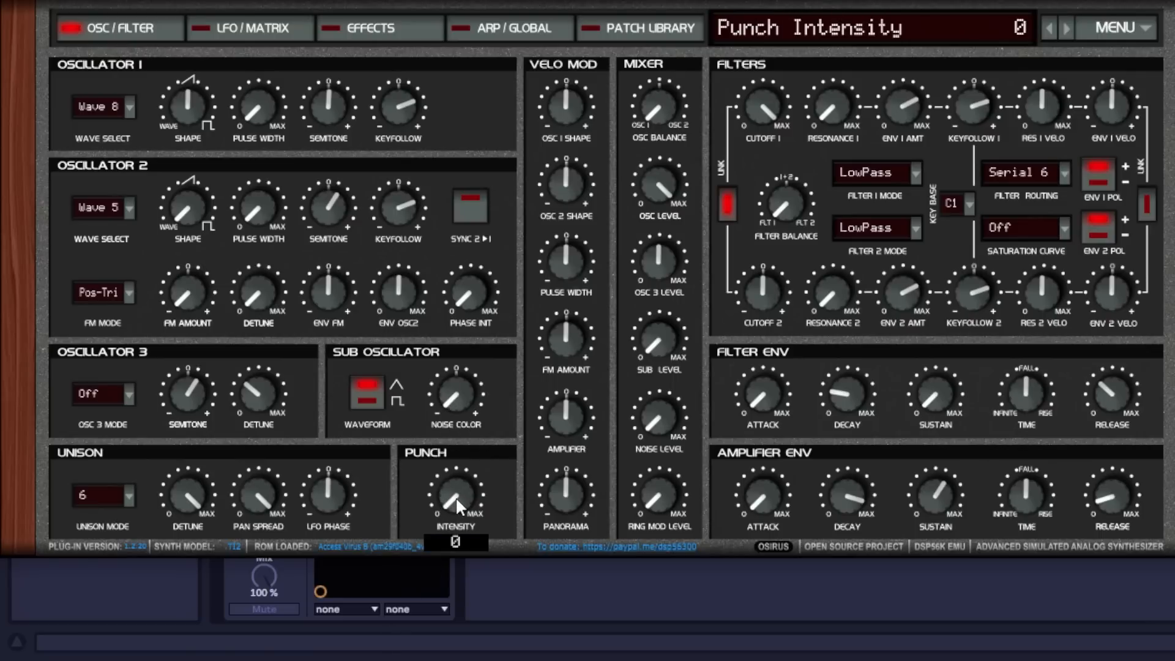
left_click_drag(455, 497, 461, 402)
left_click_drag(452, 499, 451, 459)
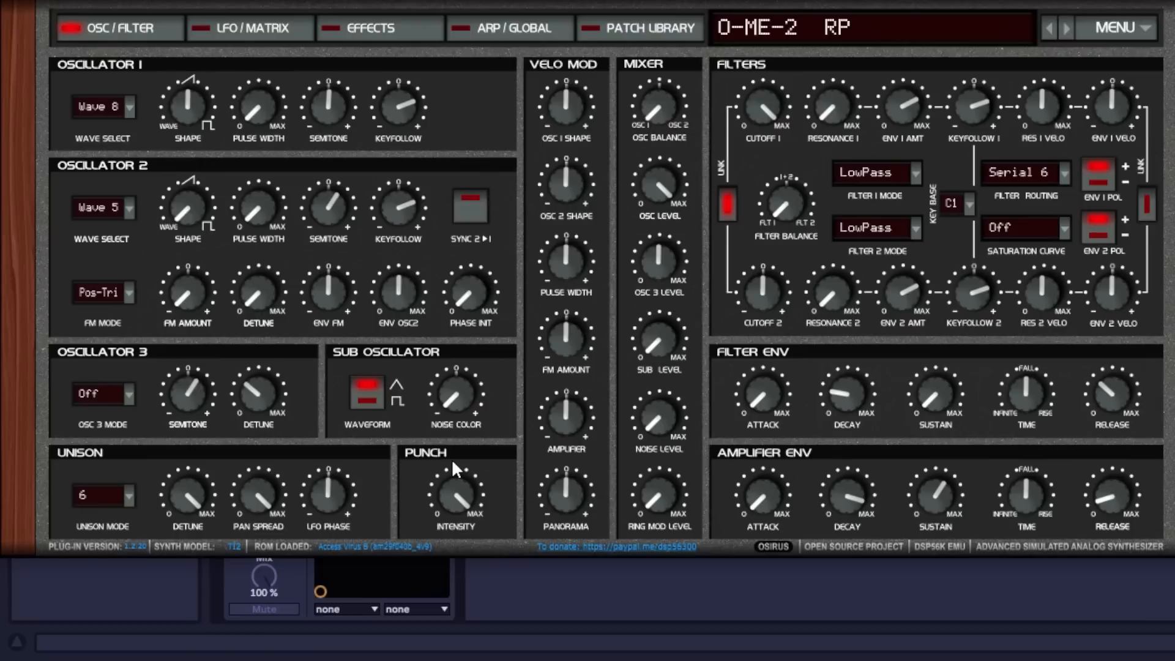
left_click_drag(450, 458, 456, 655)
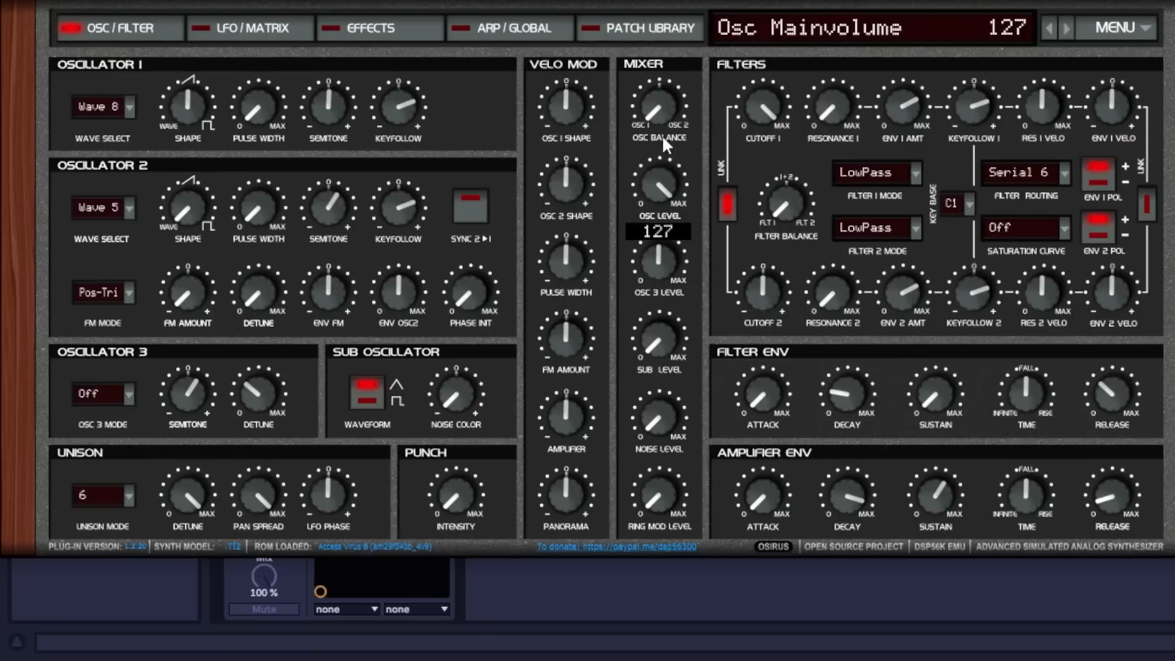
Step: Blend in Oscillator 2 with the oscillator balance, lower its semitone slightly, and return the balance fully to Oscillator 1
mouse_move(655, 108)
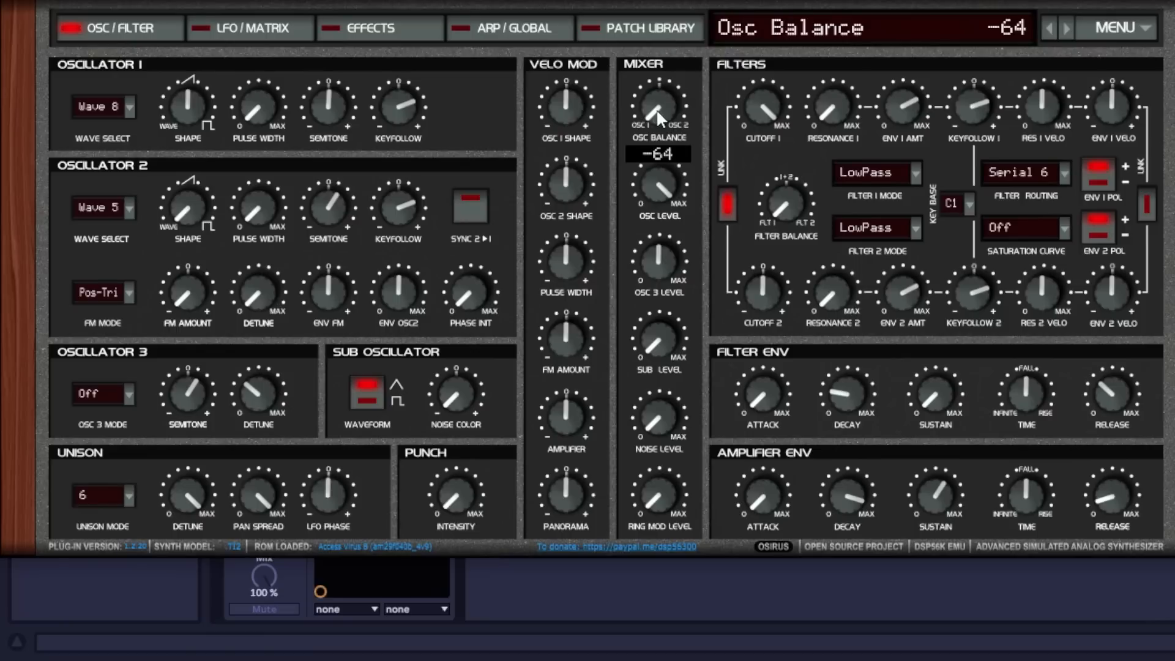
left_click_drag(656, 108, 637, 13)
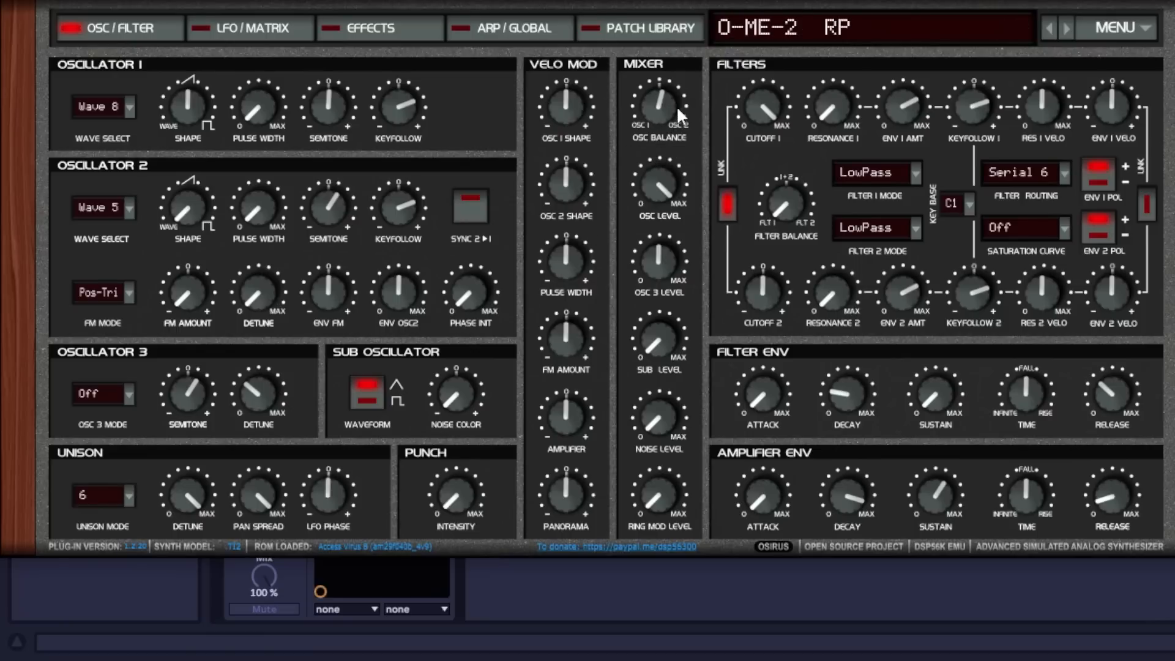
left_click_drag(674, 110, 663, 111)
left_click_drag(326, 208, 324, 204)
left_click_drag(658, 104, 628, 237)
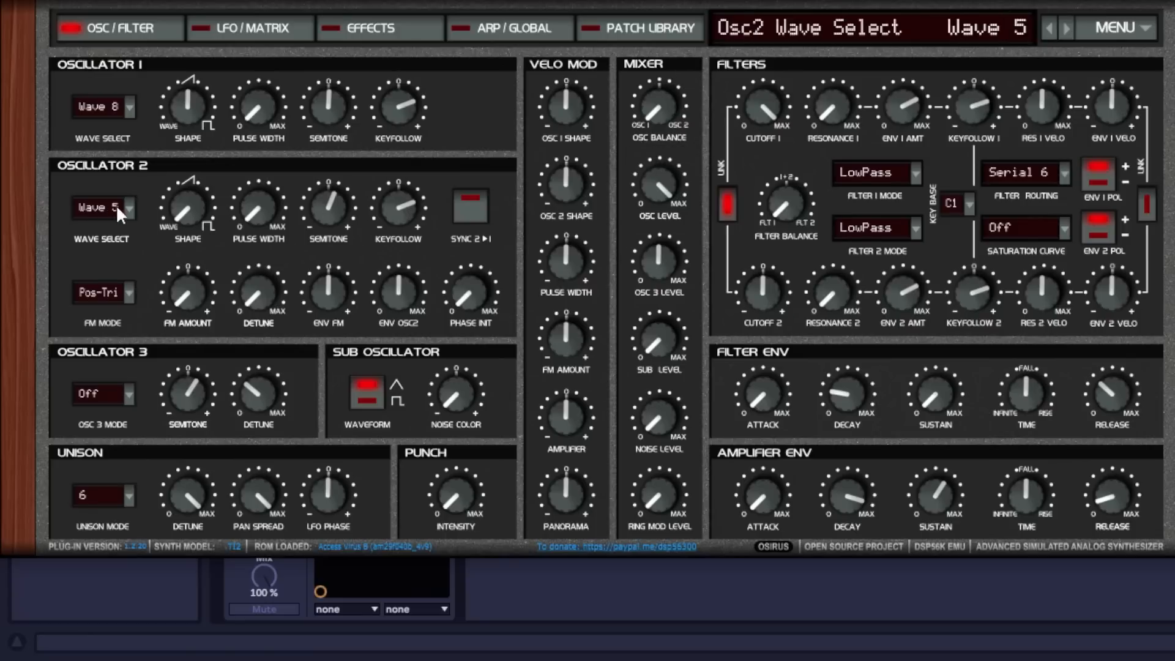
Step: Raise Oscillator 2's shape to its midpoint and turn the oscillator balance fully to Oscillator 2
mouse_move(185, 215)
left_click_drag(185, 214, 183, 154)
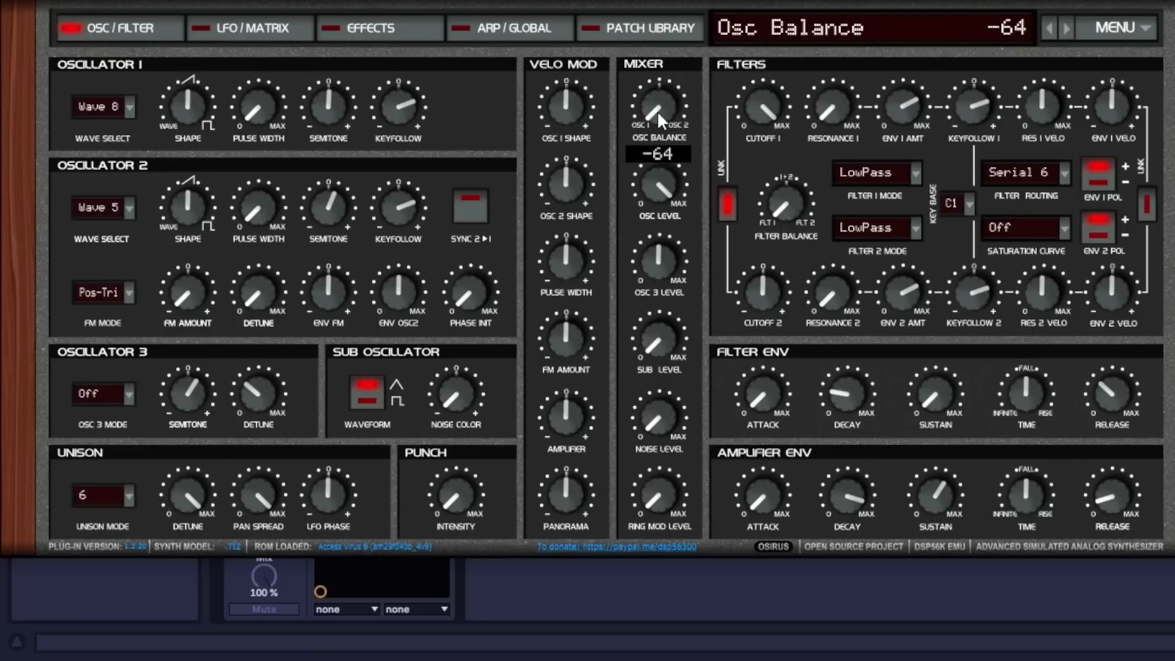
left_click_drag(657, 112, 657, 73)
Step: Raise Oscillator 2's semitone to +19 and bring the oscillator balance back to just past the centre
mouse_move(322, 207)
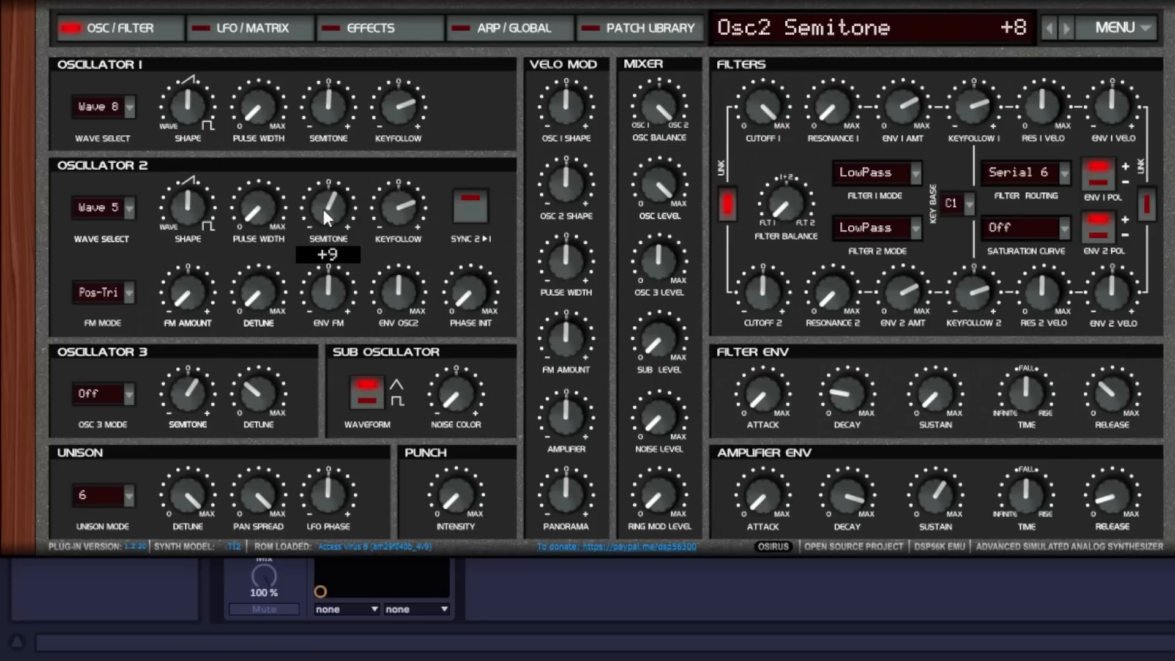
scroll(322, 207, "down", 1)
left_click_drag(326, 203, 320, 181)
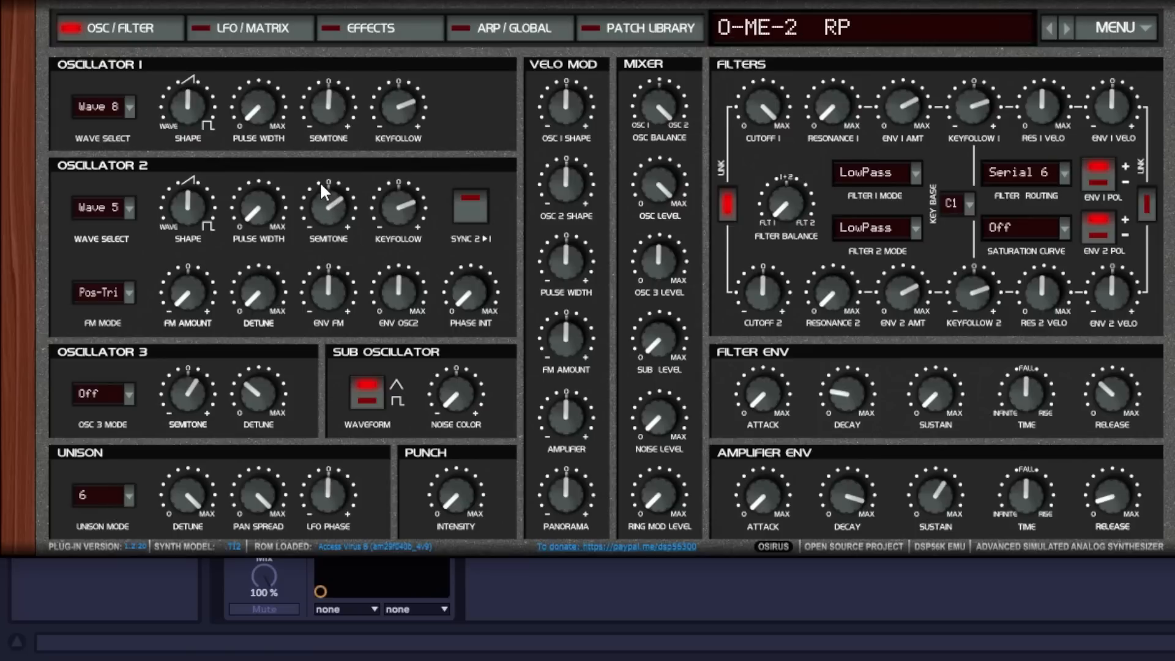
left_click(666, 98)
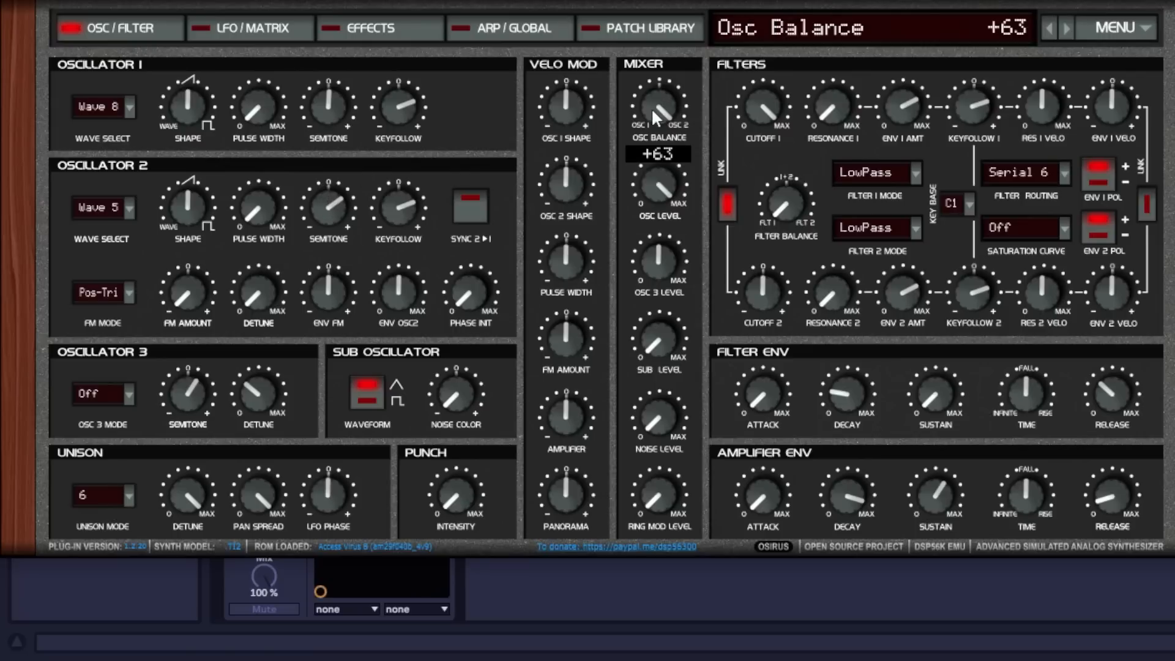
left_click_drag(663, 102, 645, 142)
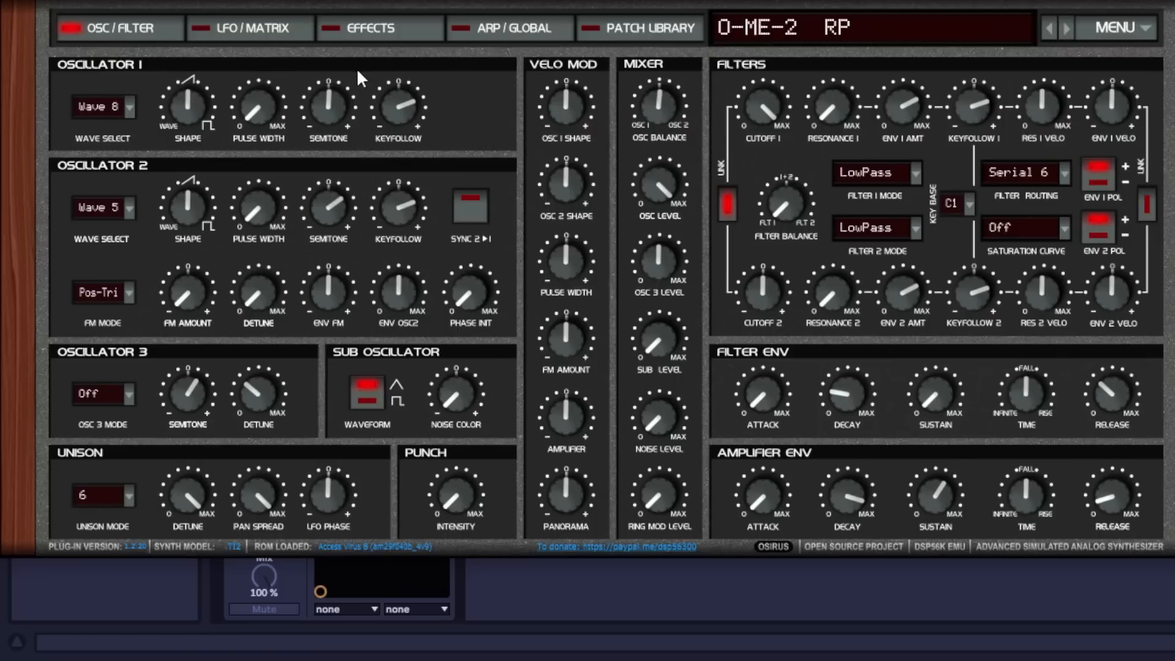
Step: Nudge Oscillator 1's semitone and try a different Oscillator 2 semitone before returning it to about +19
mouse_move(339, 105)
left_click_drag(338, 105, 337, 105)
mouse_move(323, 205)
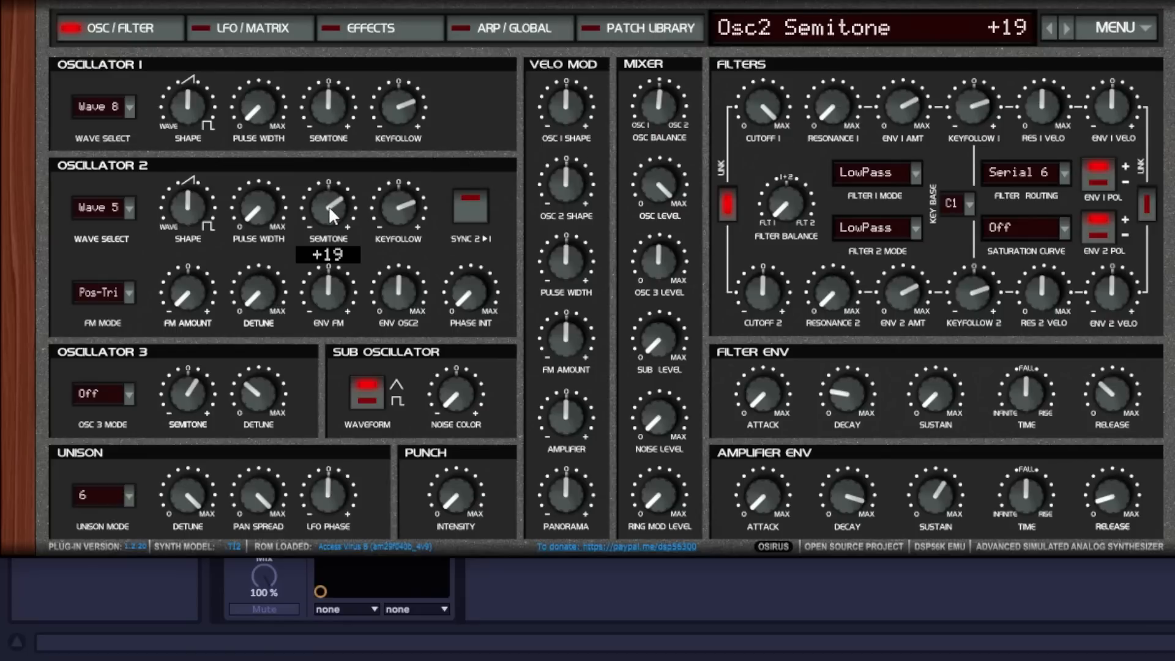
left_click_drag(328, 205, 328, 212)
left_click_drag(328, 201, 325, 192)
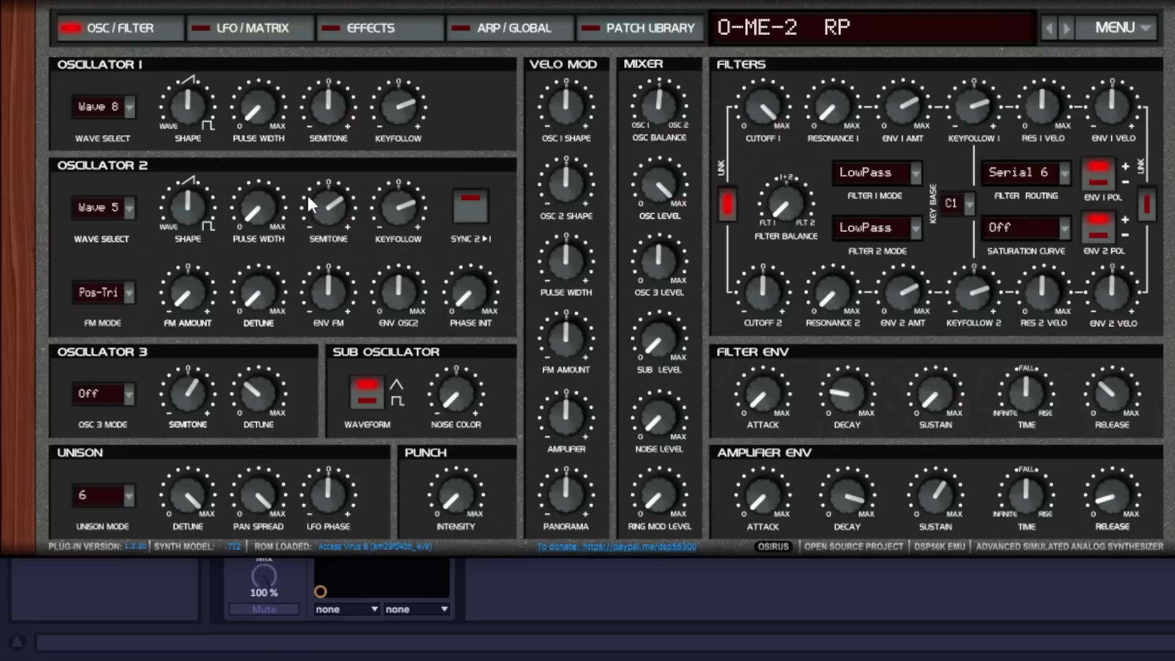
Step: Set Oscillator 3 to Wave 39, with its mixer level just above half and its semitone raised above +12
mouse_move(652, 251)
left_click(129, 396)
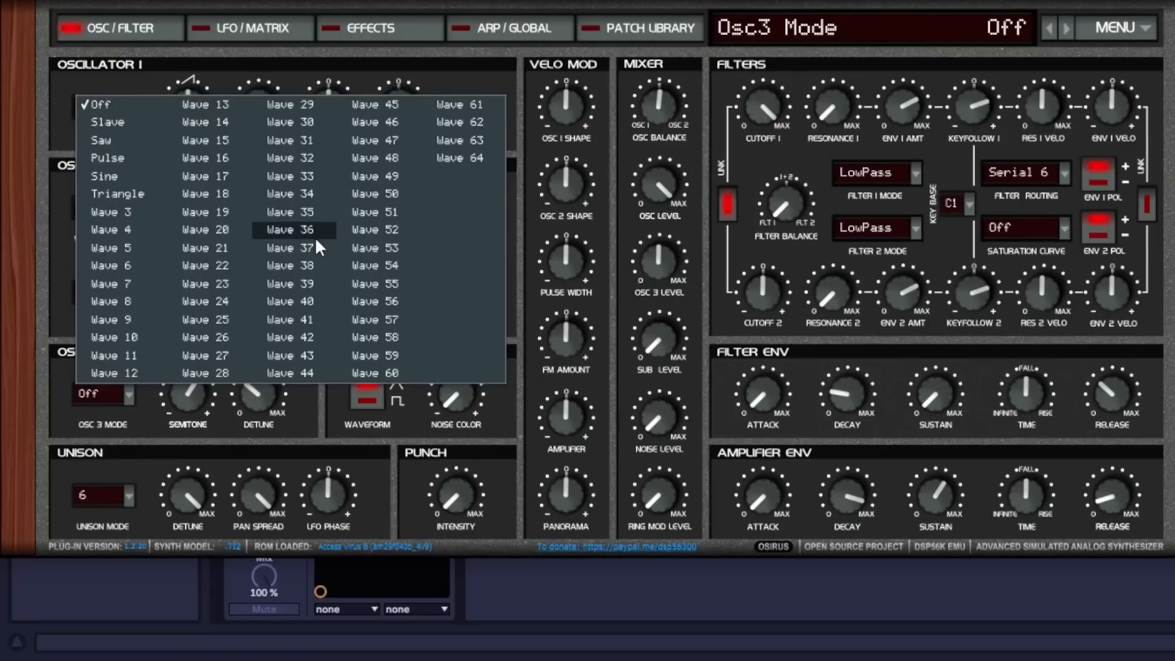
left_click(313, 279)
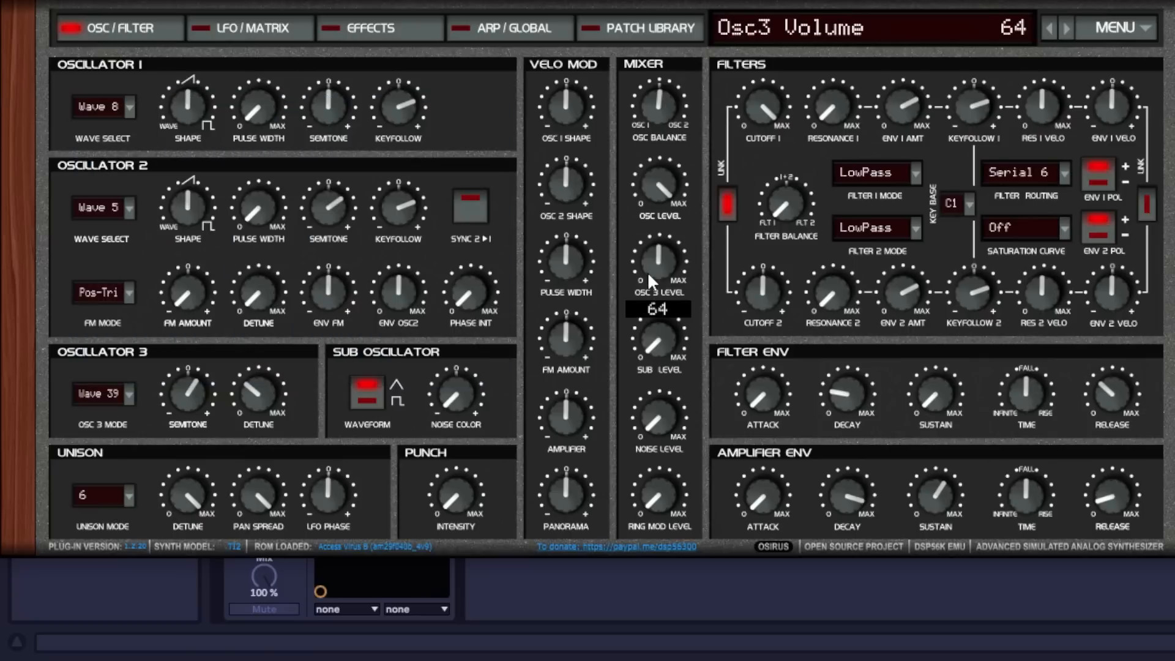
left_click_drag(655, 261, 646, 367)
left_click_drag(662, 263, 635, 172)
mouse_move(180, 406)
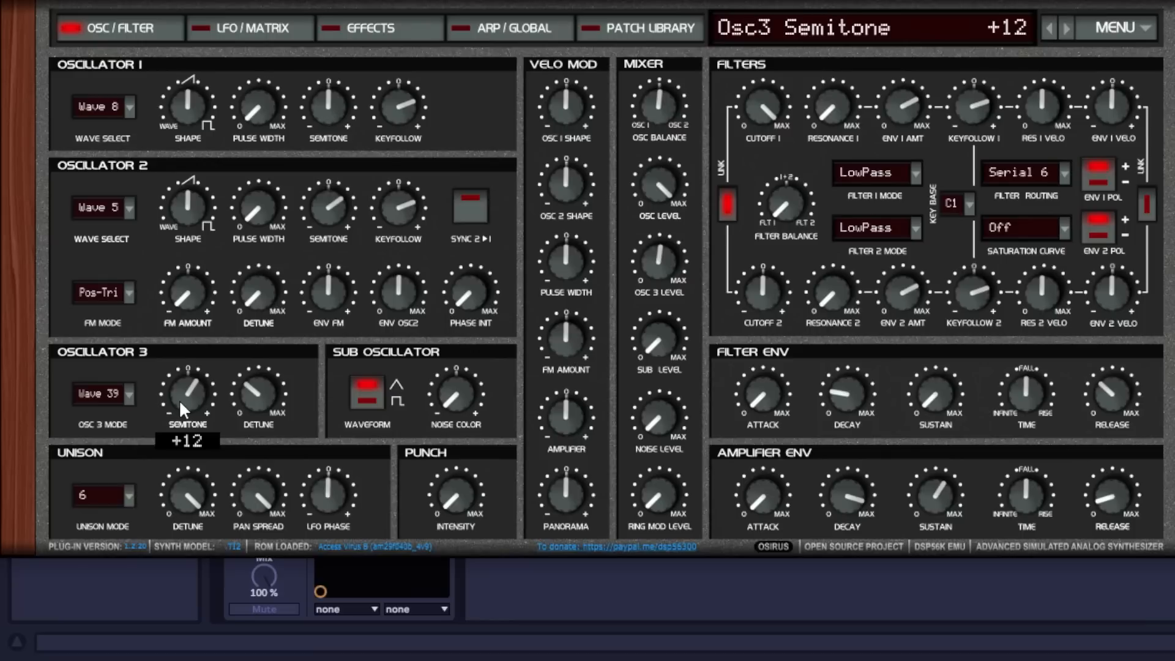
left_click_drag(180, 400, 183, 386)
Step: Try Wave 40 on Oscillator 3 before choosing Wave 41, and reduce its mixer level to about a third
left_click(129, 392)
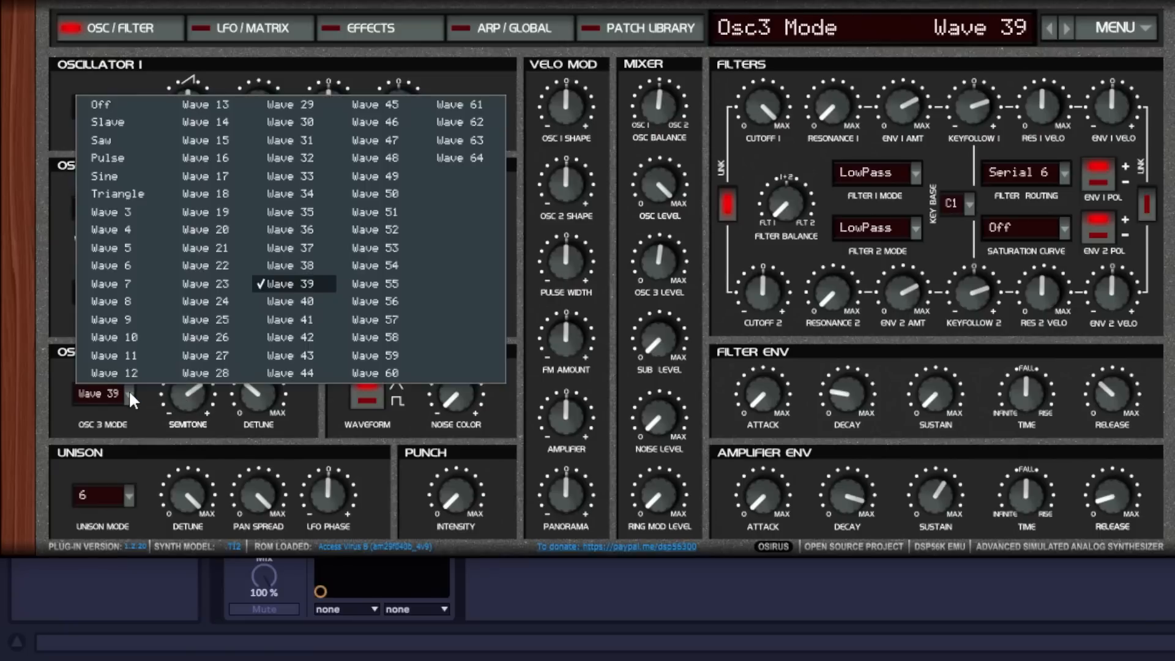
left_click(312, 297)
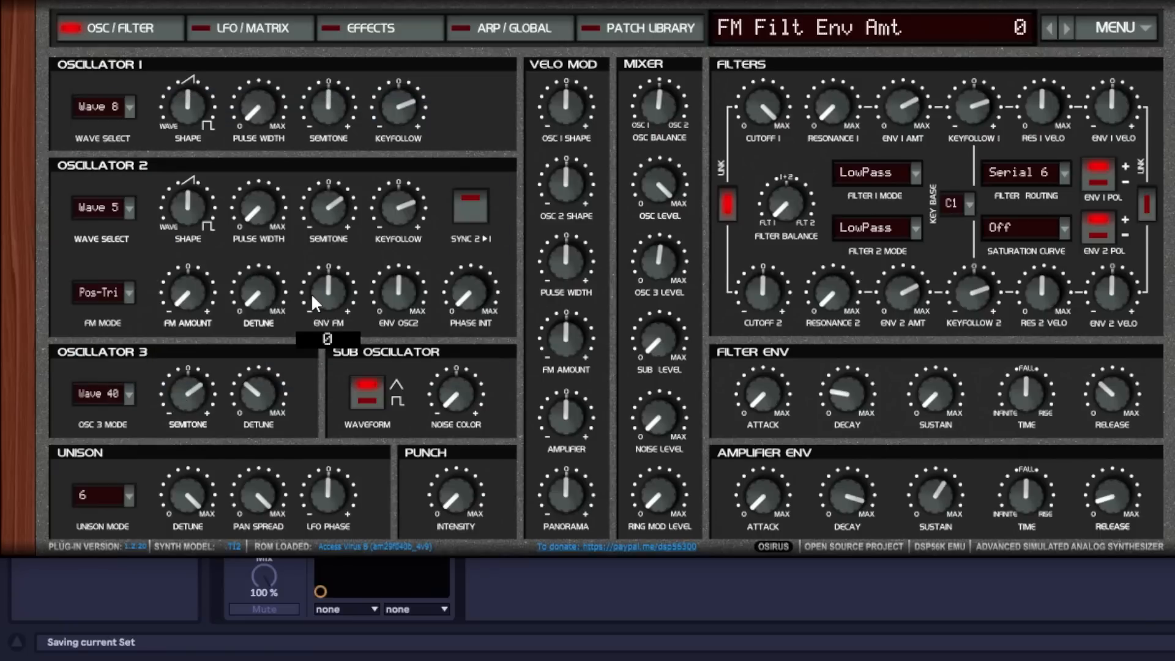
left_click(135, 390)
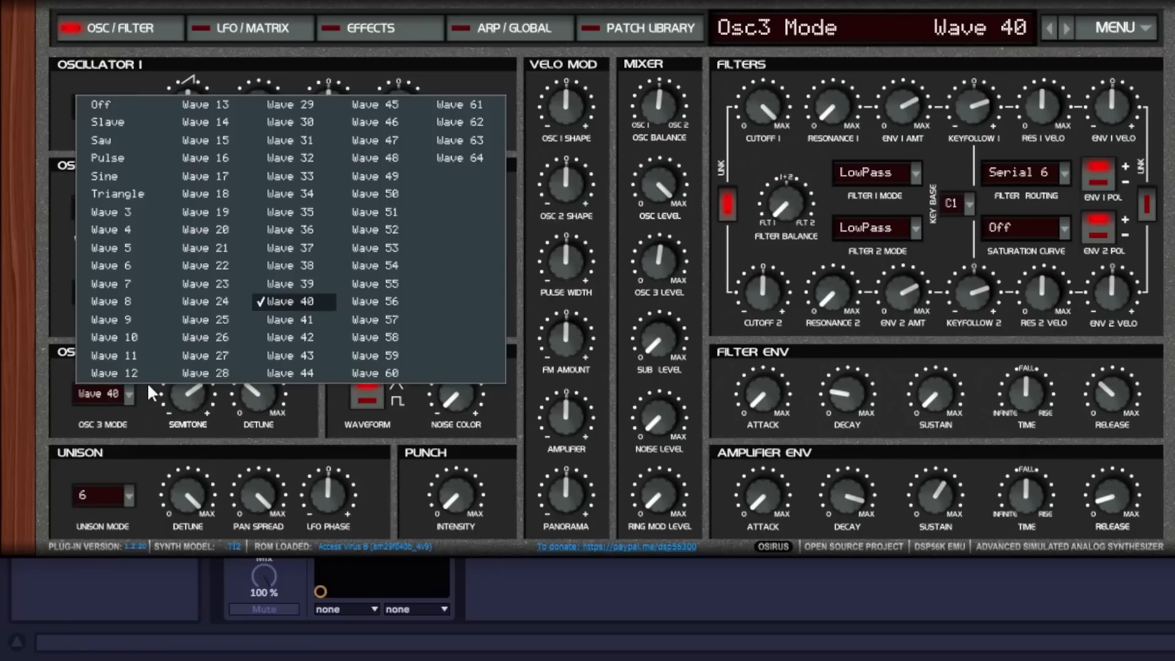
left_click(311, 310)
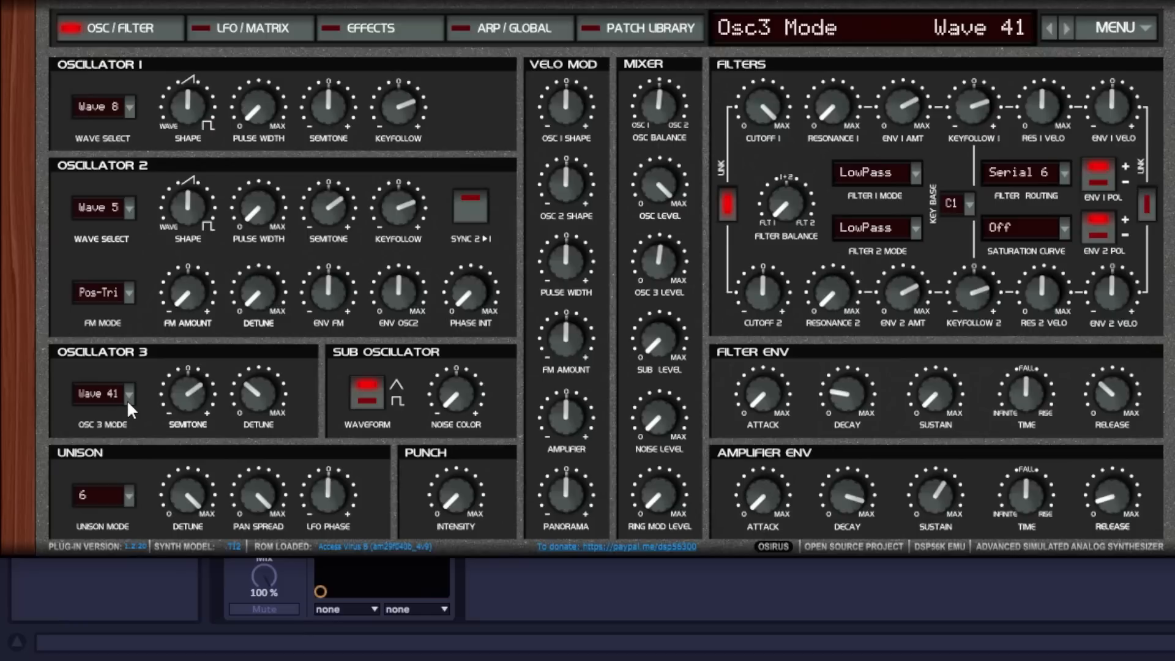
mouse_move(667, 250)
left_mouse_down()
mouse_move(674, 363)
mouse_move(648, 240)
mouse_move(650, 250)
left_mouse_up()
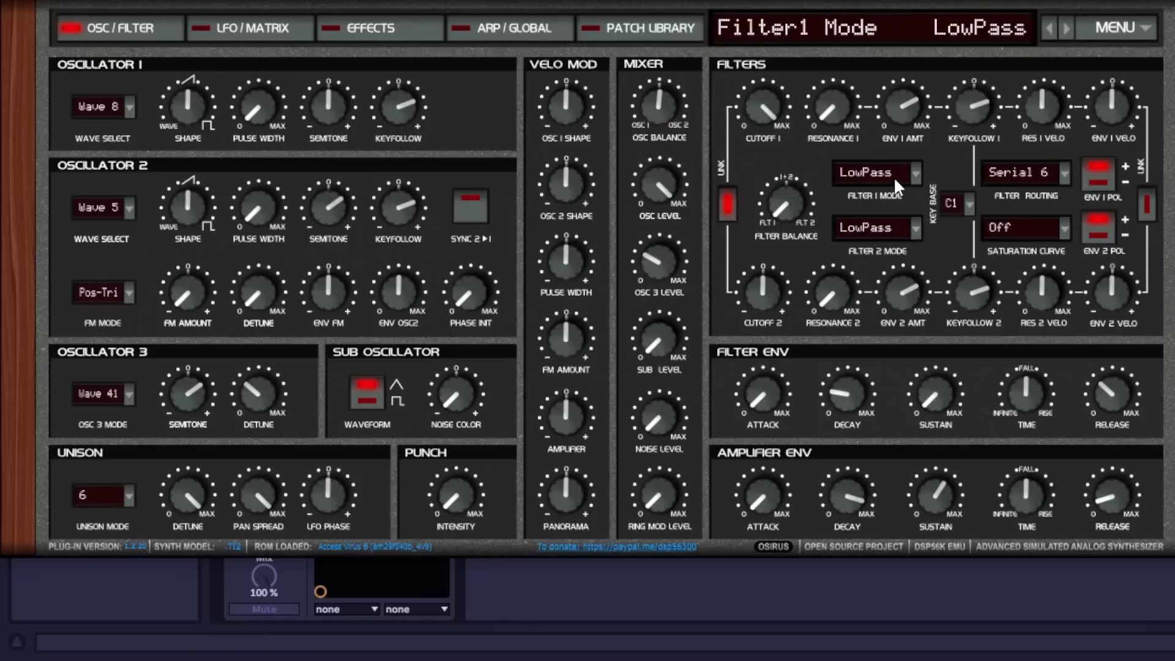
Step: Sweep the sub oscillator level up and down, leaving it just above half
mouse_move(665, 331)
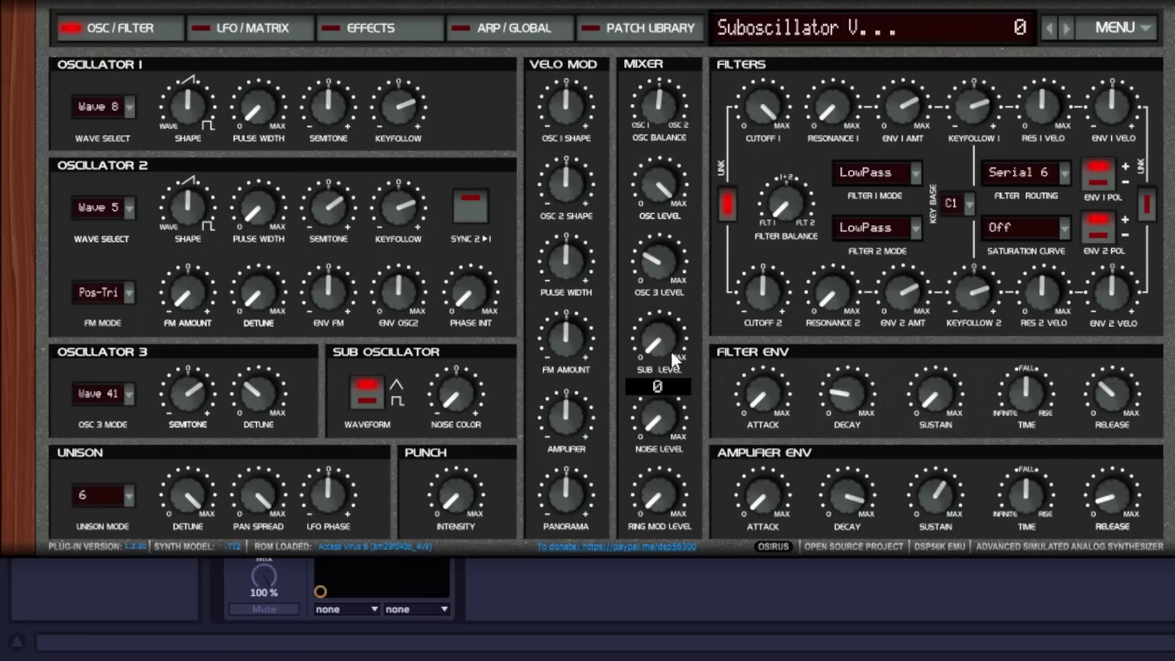
left_click_drag(664, 332, 681, 266)
left_click_drag(676, 329, 661, 394)
left_click_drag(653, 329, 650, 329)
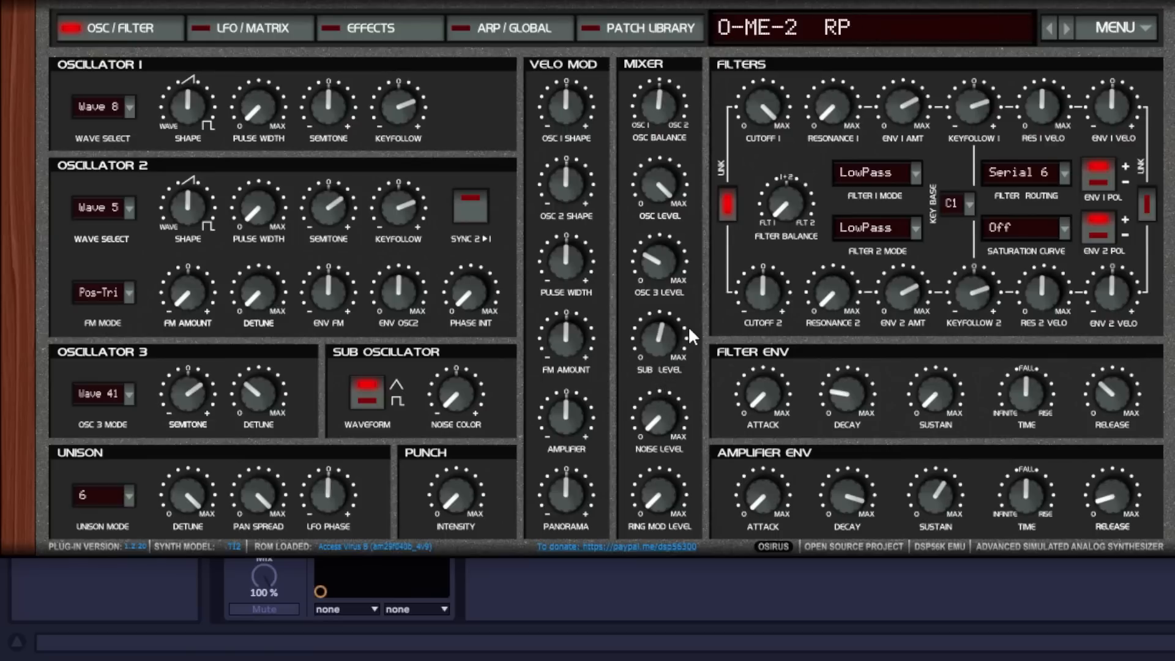
Step: Sweep the noise level and noise color, leaving the color below centre and resetting the noise level to 0
left_click_drag(658, 422, 651, 255)
left_click_drag(472, 355, 462, 295)
left_click_drag(642, 437, 649, 465)
left_click_drag(456, 385, 473, 388)
mouse_move(648, 432)
left_mouse_down()
mouse_move(651, 401)
mouse_move(651, 413)
left_mouse_up()
left_click_drag(462, 404, 429, 431)
double_click(654, 420)
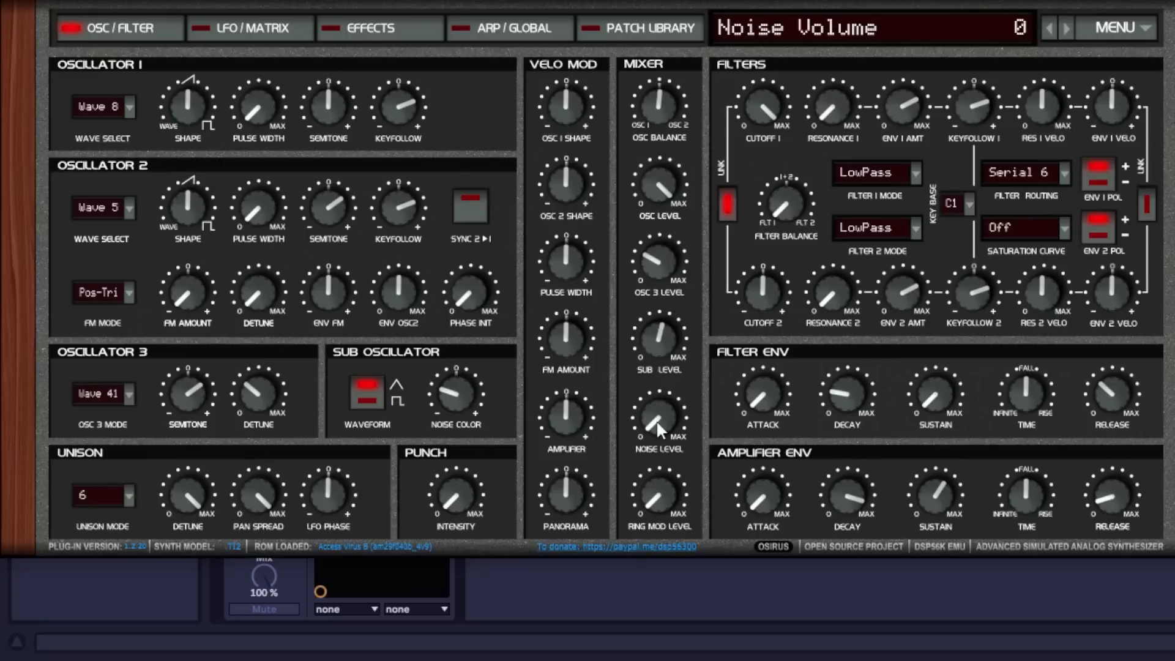
Step: Try the noise level at about 60, reset it to 0 between attempts, and leave it at about a third
left_click_drag(656, 420, 656, 354)
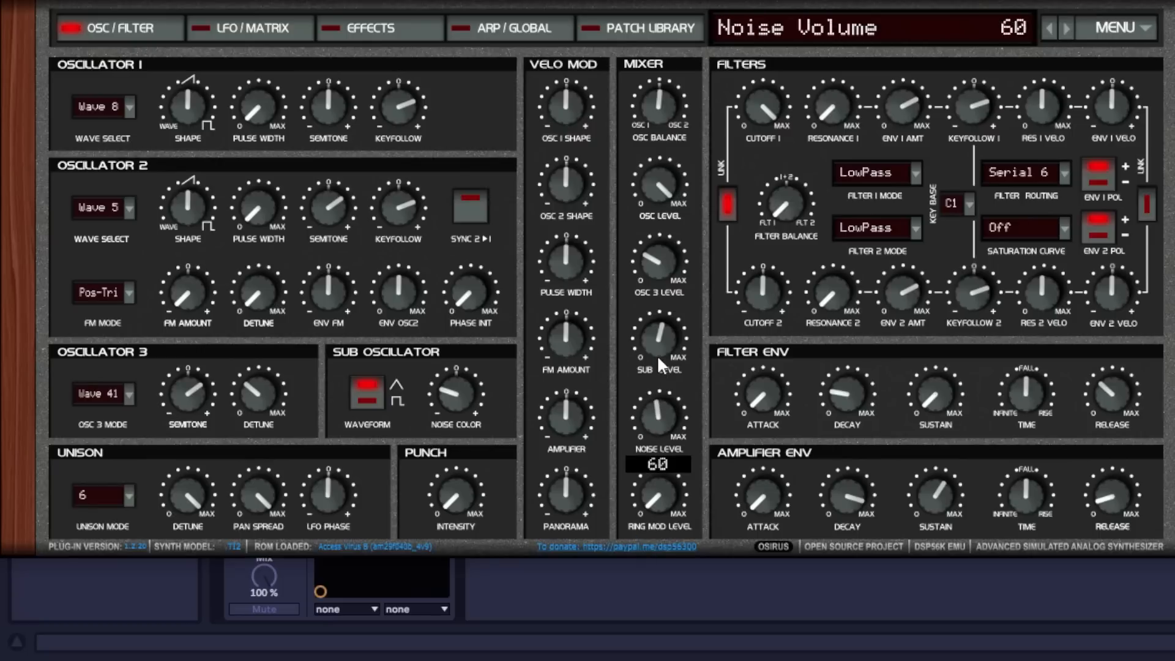
double_click(660, 419)
left_click_drag(659, 424, 643, 348)
double_click(662, 415)
left_click_drag(657, 418, 632, 396)
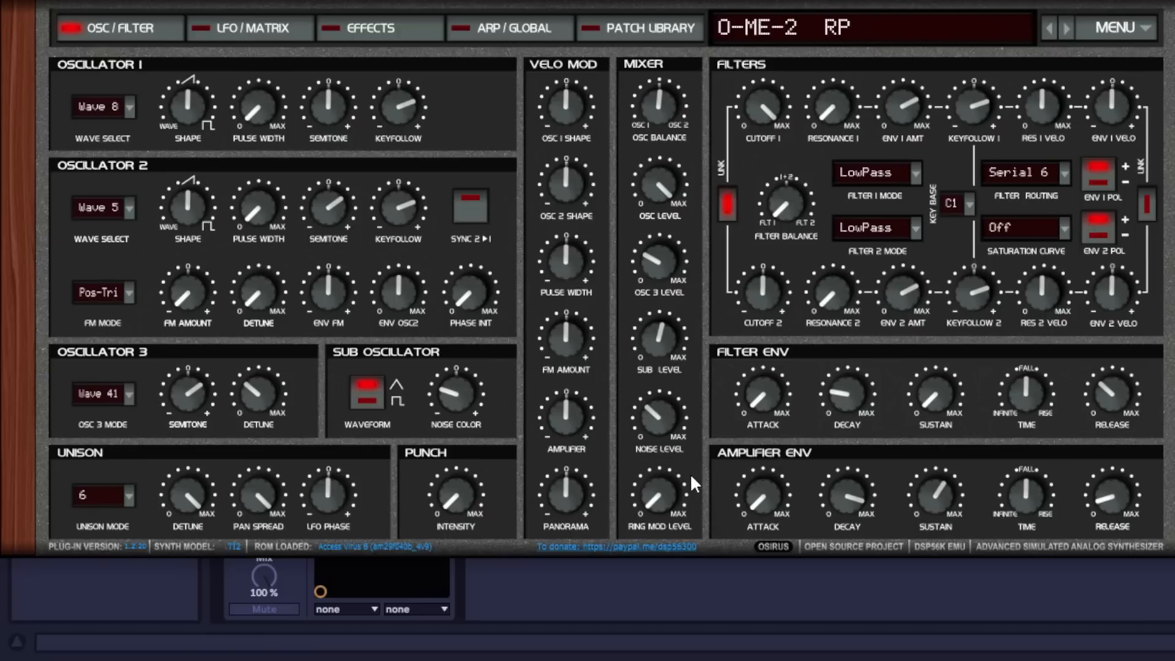
Step: Sweep the ring modulator level, reset it to 0, and raise it again to a little below half
left_click_drag(657, 485, 599, 507)
left_click(657, 484)
left_click(661, 514)
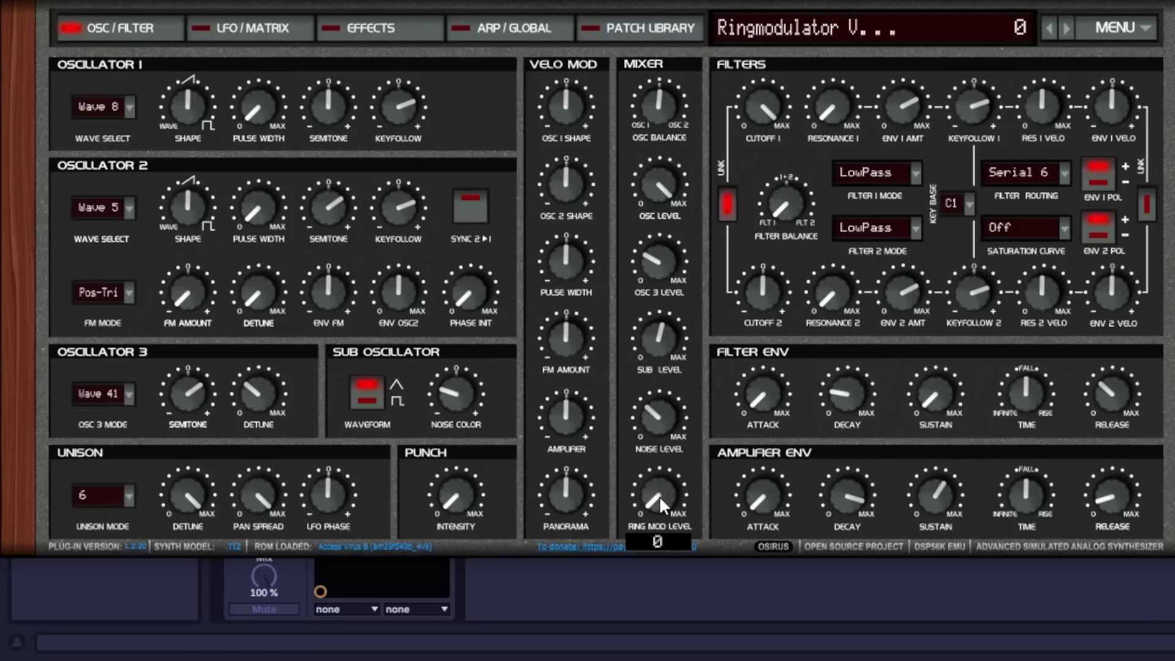
left_click_drag(659, 497, 632, 383)
left_click_drag(632, 383, 625, 418)
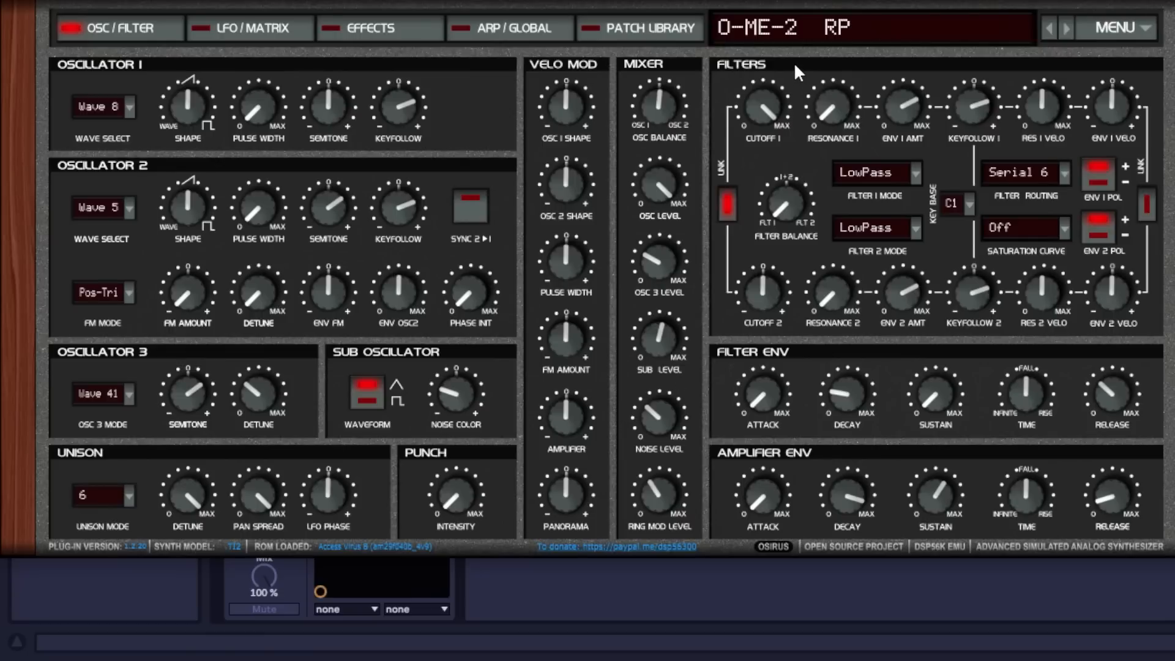
Step: Review the filter routing options while keeping Serial 6, and check the Filter 1 cutoff at maximum
left_click_drag(766, 103, 753, 65)
left_click(1066, 175)
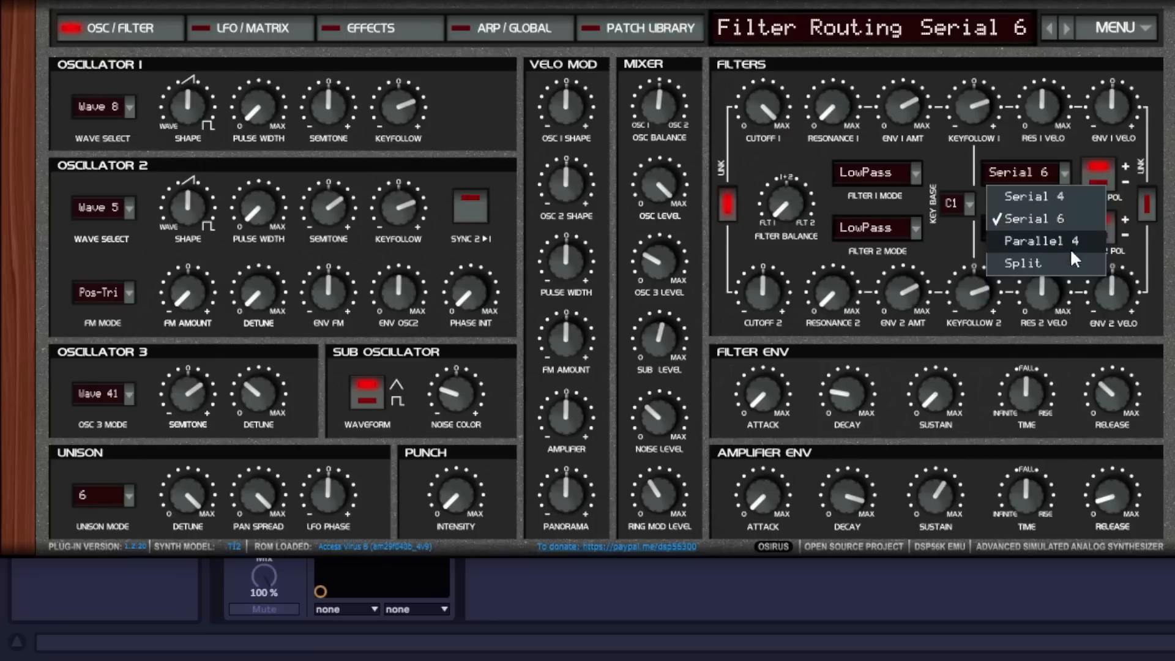
left_click(1052, 142)
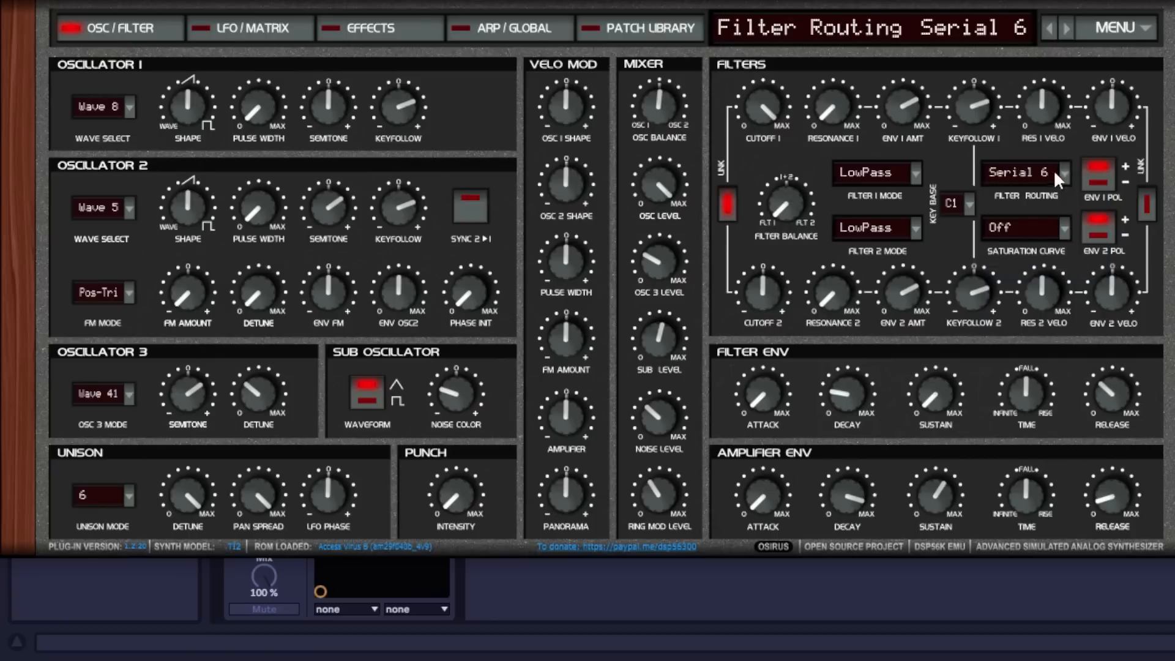
left_click(1065, 175)
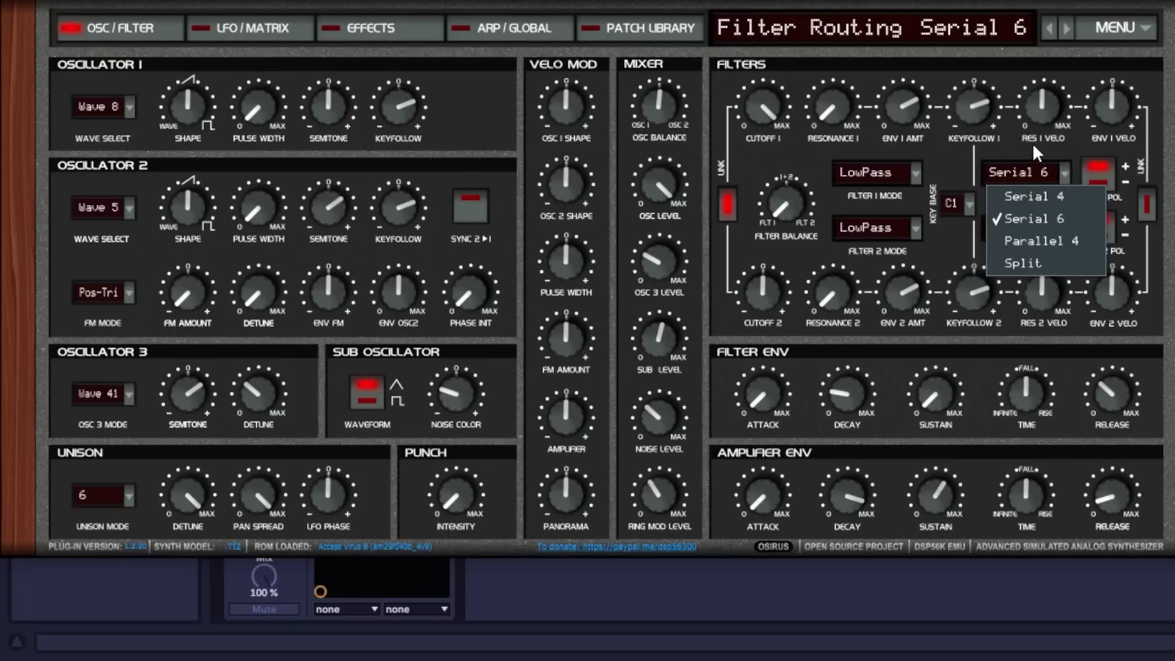
left_click(1034, 144)
left_click_drag(758, 111, 743, 68)
Step: Try the Split filter routing before switching the routing to Parallel 4
left_click(1064, 173)
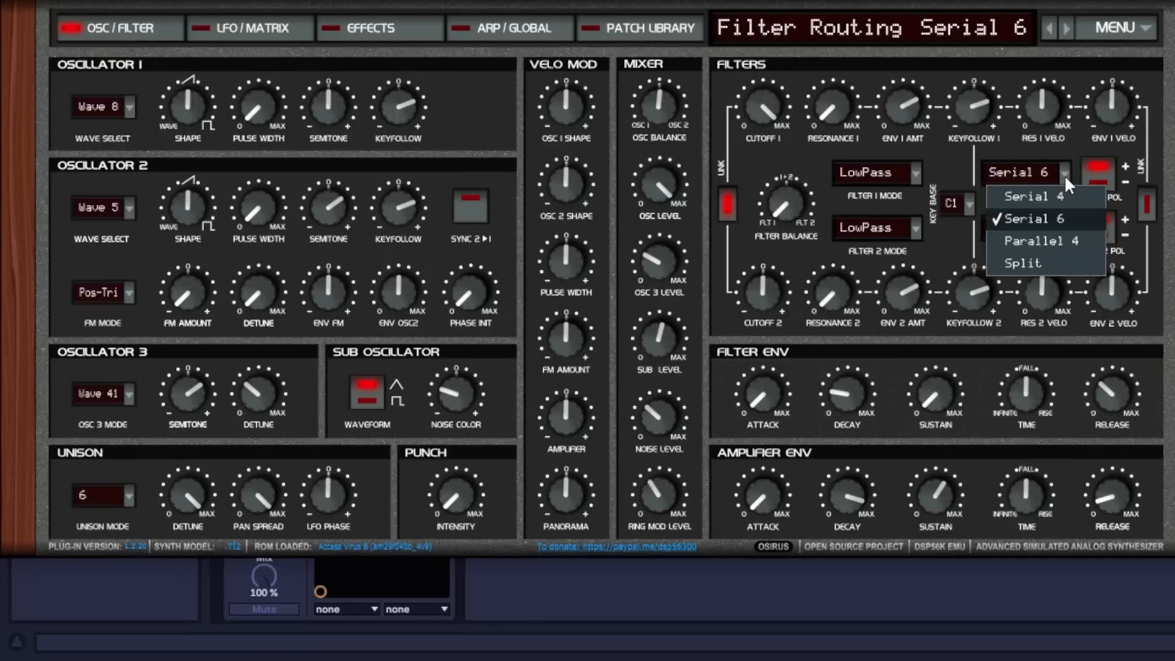
left_click(1059, 261)
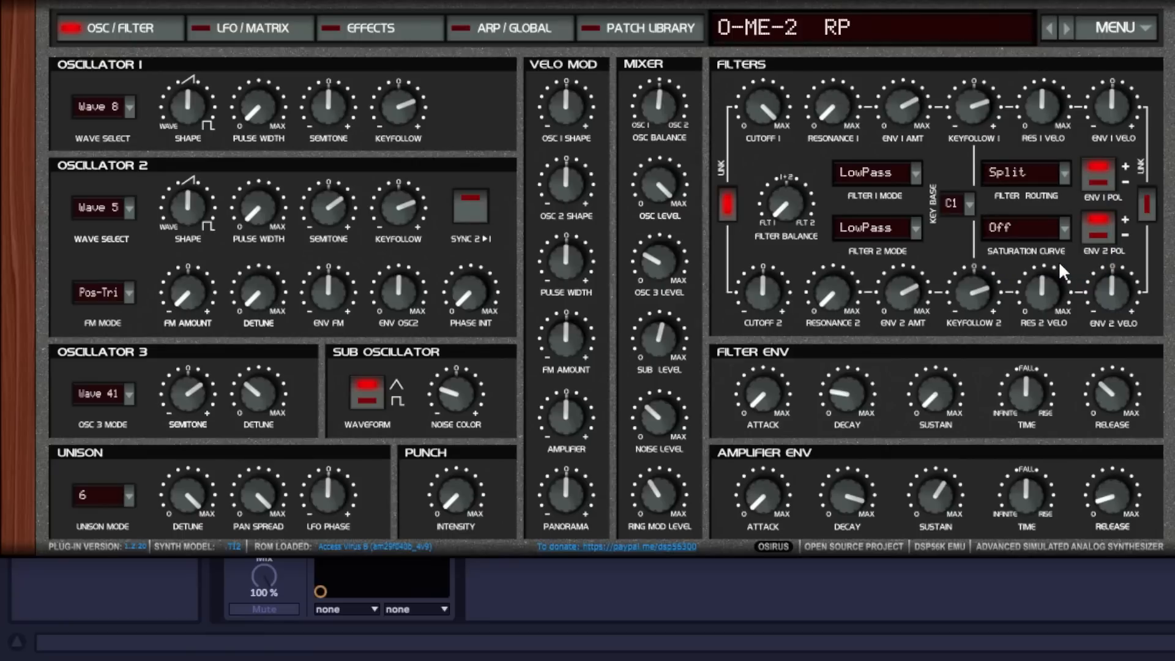
left_click(1046, 182)
left_click(1054, 240)
Step: Sweep the filter balance between both filters, up to +63, and return it fully to Filter 1
left_click_drag(800, 196, 788, 253)
left_click_drag(790, 204, 786, 54)
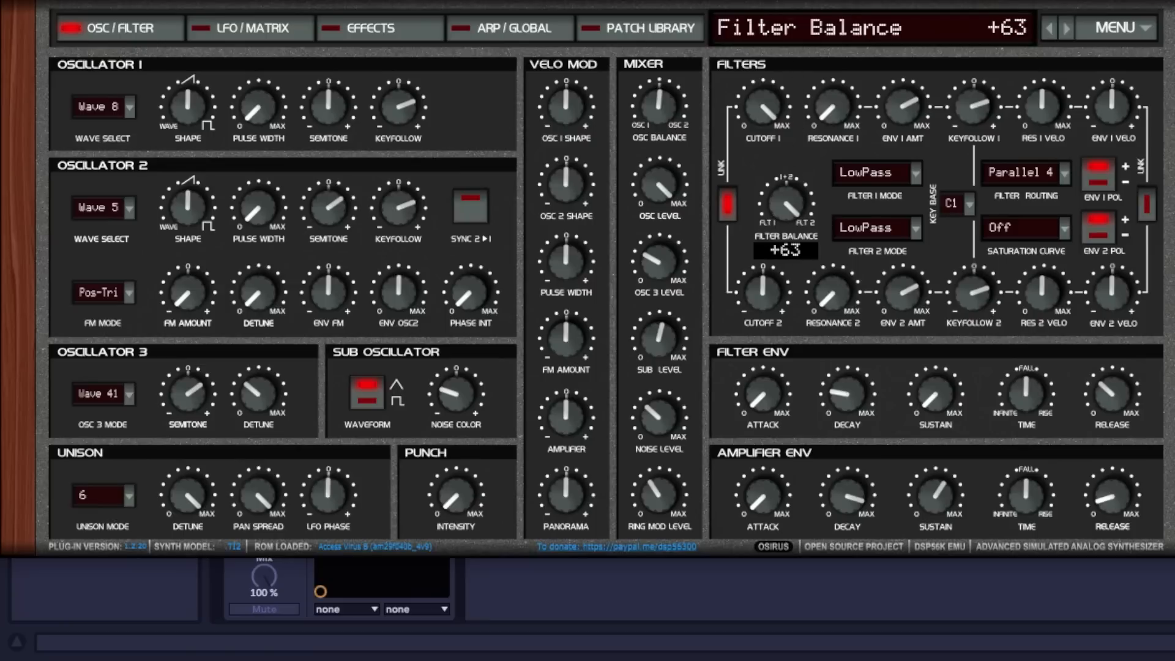
left_click_drag(775, 1, 743, 229)
left_click_drag(786, 205, 769, 55)
left_click_drag(800, 225, 763, 191)
left_click_drag(795, 199, 758, 417)
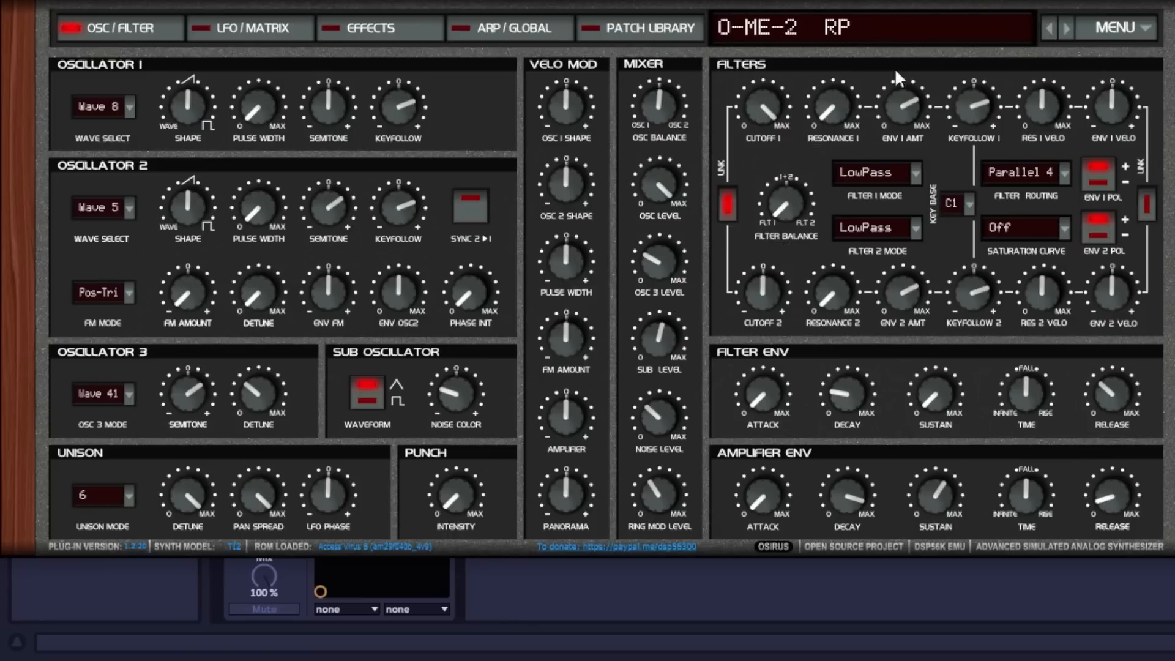
Step: Lower the Filter 1 cutoff to about a third and raise its resonance to a little below half
left_click_drag(779, 113, 748, 152)
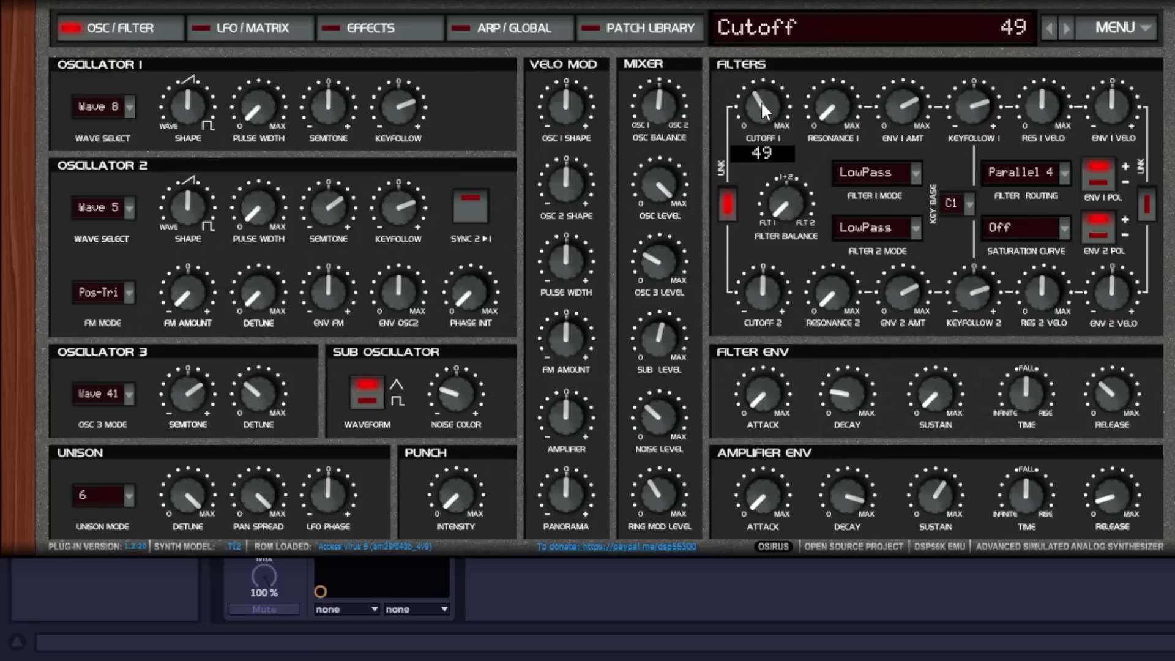
left_click_drag(761, 102, 826, 80)
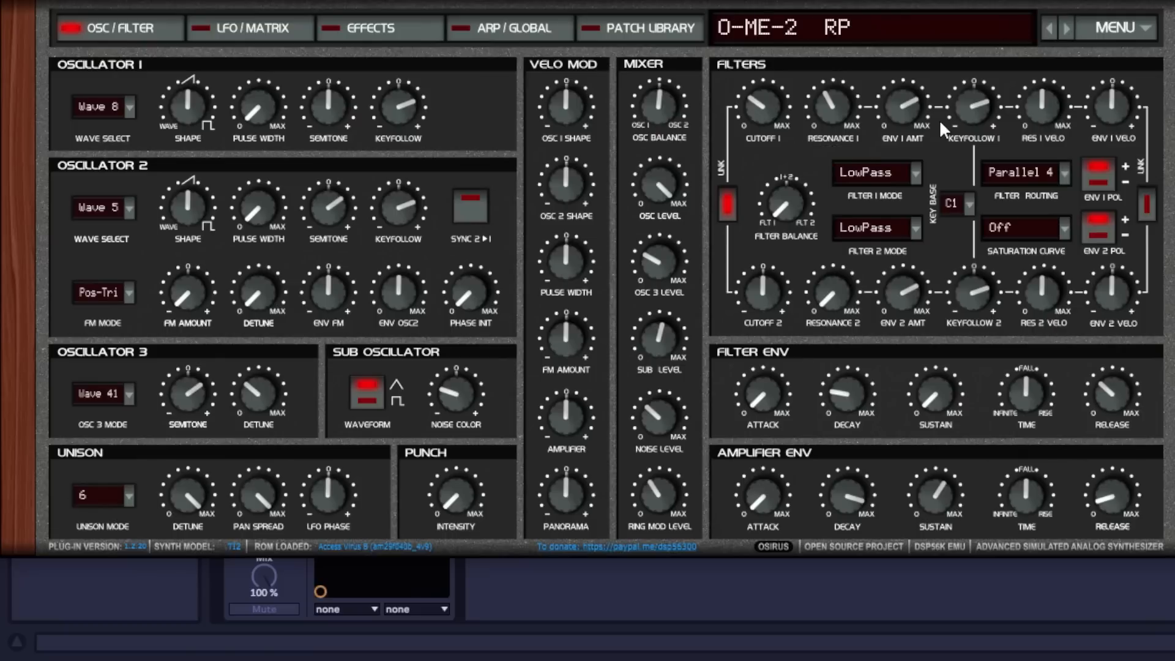
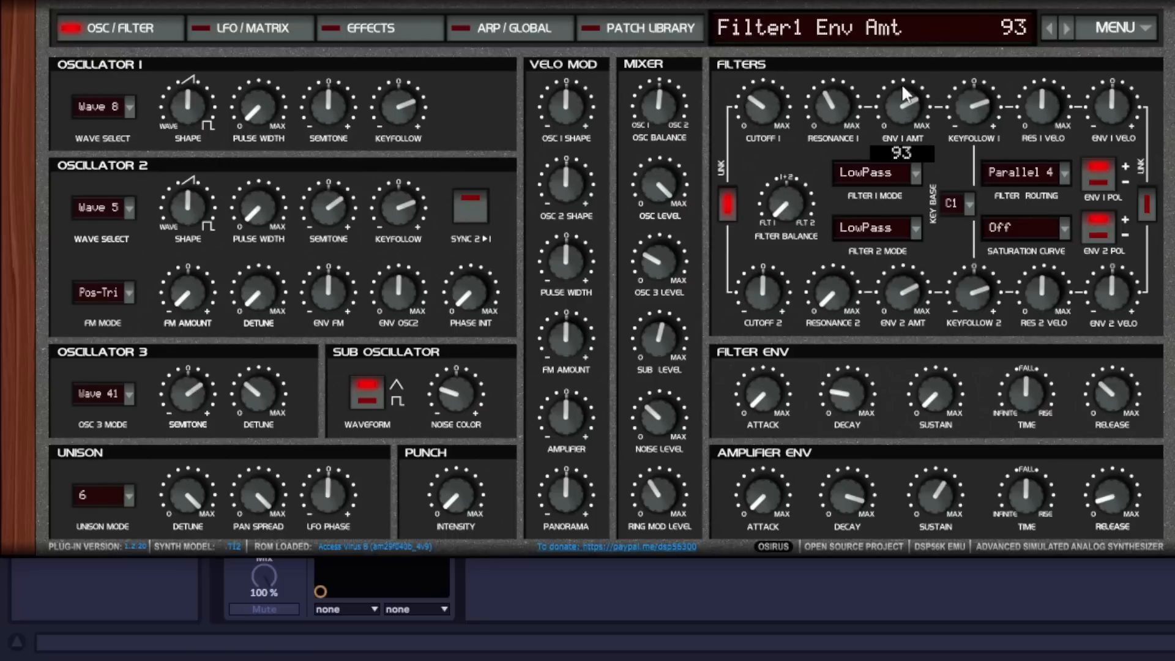
mouse_move(969, 89)
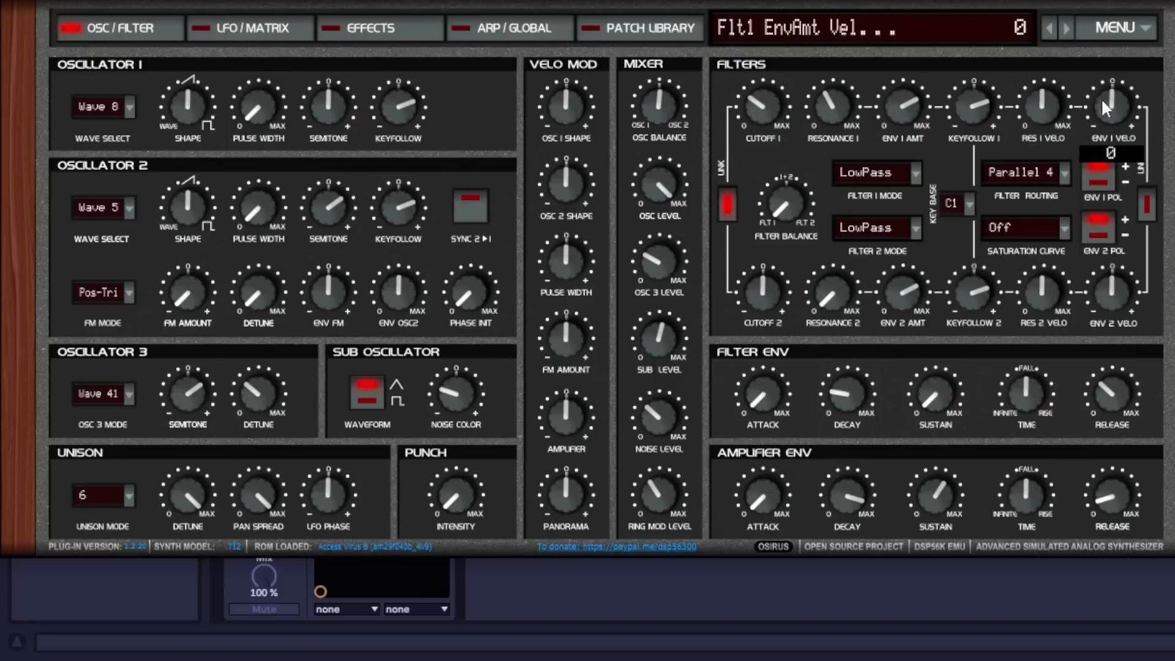
mouse_move(1116, 119)
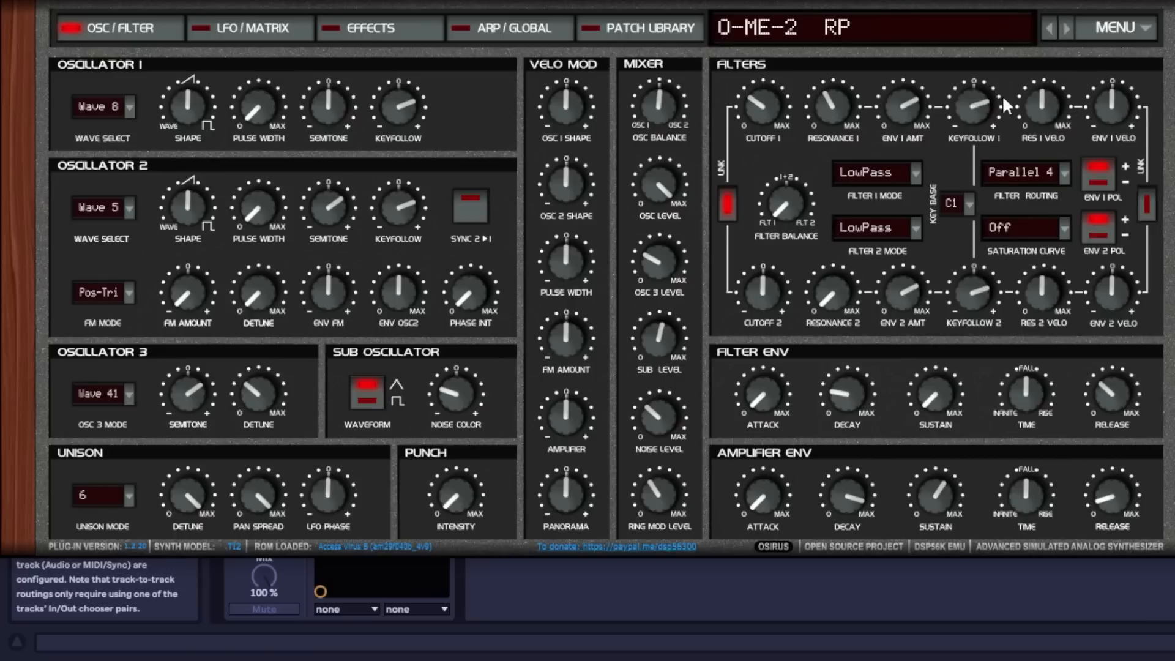
Step: Reduce the Filter 1 resonance, lengthen the filter envelope decay to above half, and slightly raise the Filter 1 envelope amount
left_click_drag(834, 107, 836, 133)
left_click_drag(840, 393, 860, 356)
left_click_drag(912, 112, 912, 104)
left_click(774, 416)
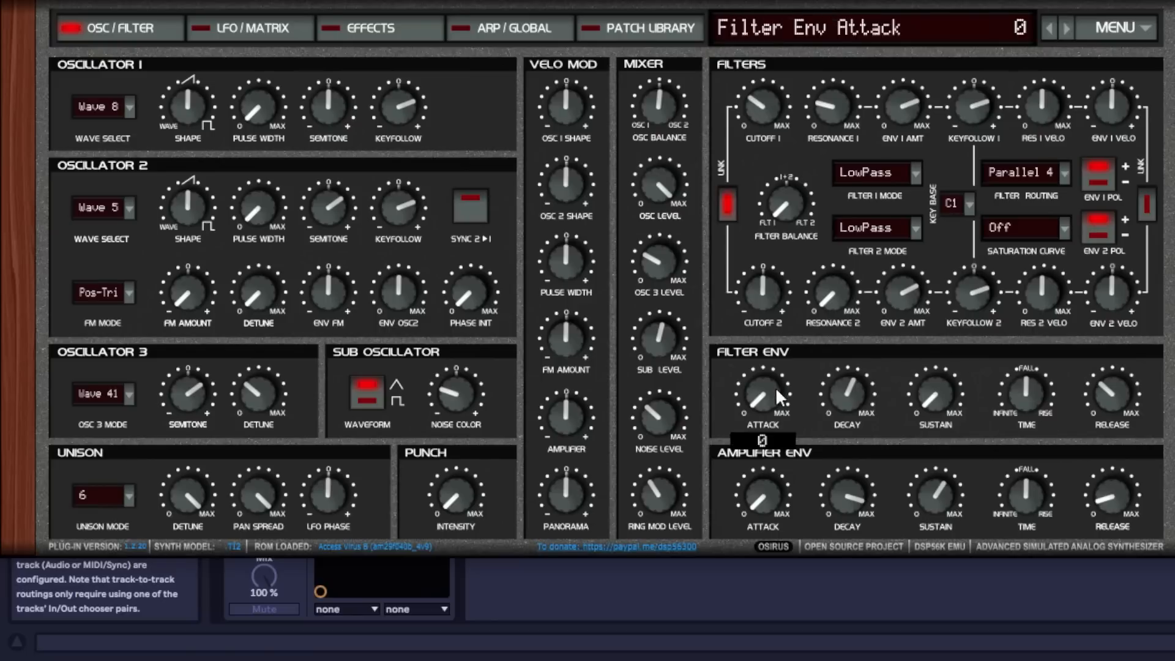
Step: Raise the filter envelope attack to just below half, then lower the Filter 1 cutoff and raise its resonance to about a third
mouse_move(830, 394)
left_click_drag(766, 429, 753, 349)
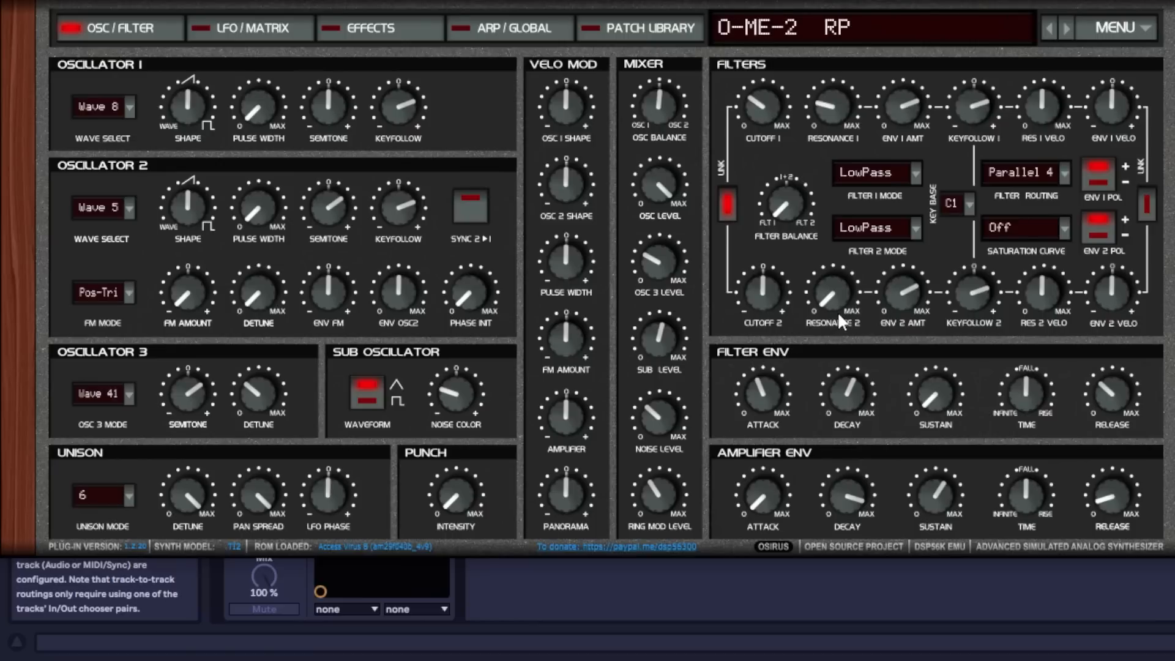
mouse_move(842, 314)
left_click_drag(820, 90, 754, 107)
Step: Sweep the Filter 1 envelope amount up to 127, down to 64, and leave it slightly below half
left_click_drag(922, 109, 908, 66)
mouse_move(912, 107)
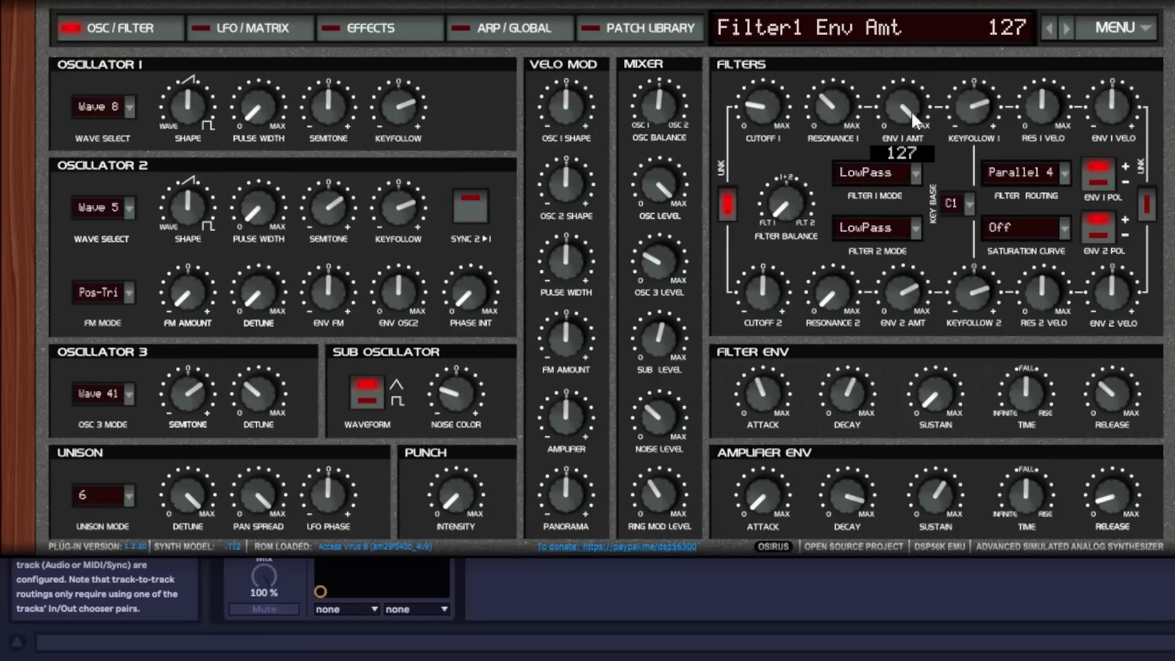
left_click_drag(912, 112, 922, 181)
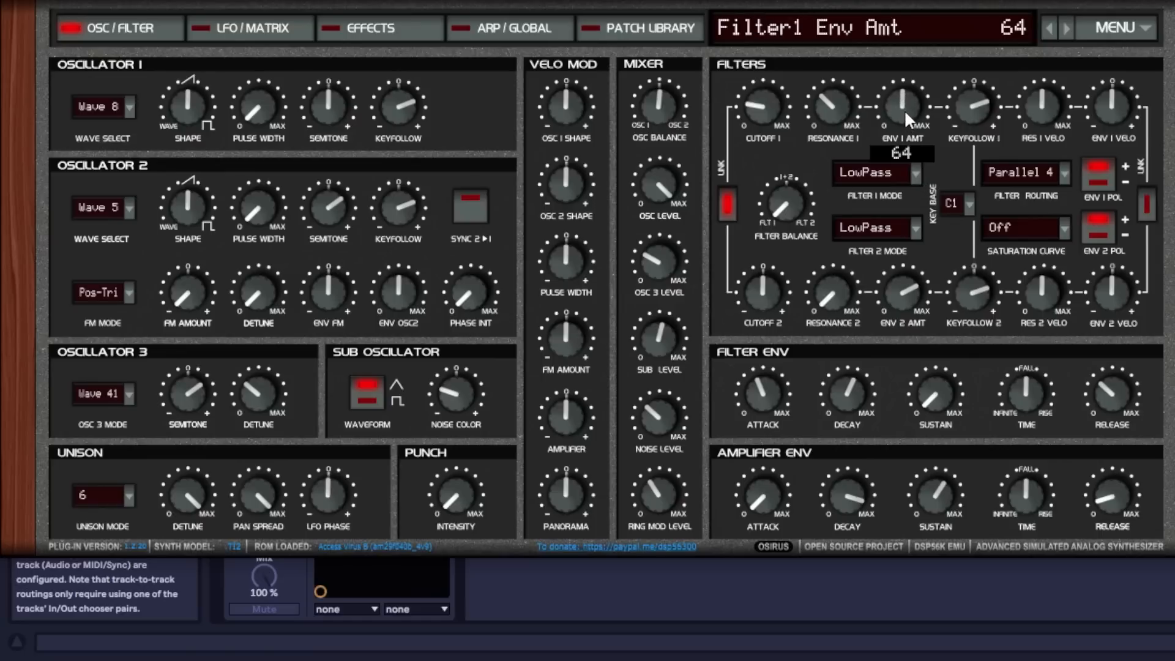
left_click_drag(904, 110, 907, 132)
left_click_drag(906, 131, 899, 111)
Step: Try the HighPass, BandPass and BandStop modes on Filter 1
left_click(914, 167)
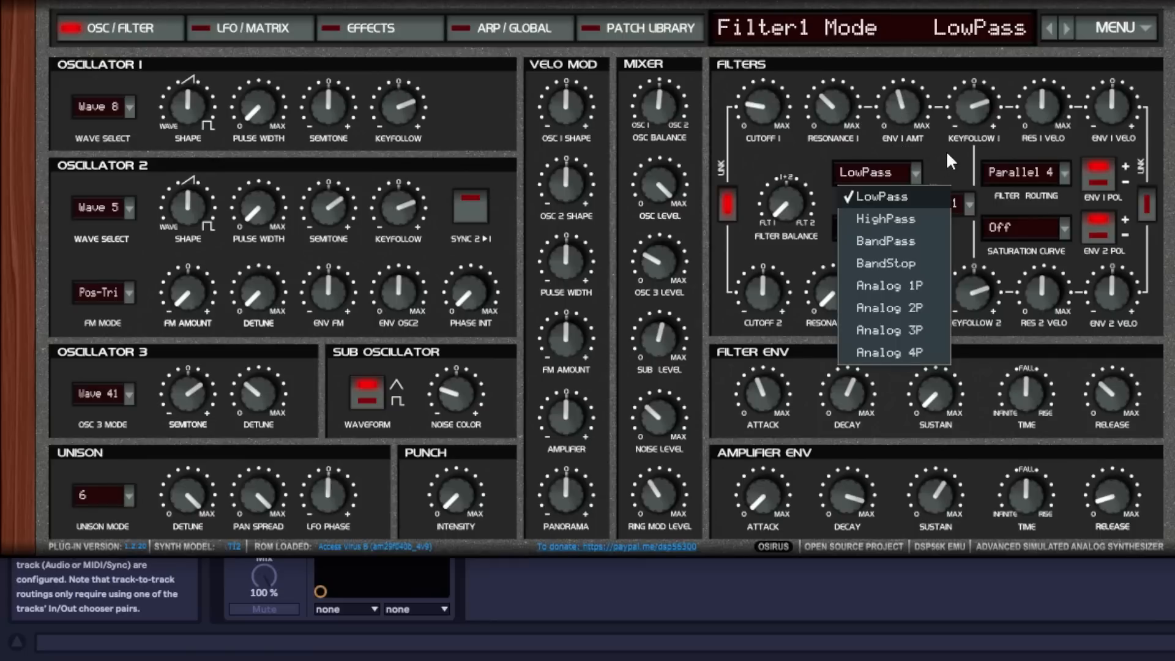
left_click(946, 151)
left_click(920, 168)
left_click(922, 217)
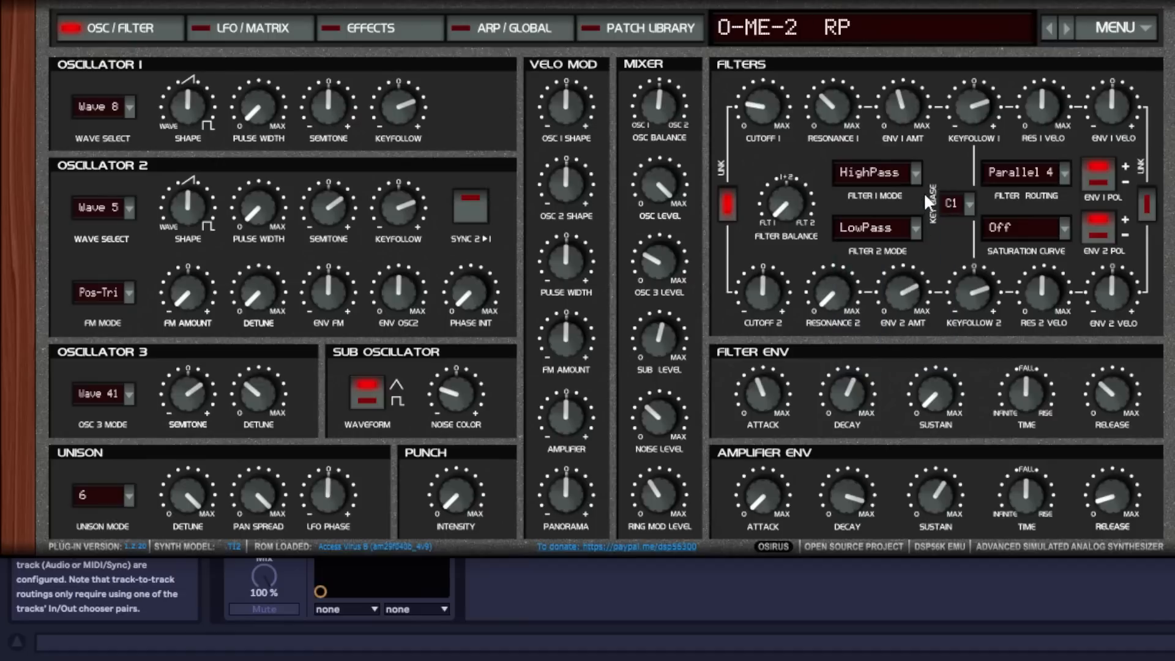
left_click(919, 171)
left_click(904, 240)
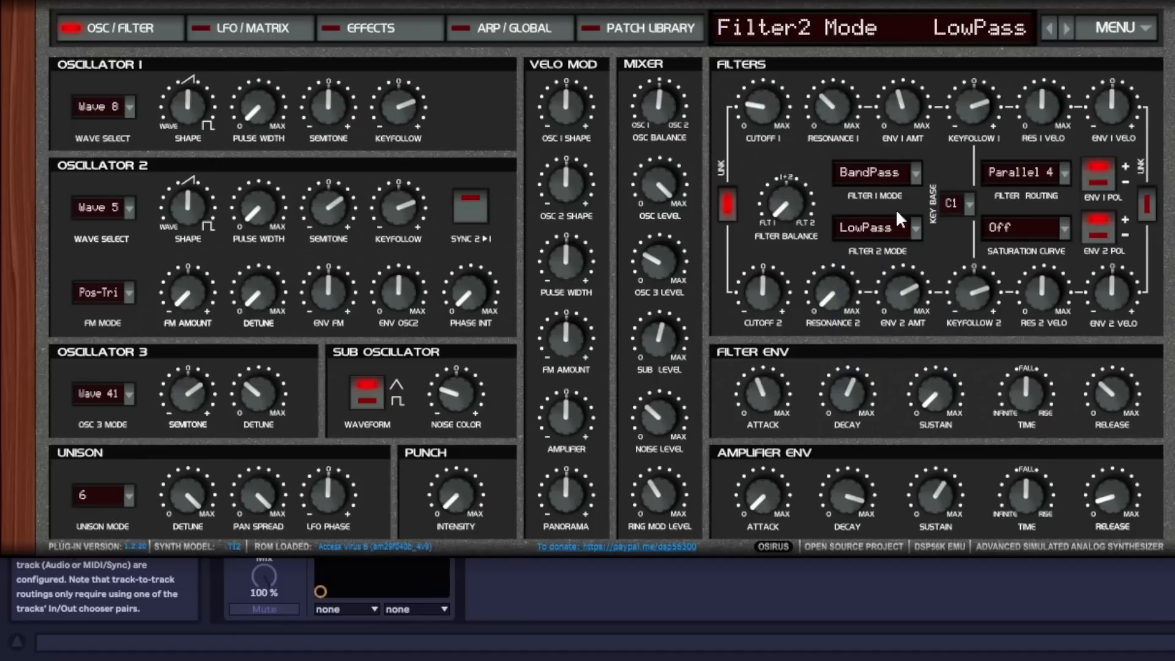
left_click(920, 173)
left_click(906, 263)
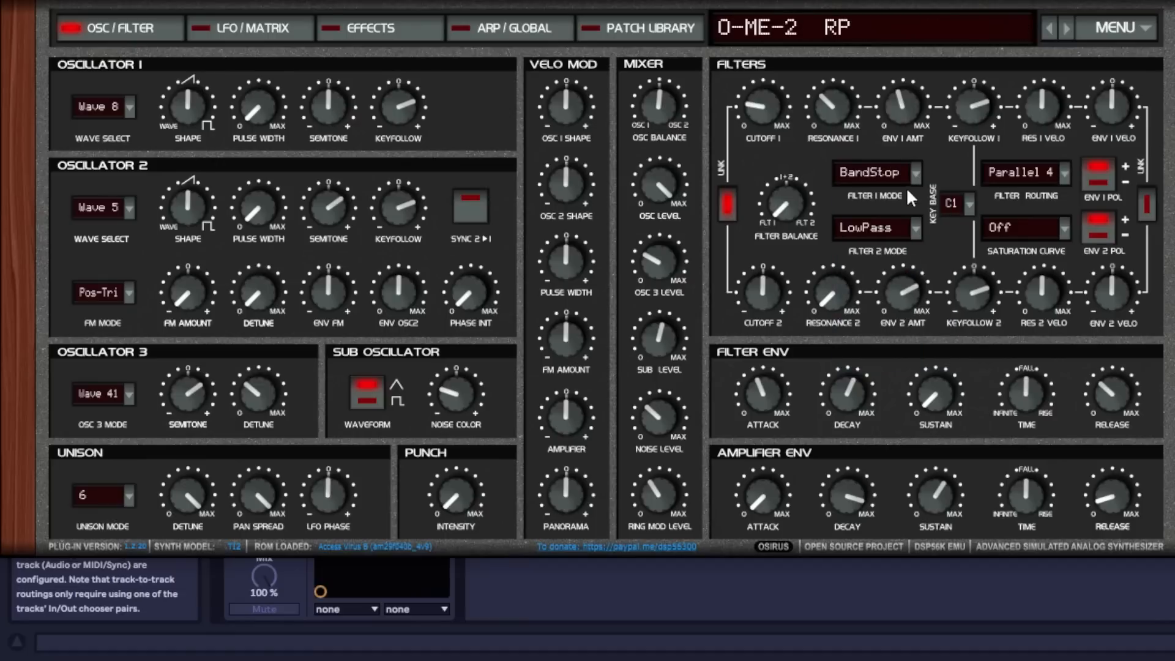
Step: Try the Analog 1P, 2P, 3P and 4P modes on Filter 1 and return it to LowPass
left_click(914, 175)
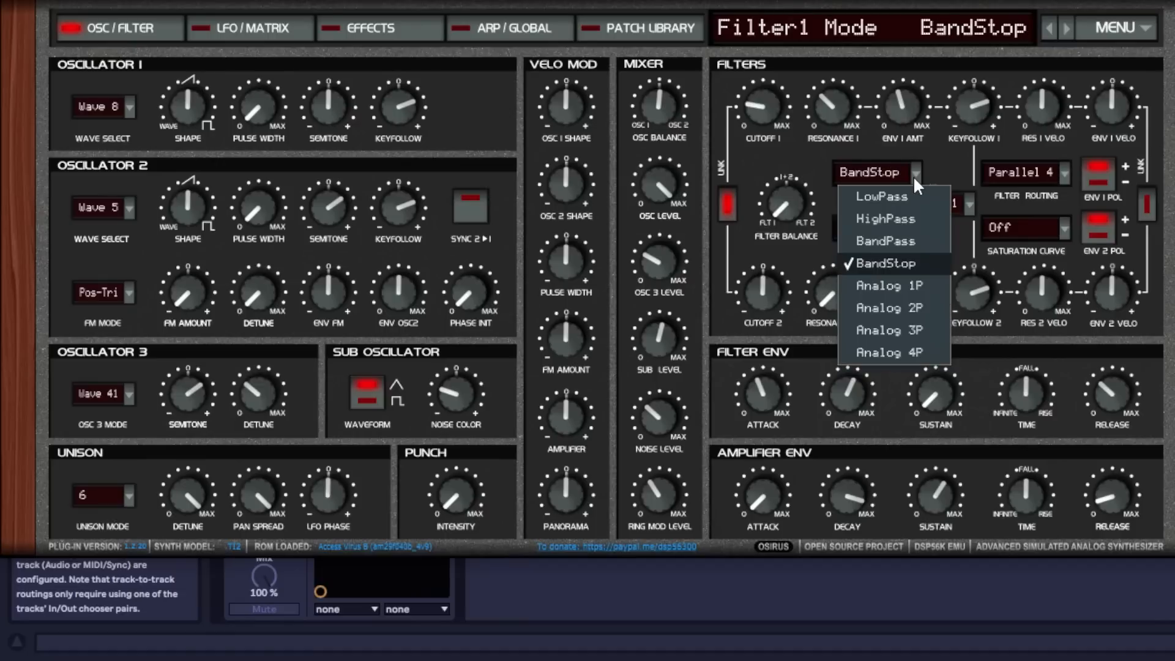
left_click(925, 284)
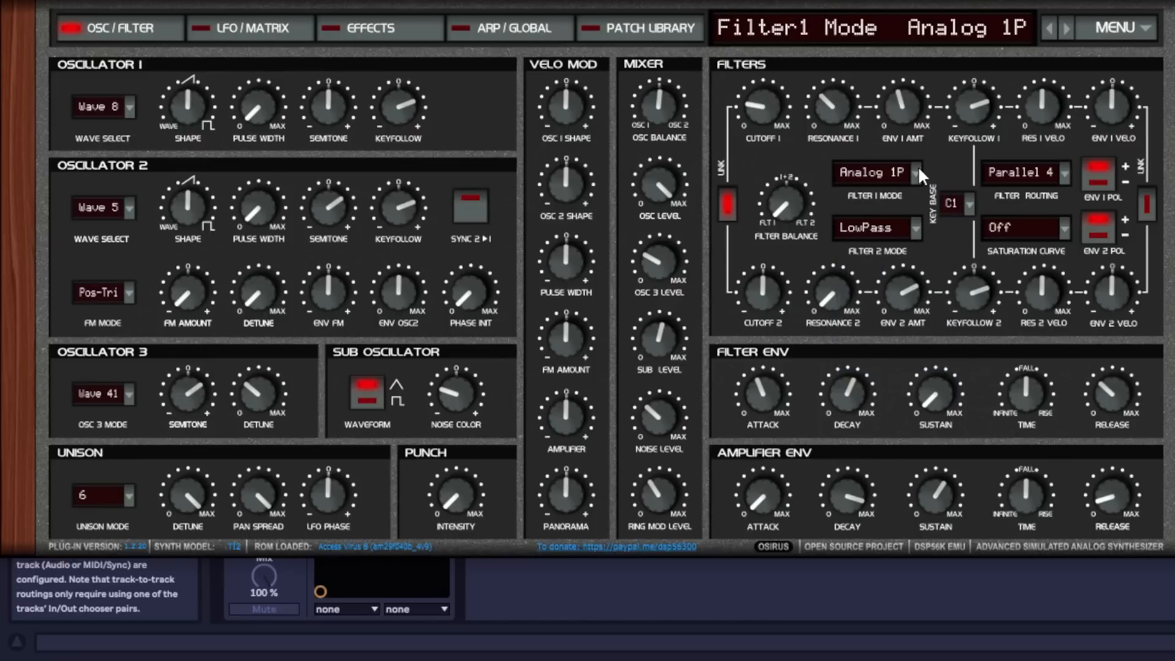
left_click(918, 172)
left_click(926, 305)
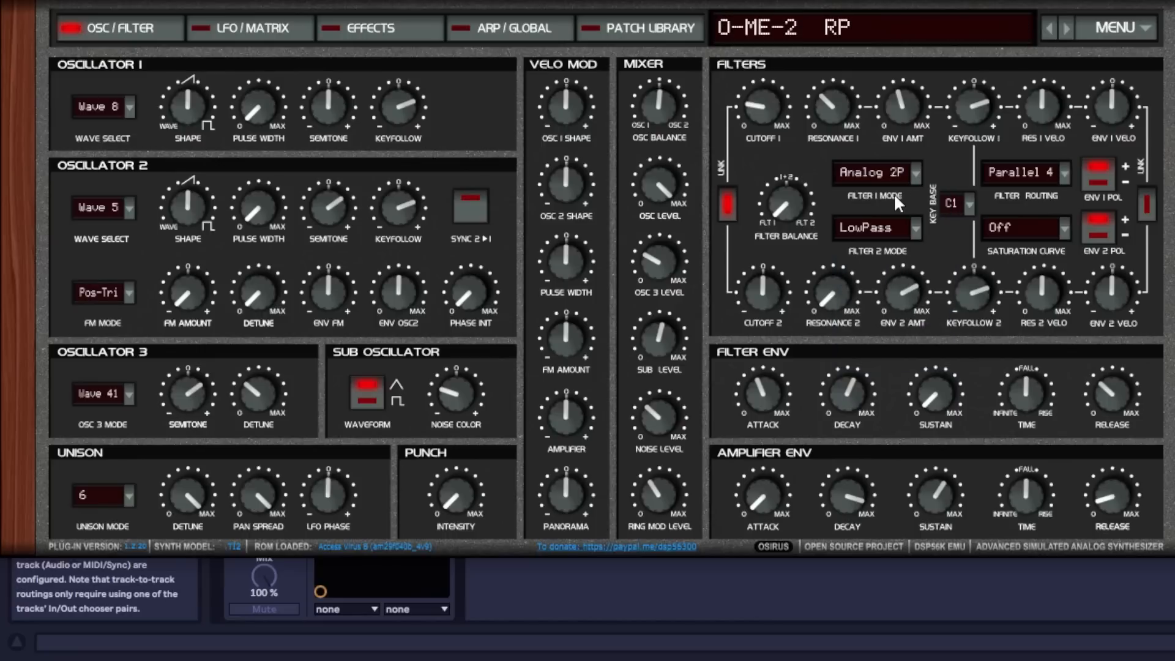
left_click(918, 169)
left_click(924, 329)
left_click(919, 169)
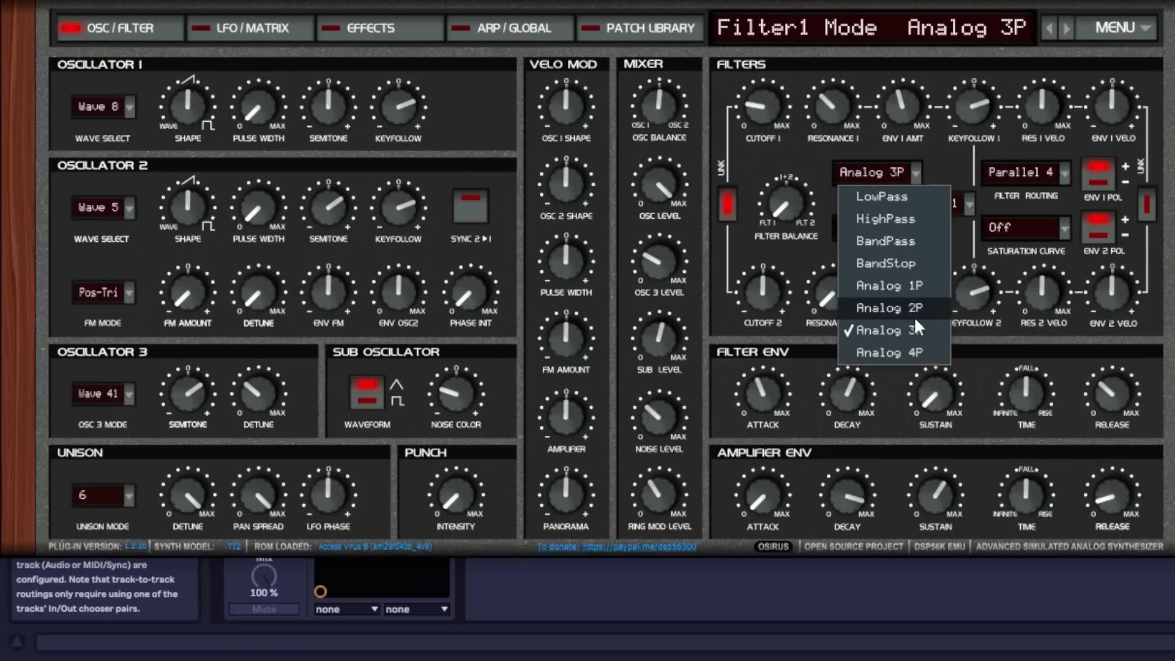
left_click(912, 351)
left_click(918, 175)
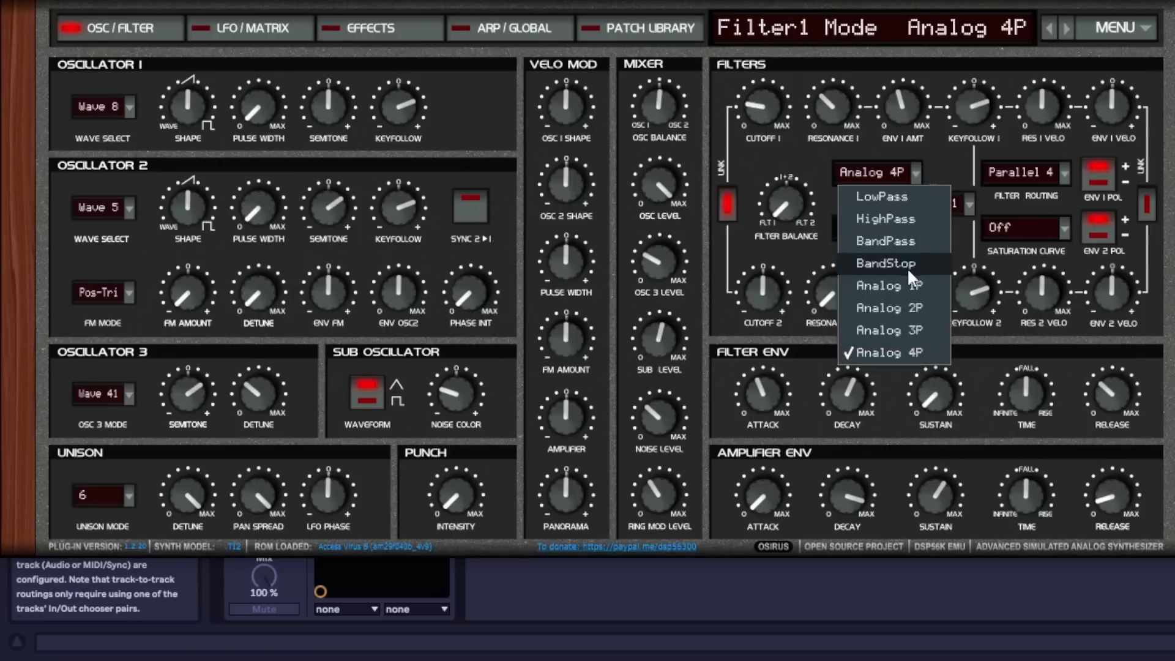
left_click(906, 195)
Step: Compare the Analog 1P and LowPass modes on Filter 1, finishing on Analog 1P
left_click(911, 170)
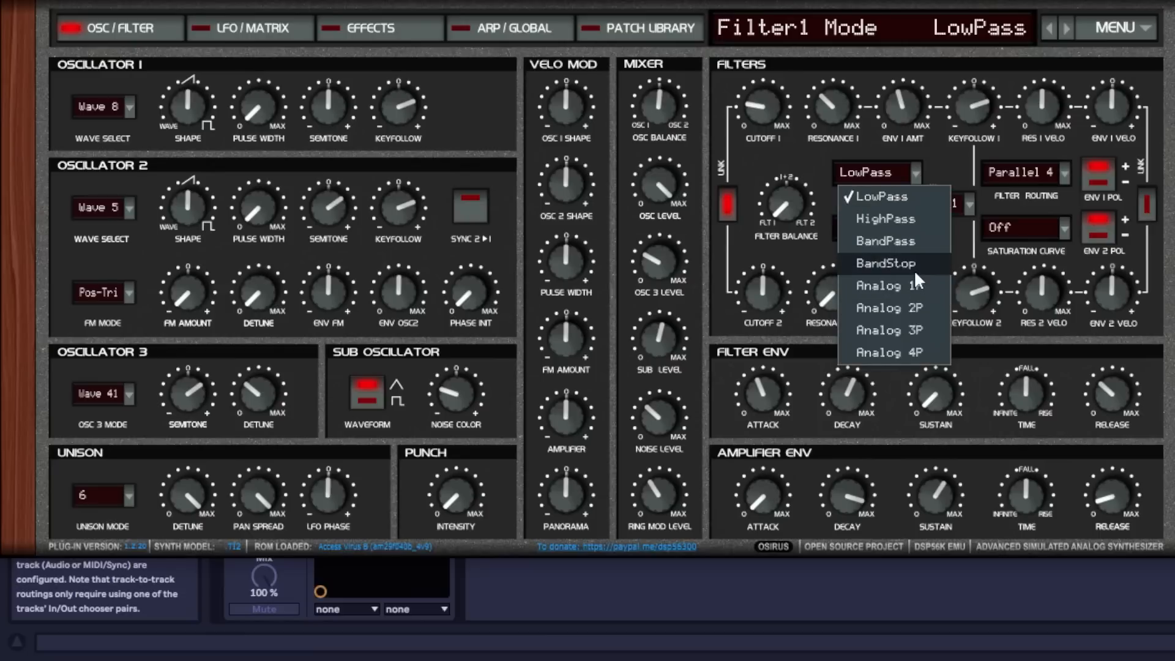
left_click(914, 283)
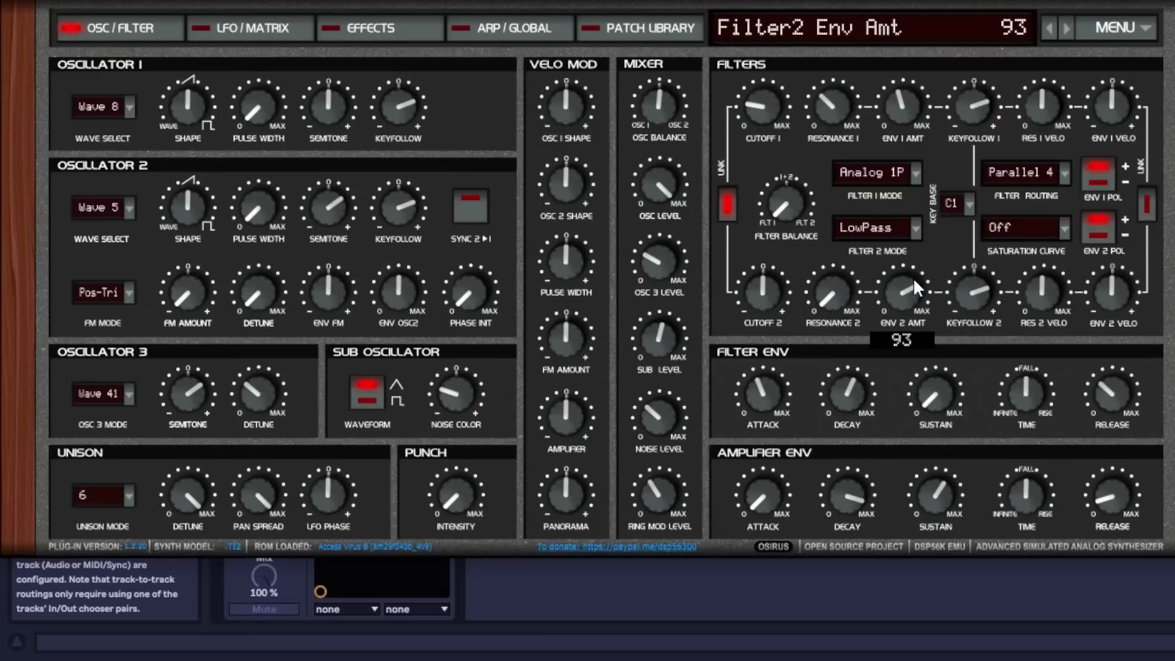
left_click(916, 171)
left_click(907, 199)
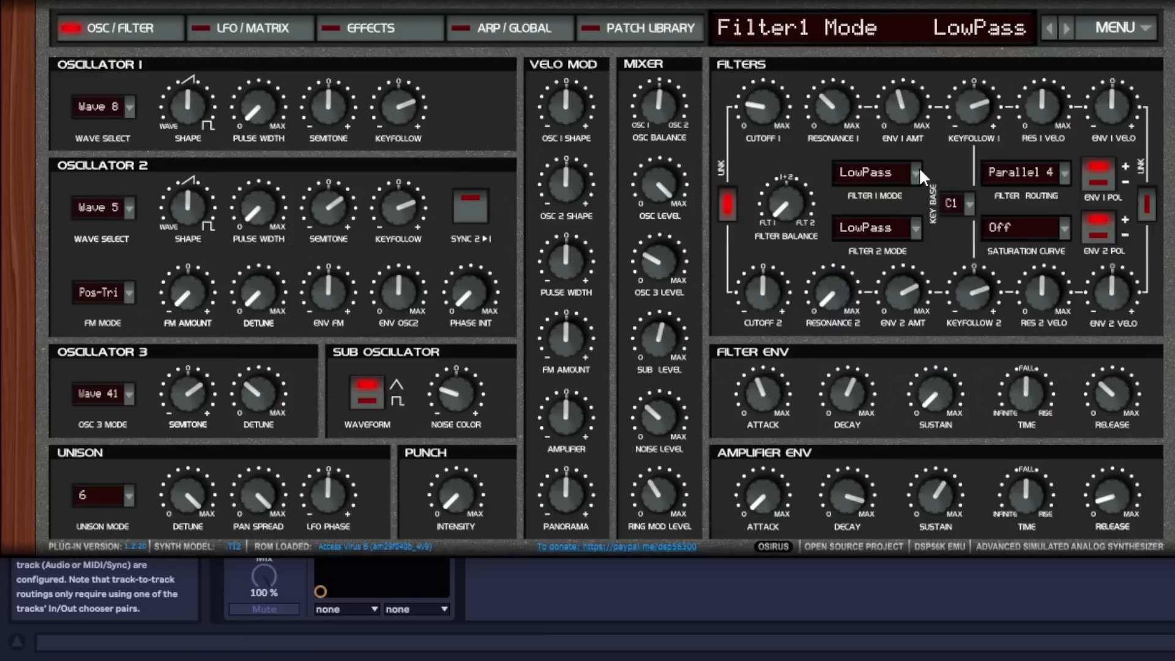
left_click(920, 168)
left_click(906, 282)
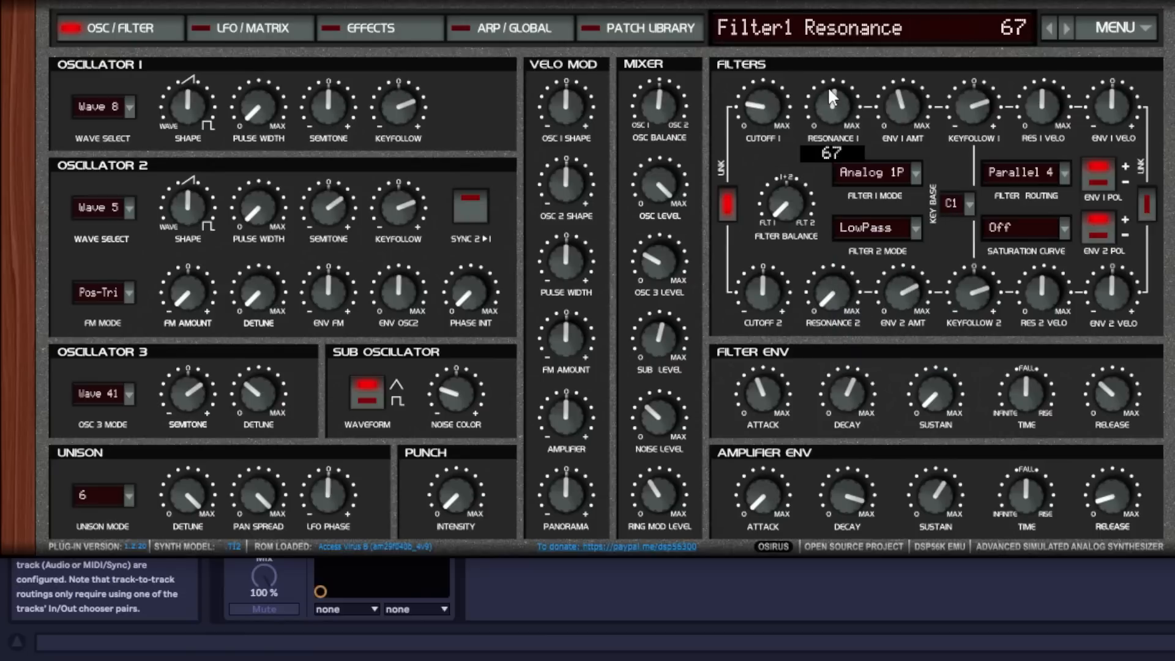
Step: Raise the Filter 1 resonance to slightly above half, switch Filter 1 to LowPass for comparison, and set it back to Analog 1P
scroll(827, 86, "up", 1)
left_click(916, 172)
left_click(915, 196)
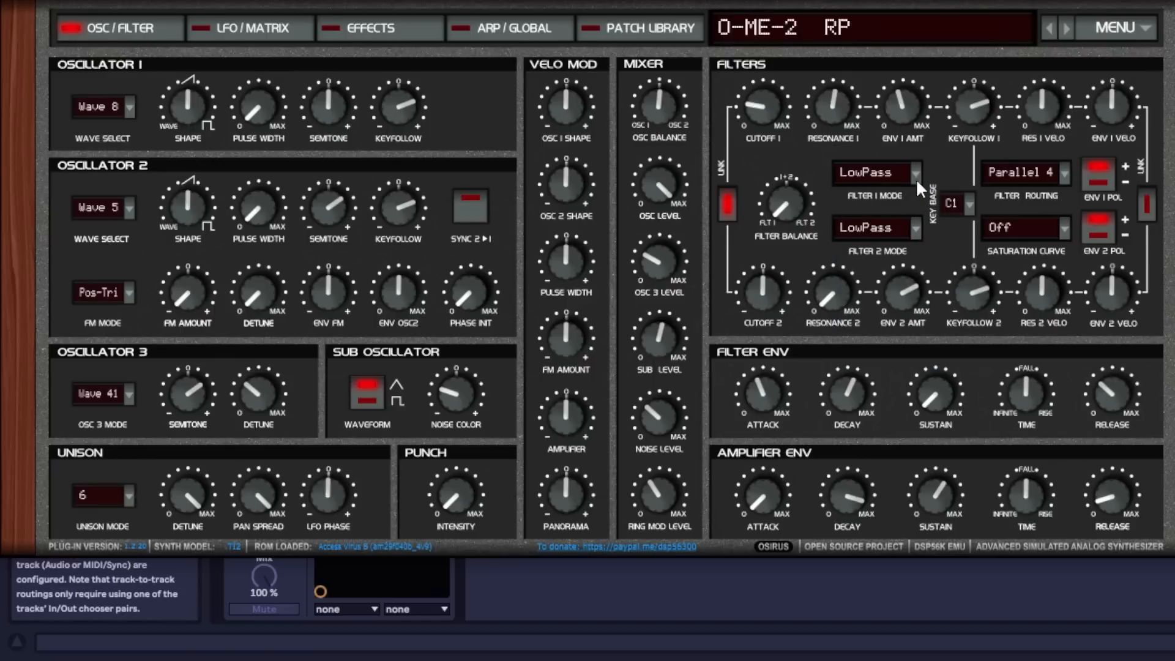
left_click(915, 172)
left_click(921, 280)
Step: Reduce the Filter 1 resonance to a little below half and raise the Filter 1 cutoff slightly
left_click_drag(845, 107, 842, 120)
left_click_drag(768, 109, 768, 106)
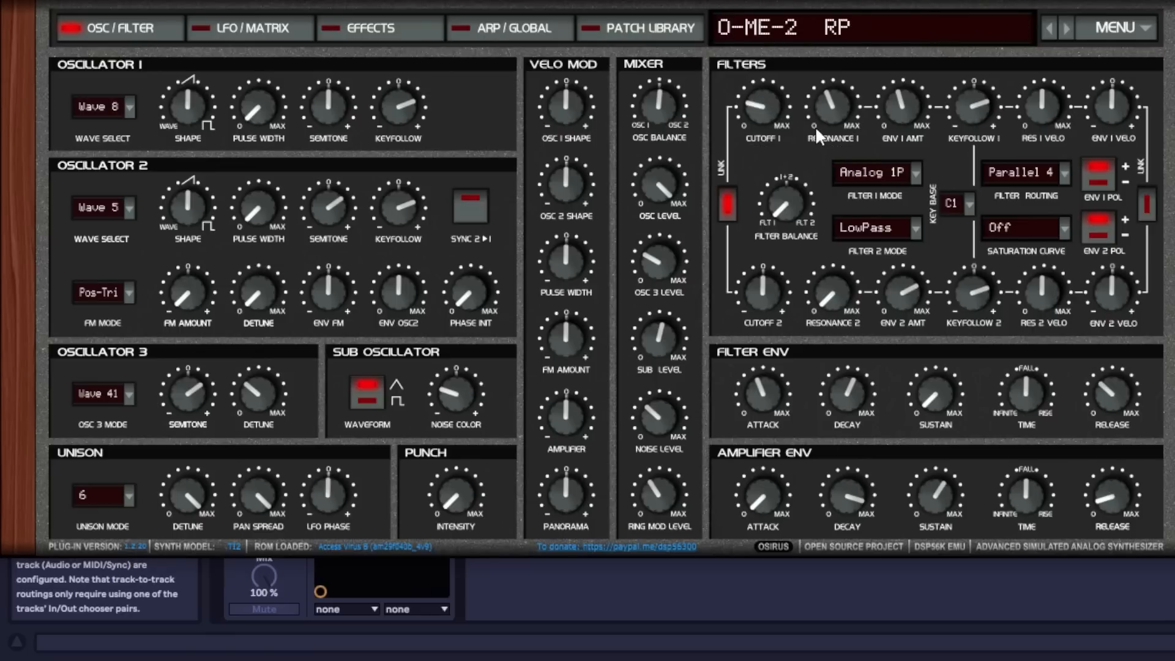
mouse_move(819, 123)
Step: Try the Light, Soft, Middle and Hard saturation curves in turn
left_click(1066, 230)
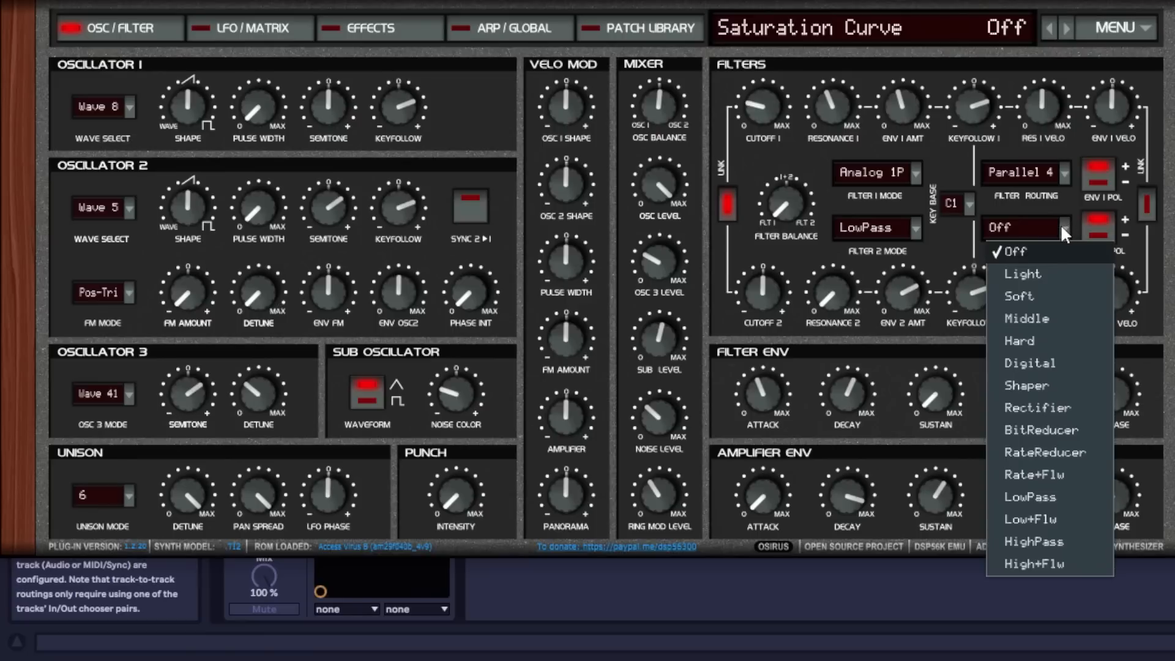
left_click(1043, 272)
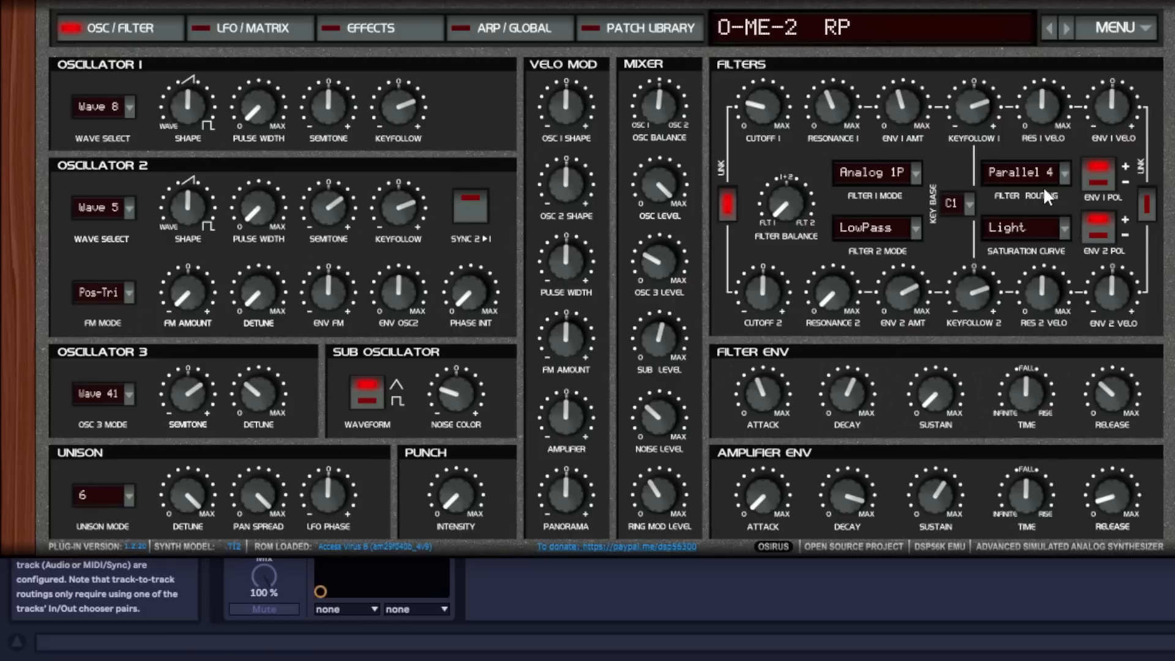
left_click(1060, 224)
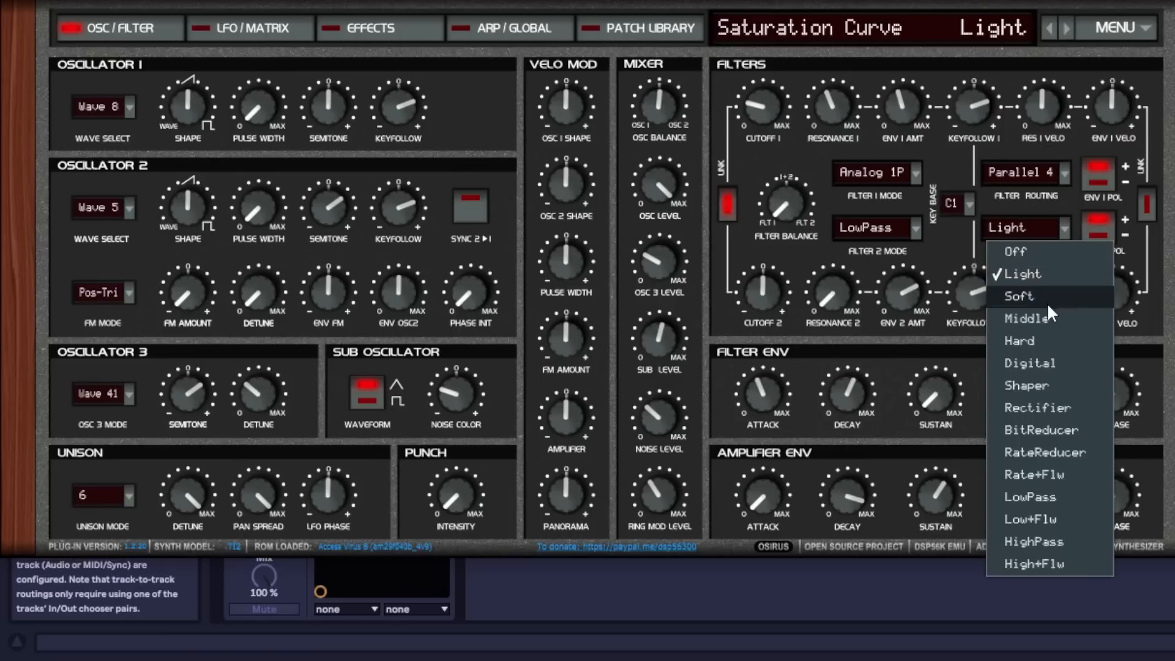
left_click(1048, 296)
left_click(1064, 236)
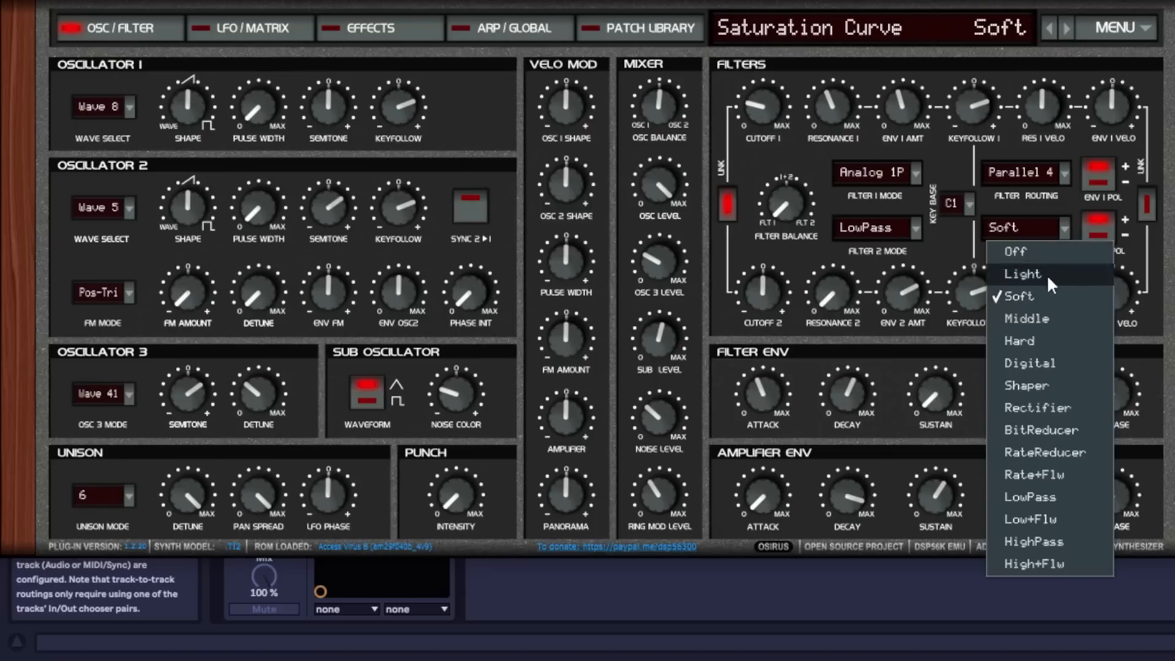
left_click(1042, 319)
left_click(1063, 233)
left_click(1037, 340)
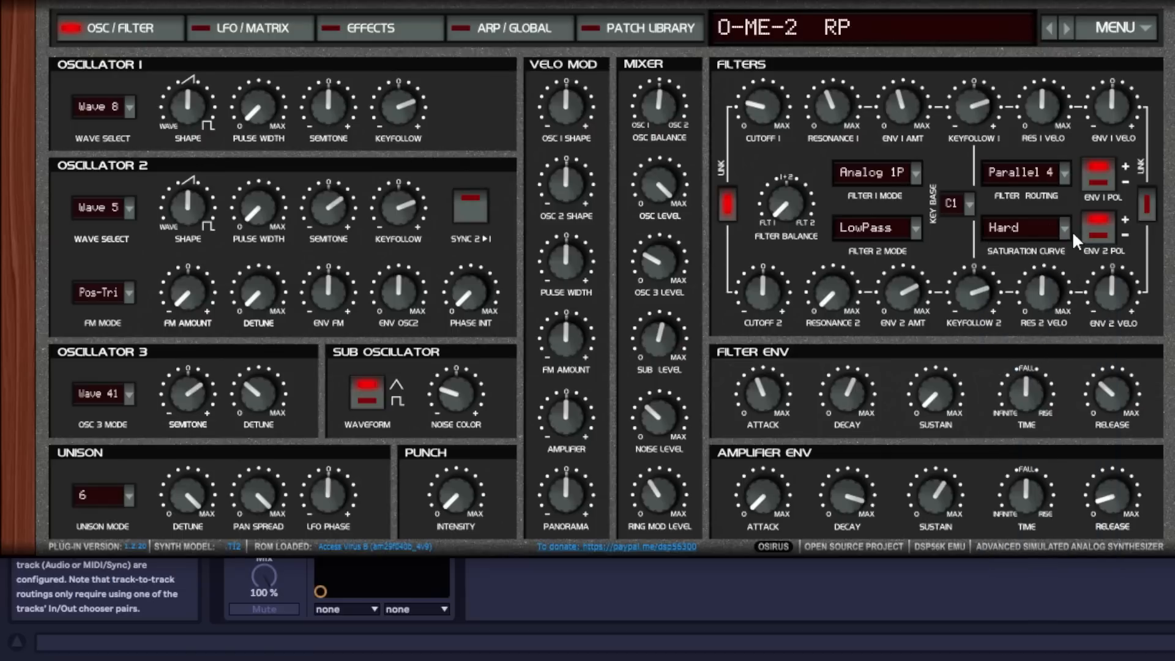
Step: Try the Digital, Shaper and Rectifier saturation curves in turn
left_click(1066, 229)
left_click(1031, 363)
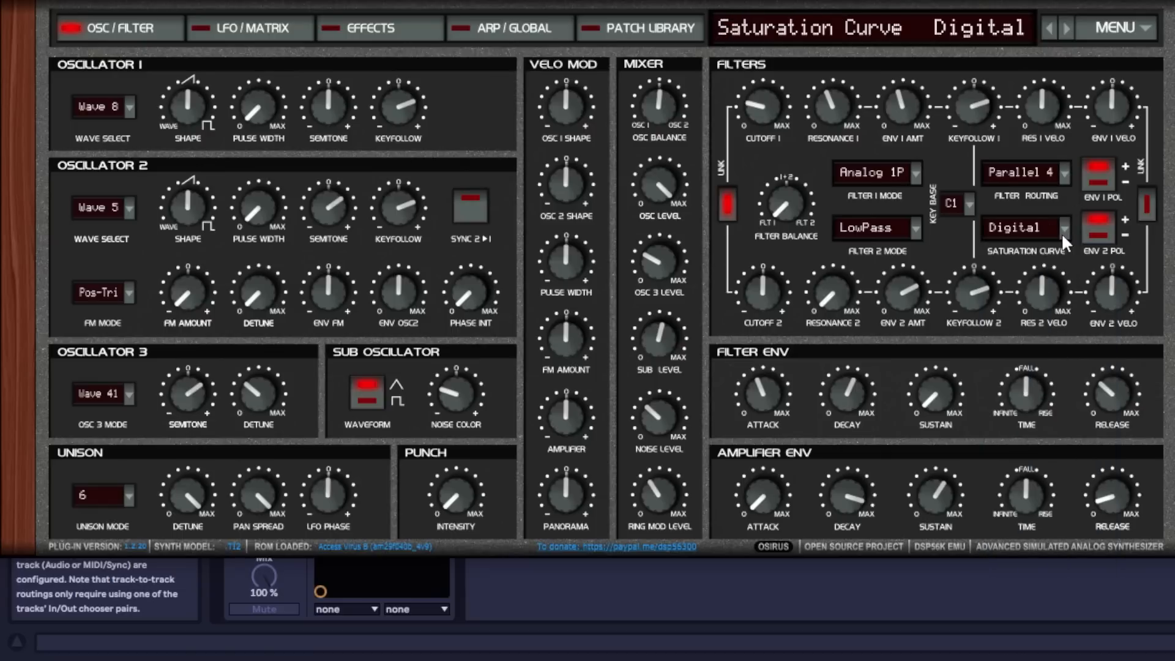
left_click(1063, 232)
left_click(1035, 385)
left_click(1065, 233)
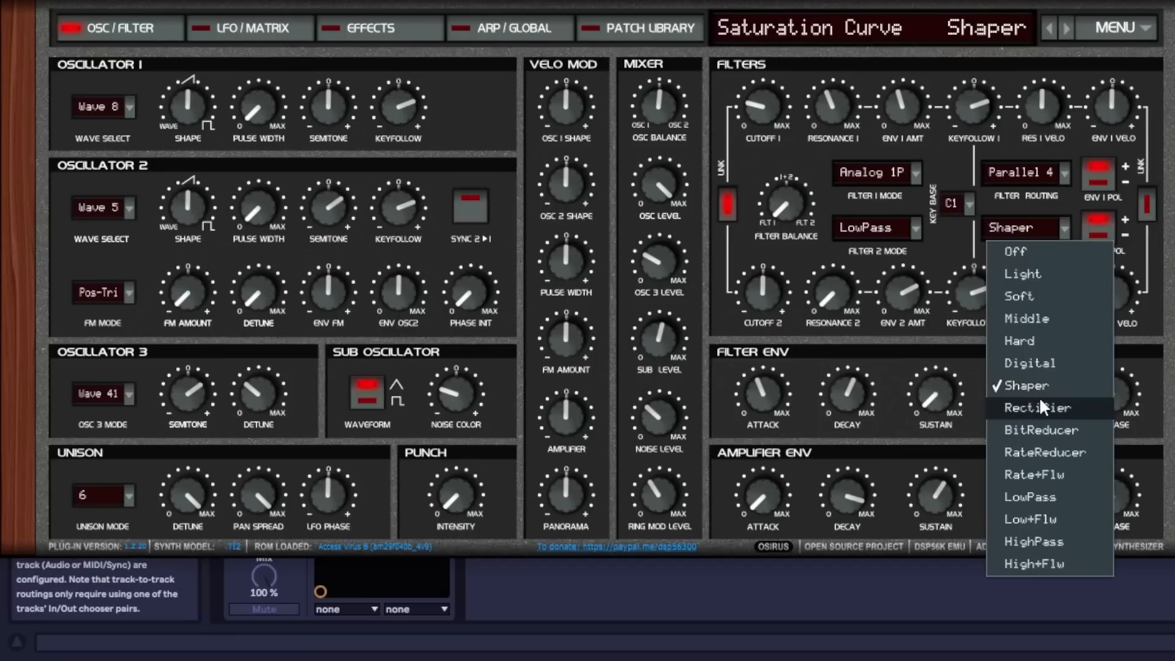
left_click(1040, 393)
left_click(1062, 229)
left_click(1052, 408)
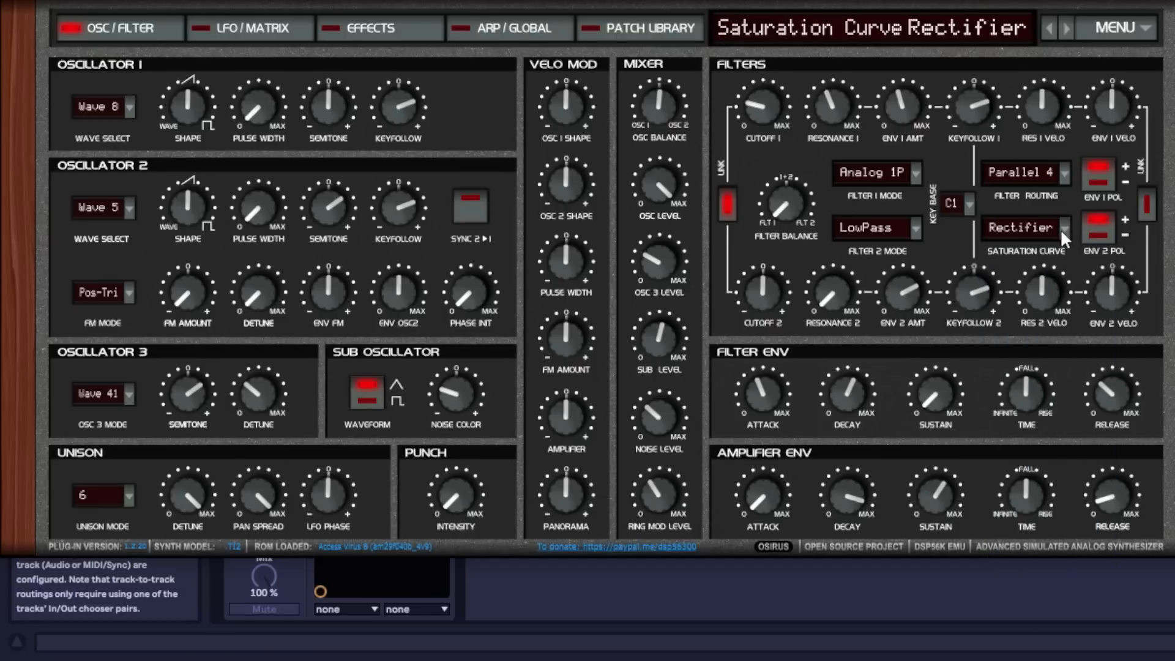
Step: Keep the filter routing on Parallel 4 and try the BitReducer, RateReducer and Rate+Flw saturation curves
left_click(1064, 177)
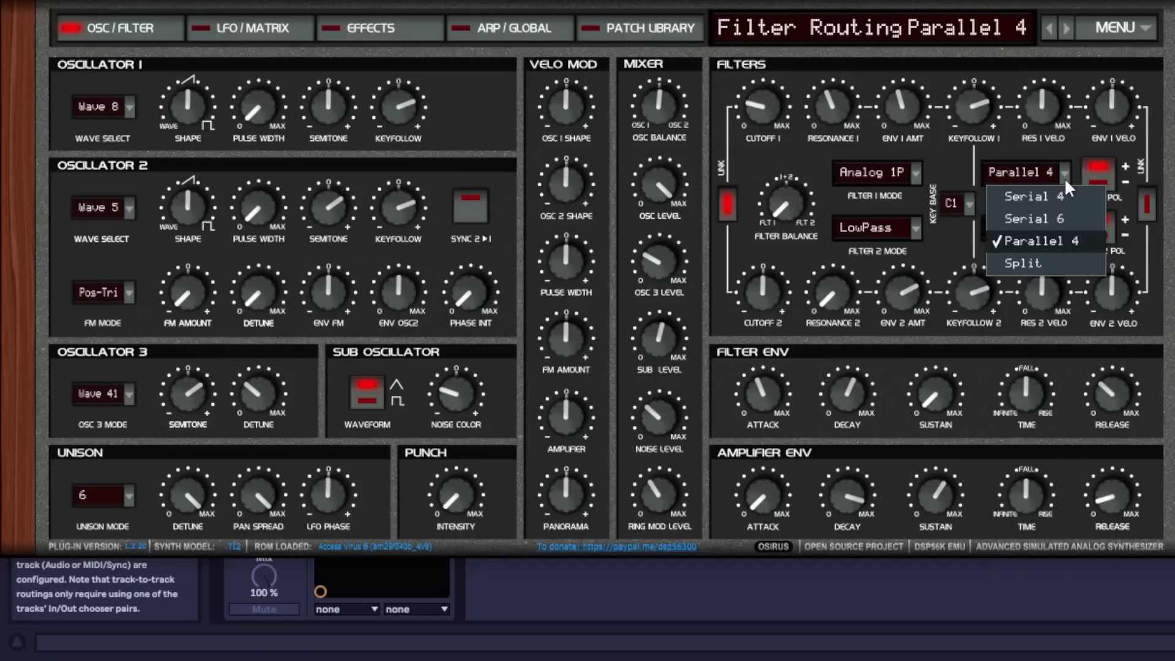
left_click(1048, 242)
left_click(1059, 232)
left_click(1049, 430)
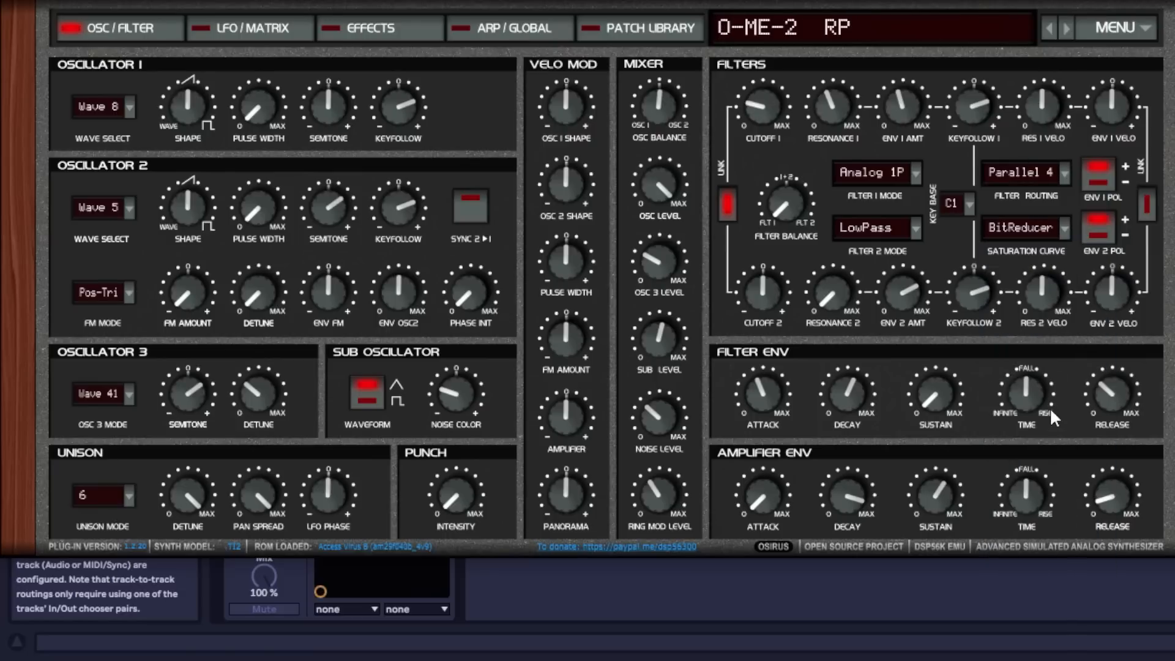
left_click(1068, 224)
left_click(1048, 452)
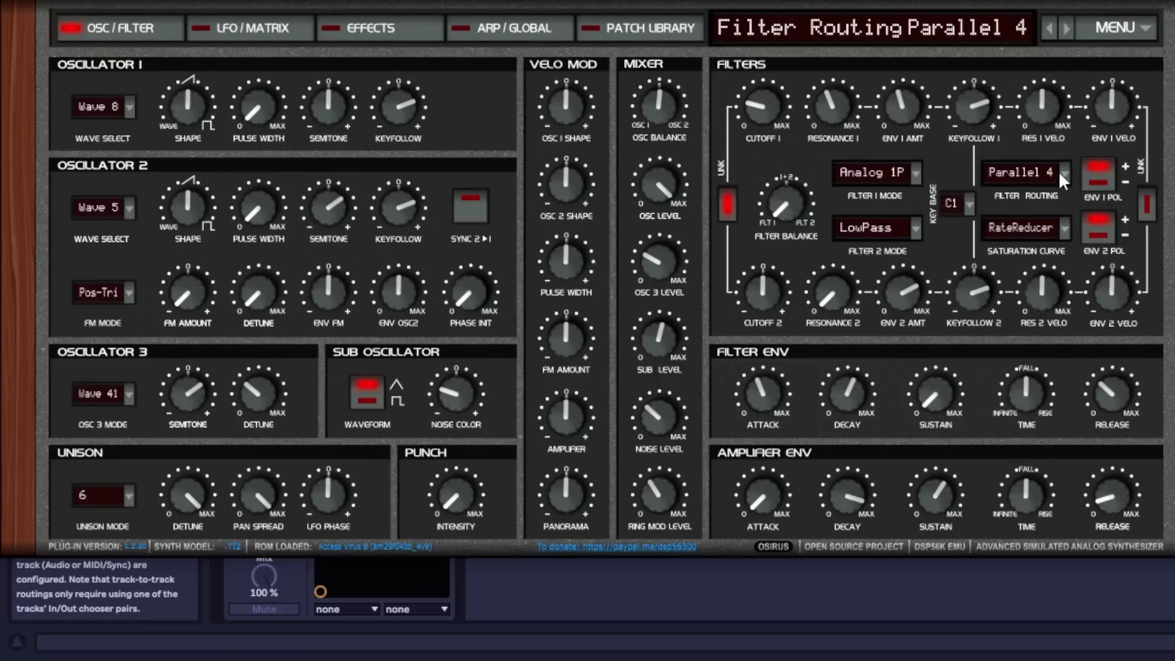
left_click(1061, 229)
left_click(1081, 478)
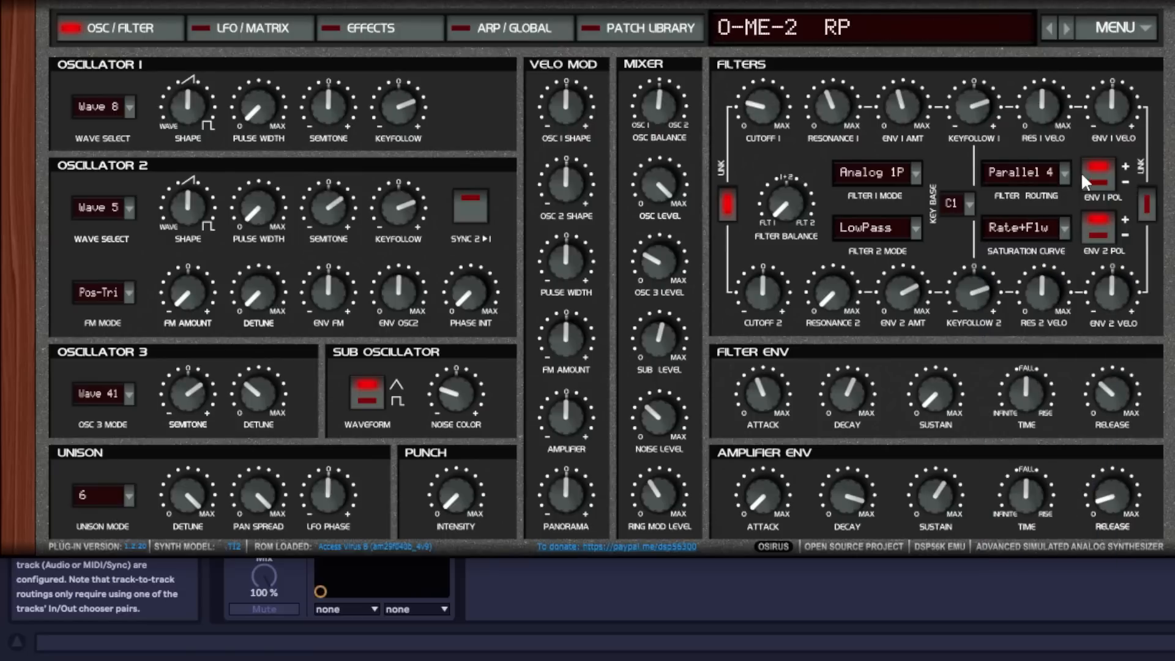
Step: Try the LowPass saturation curve before setting the saturation curve to Light
left_click(1065, 229)
left_click(1060, 490)
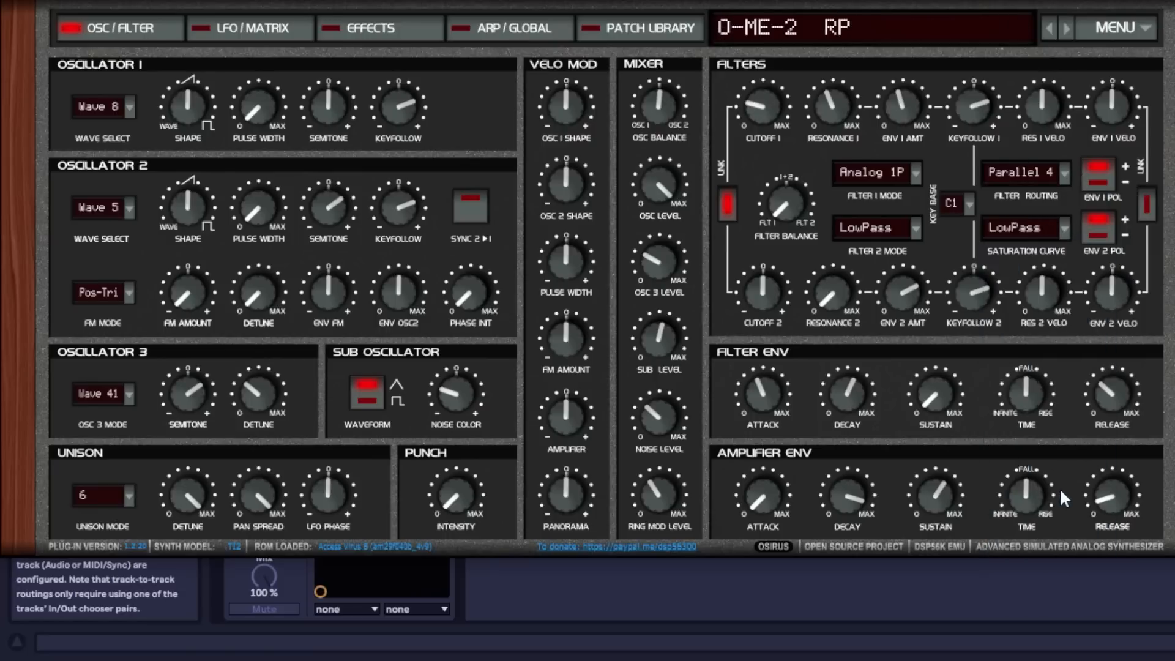
left_click(1061, 227)
left_click(1050, 262)
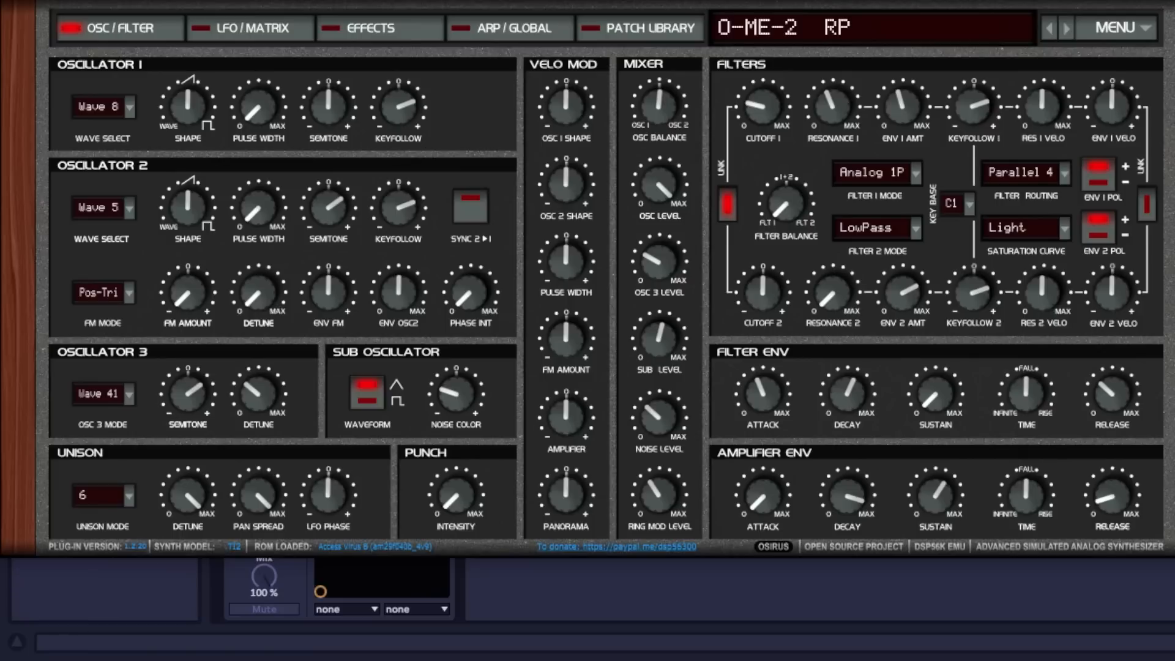
Step: Raise the Filter 1 cutoff to about a third and keep the filter balance fully on Filter 1 at -64
left_click_drag(775, 91, 773, 81)
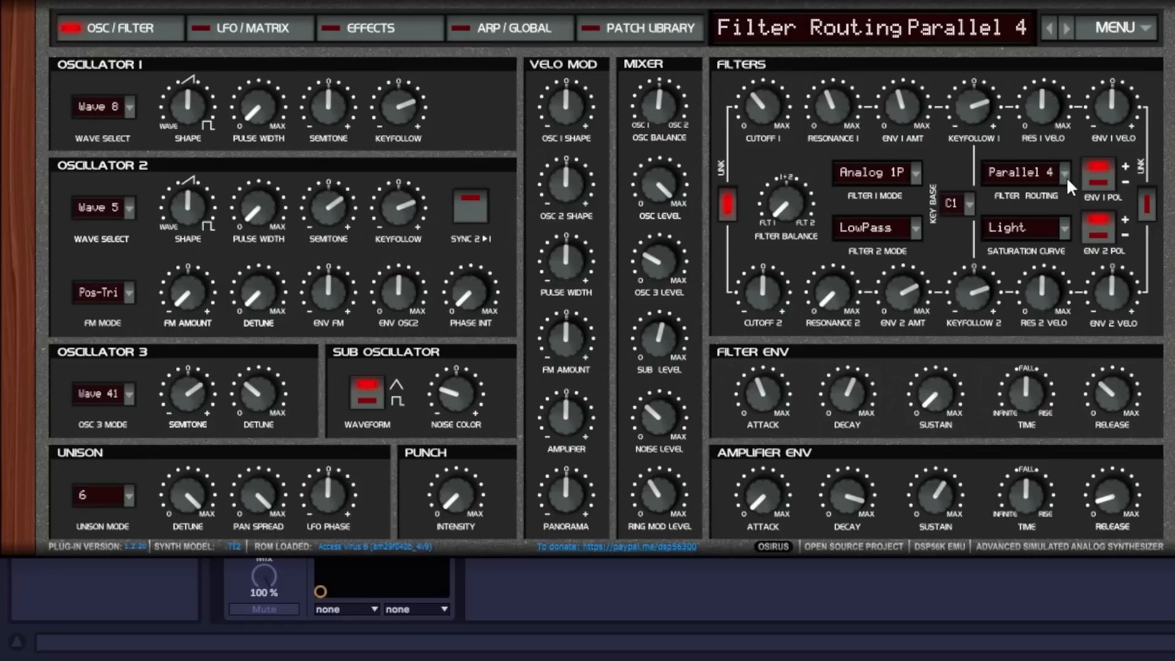
mouse_move(794, 212)
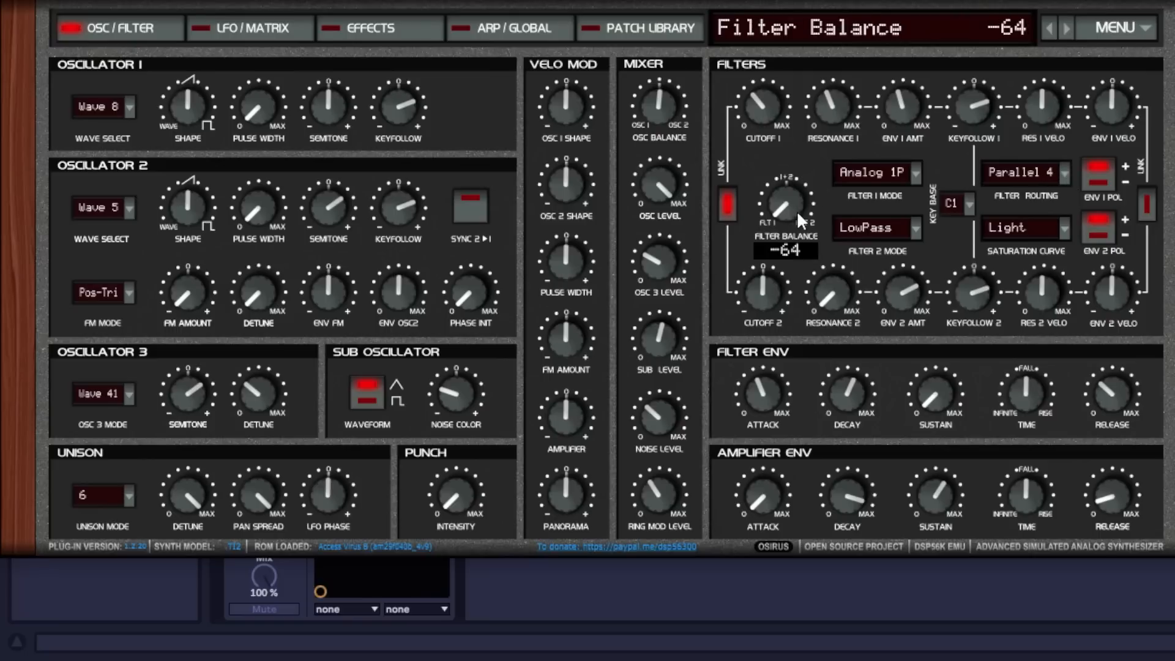
left_click_drag(796, 211, 776, 309)
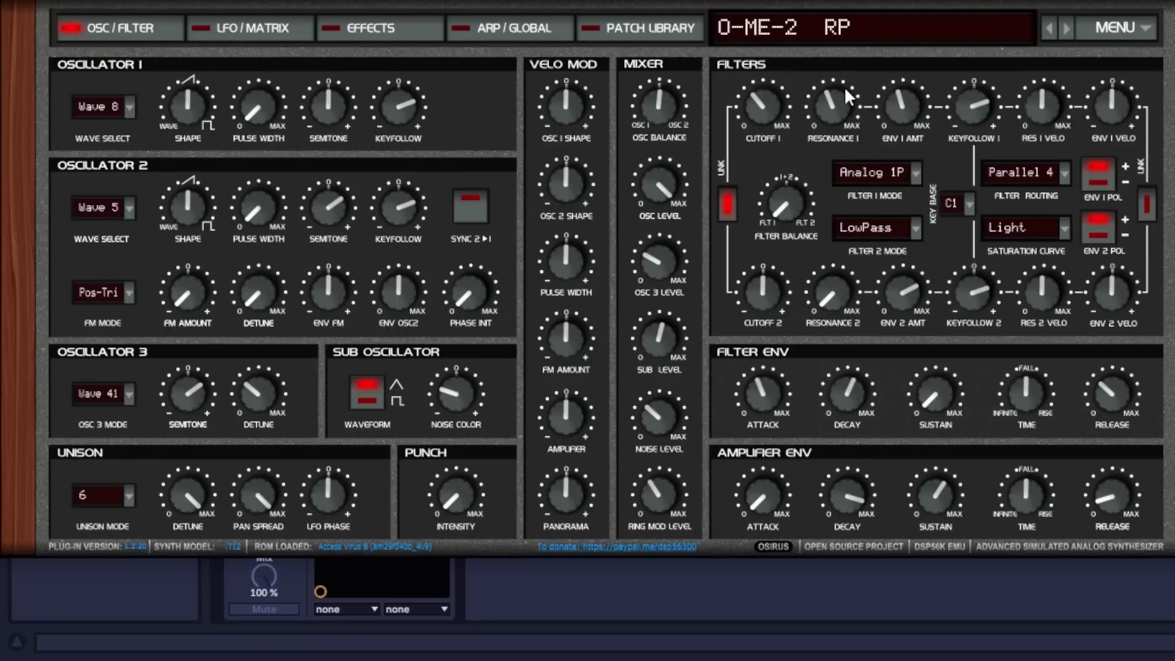
Step: Turn the filter balance fully to Filter 2 and lower the Filter 2 cutoff in LowPass mode
mouse_move(775, 202)
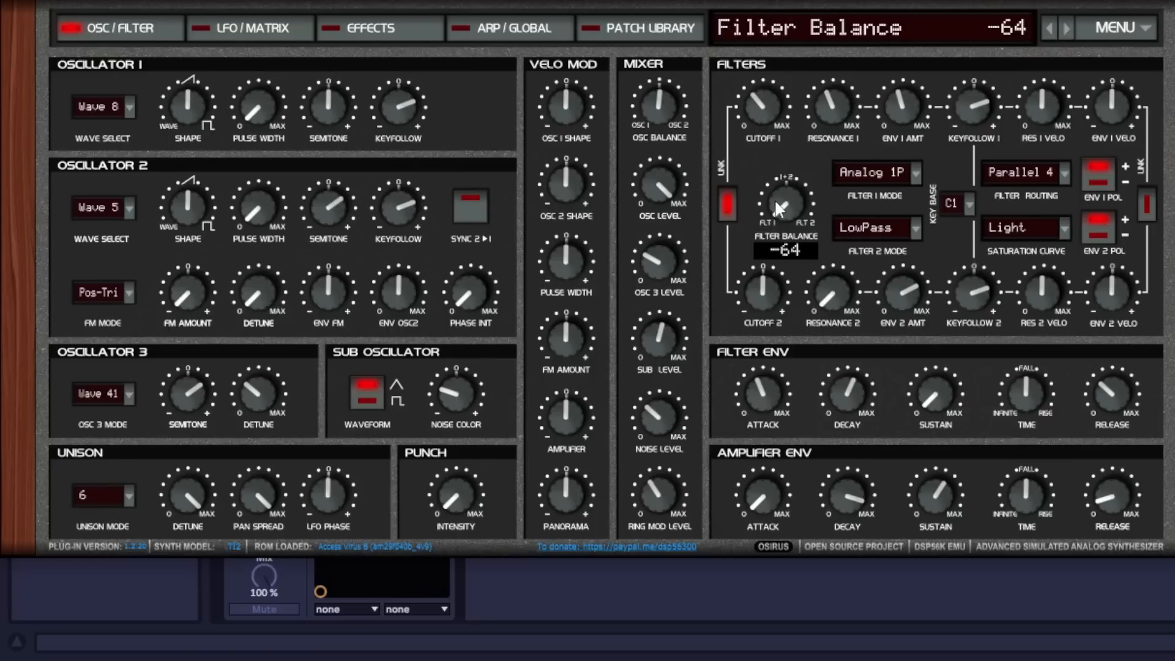
left_click_drag(794, 210, 758, 38)
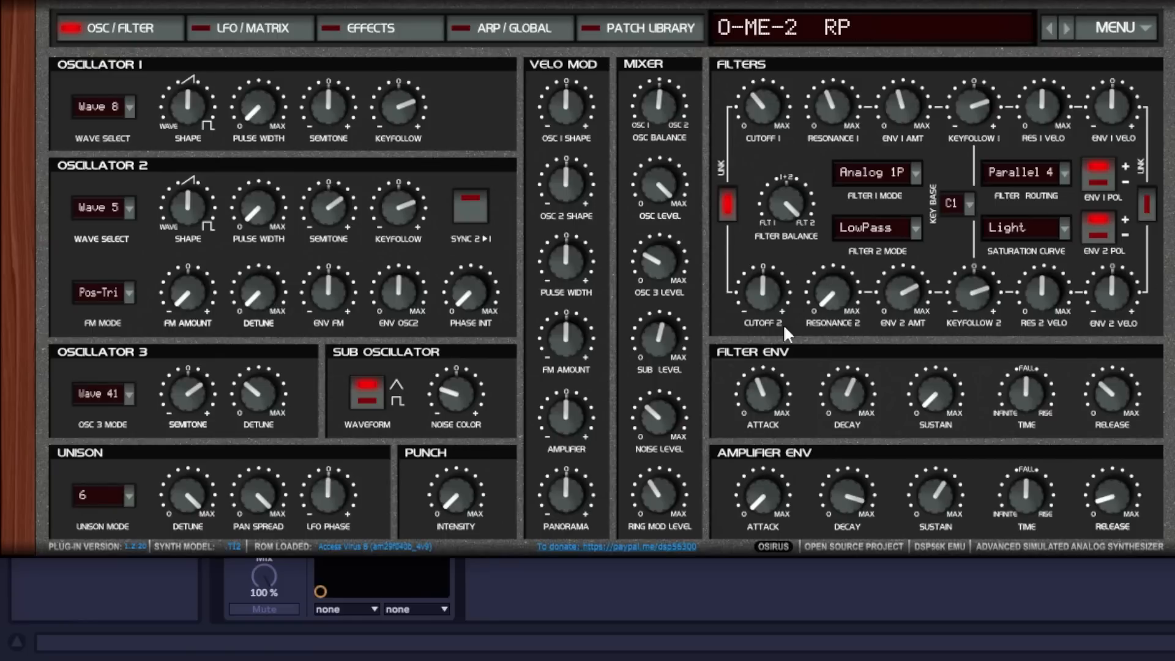
mouse_move(783, 325)
left_mouse_down()
mouse_move(765, 238)
mouse_move(770, 317)
left_mouse_up()
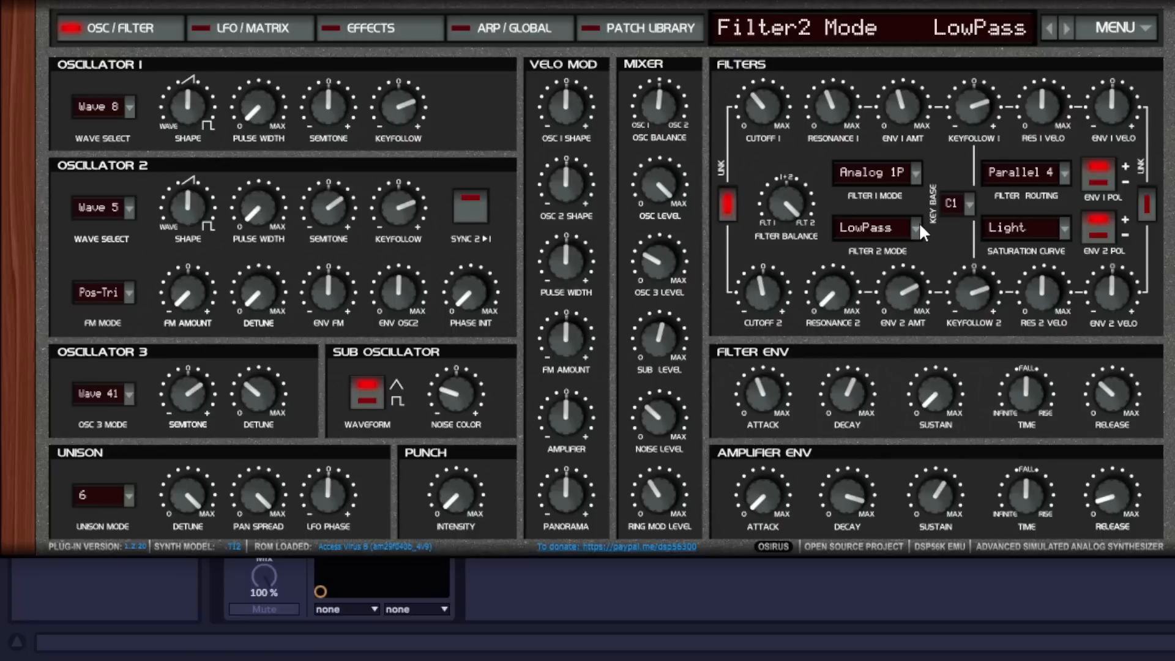
Step: Try HighPass with a cutoff sweep on Filter 2 before switching its mode to BandPass and adjusting the cutoff
left_click(920, 226)
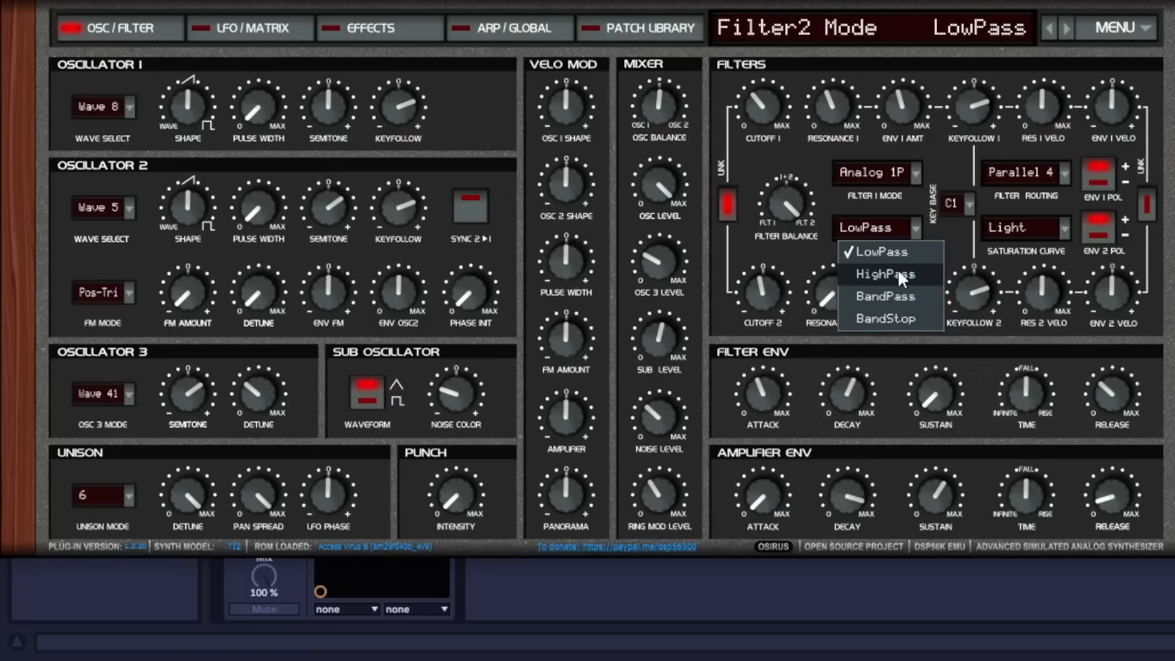
left_click(898, 274)
left_click_drag(785, 308, 742, 293)
left_click(908, 225)
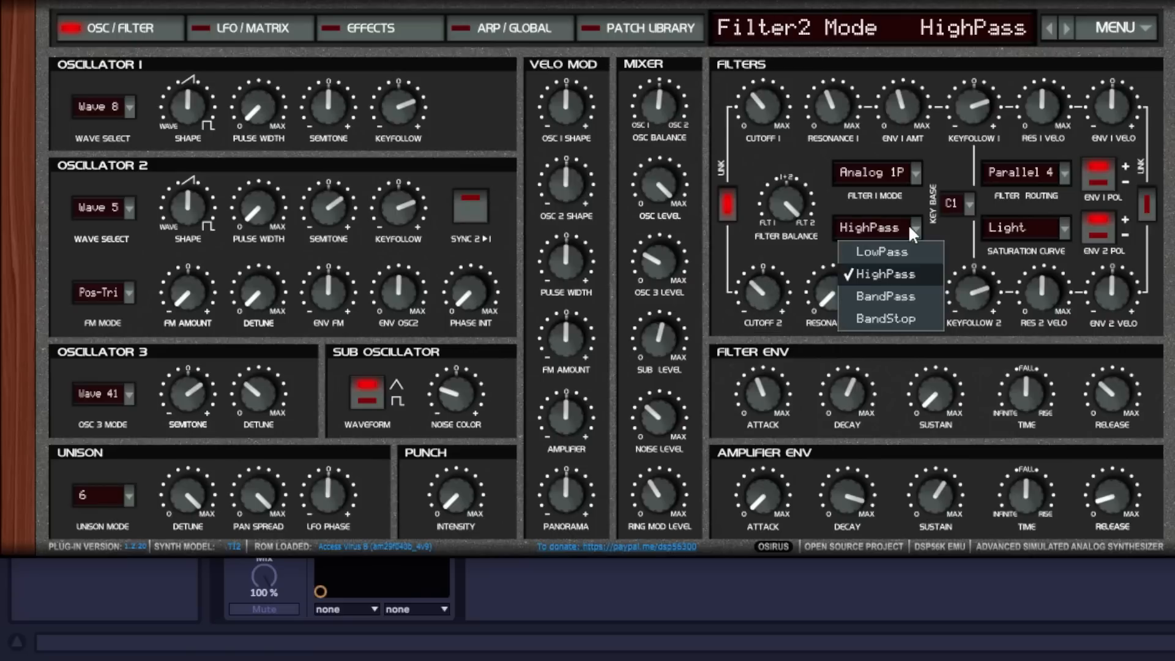
left_click(897, 293)
mouse_move(768, 294)
left_mouse_down()
mouse_move(765, 264)
mouse_move(766, 288)
left_mouse_up()
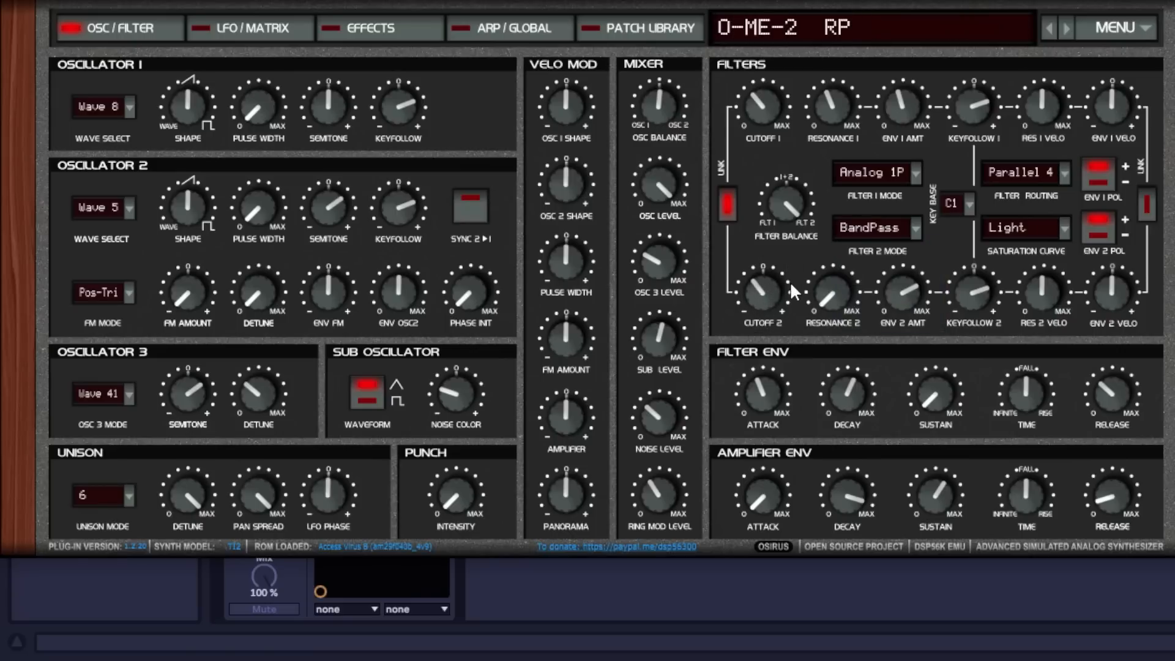
Step: Raise Filter 2's resonance slightly, reduce its envelope amount to just below centre and raise its cutoff to about three quarters
mouse_move(844, 310)
left_click_drag(840, 303, 836, 254)
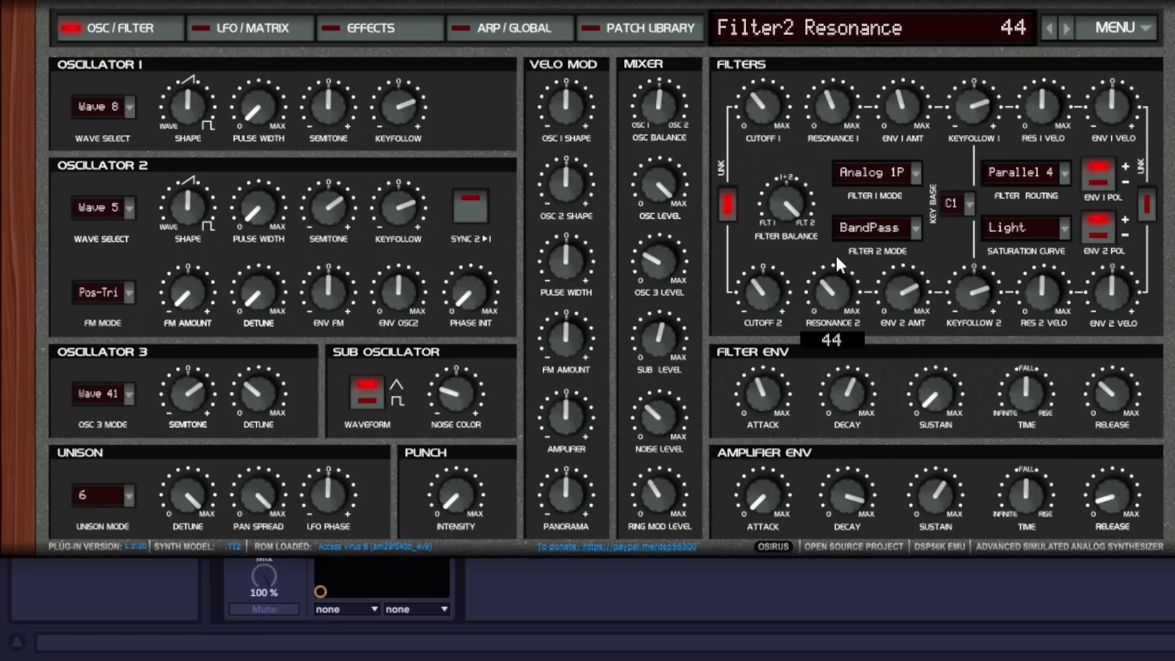
mouse_move(916, 296)
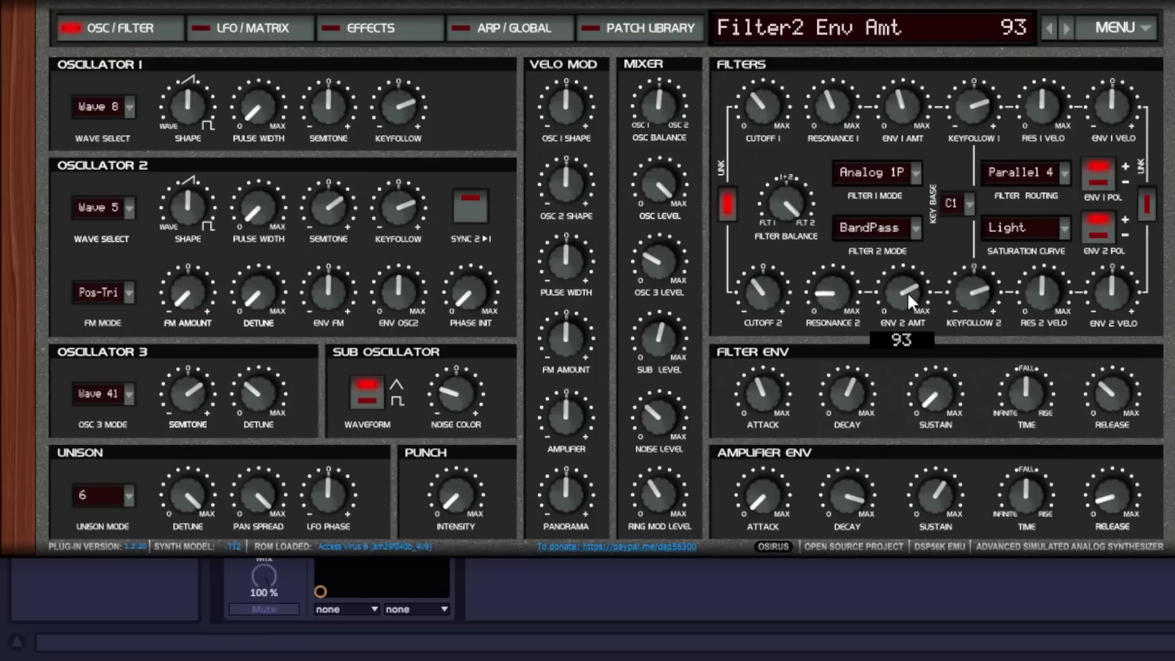
scroll(905, 292, "down", 1)
mouse_move(759, 294)
left_click_drag(902, 289, 881, 315)
mouse_move(780, 297)
left_click_drag(780, 297, 769, 242)
Step: Sweep the filter balance between Filter 1 and Filter 2, leaving it near the Filter 1 side
mouse_move(959, 311)
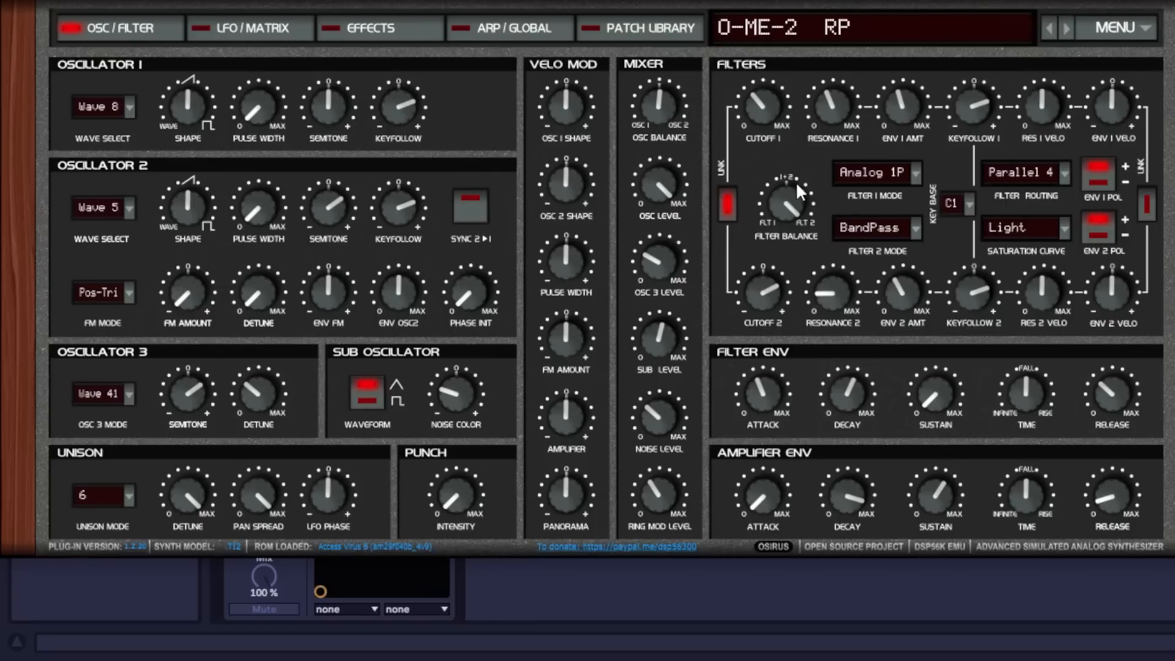
mouse_move(792, 194)
left_click_drag(792, 192, 793, 302)
left_click_drag(811, 216, 796, 170)
left_click_drag(797, 172, 804, 240)
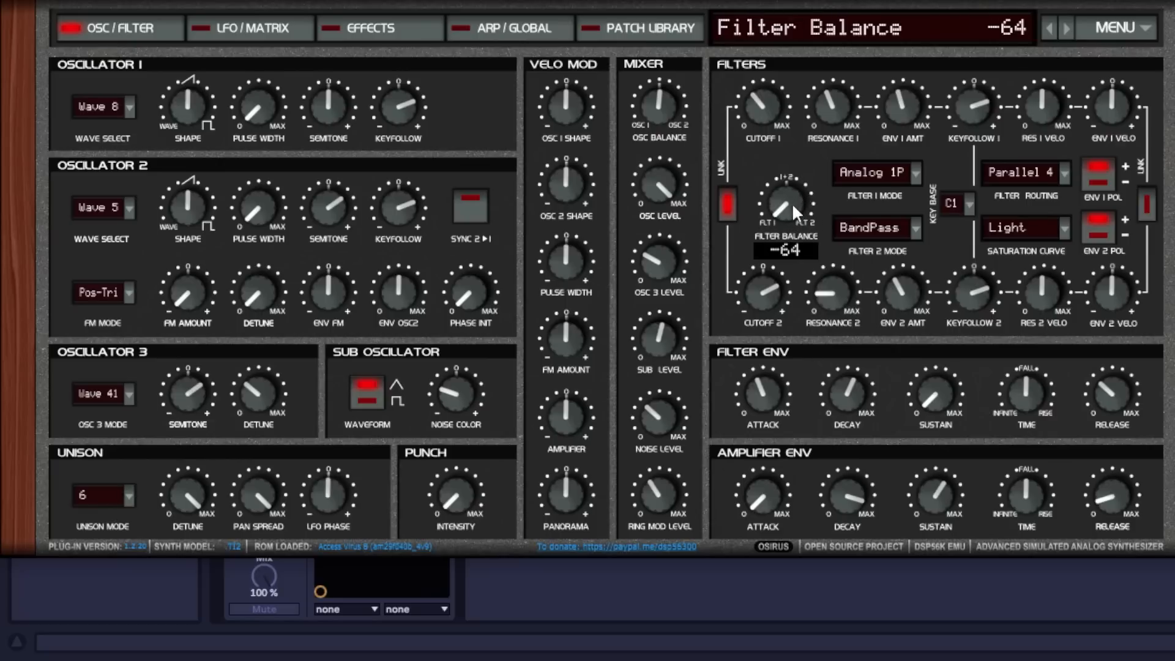
mouse_move(789, 202)
left_mouse_down()
mouse_move(783, 139)
mouse_move(793, 232)
mouse_move(786, 187)
mouse_move(789, 203)
left_mouse_up()
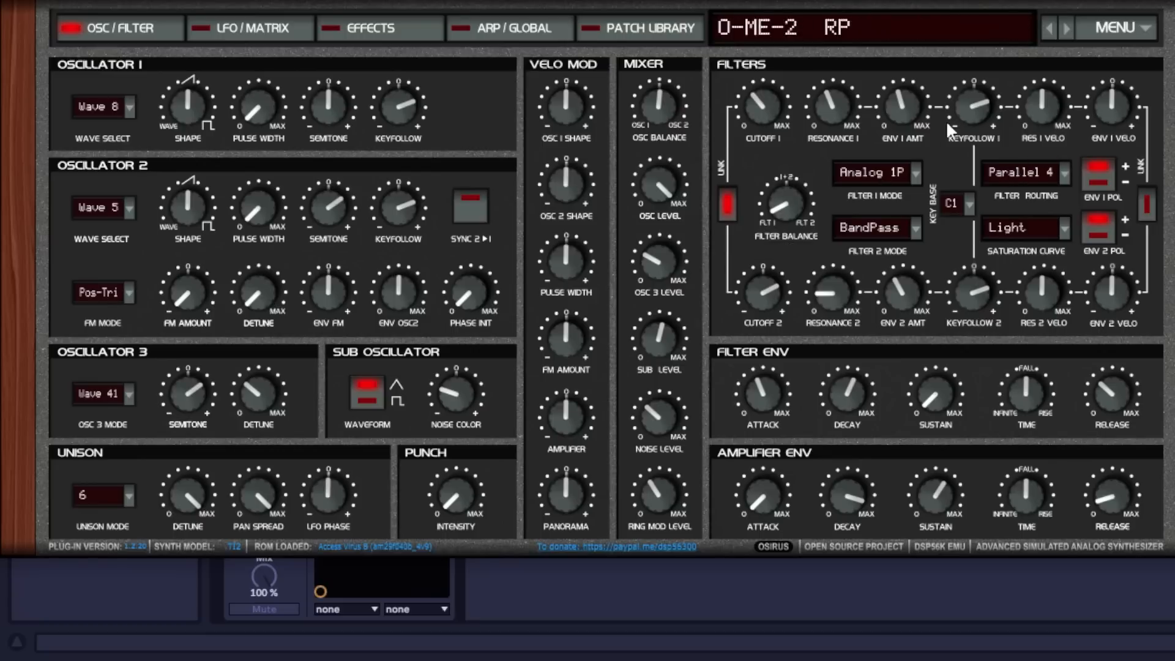
Step: Try the Serial 4 filter routing with the filter balance turned fully to Filter 2
left_click(1066, 171)
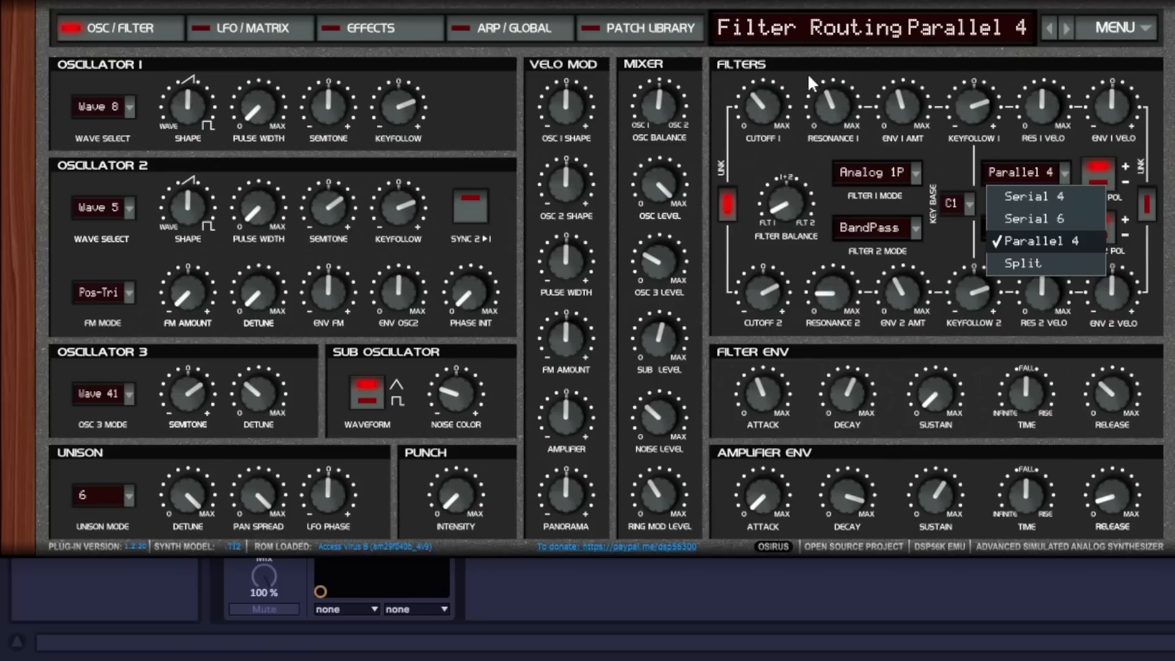
left_click(1063, 195)
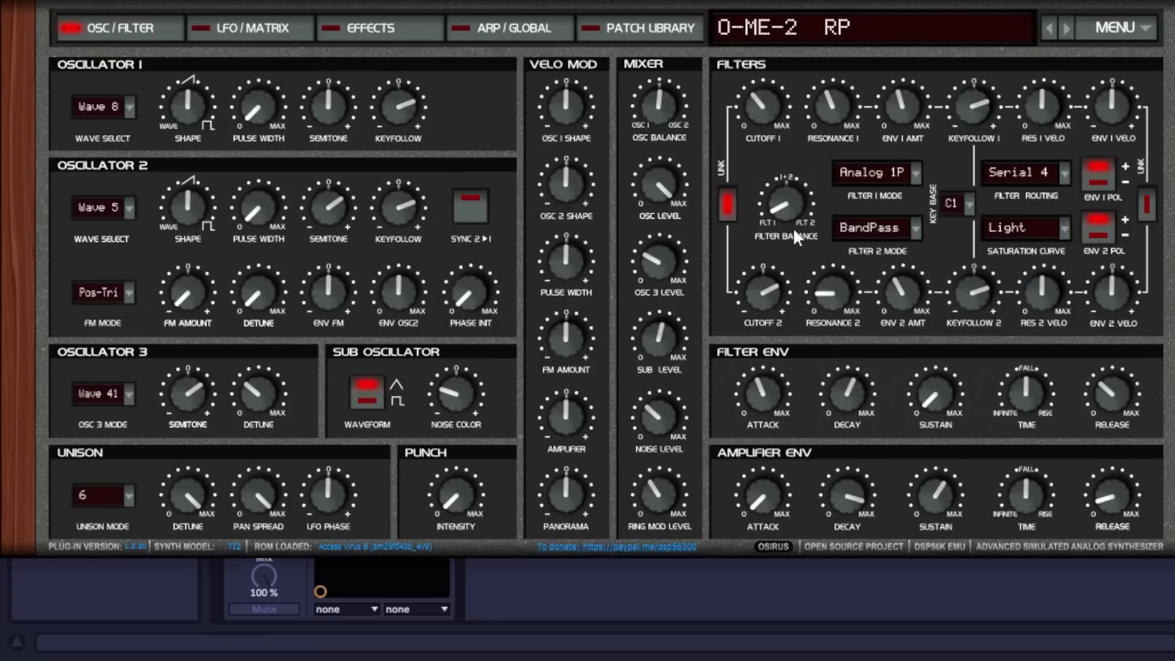
left_click_drag(792, 227, 787, 61)
Step: Sweep both filter cutoffs in Serial 4 routing, leaving cutoff 1 at about a quarter and cutoff 2 slightly higher
mouse_move(763, 109)
left_mouse_down()
mouse_move(764, 89)
mouse_move(770, 132)
mouse_move(765, 117)
left_mouse_up()
mouse_move(787, 221)
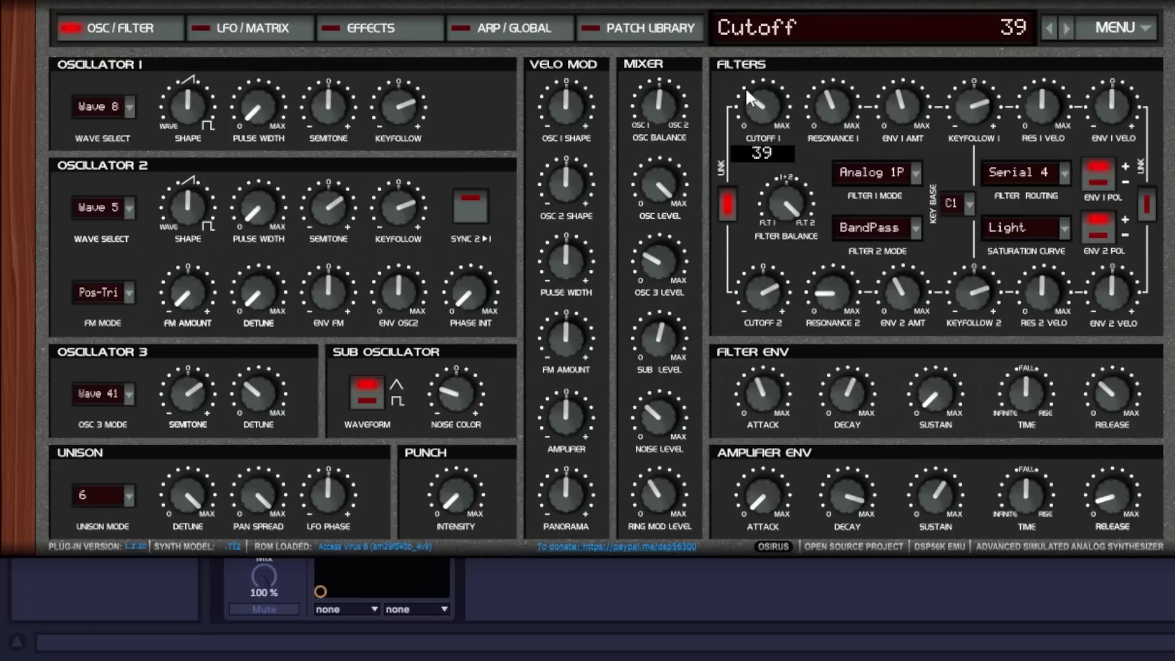
mouse_move(770, 295)
mouse_move(769, 295)
left_mouse_down()
mouse_move(769, 314)
mouse_move(766, 291)
left_mouse_up()
mouse_move(765, 97)
left_mouse_down()
mouse_move(764, 51)
mouse_move(770, 109)
left_mouse_up()
Step: Turn the filter balance from Filter 2 fully back to Filter 1 at -64
mouse_move(780, 199)
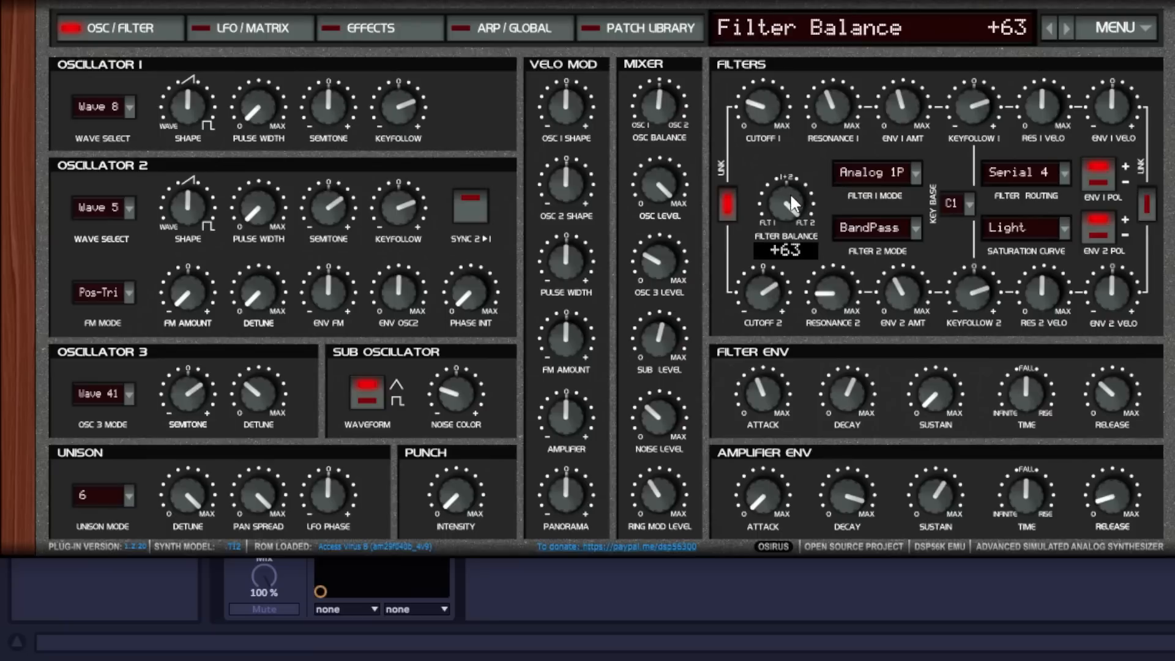
left_click_drag(792, 196, 788, 293)
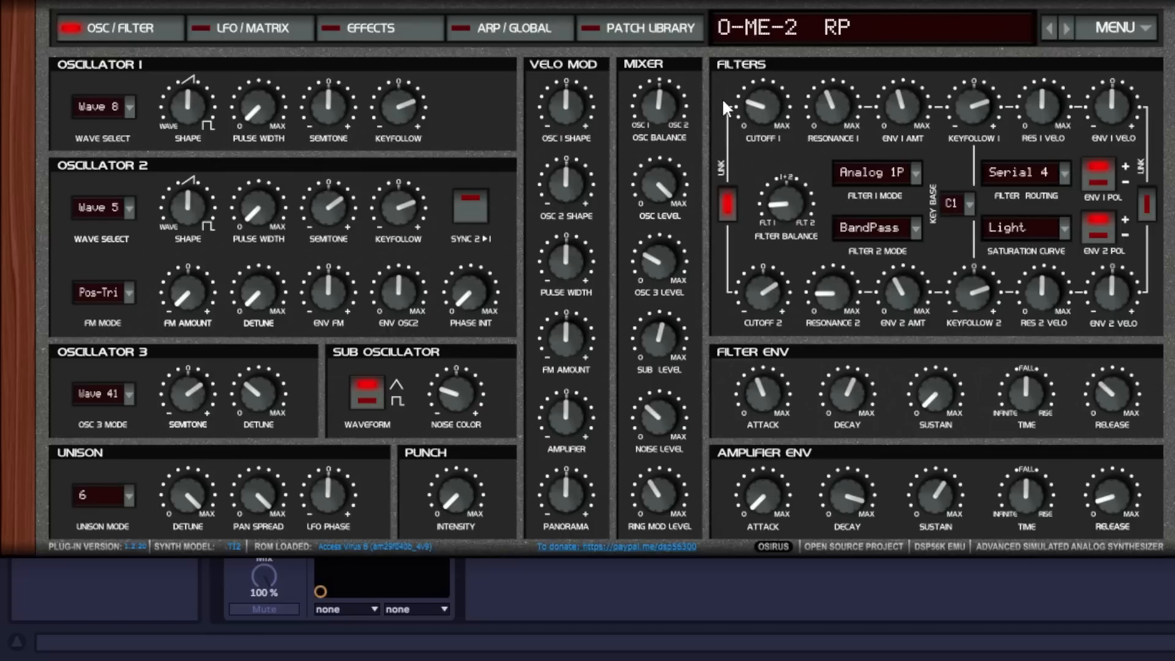
left_click_drag(789, 202, 764, 310)
Step: Set the filter routing to Parallel 4 and raise the Filter 1 cutoff to about a third
left_click(1066, 174)
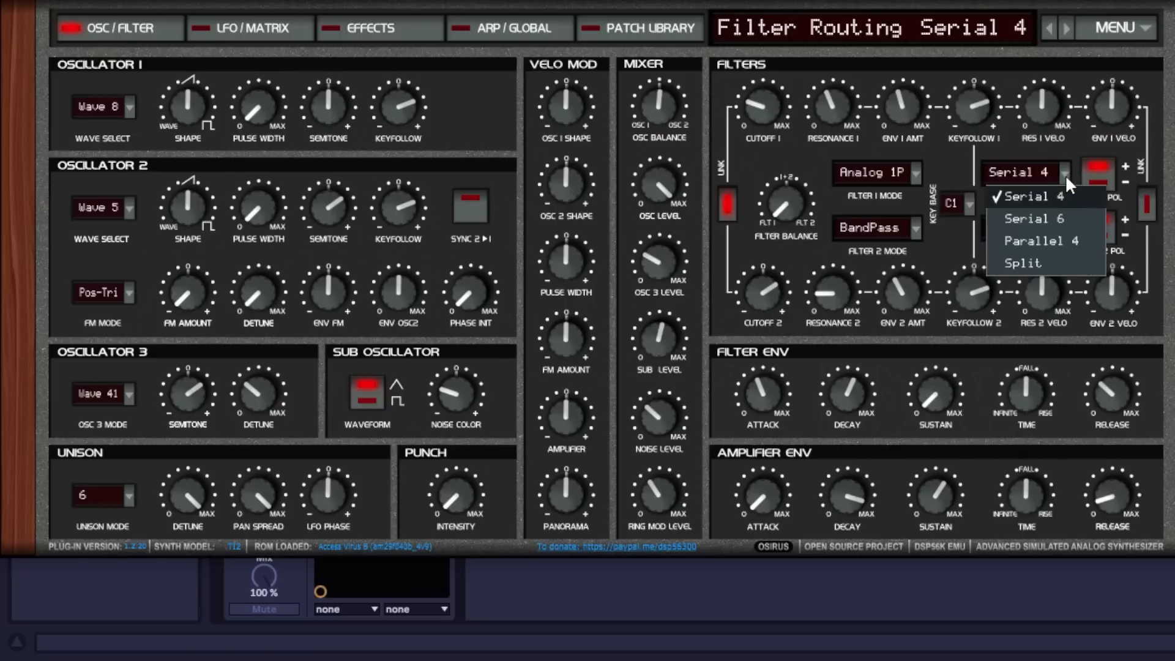
left_click(1073, 243)
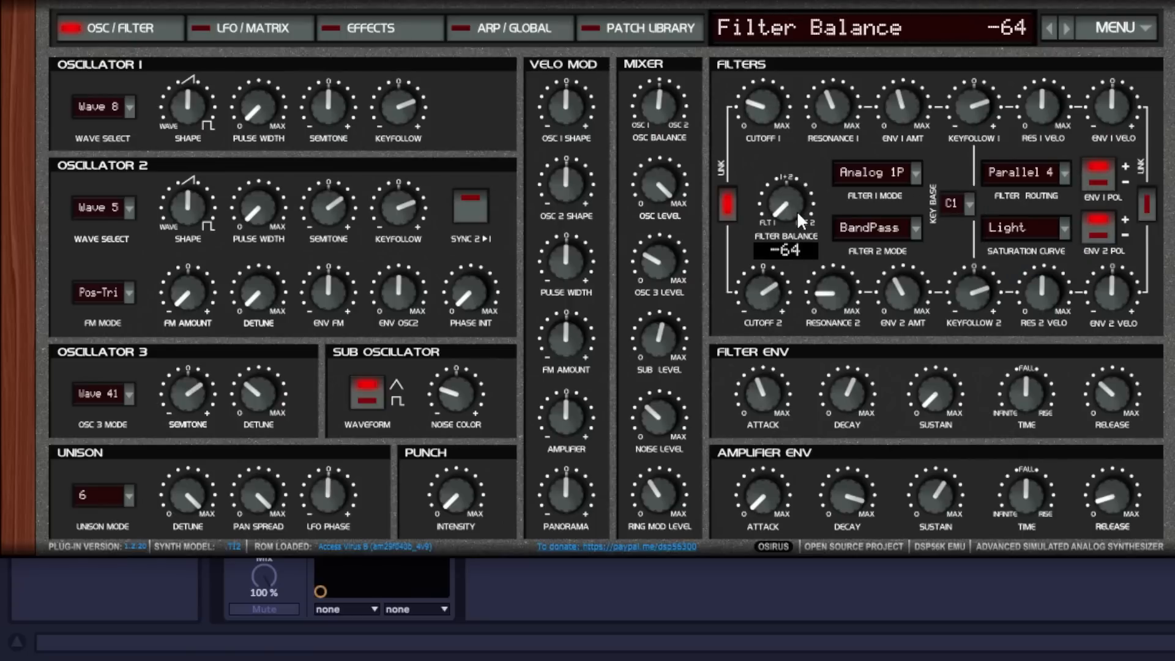
mouse_move(800, 210)
left_mouse_down()
mouse_move(797, 189)
mouse_move(797, 211)
left_mouse_up()
left_click_drag(777, 100, 776, 97)
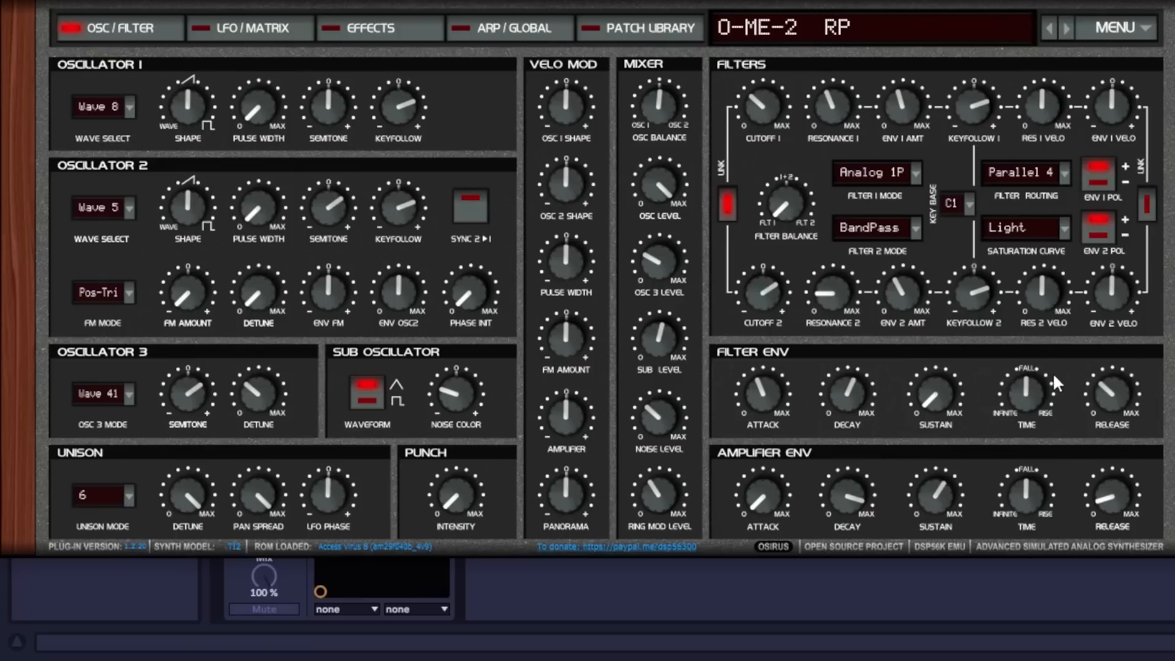
Step: Sweep the filter envelope's time control towards Rise and Infinite before returning it to the centre
left_click_drag(1029, 398, 1026, 374)
left_click_drag(1035, 371, 1028, 404)
mouse_move(1039, 407)
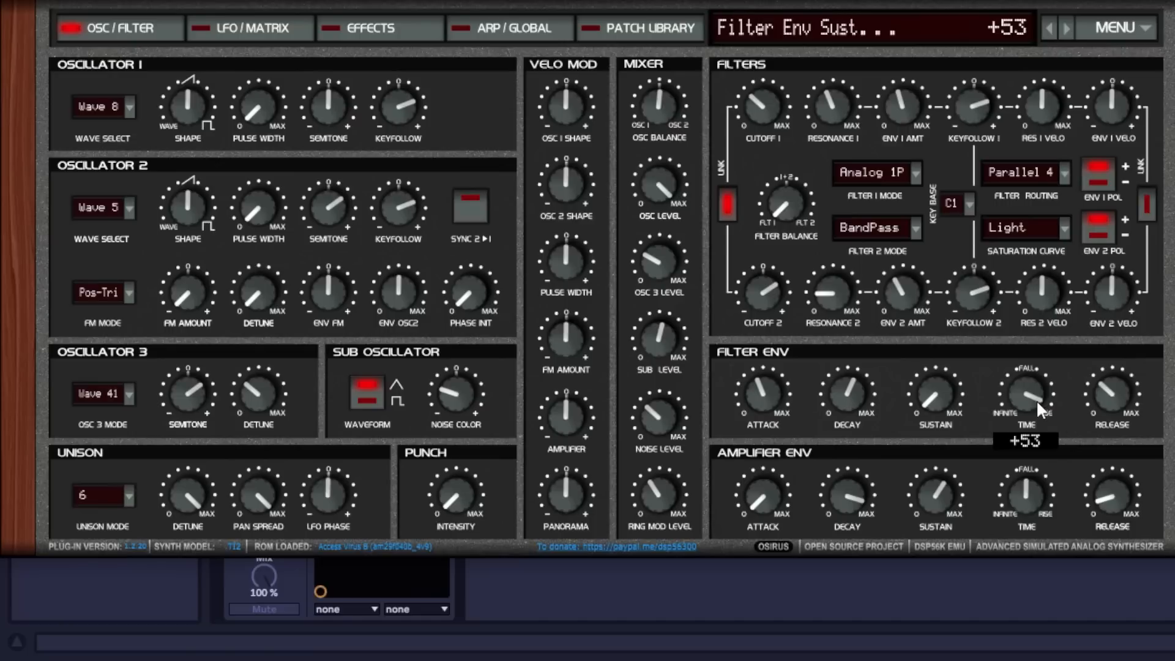
mouse_move(1036, 399)
left_mouse_down()
mouse_move(1035, 411)
mouse_move(1031, 386)
mouse_move(1030, 425)
mouse_move(1029, 385)
left_mouse_up()
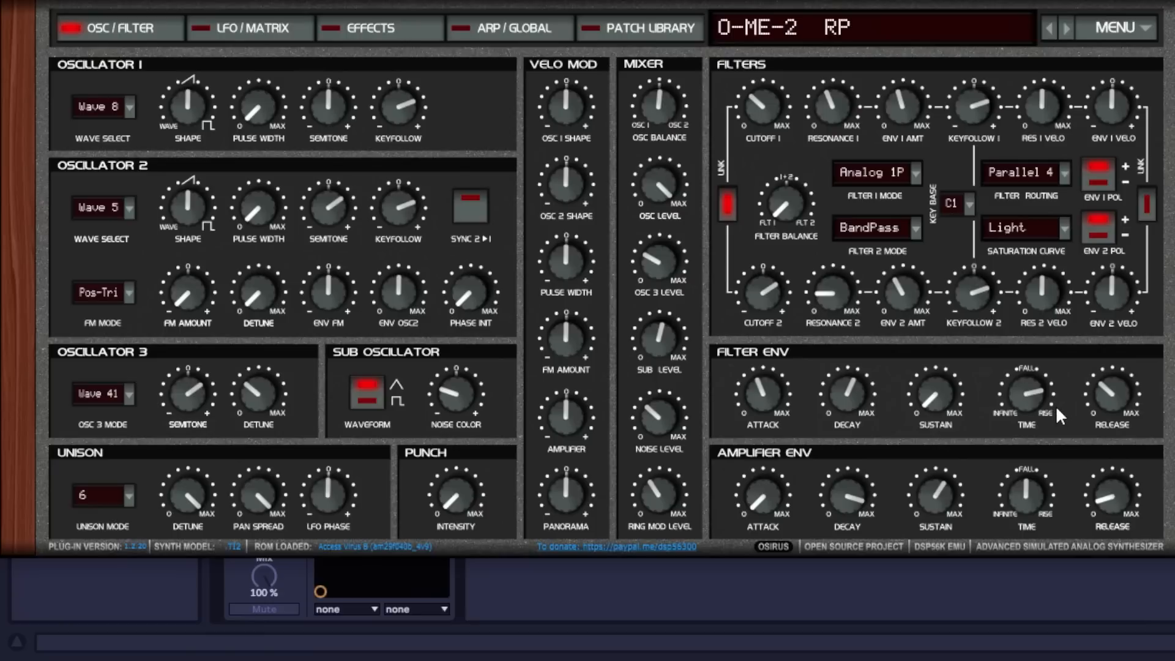
left_click_drag(1059, 401, 1029, 429)
left_click_drag(1010, 385, 1008, 389)
mouse_move(1122, 389)
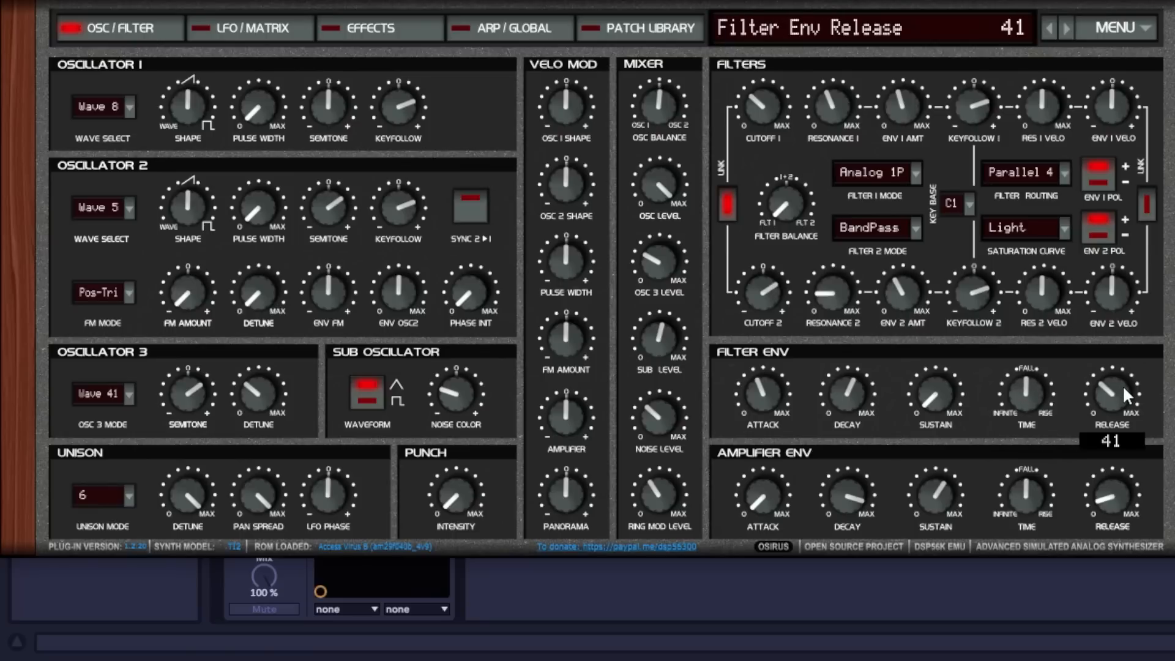
Step: Set the amplifier envelope's sustain to maximum and its attack and decay to minimum
mouse_move(849, 491)
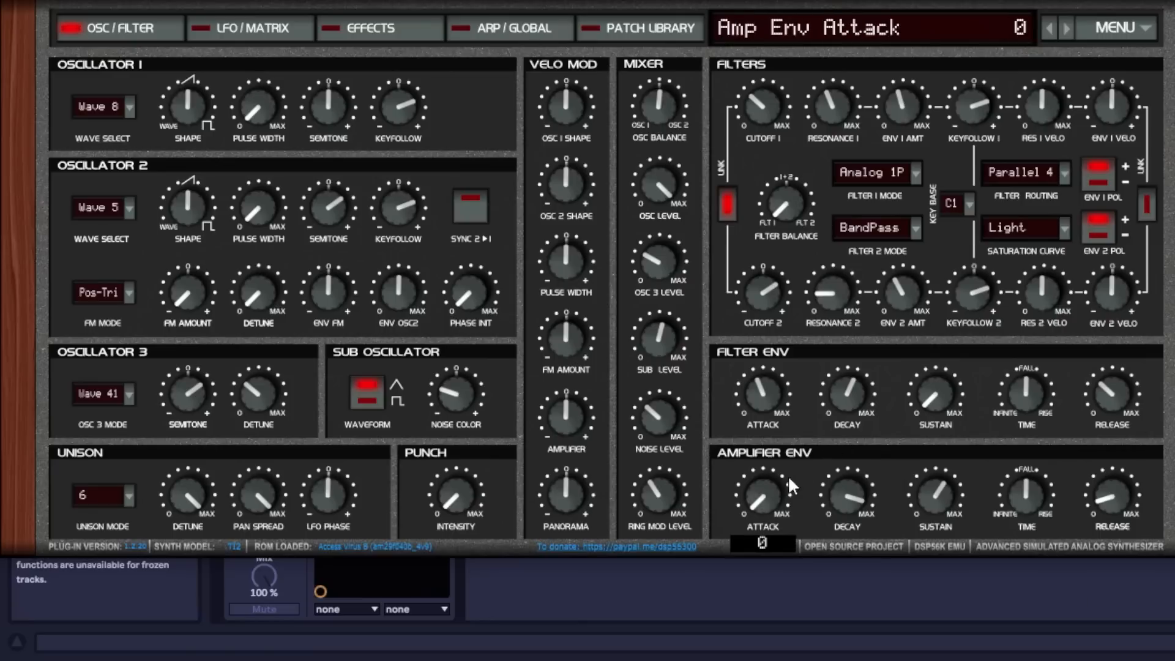
left_click_drag(751, 477, 771, 510)
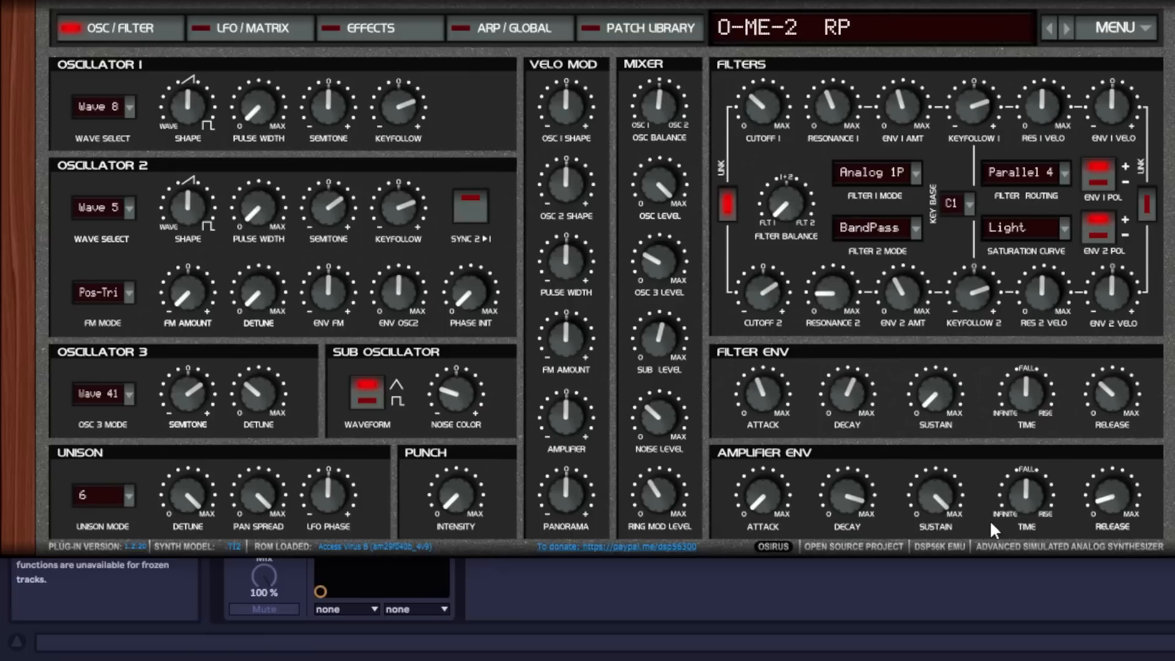
left_click_drag(846, 523, 847, 557)
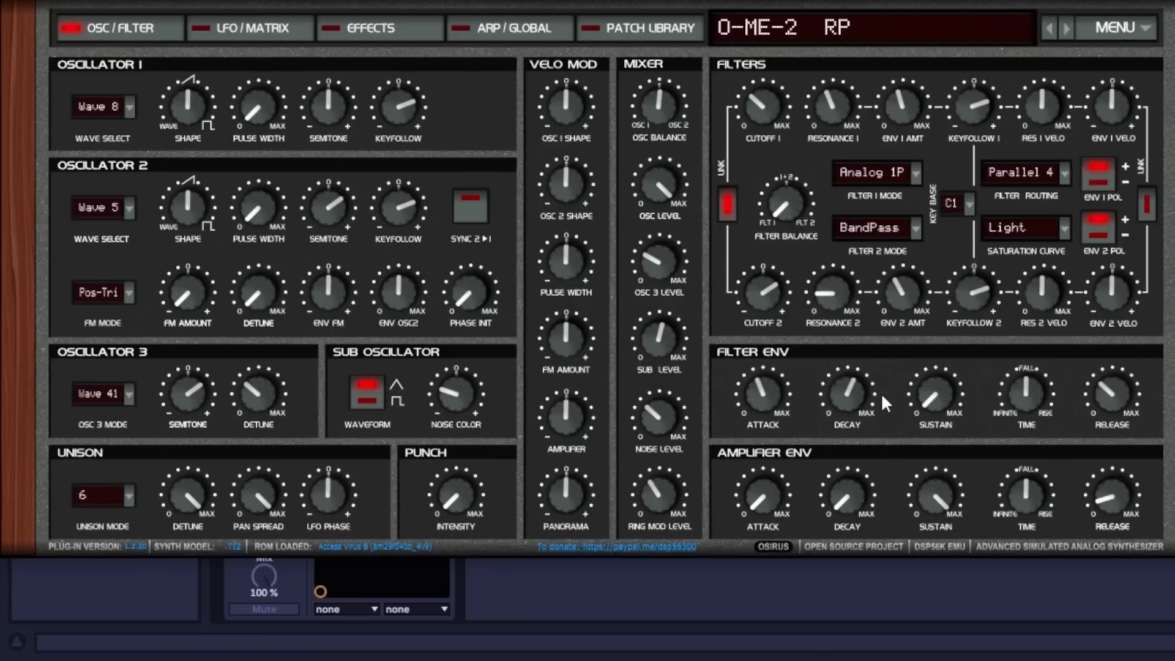
left_click(753, 497)
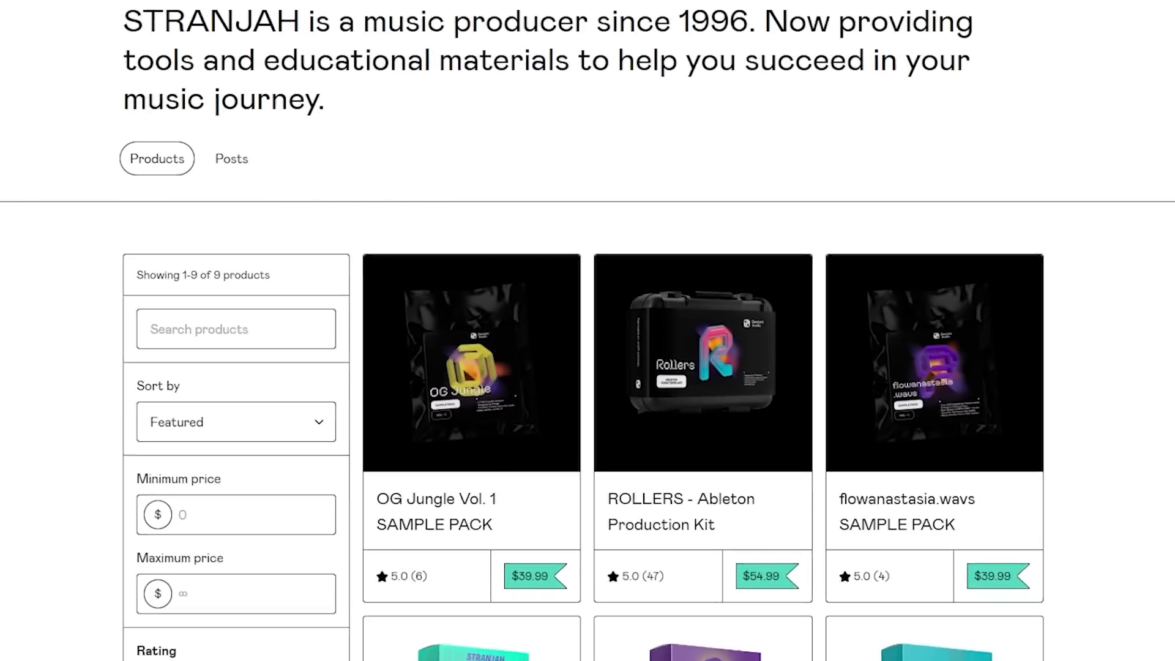
Step: Look through the sample packs, production kits and preset packs on the STRANJAH store page
scroll(587, 331, "down", 4)
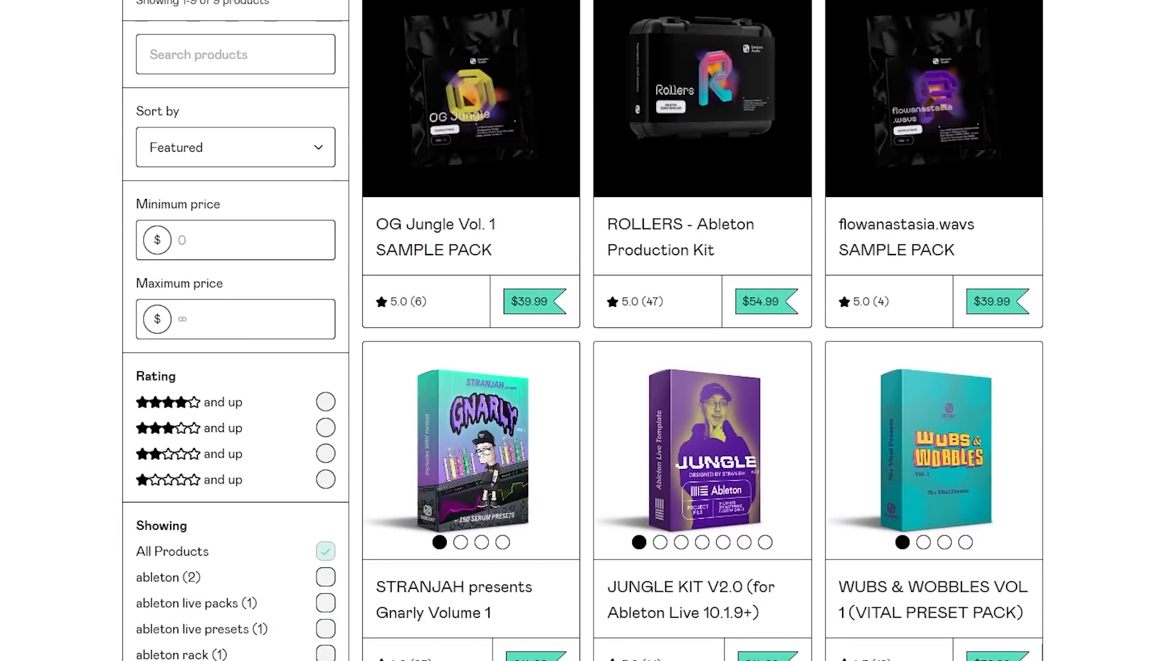
scroll(583, 331, "down", 5)
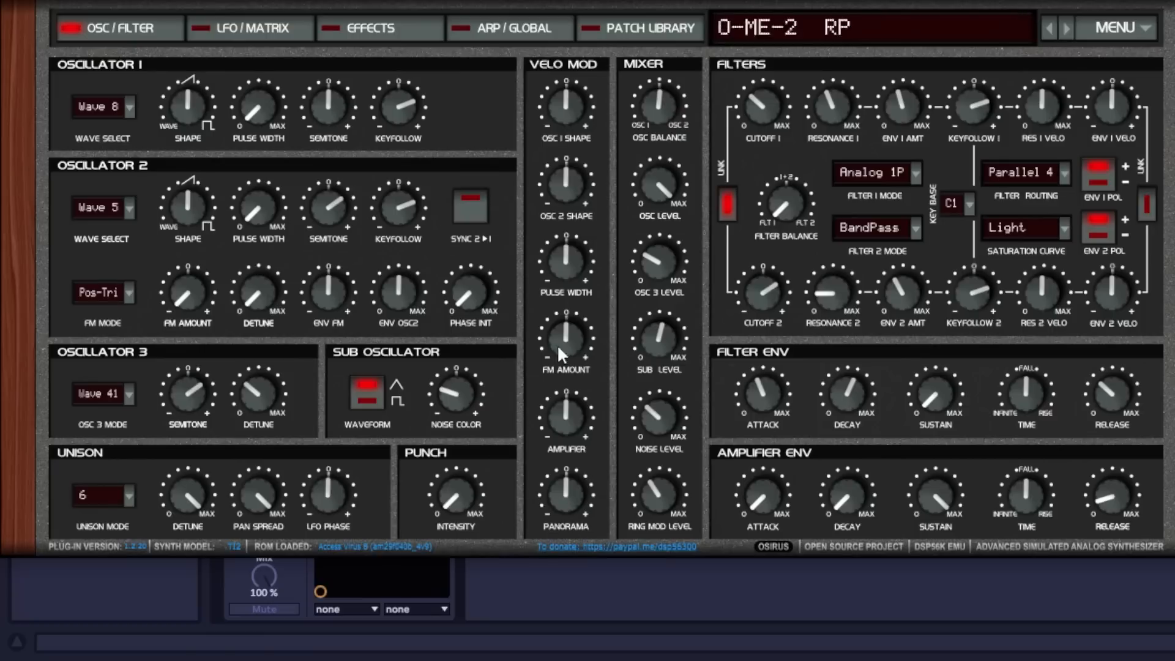
Step: Try the panorama velocity modulation at -64, reset it to centre, and raise the amplifier velocity modulation to +63
left_click_drag(570, 479, 553, 578)
mouse_move(567, 496)
left_mouse_down()
mouse_move(576, 363)
mouse_move(569, 502)
left_mouse_up()
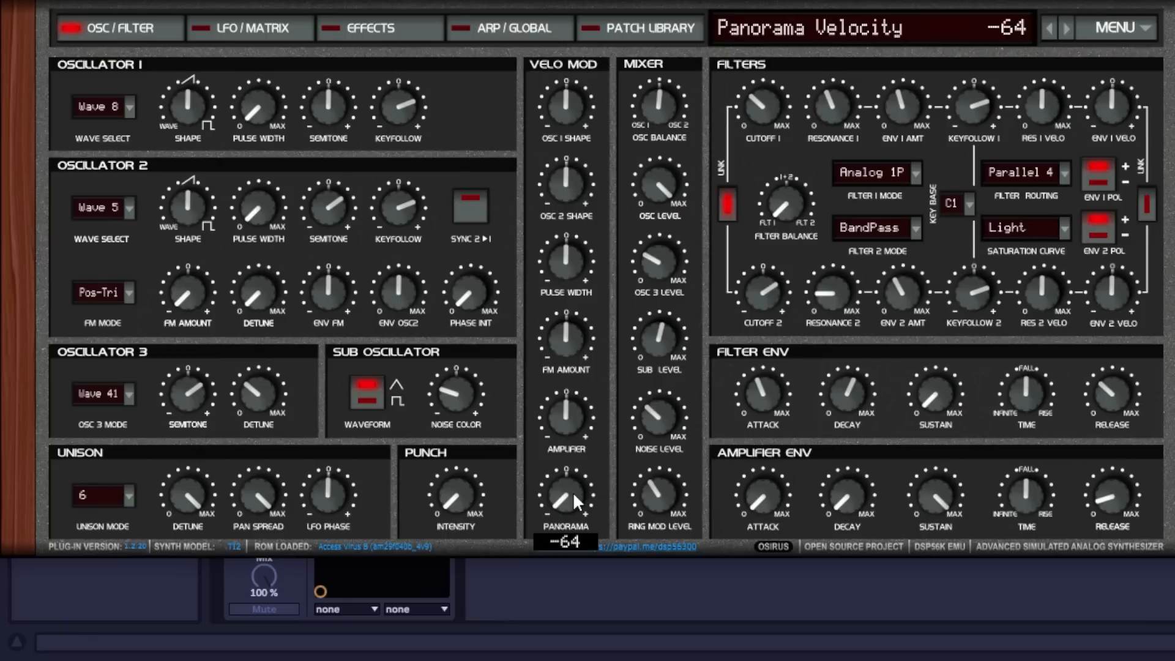
double_click(575, 494)
left_click_drag(573, 421, 571, 315)
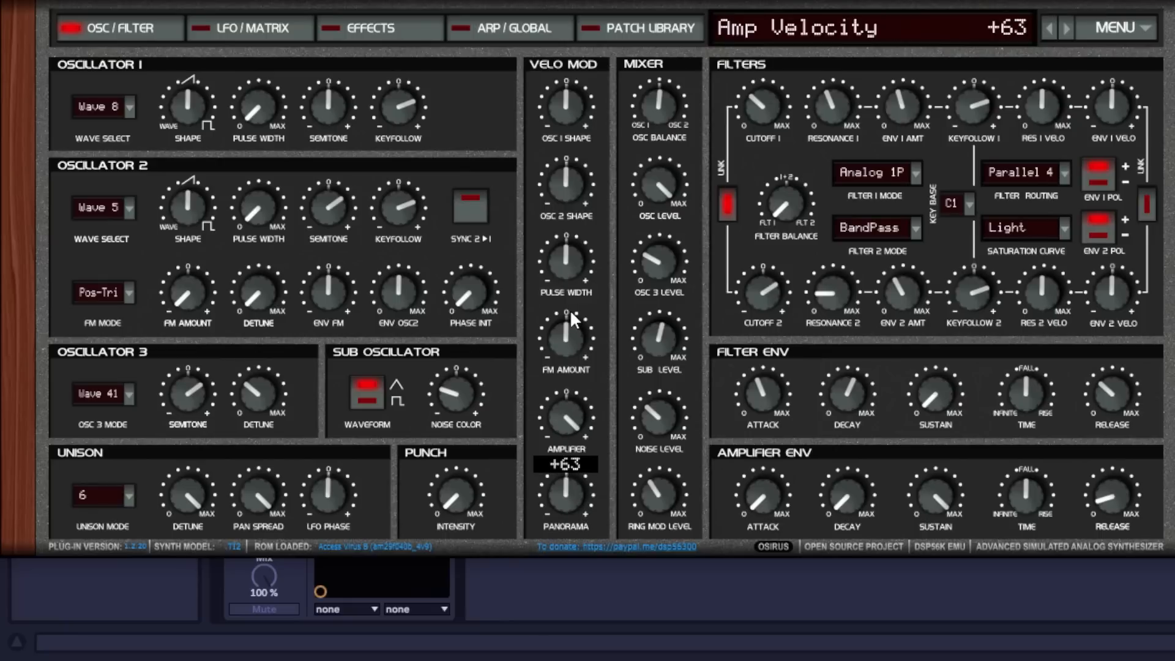
Step: Set the Amplifier velocity modulation to 0
mouse_move(565, 409)
left_mouse_down()
mouse_move(568, 492)
mouse_move(560, 421)
left_mouse_up()
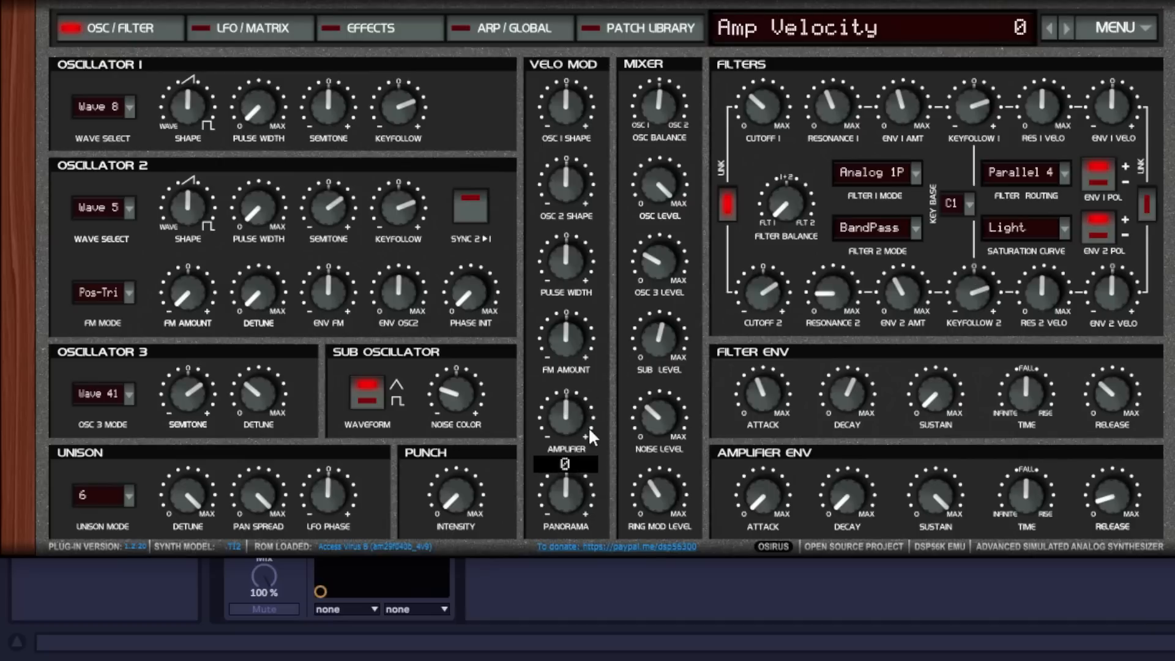
Step: Try full velocity modulation of the FM amount with a raised oscillator 2 FM amount, and return both to zero
mouse_move(574, 348)
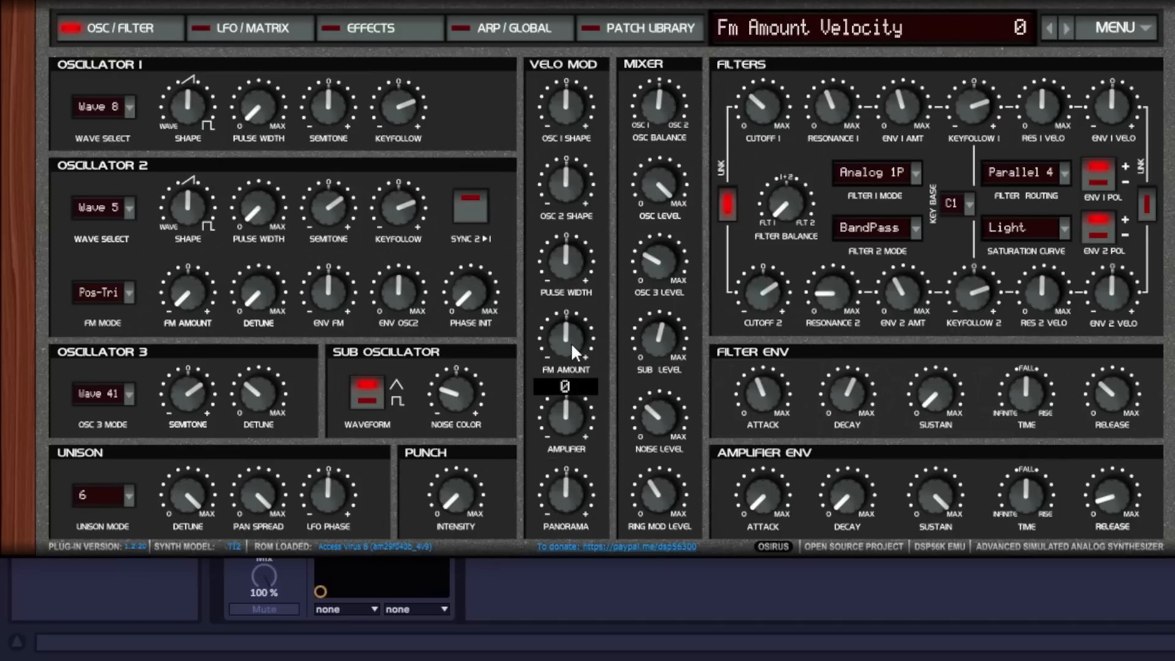
left_click_drag(573, 337, 579, 306)
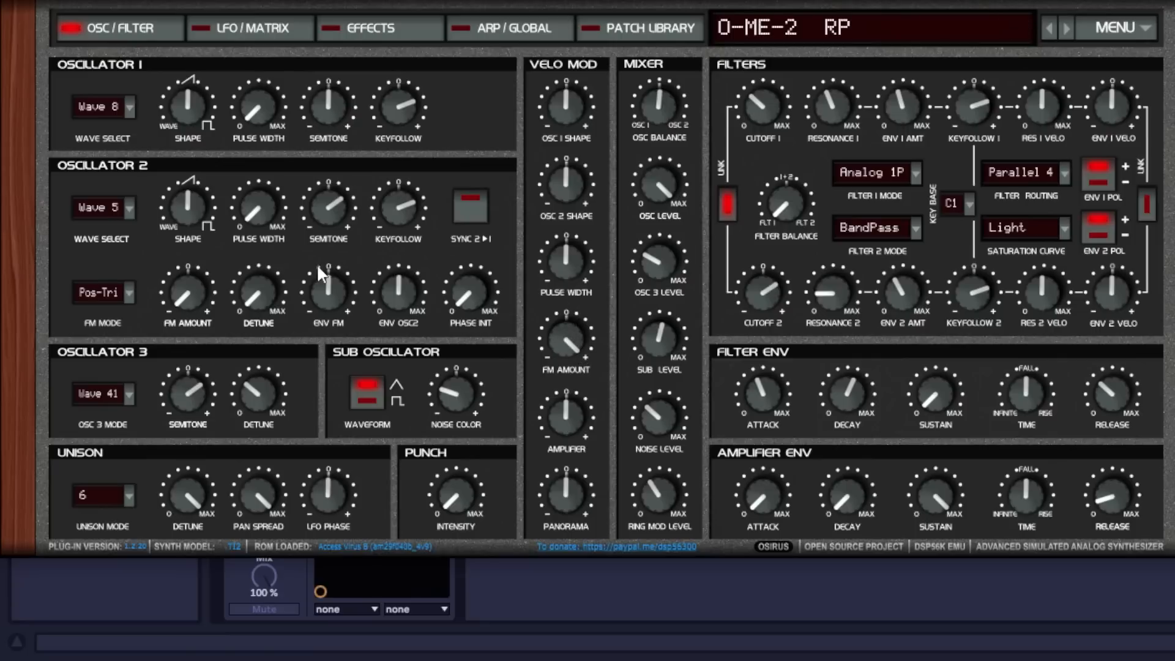
left_click_drag(196, 302, 208, 172)
left_click_drag(220, 271, 205, 367)
left_click_drag(549, 332, 548, 396)
mouse_move(574, 353)
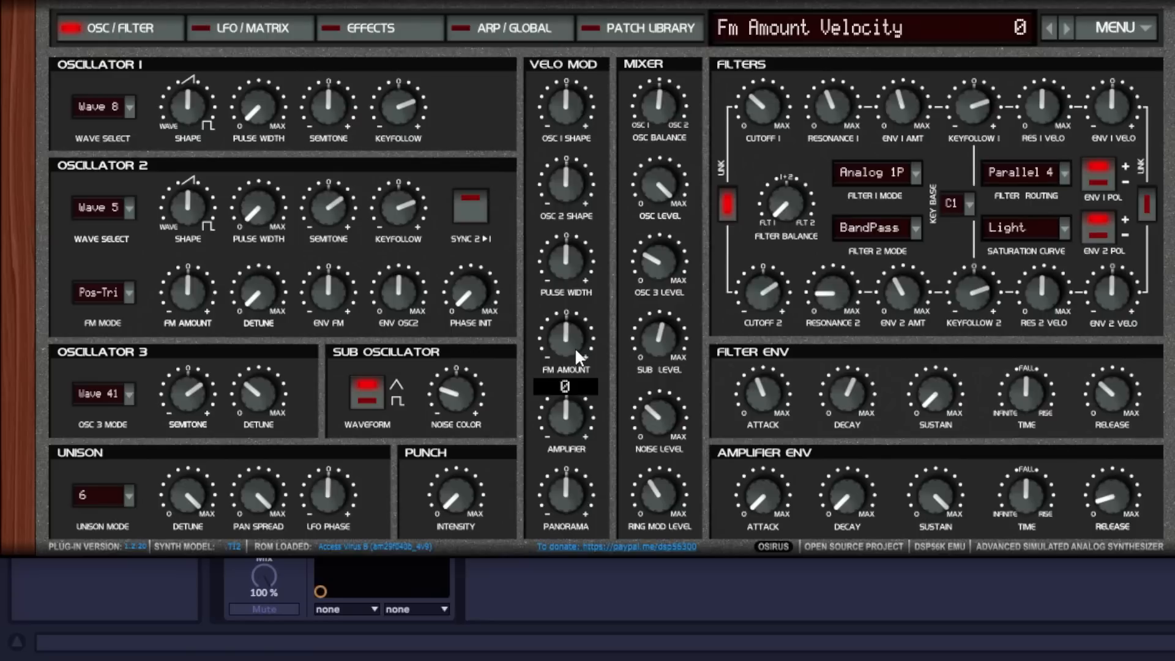
mouse_move(584, 403)
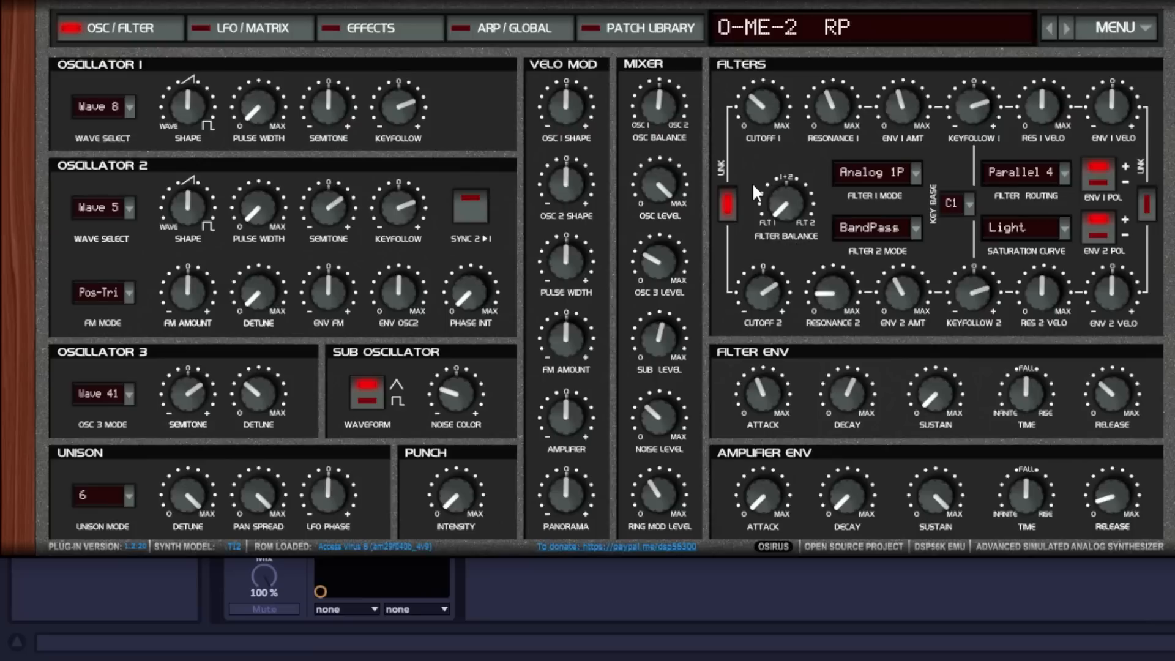
Step: Assign LFO 1 to the filter Cutoff destination and raise its assign amount to the maximum
left_click(253, 31)
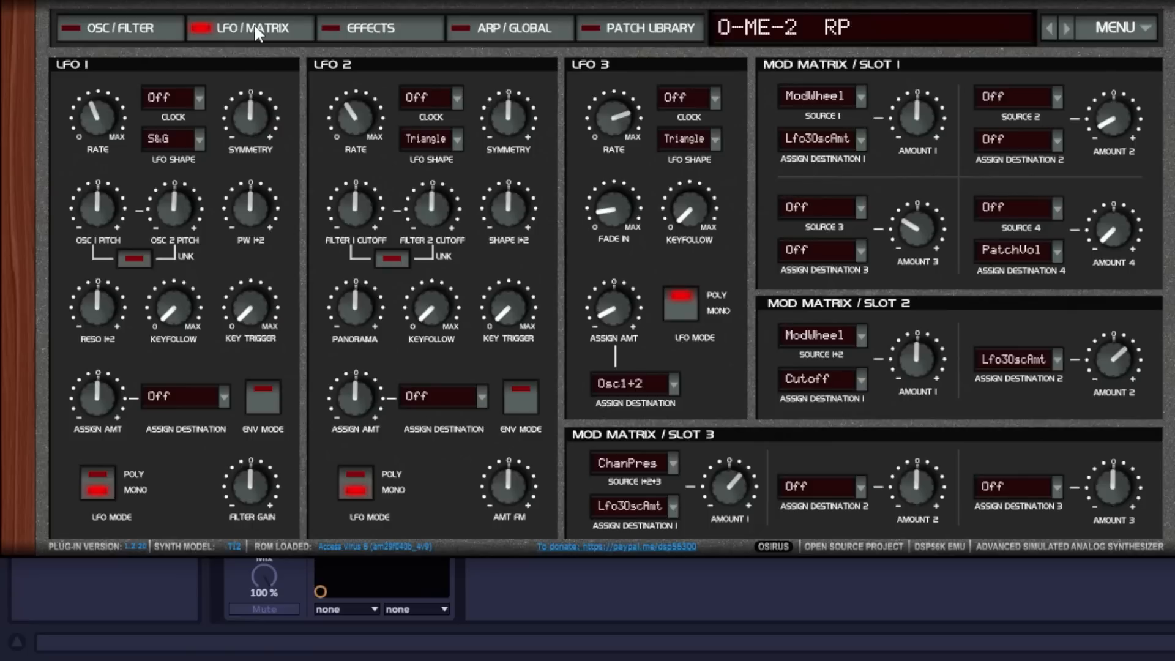
left_click(225, 398)
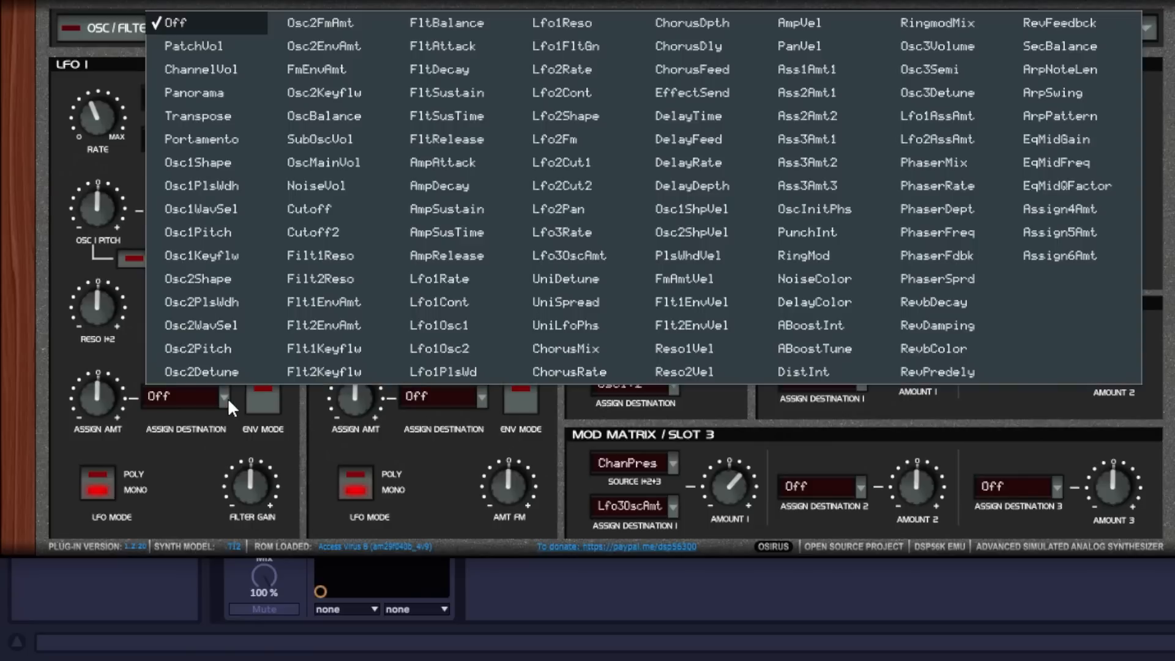
left_click(188, 436)
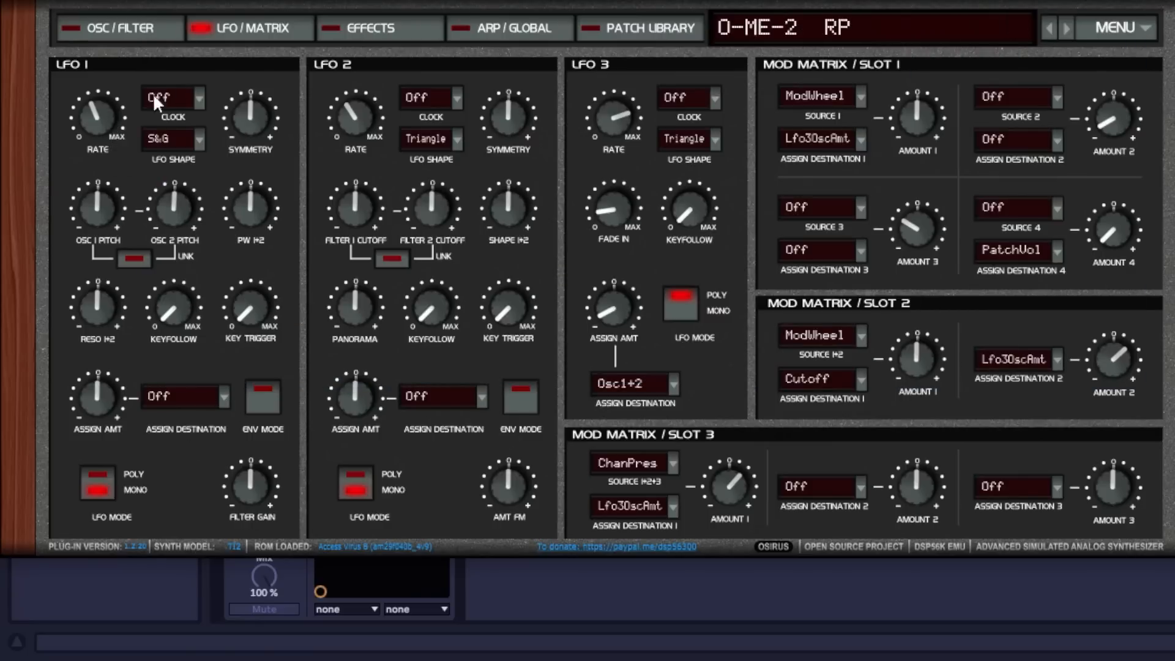
left_click(224, 399)
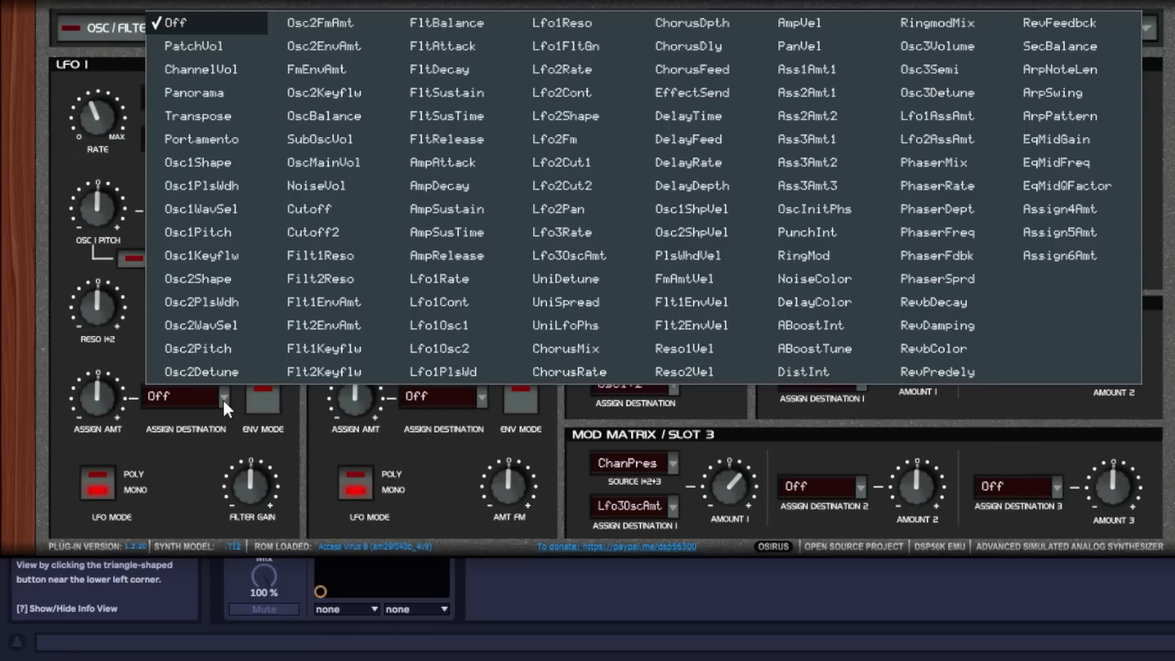
left_click(340, 209)
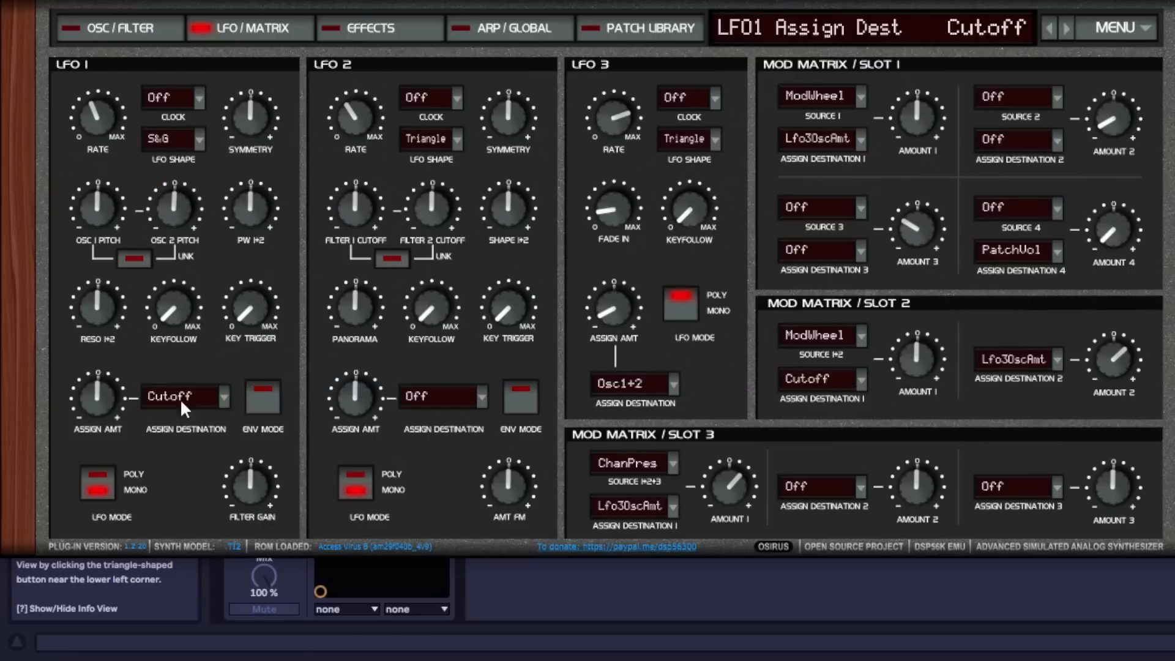
left_click_drag(101, 397, 98, 293)
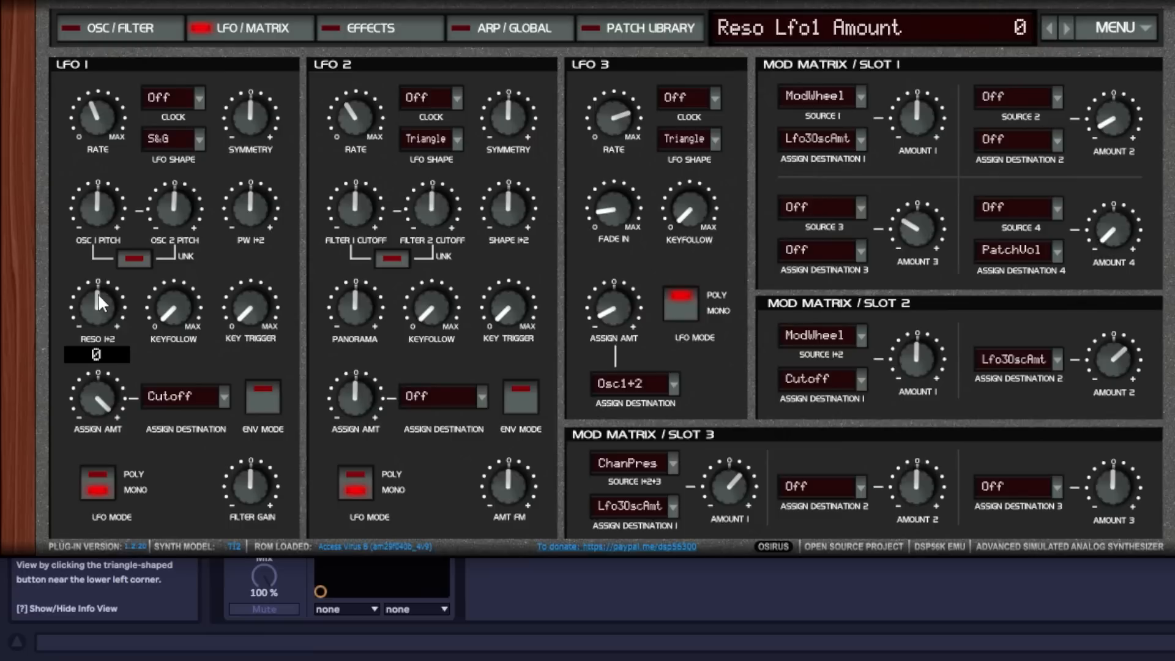
left_click_drag(123, 394, 100, 375)
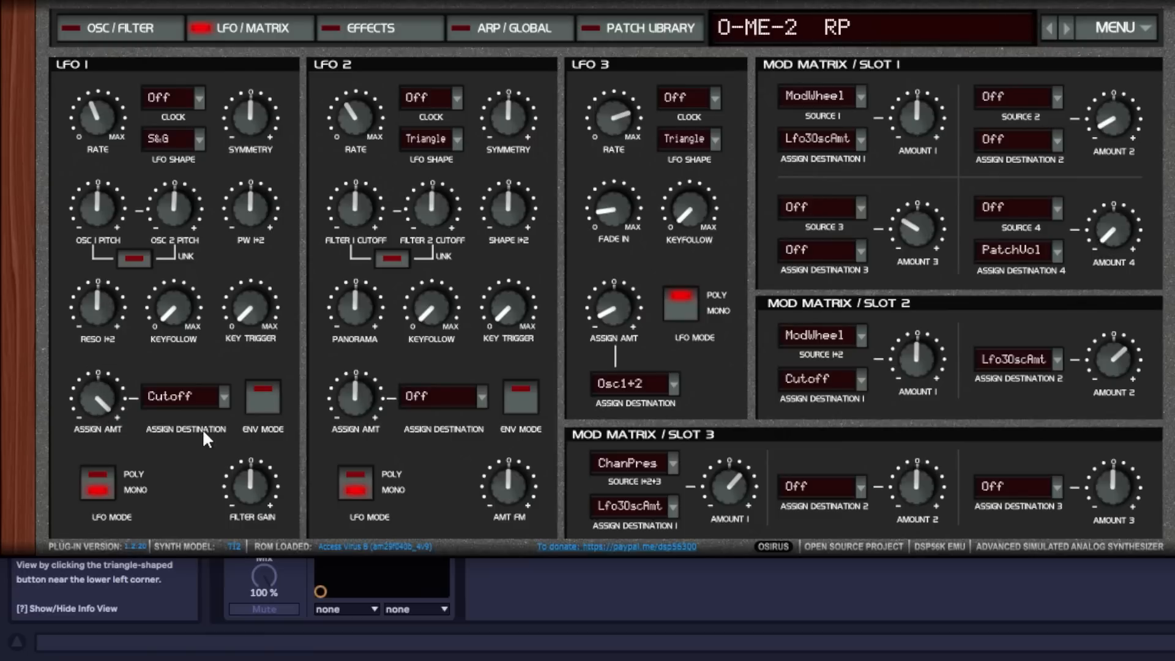
Step: Sync the LFO 1 clock to 1/8 and set its rate to 101
left_click_drag(86, 87, 96, 47)
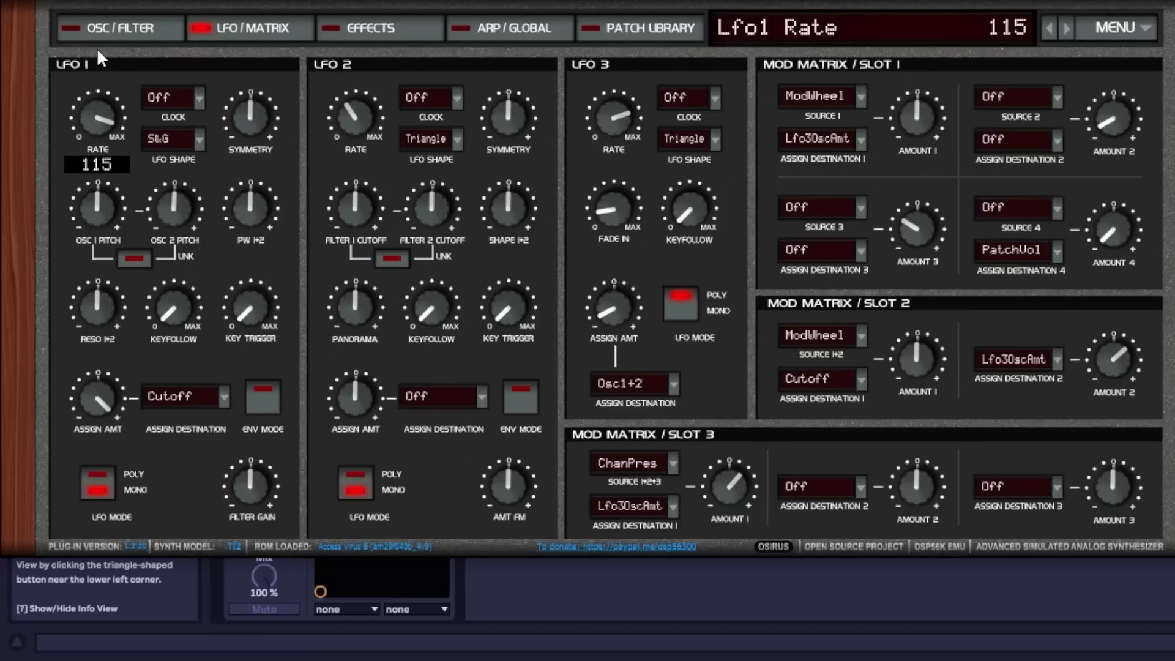
left_click(197, 98)
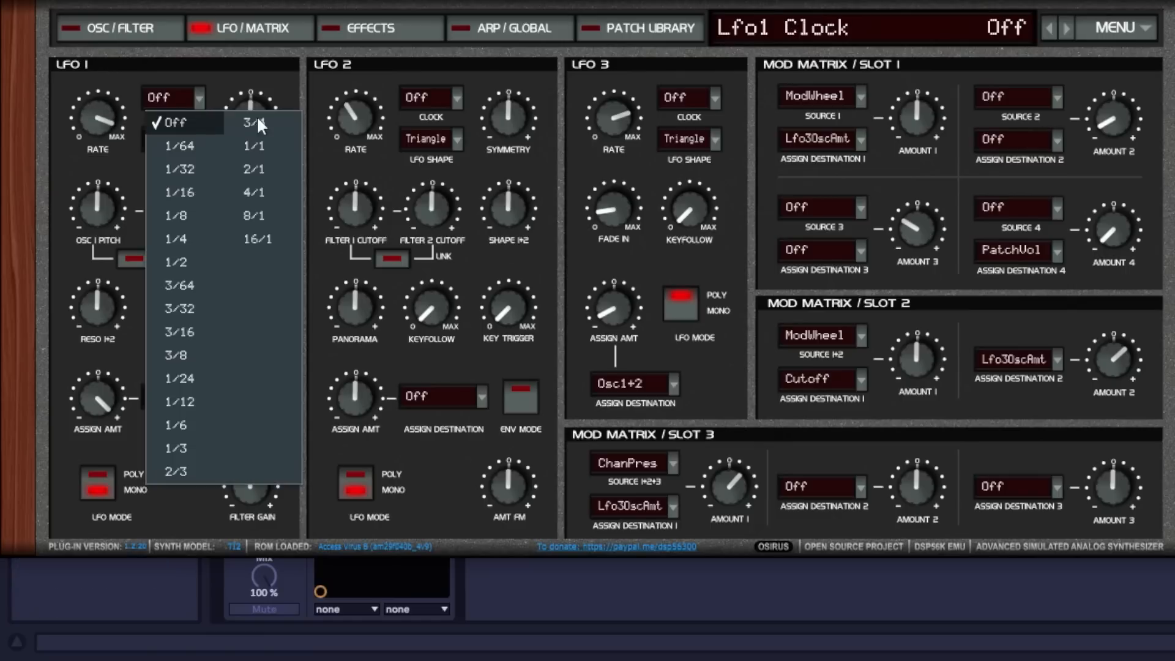
left_click(194, 216)
left_click_drag(94, 131, 92, 136)
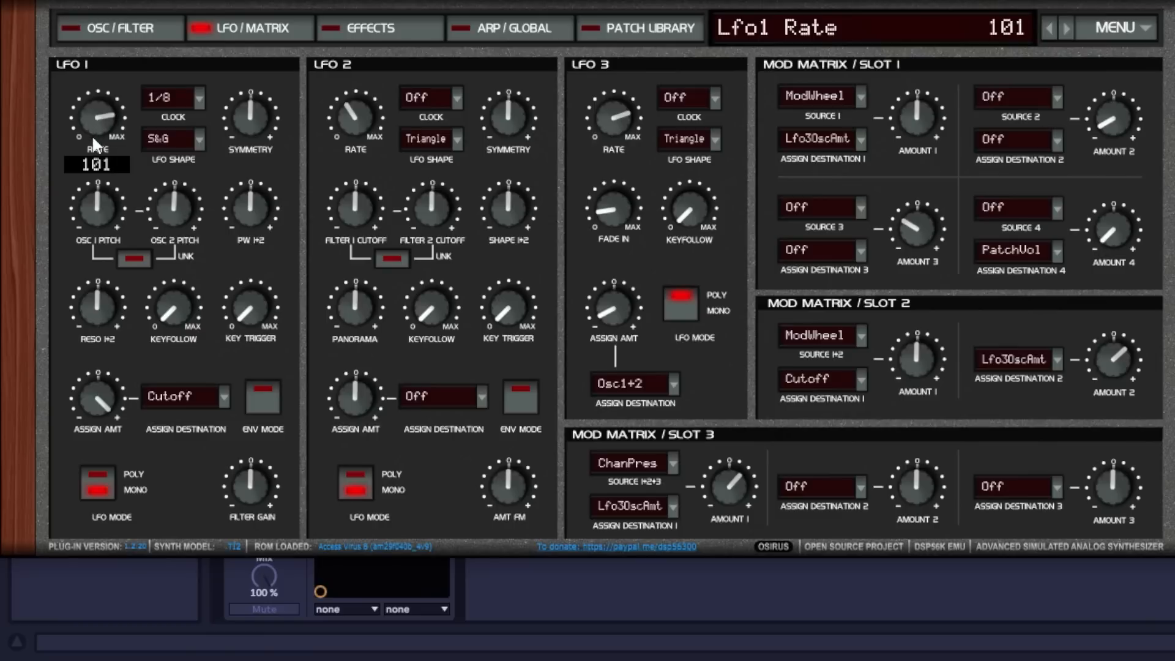
Step: Change the LFO 1 shape to Sine and lower its rate to 88
left_click(200, 137)
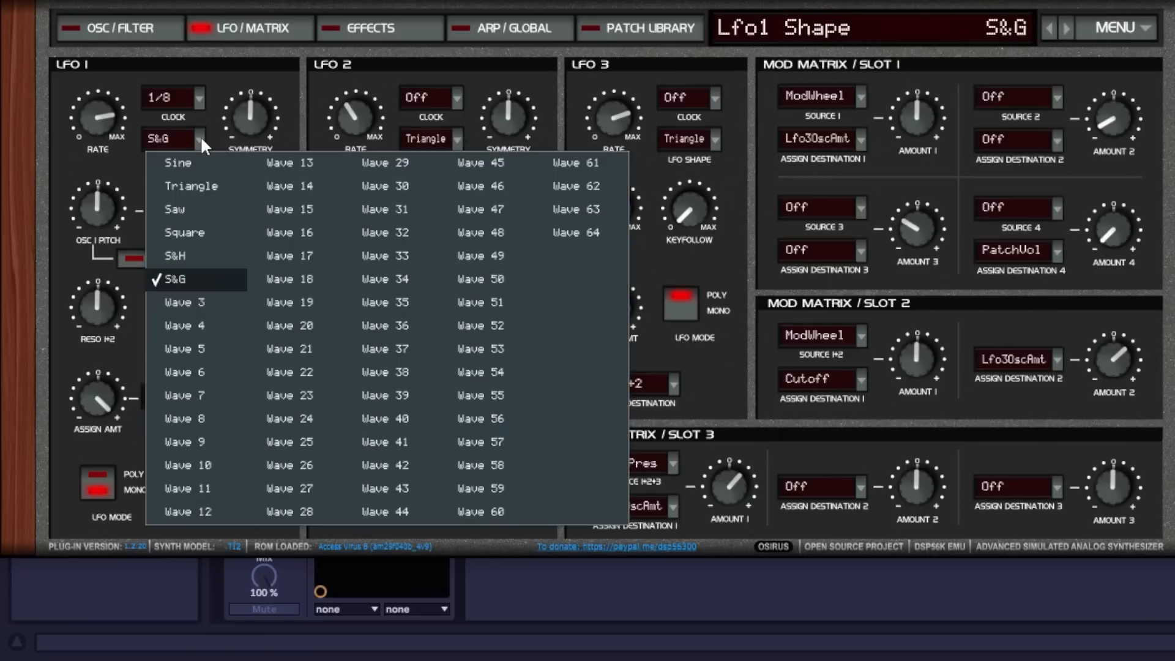
left_click(226, 166)
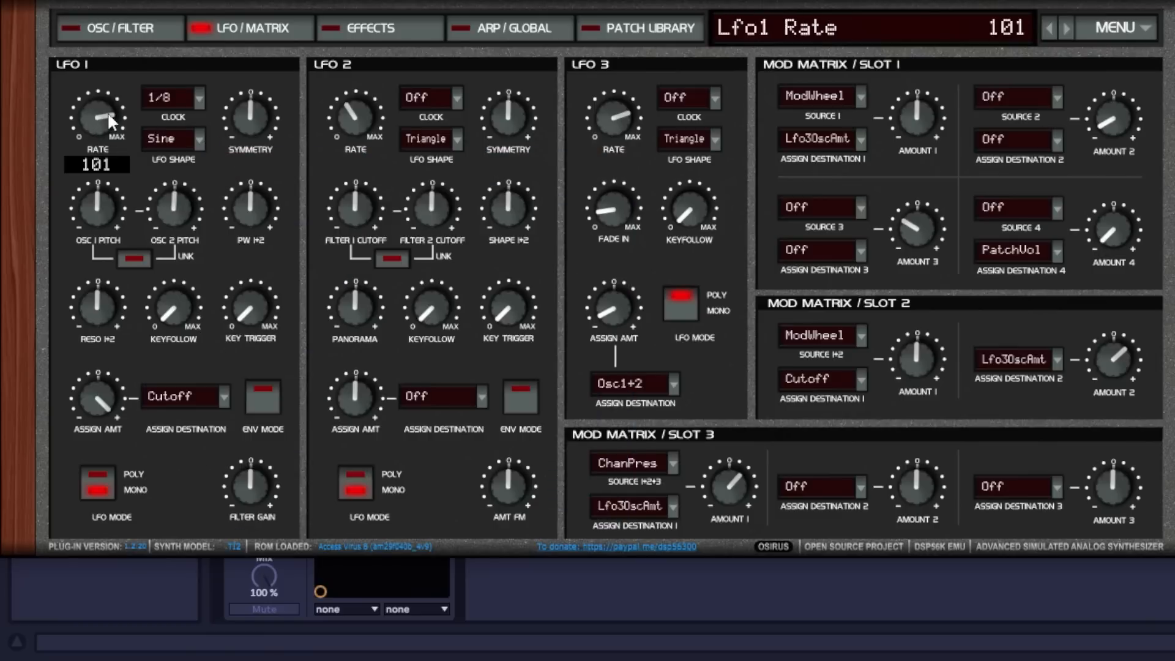
left_click_drag(107, 112, 106, 140)
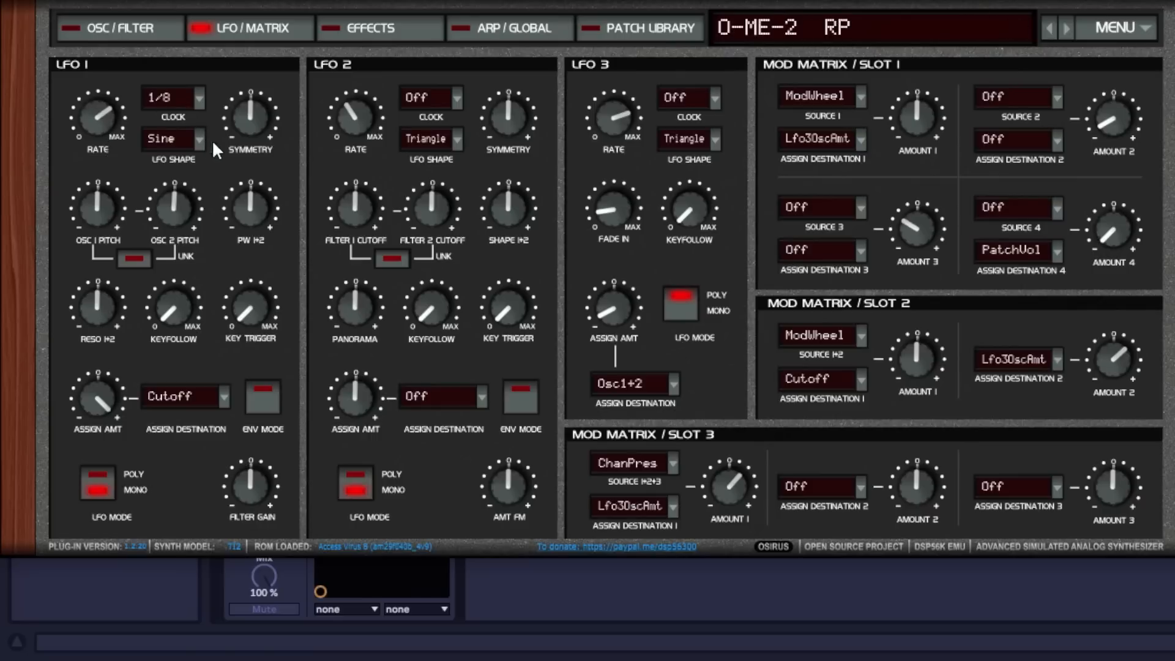
Step: Turn the LFO 1 clock off and lower its free-running rate slightly below 88
left_click(199, 98)
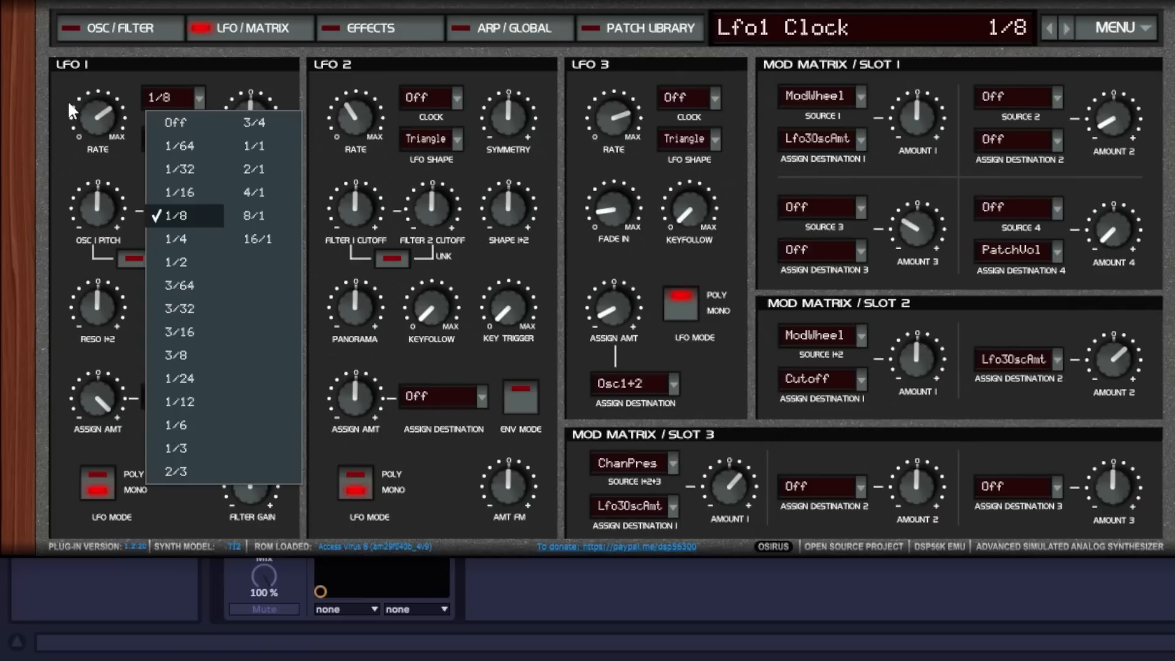
left_click(184, 124)
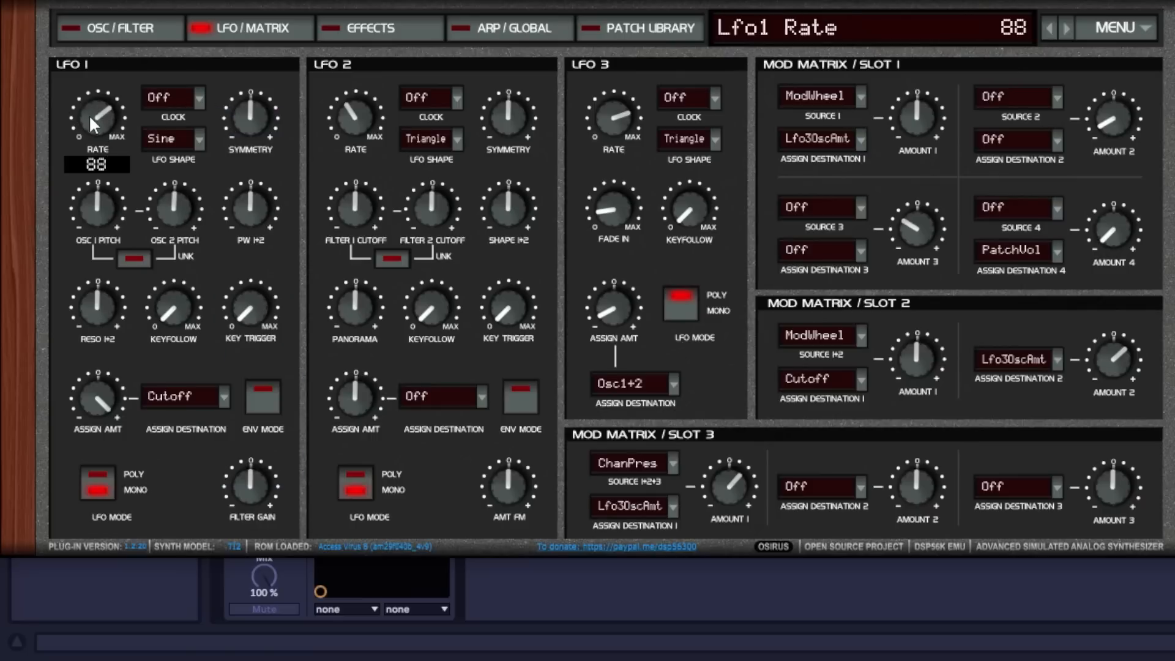
scroll(96, 123, "down", 7)
mouse_move(96, 110)
left_mouse_down()
mouse_move(98, 135)
mouse_move(92, 87)
left_mouse_up()
Step: Sync the LFO 1 clock to 1/8 again and reduce its assign amount to Cutoff
left_click(197, 99)
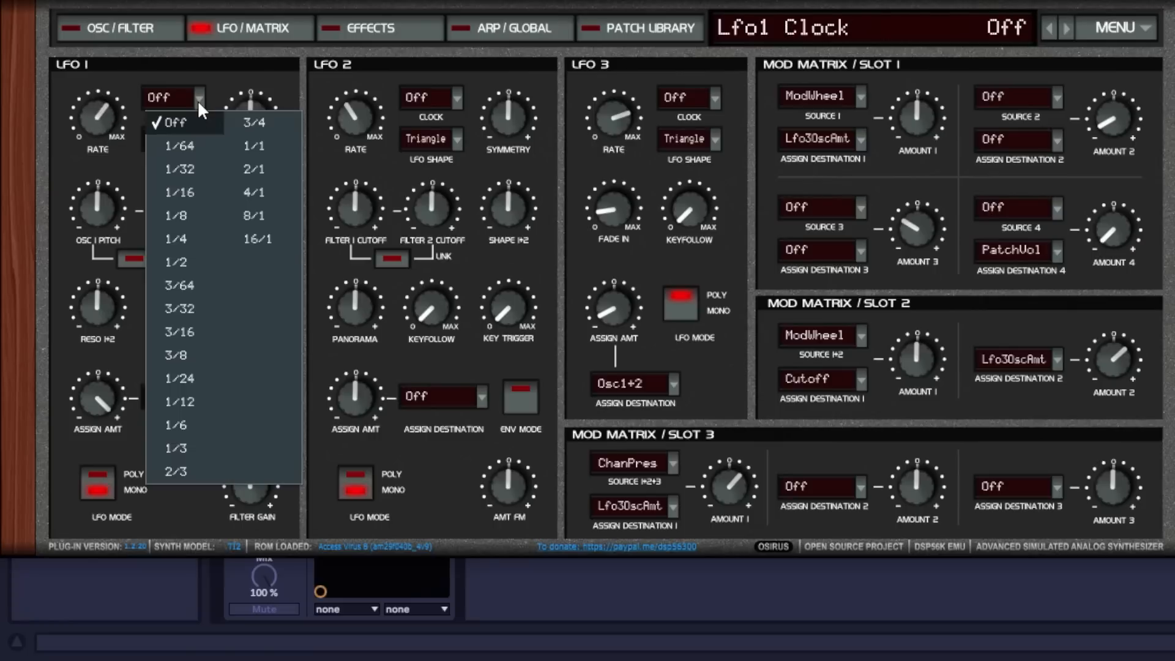
left_click(199, 216)
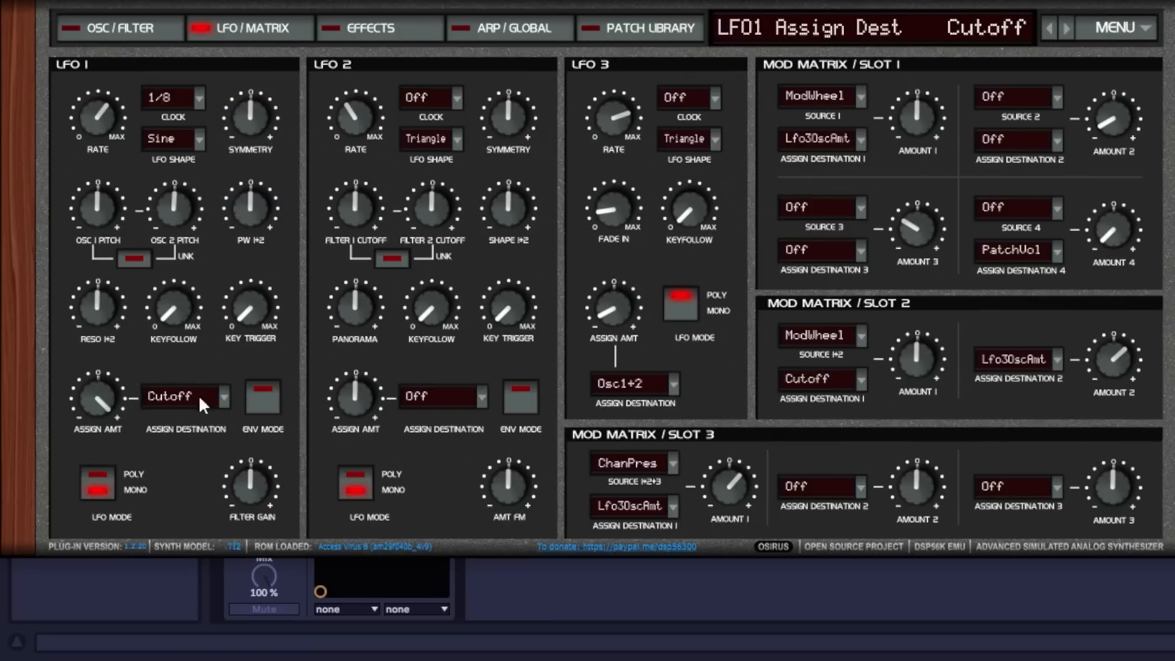
left_click_drag(65, 390, 71, 416)
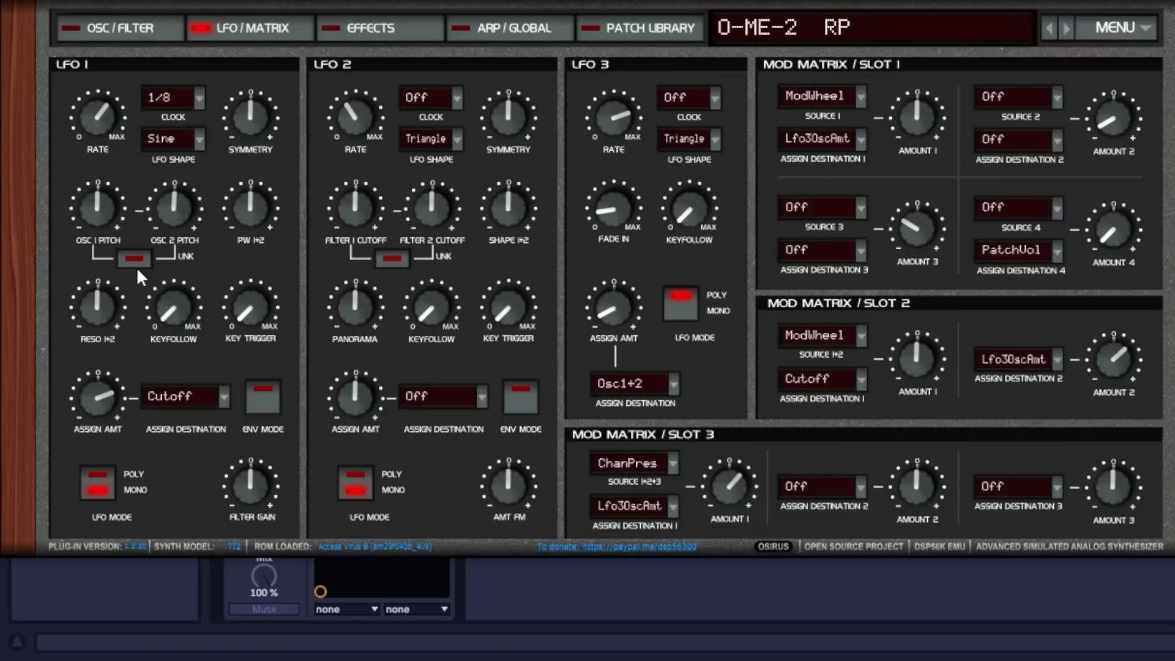
Step: Try a Saw shape with a 1/12 clock on LFO 1
left_click(200, 136)
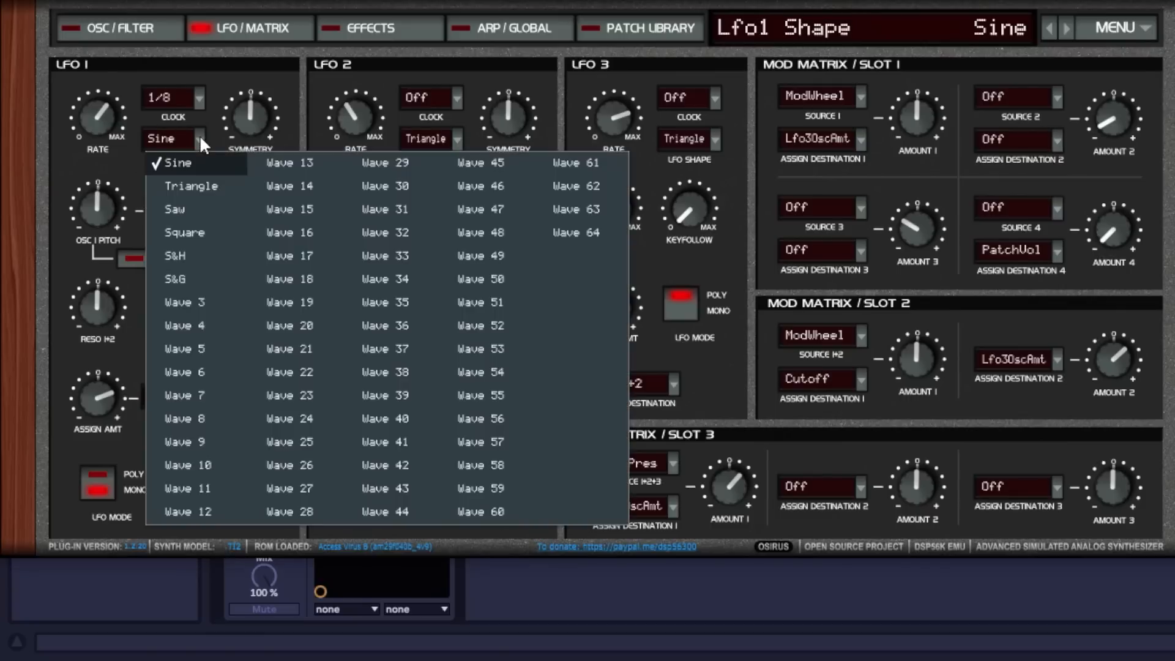
left_click(212, 208)
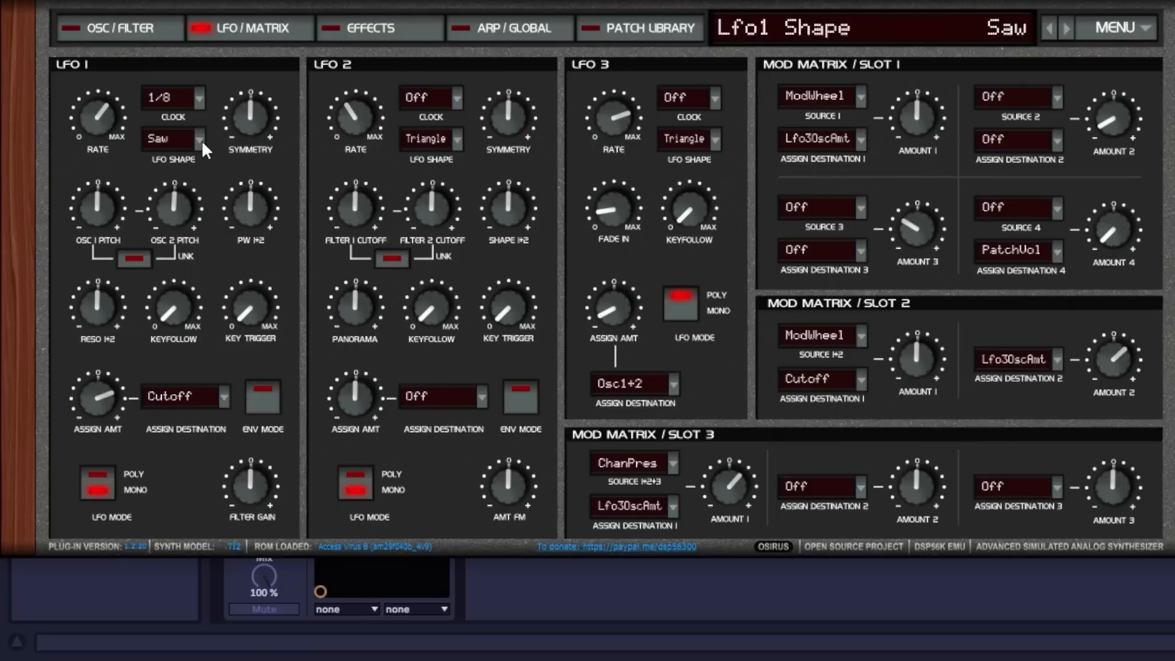
left_click(199, 95)
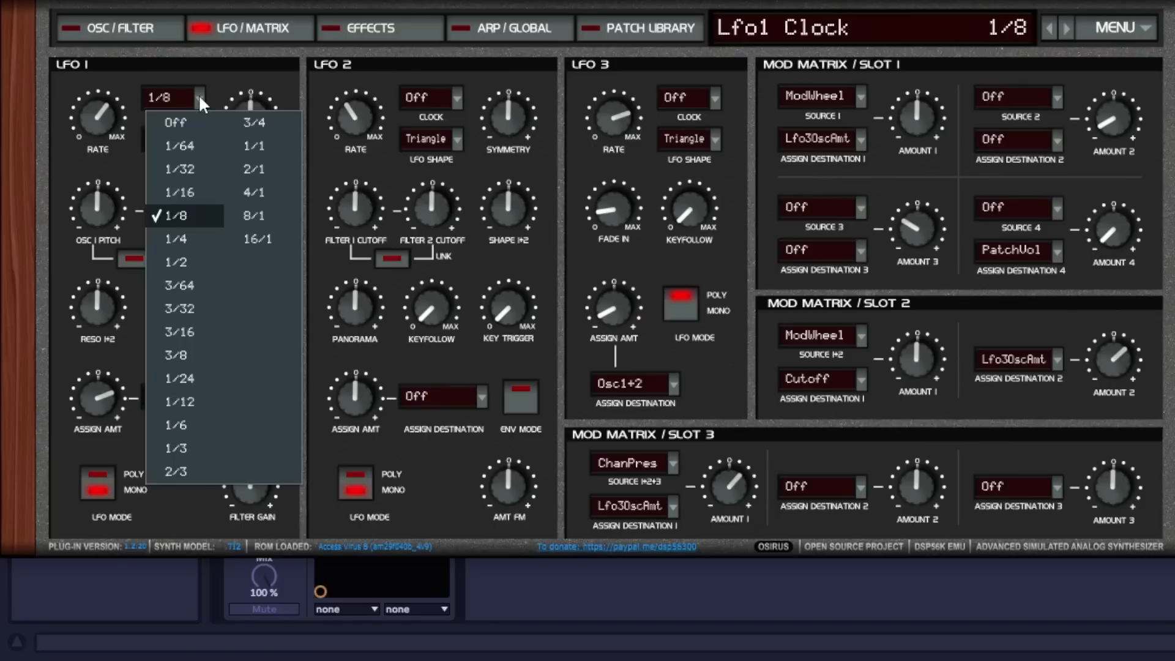
left_click(191, 401)
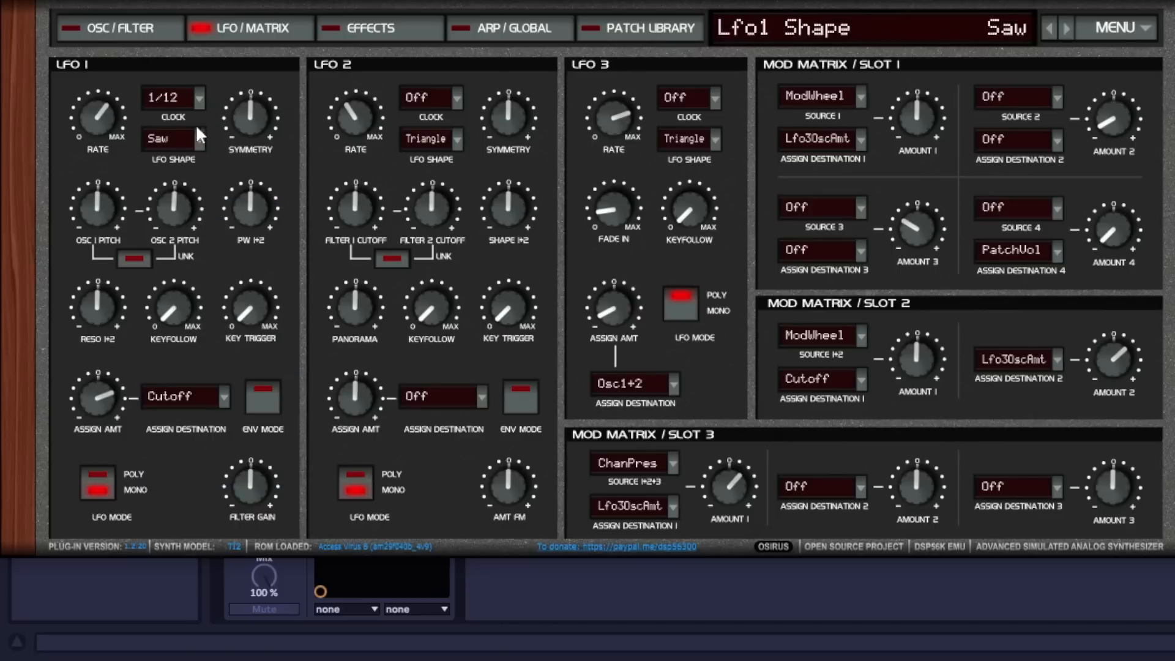
Step: Set the LFO 1 clock to 1/6 and its shape back to Sine
left_click(199, 94)
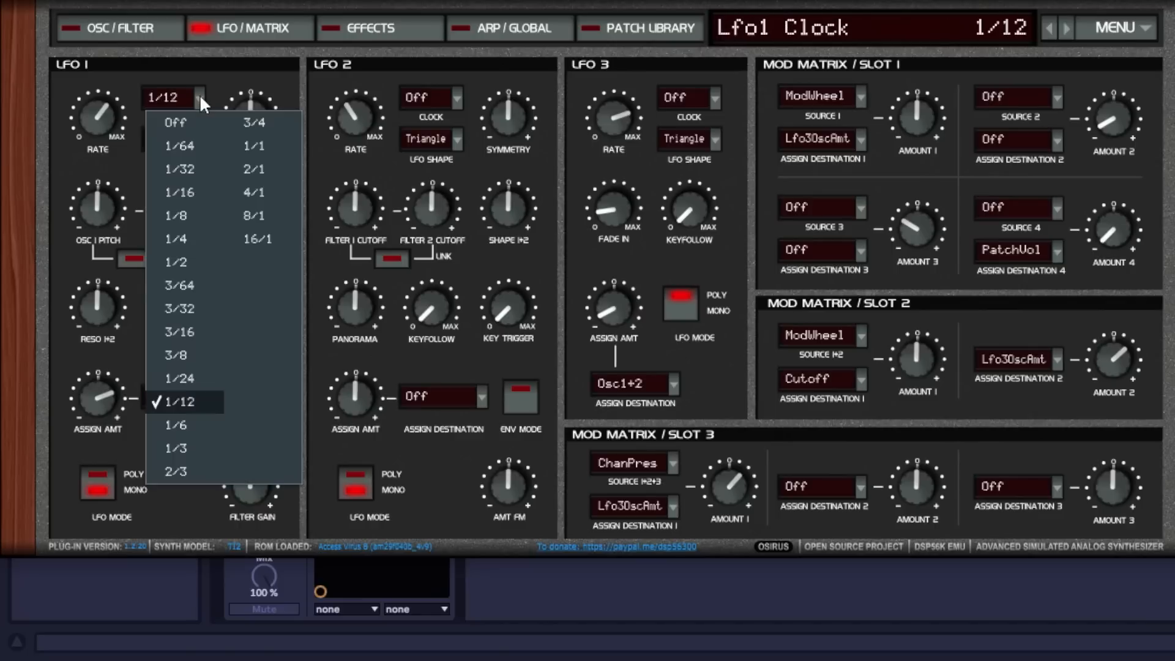
left_click(200, 423)
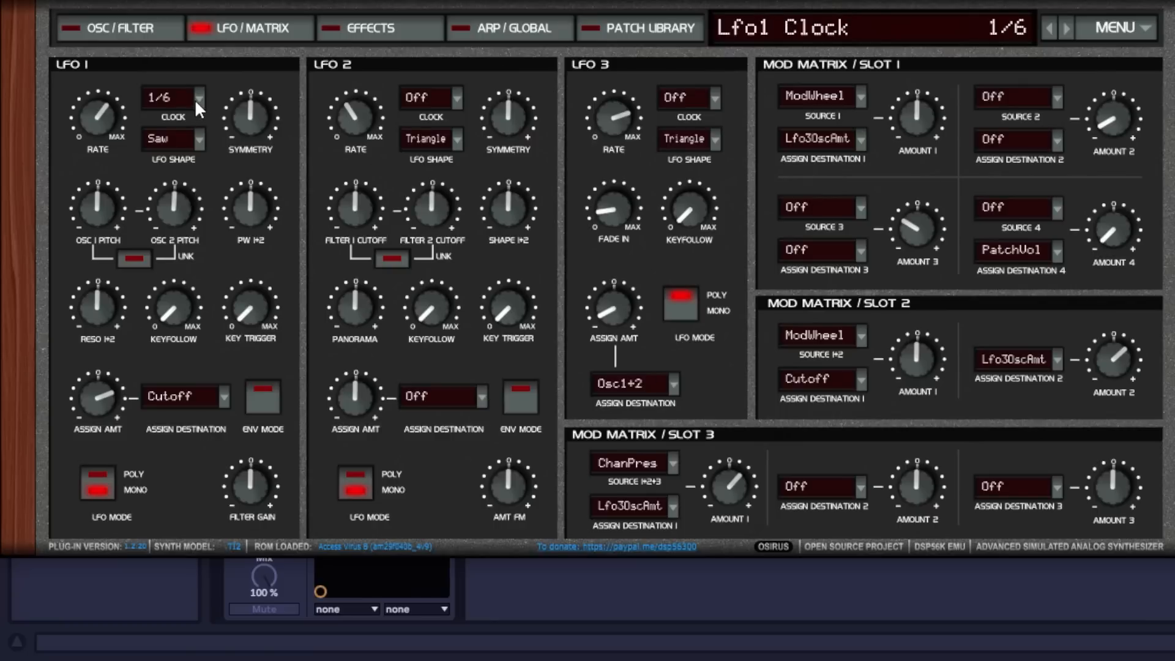
left_click(199, 140)
left_click(201, 162)
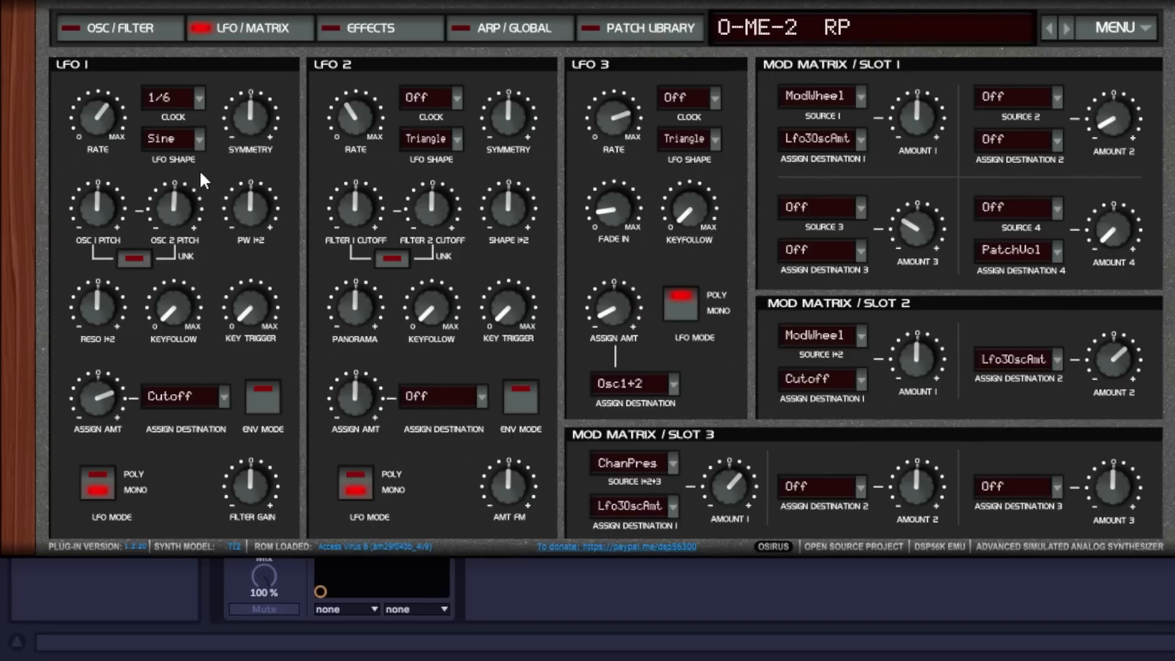
Step: Set the LFO 1 assign amount to 0 and lower the filter 1 envelope amount
mouse_move(105, 396)
left_mouse_down()
mouse_move(107, 423)
mouse_move(106, 388)
left_mouse_up()
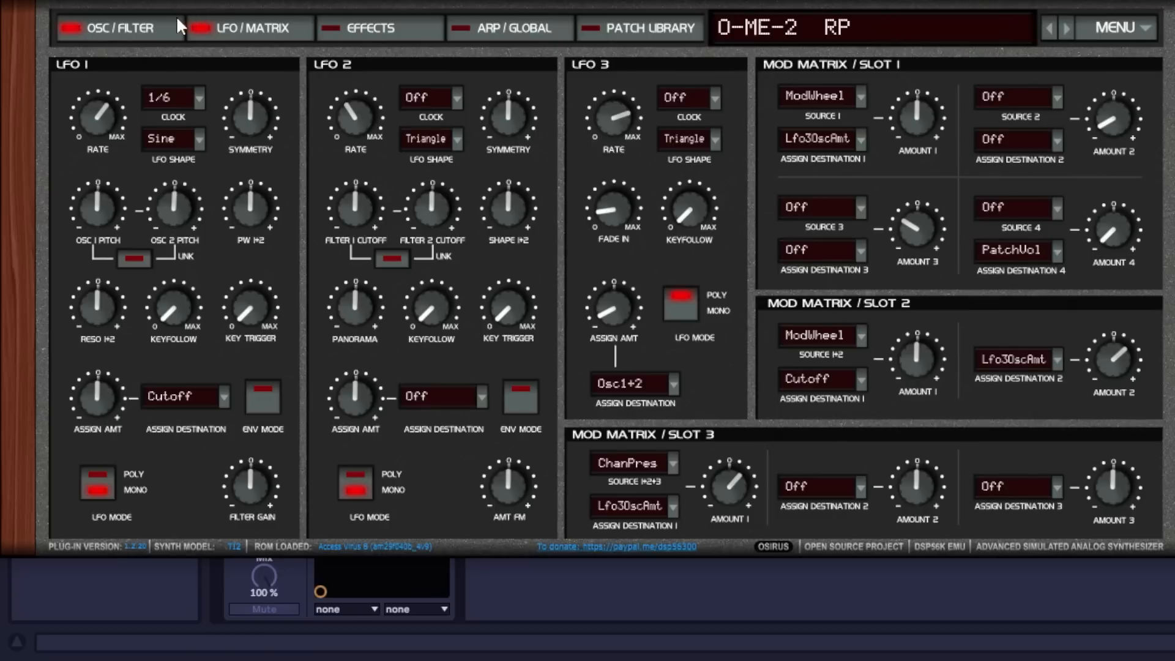
left_click(152, 25)
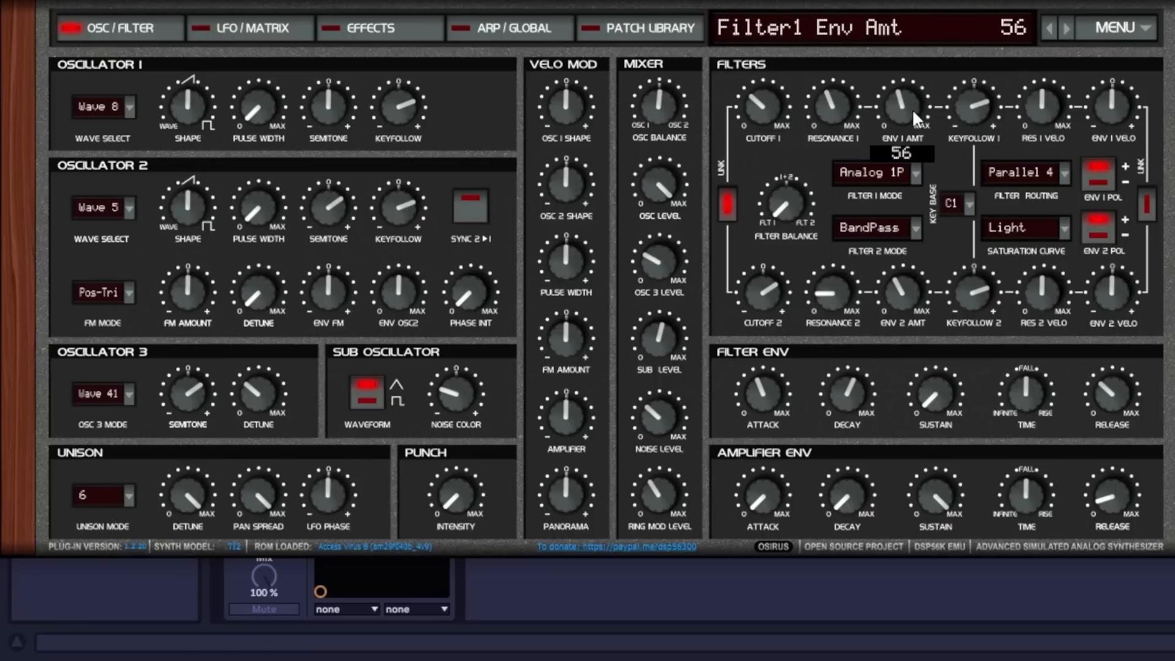
left_click_drag(909, 104, 860, 246)
Step: Raise the LFO 1 assign amount to Cutoff to a moderate positive setting
left_click(252, 27)
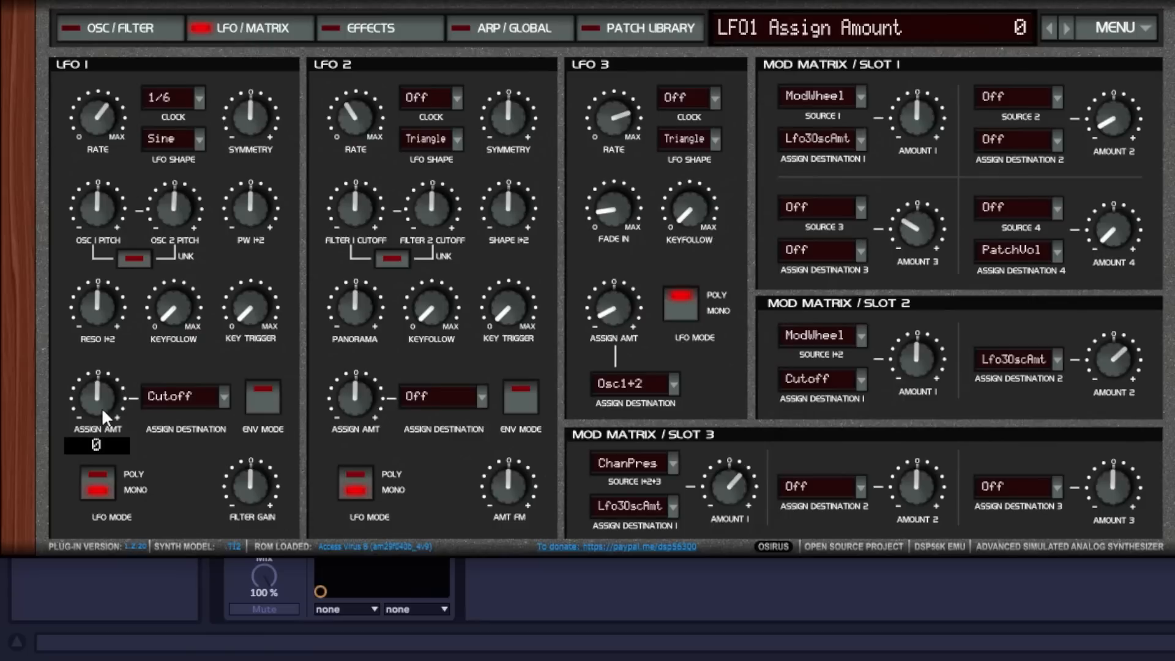
left_click_drag(102, 406, 94, 391)
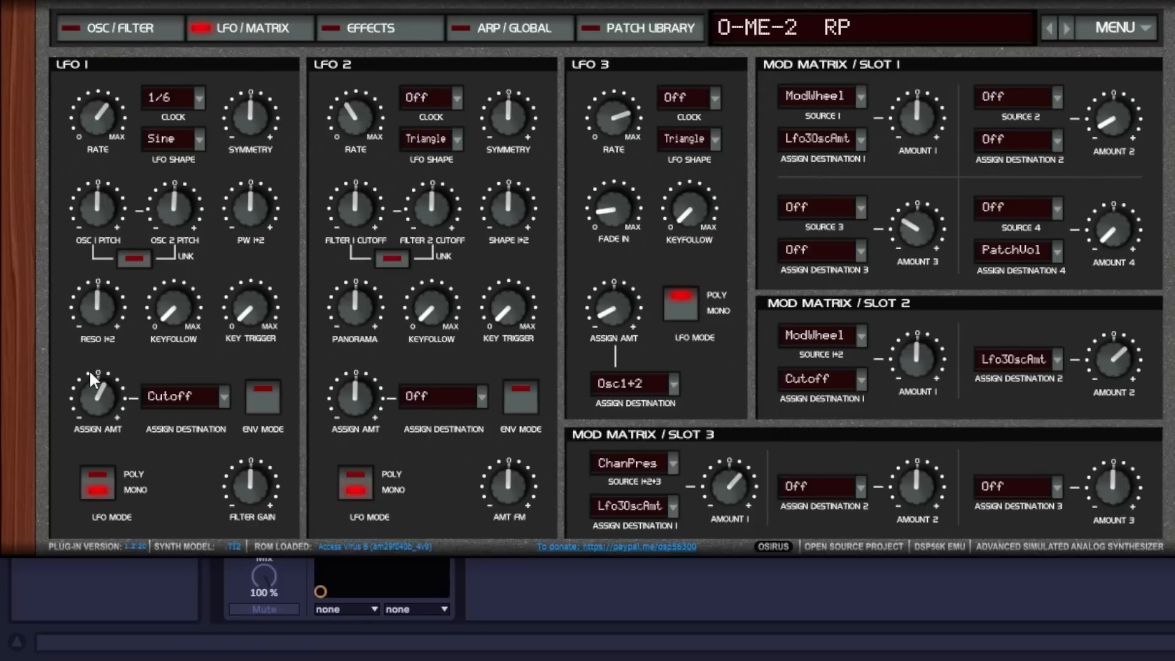
left_click_drag(110, 415, 105, 396)
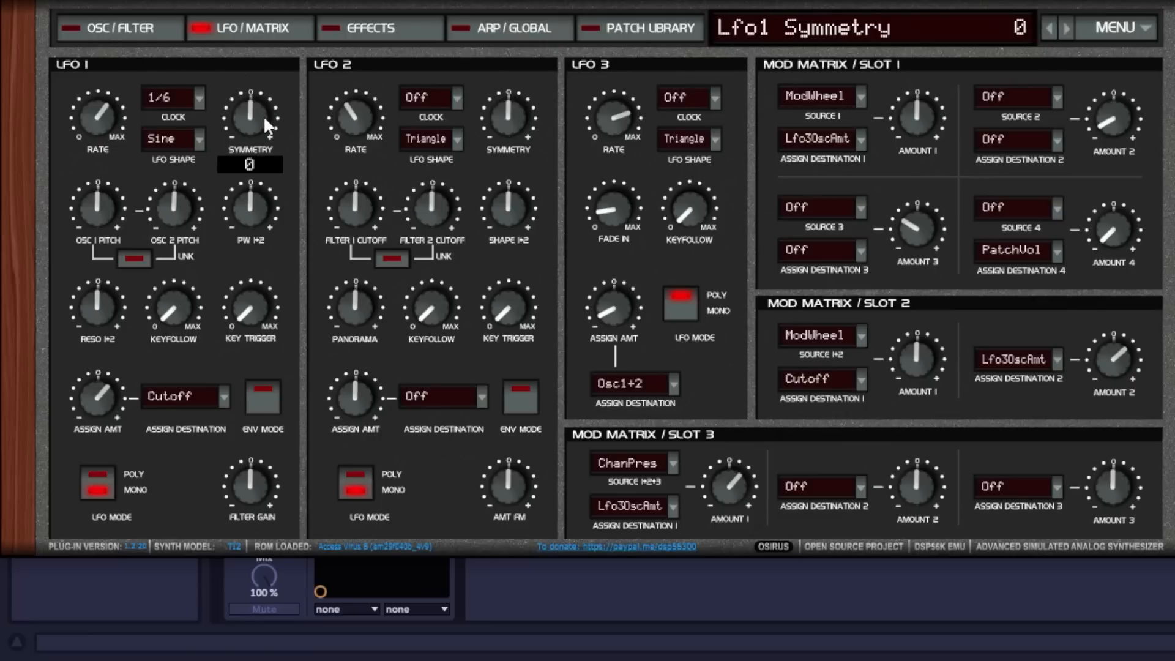
Step: Sweep the LFO 1 symmetry up and down to try its effect, and return it to 0
left_click_drag(264, 115, 253, 52)
left_click_drag(258, 112, 264, 91)
left_click_drag(264, 114, 276, 240)
mouse_move(256, 120)
left_mouse_down()
mouse_move(232, 1)
mouse_move(251, 115)
mouse_move(242, 107)
left_mouse_up()
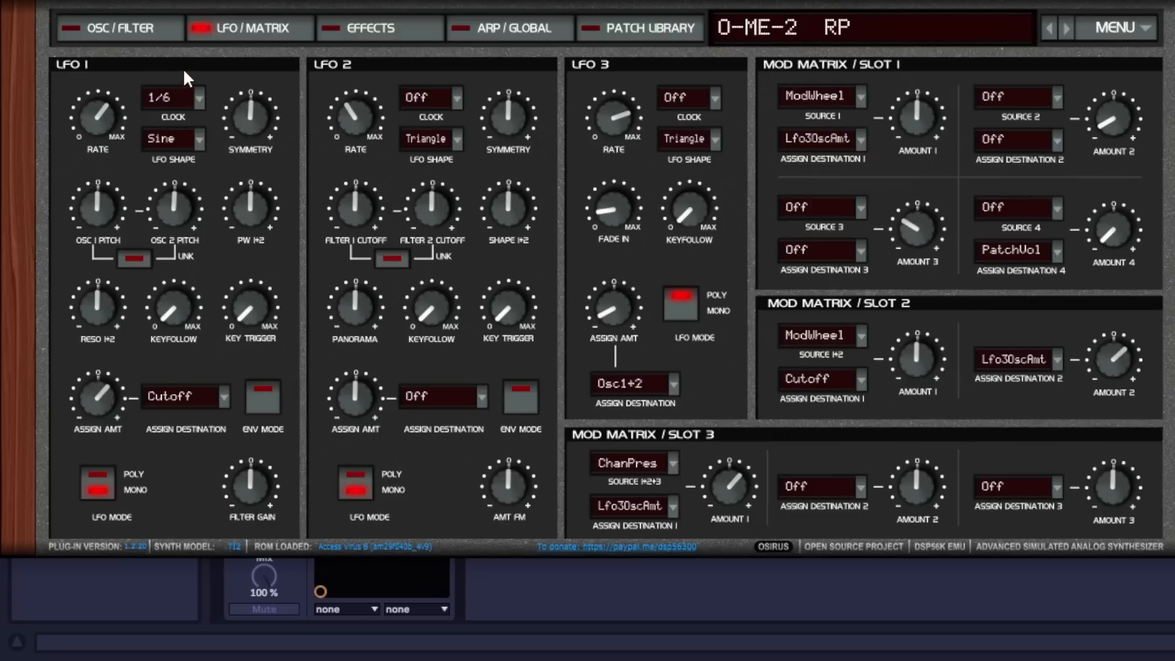
Step: Try LFO 1 modulation of oscillator 1 and 2 pitch, with and without link, and of pulse width, returning all amounts to 0
left_click_drag(92, 203, 117, 228)
mouse_move(97, 193)
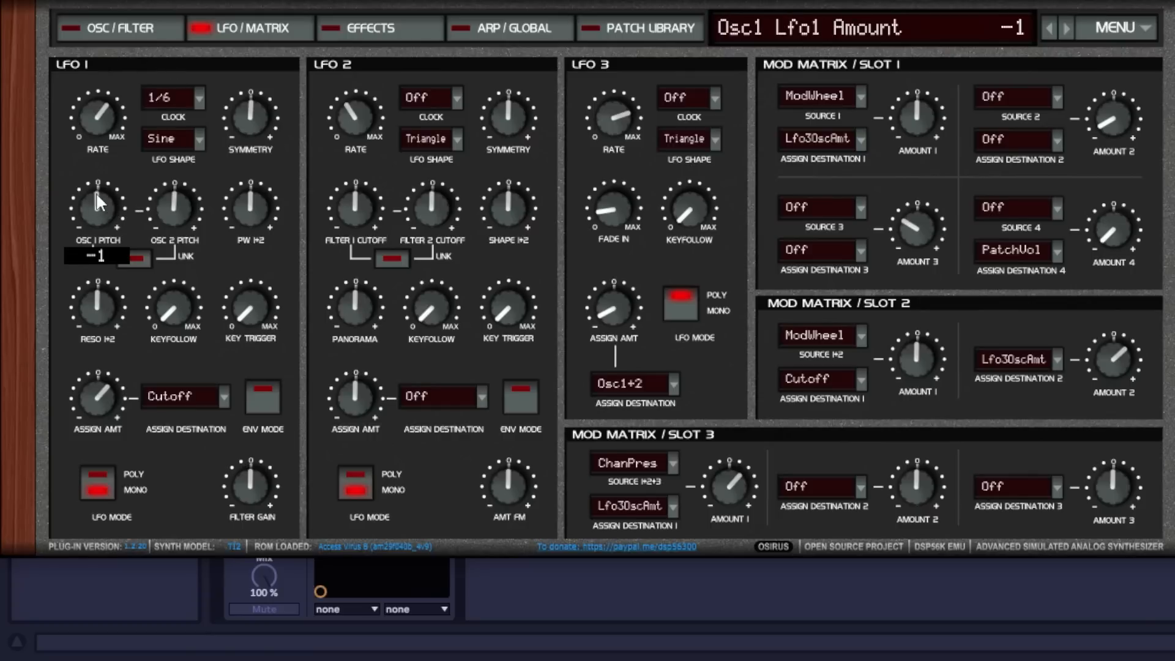
mouse_move(159, 210)
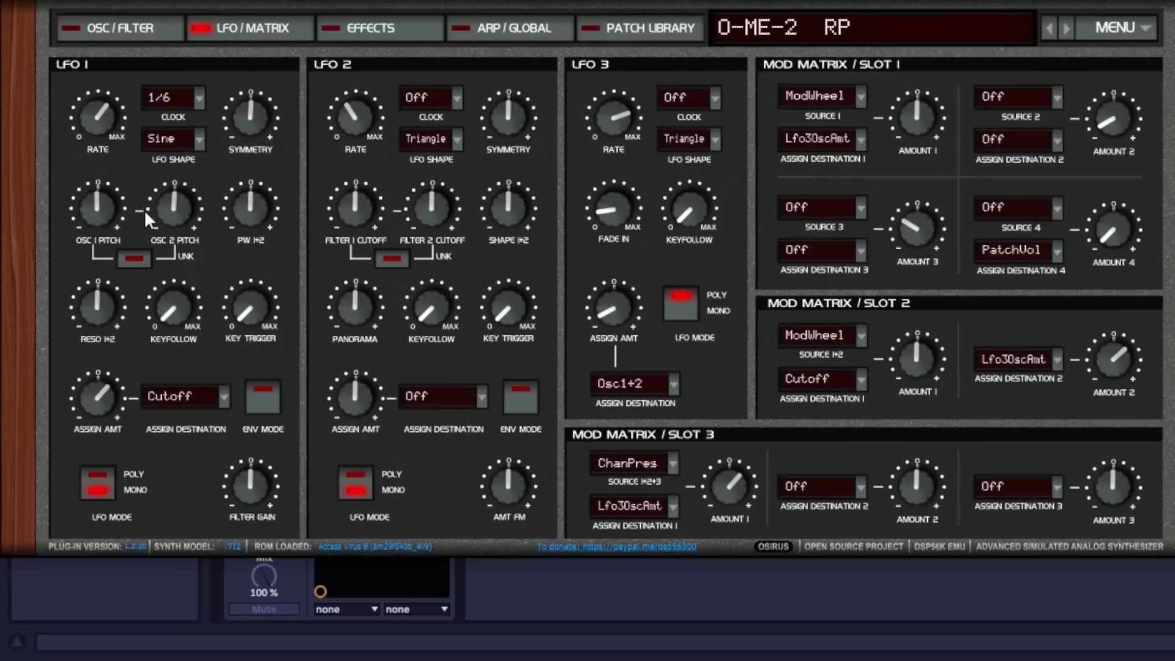
left_click(133, 259)
left_click_drag(111, 210, 100, 124)
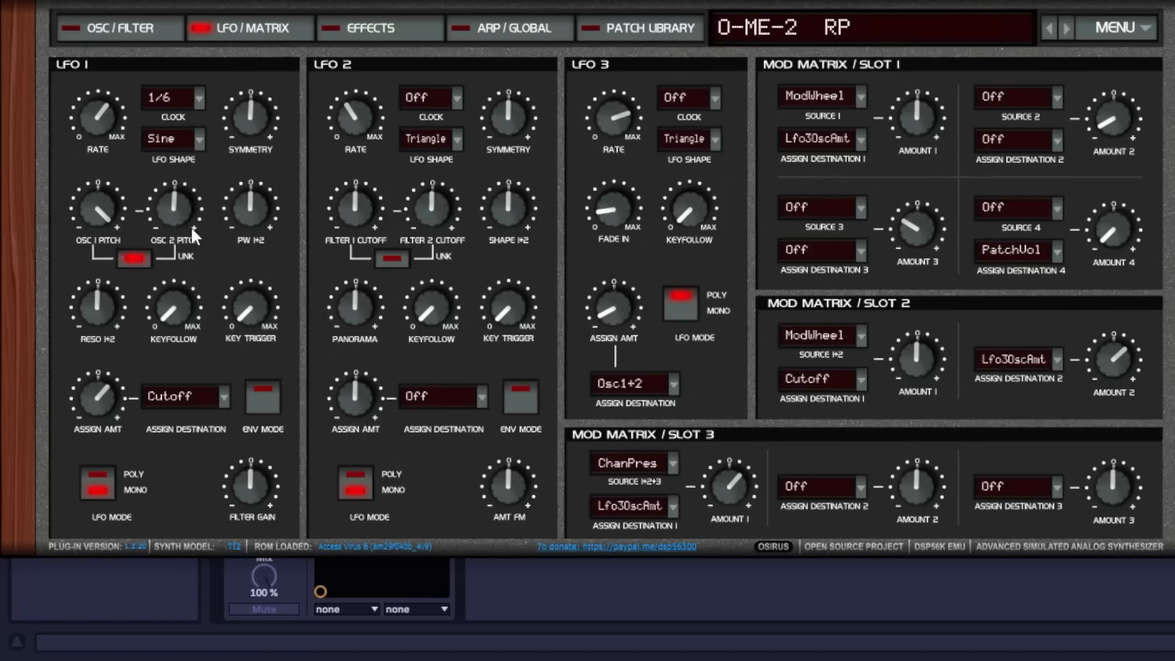
left_click_drag(194, 236, 187, 83)
double_click(168, 211)
double_click(96, 199)
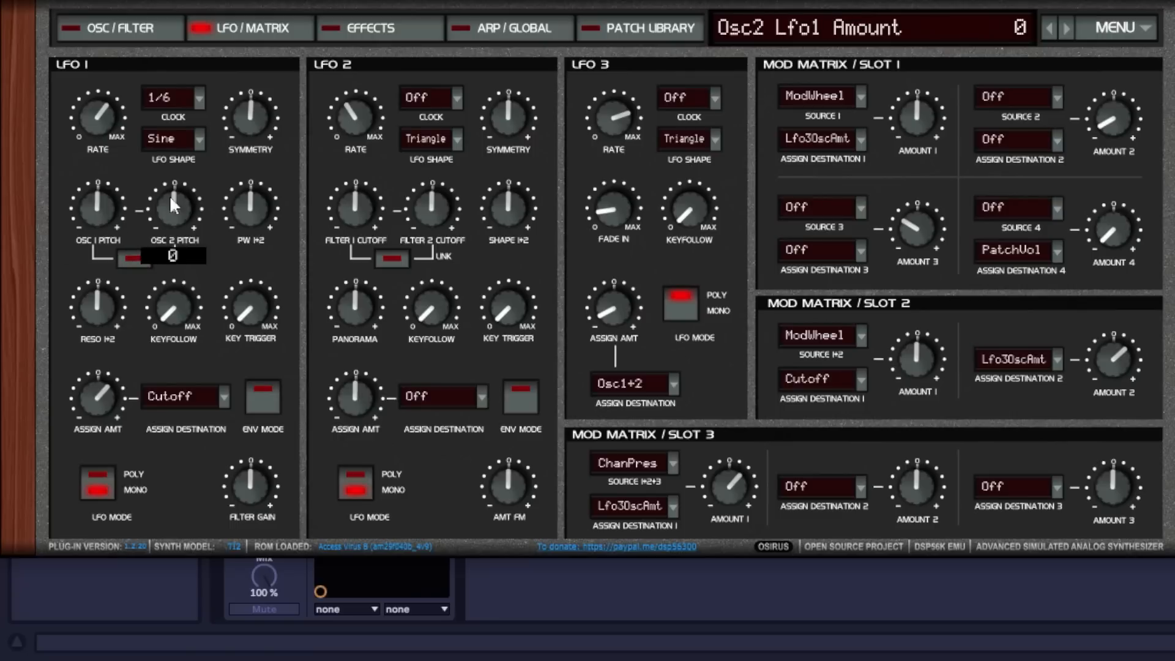
mouse_move(248, 212)
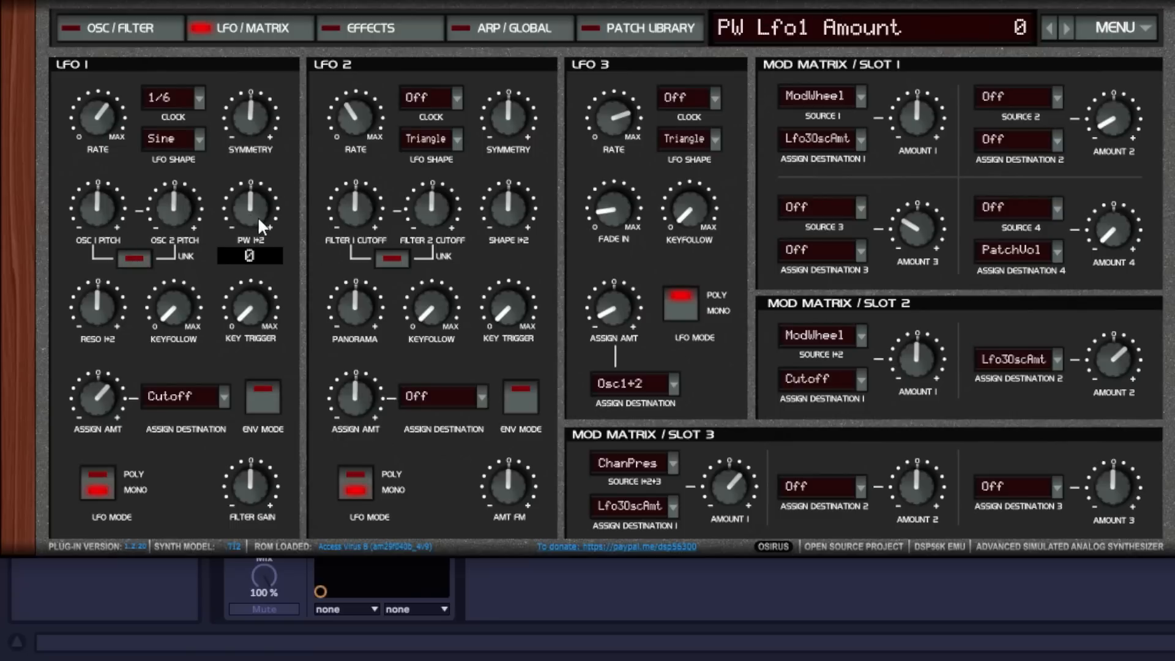
left_click_drag(253, 205, 253, 136)
Step: Raise the LFO 1 resonance amount to about +25 and increase its assign amount to Cutoff
left_click_drag(86, 312, 90, 288)
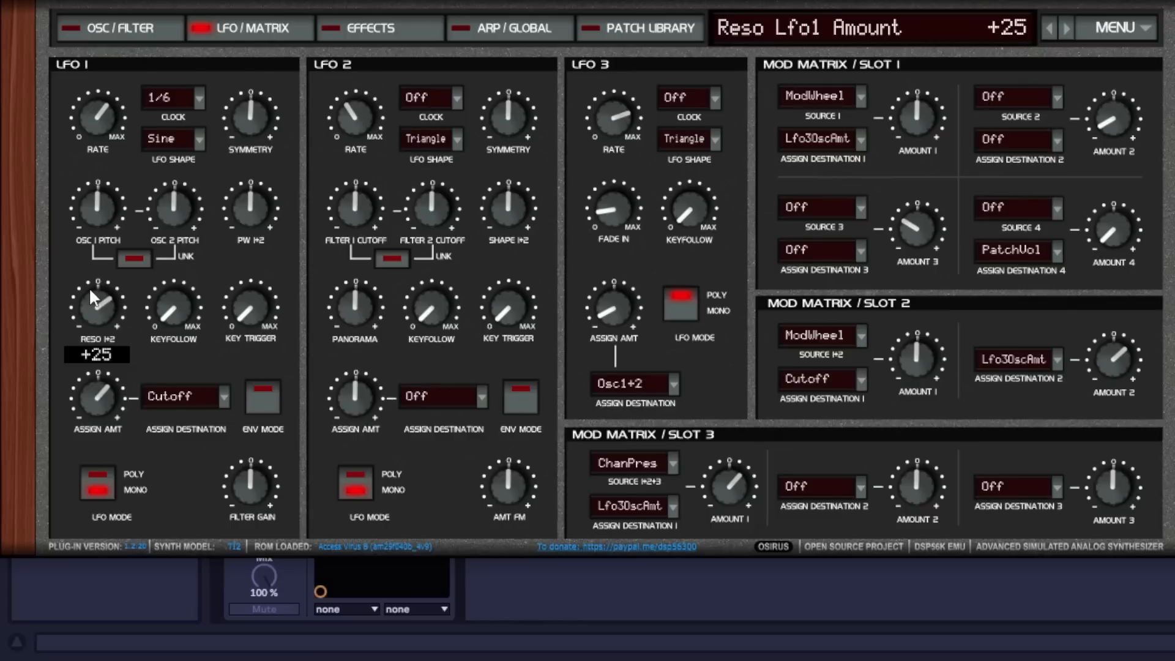
left_click(94, 312)
left_click_drag(99, 386, 94, 376)
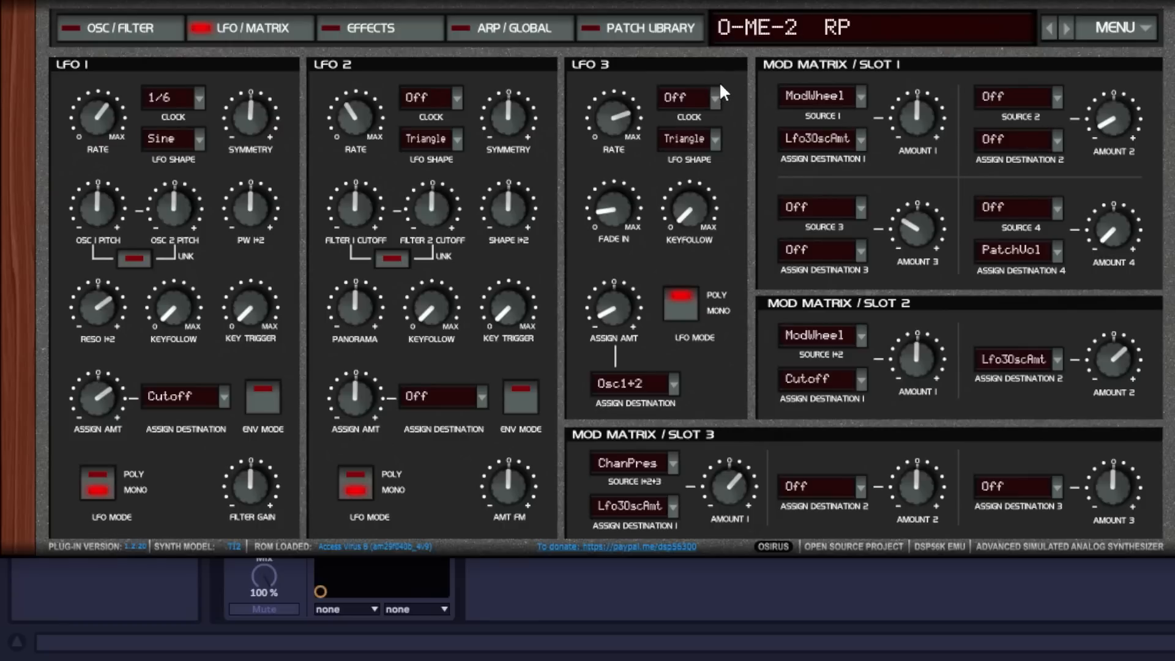
Step: Review the destination options of LFO 3 and the first source and destination options in mod matrix slot 1
left_click(673, 384)
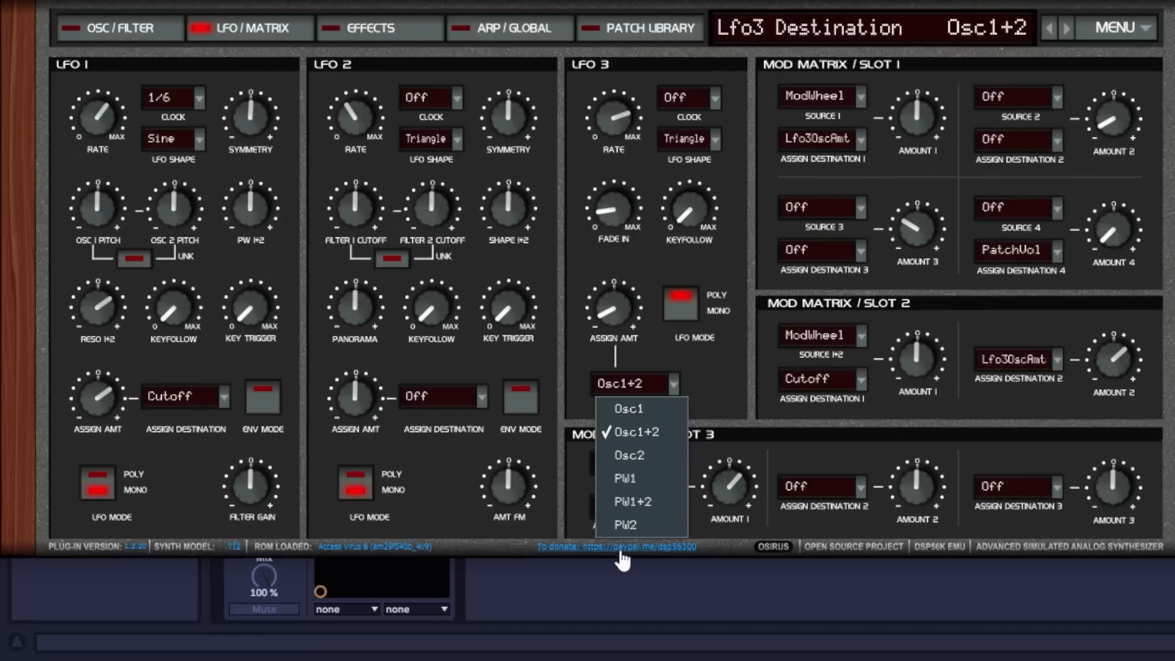
left_click(727, 379)
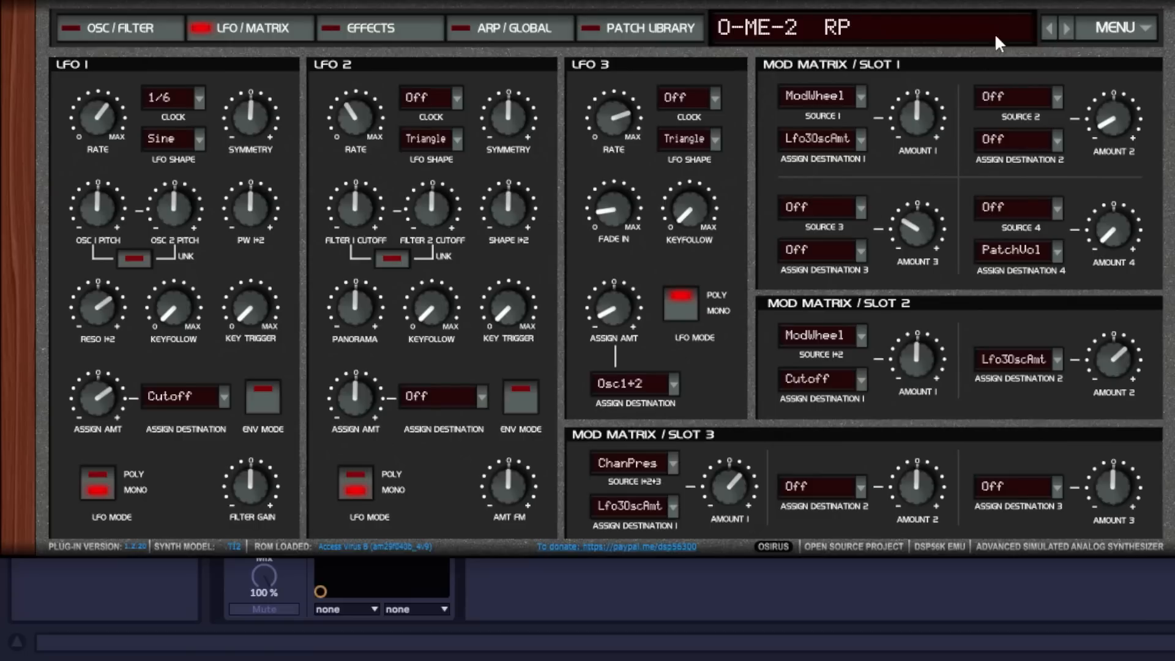
left_click(862, 97)
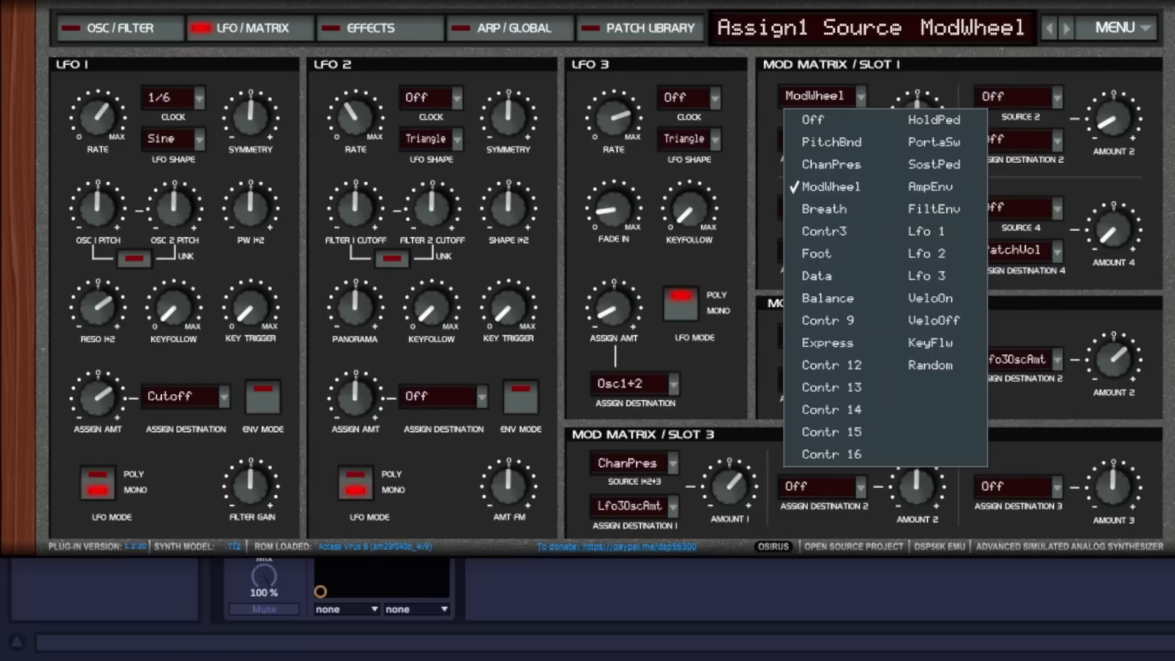
left_click(1082, 115)
left_click(861, 140)
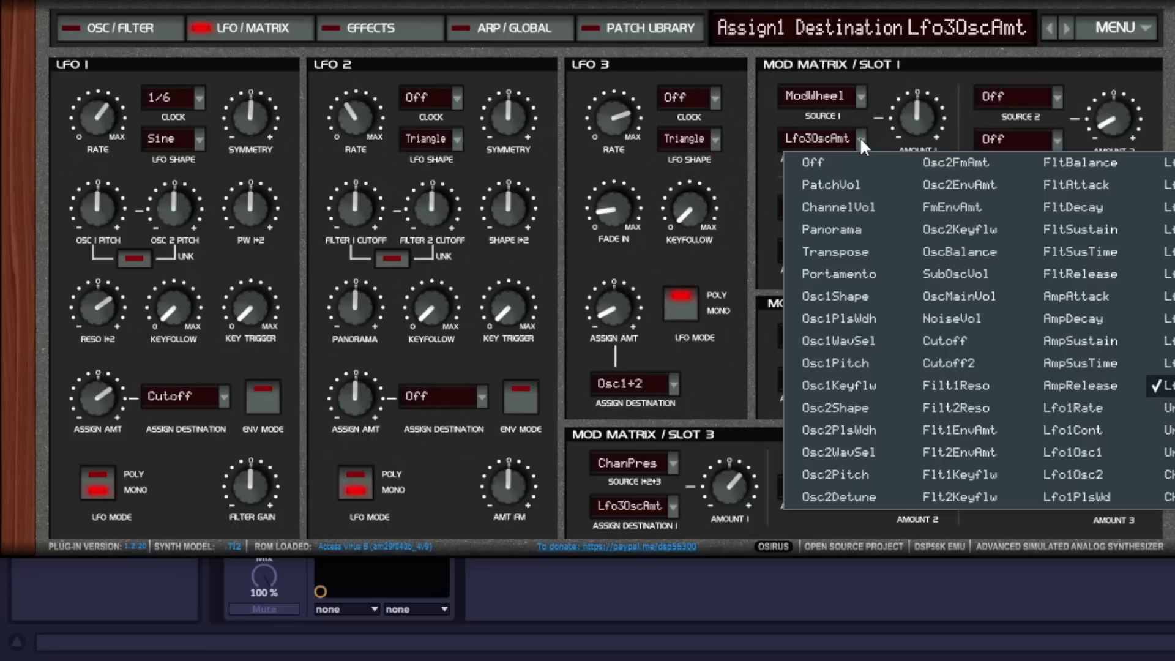
key("Escape")
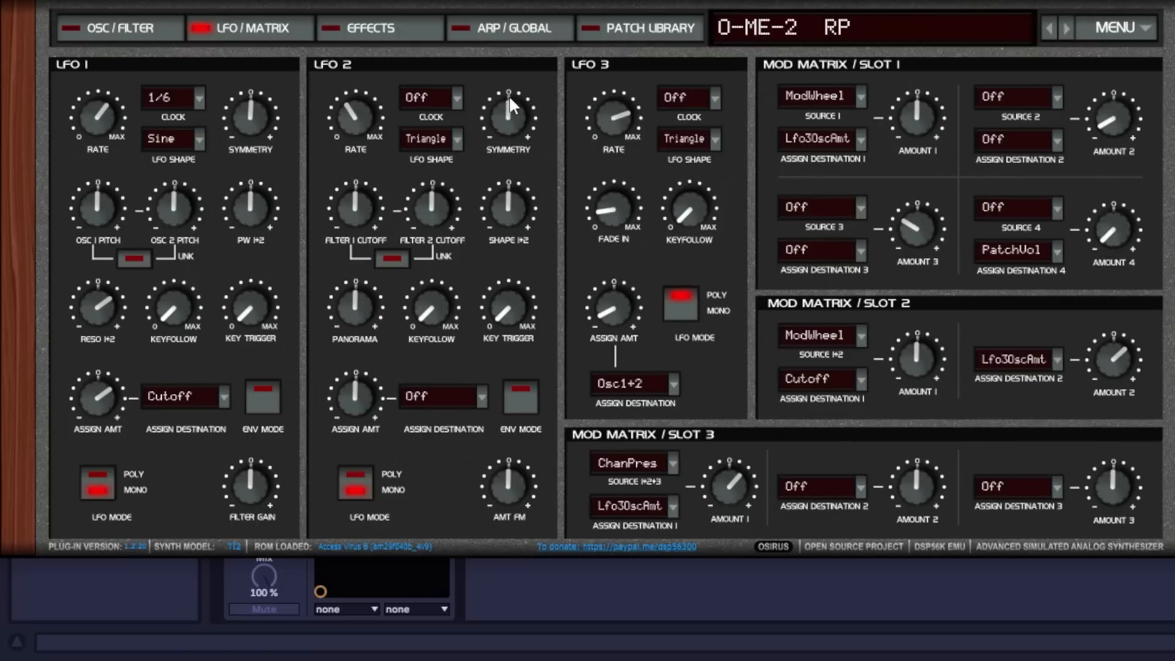
Step: Show the effects settings, lower the delay/reverb send to 0 and raise it to about 41
left_click(369, 27)
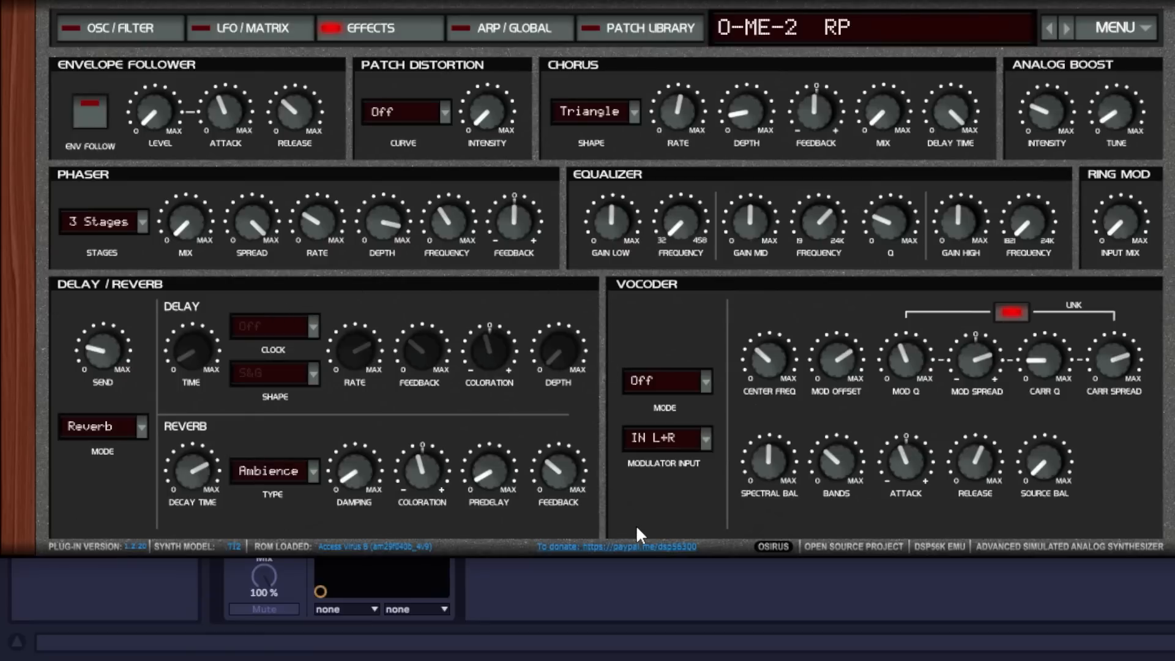
left_click_drag(107, 344, 99, 443)
left_click_drag(117, 324, 69, 379)
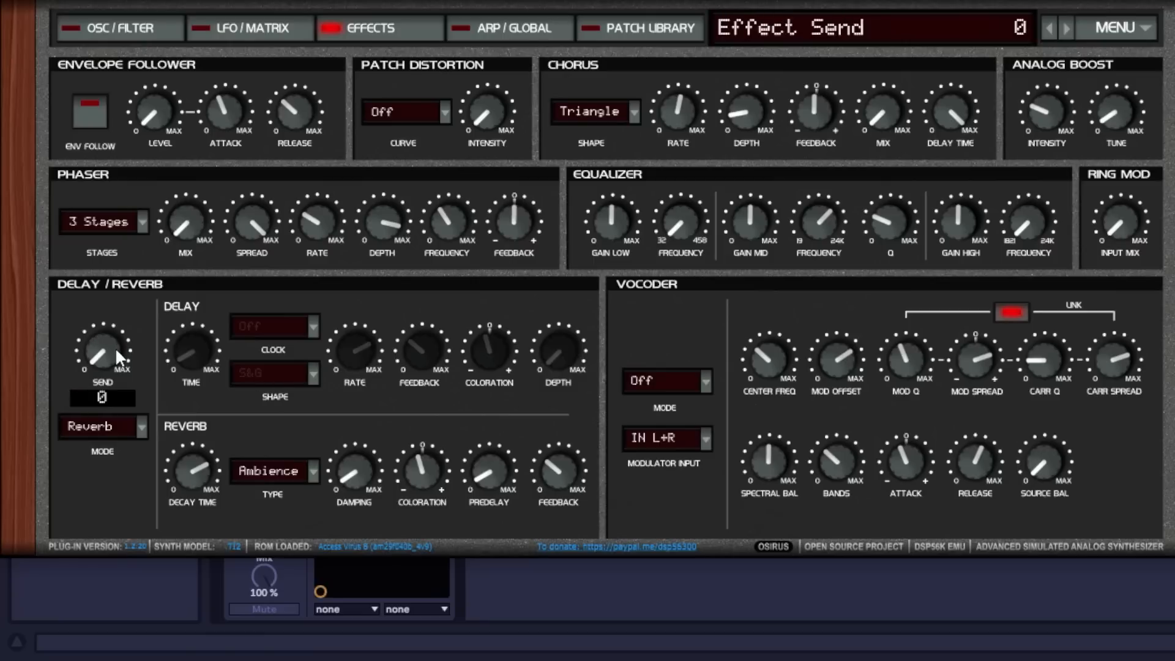
left_click_drag(114, 347, 102, 304)
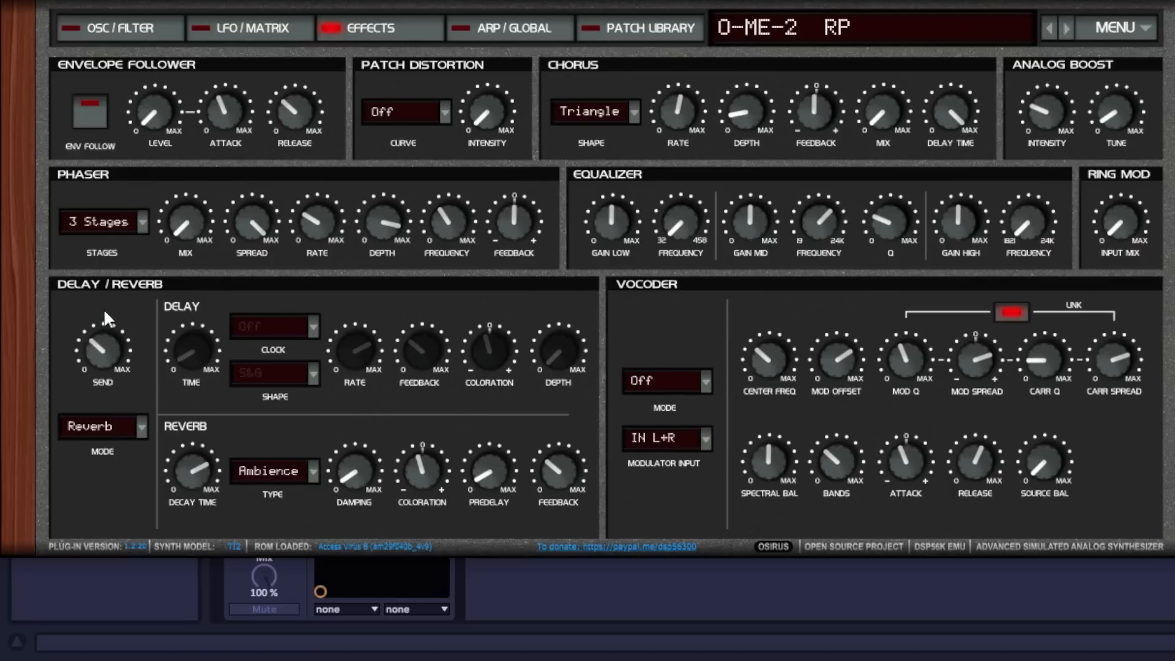
mouse_move(103, 344)
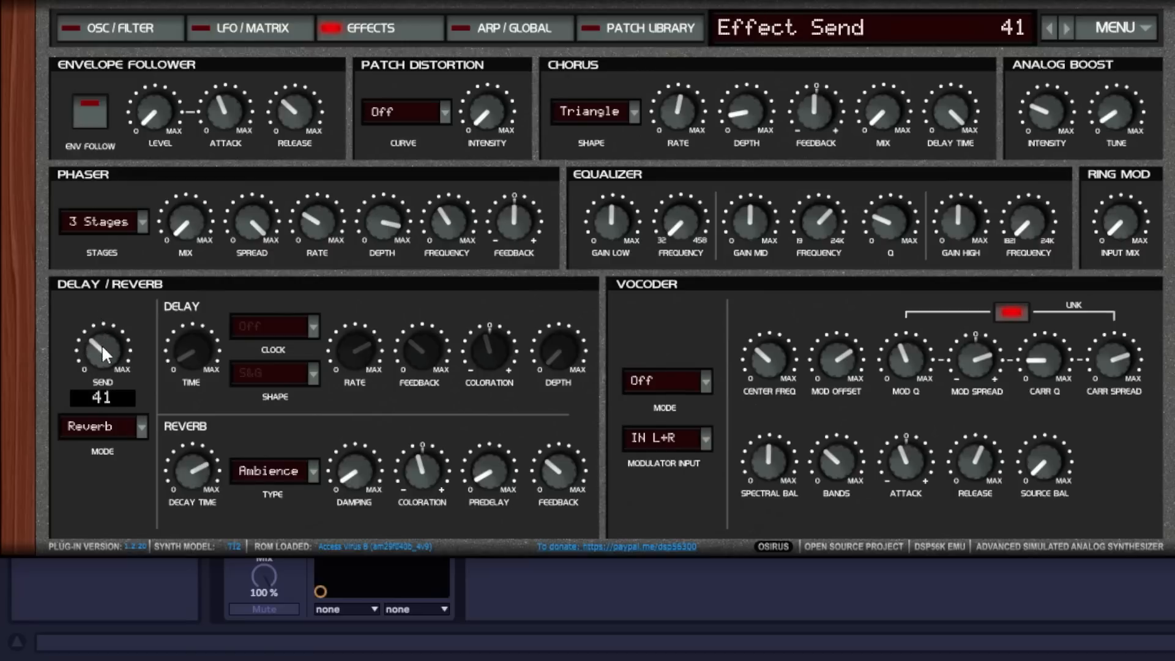
mouse_move(103, 347)
left_mouse_down()
mouse_move(101, 322)
mouse_move(103, 346)
left_mouse_up()
Step: Switch the delay/reverb mode to Delay4:3 with a delay time of 84 and a slightly higher send level
left_click(143, 430)
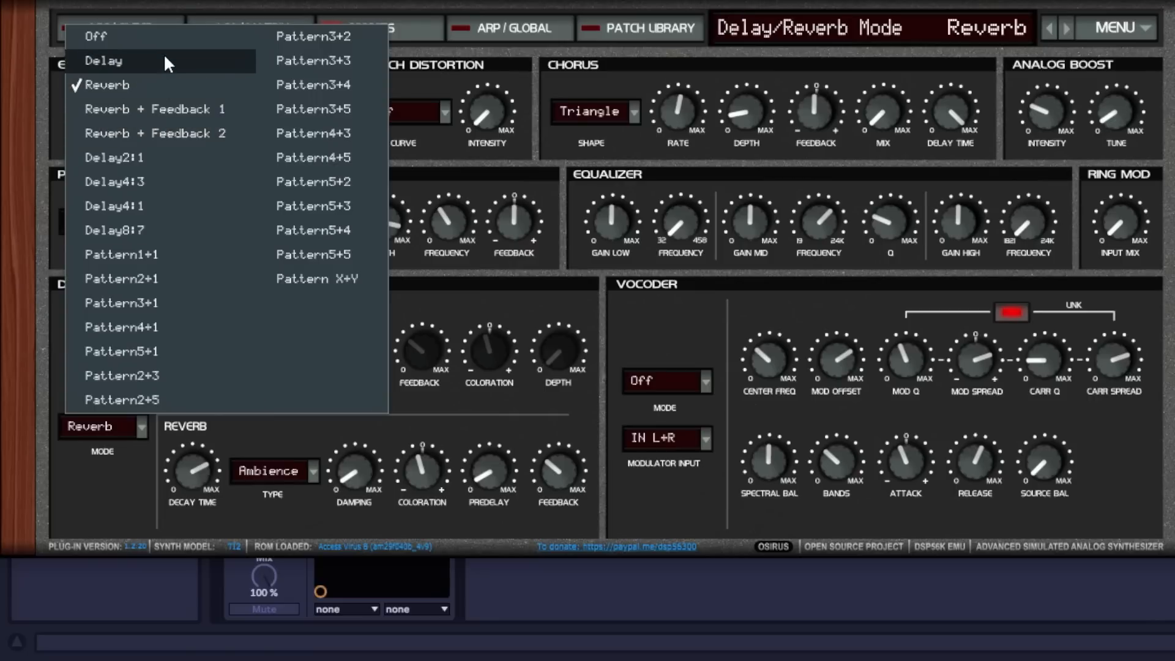
left_click(142, 183)
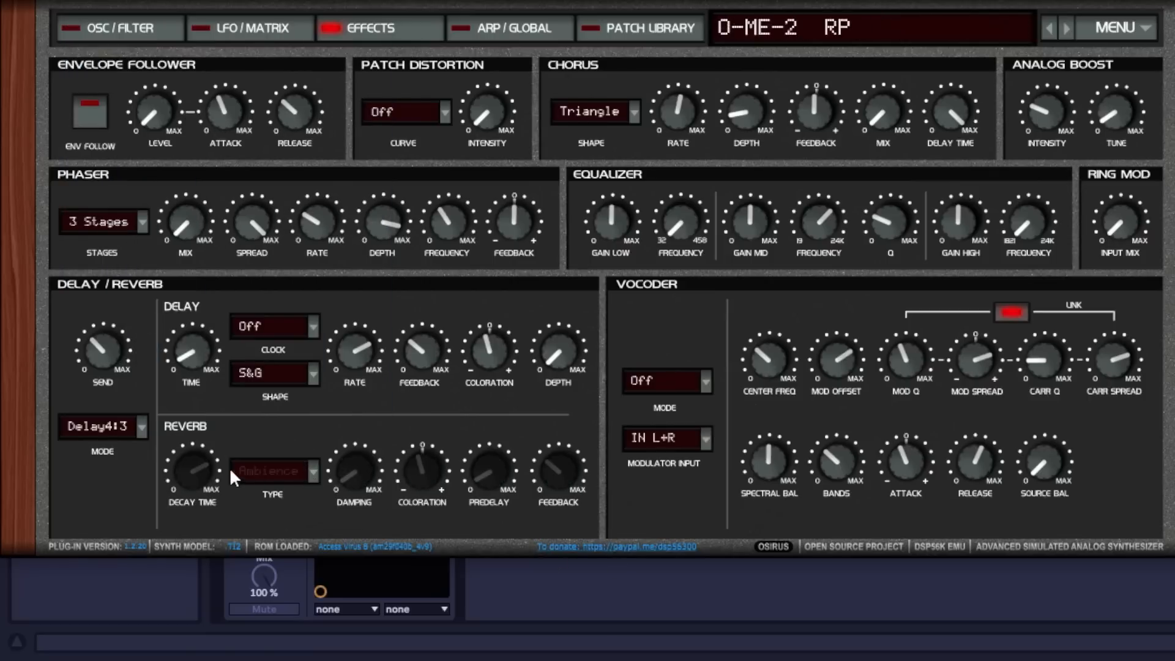
mouse_move(206, 499)
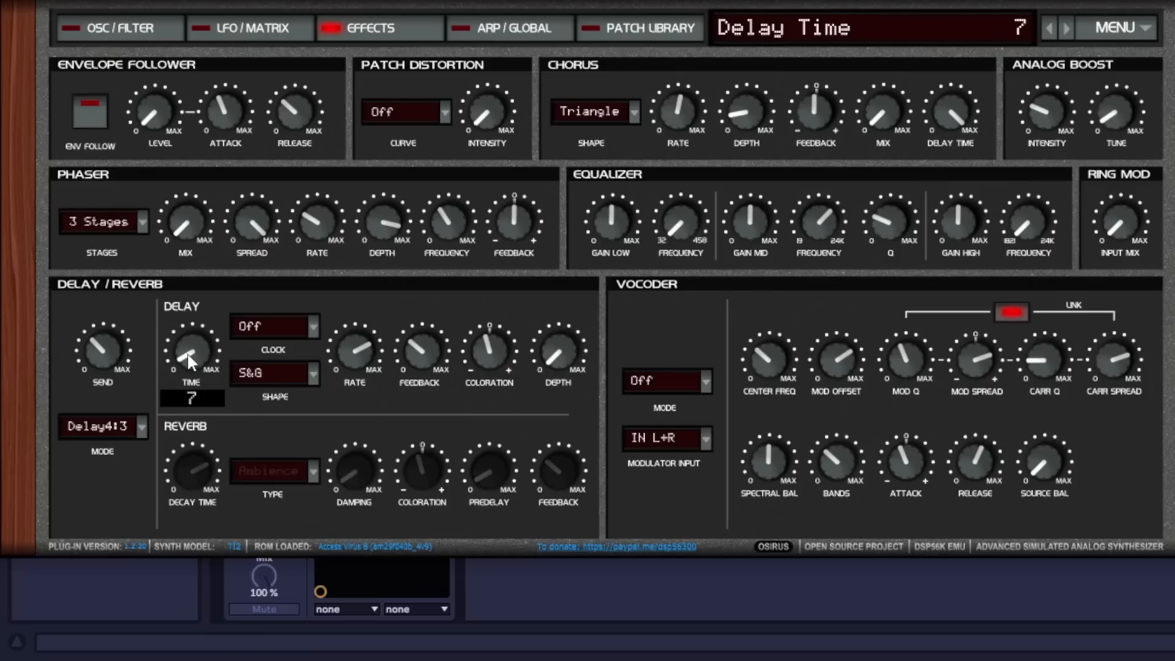
left_click_drag(195, 360, 198, 339)
mouse_move(196, 332)
left_click_drag(196, 335, 192, 314)
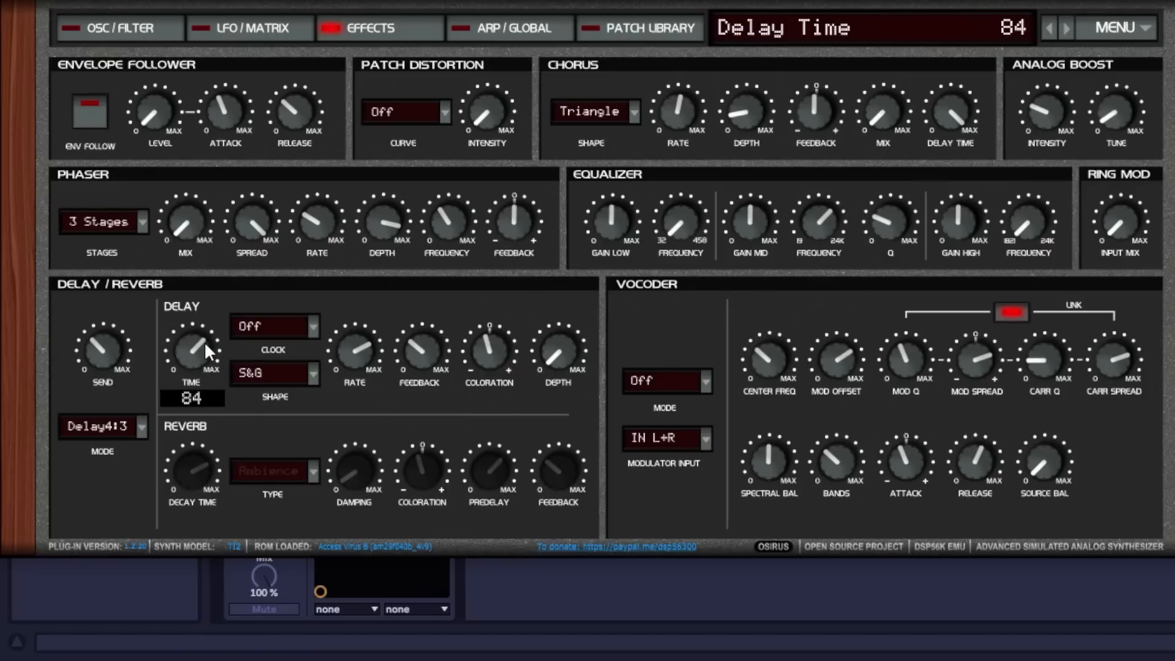
mouse_move(115, 350)
left_click_drag(115, 350, 116, 338)
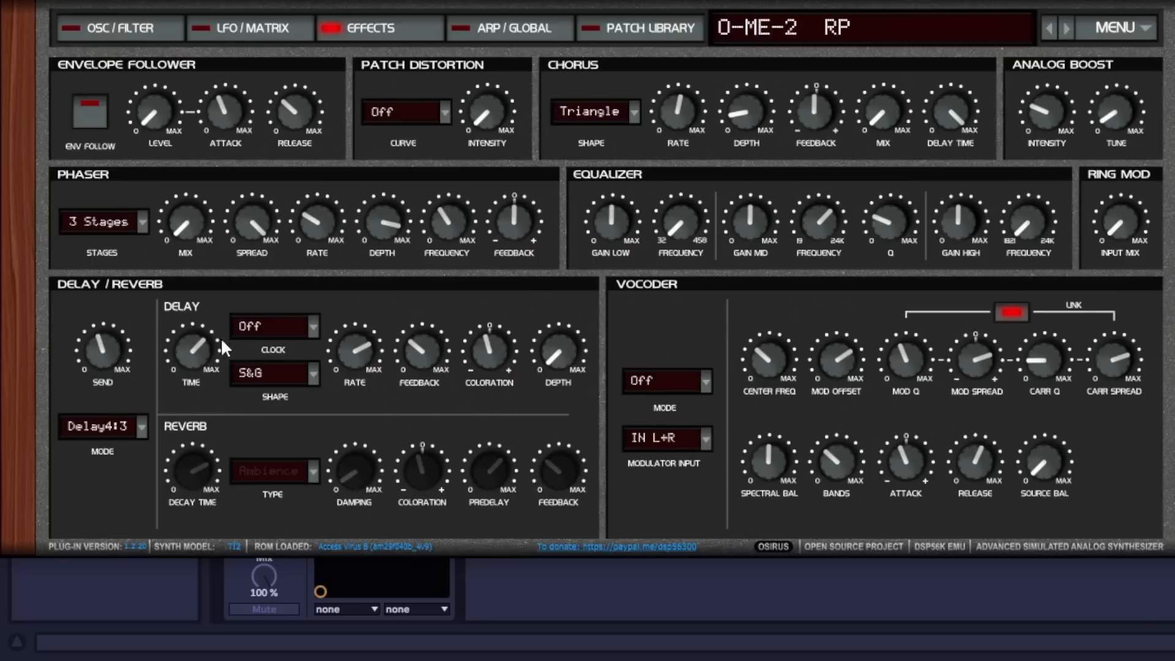
Step: Try the delay/reverb modes Delay8:7, Pattern1+1, Pattern4+1, Pattern3+5, Pattern2+3 and Reverb + Feedback 1 in turn
left_click(135, 422)
left_click(160, 229)
left_click(145, 423)
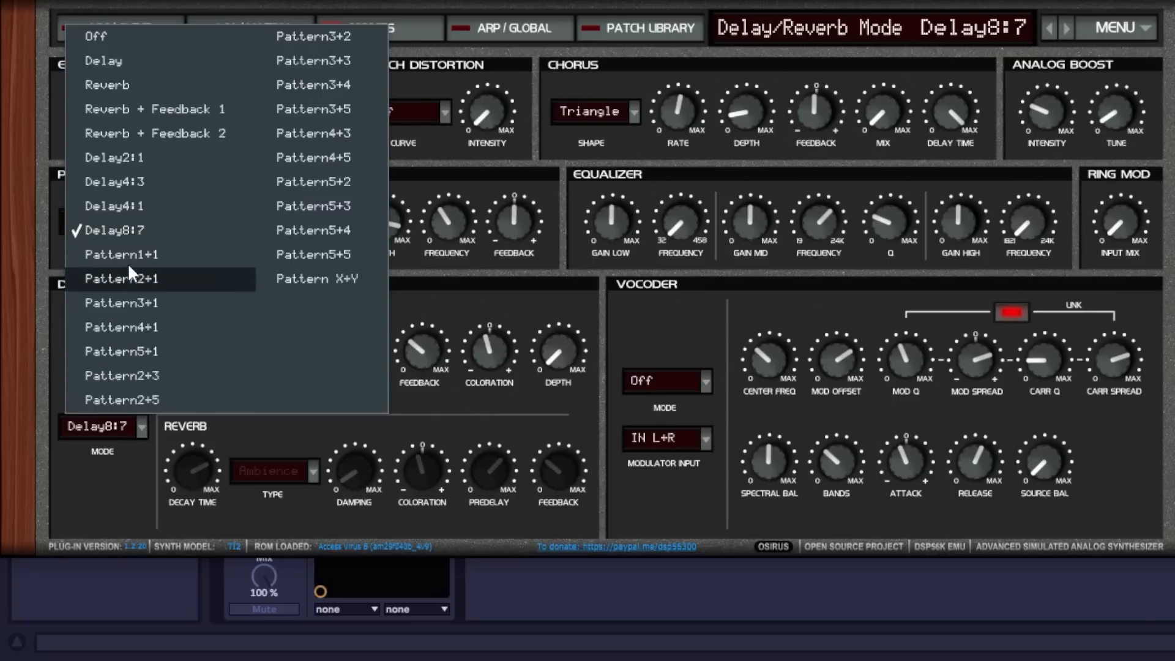
left_click(129, 249)
left_click(144, 428)
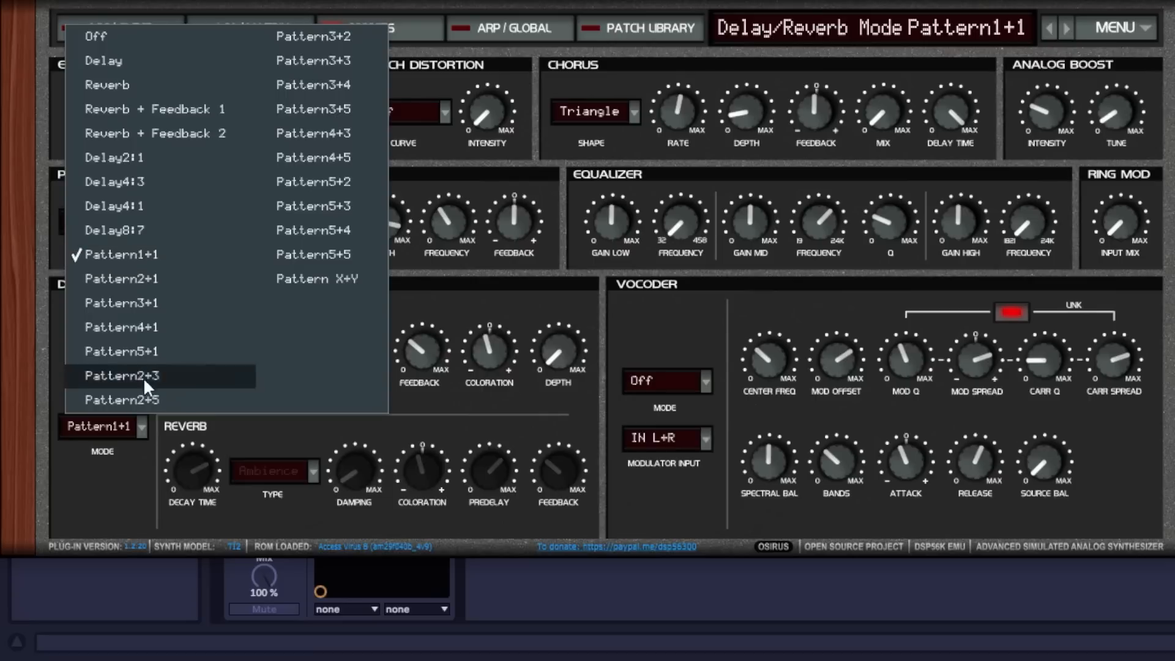
left_click(143, 324)
left_click(145, 425)
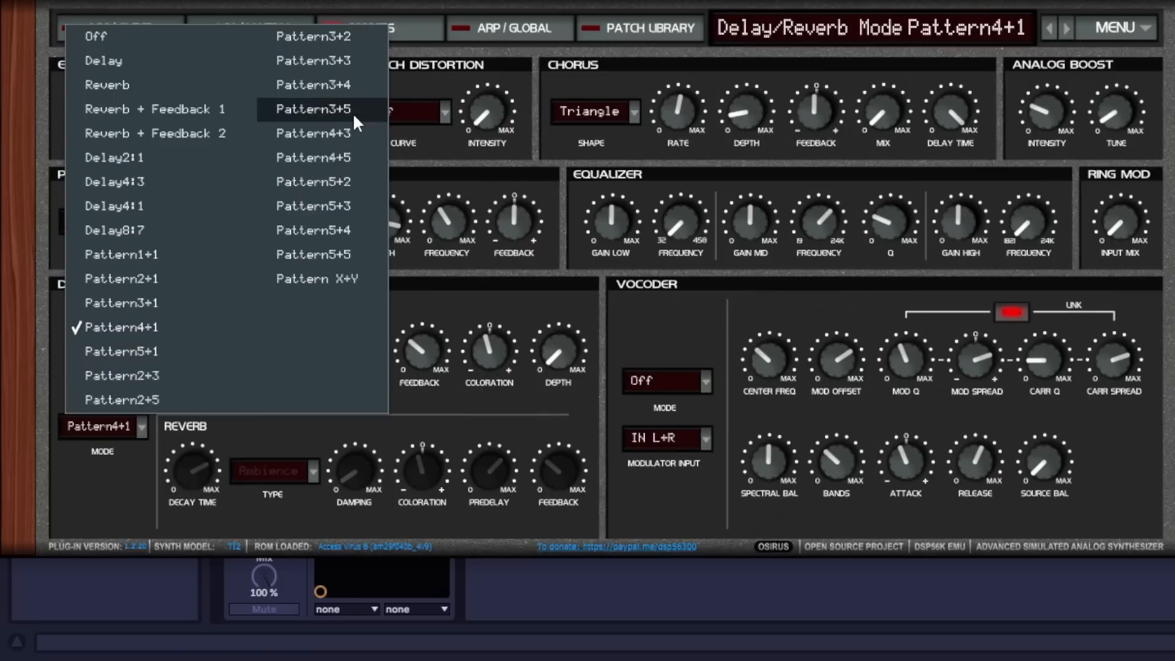
left_click(352, 113)
left_click(142, 427)
left_click(146, 364)
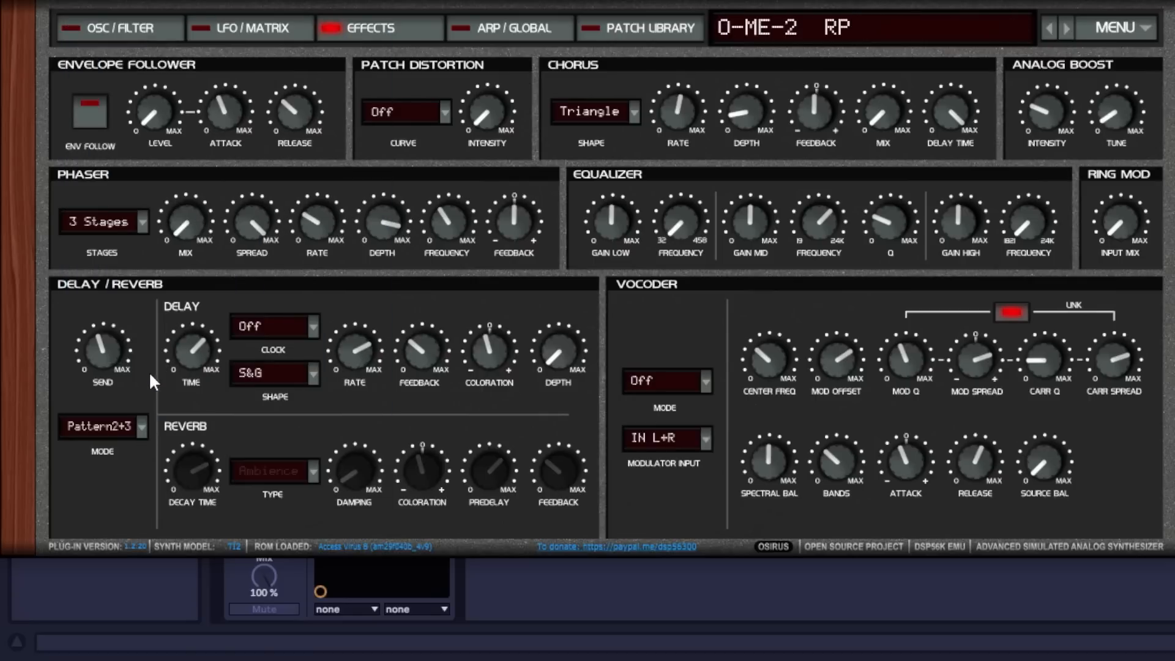
mouse_move(130, 435)
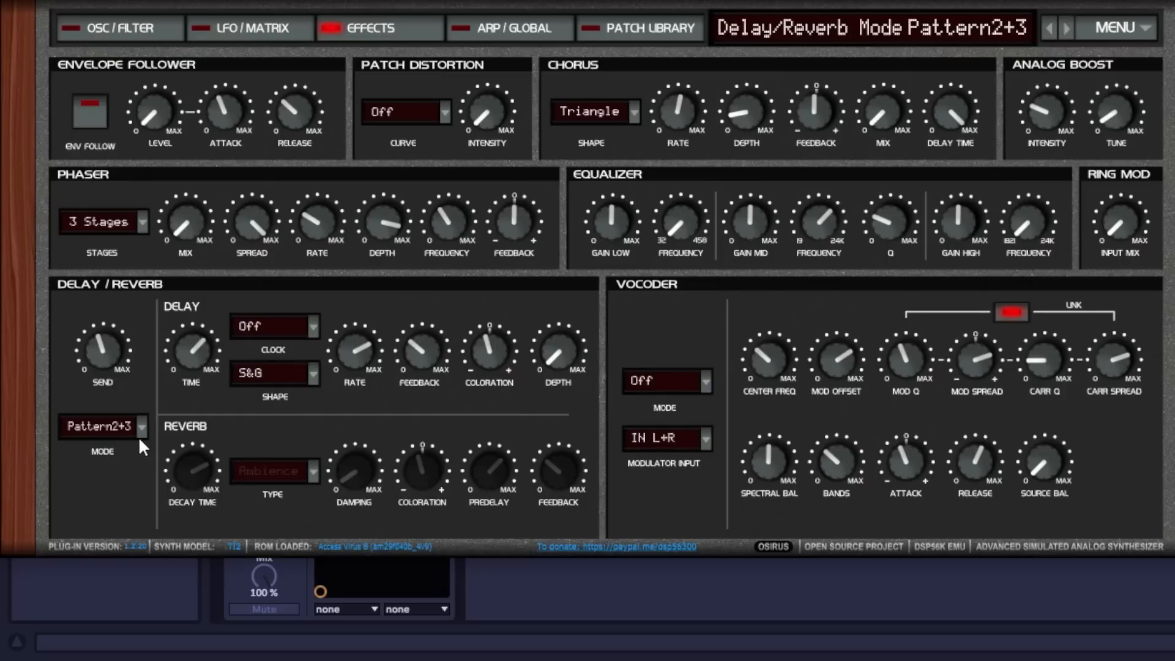
left_click(142, 427)
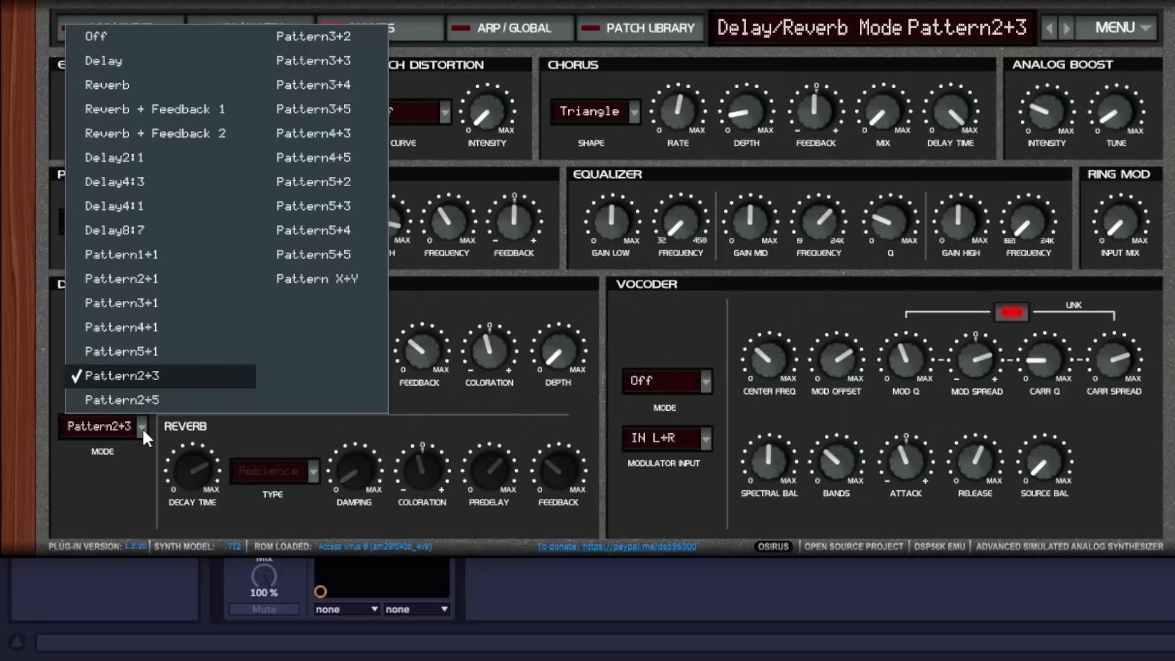
left_click(172, 109)
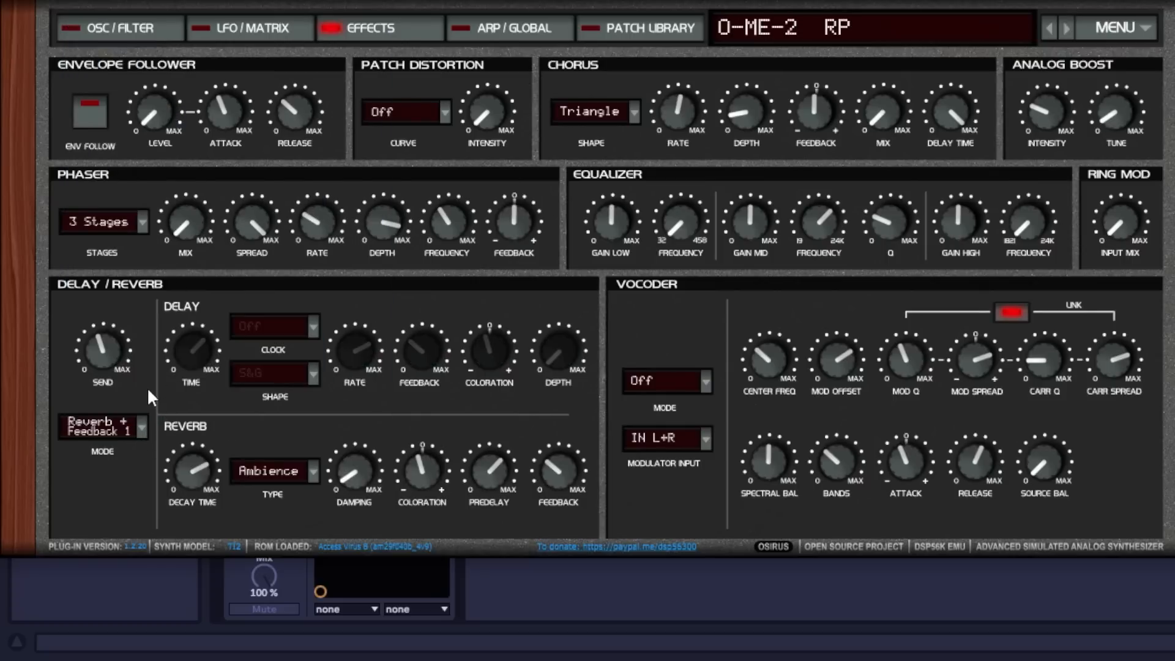
Step: Set the delay/reverb mode back to Reverb and lower the reverb decay time to slightly below the midpoint
left_click(117, 433)
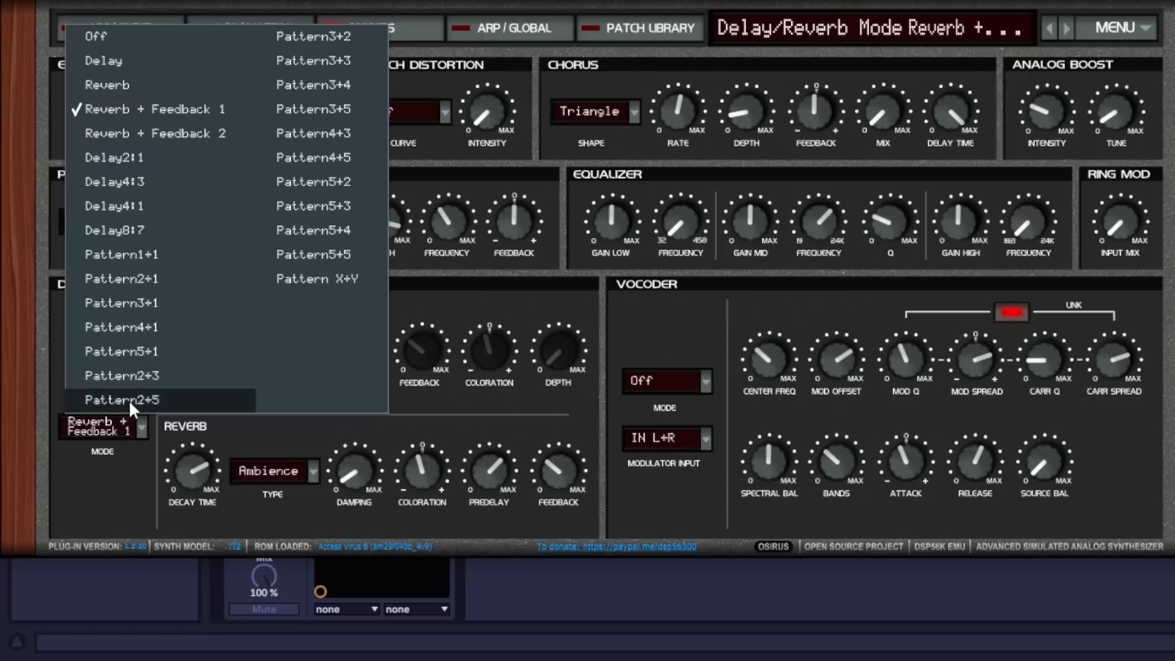
left_click(131, 82)
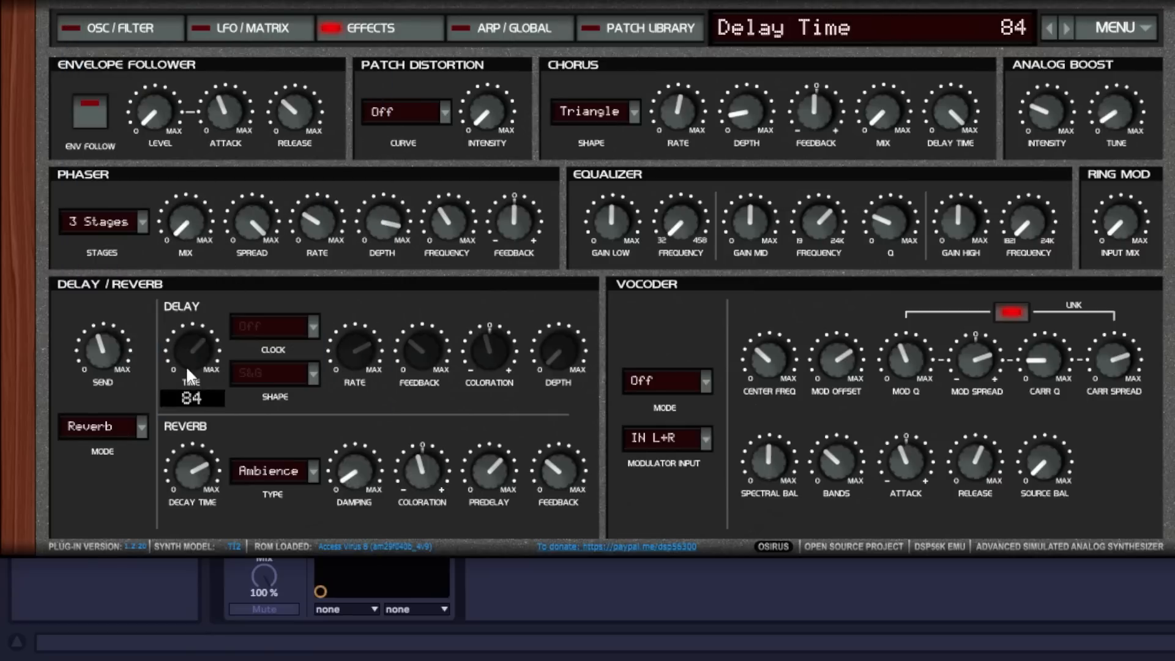
left_click_drag(200, 465, 193, 496)
Step: Choose the Hall reverb type, raise its damping to 127 and bring it back to slightly below the midpoint
left_click(293, 467)
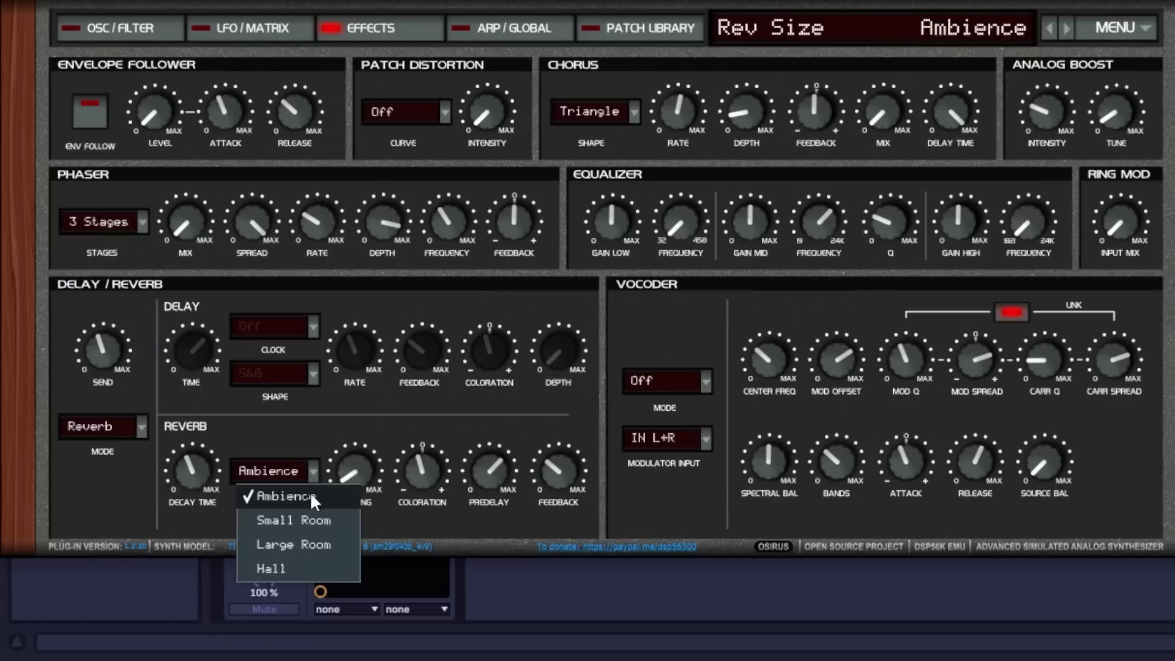
left_click(320, 565)
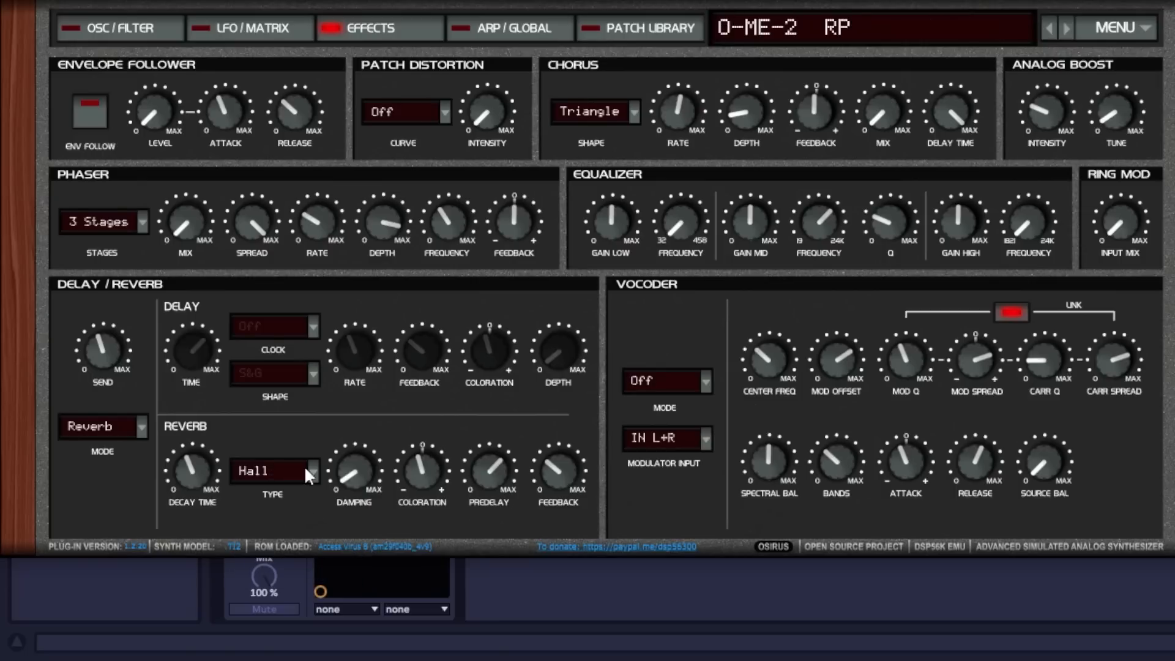
left_click_drag(342, 475, 363, 359)
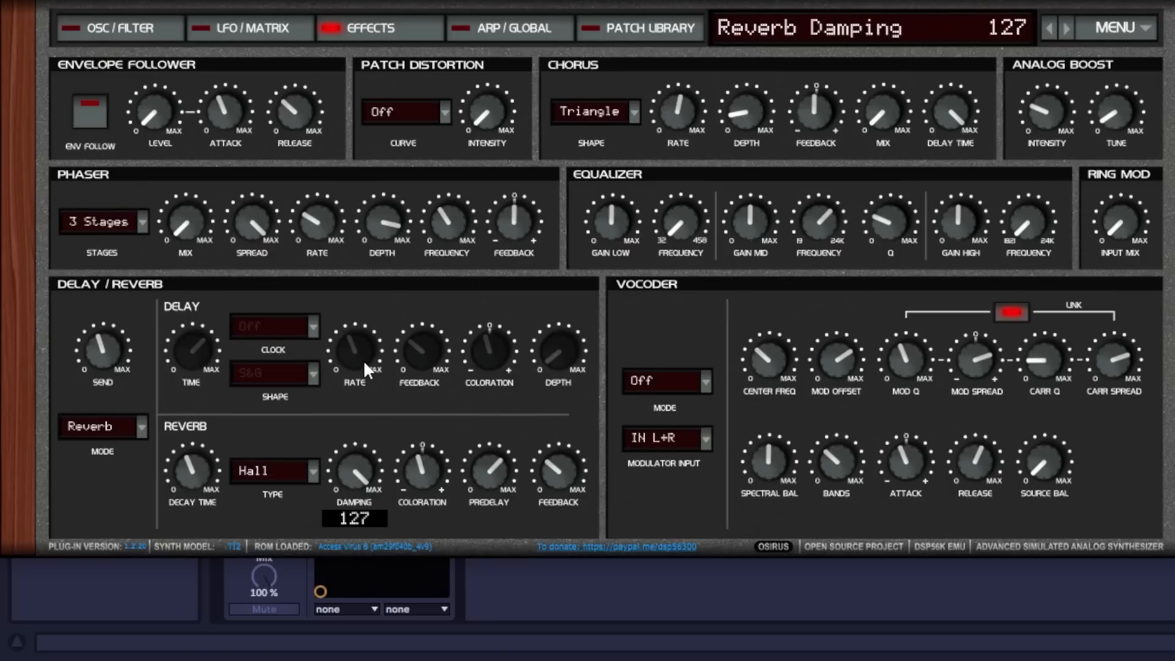
left_click_drag(375, 472, 380, 556)
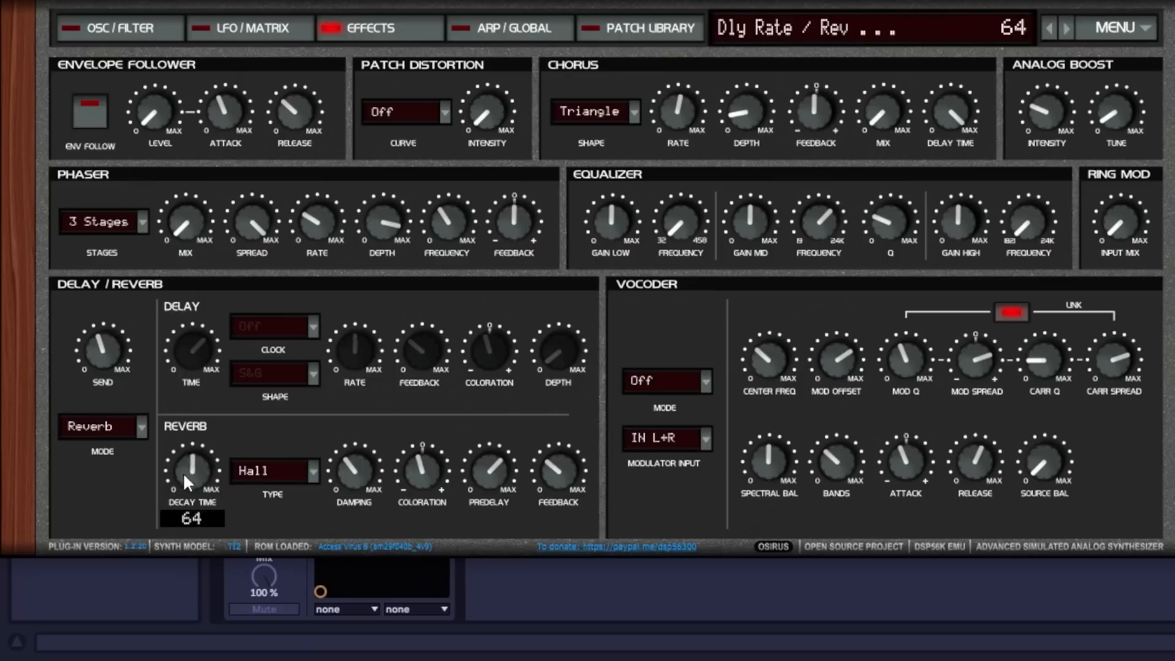
Step: Raise the reverb's decay time, coloration and feedback, and lower the effect send to below the midpoint
mouse_move(183, 473)
left_mouse_down()
mouse_move(185, 451)
mouse_move(185, 460)
left_mouse_up()
mouse_move(431, 469)
left_mouse_down()
mouse_move(429, 416)
mouse_move(431, 468)
left_mouse_up()
left_click_drag(563, 473, 566, 449)
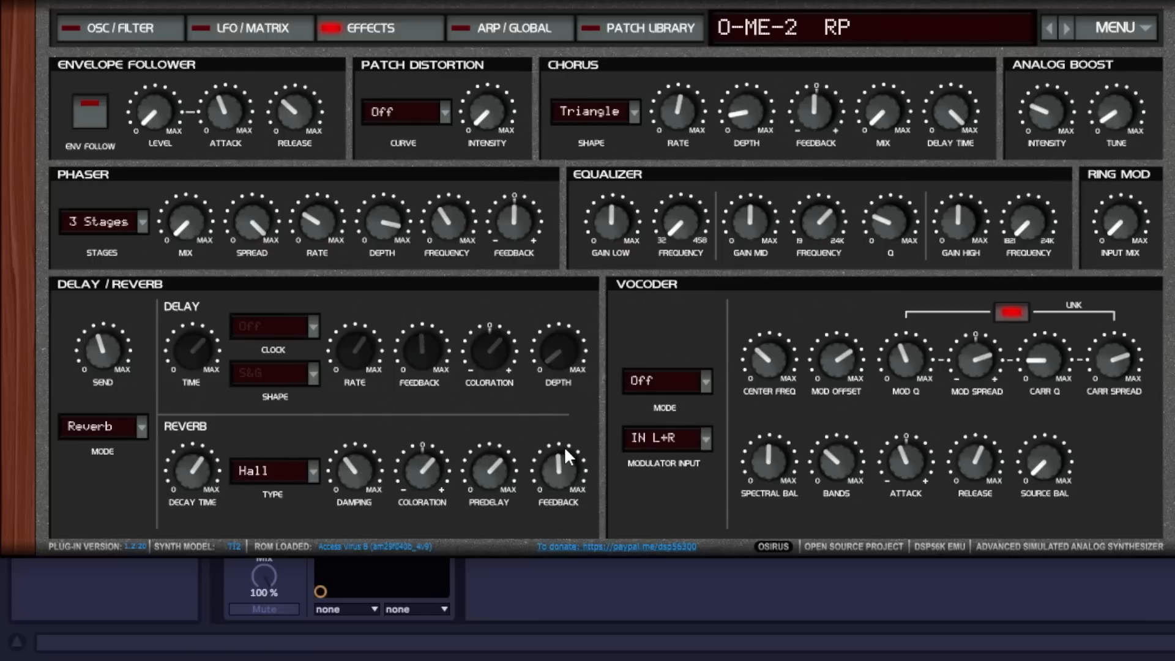
left_click_drag(126, 345, 104, 363)
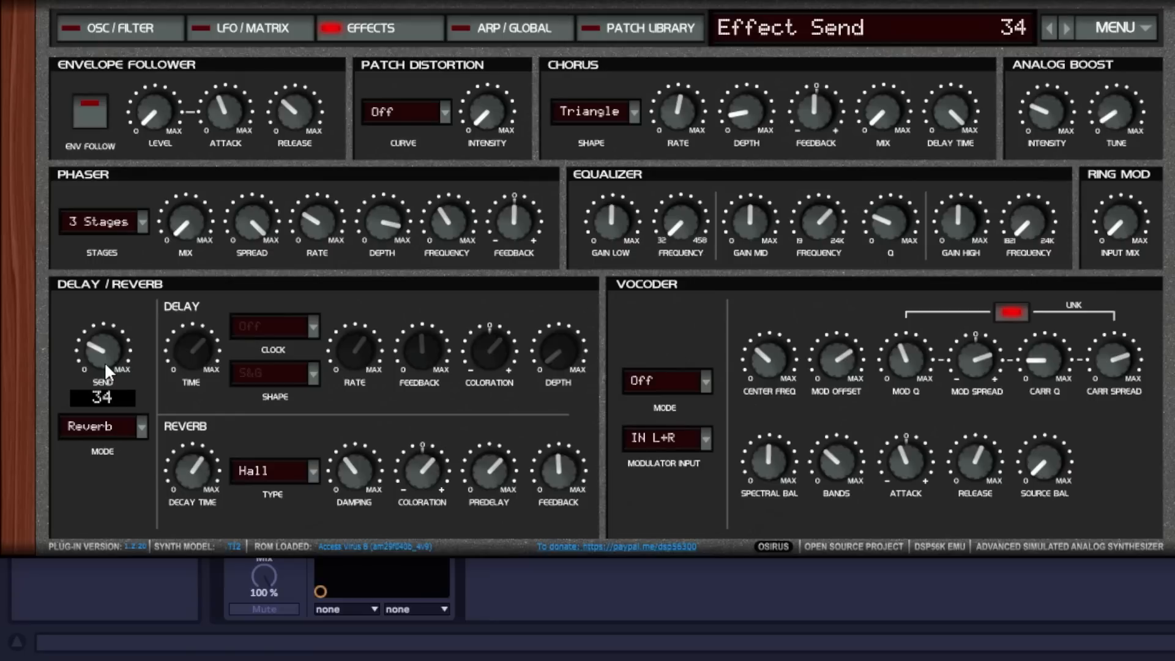
left_click_drag(98, 367, 97, 350)
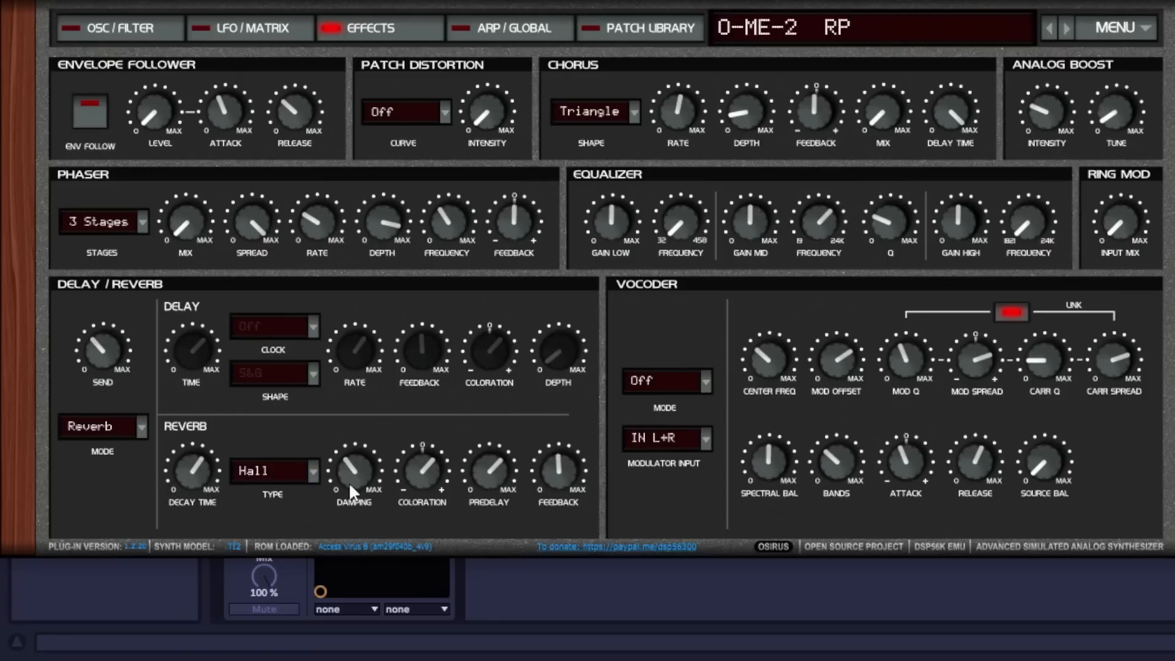
mouse_move(348, 469)
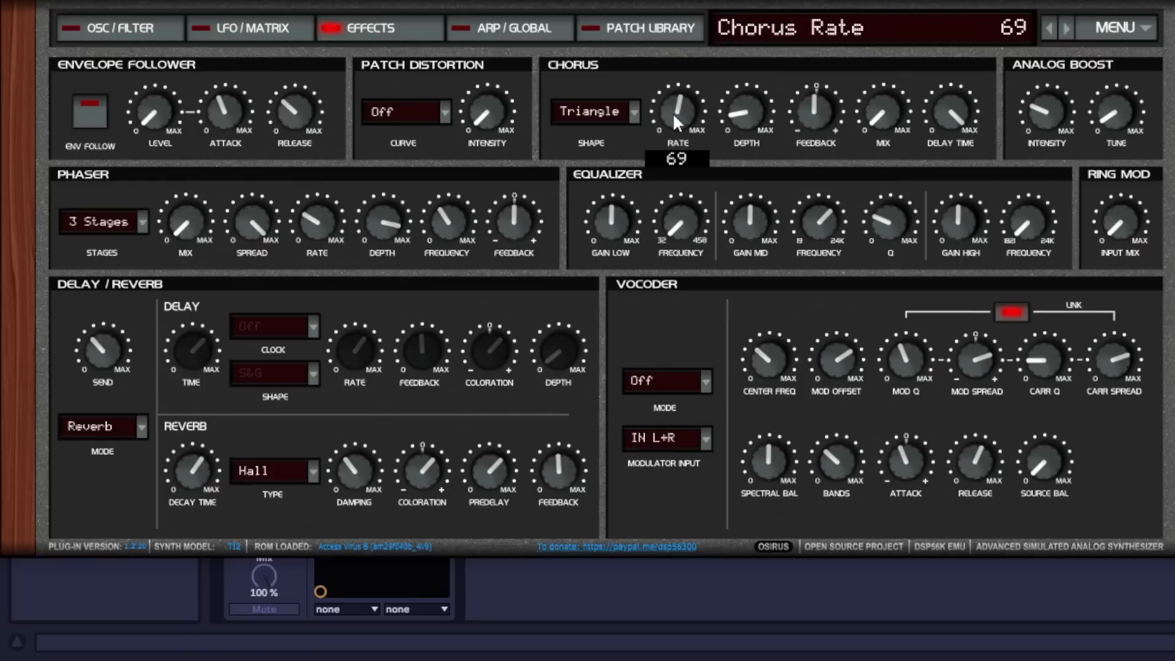
Step: Raise the chorus mix to 127 and lower the chorus delay time to its minimum
left_click_drag(896, 115, 889, 3)
left_click(635, 111)
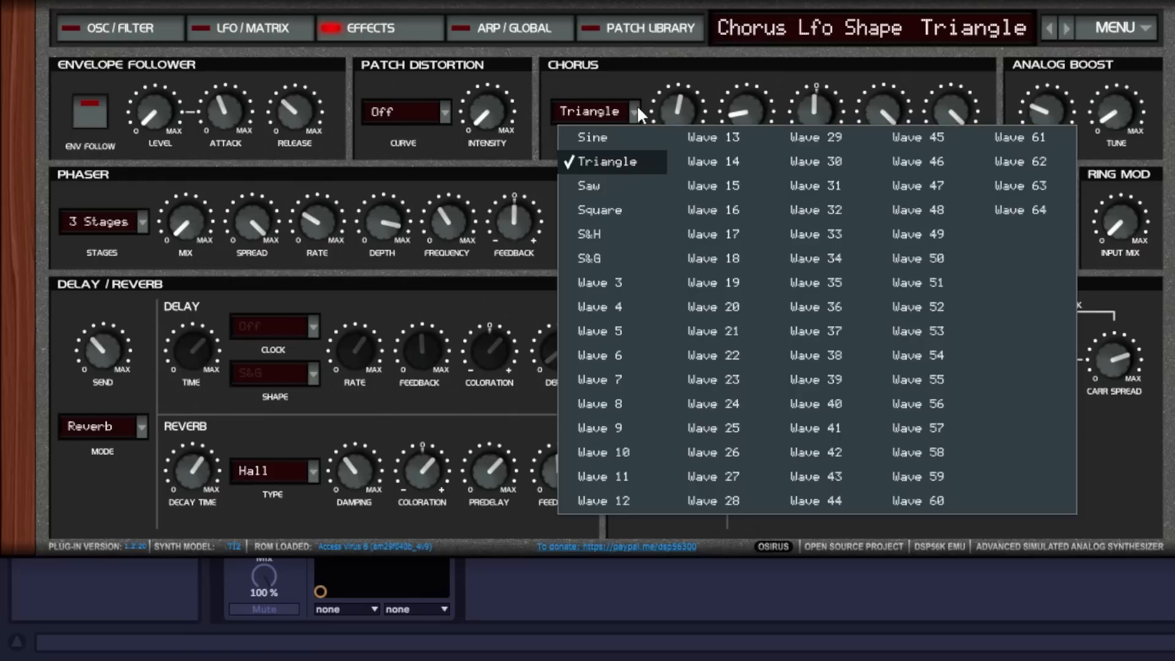
left_click(841, 71)
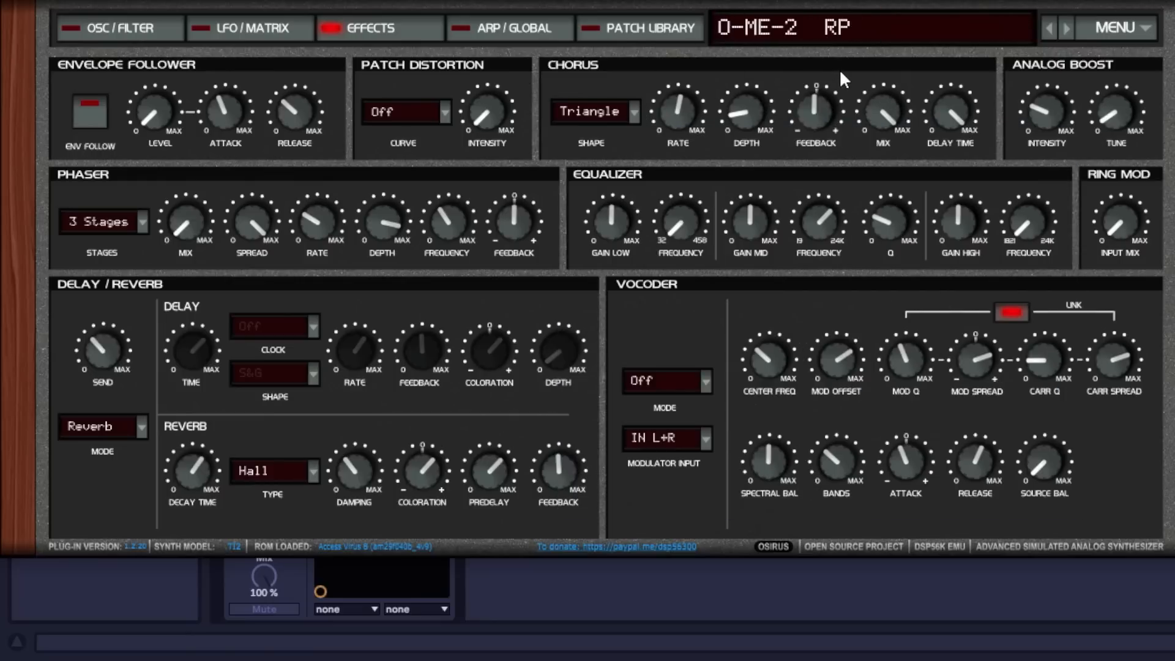
left_click_drag(949, 119, 961, 260)
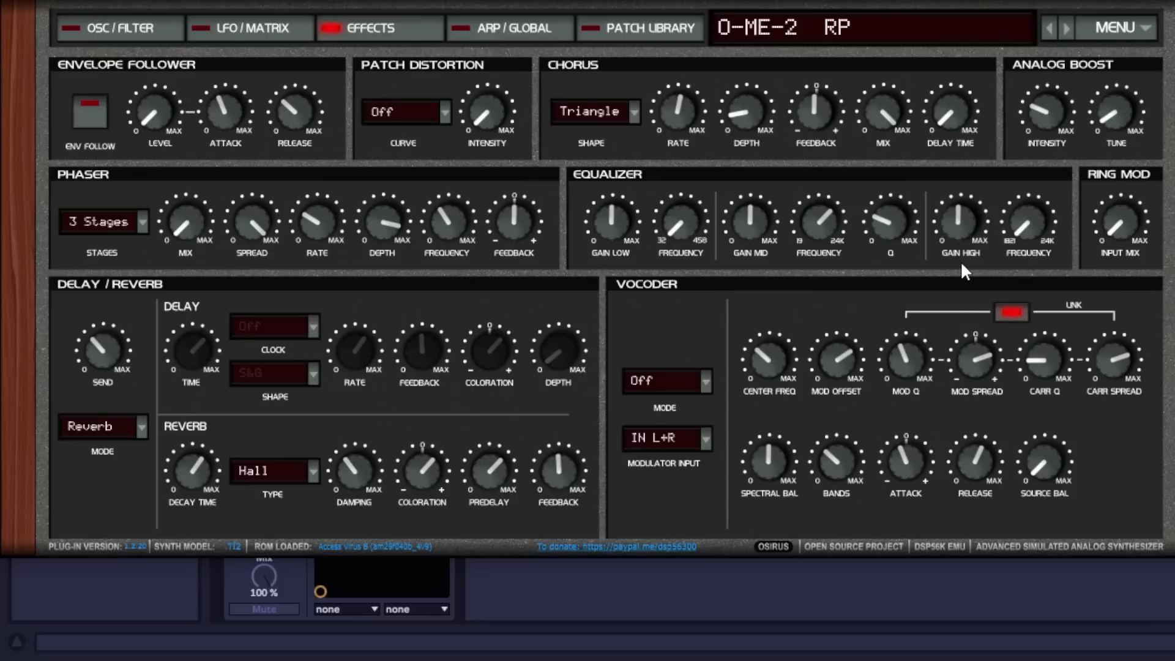
Step: Raise the chorus feedback and depth, lower its rate to below the midpoint and bring its delay time to maximum
double_click(970, 124)
left_click_drag(829, 111, 814, 86)
left_click_drag(704, 109, 697, 144)
left_click_drag(781, 106, 756, 15)
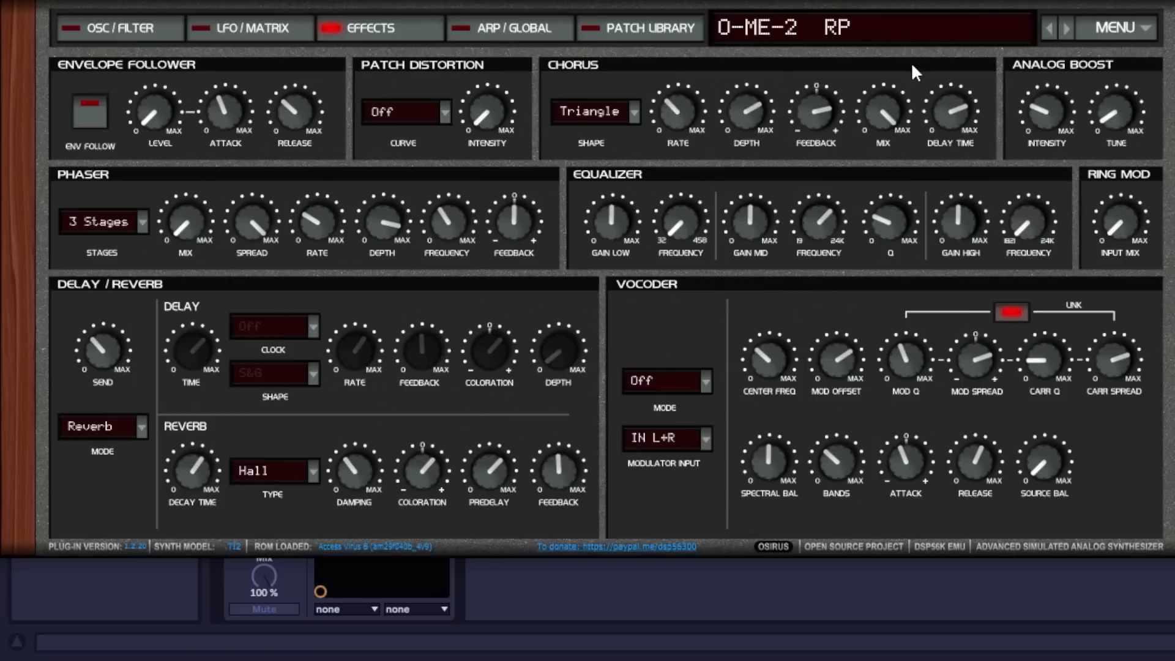
left_click_drag(950, 110, 915, 62)
Step: Try the Saw chorus shape, settle on Sine and bring the chorus mix down to its minimum
left_click(615, 112)
left_click(591, 186)
left_click(624, 111)
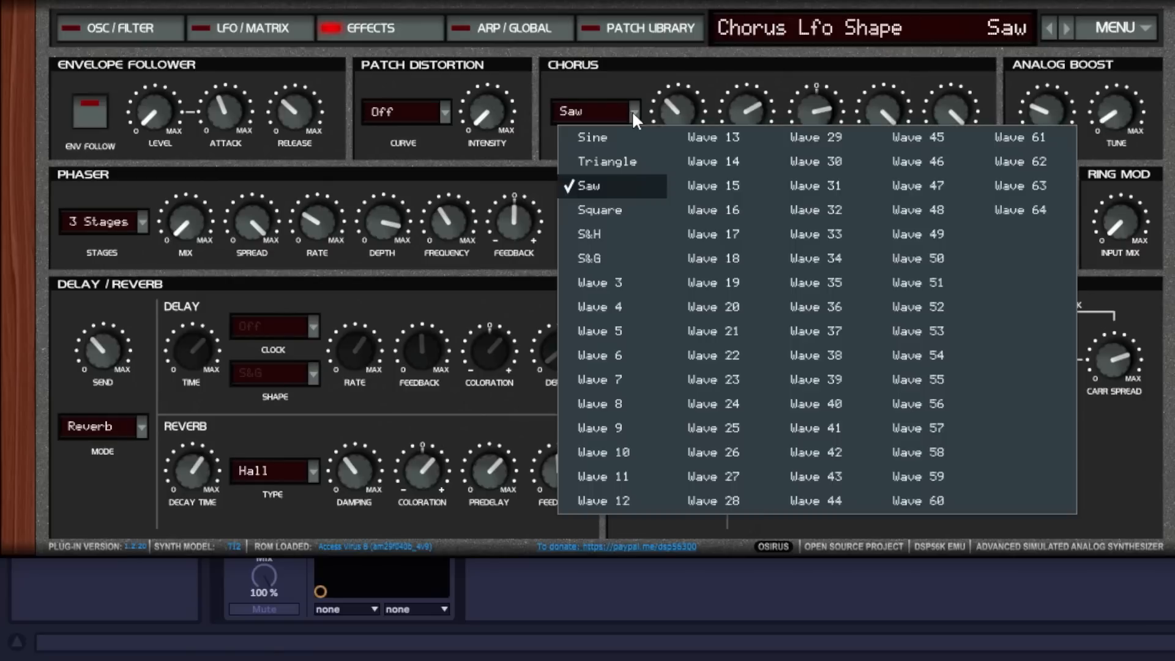
left_click(620, 139)
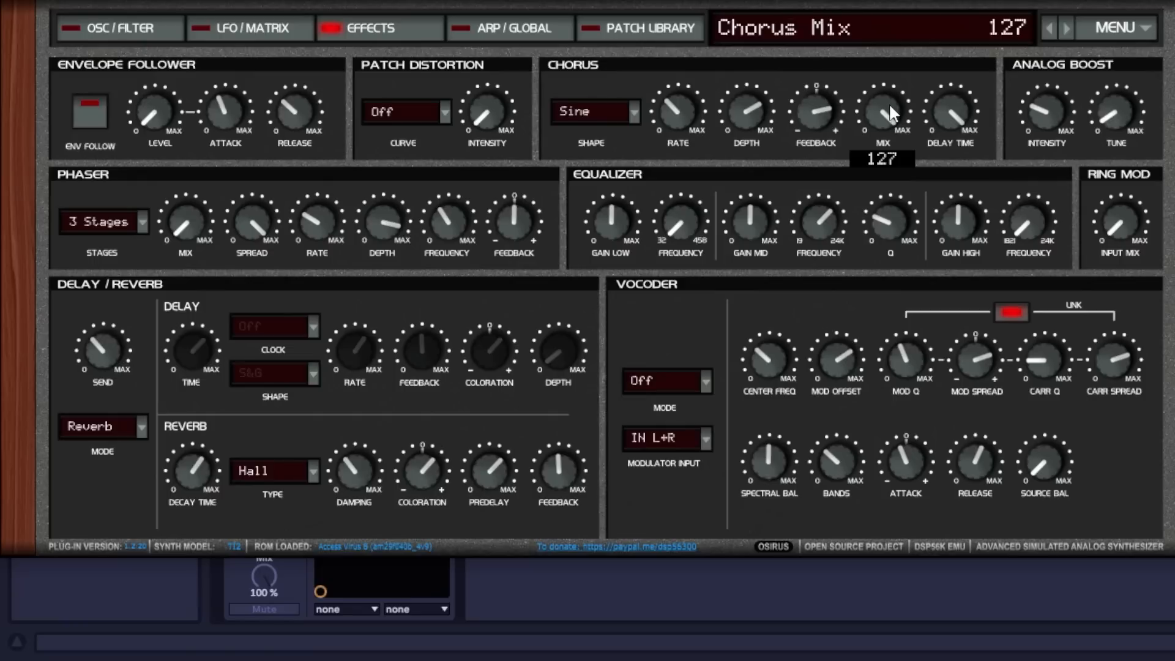
left_click_drag(890, 105, 898, 374)
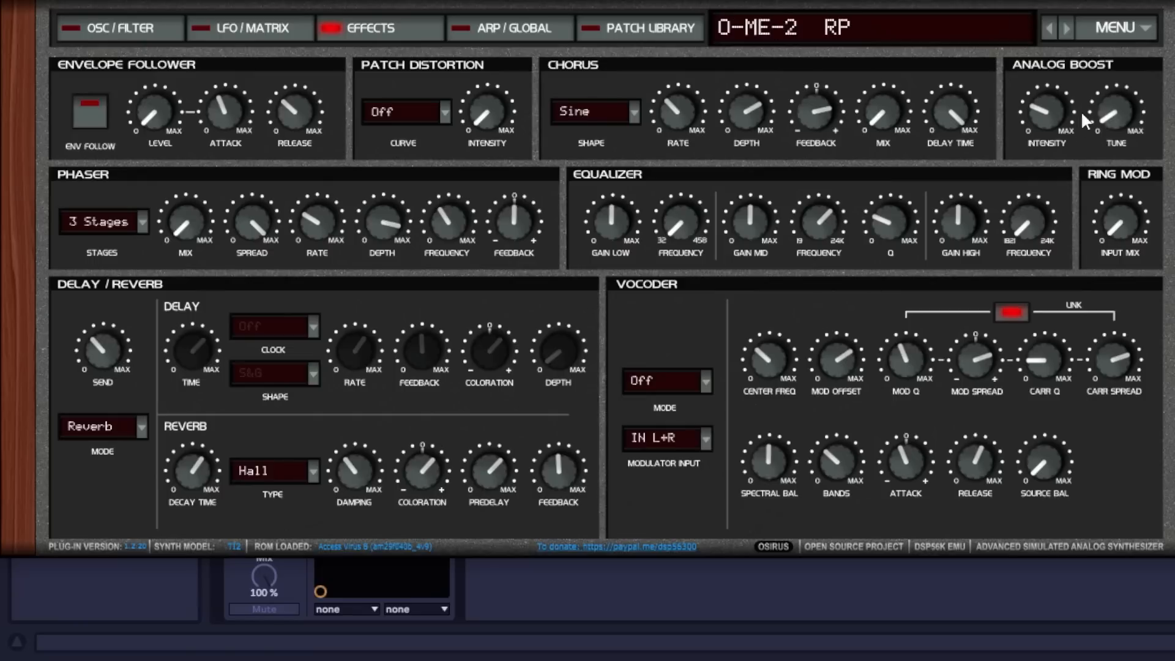
Step: Try analog boost tune values of 106 and 75, settle slightly below the midpoint and raise the boost intensity to about the midpoint
left_click_drag(1115, 112, 1117, 12)
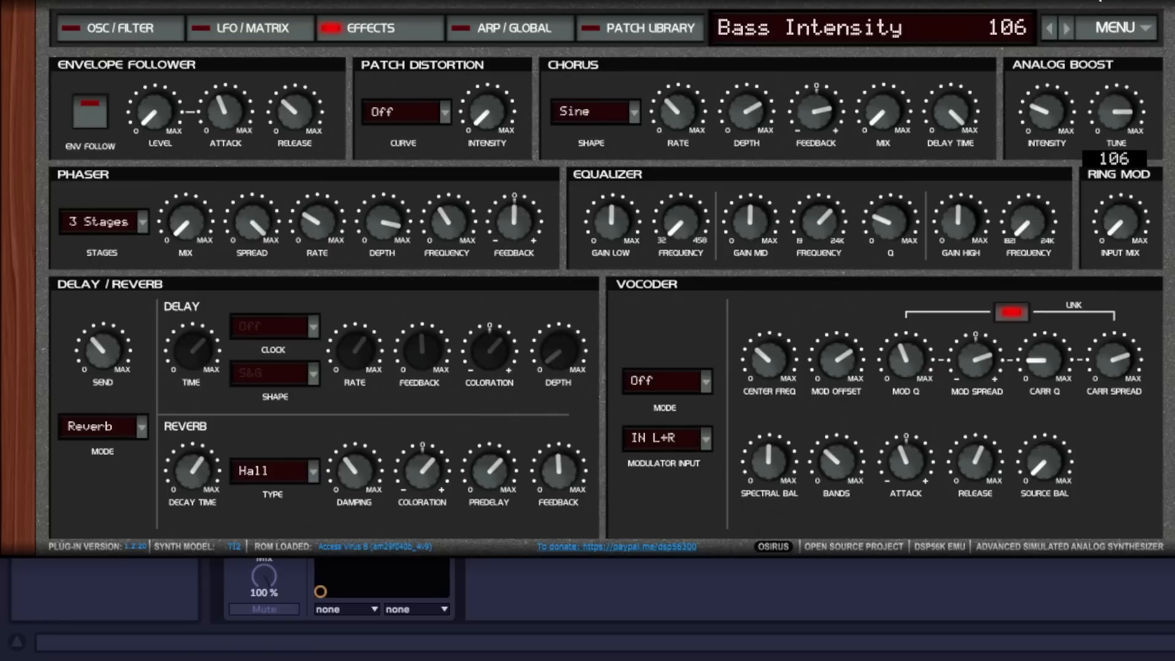
left_click_drag(1107, 104, 1114, 188)
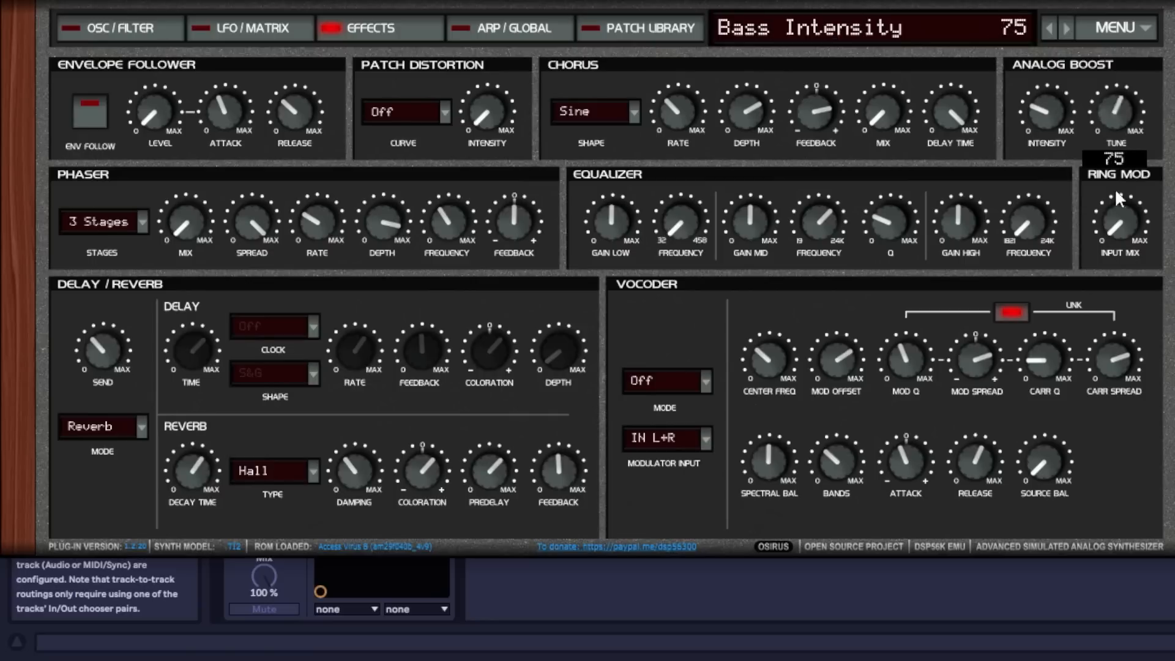
left_click_drag(1141, 139, 1126, 162)
left_click_drag(1128, 105, 1129, 131)
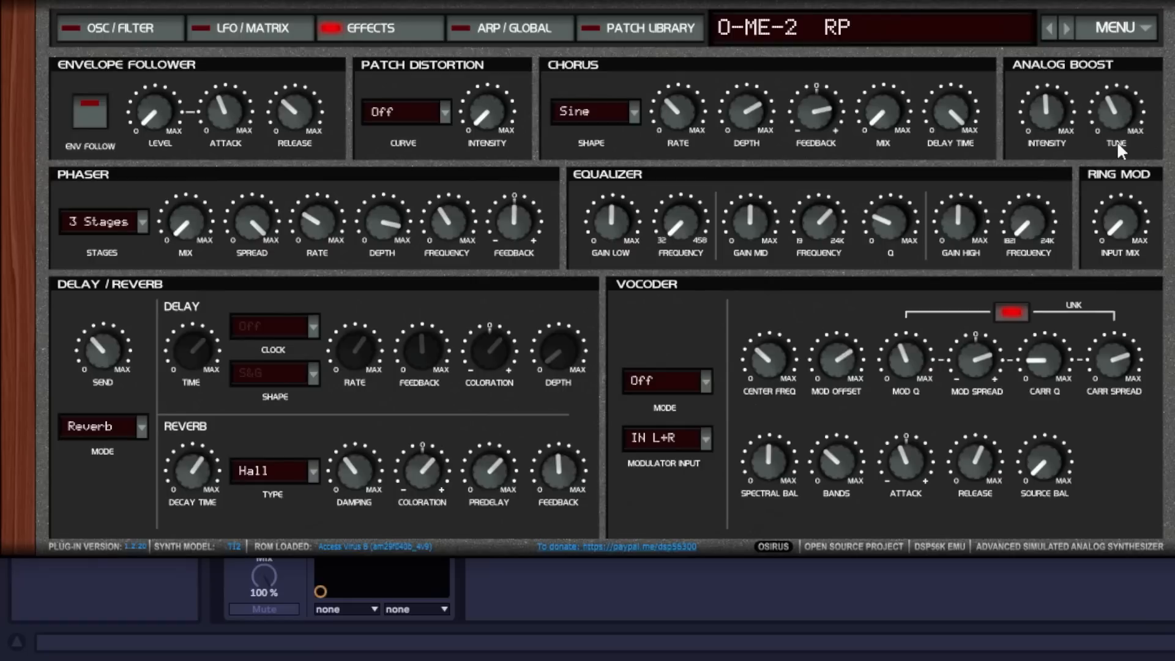
Step: Raise the low EQ frequency to well above the midpoint, and raise the low gain before lowering it below centre
mouse_move(685, 225)
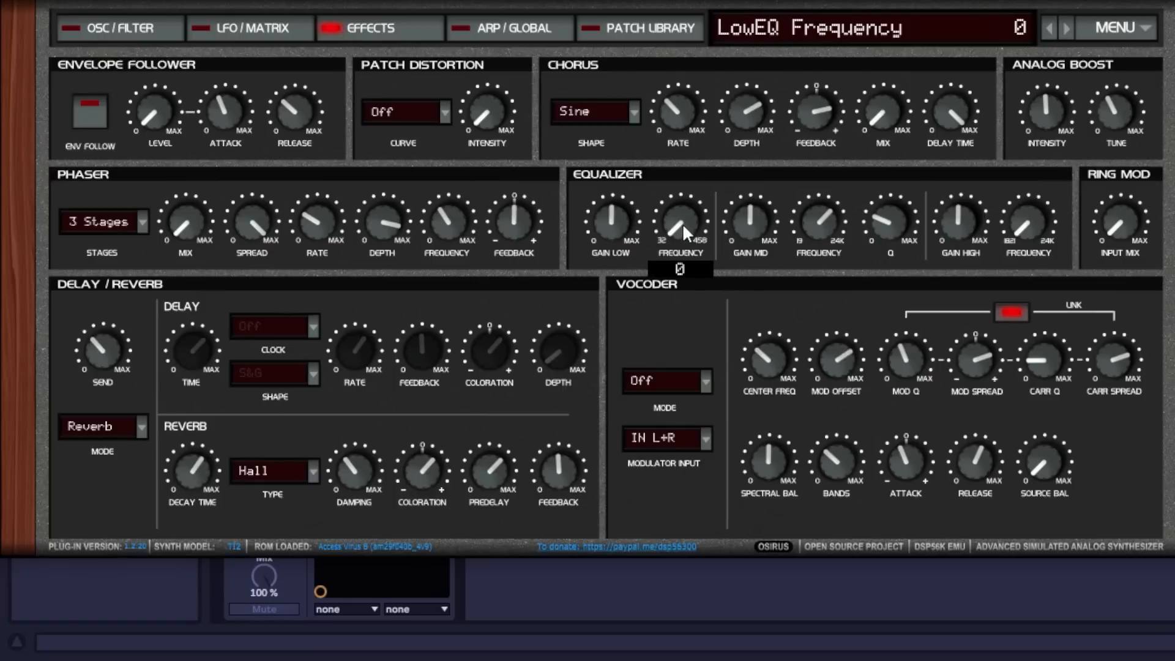
left_click_drag(682, 223, 680, 201)
mouse_move(609, 224)
left_mouse_down()
mouse_move(603, 150)
mouse_move(607, 203)
left_mouse_up()
left_click_drag(684, 230, 683, 158)
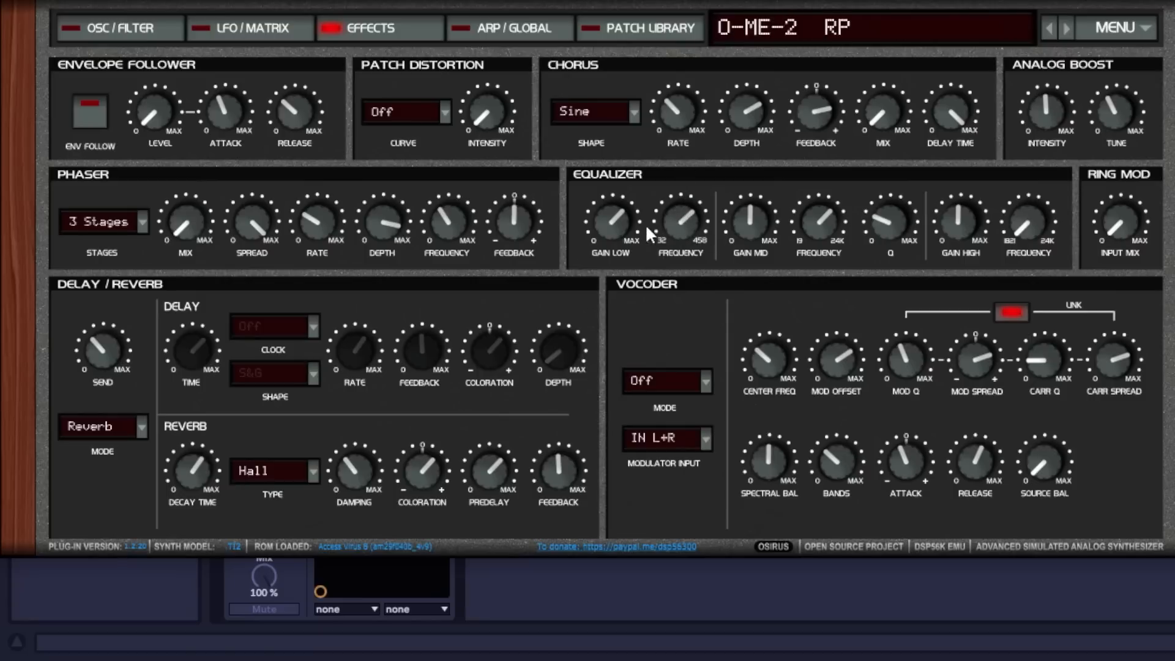
left_click_drag(614, 228, 613, 264)
Step: Raise the mid EQ gain, frequency and Q, and raise the high EQ gain and frequency
left_click(826, 221)
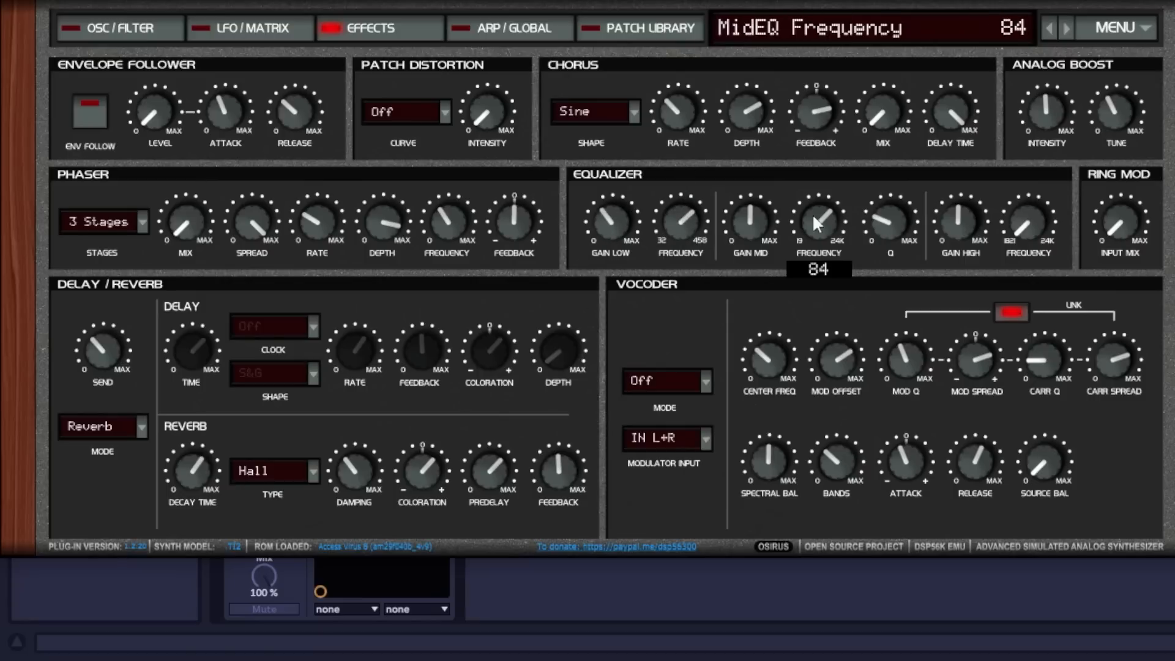
left_click_drag(759, 214, 881, 206)
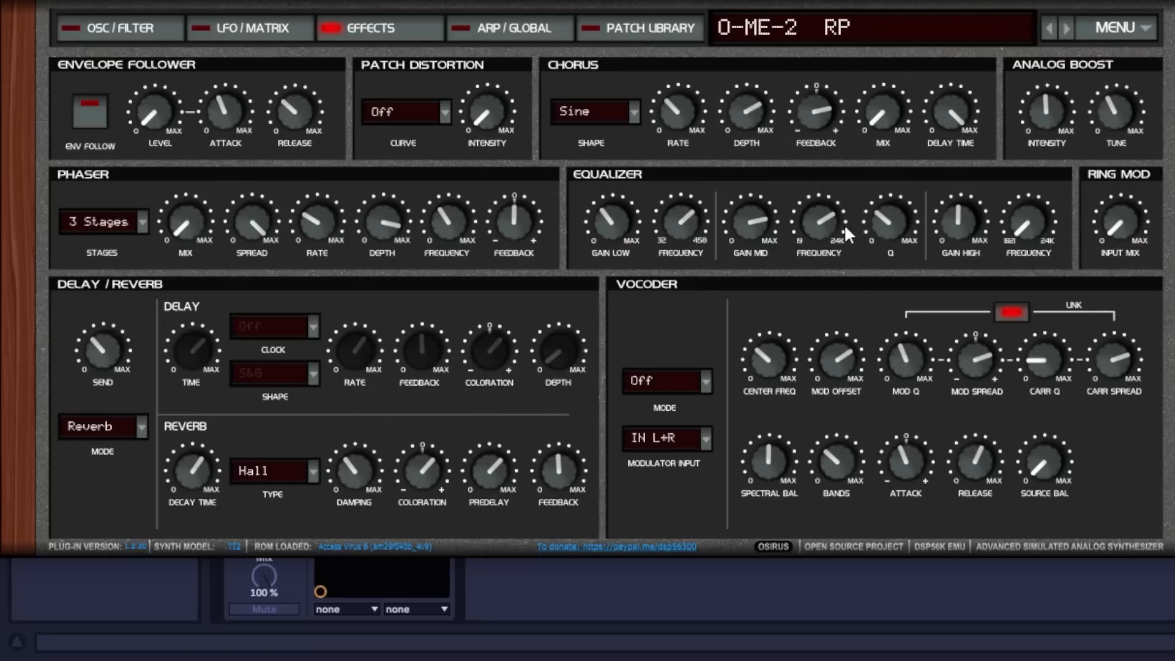
left_click_drag(959, 220, 949, 199)
left_click_drag(1027, 219, 1010, 172)
left_click_drag(960, 216, 956, 208)
Step: Raise the mid EQ's Q to about three quarters and bring its frequency and gain slightly down
left_click_drag(879, 224, 878, 173)
left_click_drag(822, 221, 827, 186)
mouse_move(750, 224)
left_mouse_down()
mouse_move(757, 249)
mouse_move(737, 228)
left_mouse_up()
left_click_drag(614, 218, 610, 221)
Step: Raise the analog boost intensity above the midpoint, and raise the low EQ gain above centre with a slightly higher frequency
left_click_drag(1035, 108, 1037, 69)
mouse_move(1116, 113)
left_mouse_down()
mouse_move(1114, 67)
mouse_move(1118, 119)
left_mouse_up()
left_click_drag(613, 221, 615, 195)
mouse_move(691, 216)
left_mouse_down()
mouse_move(691, 241)
mouse_move(690, 193)
mouse_move(688, 208)
left_mouse_up()
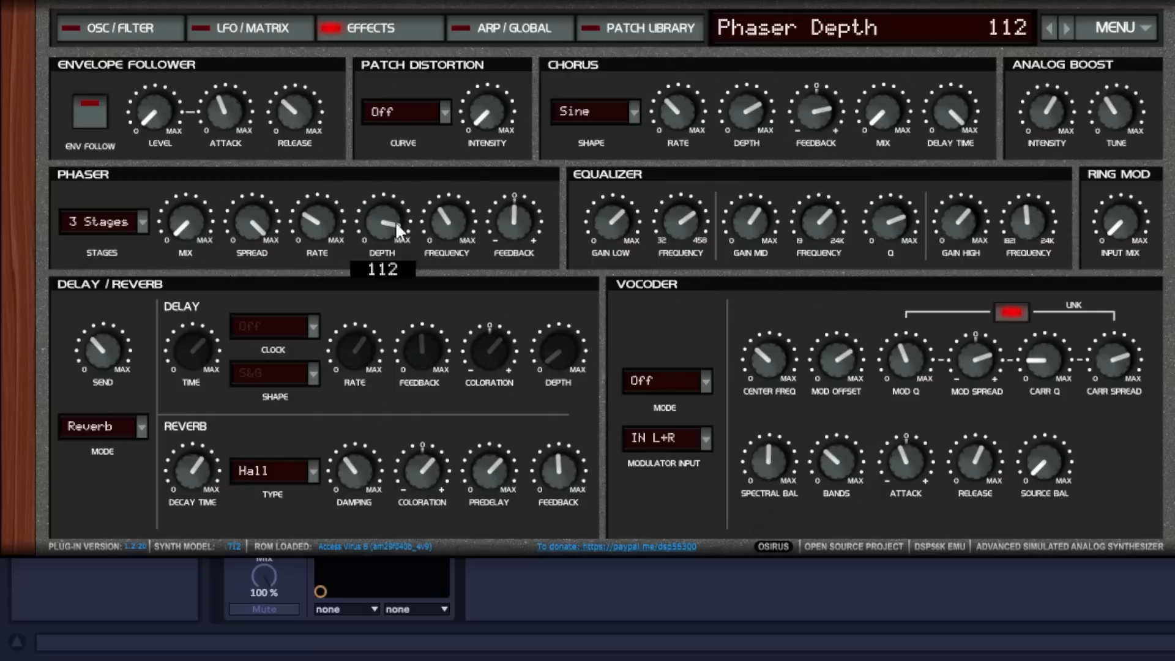
Step: Try a raised phaser mix with slightly lower depth and higher frequency, and bring the mix back to its minimum
left_click_drag(172, 223, 171, 132)
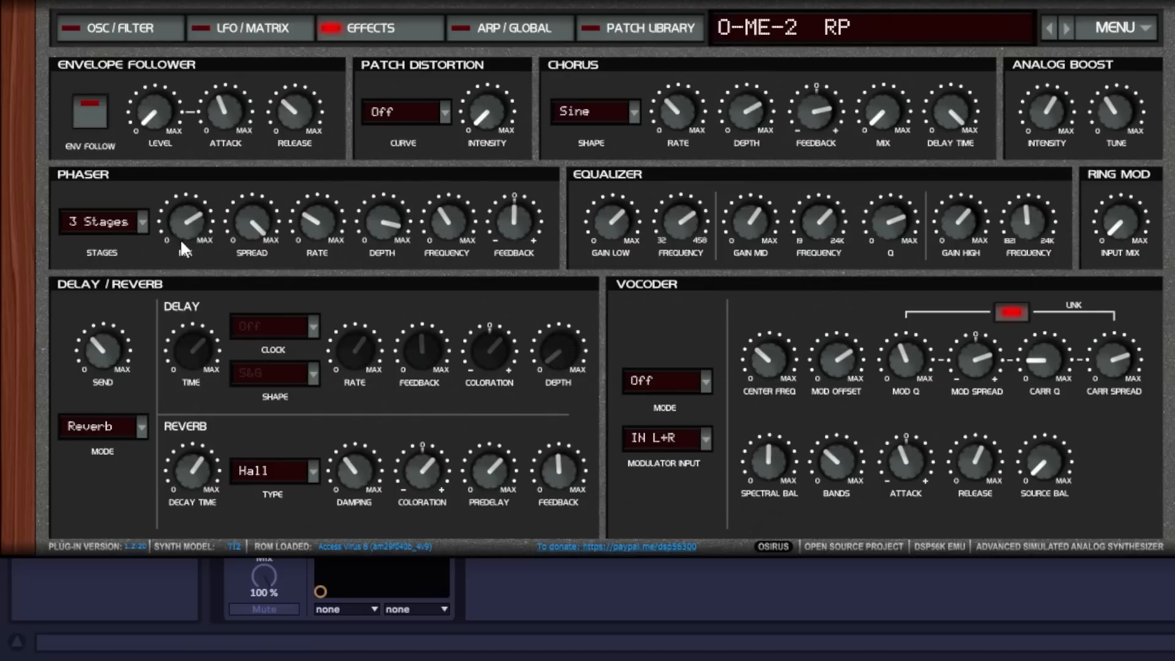
left_click_drag(183, 227, 183, 235)
left_click_drag(380, 221, 459, 170)
left_click_drag(200, 211, 194, 362)
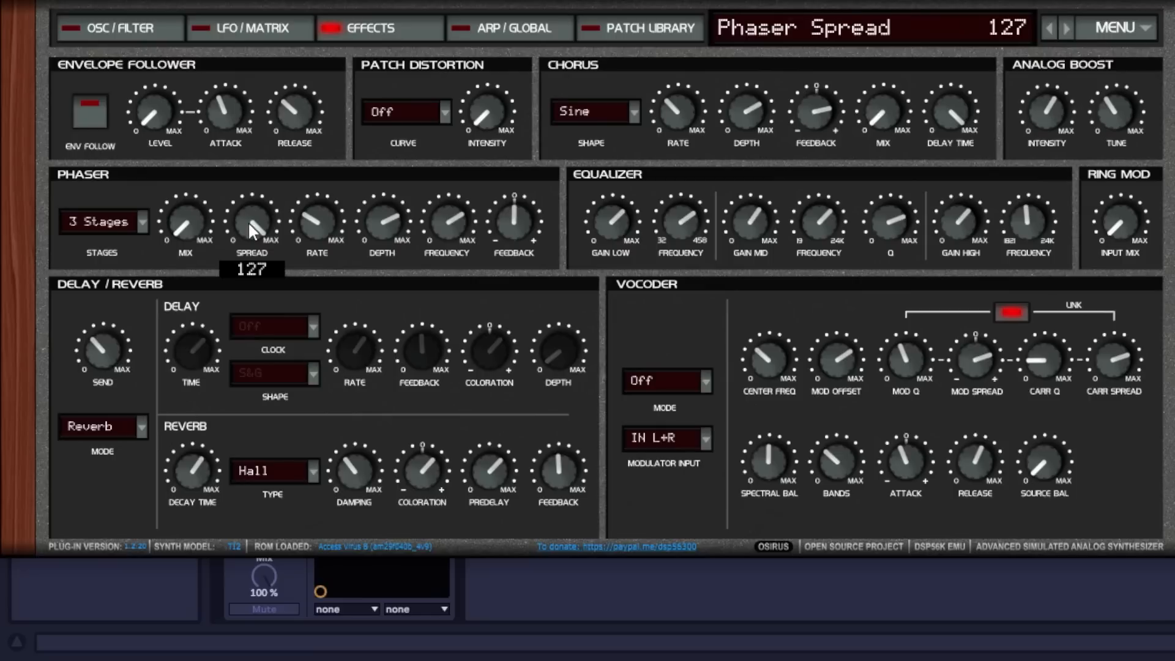
Step: Switch the delay/reverb mode to Off
left_click(441, 112)
left_click(437, 85)
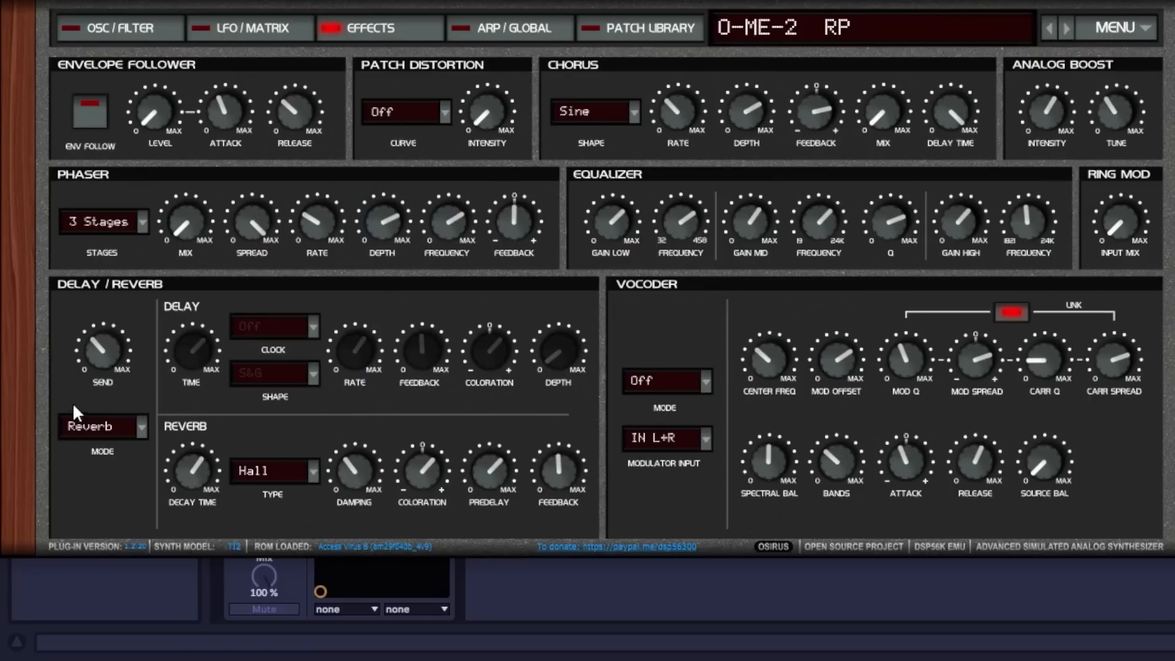
left_click(140, 425)
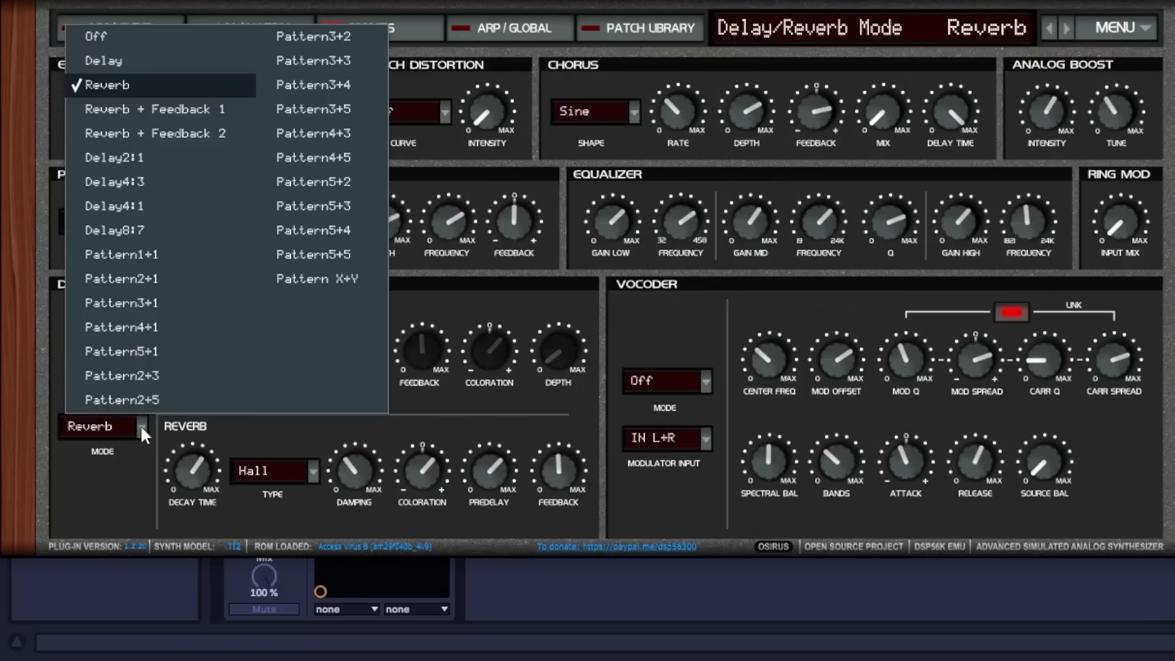
left_click(133, 38)
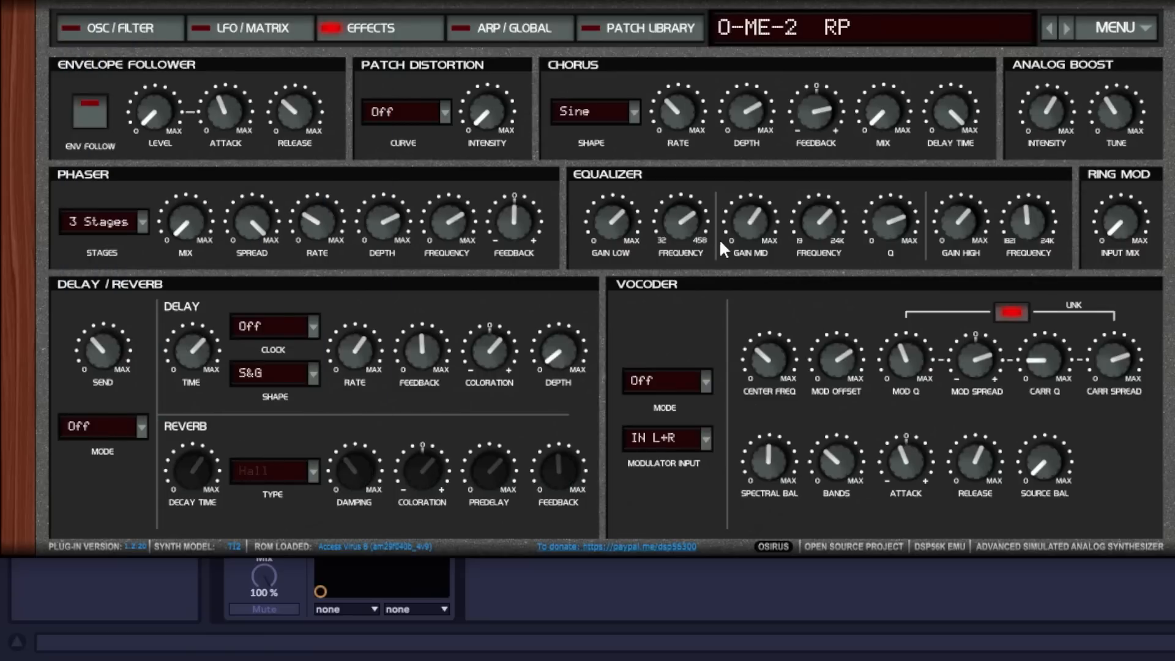
Step: Set the patch distortion curve to Light and raise its intensity well above the midpoint
left_click(449, 110)
left_click(450, 157)
left_click_drag(475, 107, 505, 48)
Step: Try the patch distortion curves Soft, Middle and Hard in turn
left_click(446, 108)
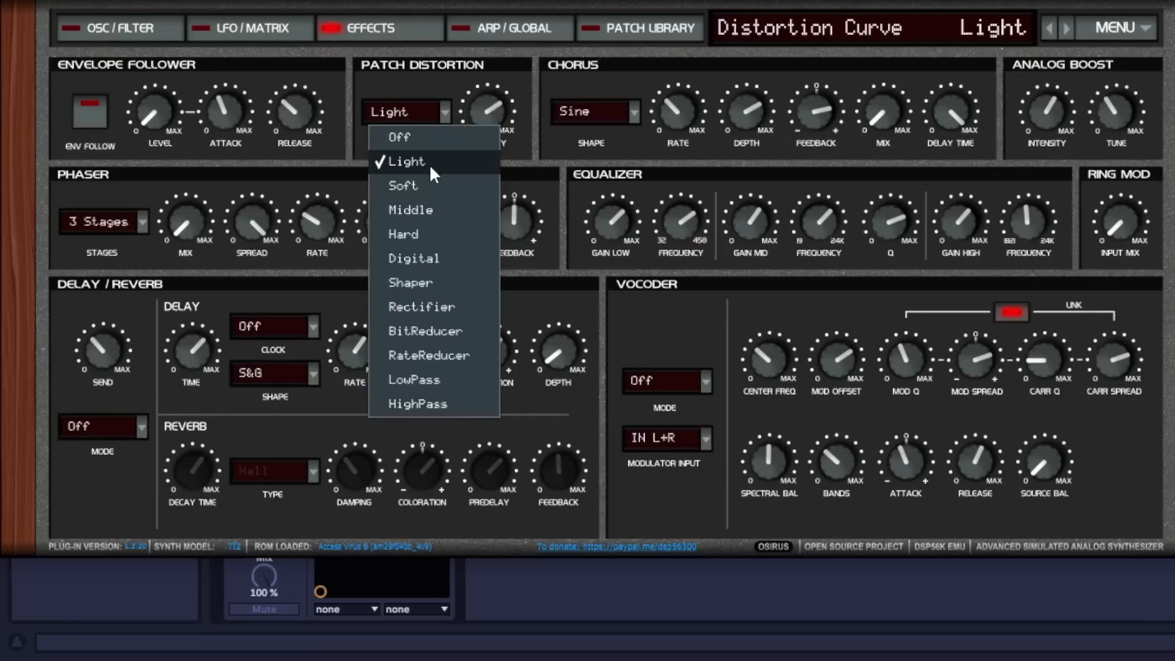
left_click(428, 185)
left_click(440, 114)
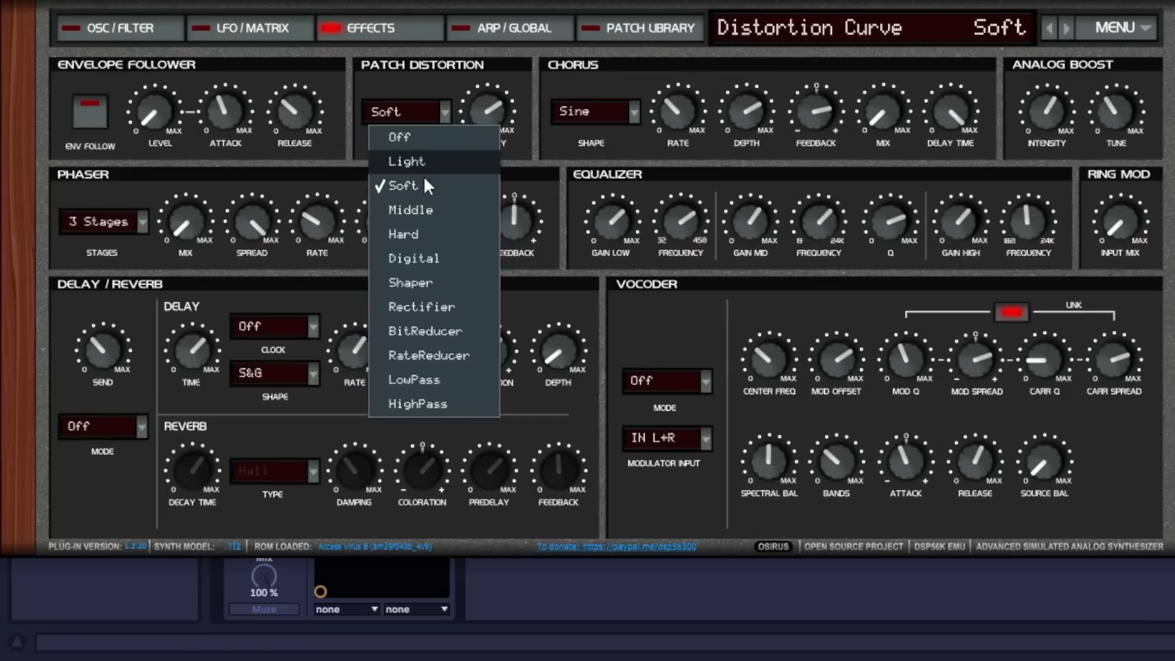
left_click(429, 209)
left_click(442, 112)
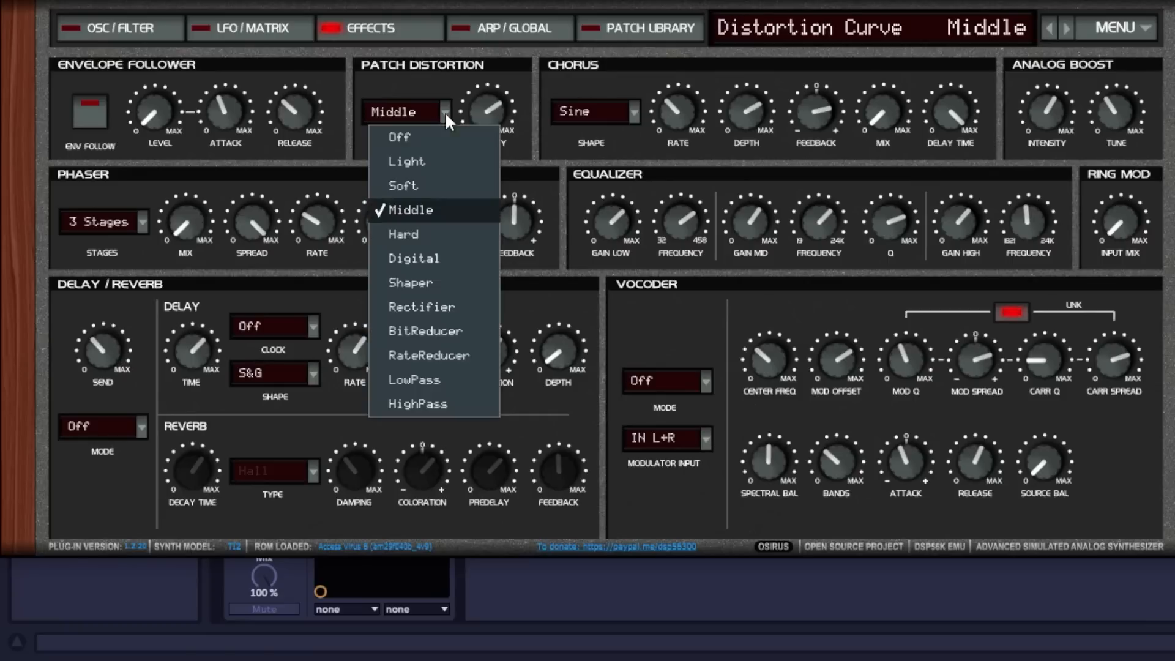
left_click(407, 234)
Step: Lower the patch distortion intensity to near its minimum and set the curve to Middle
left_click_drag(493, 106, 486, 166)
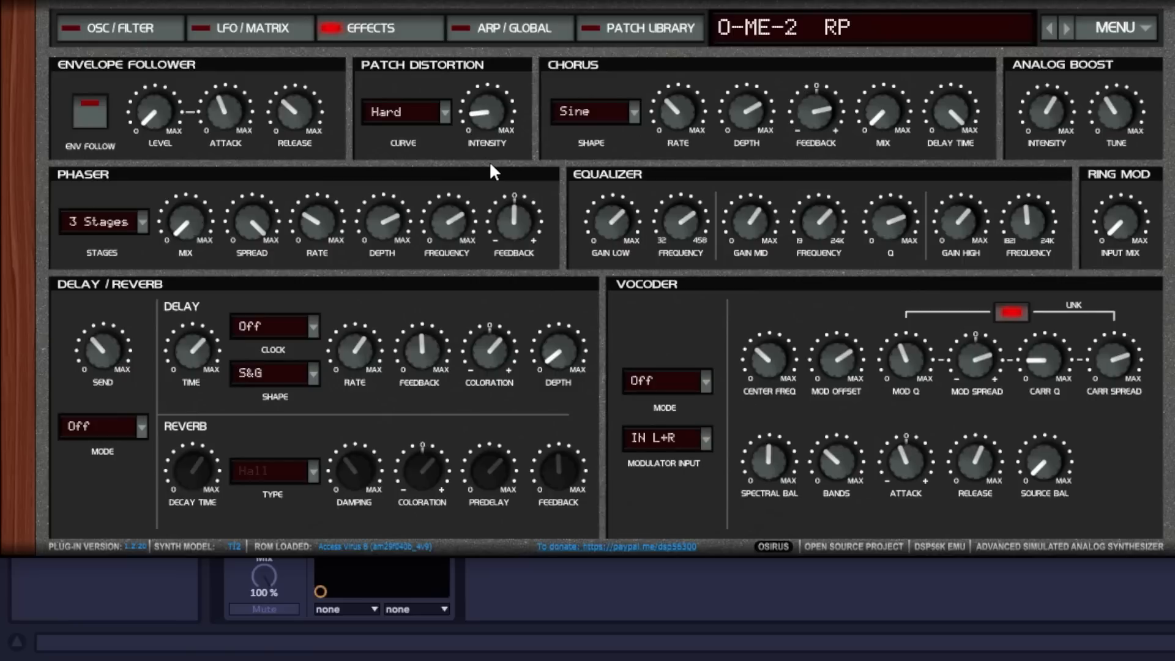
left_click(416, 117)
left_click(412, 194)
mouse_move(488, 115)
left_mouse_down()
mouse_move(490, 128)
mouse_move(486, 29)
mouse_move(501, 131)
mouse_move(492, 124)
left_mouse_up()
Step: Try the envelope follower with attack 127, level 97 and a higher release, and switch it back off
left_click(93, 115)
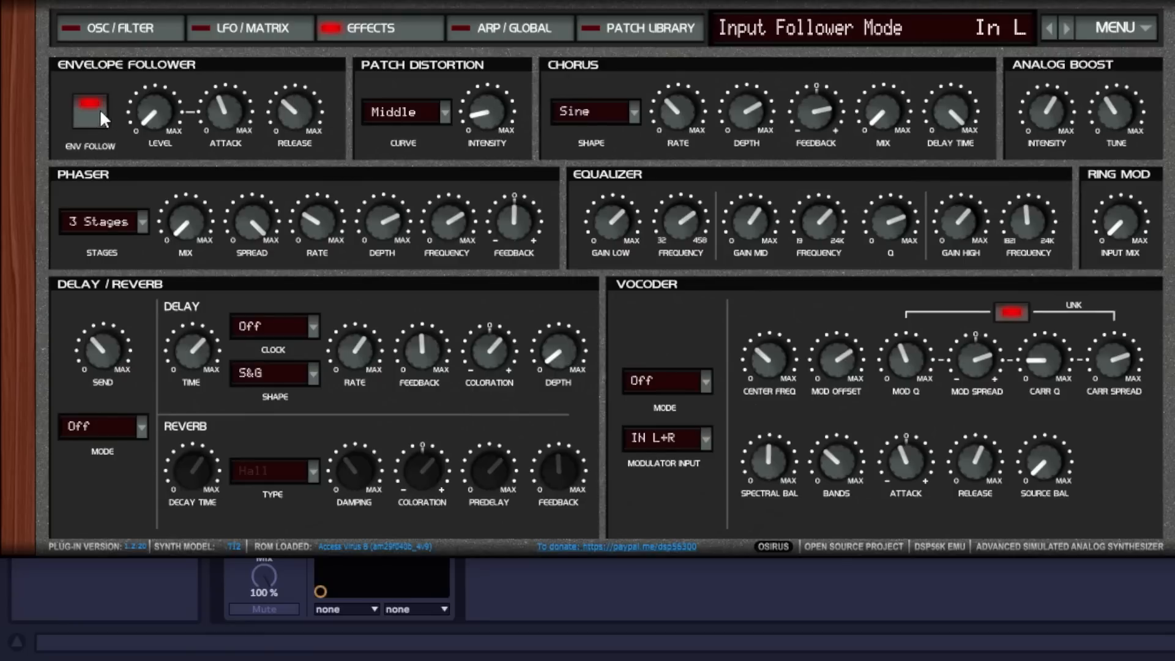
left_click(92, 119)
left_click(91, 116)
left_click_drag(225, 110, 219, 30)
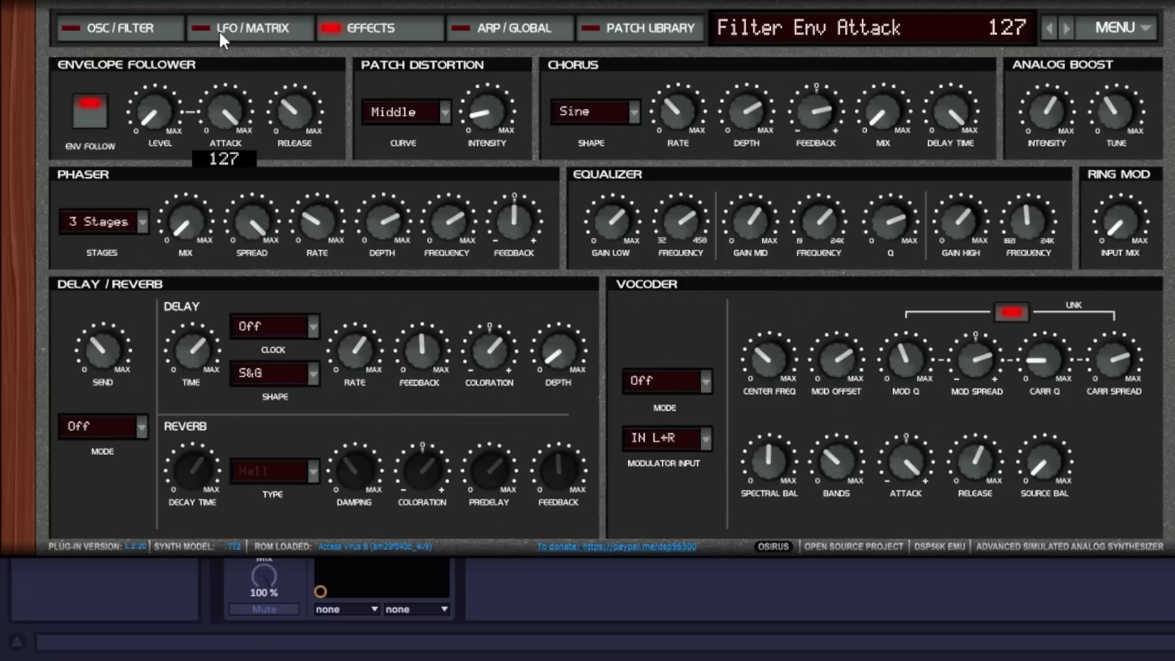
left_click_drag(293, 109, 289, 69)
left_click_drag(155, 110, 148, 30)
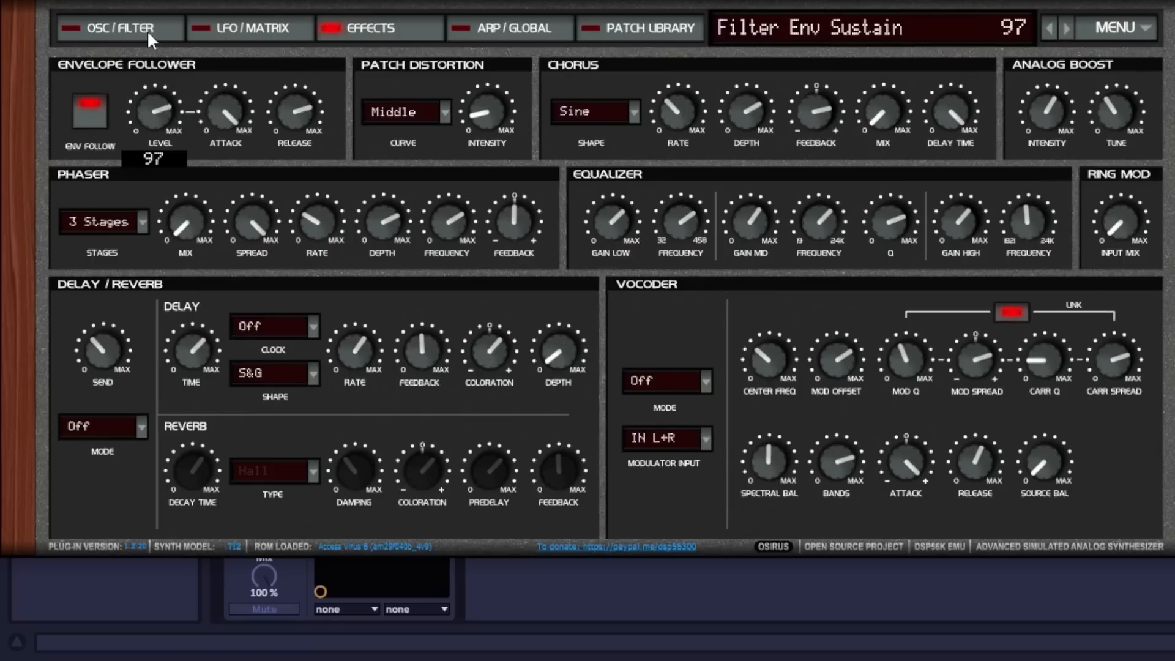
left_click(79, 117)
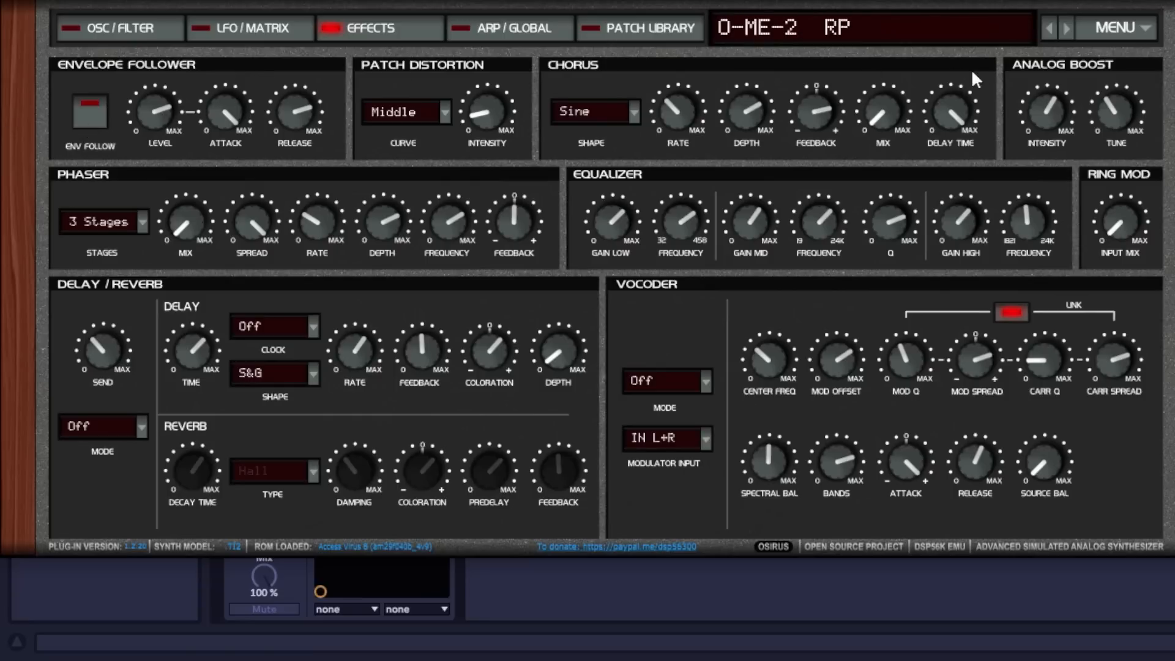
left_click_drag(1112, 214, 1074, 454)
left_click_drag(1111, 239, 1093, 315)
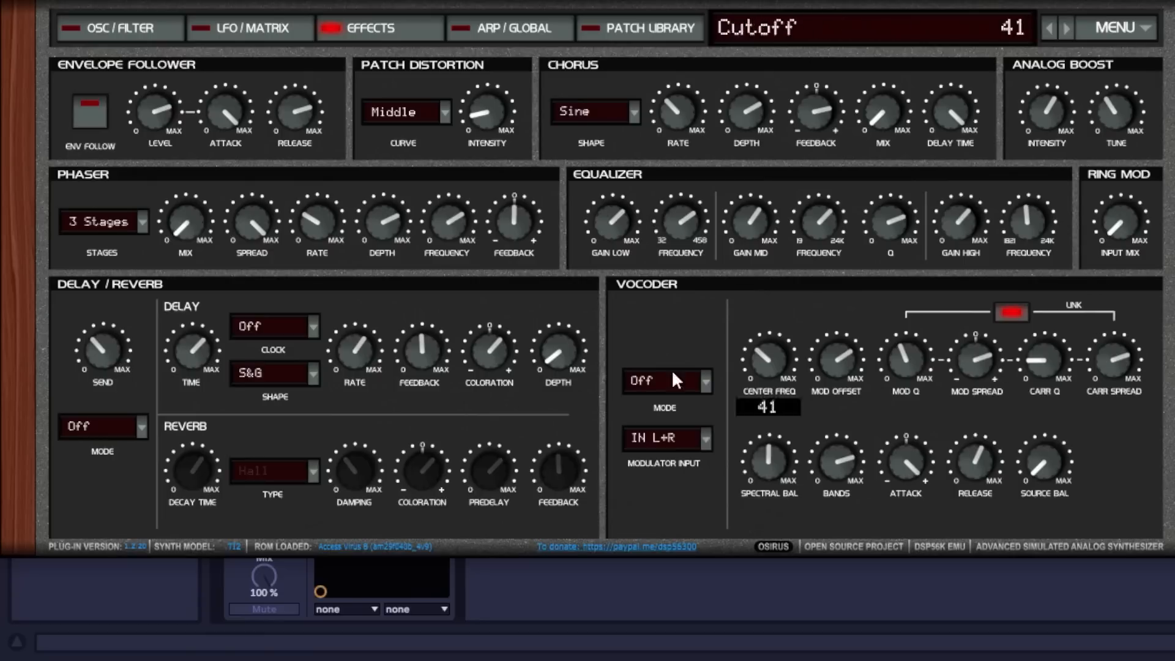
left_click(705, 383)
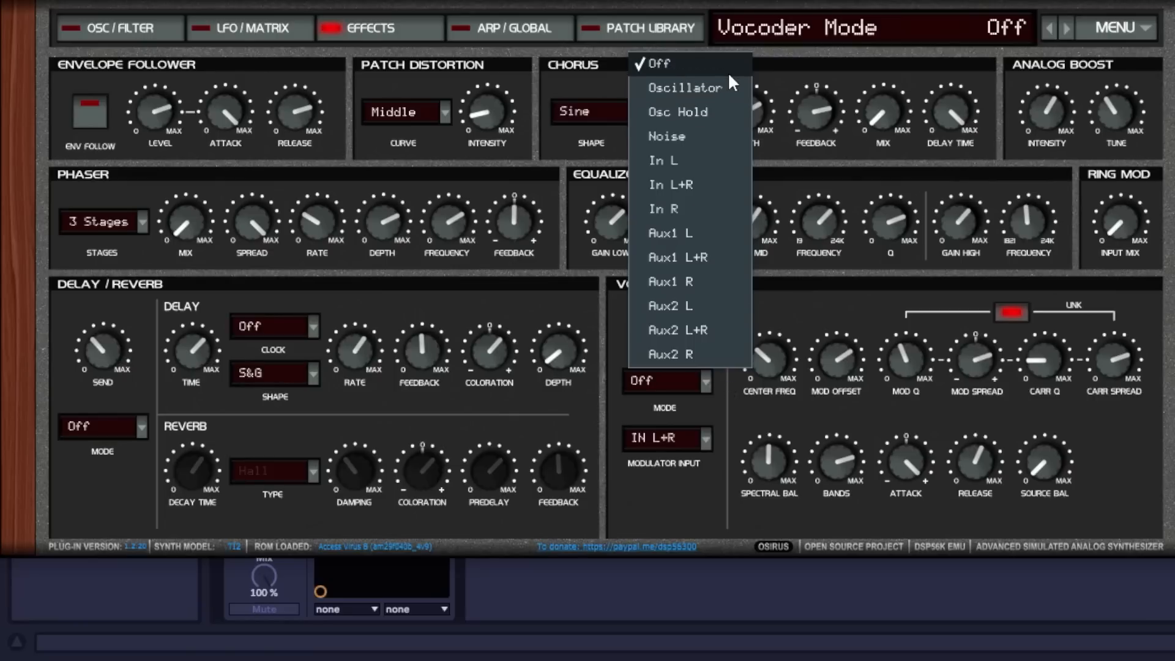
left_click(795, 414)
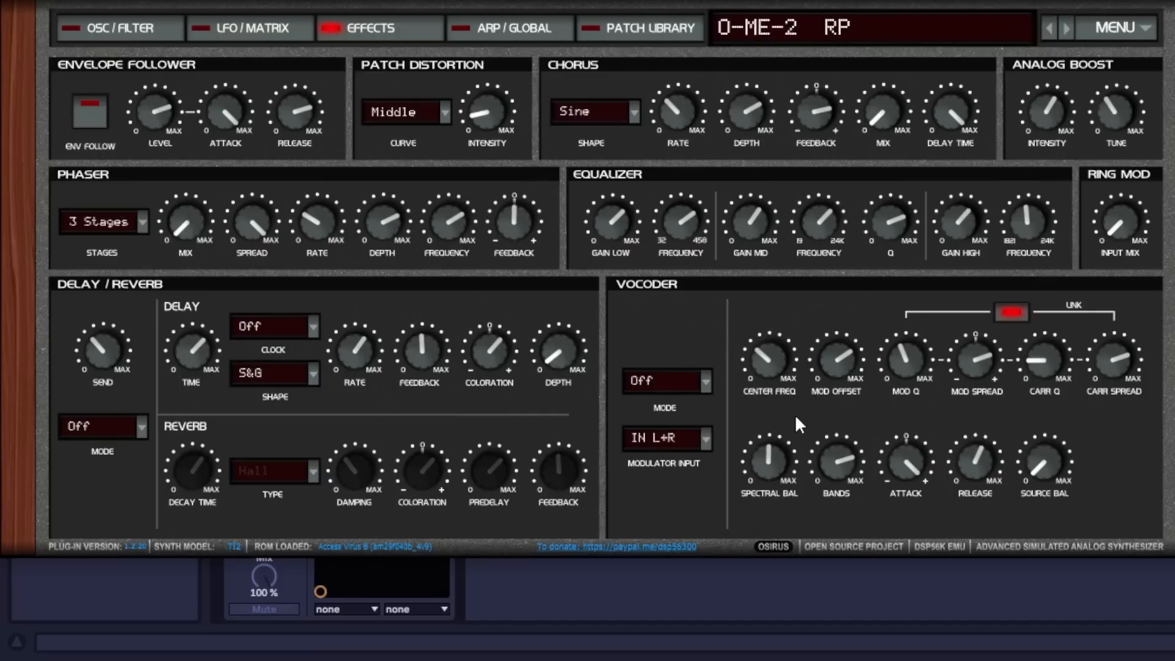
Step: Try the vocoder in Oscillator mode and switch it back off
left_click(706, 387)
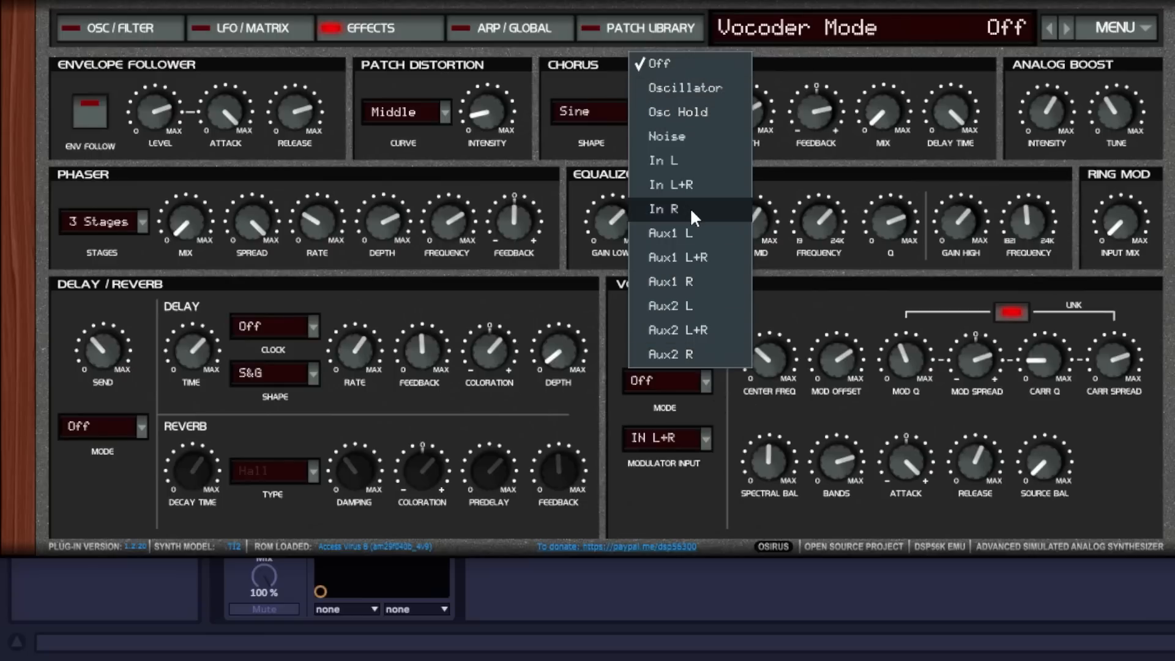
left_click(685, 93)
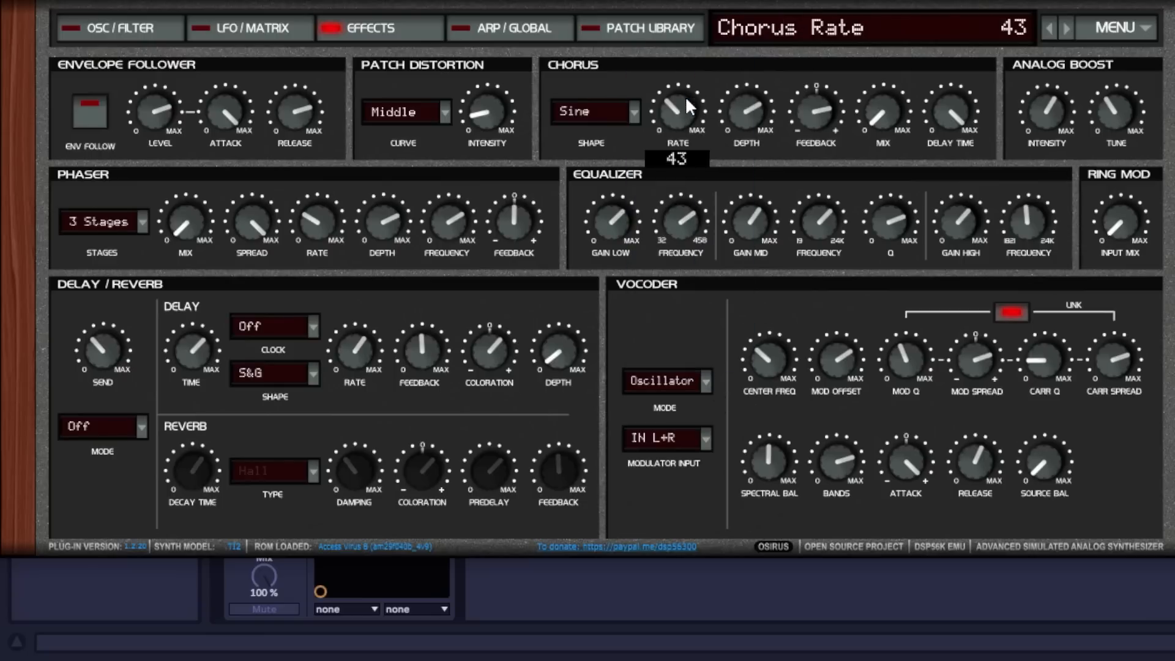
left_click(693, 378)
left_click(690, 62)
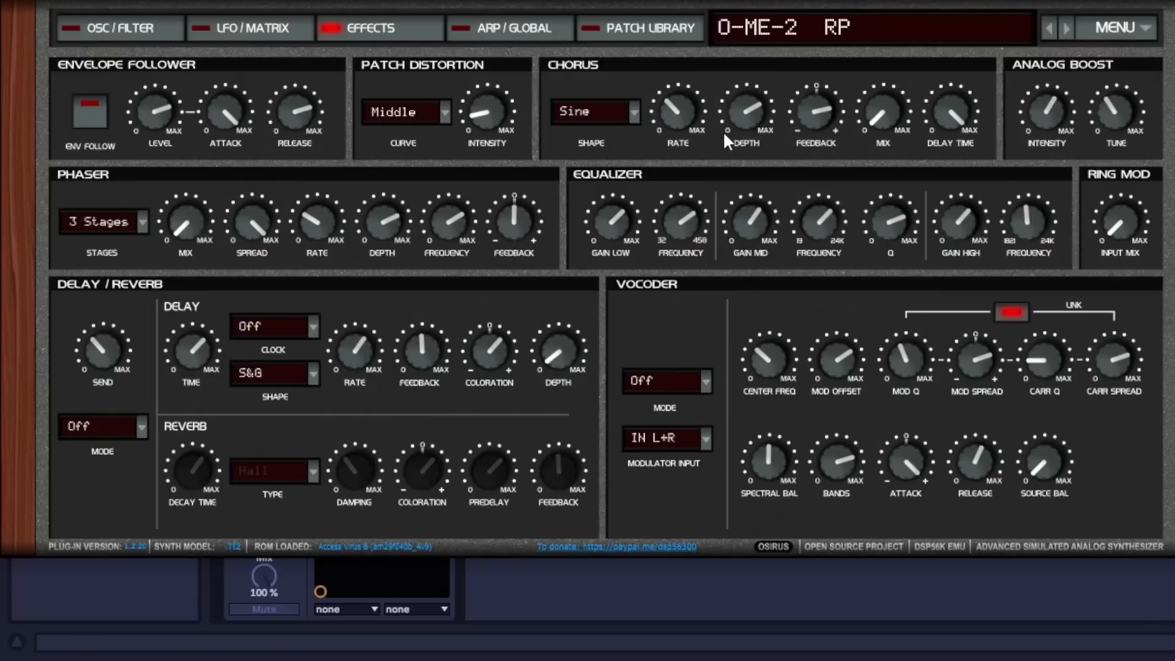
Step: In the global patch settings, raise the portamento to above the midpoint and set the patch volume to 127
left_click(523, 29)
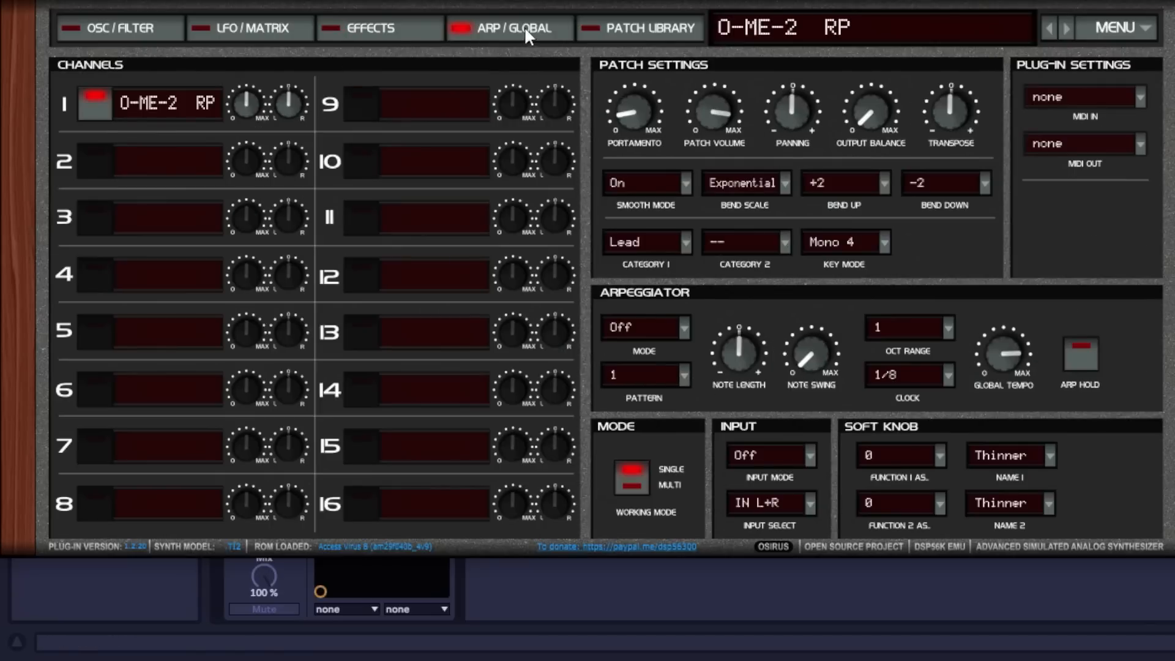
mouse_move(640, 115)
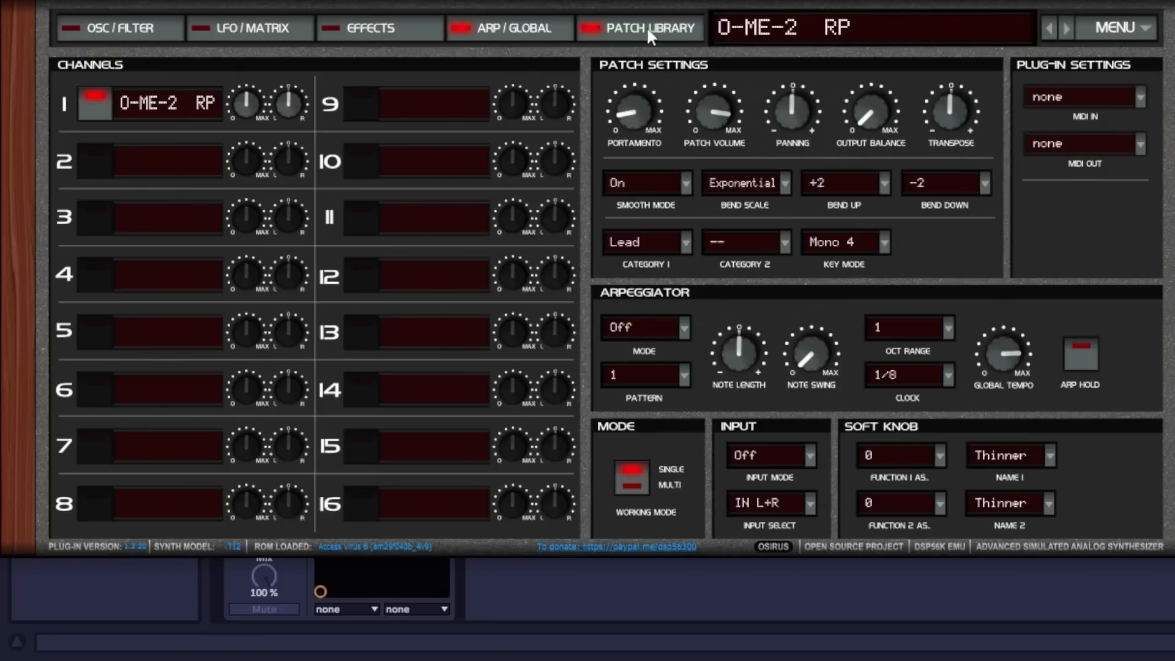
left_click(401, 26)
left_click(524, 28)
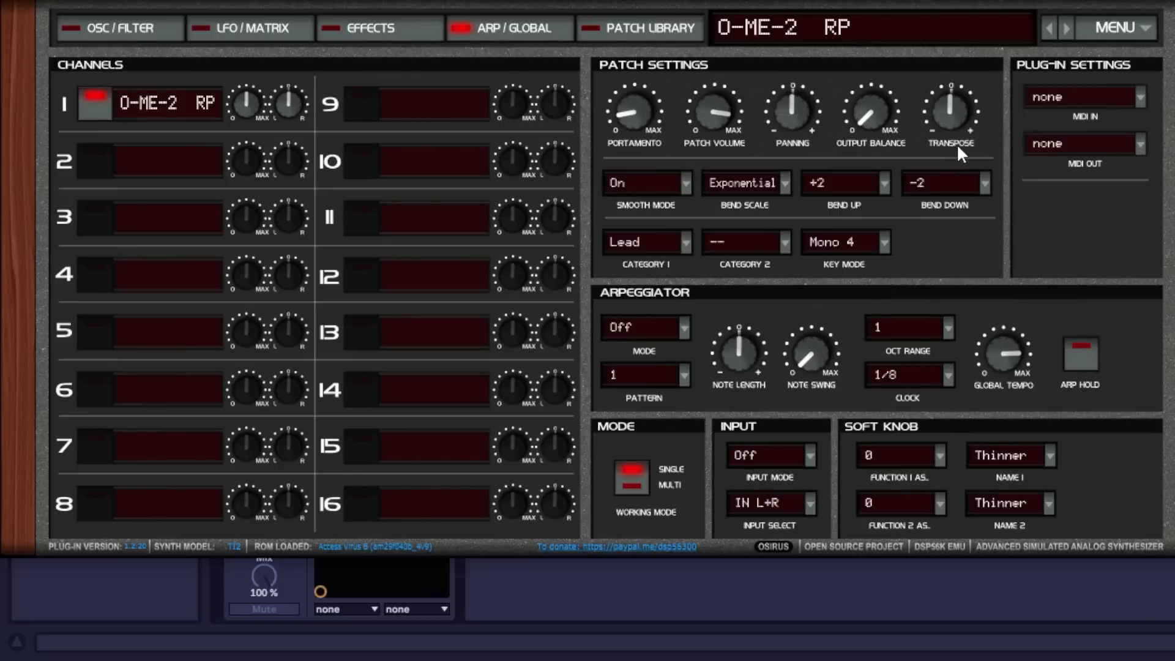
left_click_drag(623, 108, 625, 43)
left_click_drag(640, 110, 641, 92)
left_click_drag(628, 109, 627, 117)
left_click_drag(715, 107, 717, 95)
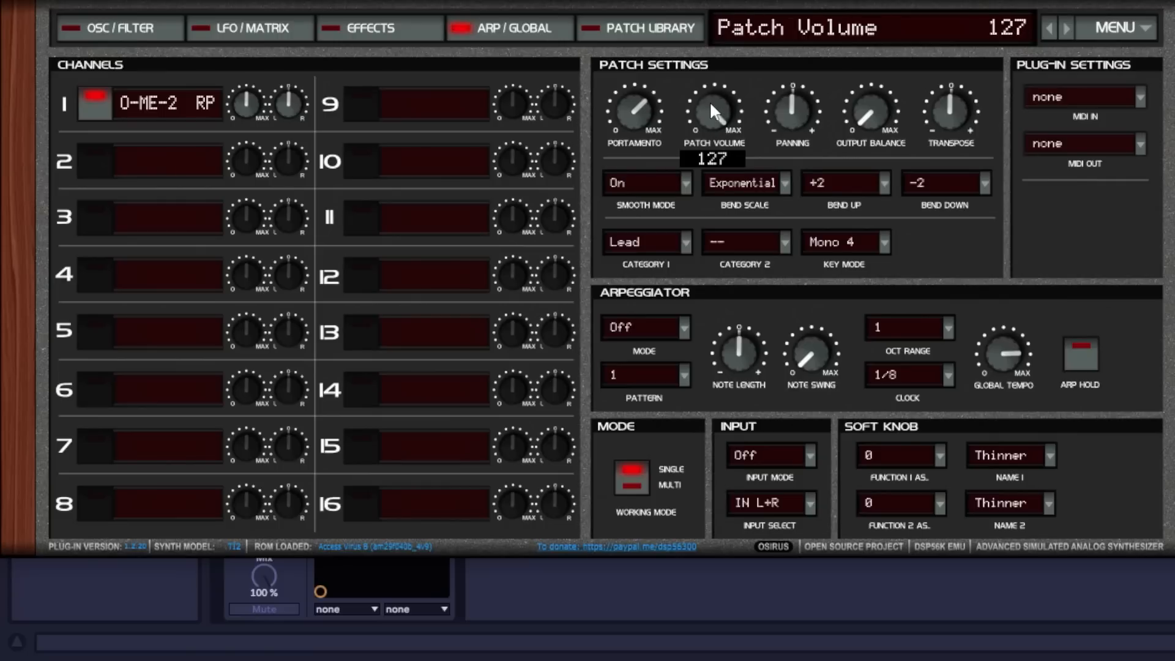
Step: Try the output balance and transpose controls, pan the patch fully left and return the panning to centre
left_click_drag(862, 122, 781, 303)
mouse_move(928, 120)
left_mouse_down()
mouse_move(951, 26)
mouse_move(945, 115)
left_mouse_up()
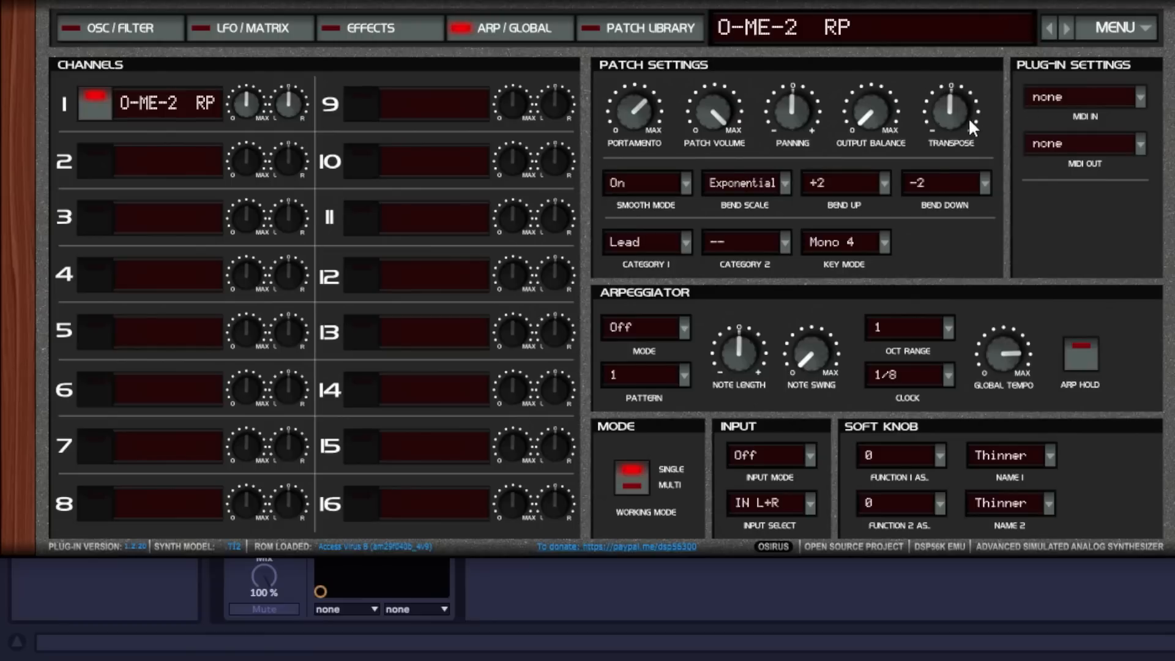
mouse_move(859, 114)
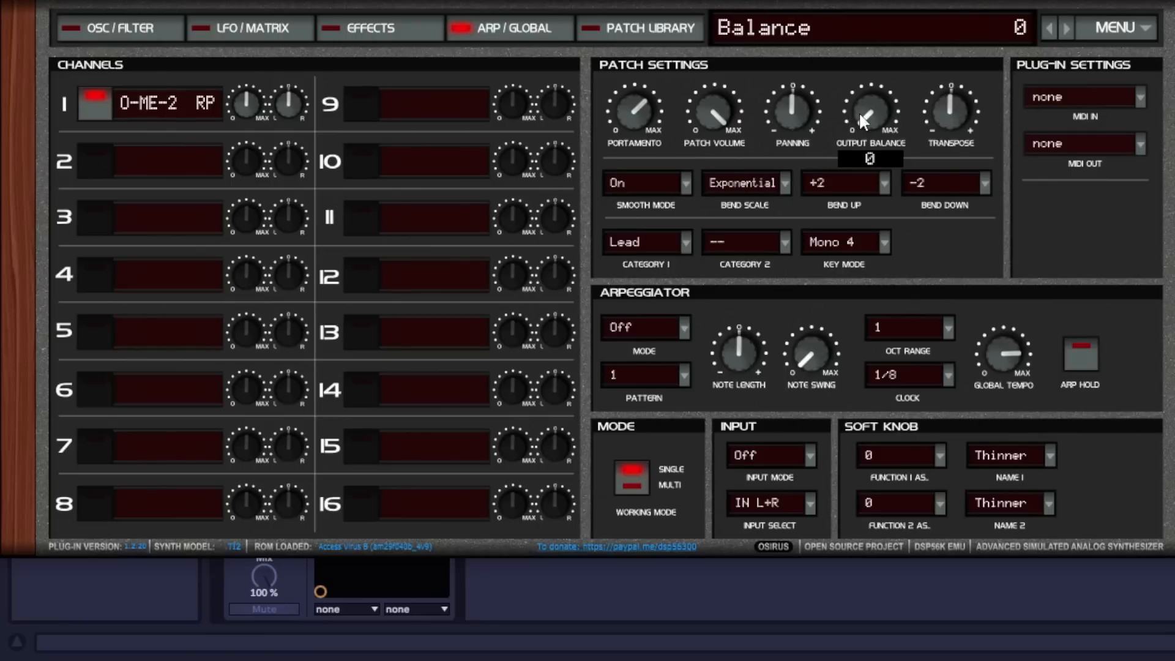
left_click_drag(799, 117, 795, 199)
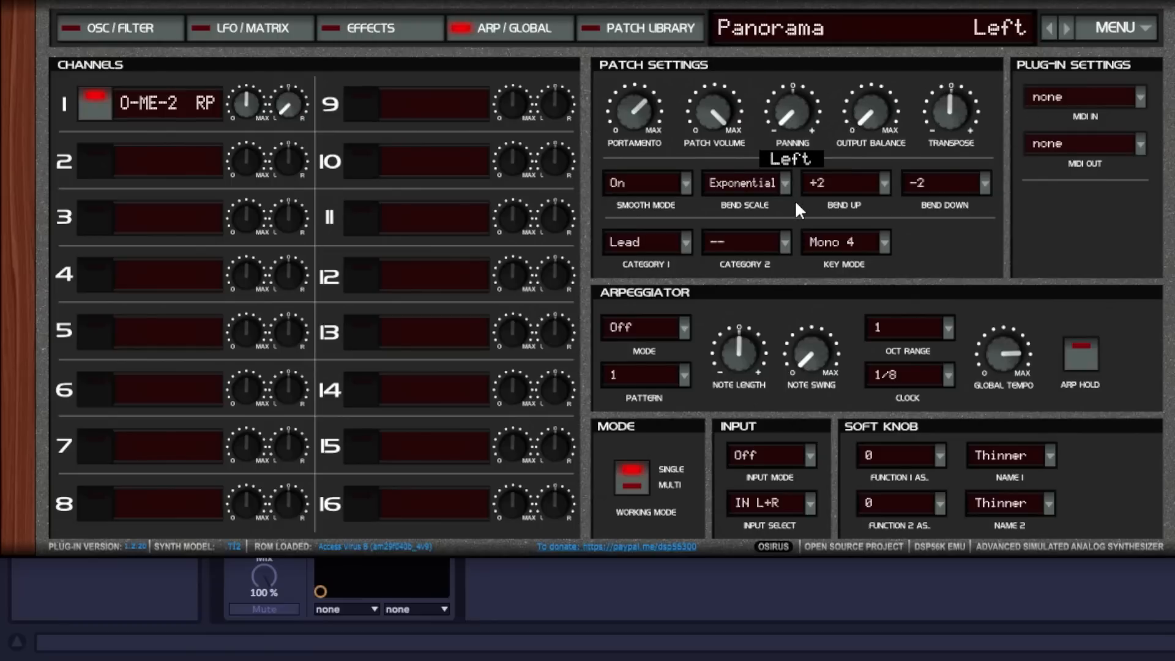
double_click(798, 113)
left_click_drag(880, 106, 868, 190)
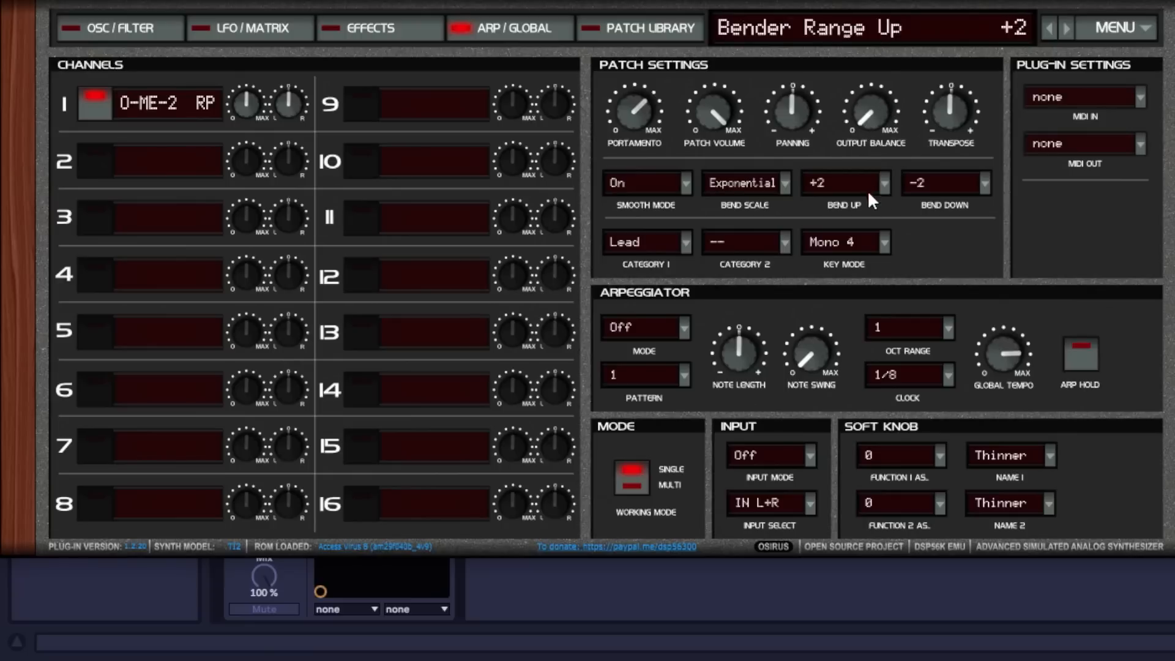
Step: Try the smooth modes Auto, Off and Note for the patch, and return the setting to On
left_click(683, 179)
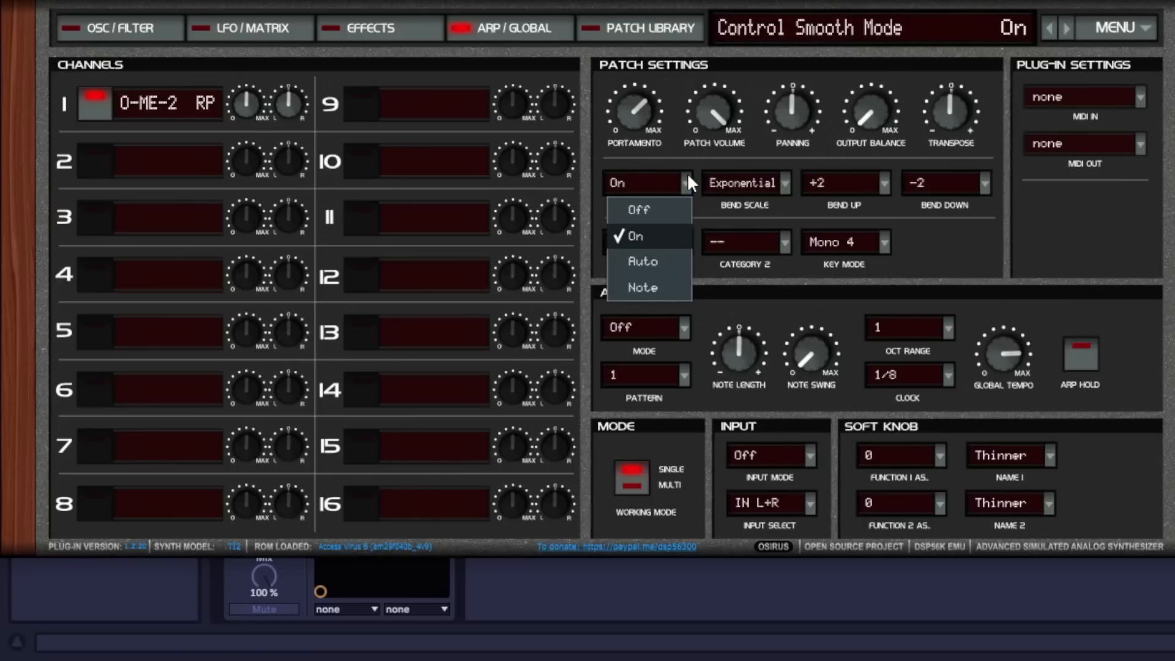
left_click(658, 262)
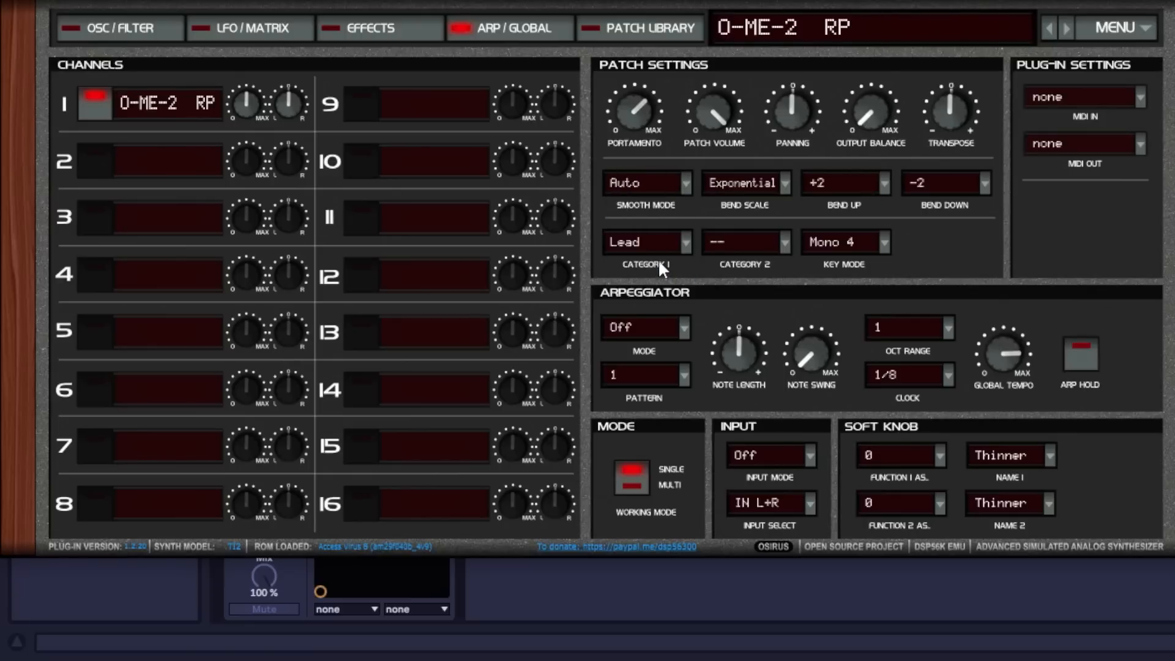
left_click(667, 179)
left_click(662, 210)
left_click(678, 185)
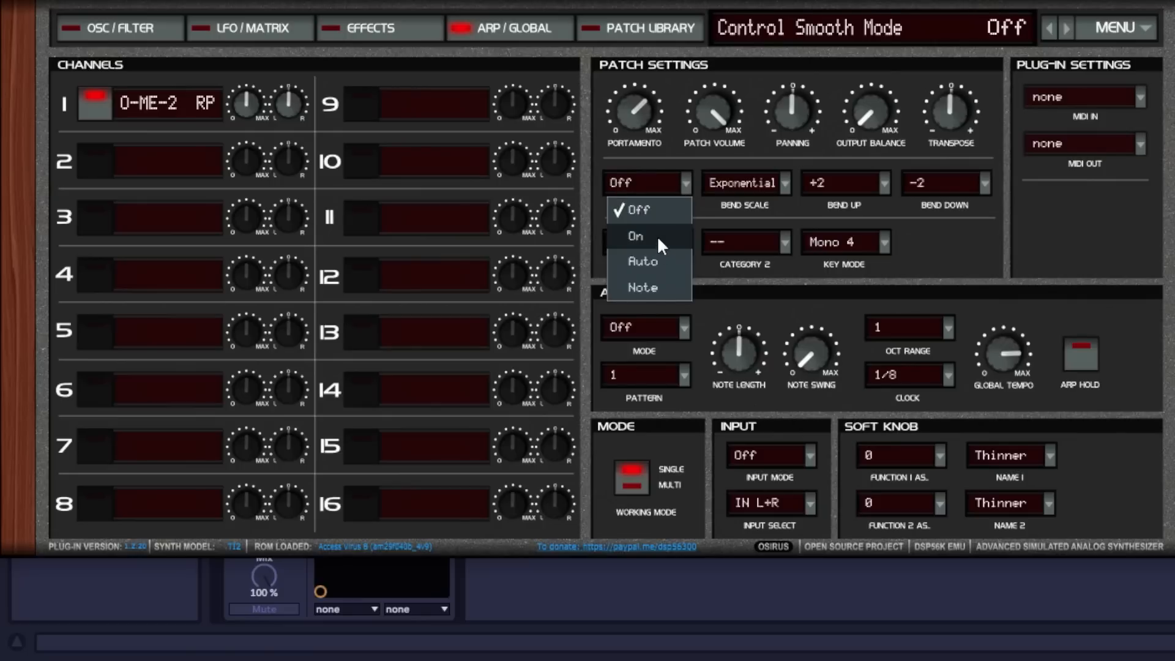
left_click(657, 236)
left_click(681, 187)
left_click(658, 261)
left_click(684, 183)
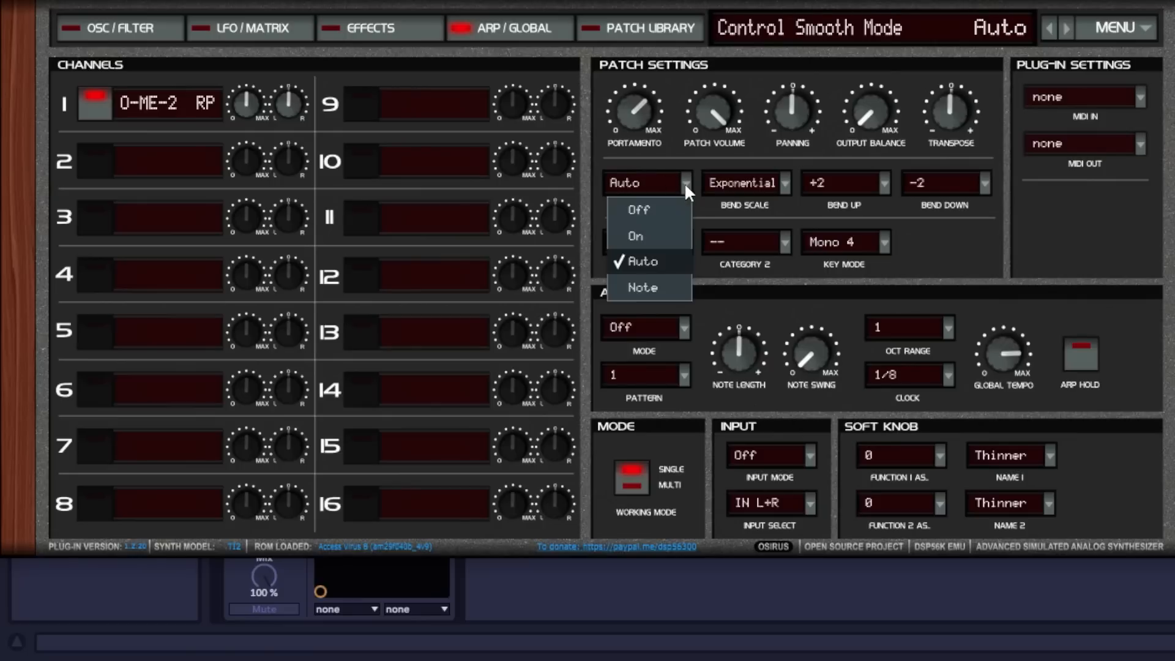
left_click(671, 290)
left_click(682, 178)
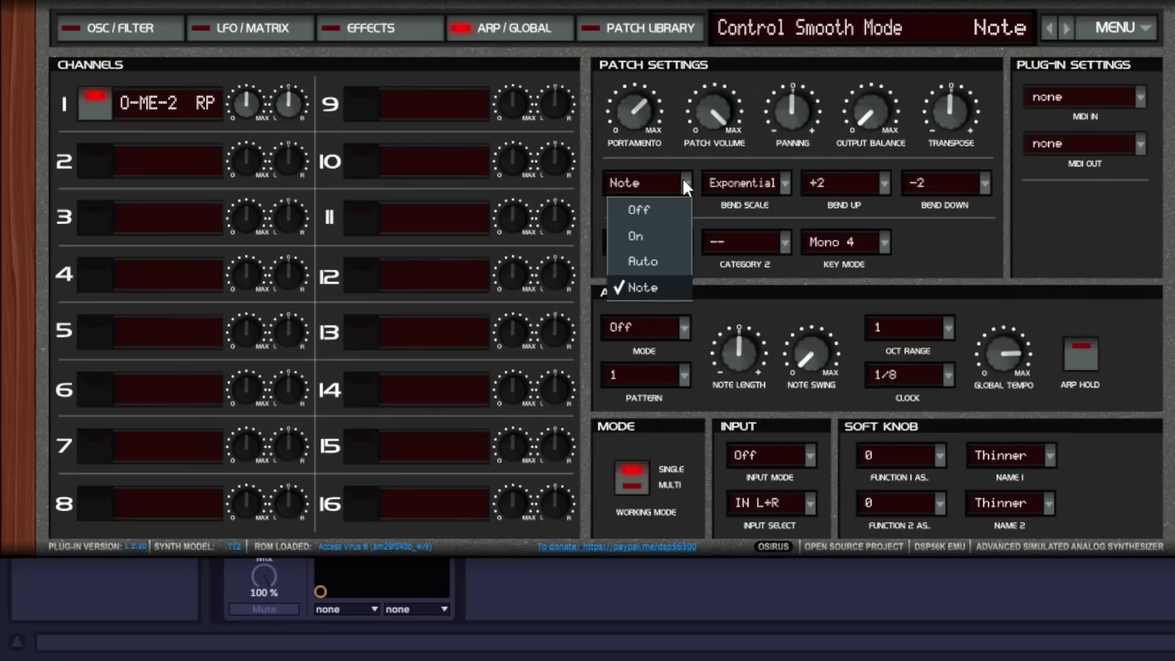
left_click(671, 234)
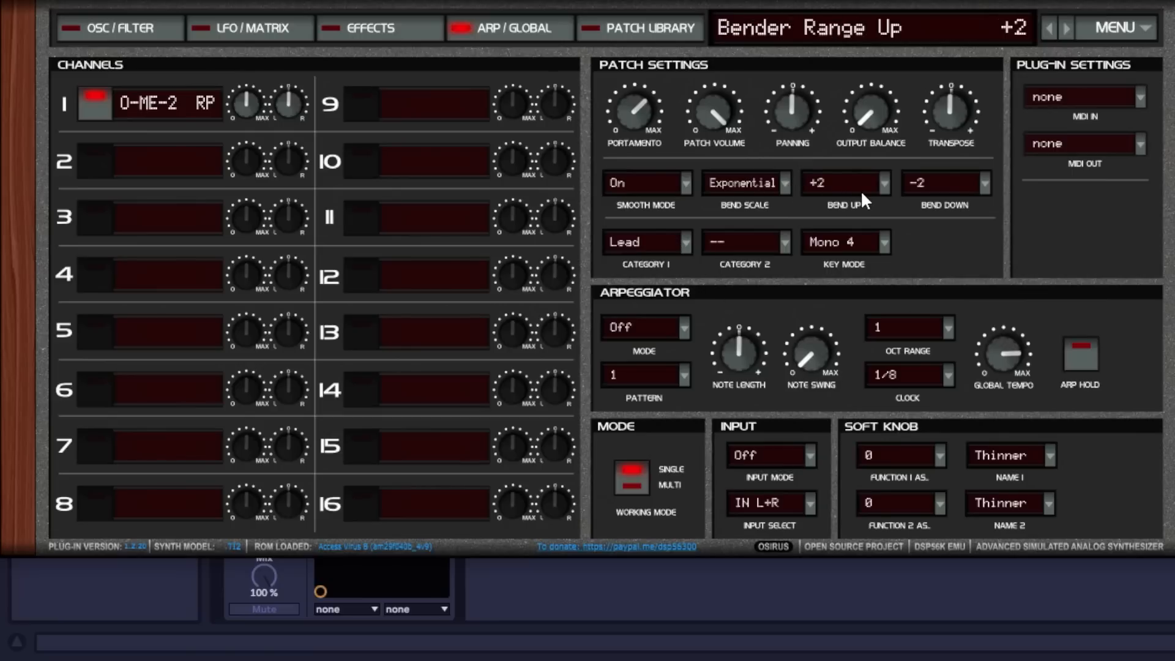
Step: Set the pitch bend range to +12 up and -12 down, with a Linear bend scale
left_click(785, 184)
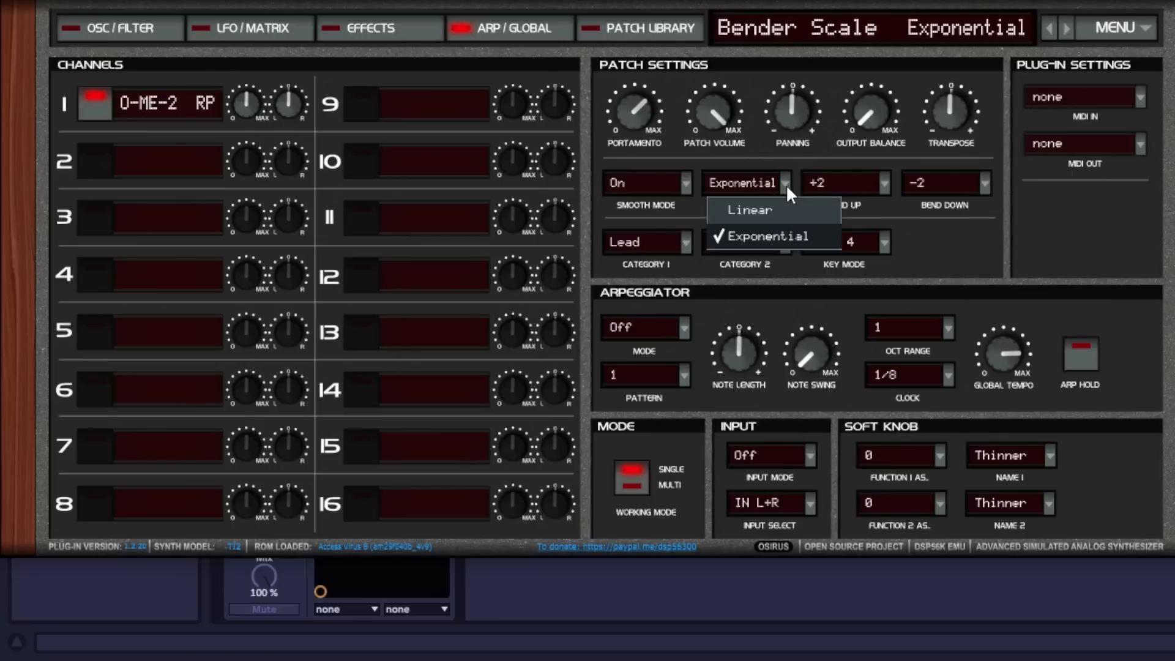
left_click(1016, 241)
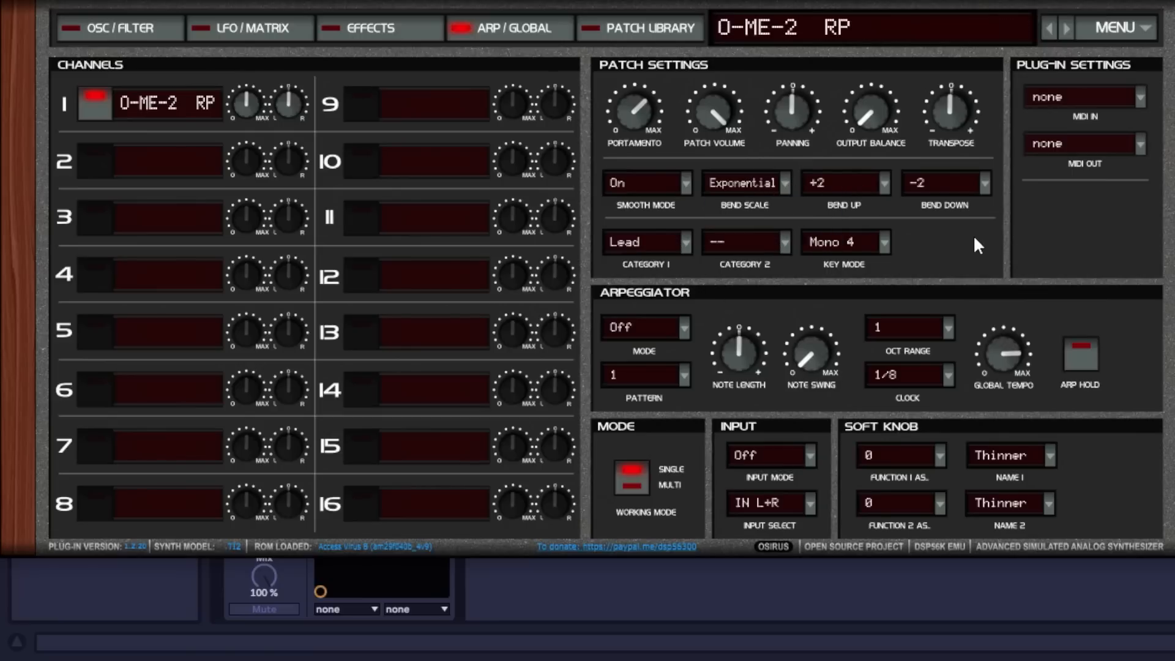
left_click(869, 179)
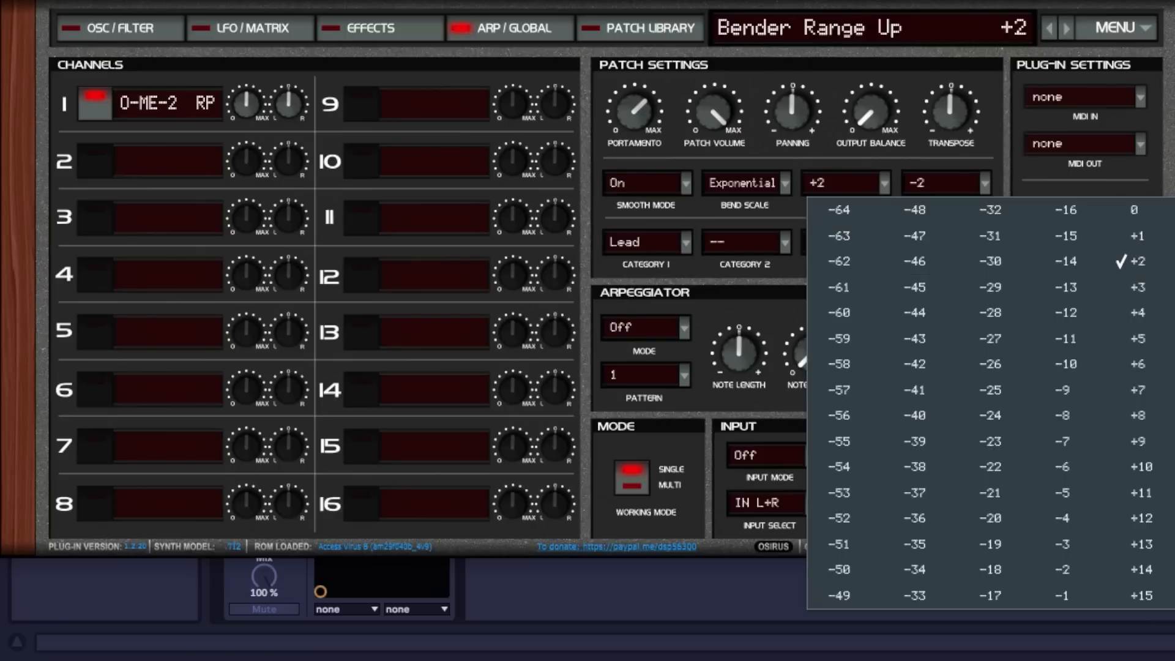
left_click(1142, 519)
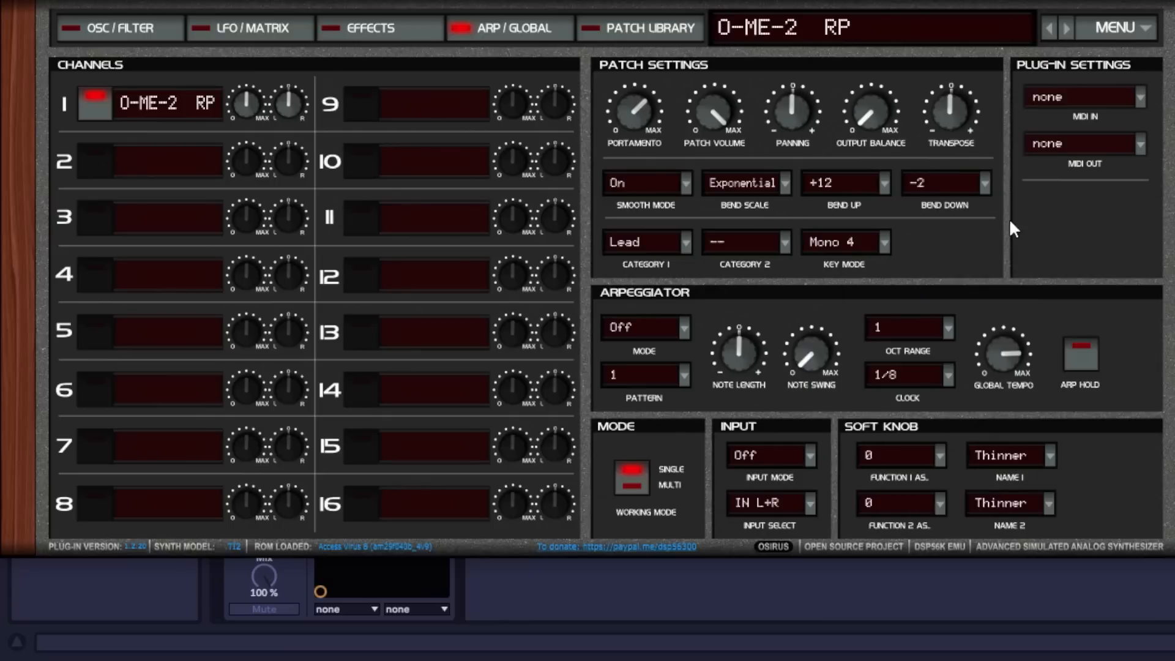
left_click(987, 181)
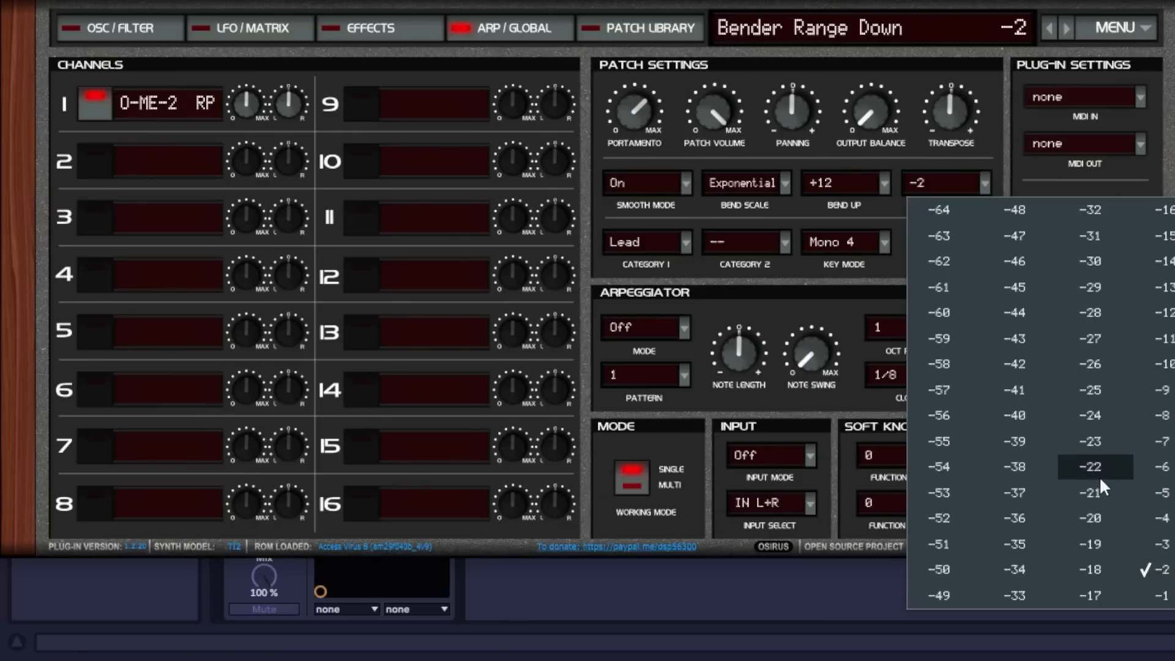
left_click(1160, 315)
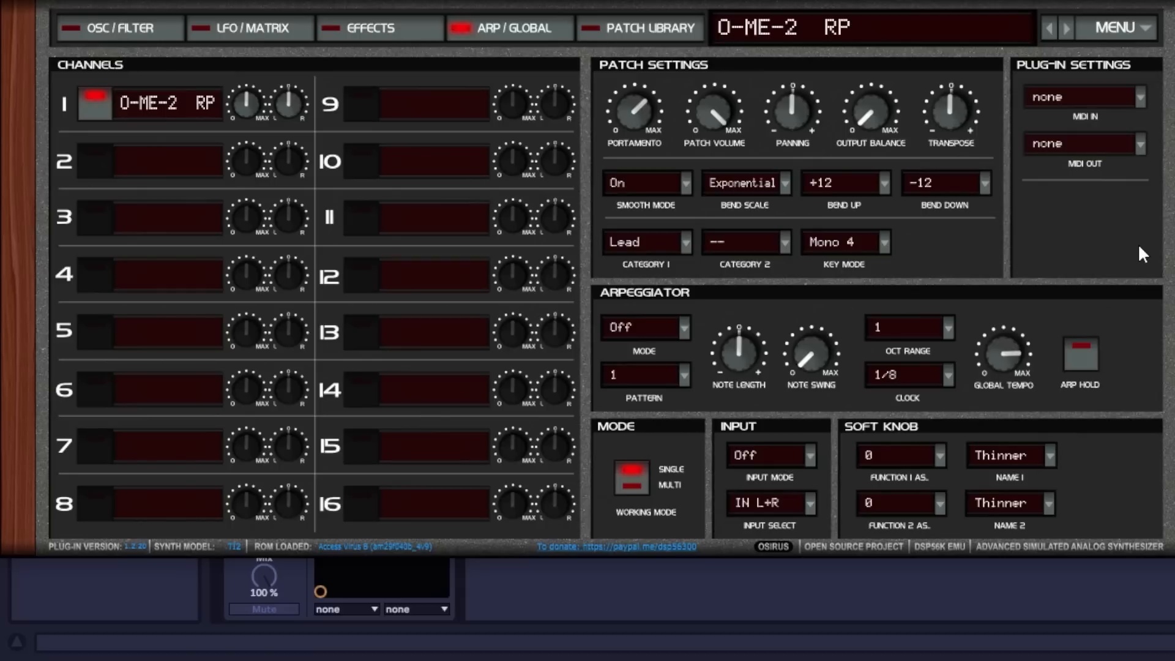
left_click(787, 181)
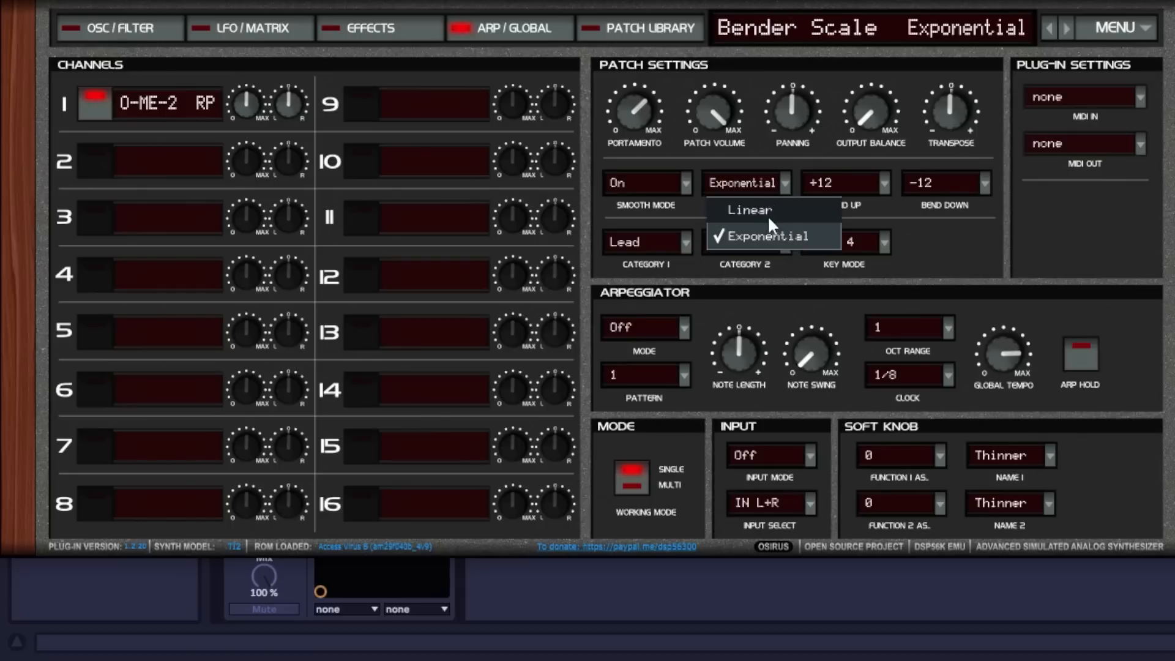
left_click(760, 211)
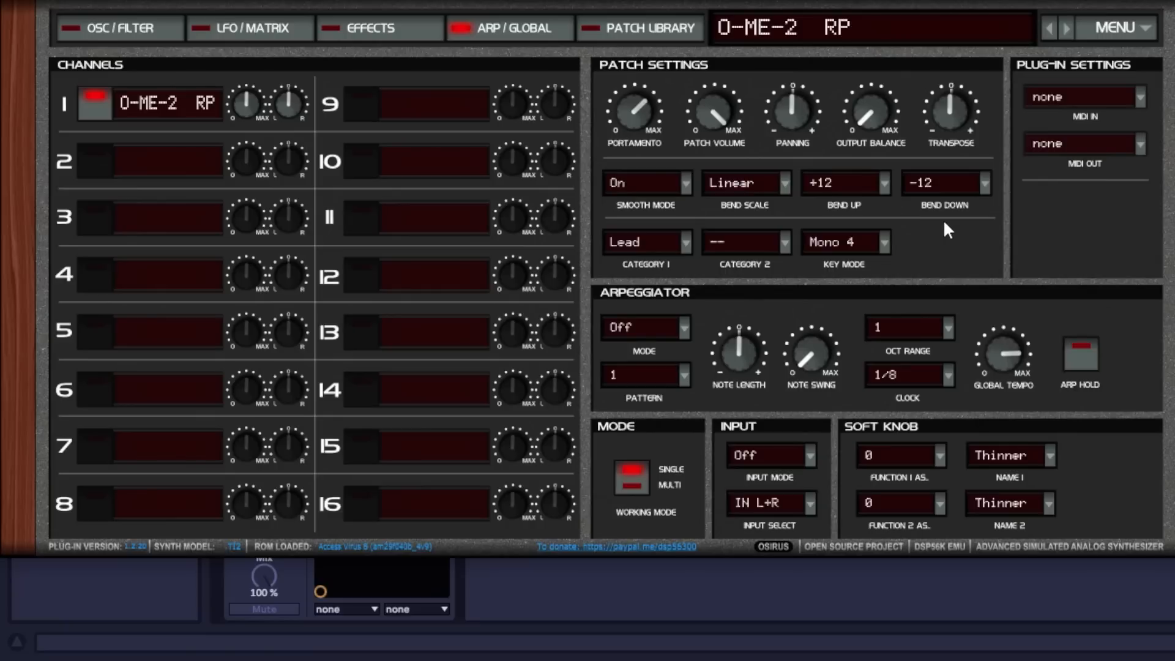
left_click(940, 457)
left_click(1129, 453)
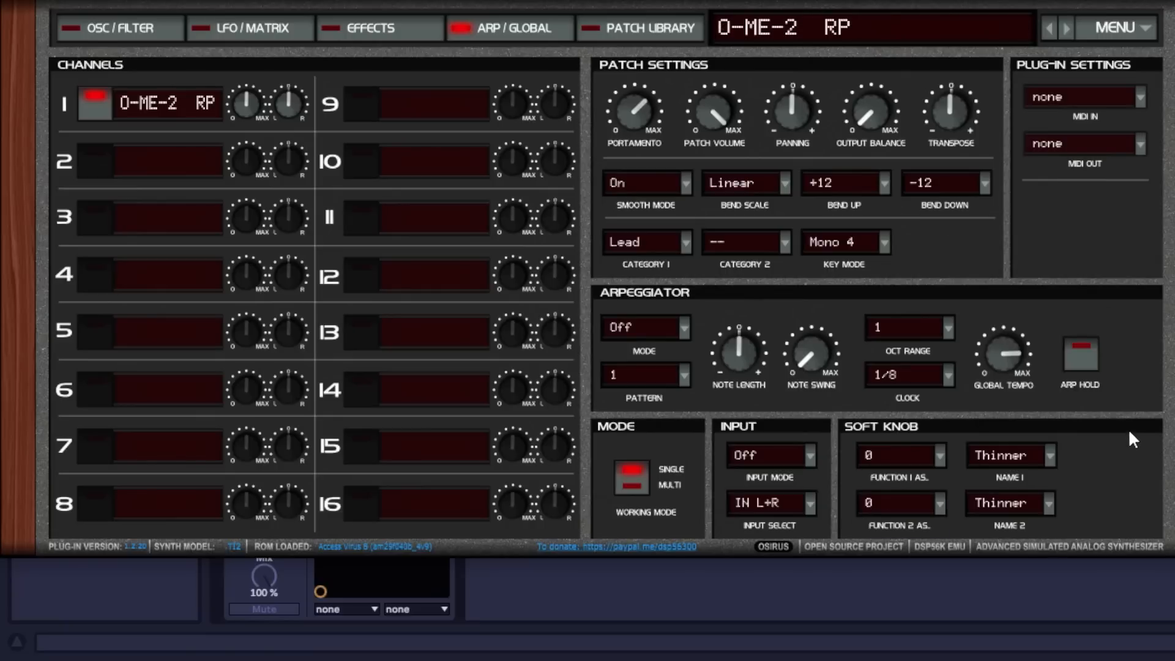
left_click(1051, 457)
left_click(1121, 509)
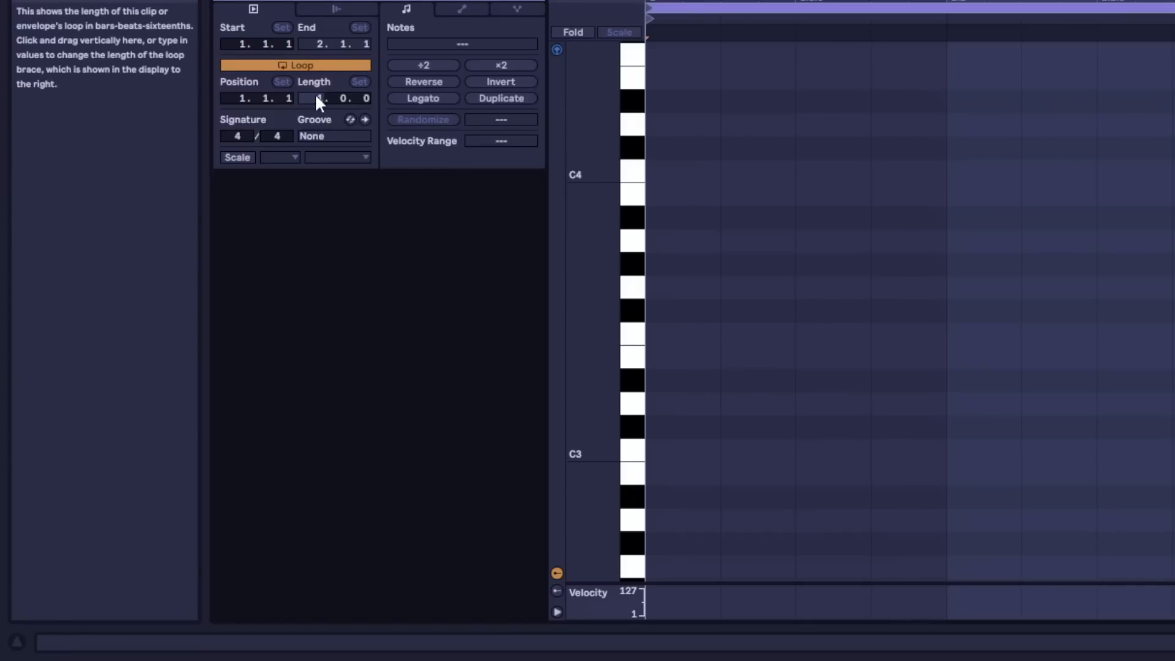
Step: In the Ableton Live MIDI clip, set the loop length to 4 bars and draw a two-bar G0 note from the start
type("4")
key("Return")
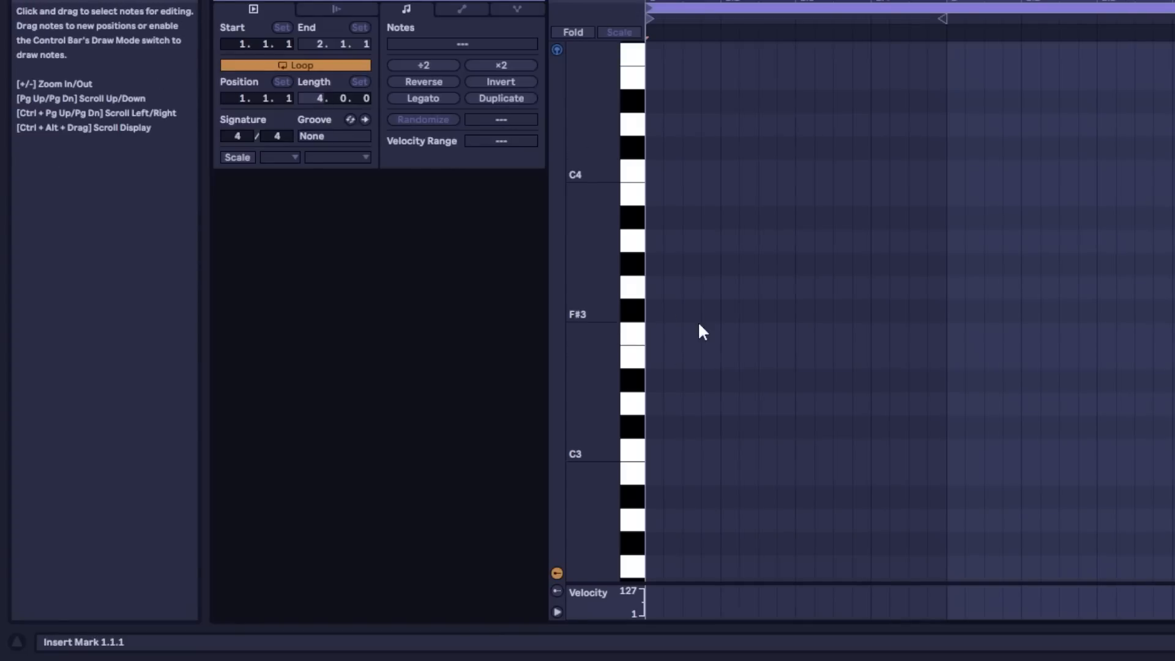
scroll(705, 323, "down", 3)
scroll(707, 330, "down", 8)
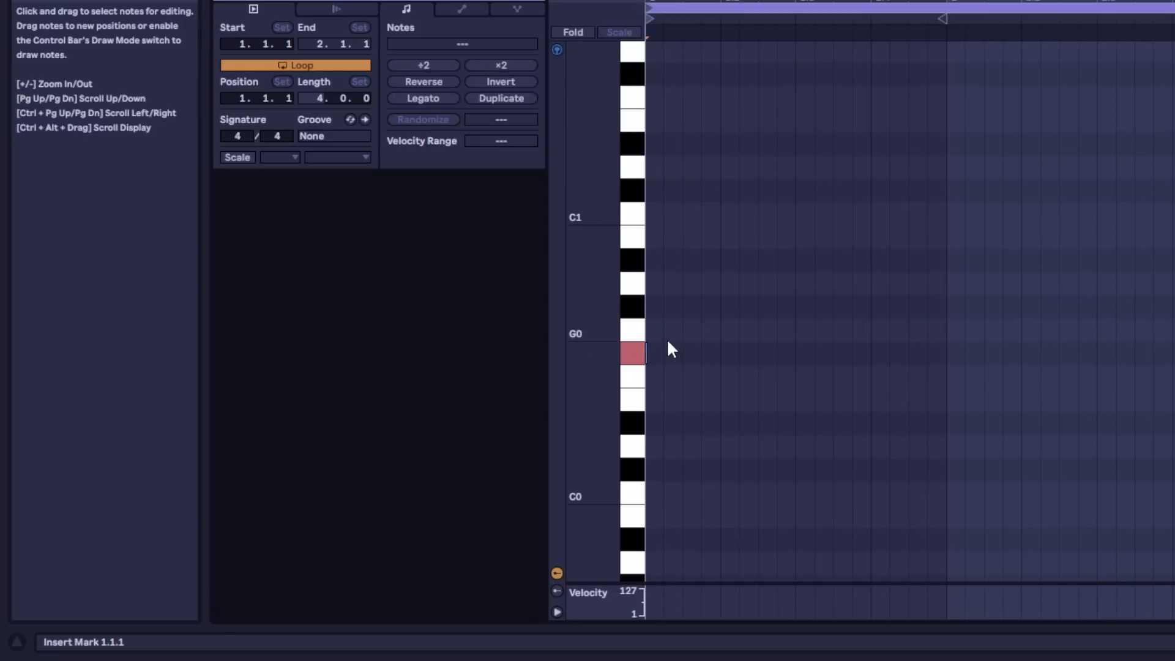
double_click(655, 331)
left_click_drag(663, 330, 1174, 331)
Step: Launch the clip, move the G0 note's start to 1.2.1 and shorten the note to end at 2.4.4
left_click(612, 1)
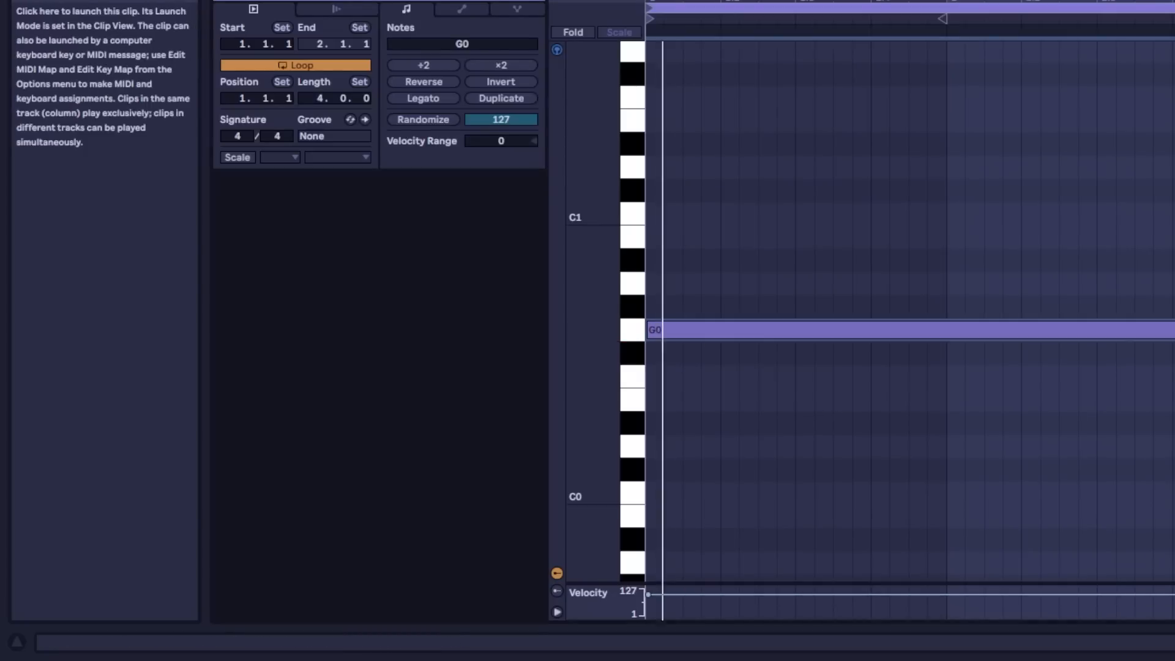
mouse_move(724, 331)
left_mouse_down()
mouse_move(801, 334)
mouse_move(704, 331)
mouse_move(725, 331)
left_mouse_up()
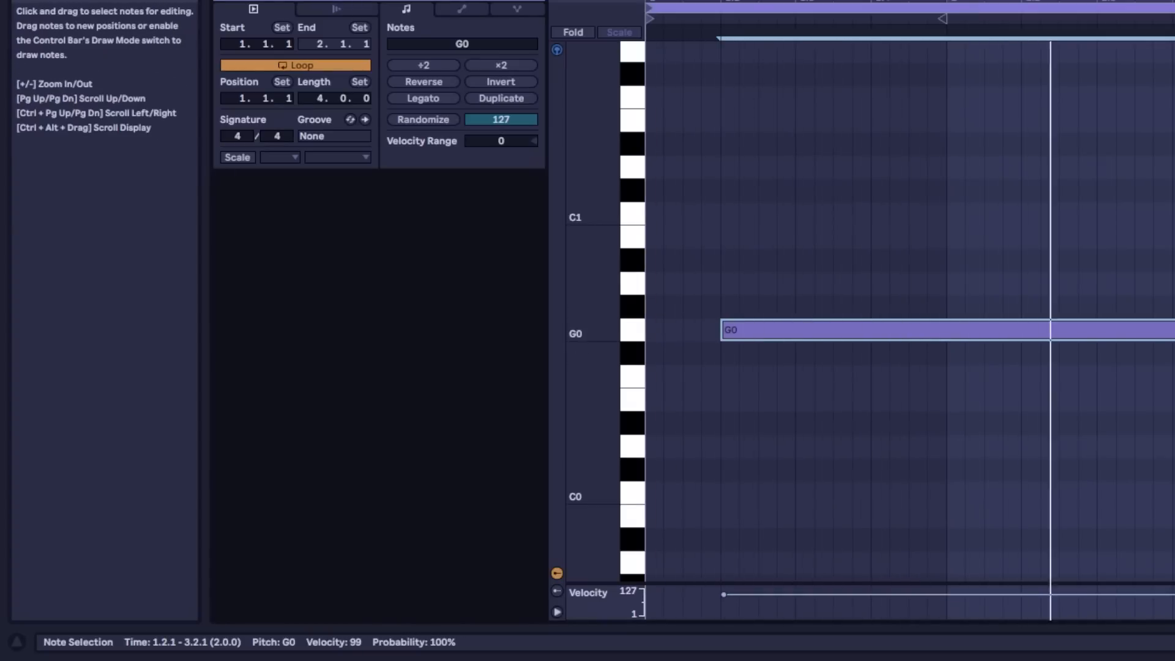
mouse_move(1174, 330)
left_mouse_down()
mouse_move(1103, 330)
mouse_move(1174, 330)
left_mouse_up()
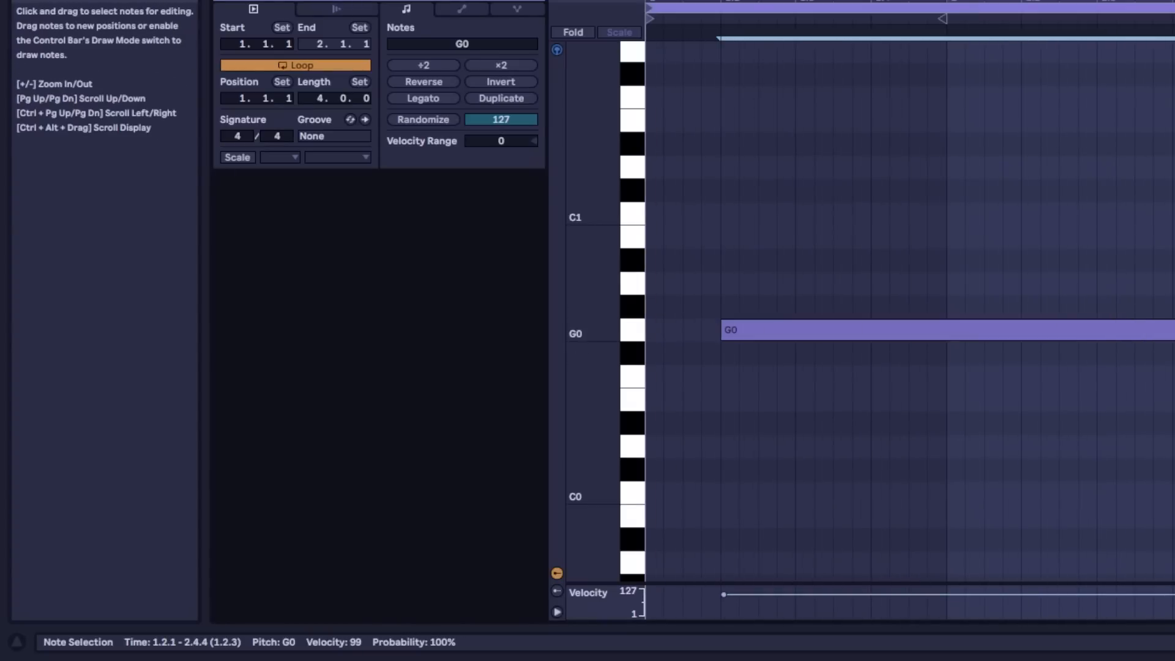
Step: Add a second note on A0 spanning 3.1.1 to 4.4.1 in the clip
left_click_drag(1031, 333, 1174, 241)
key("Down")
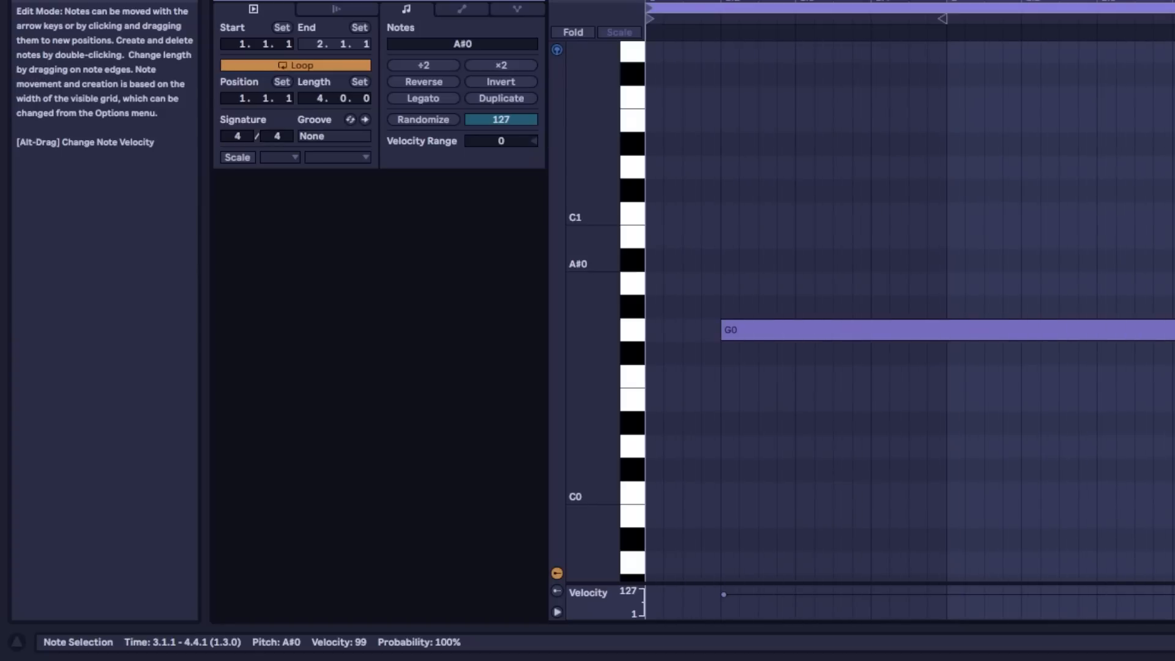
mouse_move(1174, 264)
left_mouse_down()
mouse_move(1174, 310)
mouse_move(1174, 287)
left_mouse_up()
Step: Transpose both notes up one octave to G1 and A1
left_click_drag(1174, 150, 967, 395)
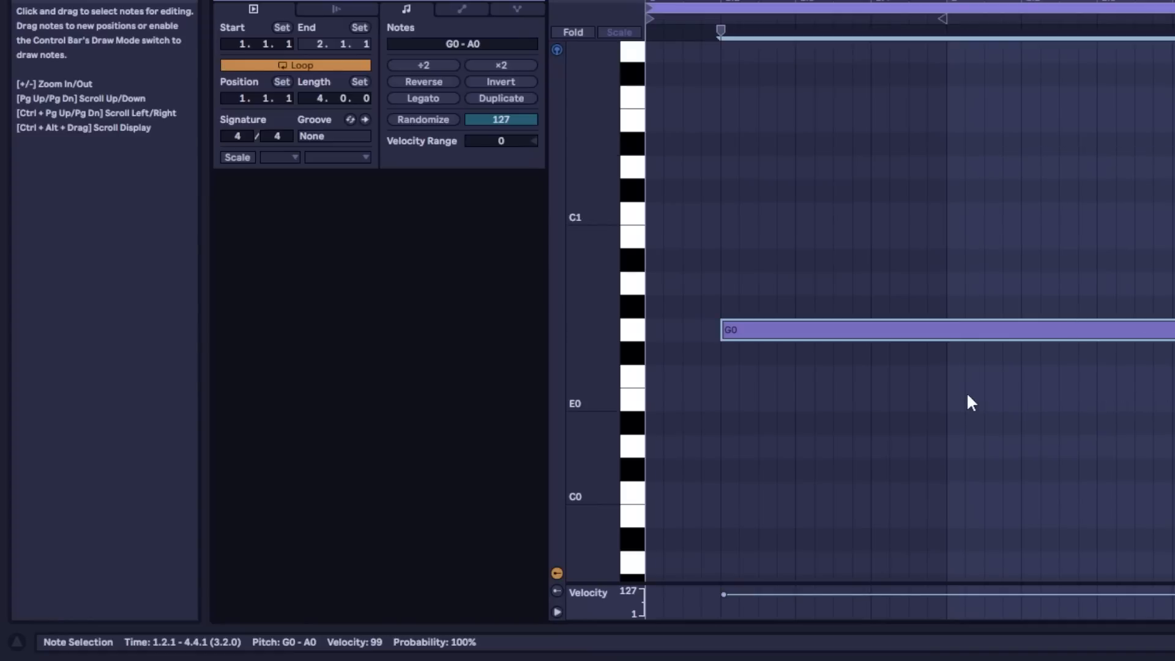
key("shift+Up")
left_click(1134, 254)
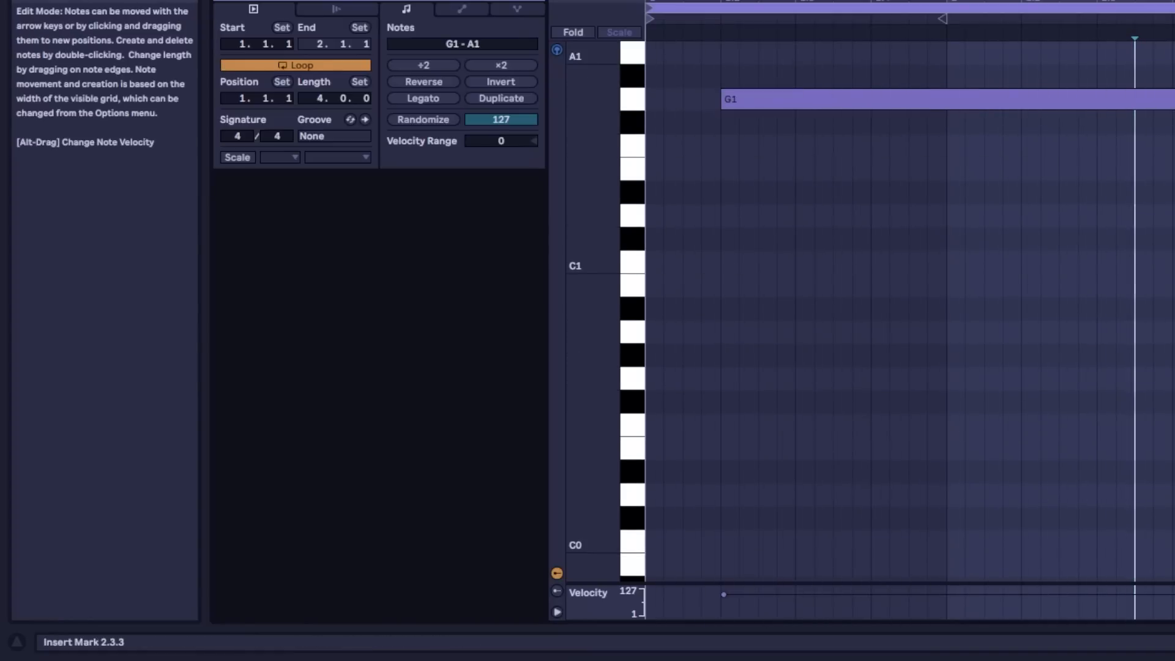
Step: Raise the note starting at 3.1.1 to A#1 and place an A1 note from 4.1.1 to 5.1.2
left_click(1174, 52)
key("Up")
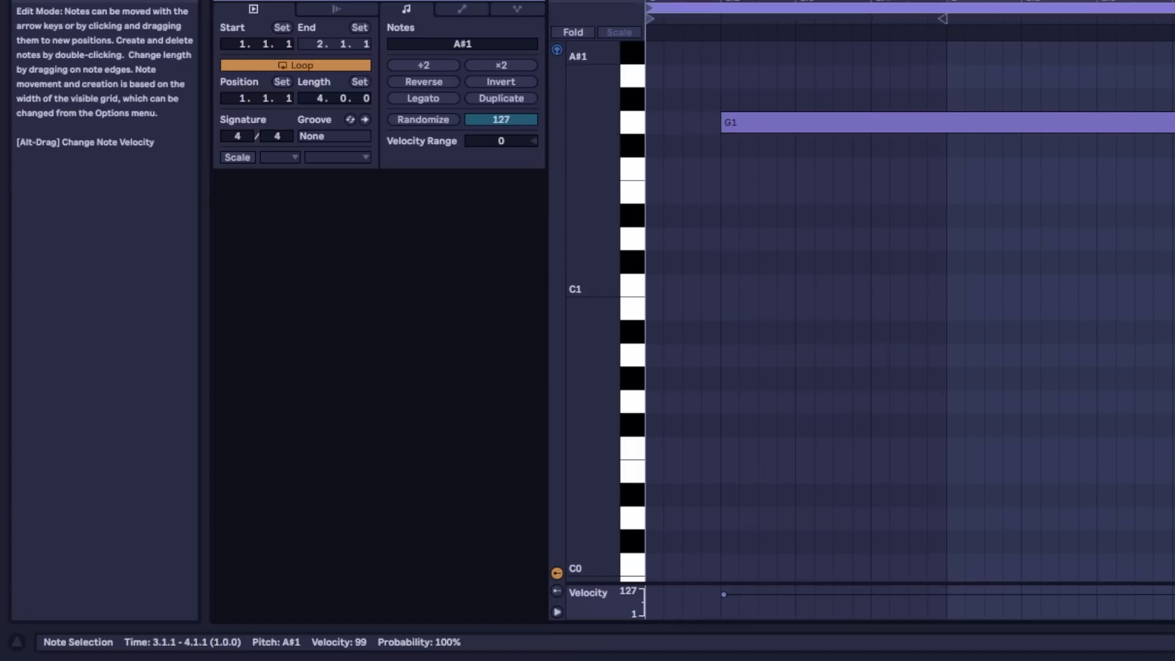
key("Right")
key("Down")
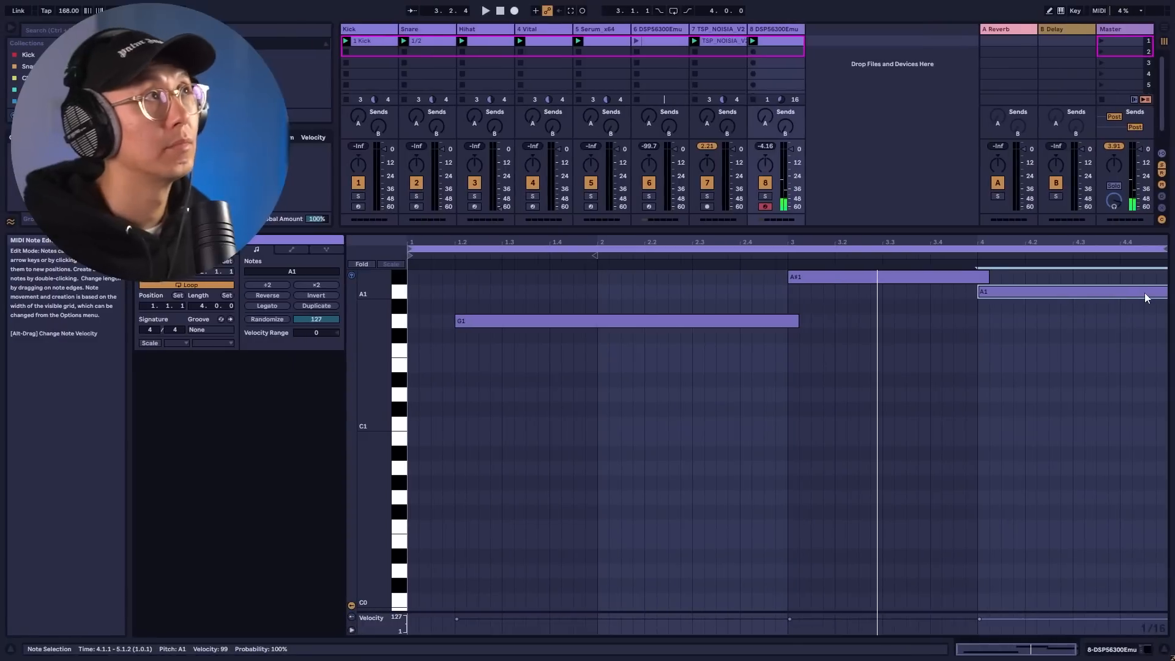
Step: Play the clip and lower the last note, starting at 4.1.1, to G#1
key("space")
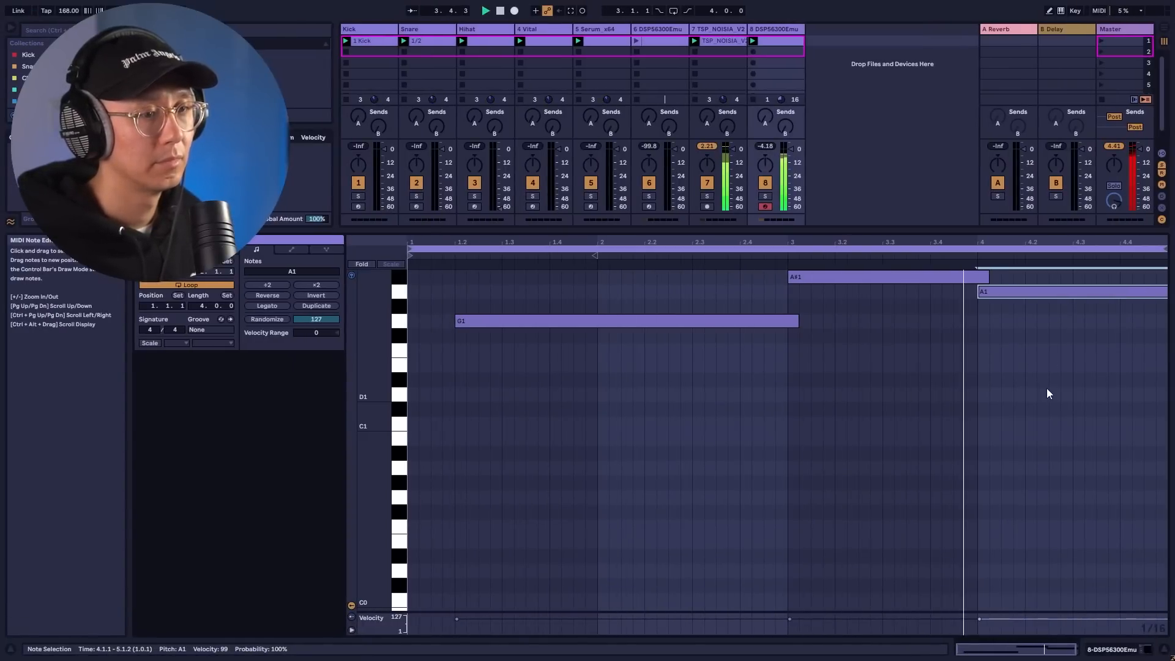
left_click_drag(1015, 293, 1010, 311)
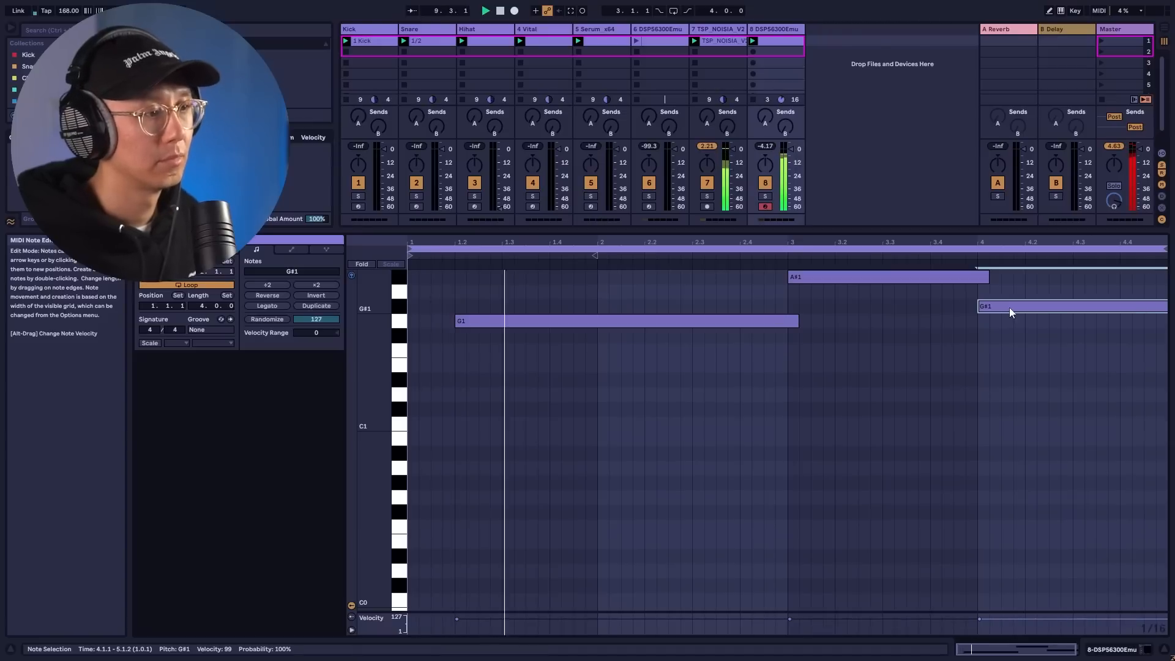
key("space")
Step: Transpose all the notes in the clip down one octave and play the clip
key("ctrl+a")
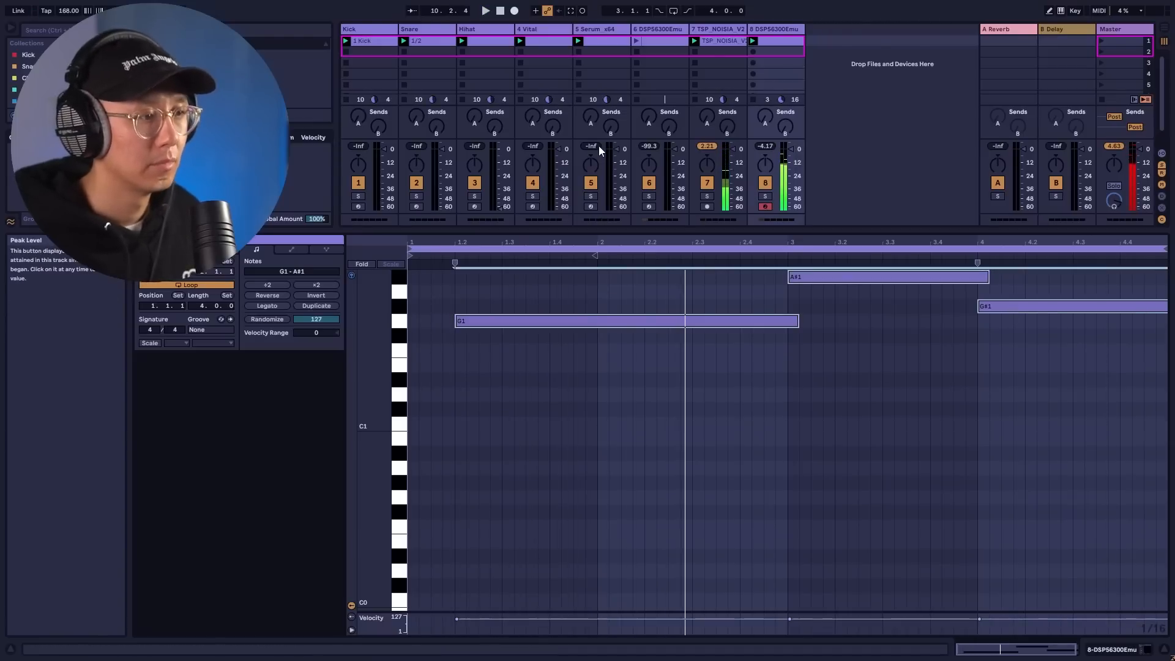
key("shift+Down")
key("space")
Step: Open the DSP56300Emu synth editor on track 8, move its window clear and show its effects page
key("shift+Tab")
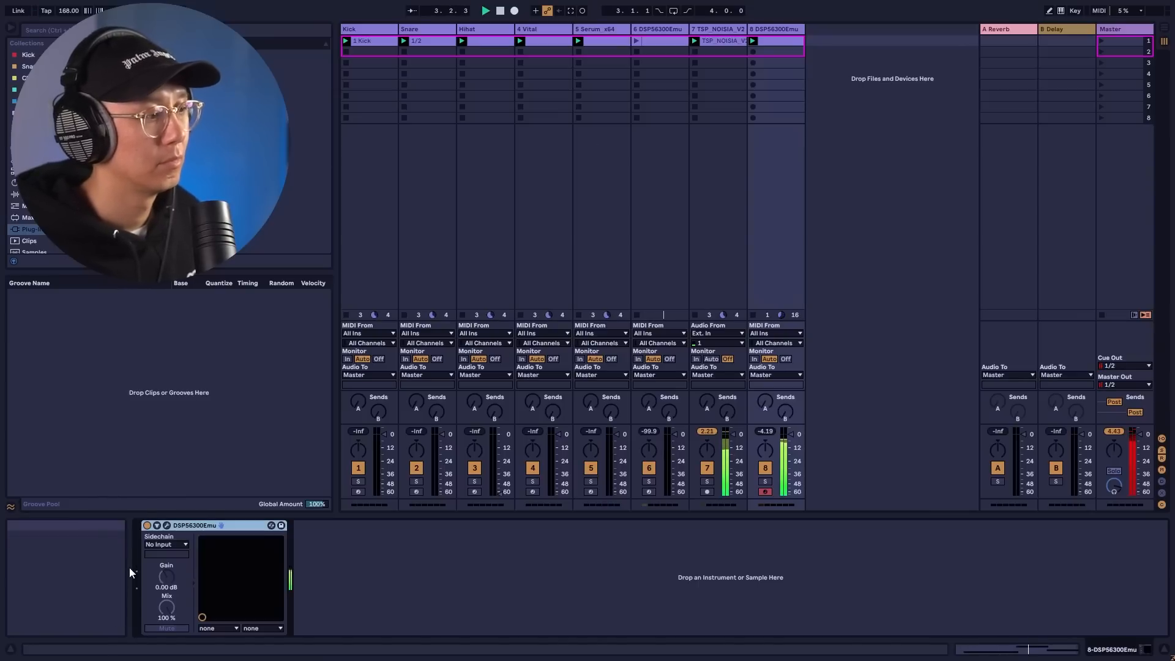
left_click(167, 528)
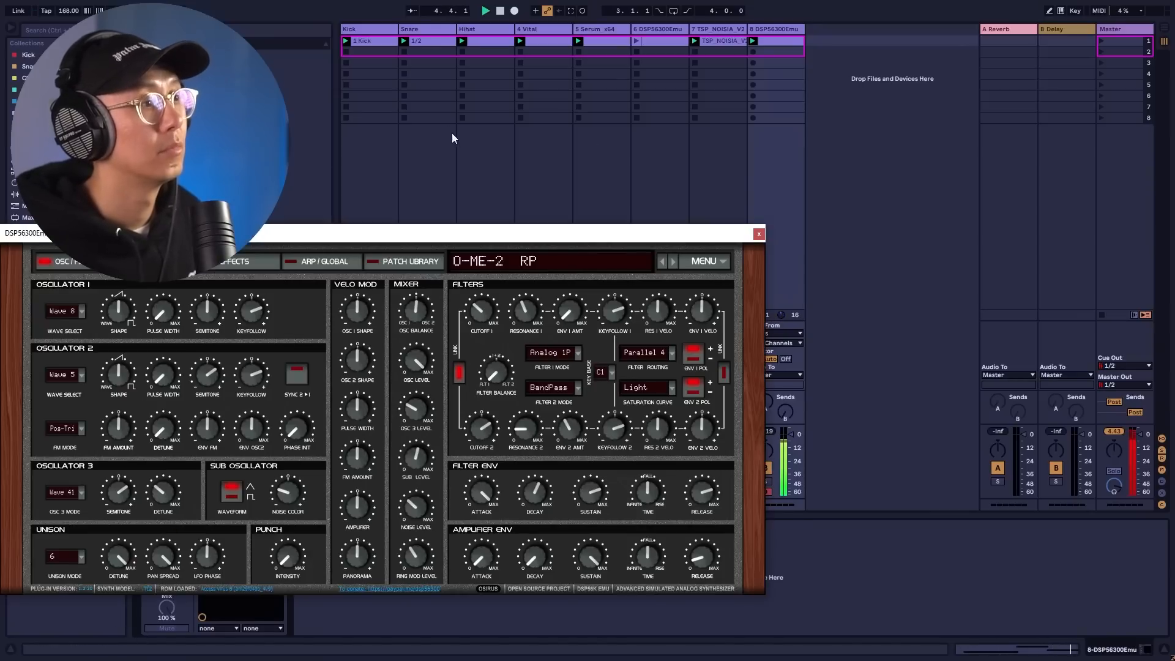
left_click_drag(468, 233, 790, 146)
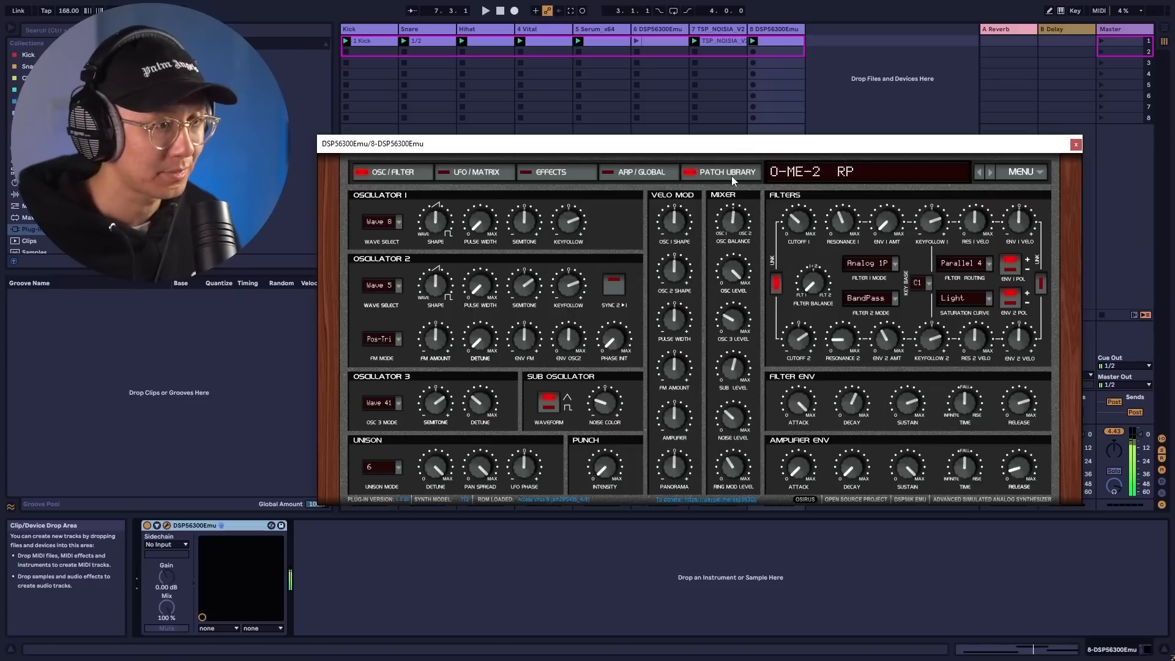
left_click(639, 172)
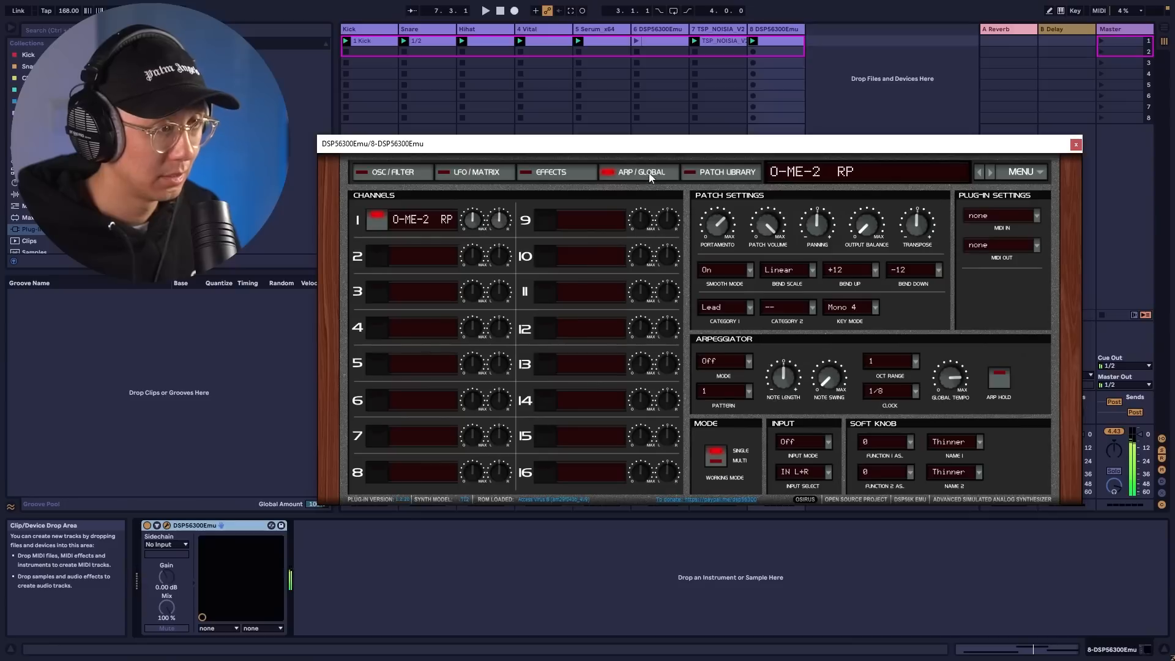
left_click(740, 174)
left_click(551, 172)
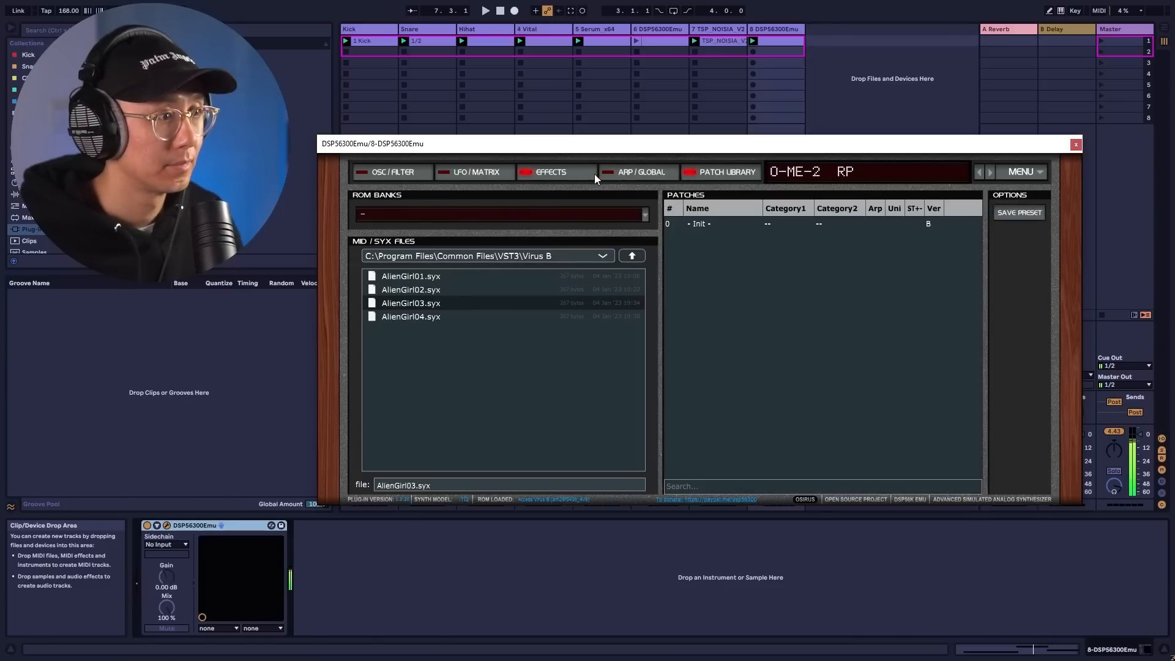
Step: Try the delay effect by setting the Delay/Reverb mode to Delay and the effect send to 59
mouse_move(439, 371)
mouse_move(389, 384)
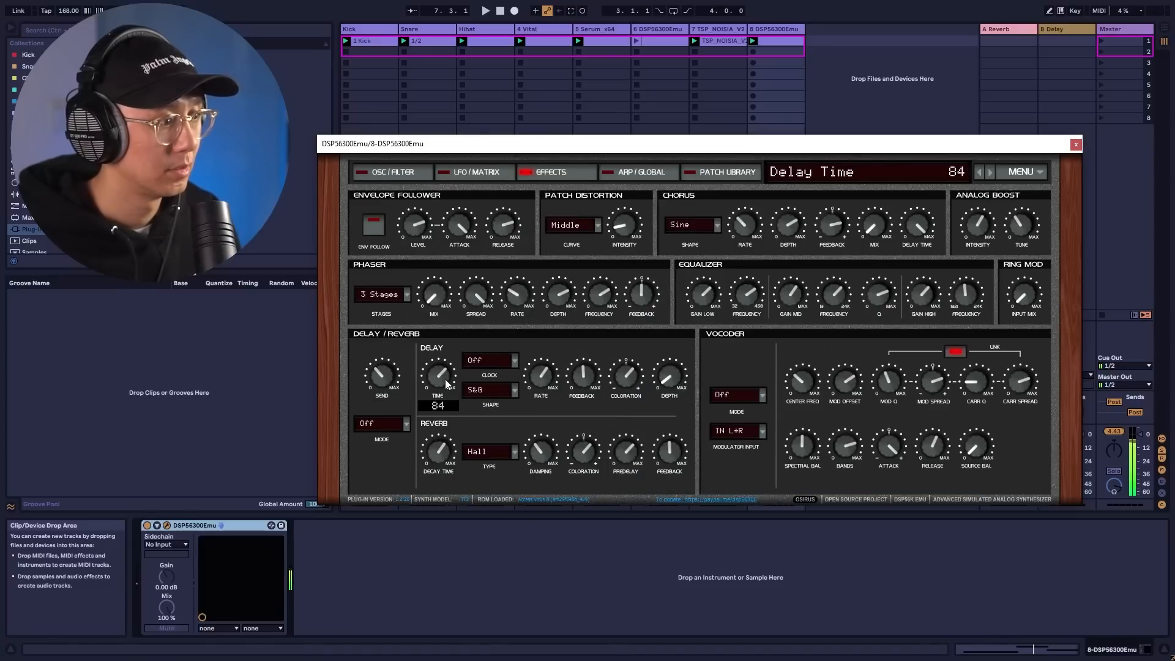
left_click(403, 424)
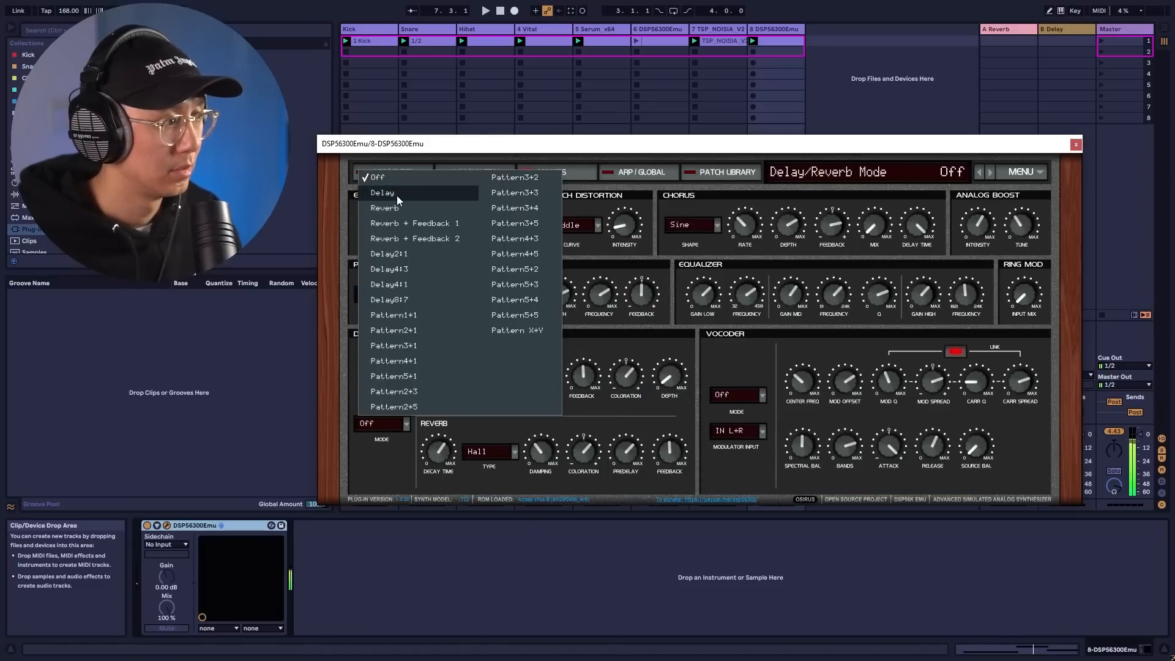
left_click(397, 196)
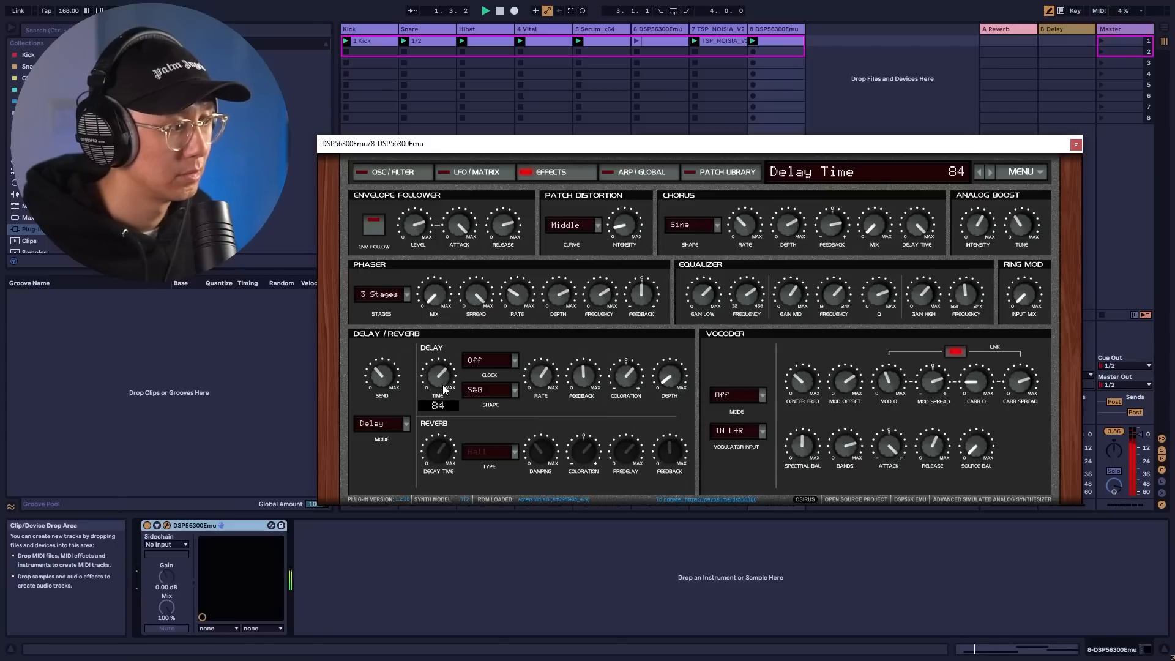
mouse_move(439, 457)
mouse_move(384, 377)
left_mouse_down()
mouse_move(380, 328)
mouse_move(387, 371)
left_mouse_up()
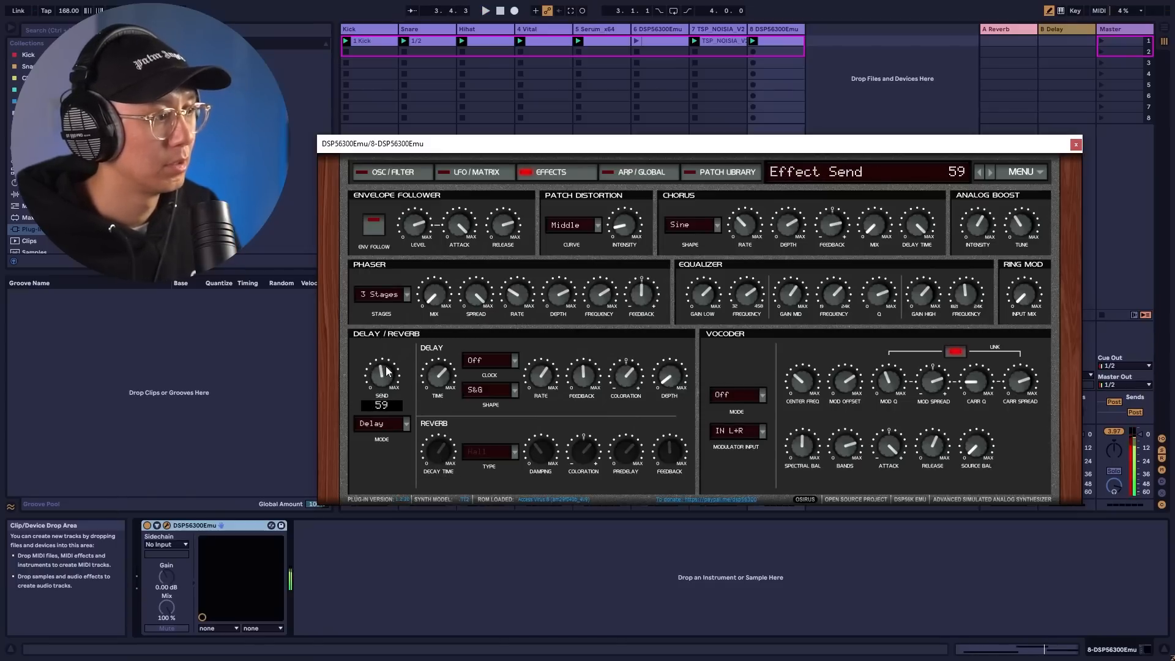
Step: Switch the Delay/Reverb mode to Reverb, adjust the send during playback and raise the reverb damping
left_click(387, 425)
left_click(401, 213)
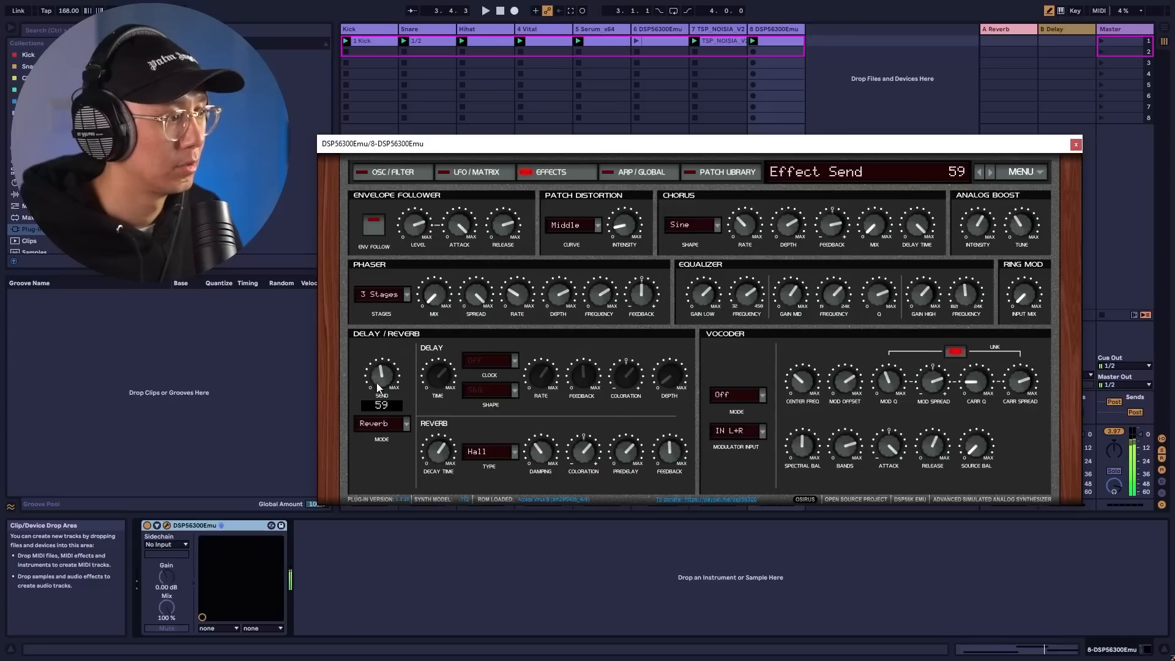
left_click_drag(378, 388, 386, 360)
key("space")
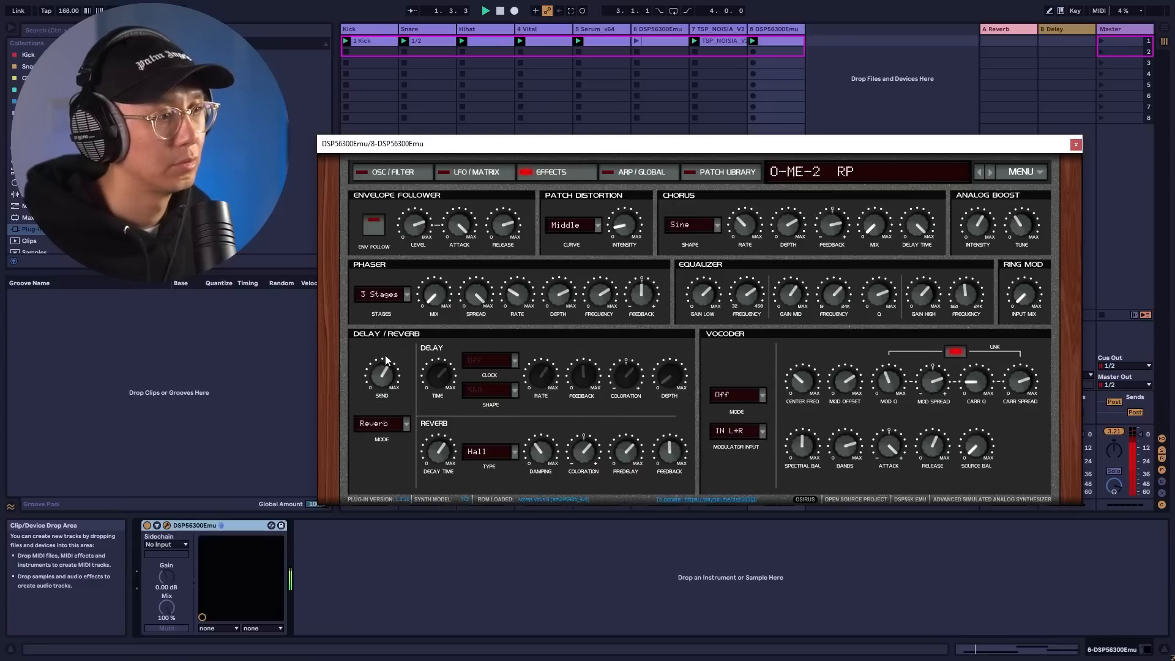
left_click_drag(381, 381, 394, 399)
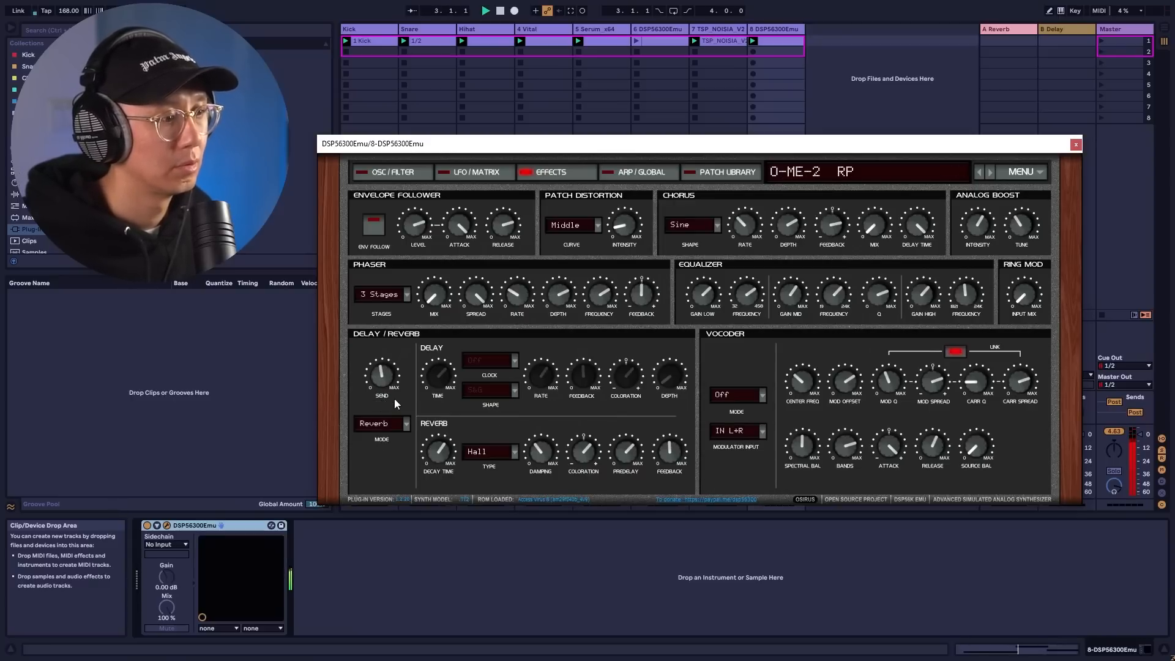
left_click_drag(584, 444, 537, 417)
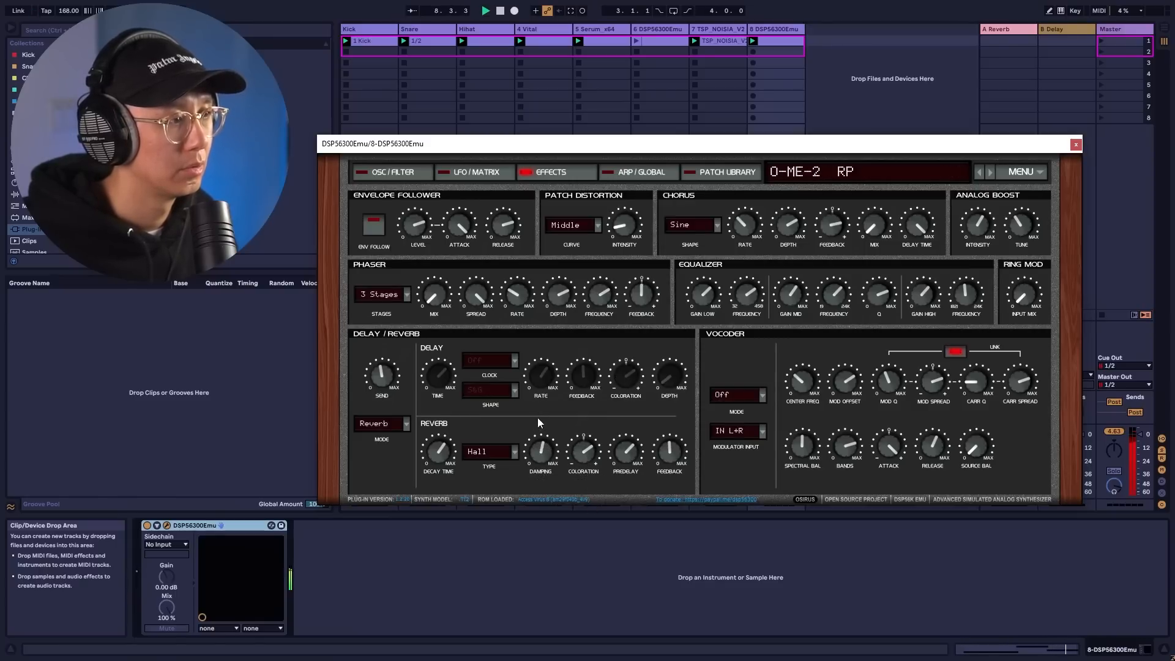
Step: On the oscillator and filter page, sweep the Filter 1 cutoff to about 33
left_click(390, 166)
mouse_move(809, 221)
left_mouse_down()
mouse_move(809, 206)
mouse_move(815, 238)
left_mouse_up()
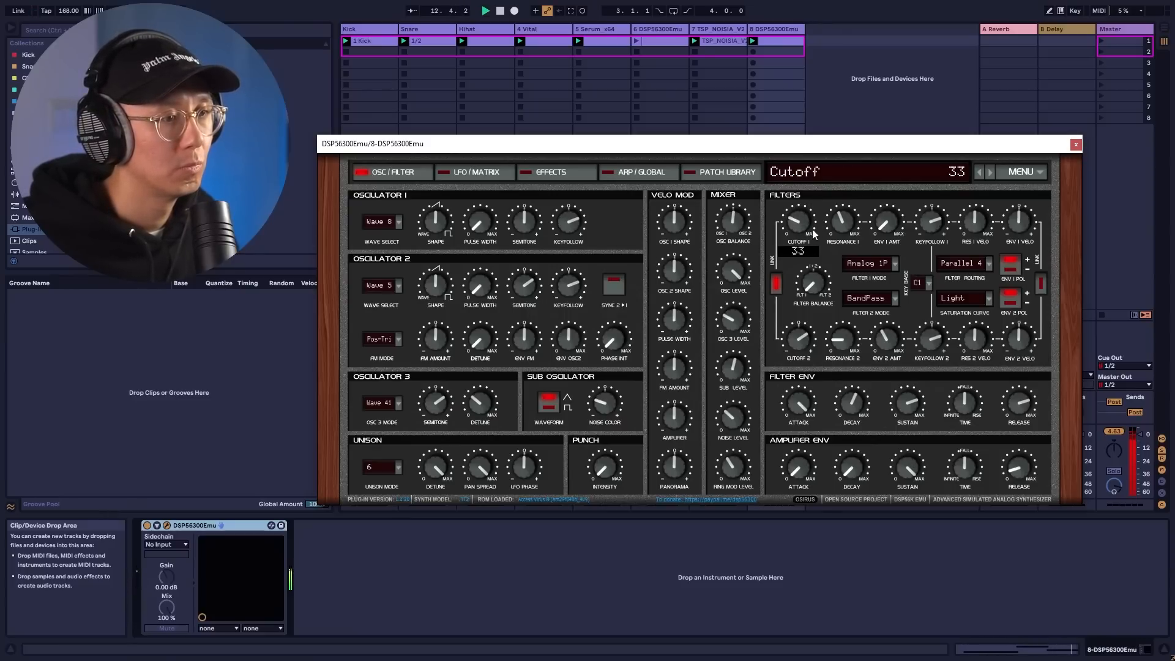
left_click_drag(812, 228, 812, 228)
Step: Try raising Oscillator 2's semitone to +31 while the clip plays
left_click_drag(524, 288, 525, 284)
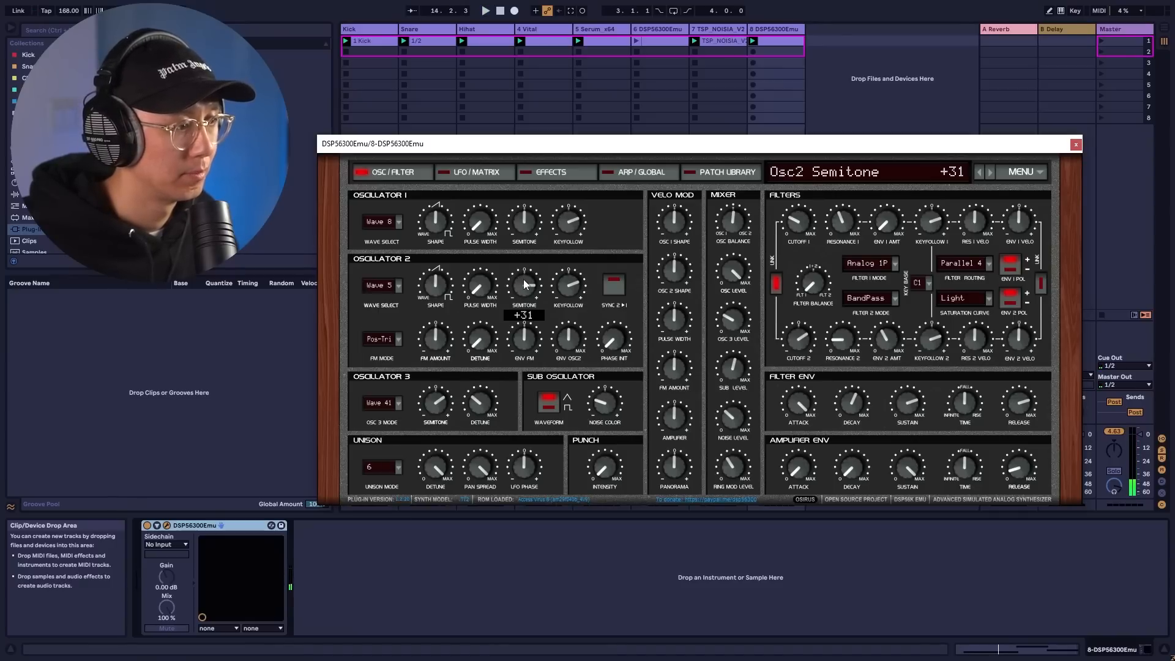
key("space")
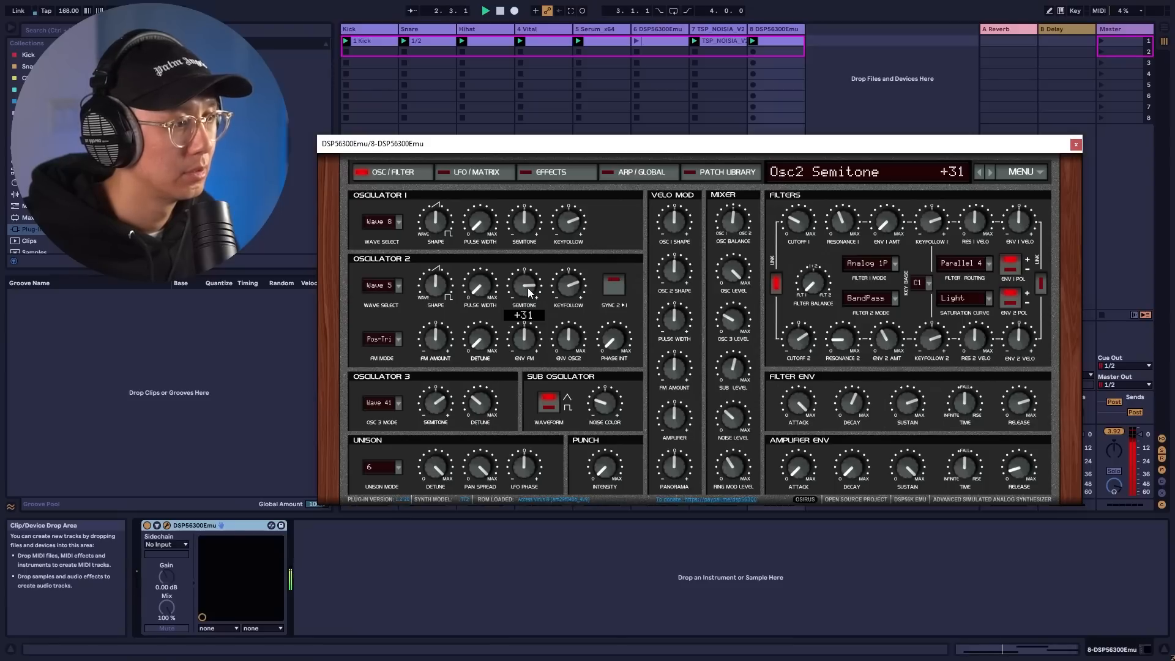
left_click_drag(528, 288, 531, 299)
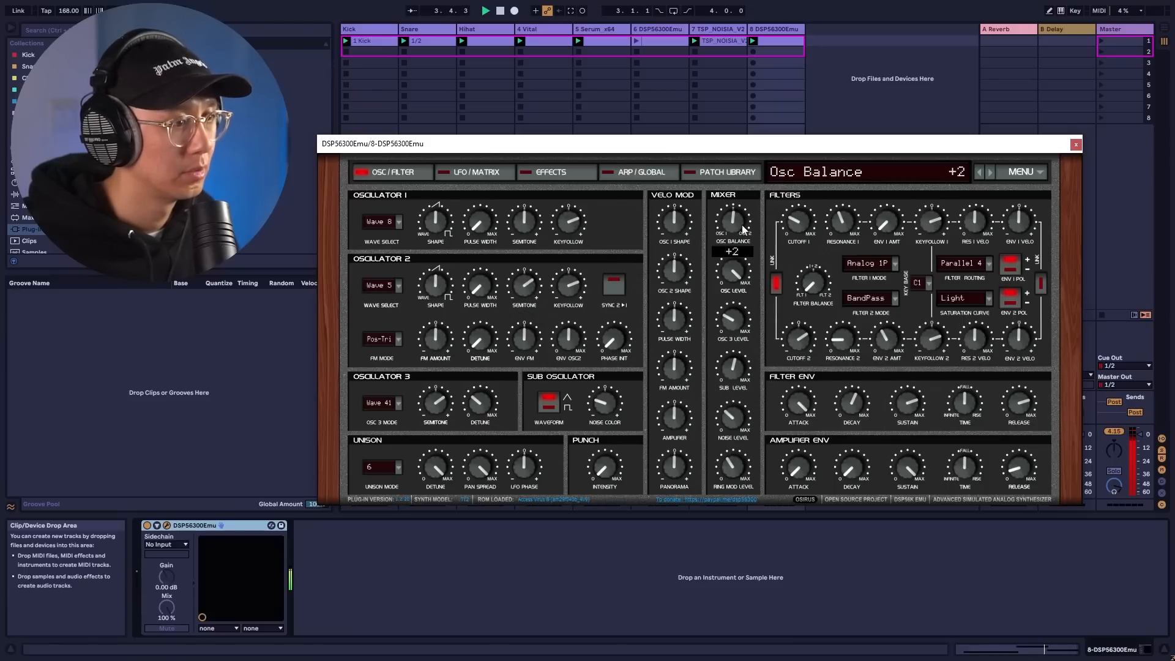
Step: Try the oscillator balance at +63, fully towards Oscillator 2
left_click_drag(723, 220, 743, 134)
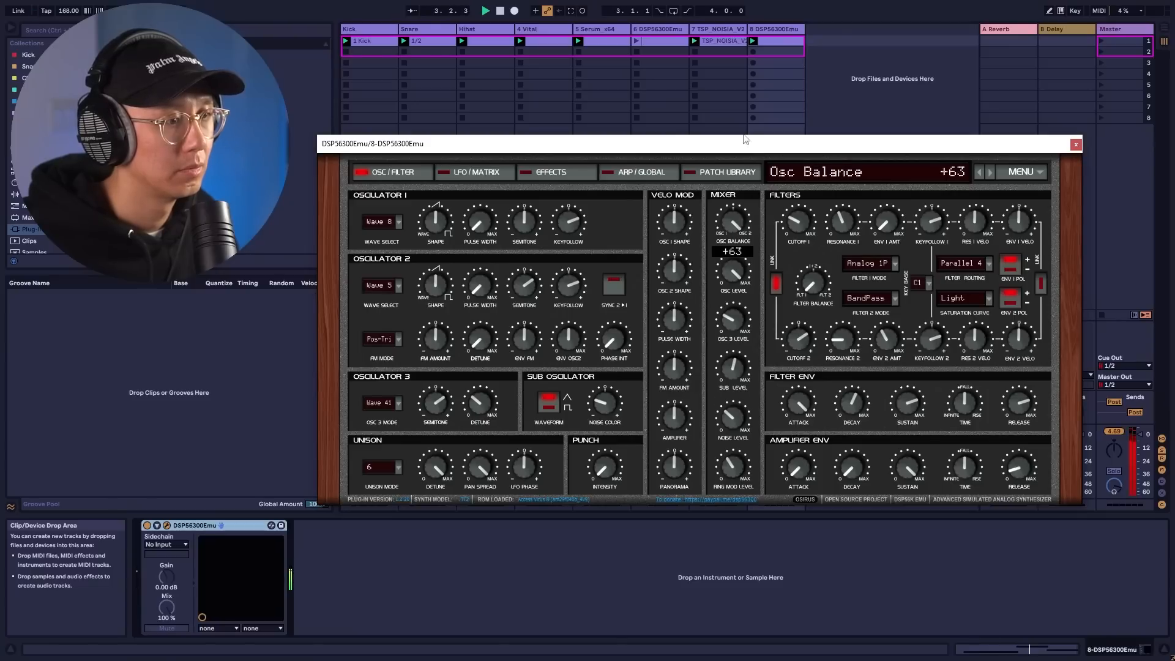
left_click_drag(733, 220, 737, 262)
key("space")
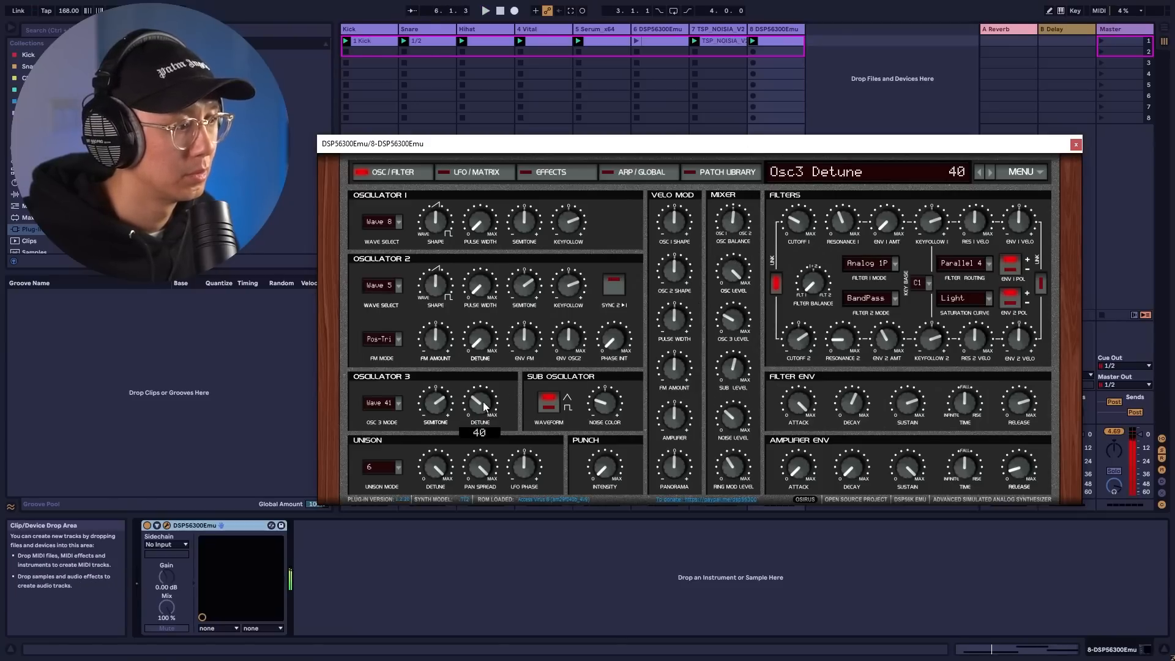
Step: Raise Oscillator 3's semitone and increase its level in the mixer while the clip plays
mouse_move(439, 405)
left_click_drag(441, 405, 438, 397)
key("space")
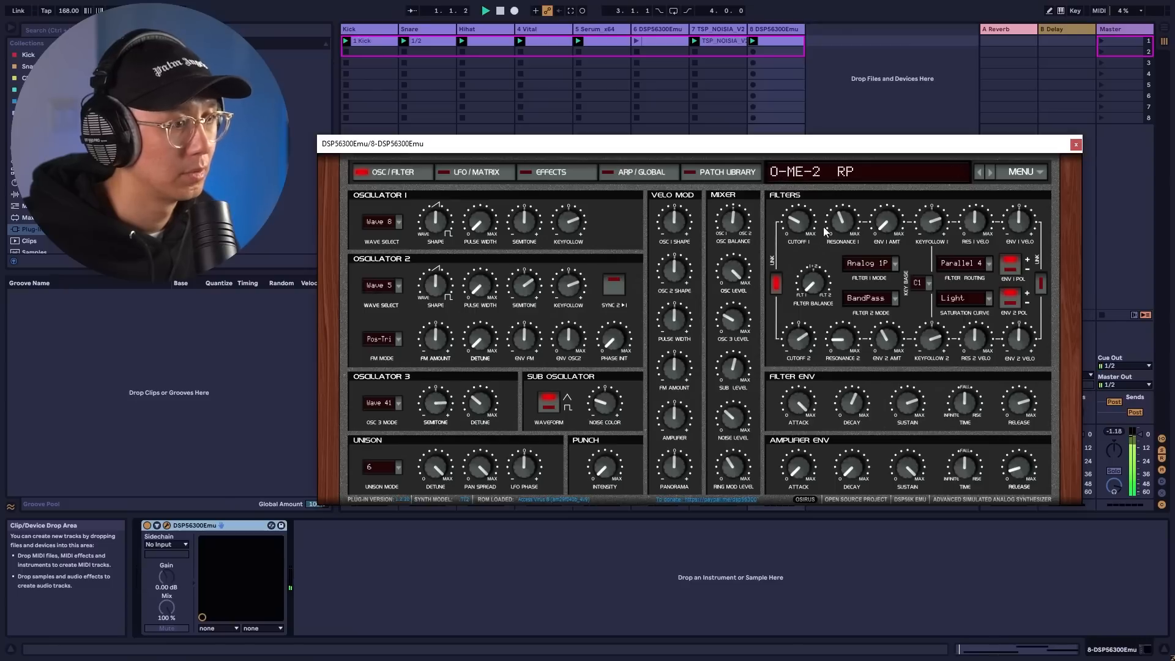
mouse_move(742, 223)
left_click_drag(732, 320, 736, 283)
mouse_move(744, 329)
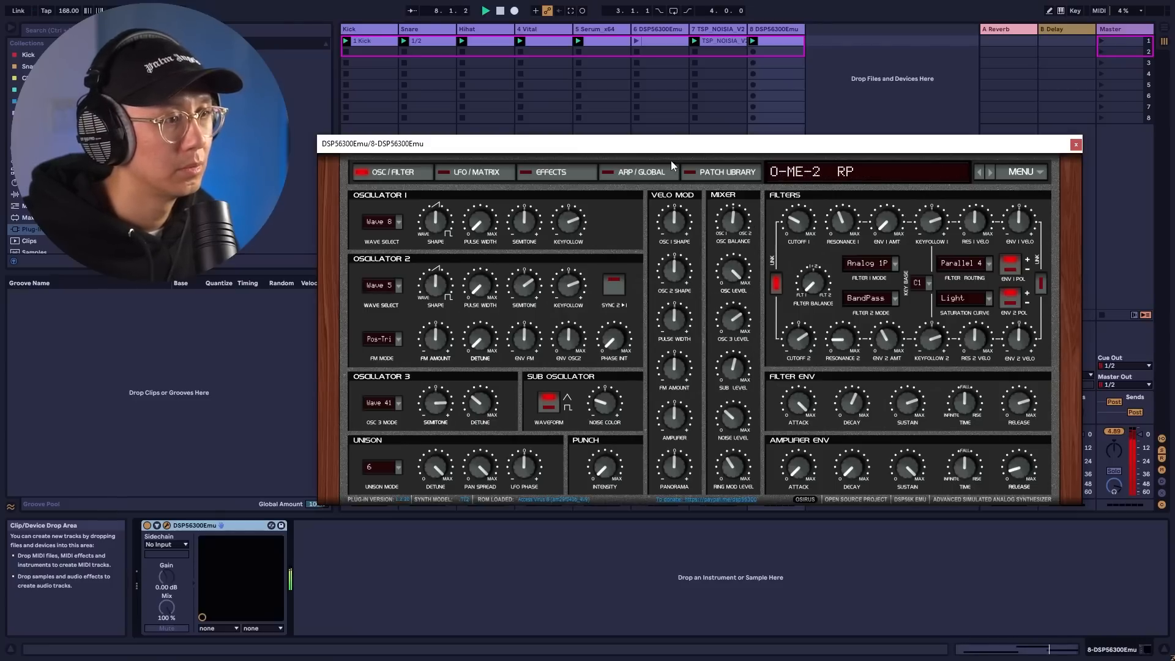
Step: Lower the reverb send and set the Filter 1 cutoff to 50
left_click(551, 172)
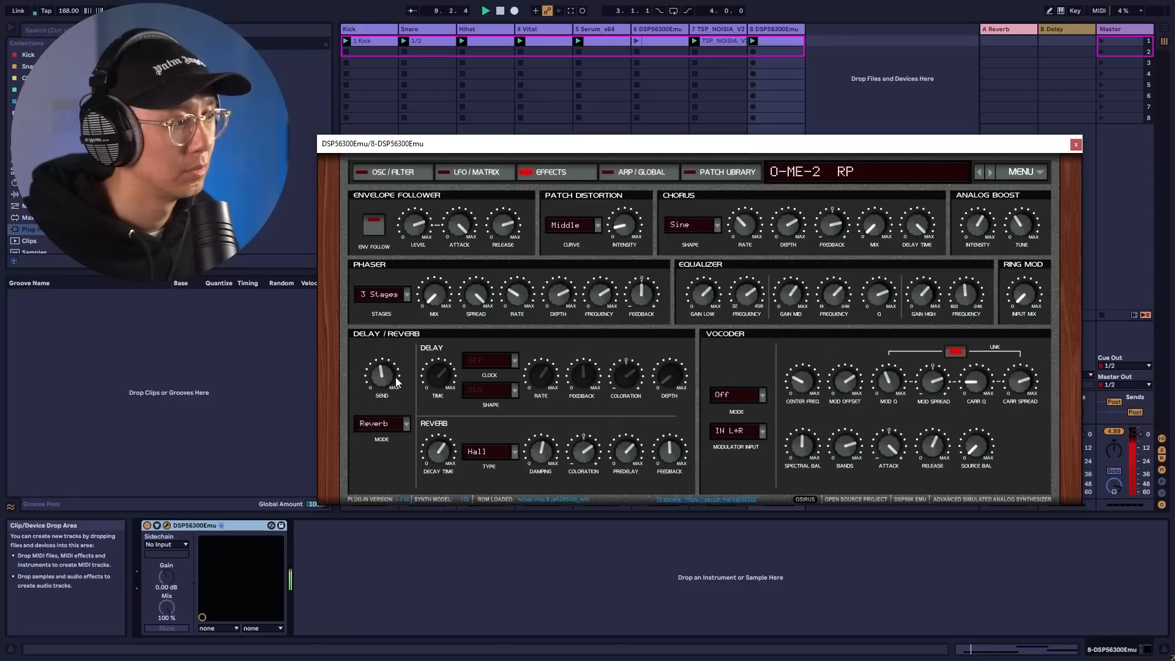
left_click_drag(396, 382, 395, 395)
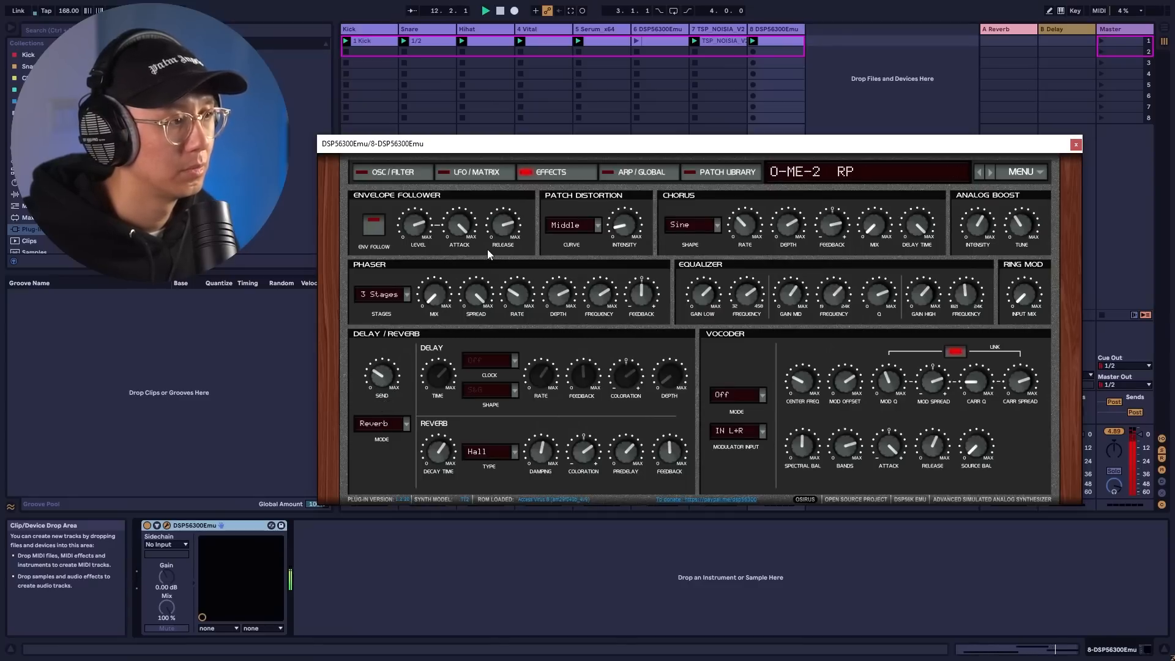
left_click(402, 174)
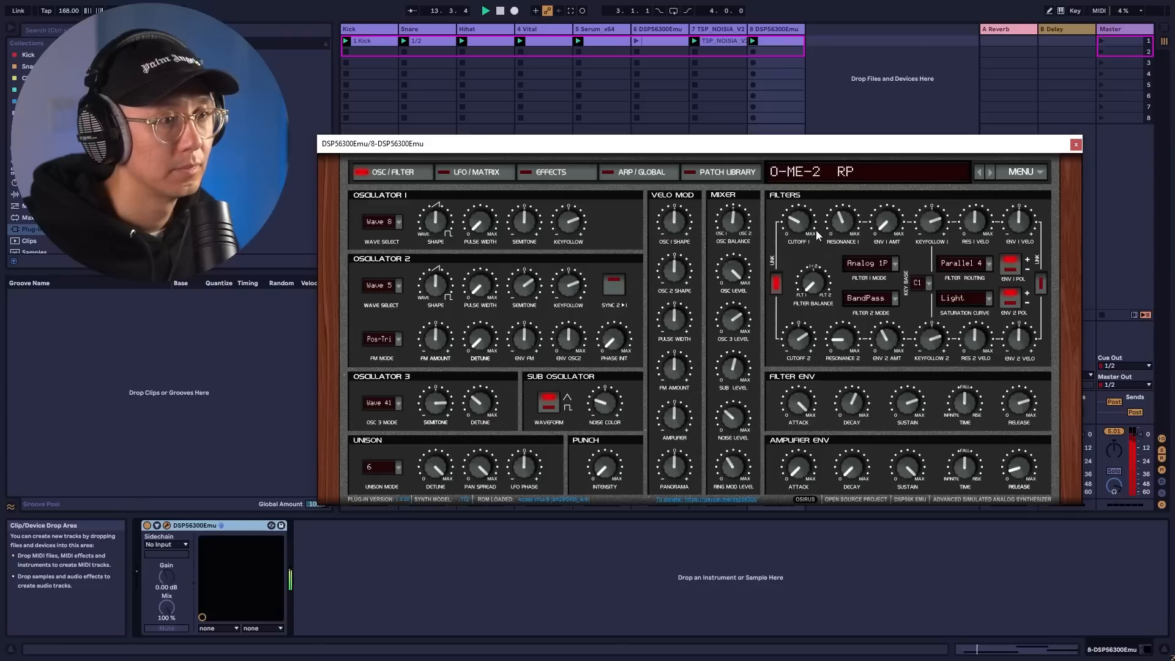
mouse_move(797, 206)
scroll(798, 206, "down", 5)
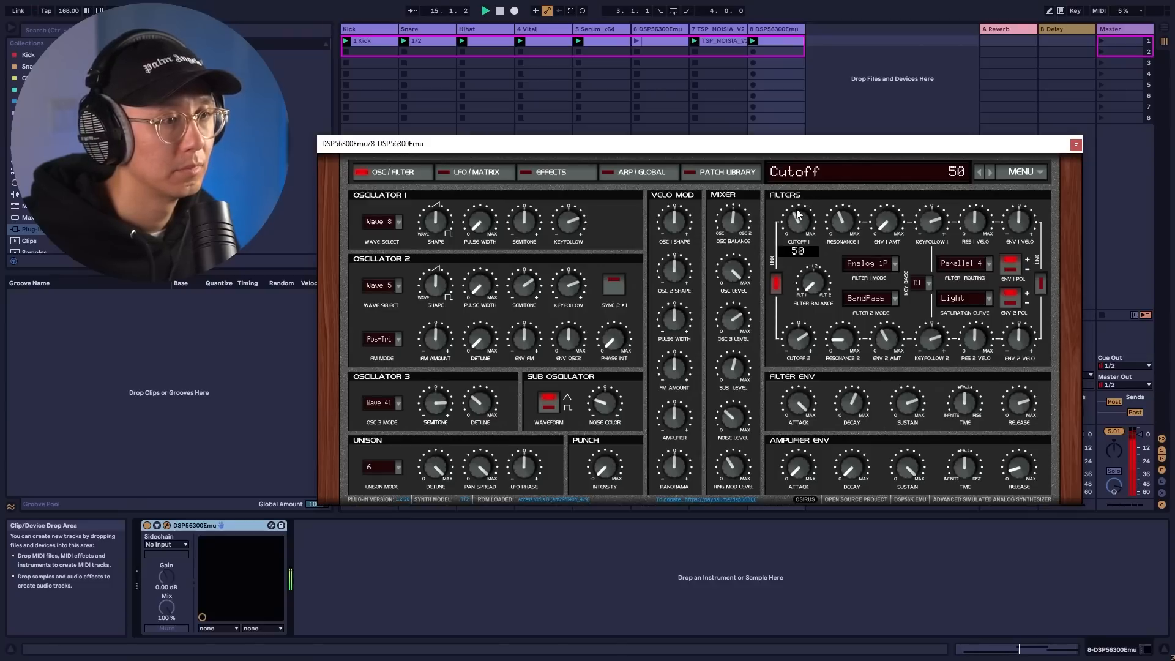
Step: Reduce LFO 1's assign amount on the Cutoff destination and readjust the Filter 1 cutoff
left_click(470, 171)
mouse_move(390, 407)
left_click_drag(390, 407, 388, 418)
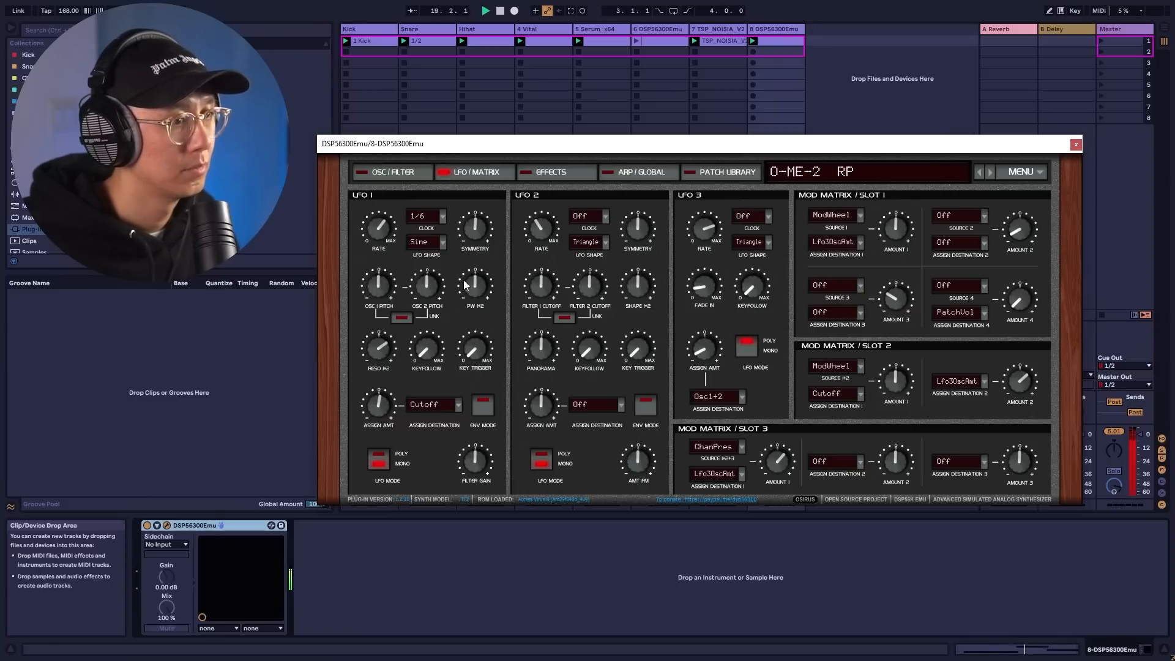
left_click(396, 172)
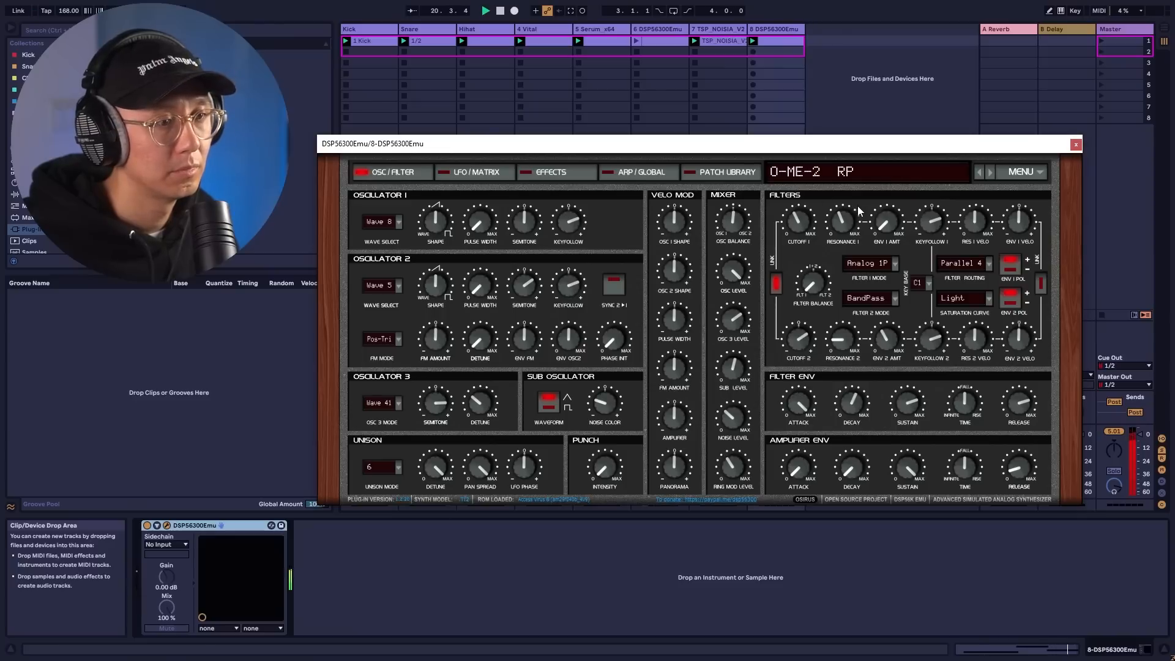
mouse_move(802, 220)
left_mouse_down()
mouse_move(804, 235)
mouse_move(801, 224)
left_mouse_up()
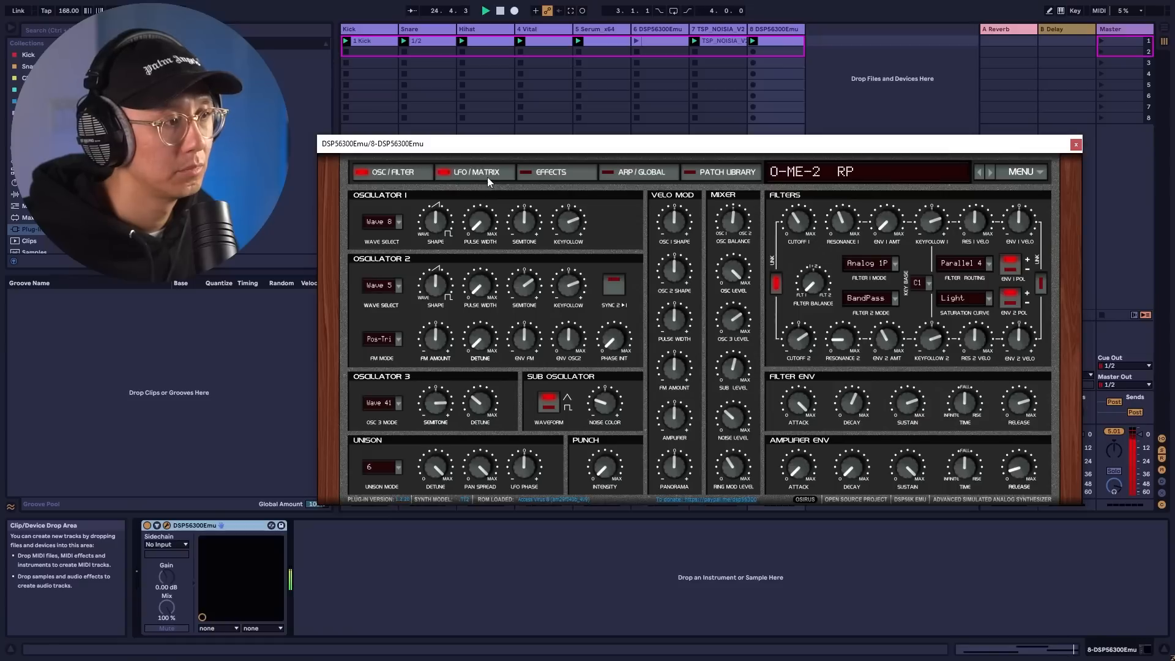
Step: Raise the patch distortion intensity on the effects page to 25
left_click(565, 171)
mouse_move(630, 226)
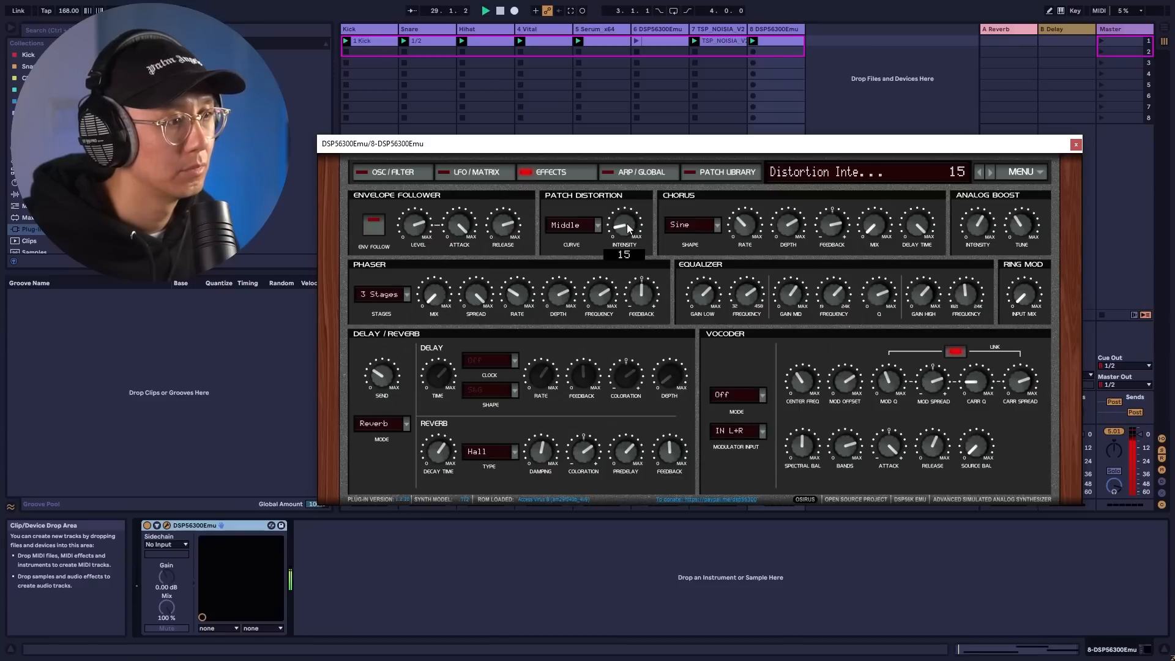
left_click_drag(624, 233, 623, 217)
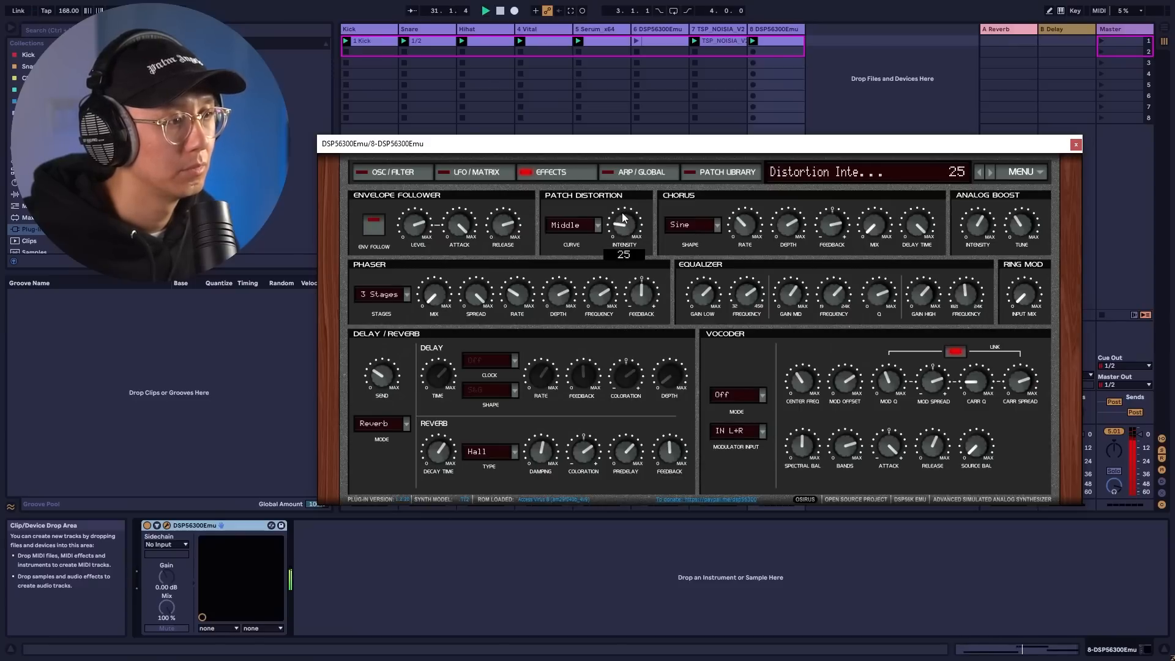
Step: Switch the filter saturation curve to Off for comparison and set it back to Light
left_click(412, 170)
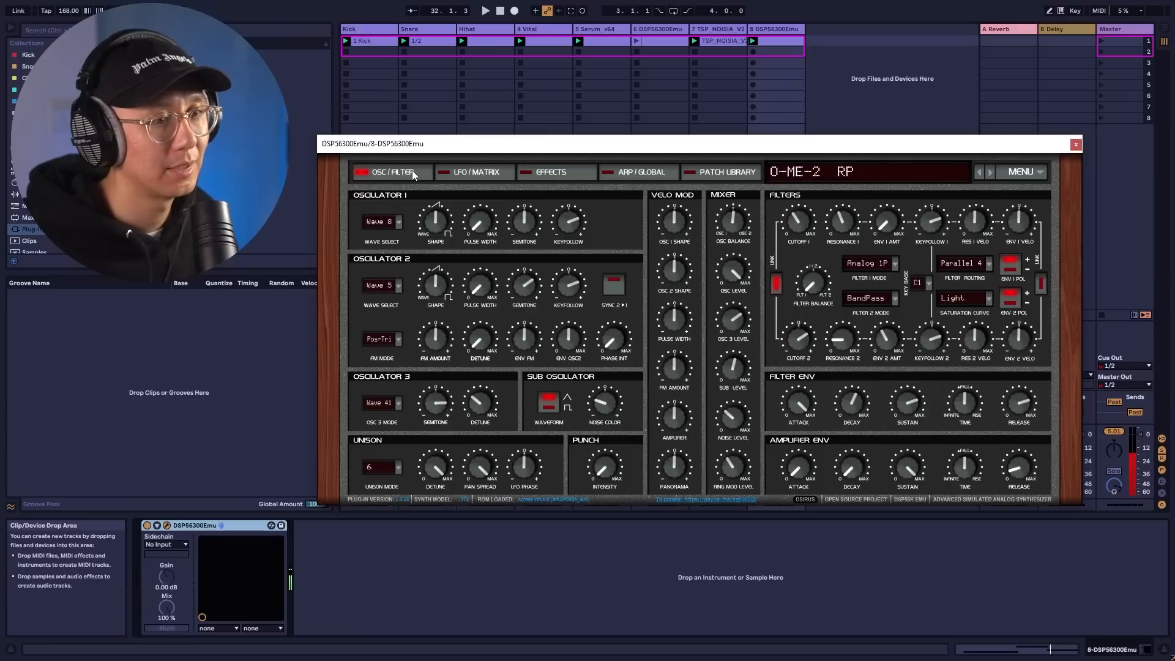
left_click(987, 297)
left_click(983, 310)
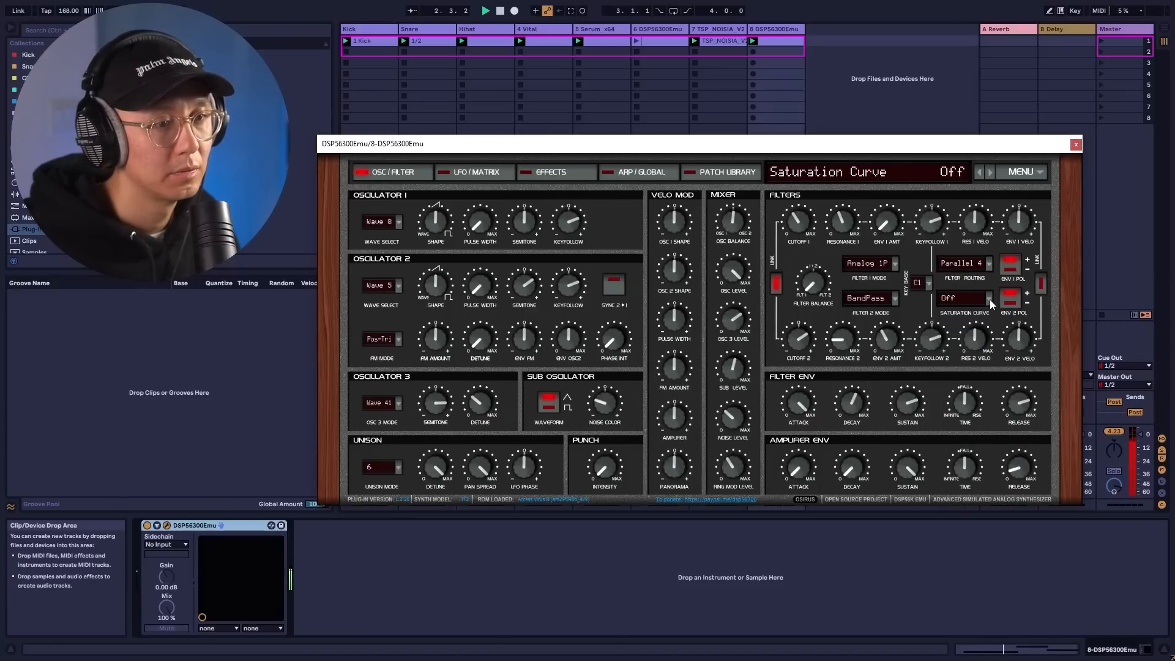
left_click(990, 299)
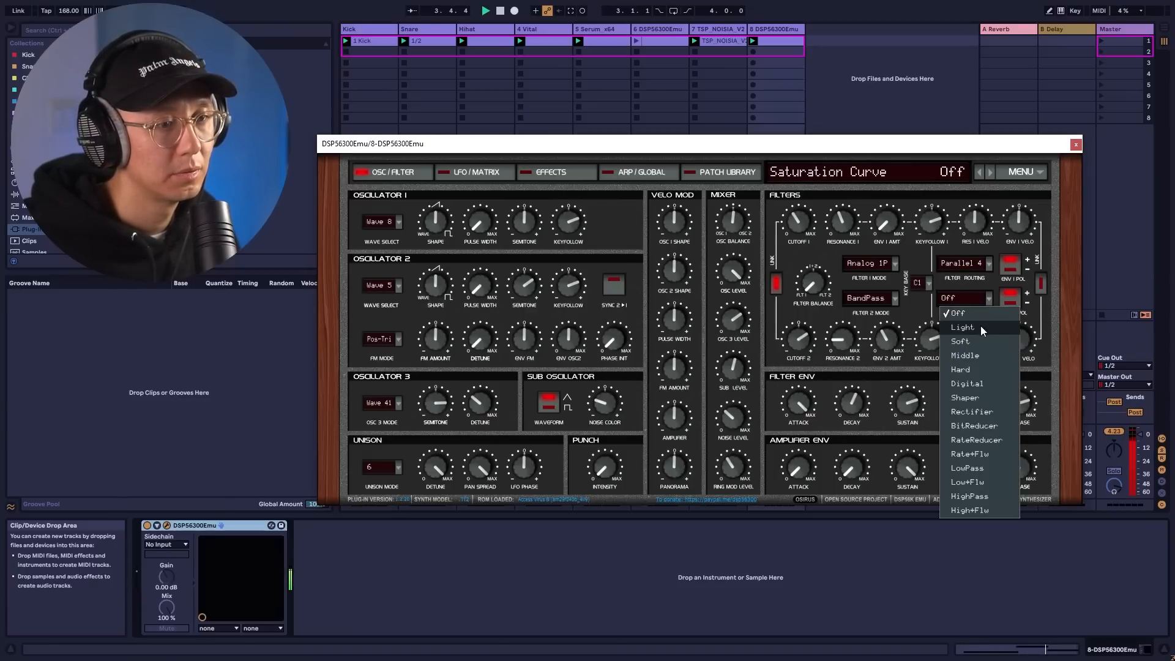
left_click(981, 326)
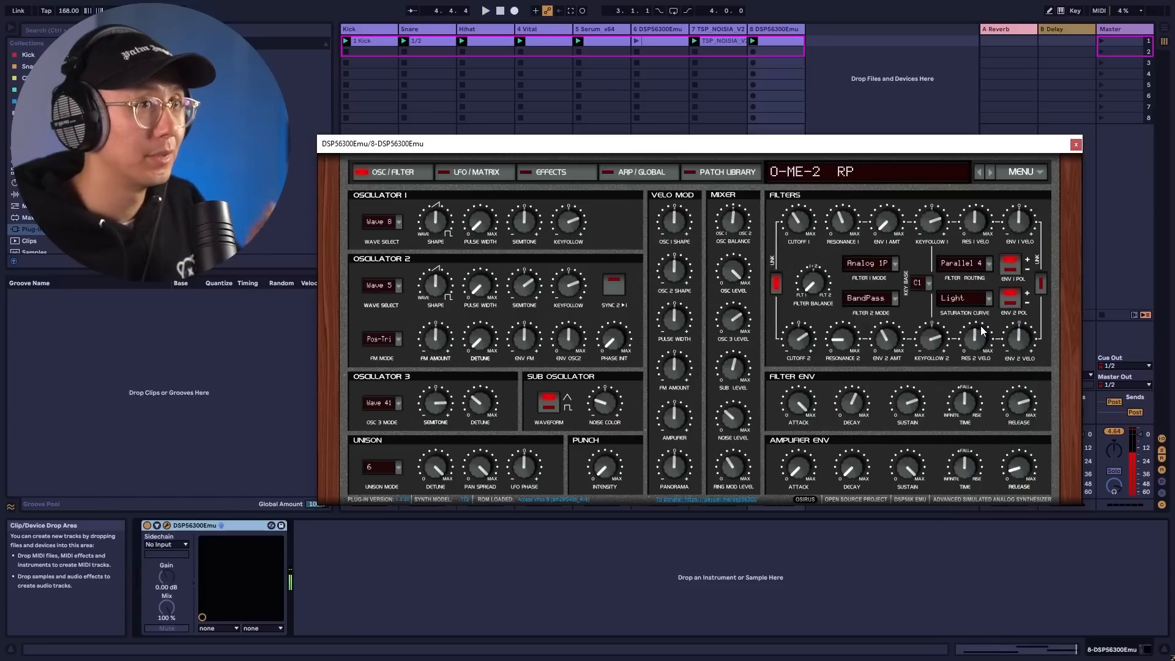
Step: Lower the Filter 1 resonance to about 39
mouse_move(978, 334)
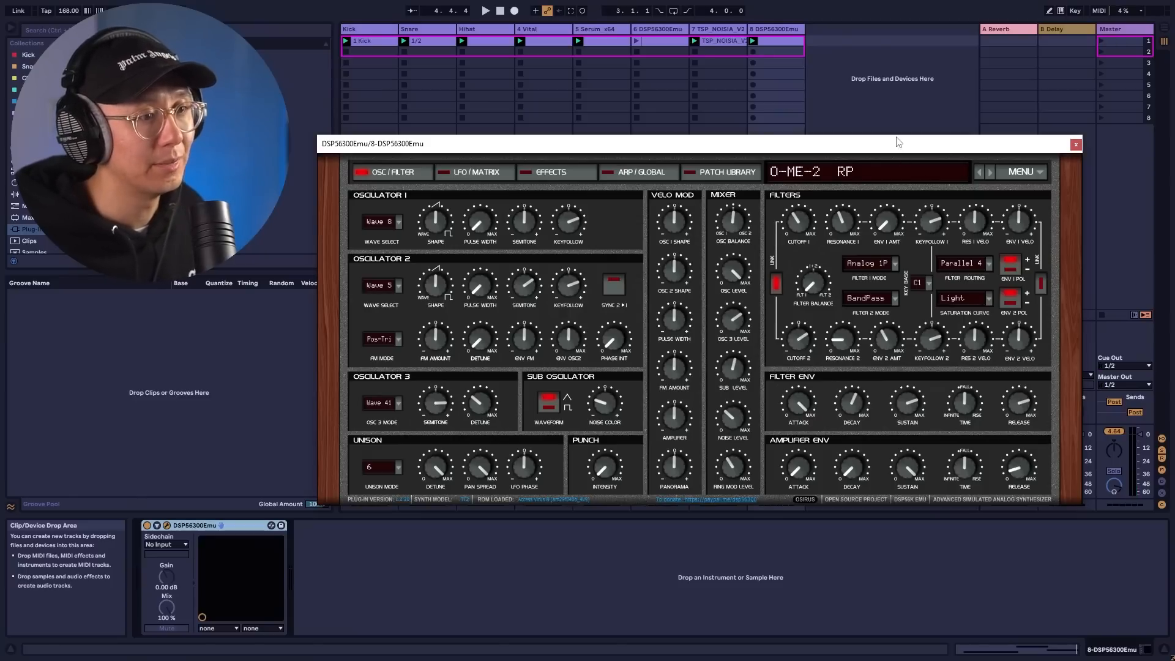
mouse_move(842, 221)
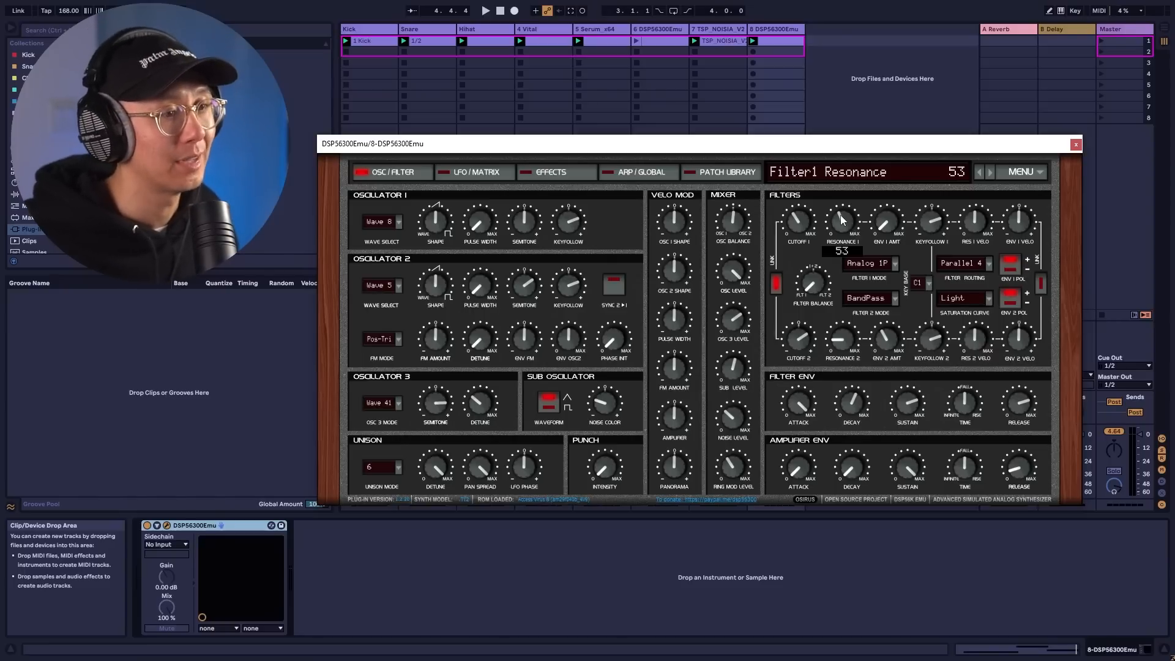
mouse_move(841, 220)
left_mouse_down()
mouse_move(846, 256)
mouse_move(846, 236)
left_mouse_up()
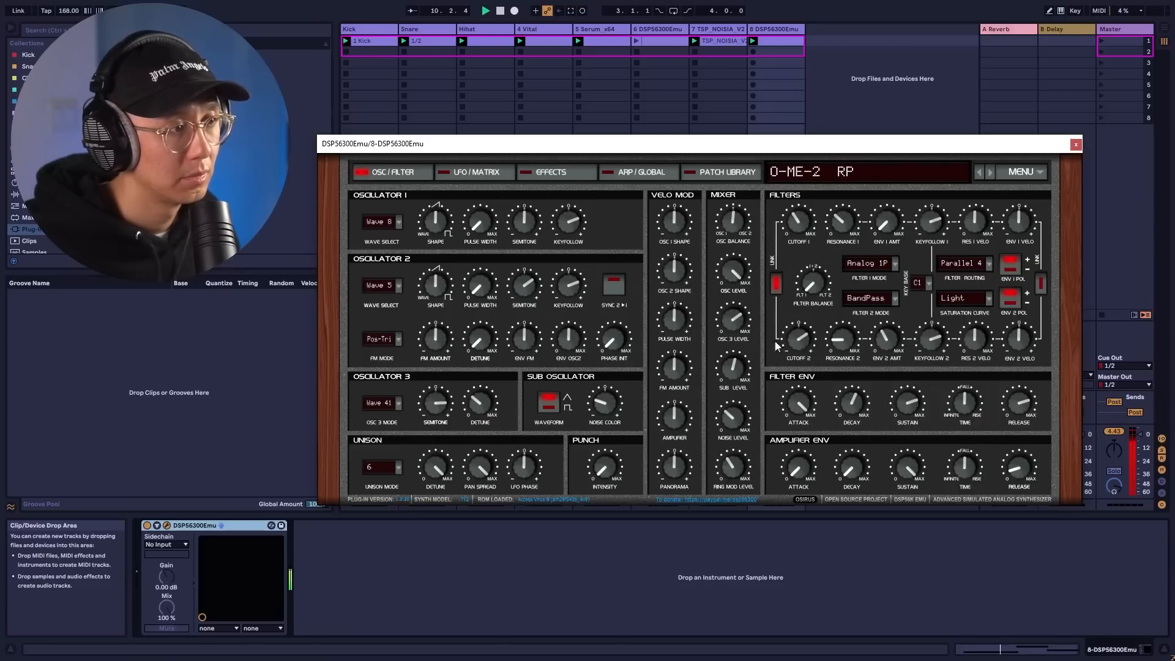
Step: Set LFO 1's assign destination to Off
left_click(472, 174)
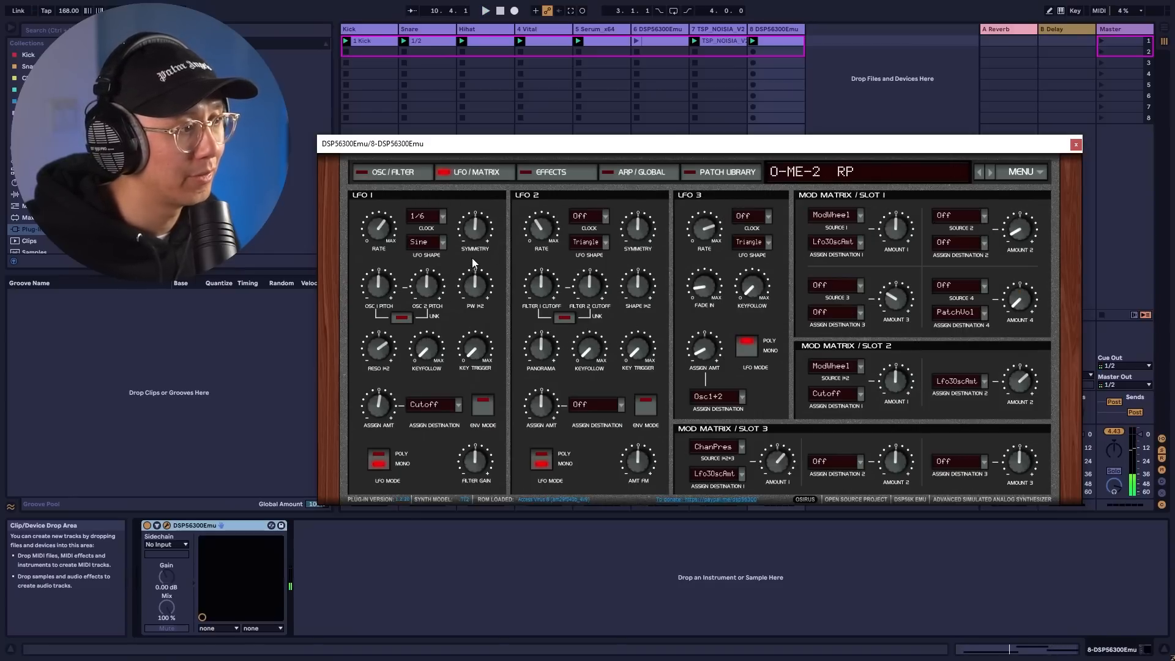
left_click(457, 405)
left_click(453, 421)
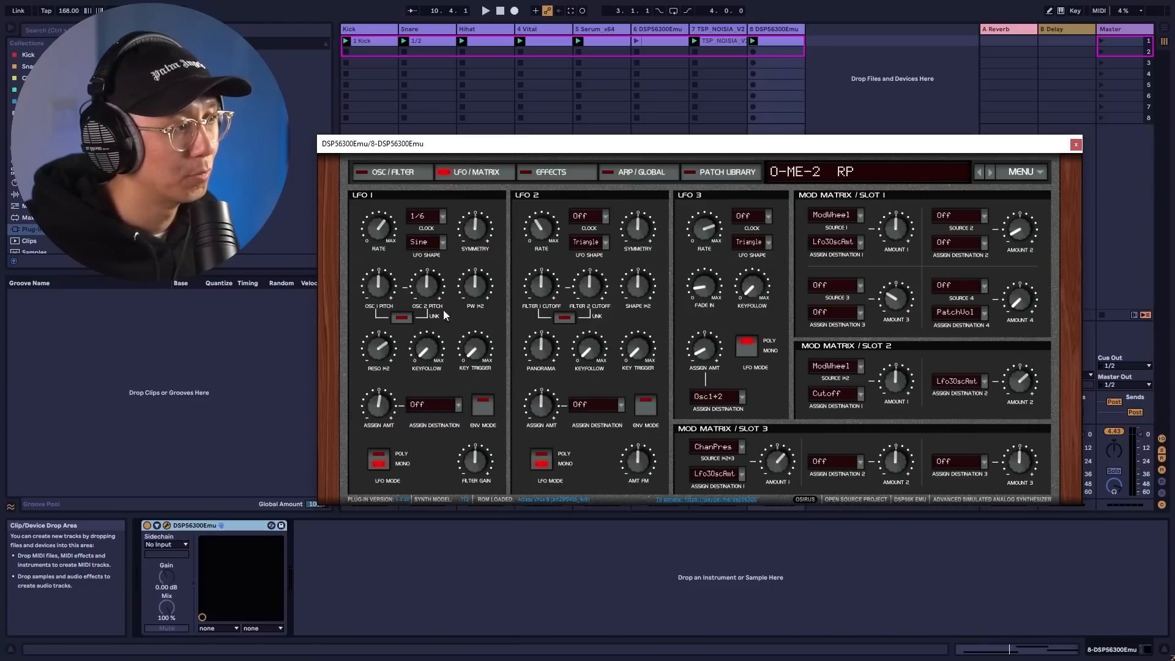
Step: Readjust the Filter 1 cutoff and raise the Filter 1 envelope amount while the clip plays
left_click(403, 174)
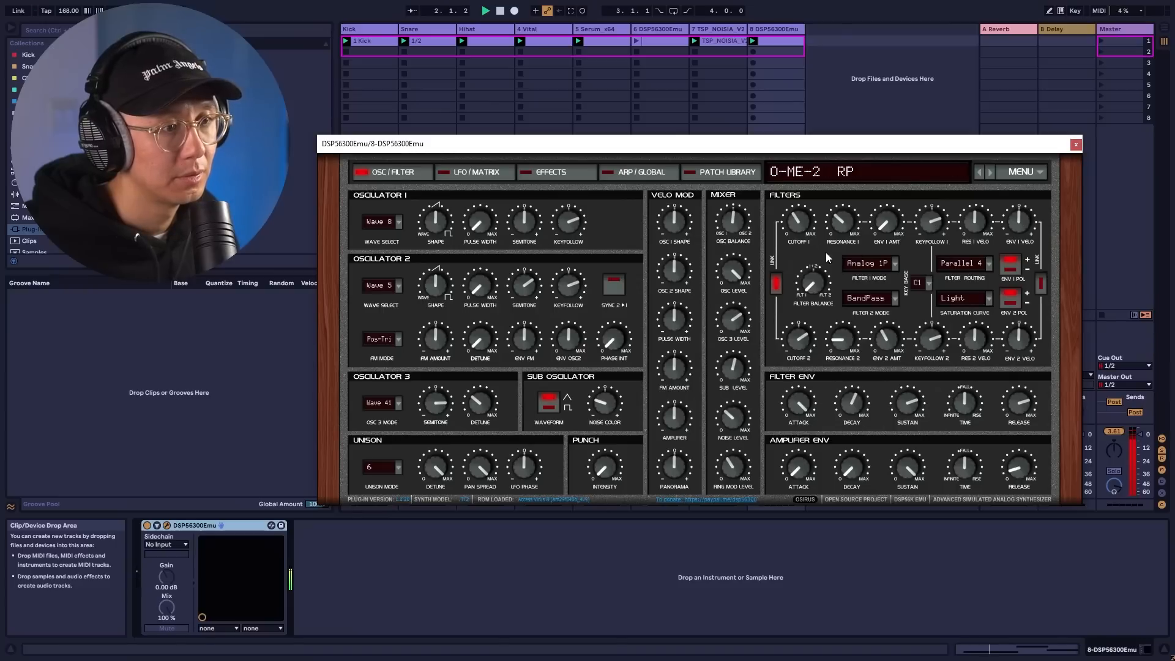
mouse_move(797, 222)
left_click(475, 173)
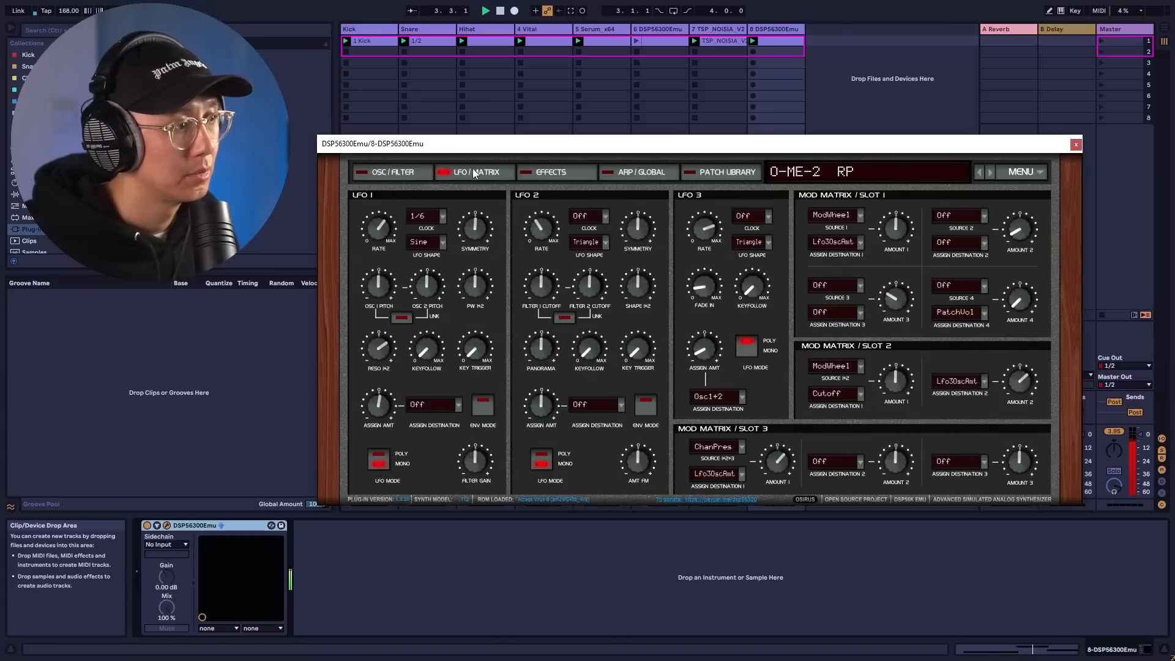
left_click(395, 173)
left_click_drag(799, 227, 803, 224)
left_click_drag(887, 223, 886, 177)
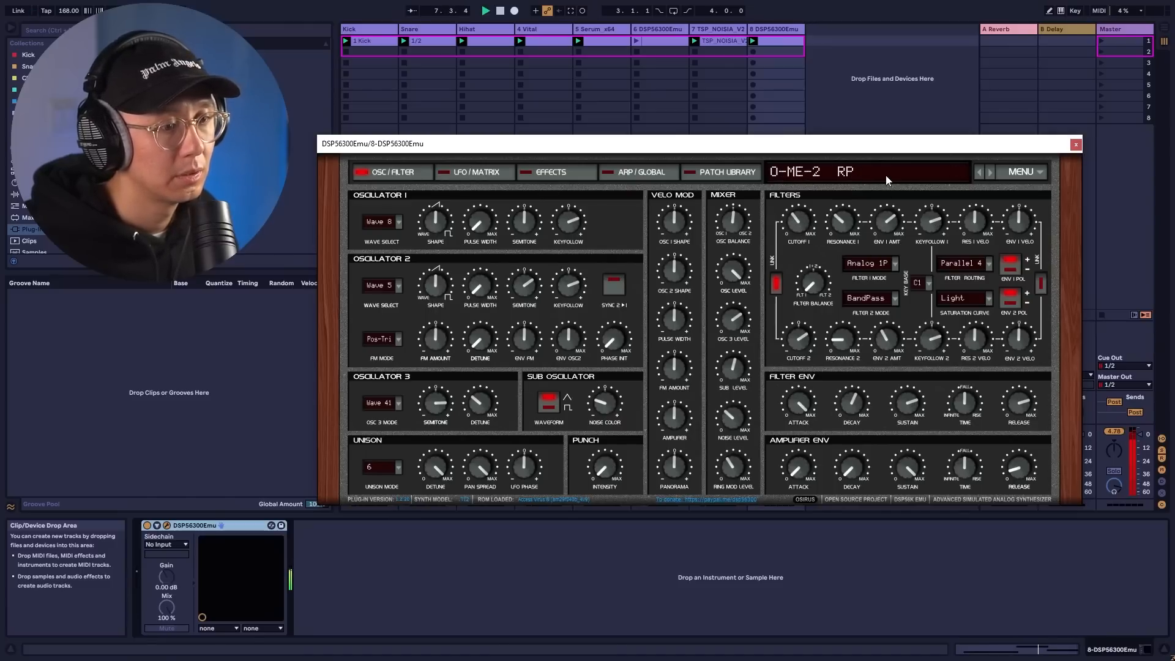
Step: Lower the Filter 1 cutoff slightly and shorten the filter envelope's attack
left_click(860, 470)
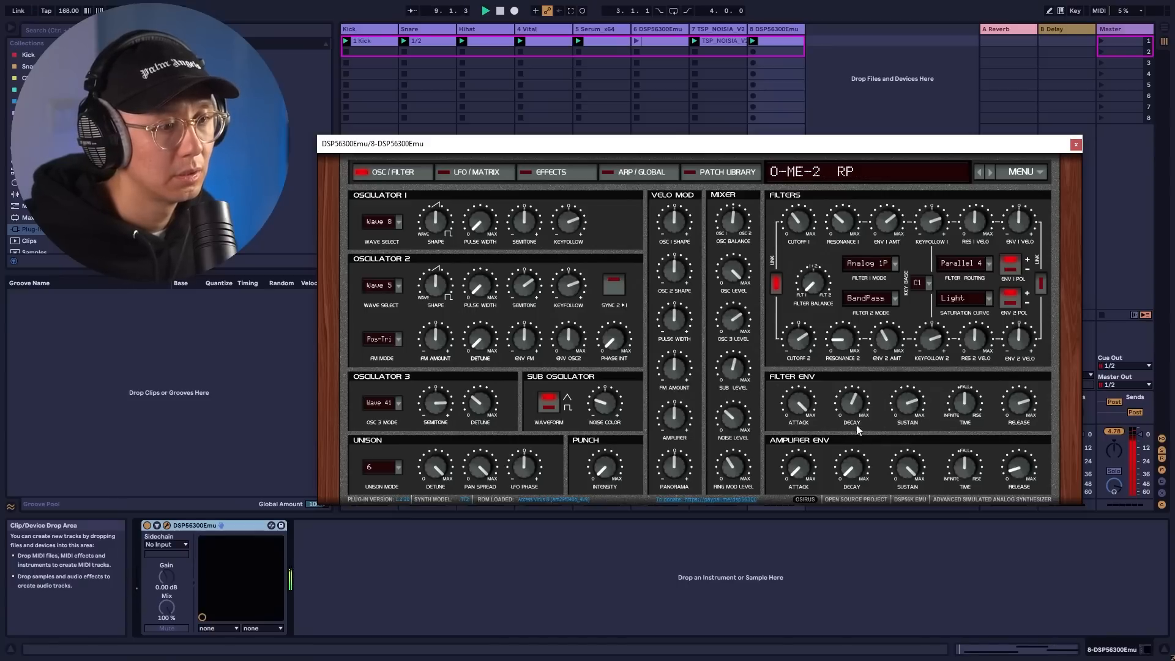
left_click_drag(803, 221, 802, 228)
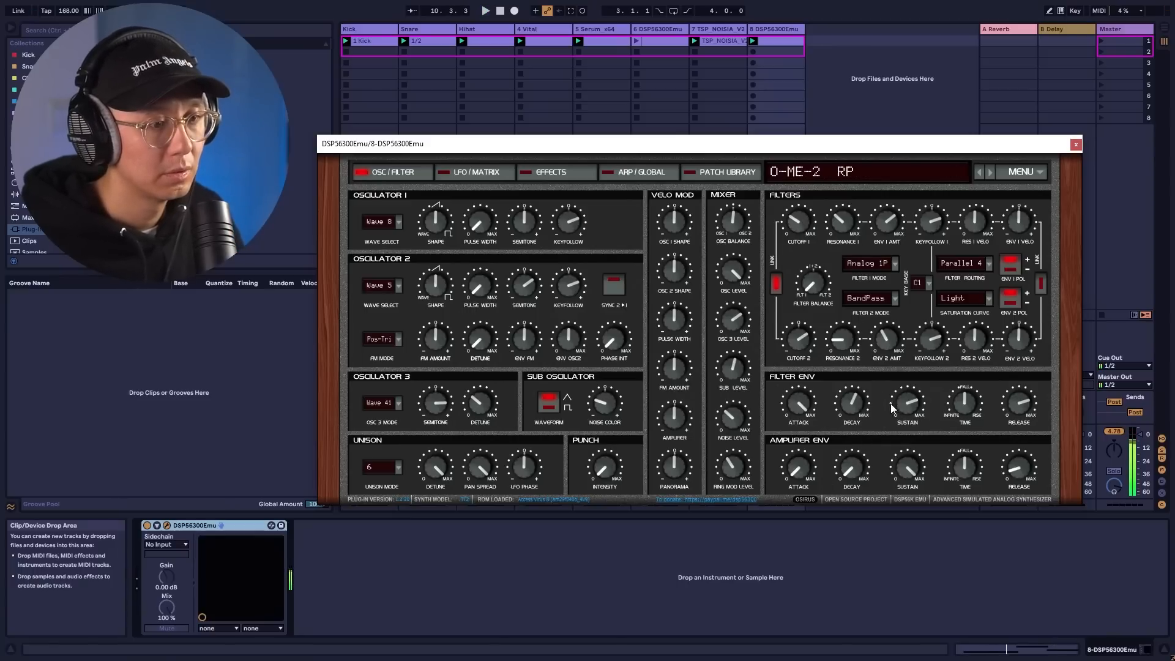
left_click_drag(798, 402, 804, 462)
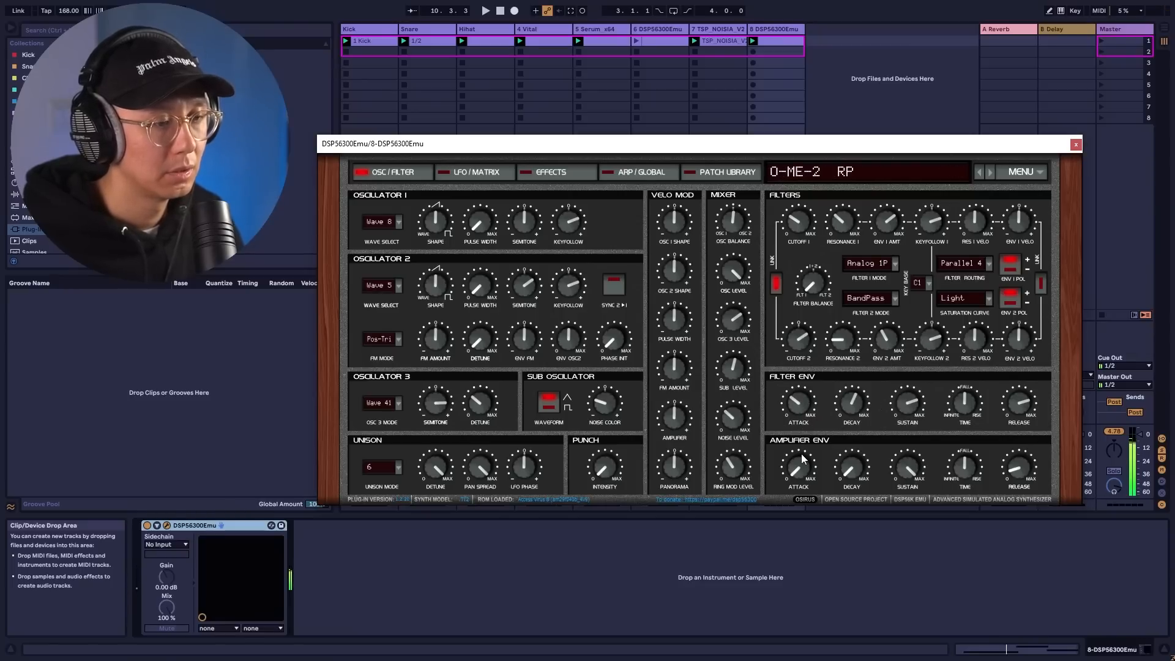
Step: Lower the Filter 1 cutoff further and reduce the Filter 1 envelope amount to below 75
left_click_drag(793, 224, 792, 236)
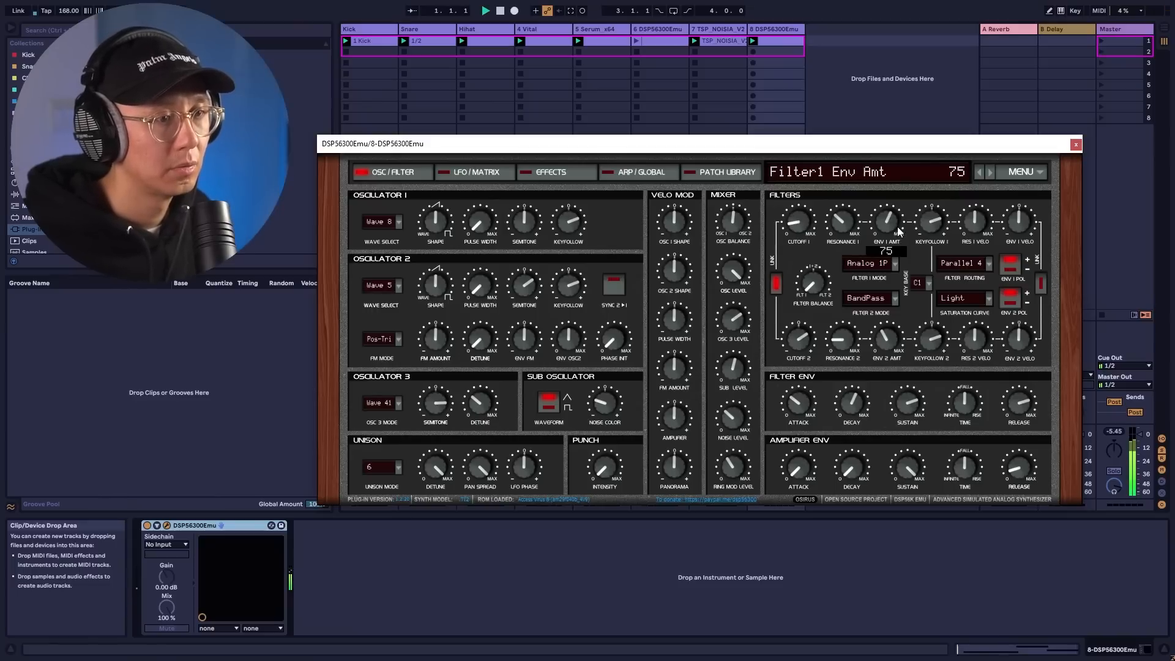
left_click_drag(897, 228, 895, 233)
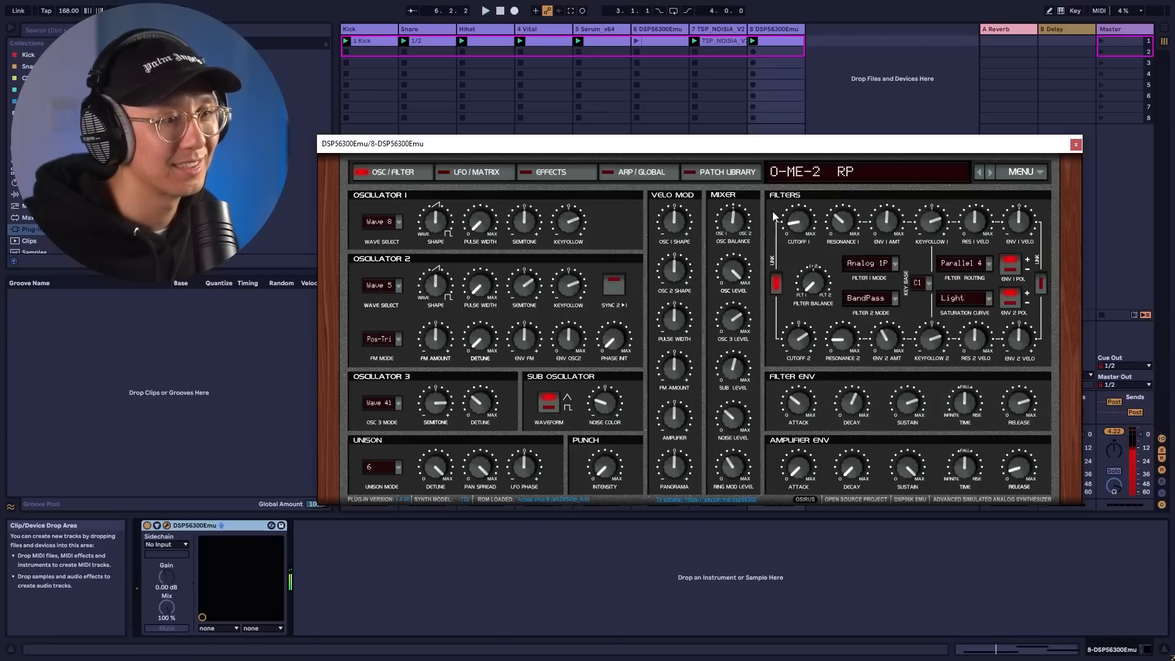
left_click_drag(804, 220, 822, 226)
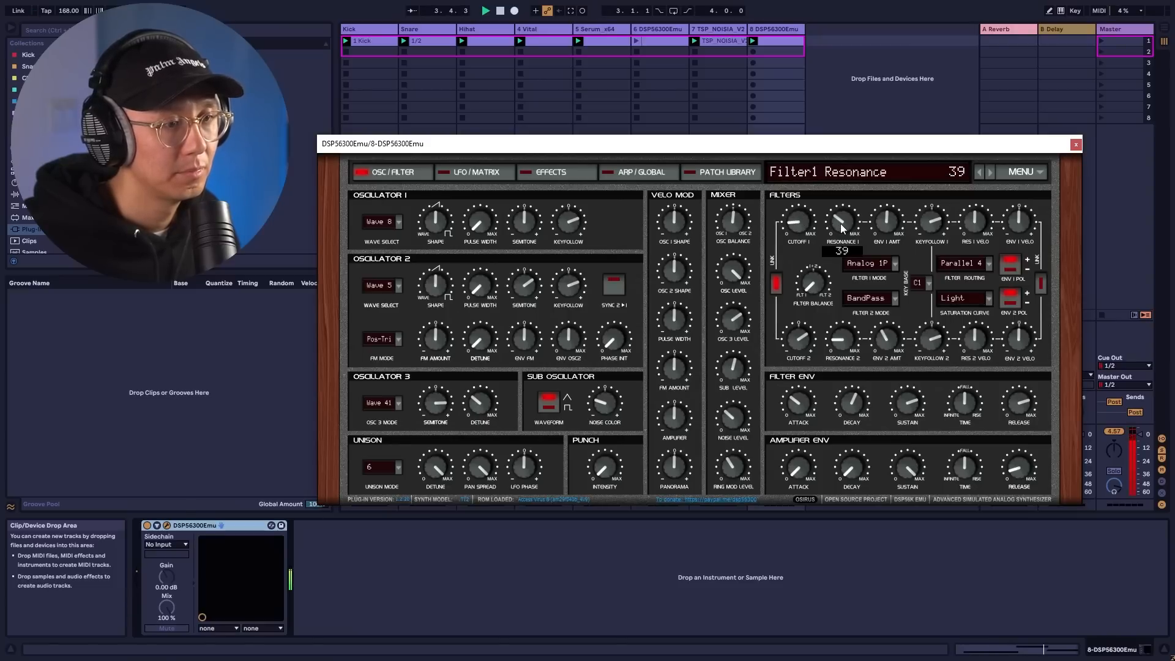
Step: Assign LFO 1 to the Cutoff destination with an assign amount of +9
left_click(481, 176)
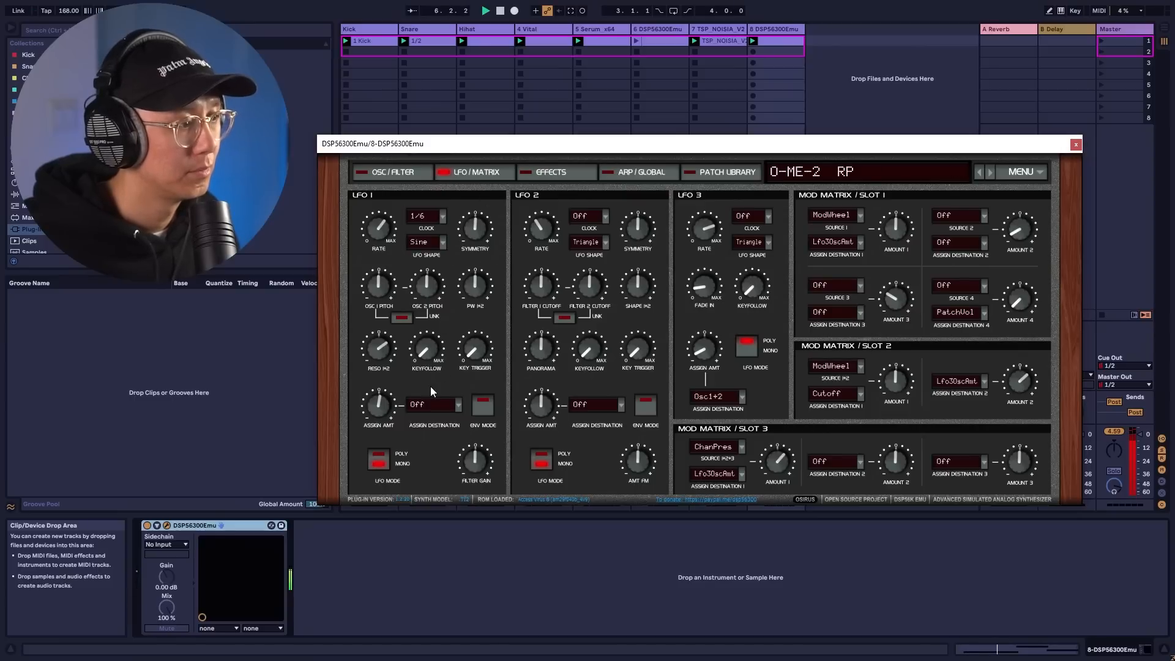
left_click(439, 406)
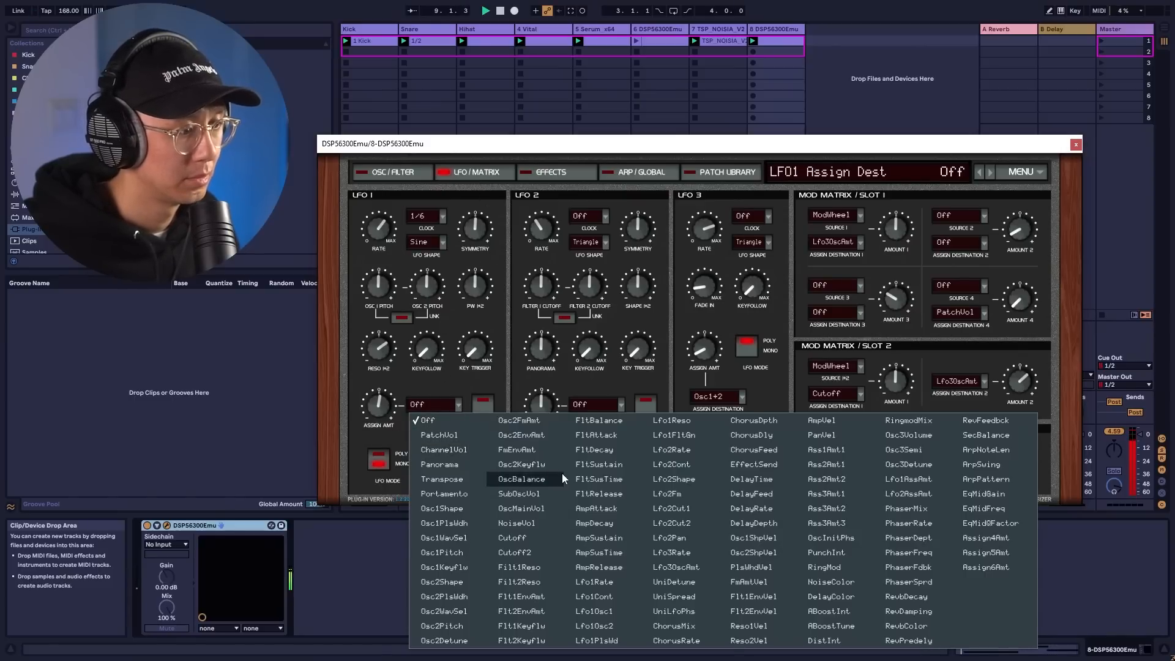
left_click(549, 539)
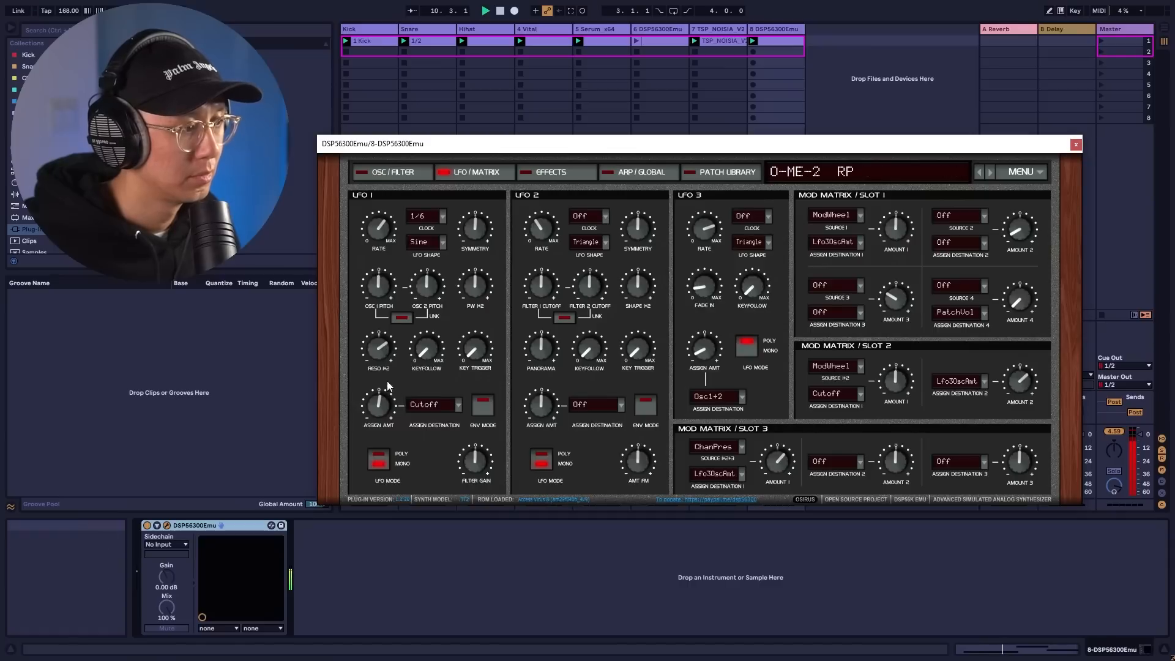
left_click_drag(385, 406, 386, 404)
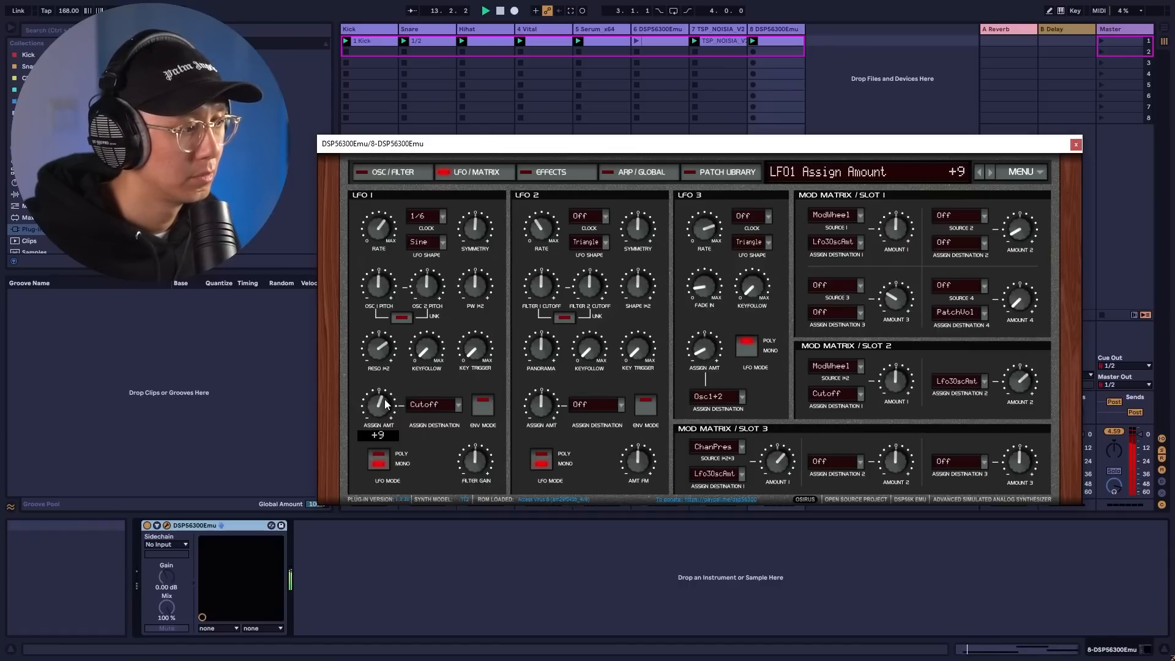
Step: Reduce the Filter 1 envelope amount and set the Filter 1 cutoff to 34
left_click(392, 173)
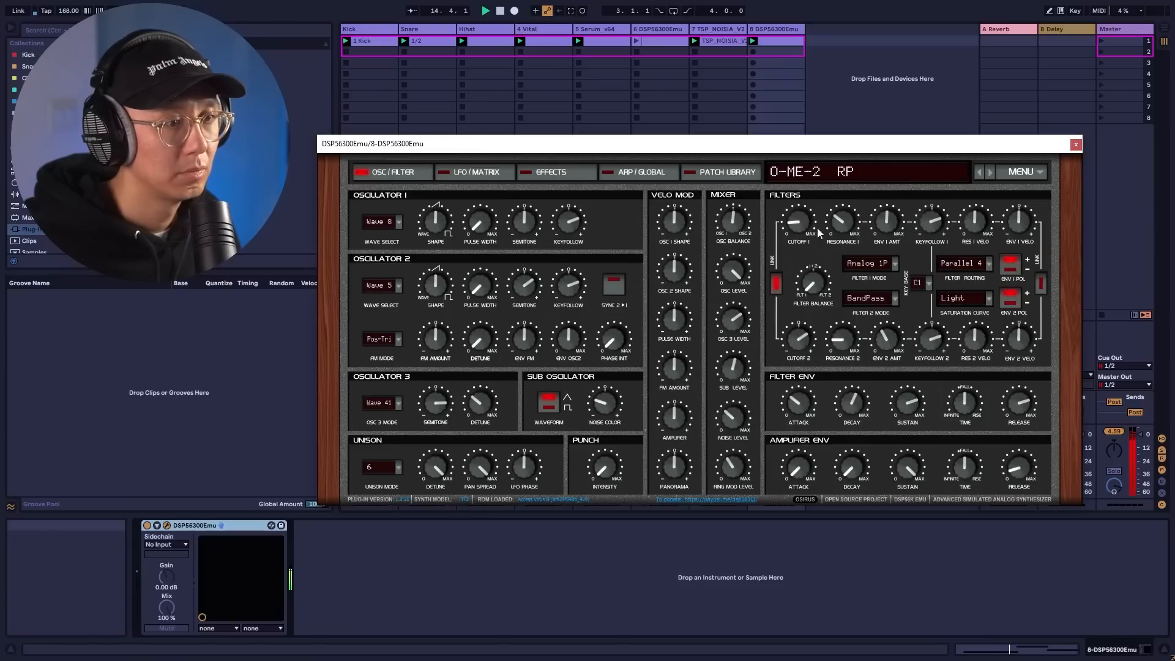
mouse_move(811, 231)
left_click_drag(810, 227, 810, 228)
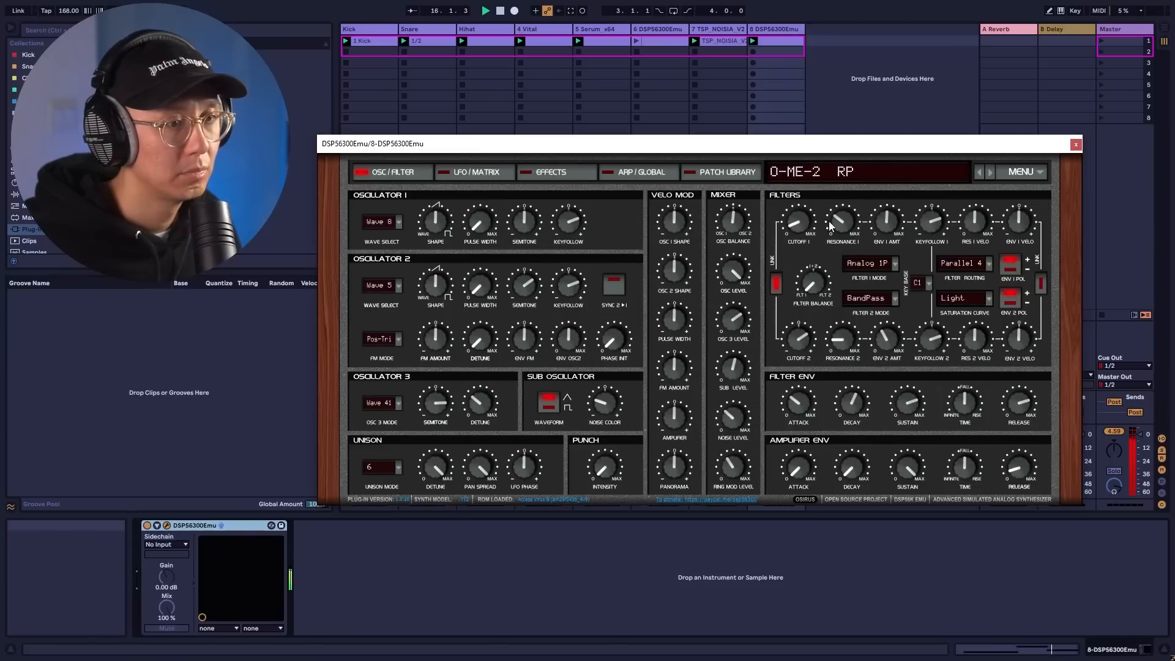
left_click_drag(884, 219, 806, 224)
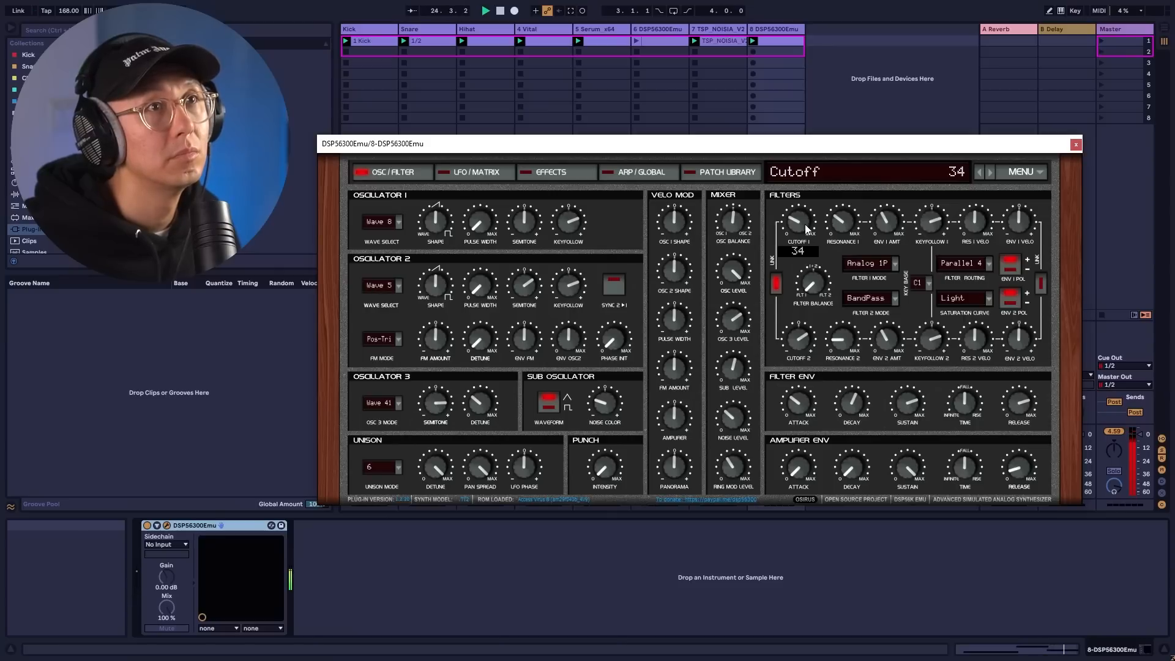
Step: Raise the Filter 1 resonance slightly above 39
left_click(852, 224)
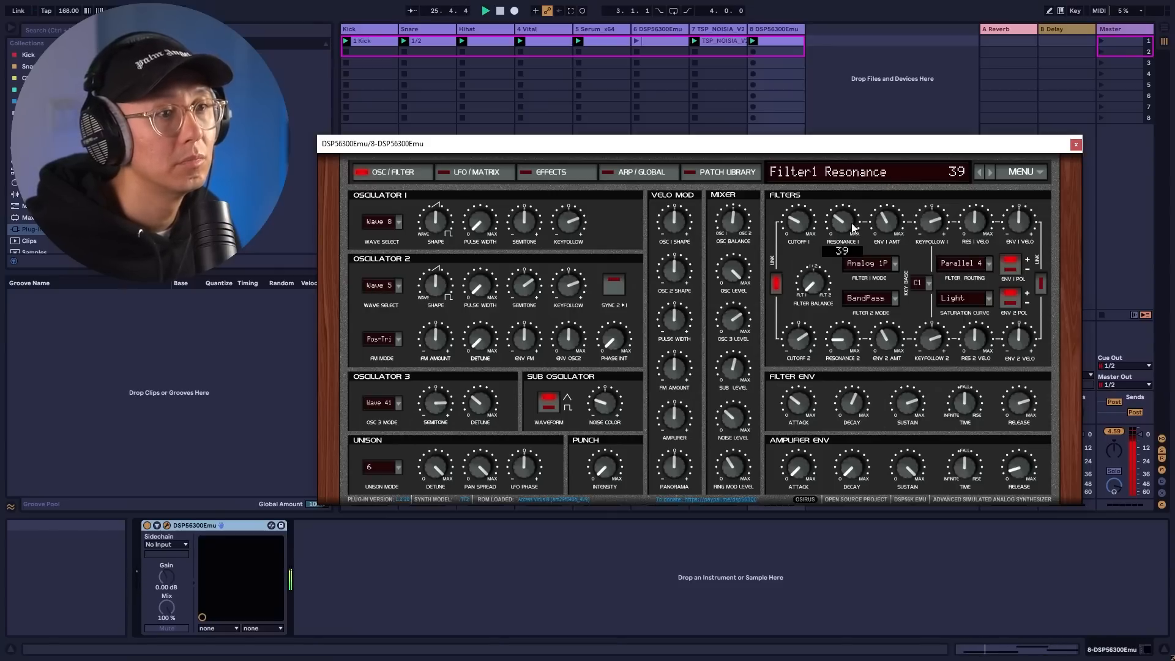
mouse_move(852, 225)
left_mouse_down()
mouse_move(852, 240)
mouse_move(846, 222)
left_mouse_up()
Step: Increase LFO 1's assign amount on Cutoff and turn its assign destination off
left_click(477, 172)
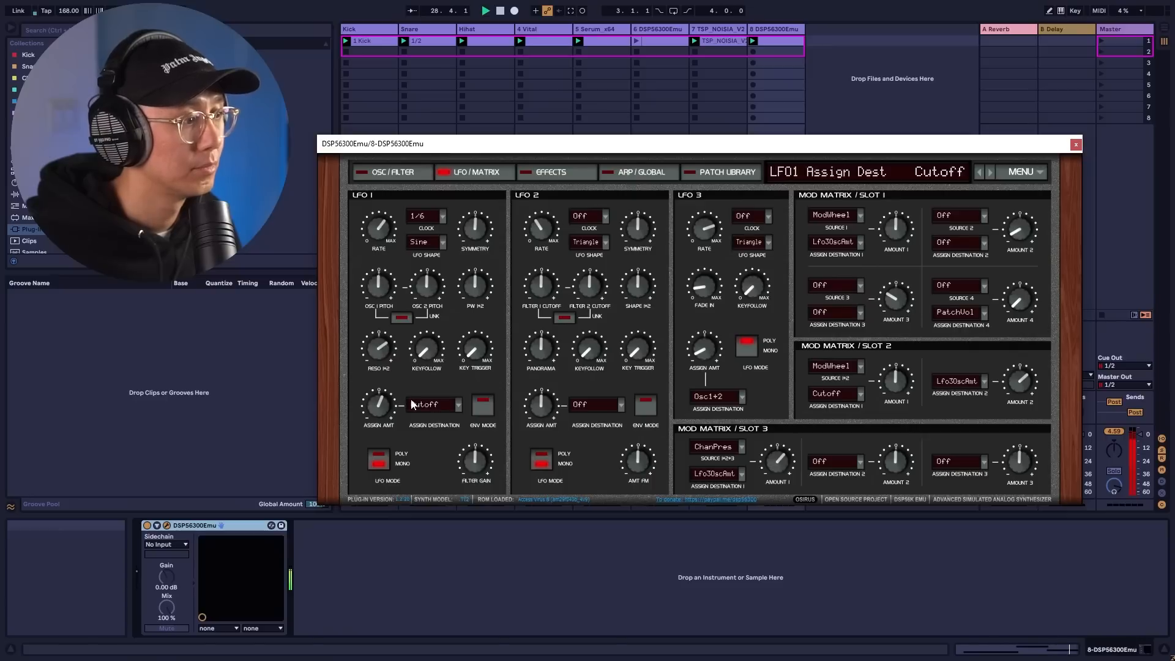
mouse_move(386, 409)
scroll(385, 410, "down", 3)
scroll(386, 416, "up", 5)
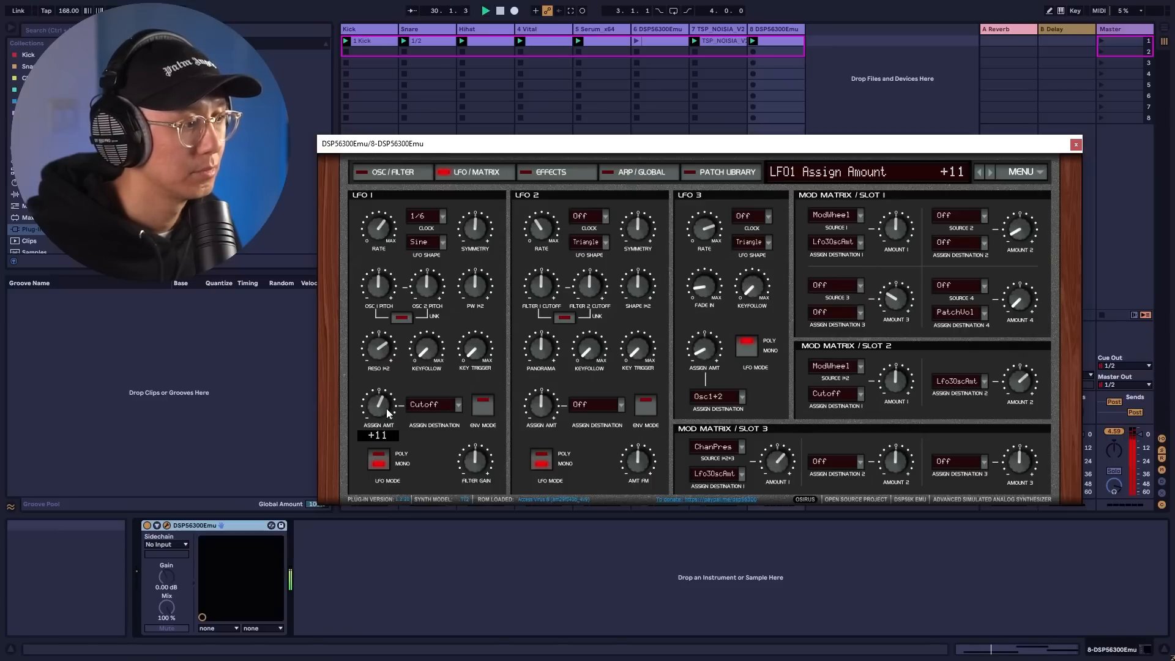
left_click(432, 404)
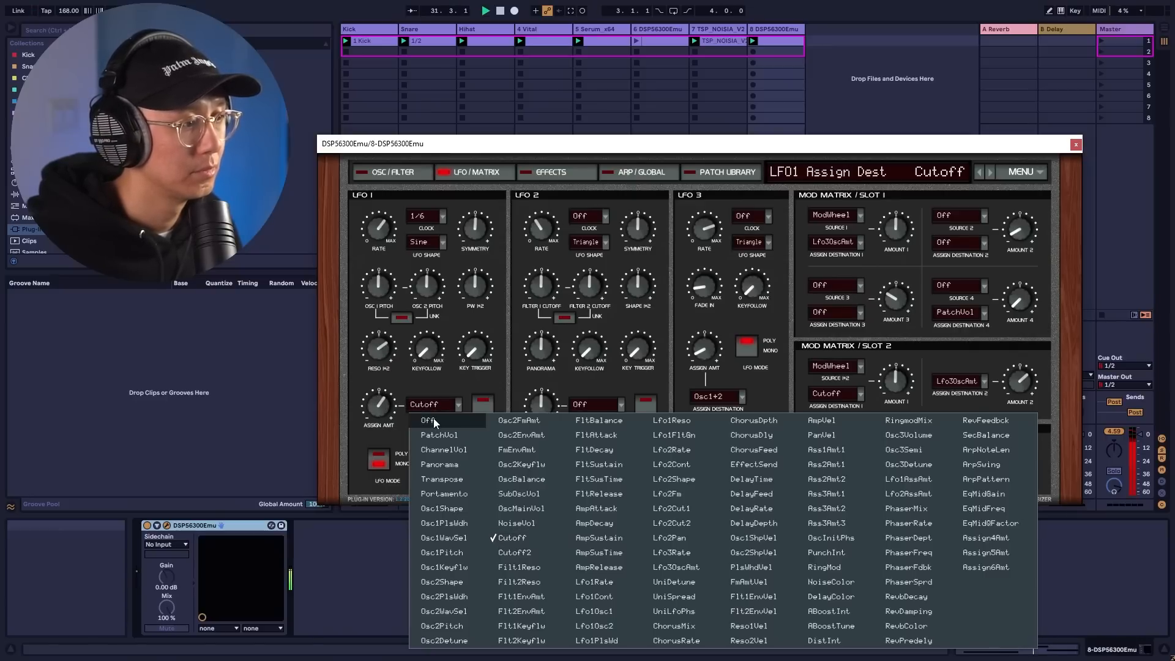
left_click(435, 418)
Step: Set the Filter 1 cutoff to 25 on the oscillator and filter page
left_click(393, 172)
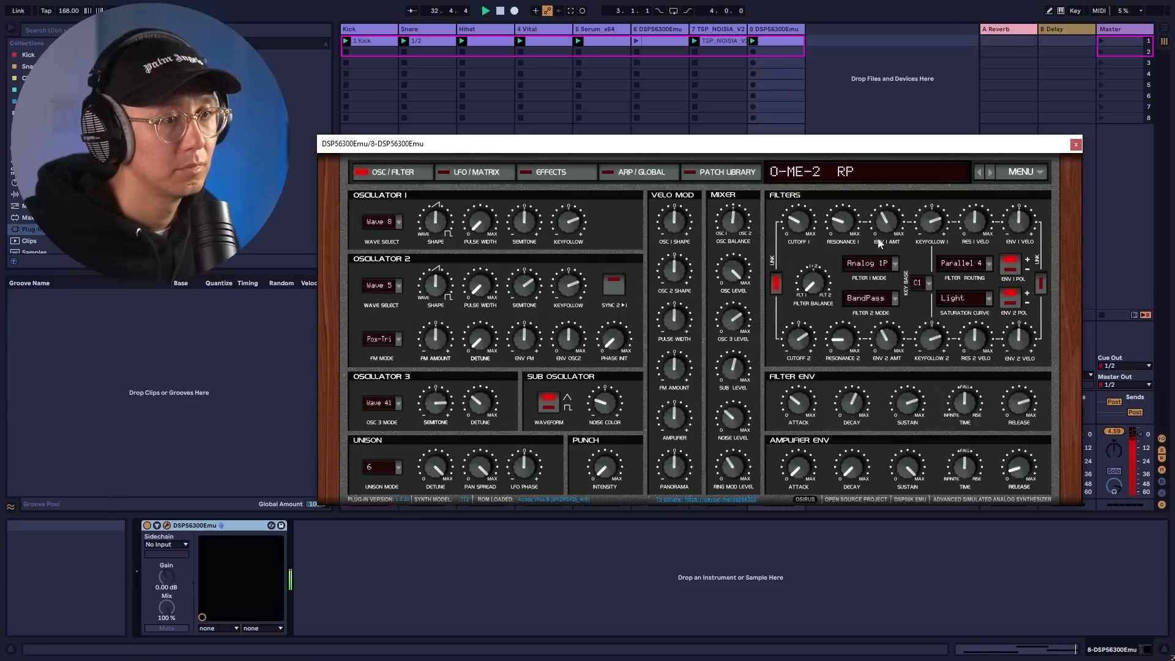
mouse_move(805, 224)
scroll(804, 223, "up", 2)
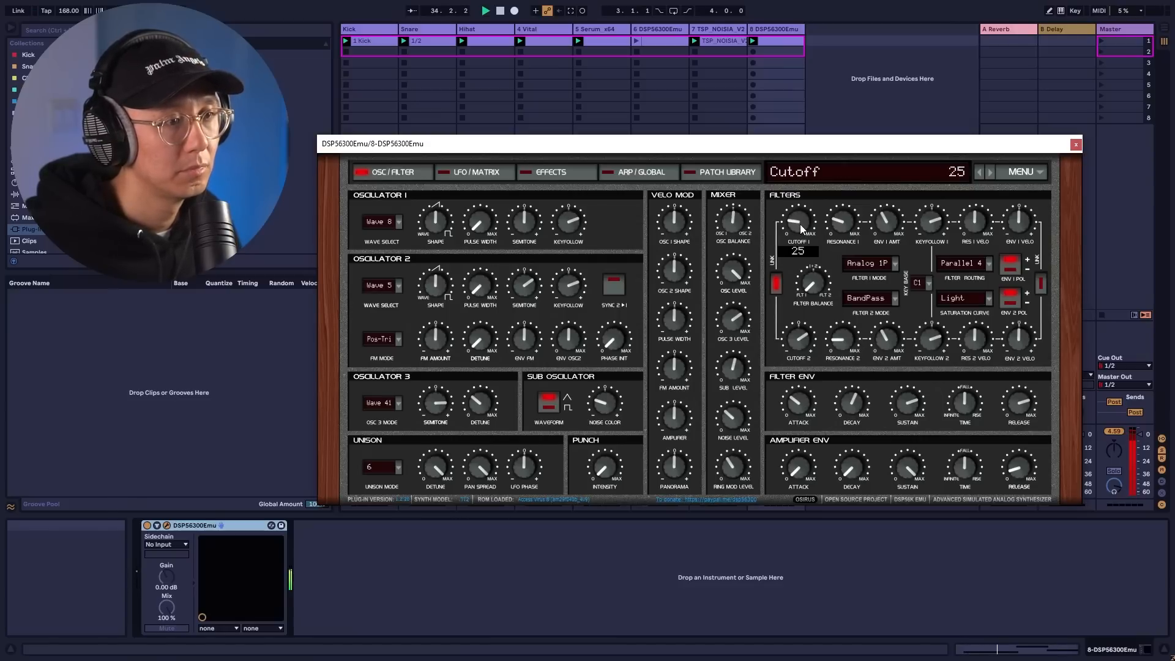
scroll(837, 225, "up", 2)
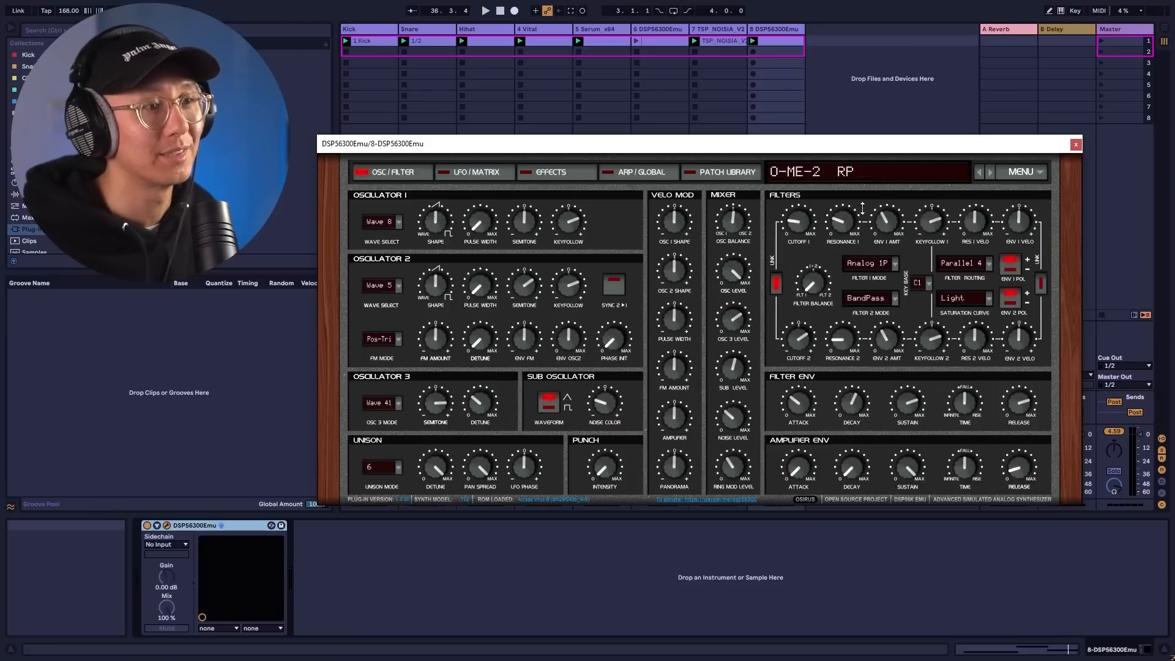
Step: With the clip playing again, raise the resonance of both filters and set the Filter 1 cutoff to 30
key("space")
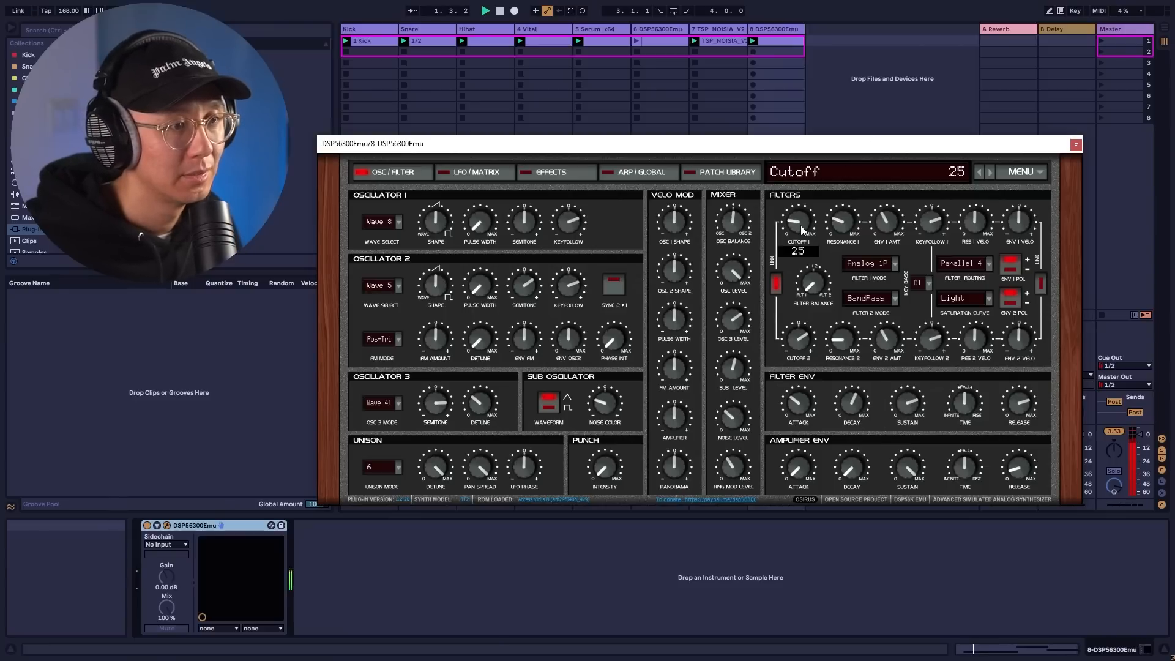
left_click_drag(801, 225, 849, 220)
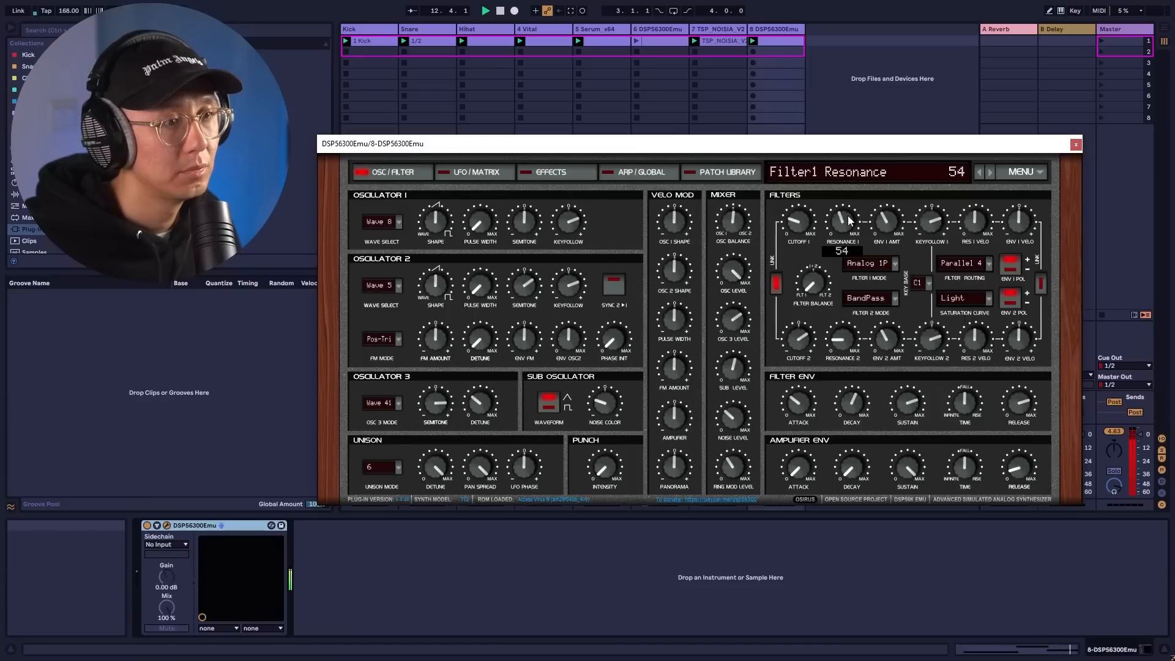
mouse_move(848, 339)
left_mouse_down()
mouse_move(850, 313)
mouse_move(846, 337)
left_mouse_up()
left_click(800, 223)
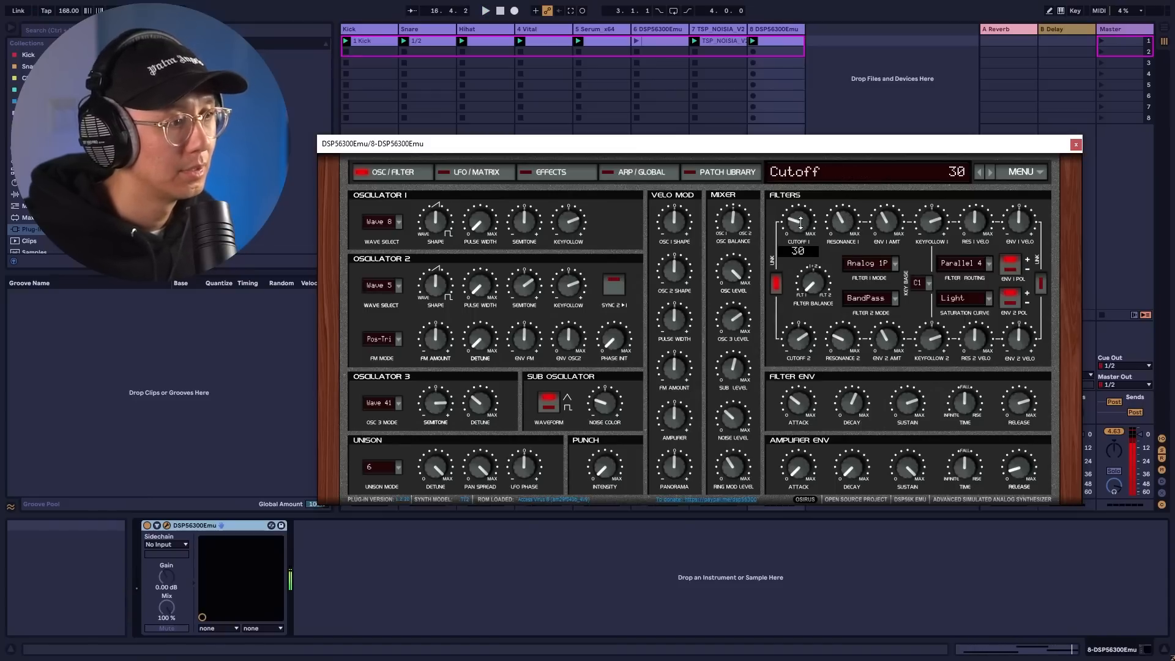
Step: Save the project and add FabFilter Pro-Q 3 after the synth on track 8
key("ctrl+s")
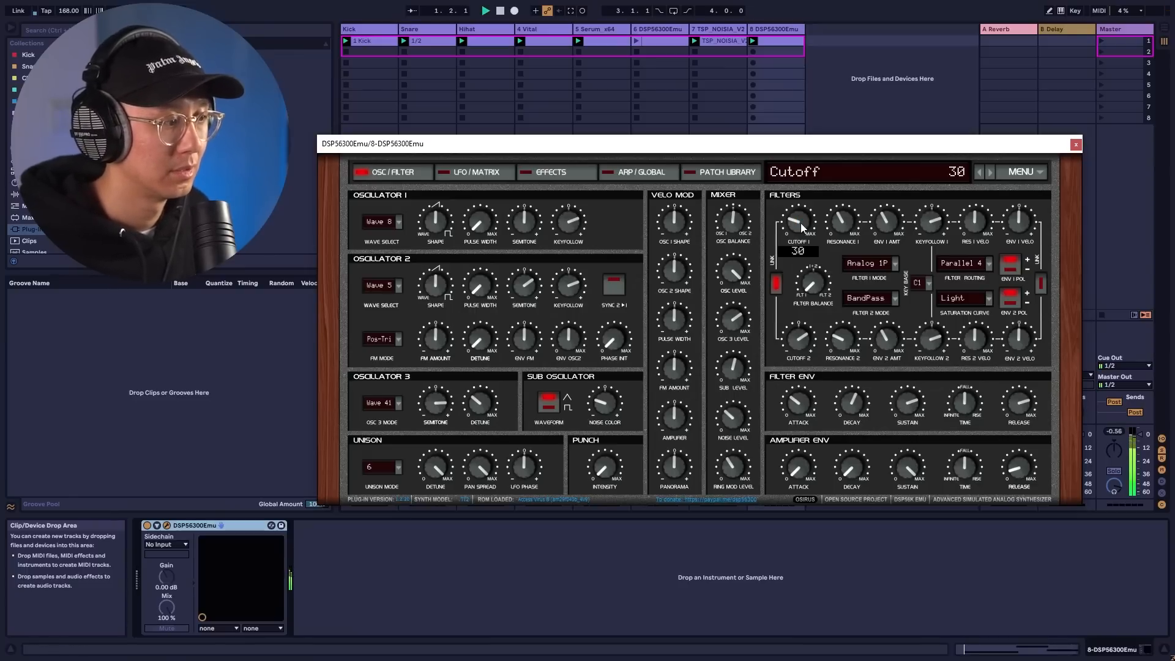
left_click(1076, 144)
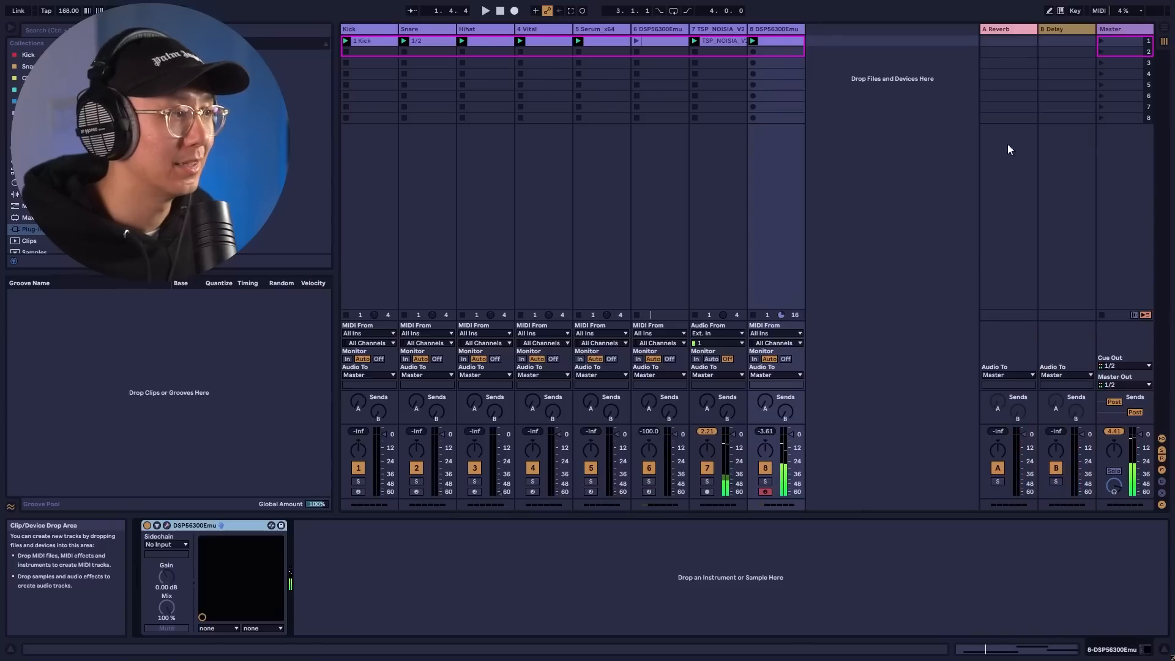
left_click(40, 194)
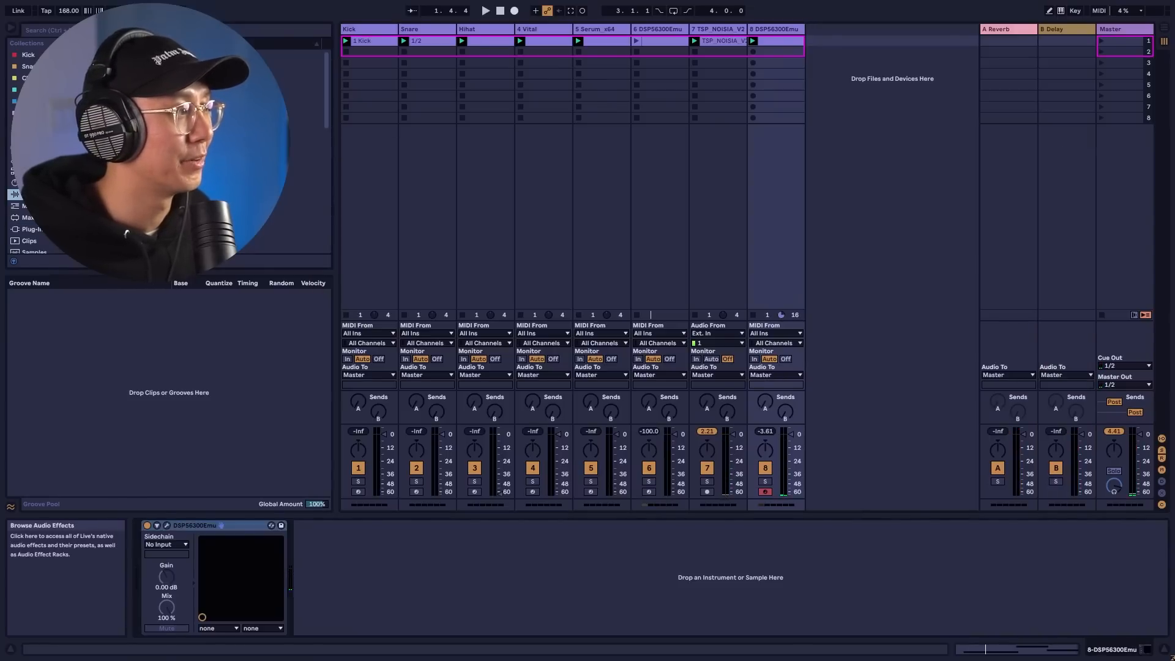
key("ctrl+f")
type("pro")
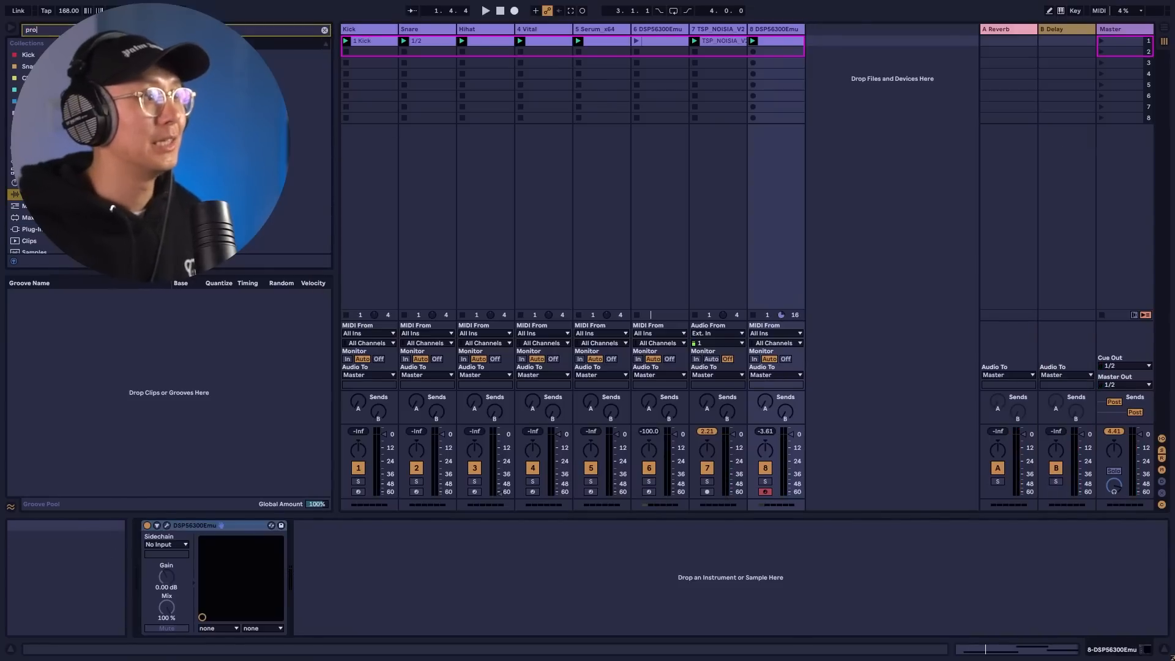
left_click(40, 229)
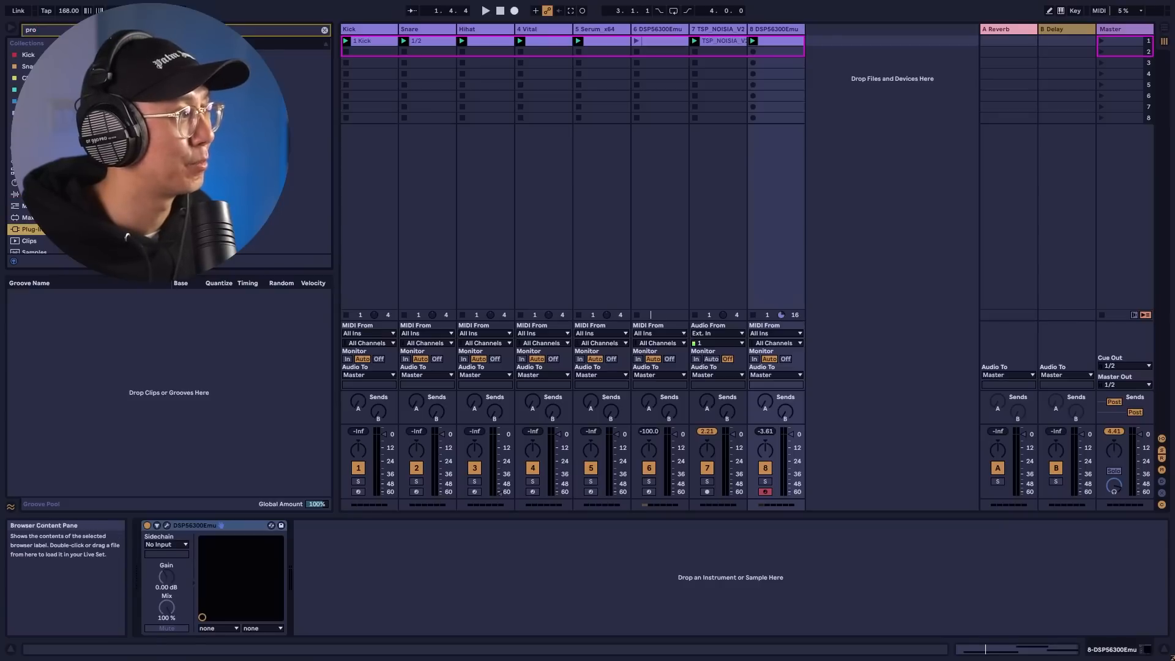
left_click(190, 67)
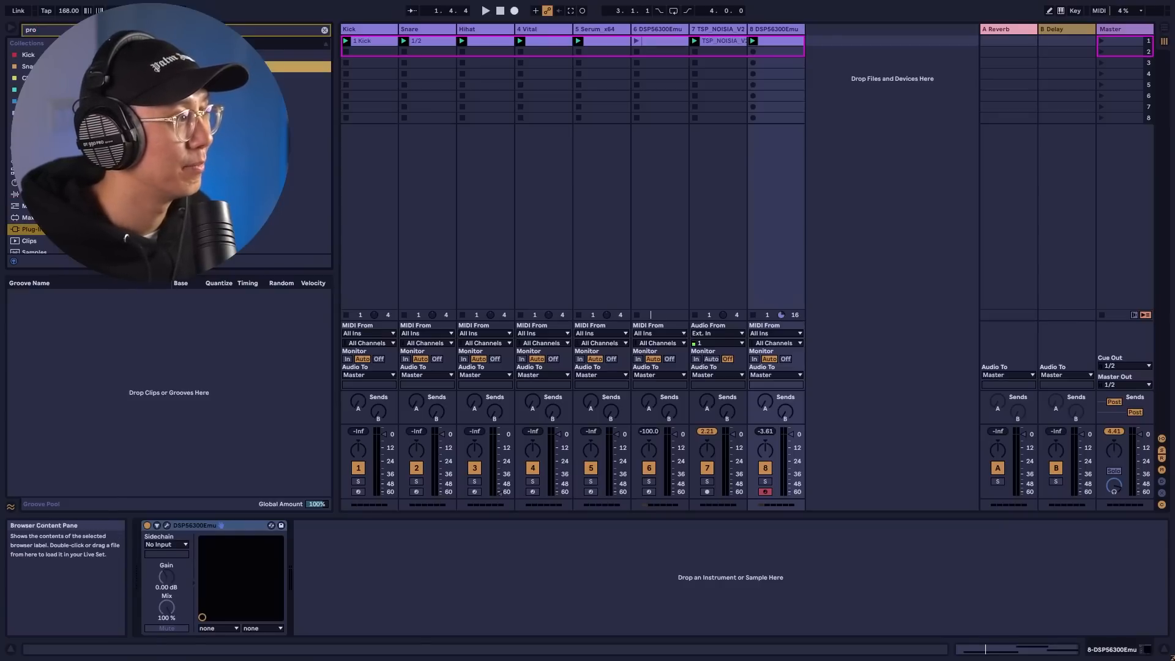
left_click(189, 101)
left_click_drag(306, 147, 389, 552)
left_click_drag(568, 158, 682, 159)
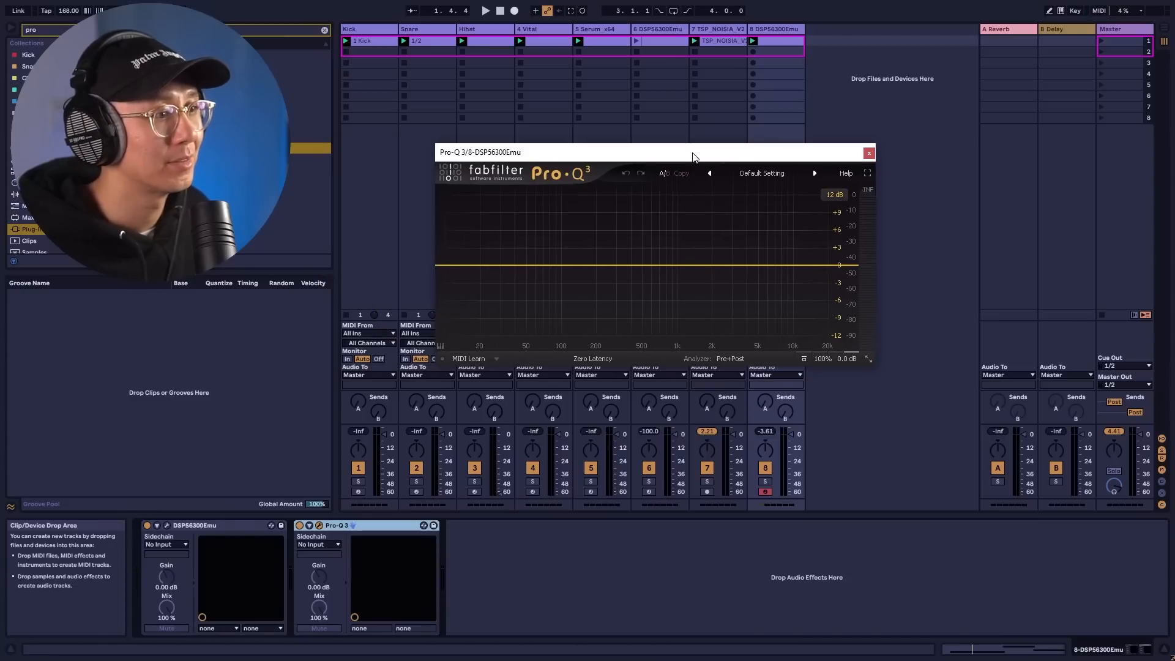
Step: During playback, EQ the bass with a 6.78 dB boost near 5.2 kHz, a smaller one near 1 kHz, a sub-bass low cut and a slight 315 Hz boost
key("space")
left_click_drag(711, 270, 760, 227)
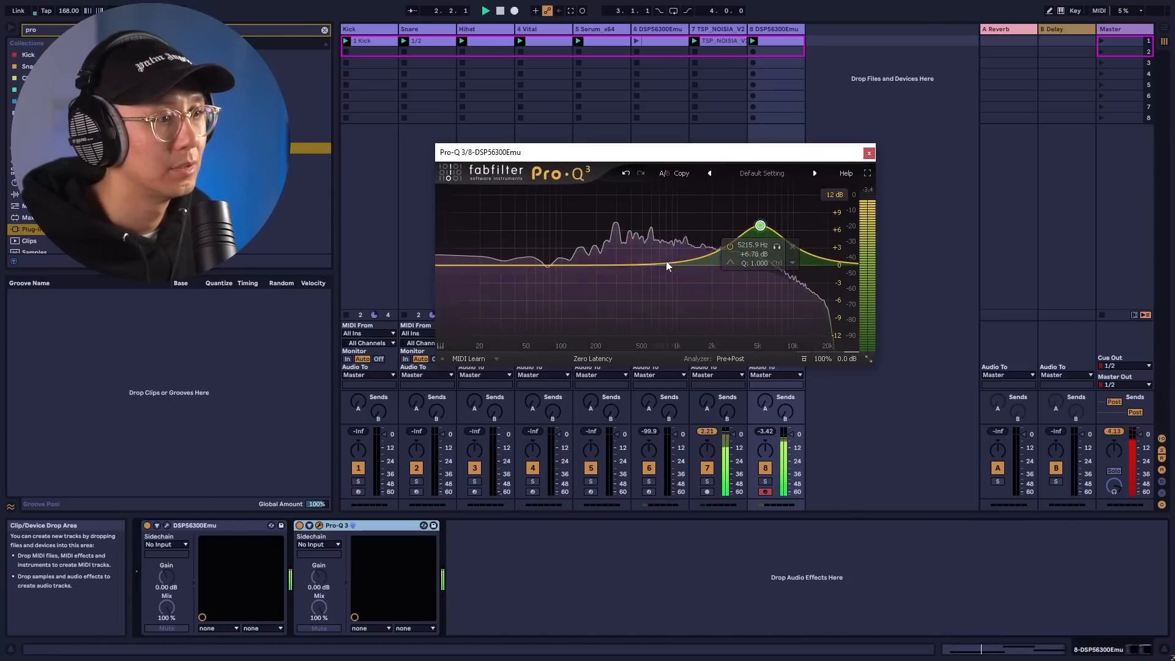
mouse_move(666, 264)
left_mouse_down()
mouse_move(685, 235)
mouse_move(692, 252)
mouse_move(682, 251)
left_mouse_up()
left_click_drag(463, 265, 466, 268)
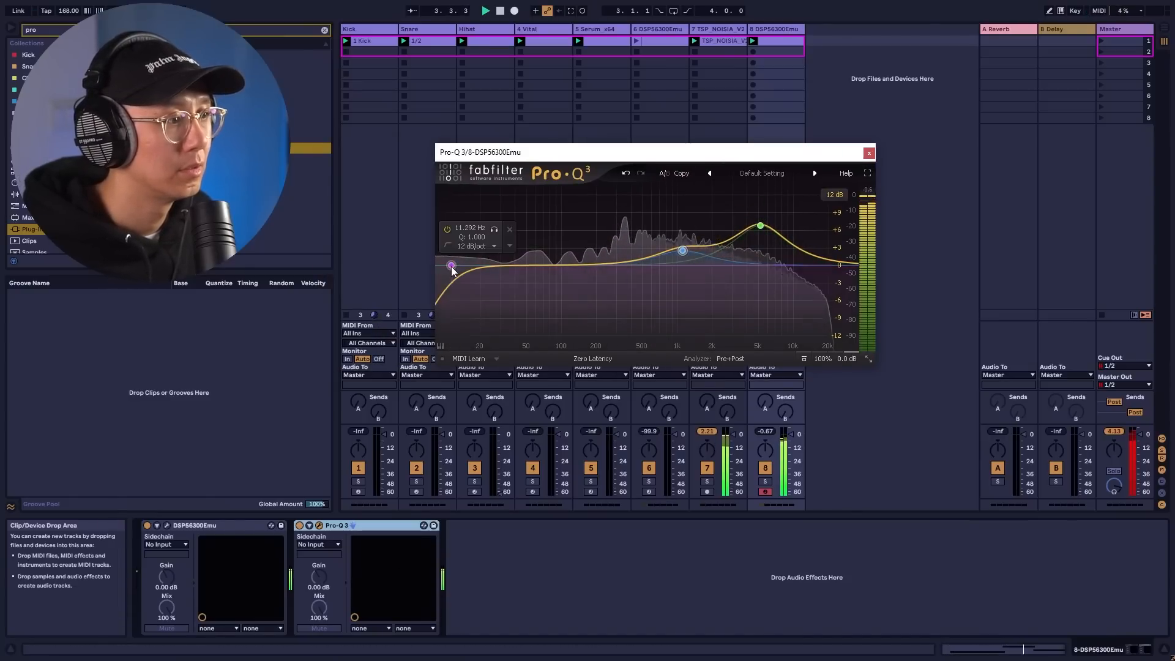
left_click_drag(594, 261, 620, 262)
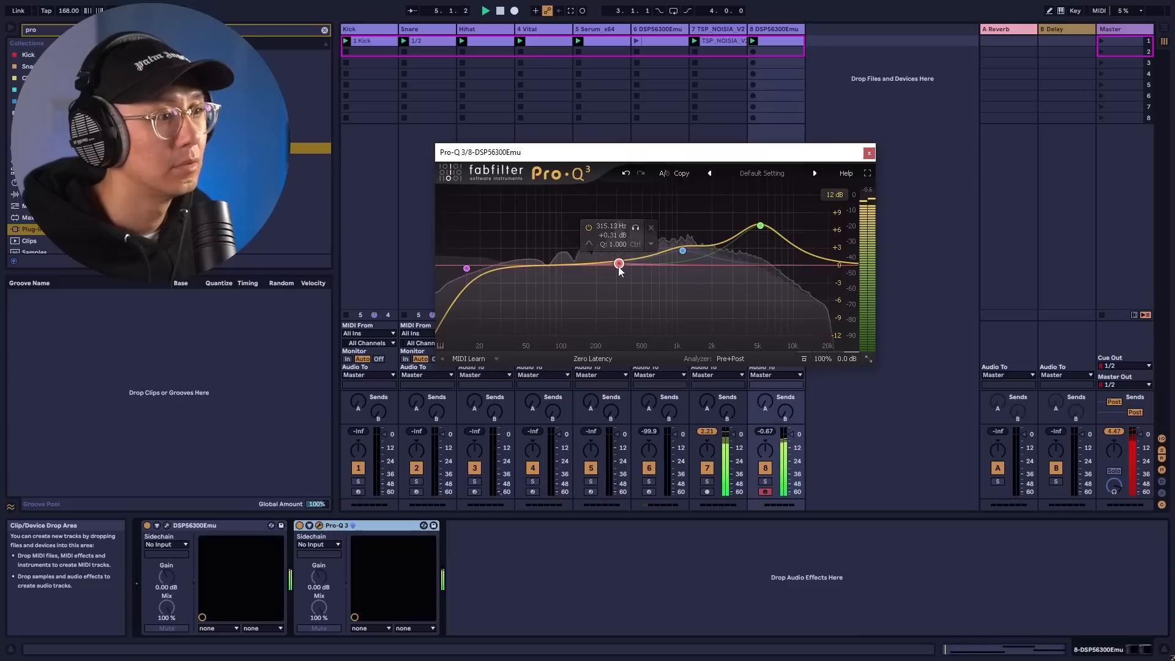
left_click(869, 153)
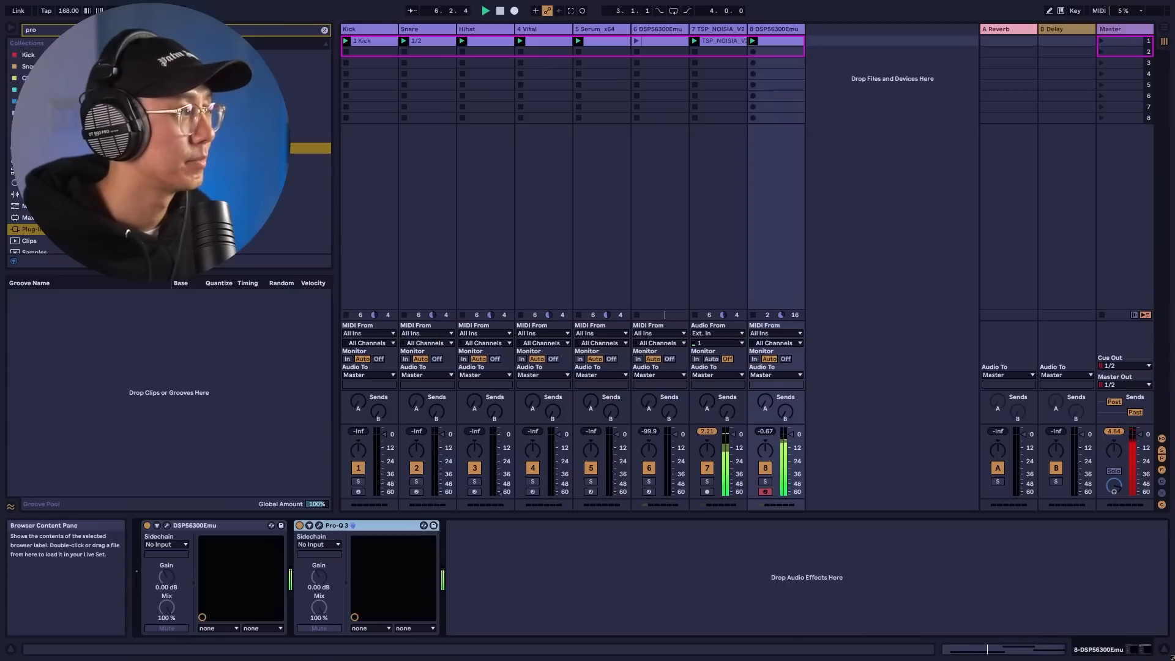
Step: Add the Rift distortion after Pro-Q 3, raise its positive shape to near maximum and adjust its drive slightly
key("ctrl+f")
type("rift")
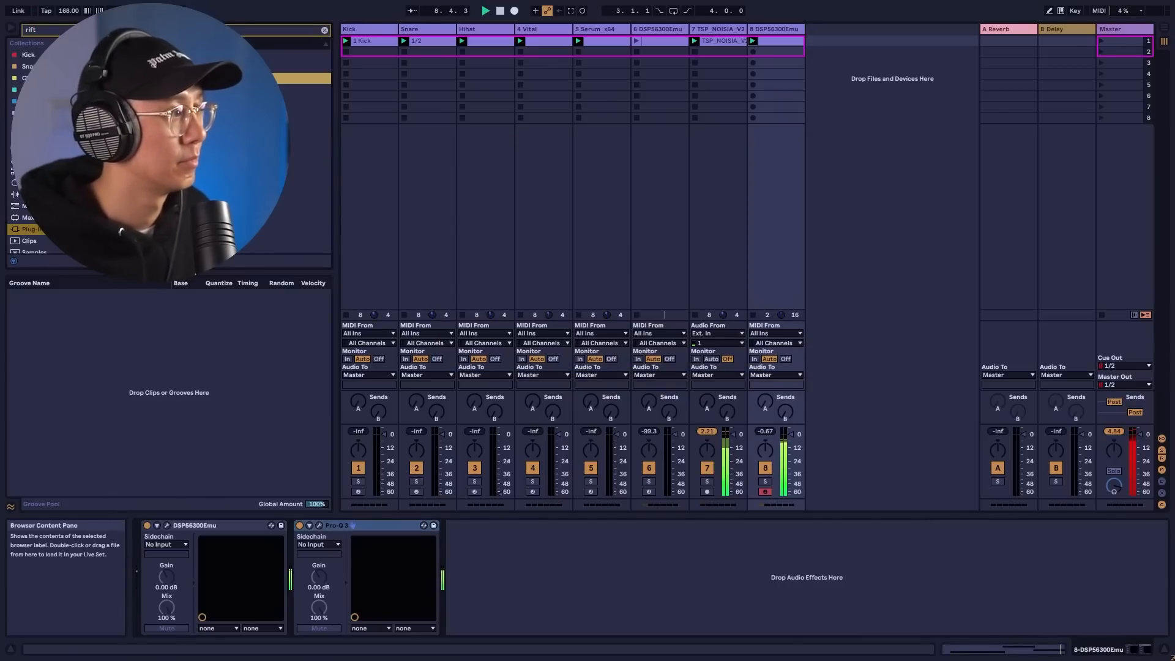
key("Return")
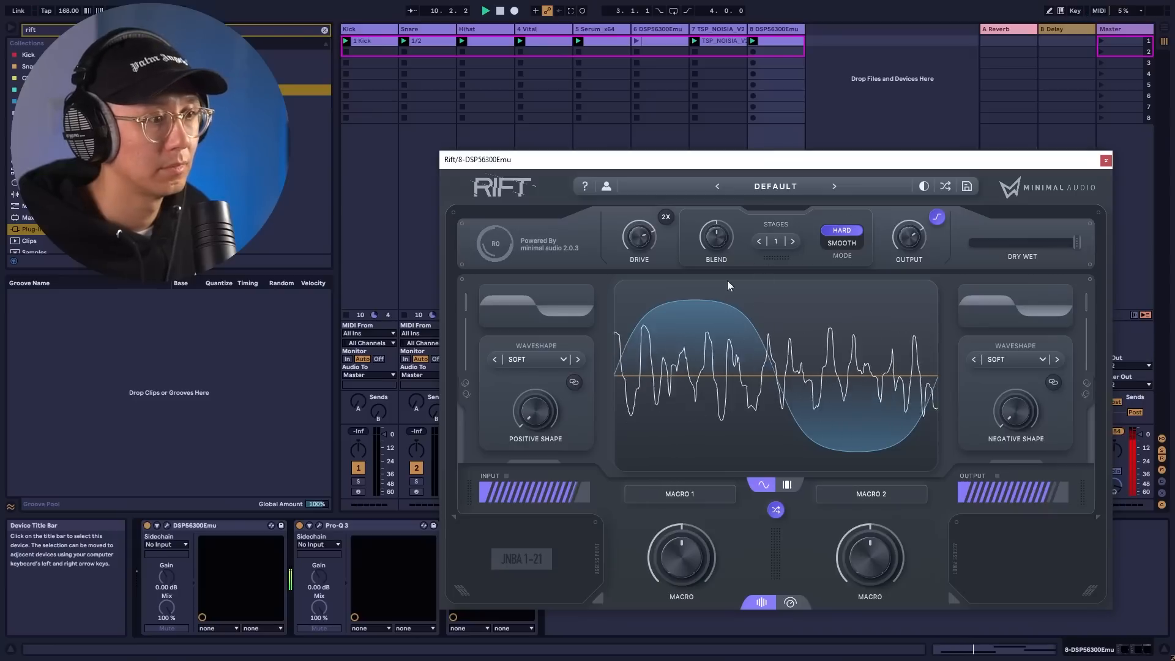
left_click_drag(541, 409, 556, 310)
mouse_move(633, 246)
left_mouse_down()
mouse_move(632, 232)
mouse_move(640, 238)
left_mouse_up()
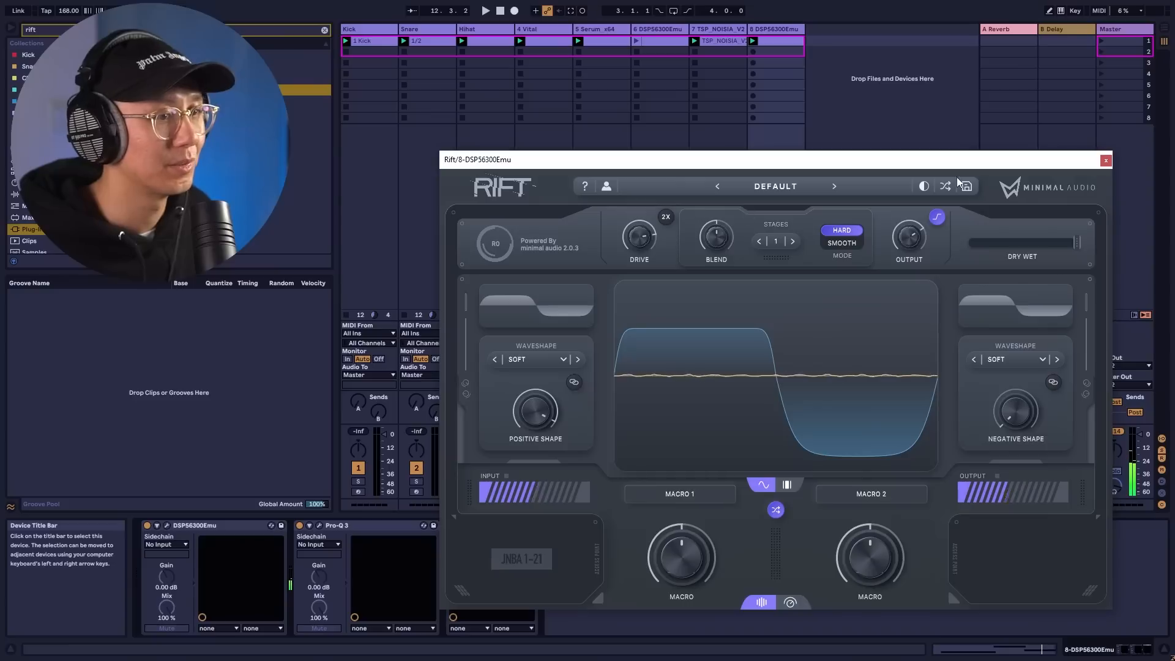
left_click(1107, 161)
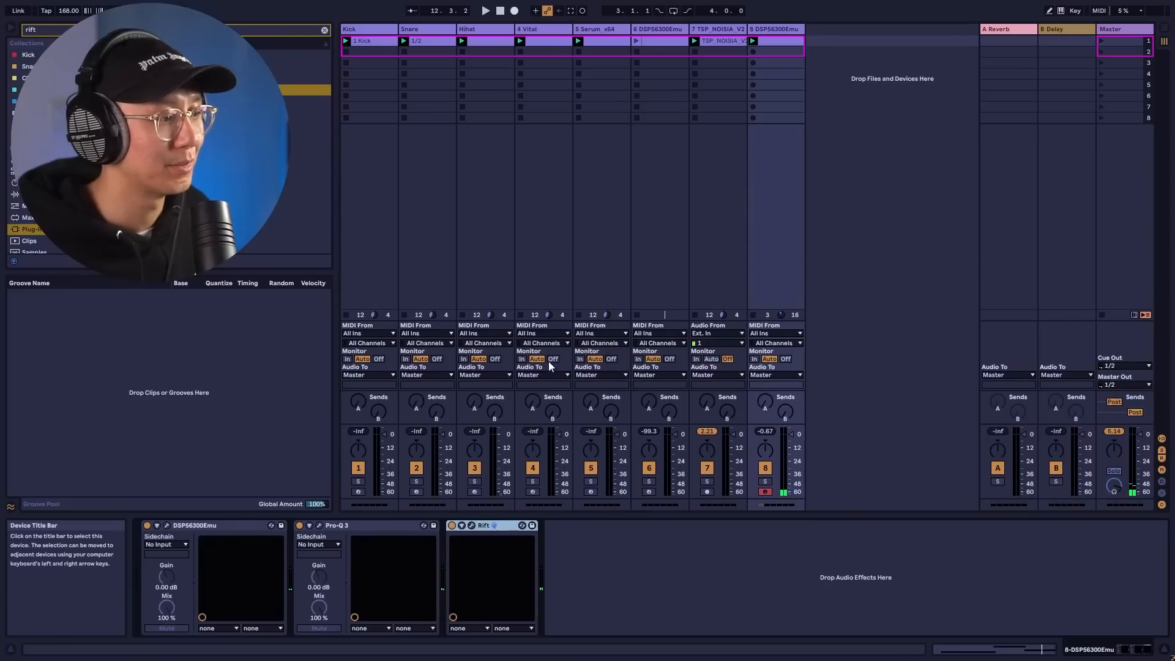
Step: With the clip playing, set the synth's Filter 1 resonance to 30 and cutoff to about 36, and bypass Rift
left_click(450, 529)
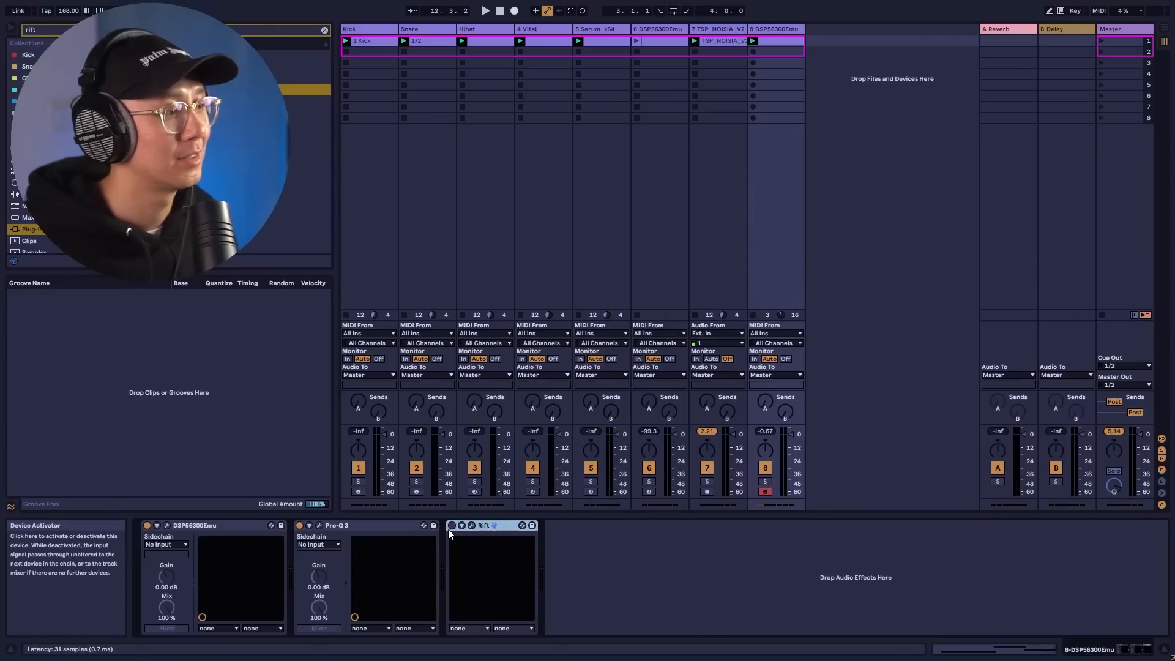
left_click(450, 528)
key("space")
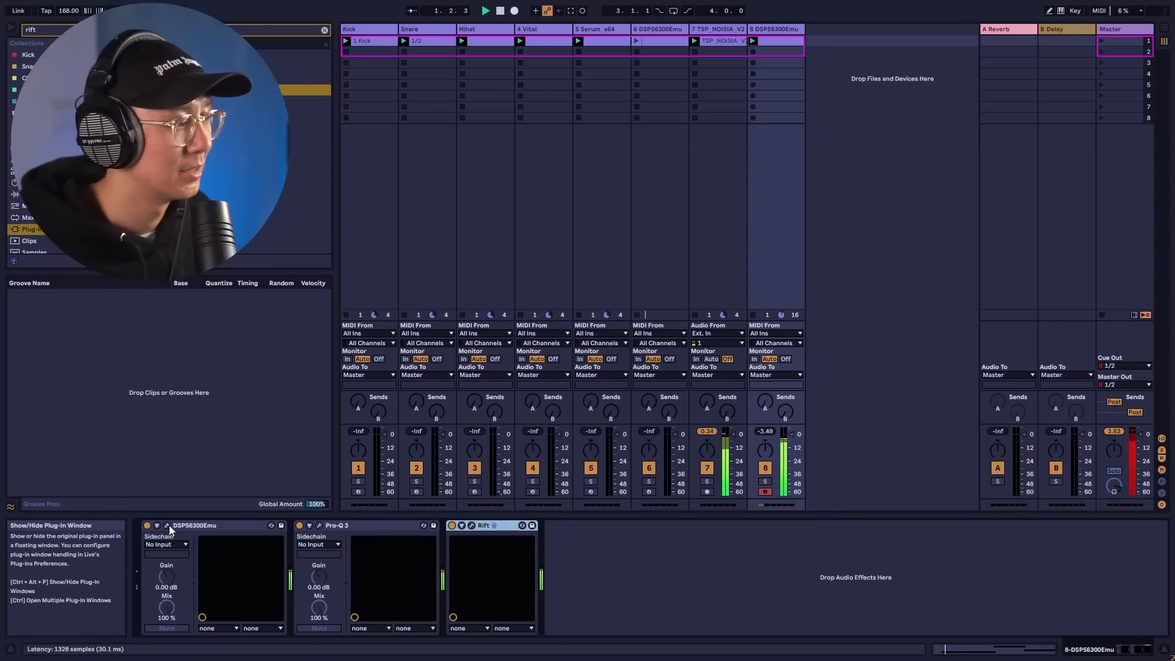
left_click(167, 525)
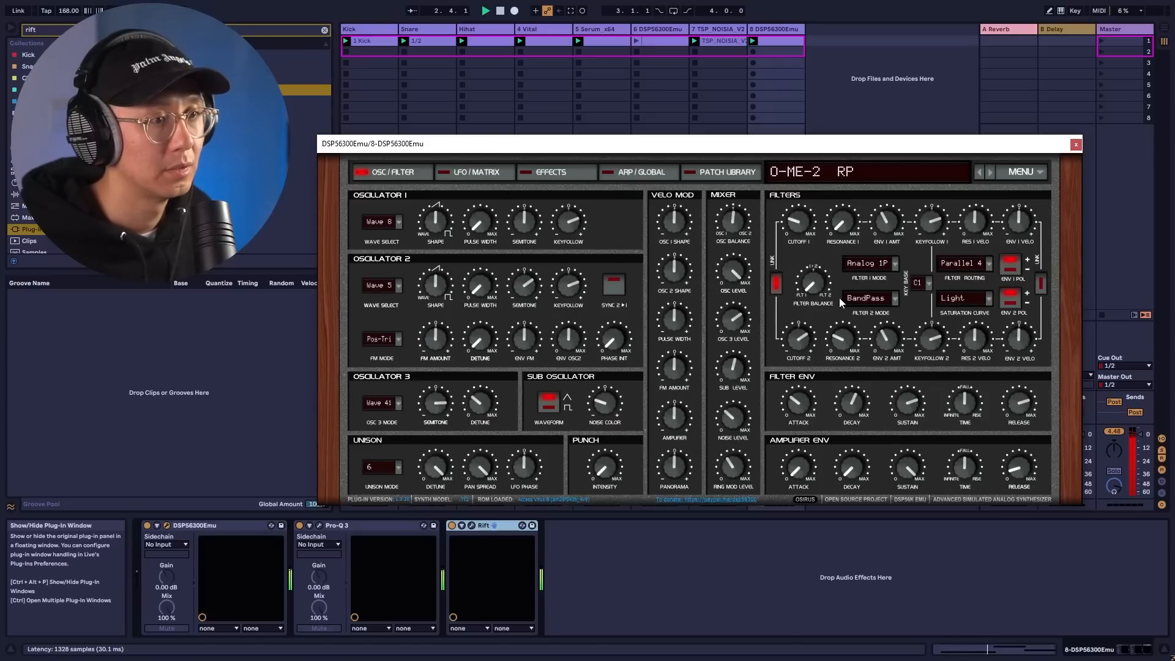
left_click_drag(799, 222, 825, 192)
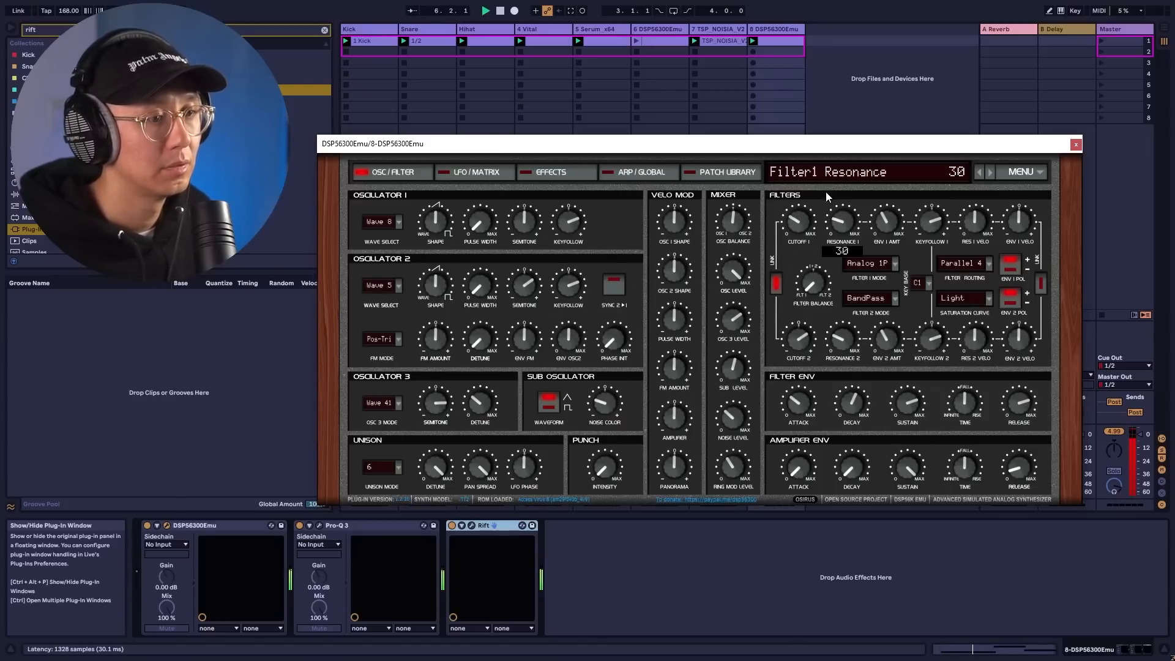
left_click(452, 526)
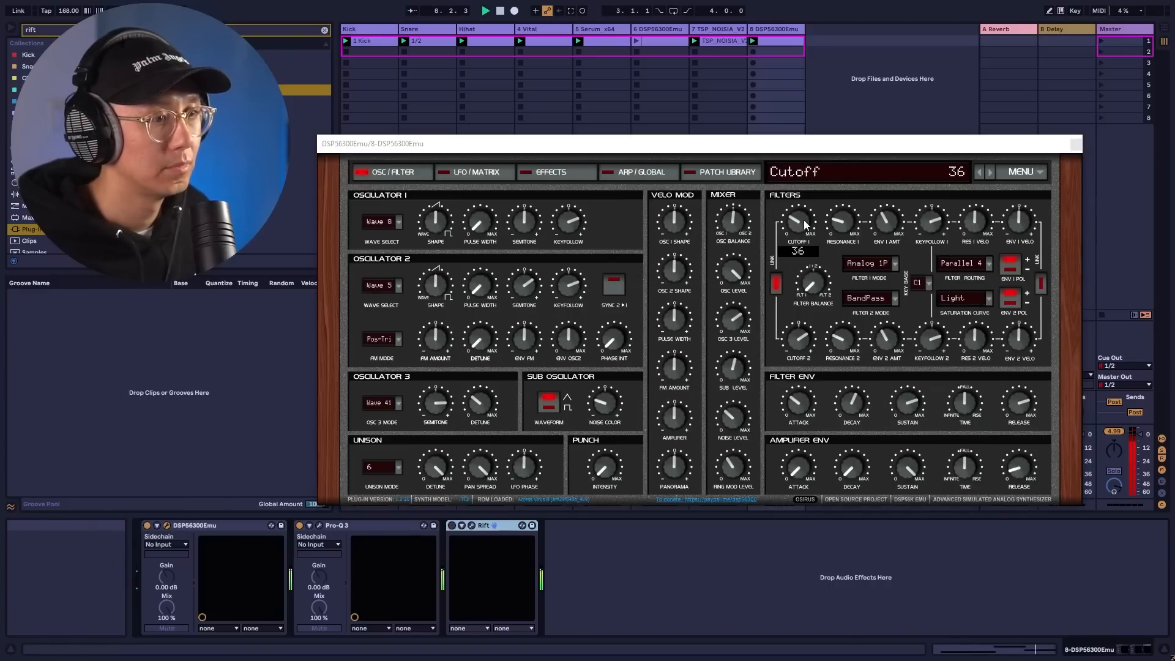
left_click_drag(803, 222, 798, 221)
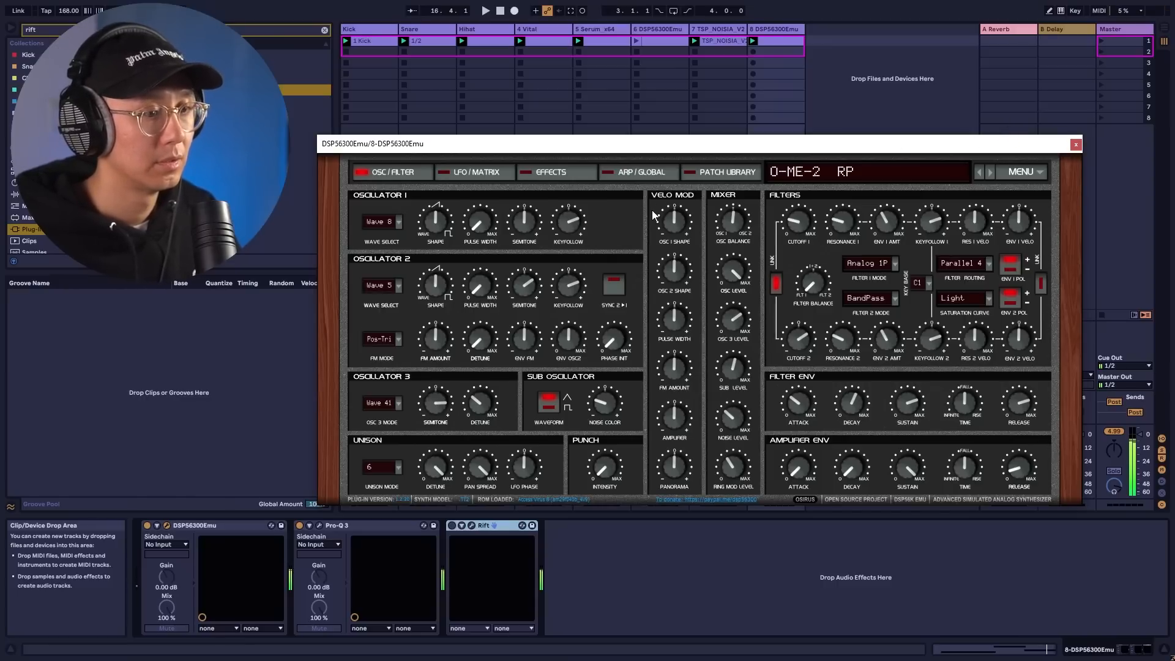
Step: Set LFO 1's assign destination to Cutoff on the LFO and matrix page
left_click(497, 172)
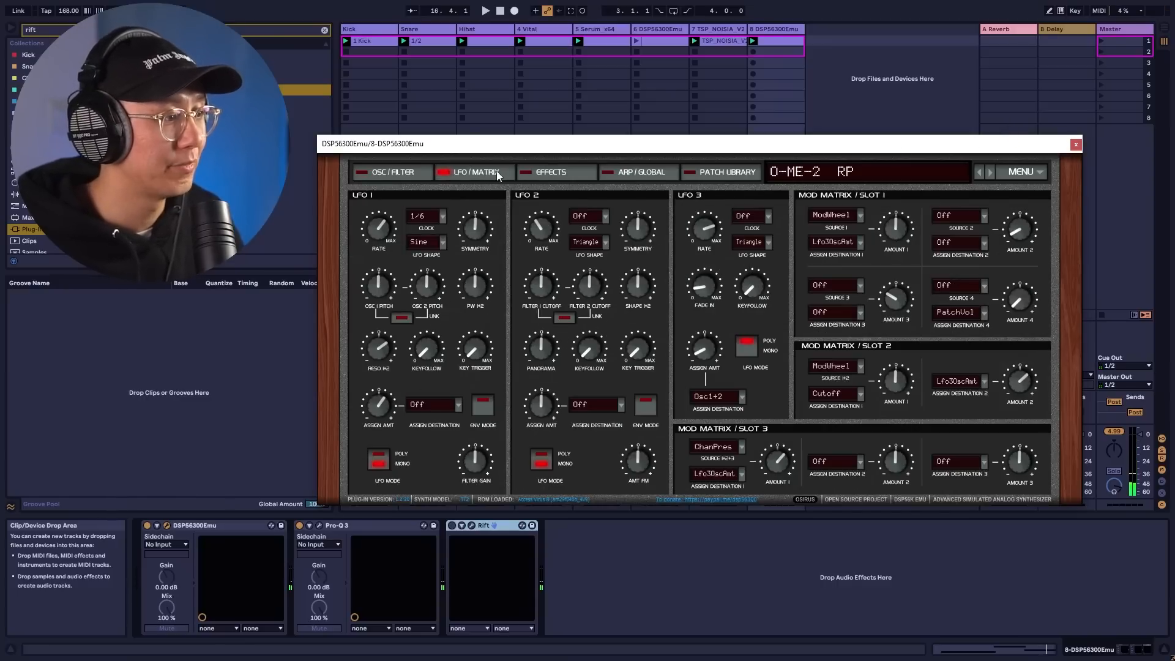
left_click(434, 407)
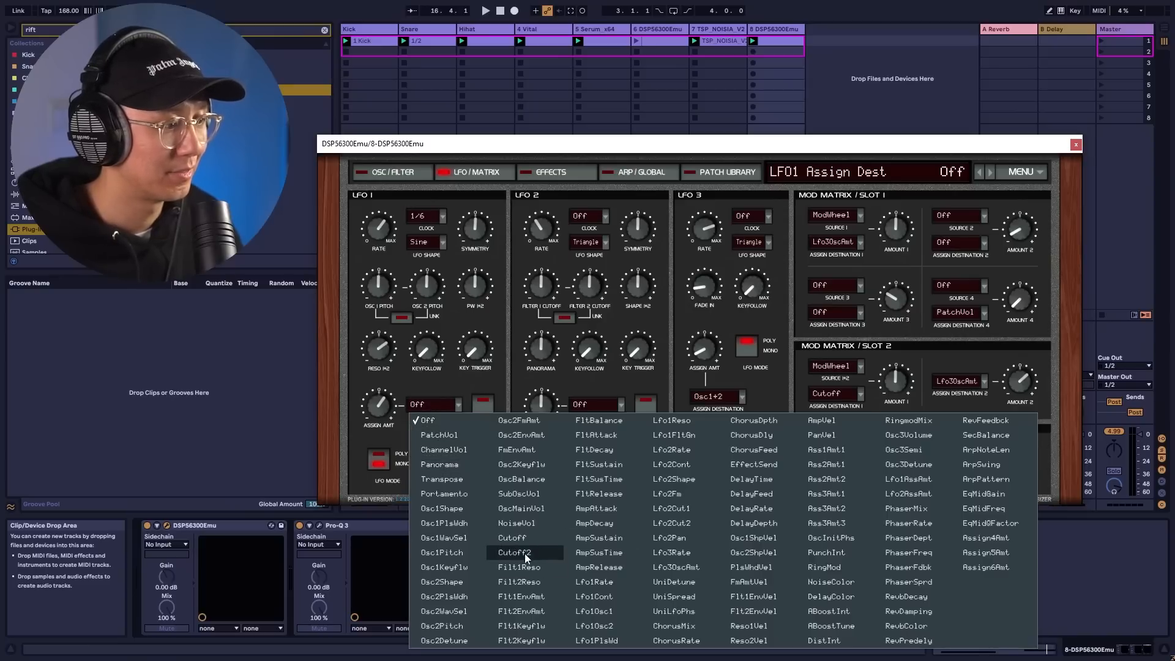
left_click(523, 538)
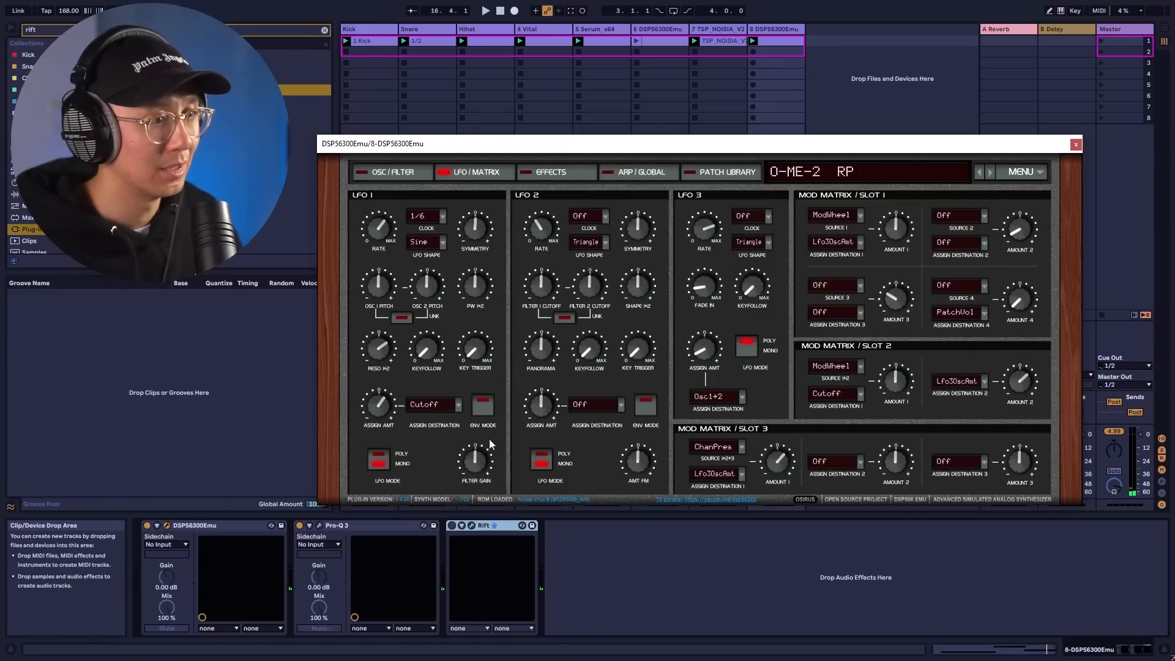
Step: In mod matrix slot 1, route FiltEnv to Lfo1FltGn with amount +28, and turn source 1 off
left_click(860, 216)
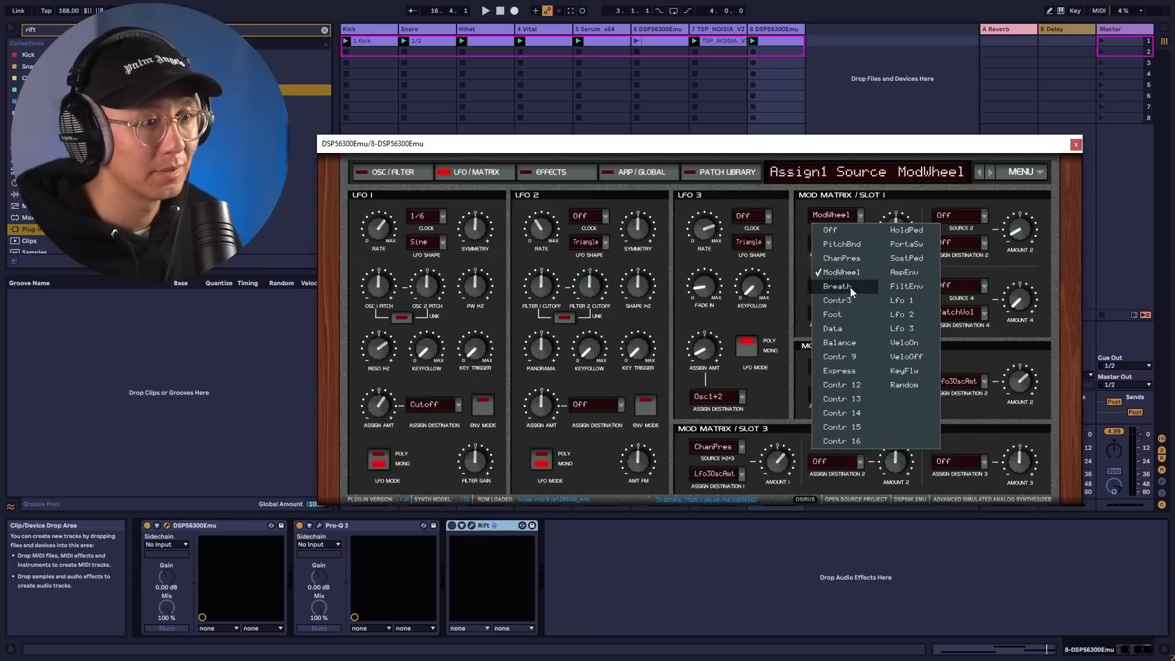
left_click(900, 286)
left_click(860, 243)
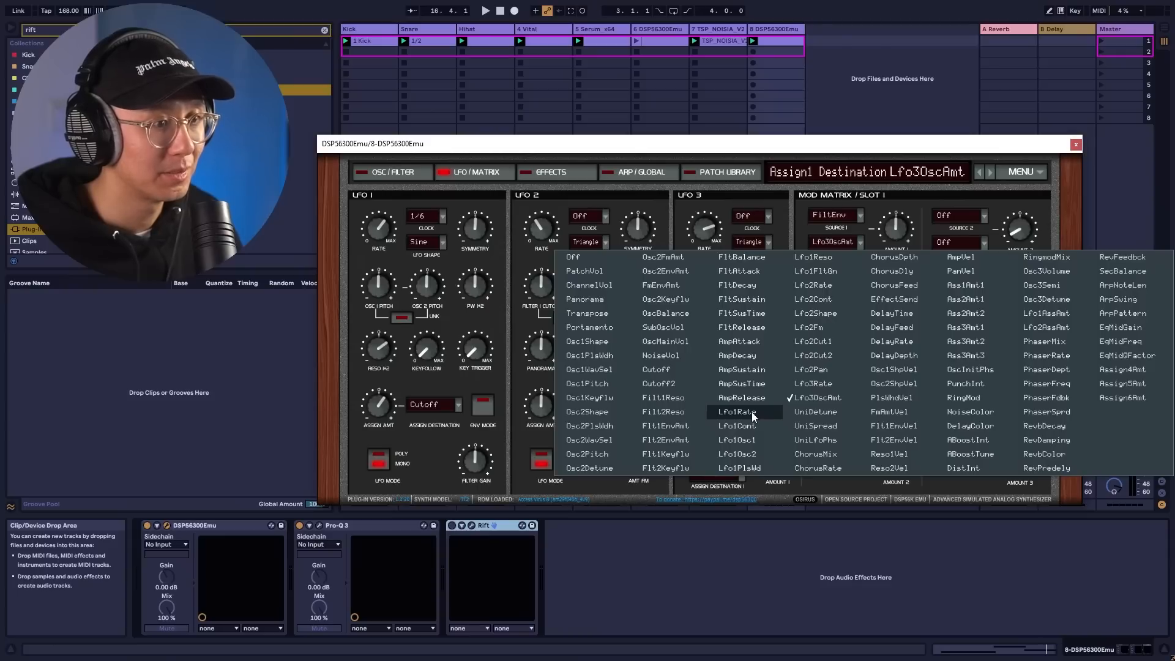
left_click(839, 273)
mouse_move(903, 229)
left_click_drag(902, 229, 912, 181)
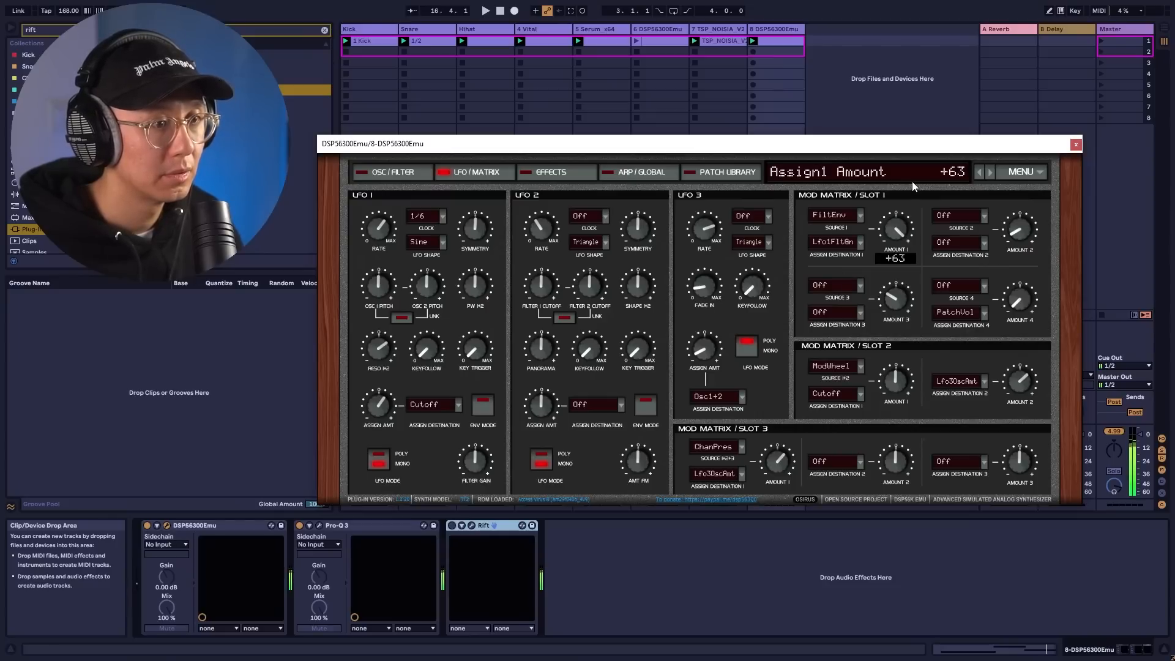
left_click_drag(912, 181, 917, 229)
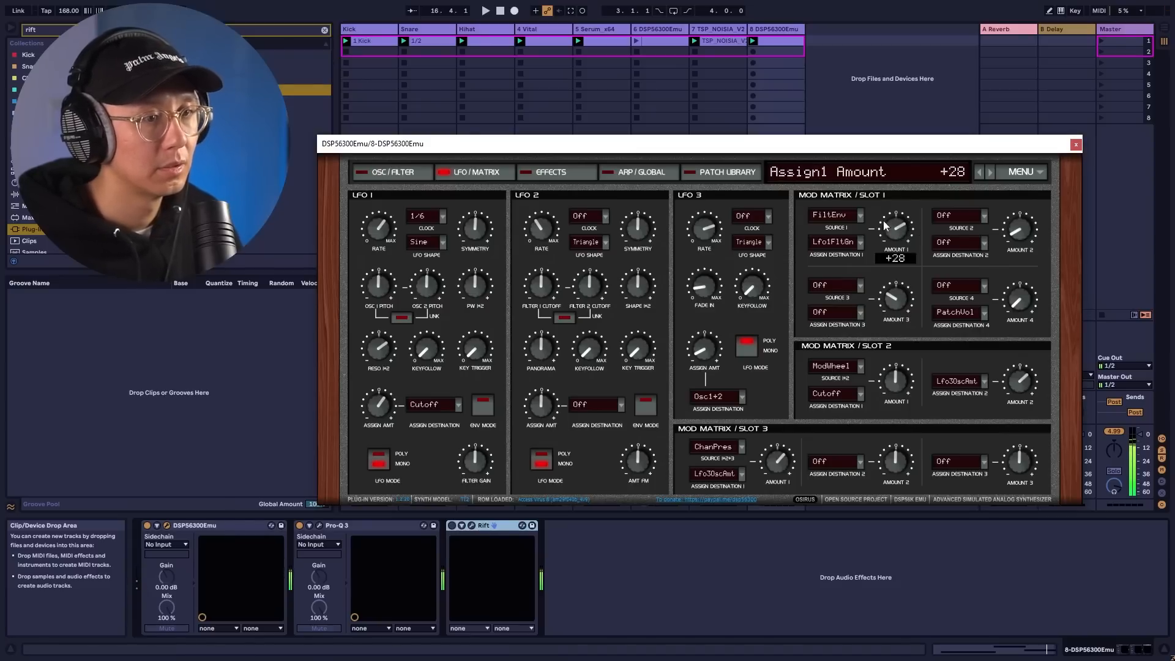
left_click(859, 213)
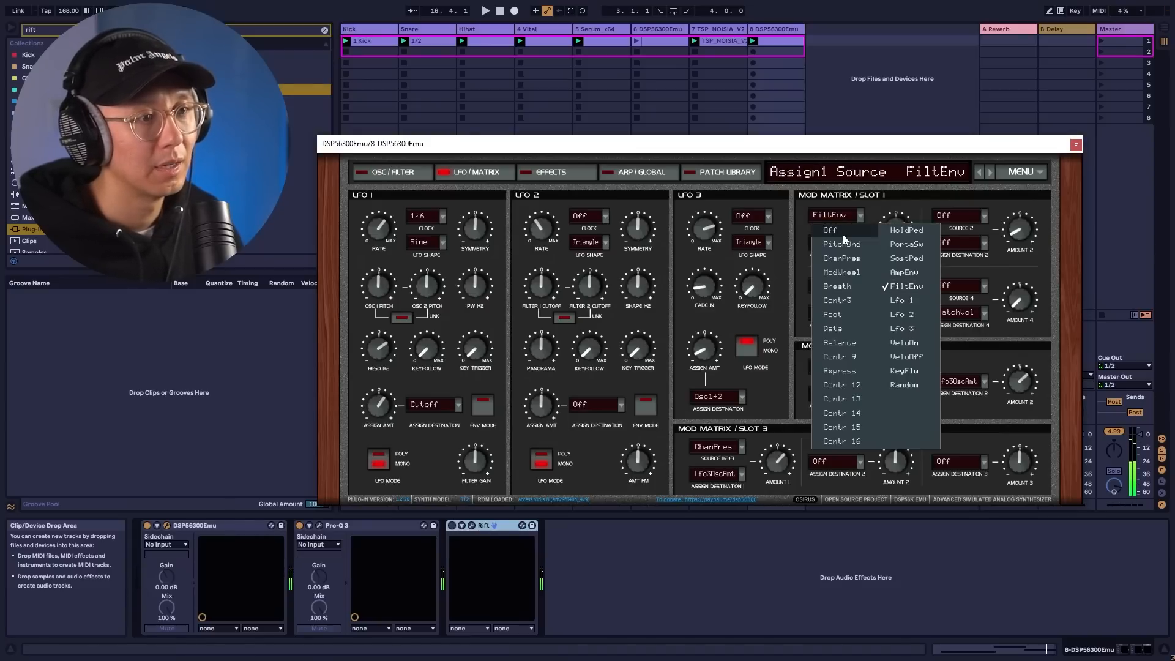
left_click(844, 232)
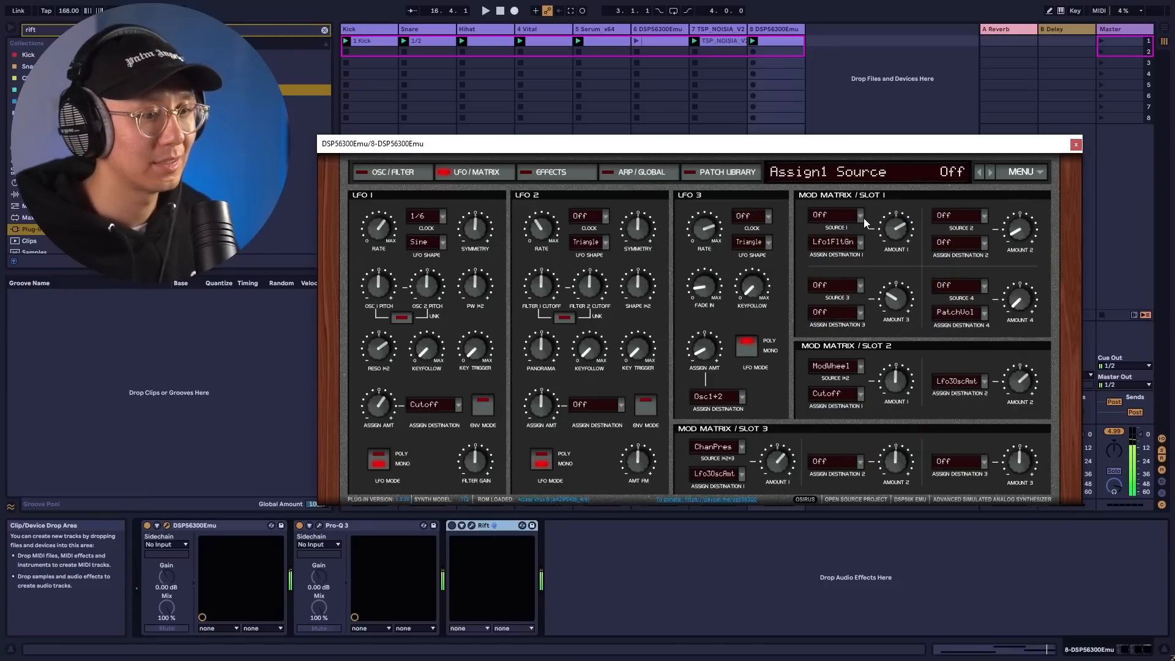
Step: Lower the Filter 1 envelope amount to minimum, raise the Filter 1 cutoff and lengthen the filter envelope attack
left_click(388, 172)
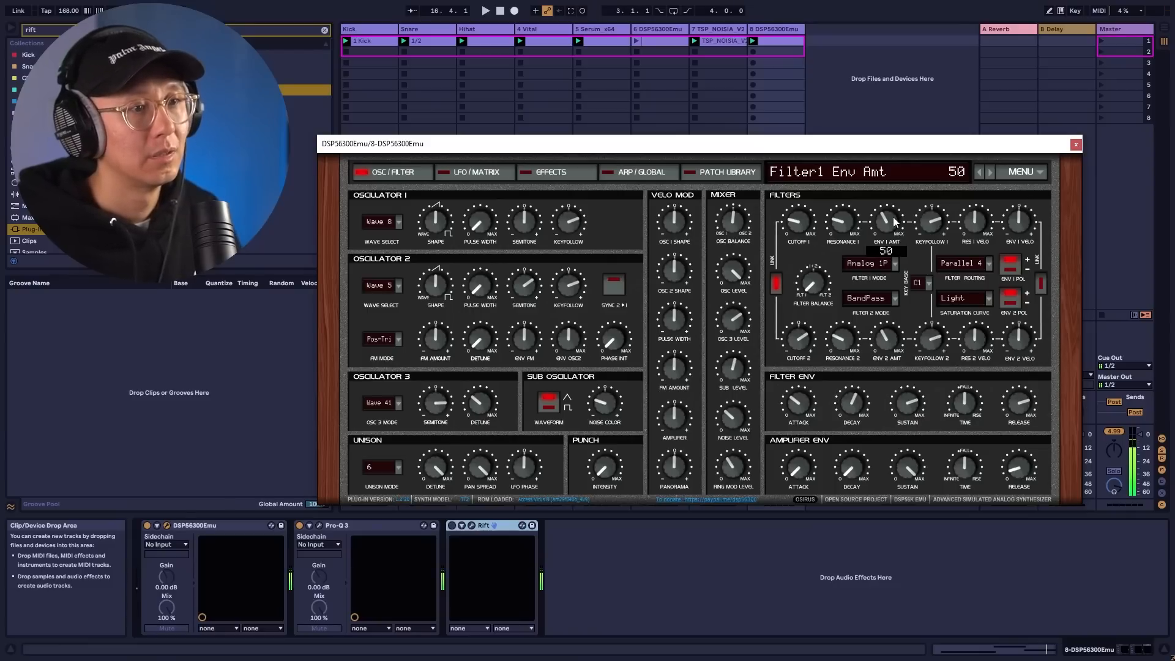
mouse_move(803, 224)
left_mouse_down()
mouse_move(805, 212)
mouse_move(805, 221)
left_mouse_up()
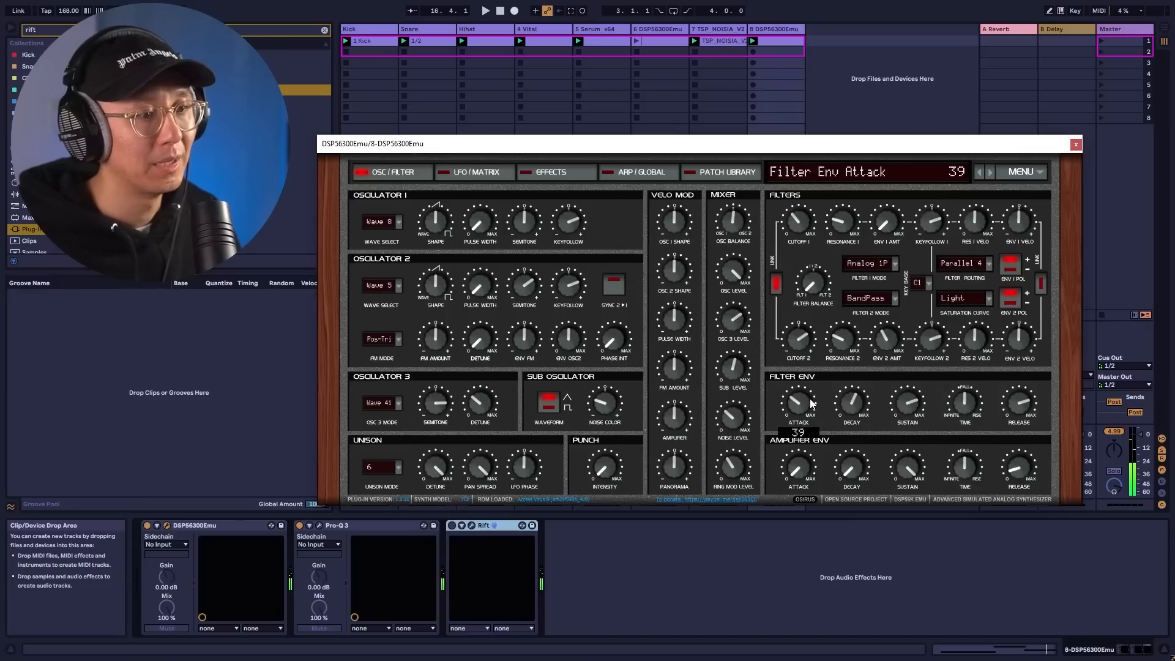
left_click_drag(812, 405, 804, 398)
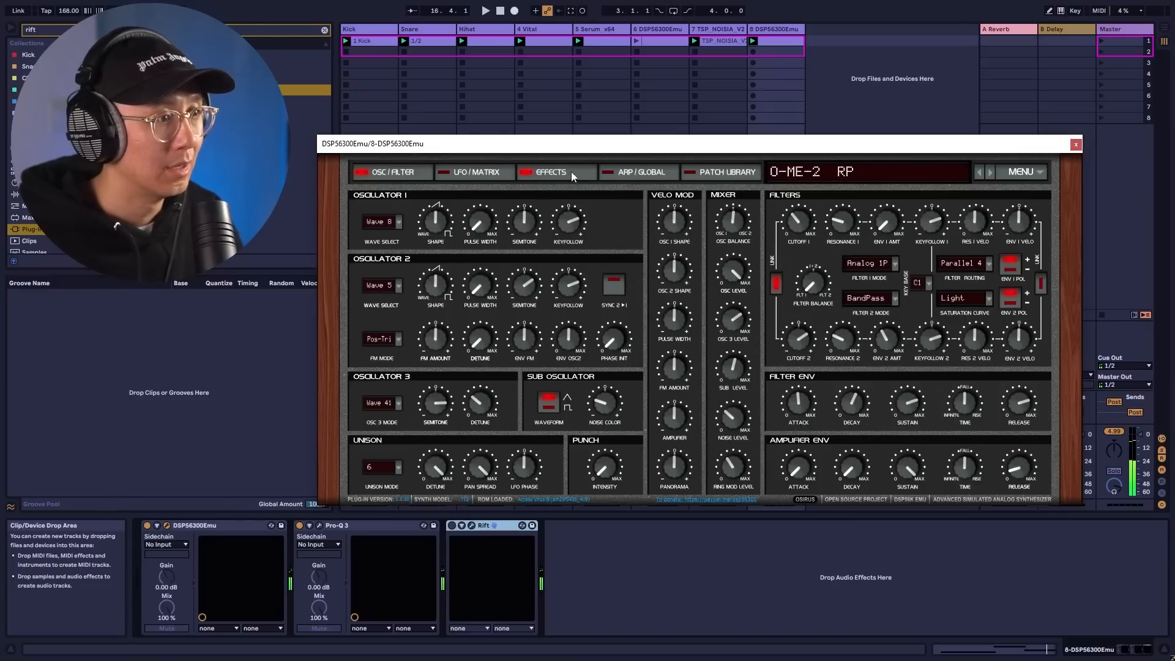
Step: In mod matrix slot 1, route source 1 FiltEnv to Lfo1AssAmt with an amount of +63
left_click(486, 173)
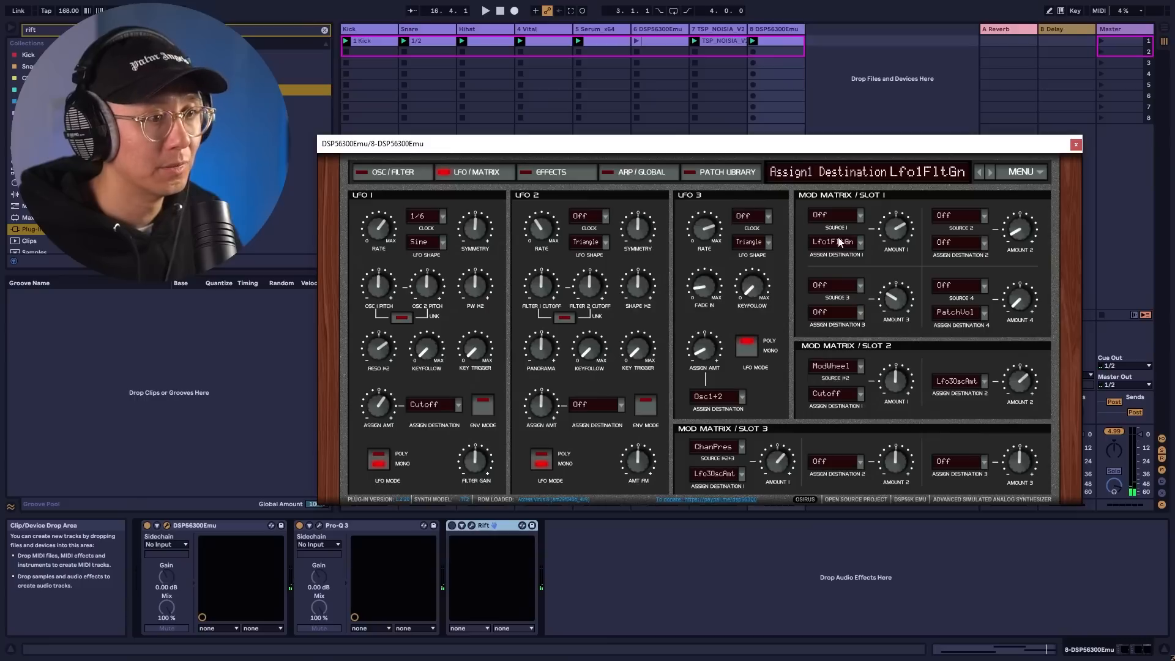
left_click(860, 213)
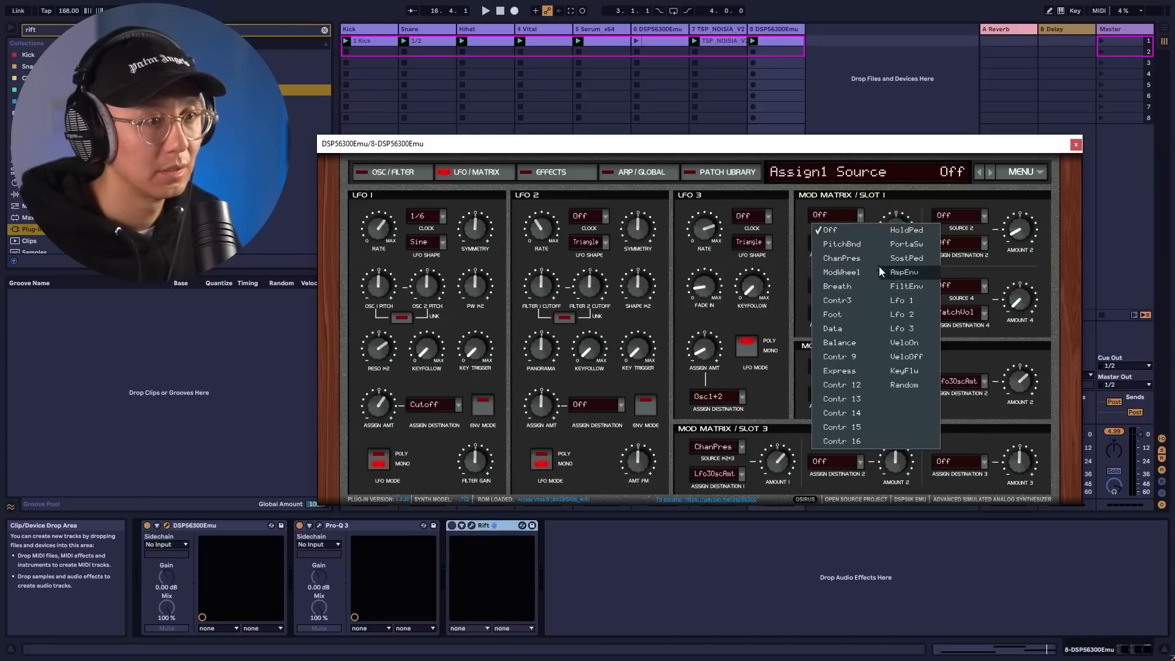
left_click(913, 286)
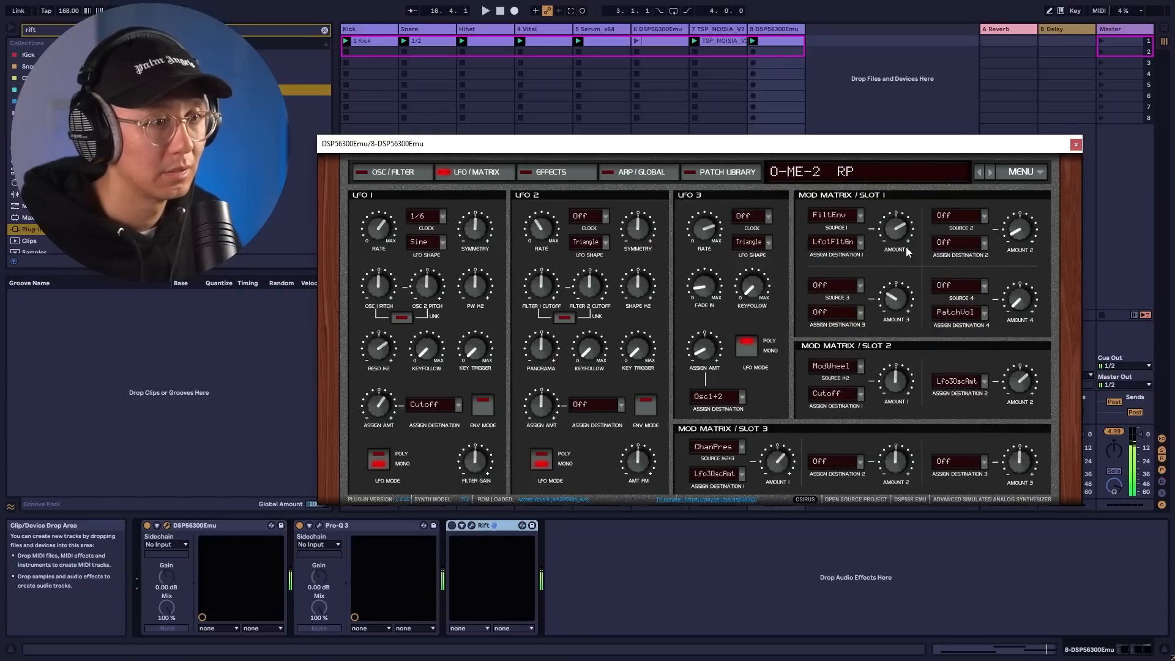
left_click_drag(906, 247, 900, 206)
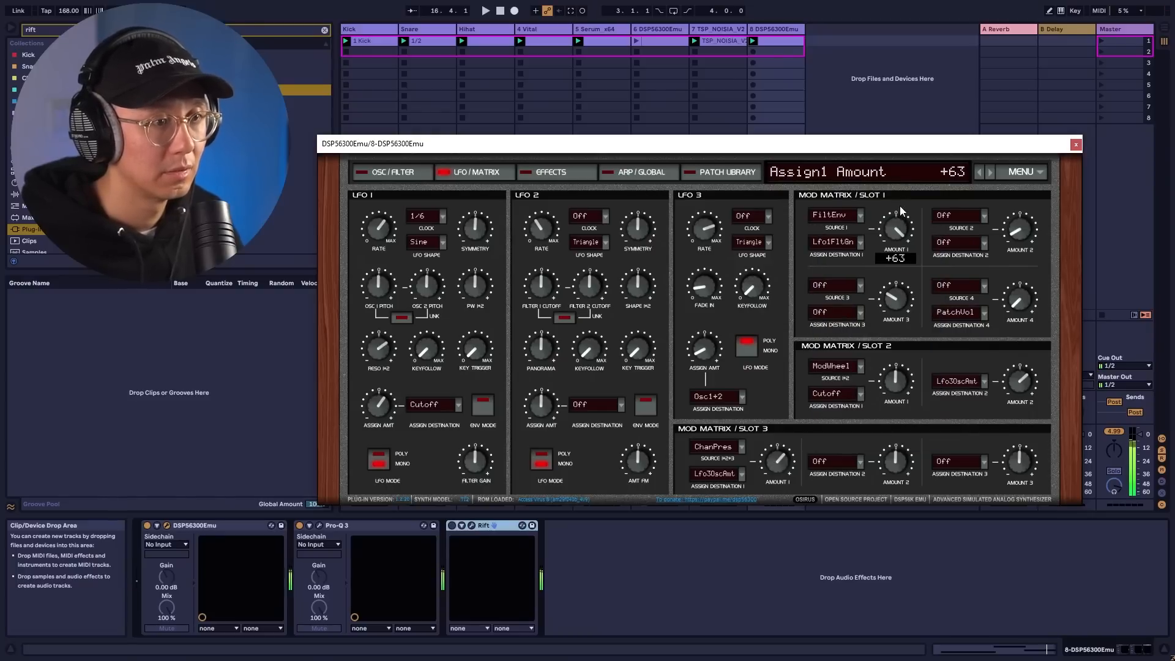
left_click(860, 241)
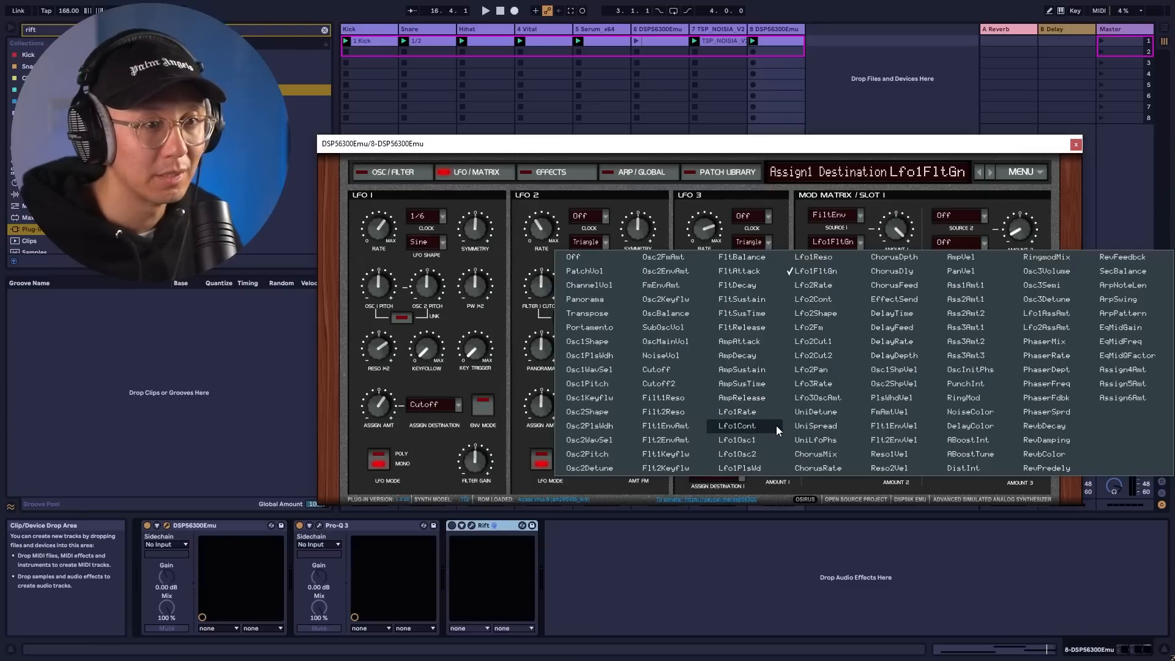
left_click(1055, 314)
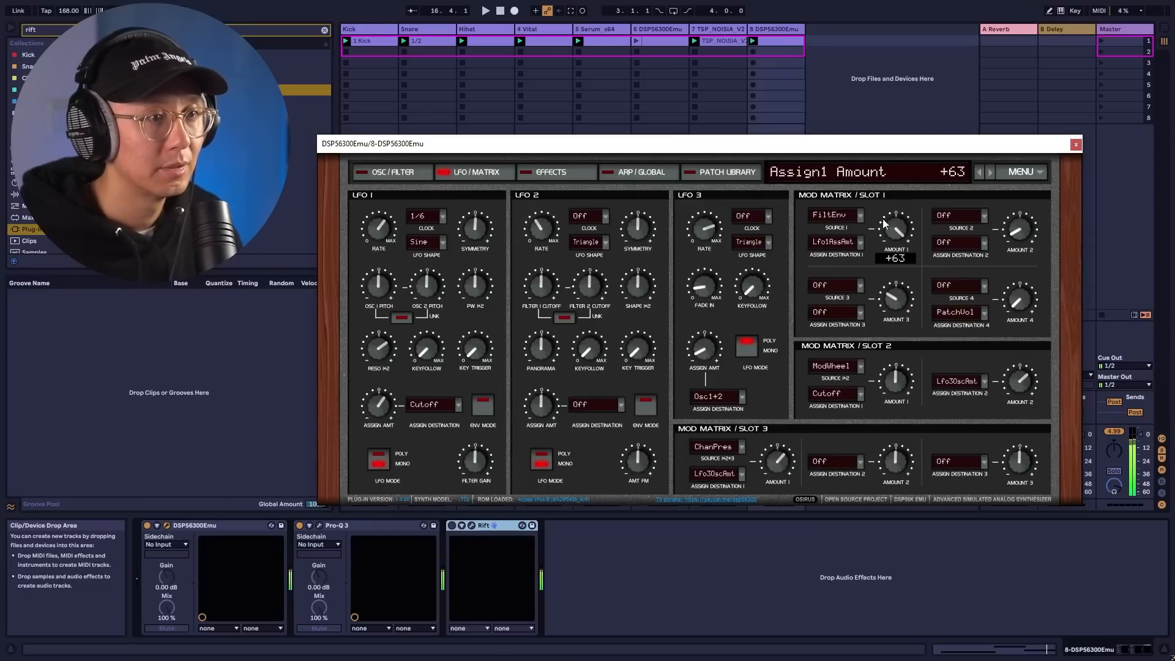
Step: Set the filter envelope attack to 127 and compare it with the LFO and matrix settings
left_click(393, 174)
left_click_drag(799, 416, 806, 372)
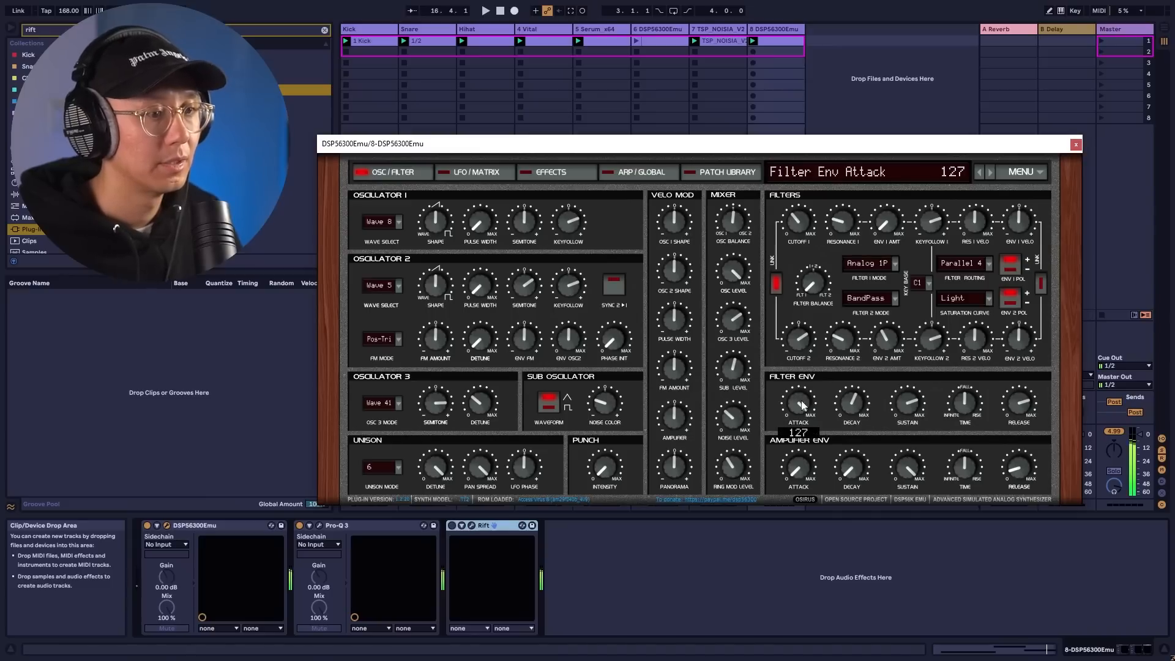
left_click(462, 175)
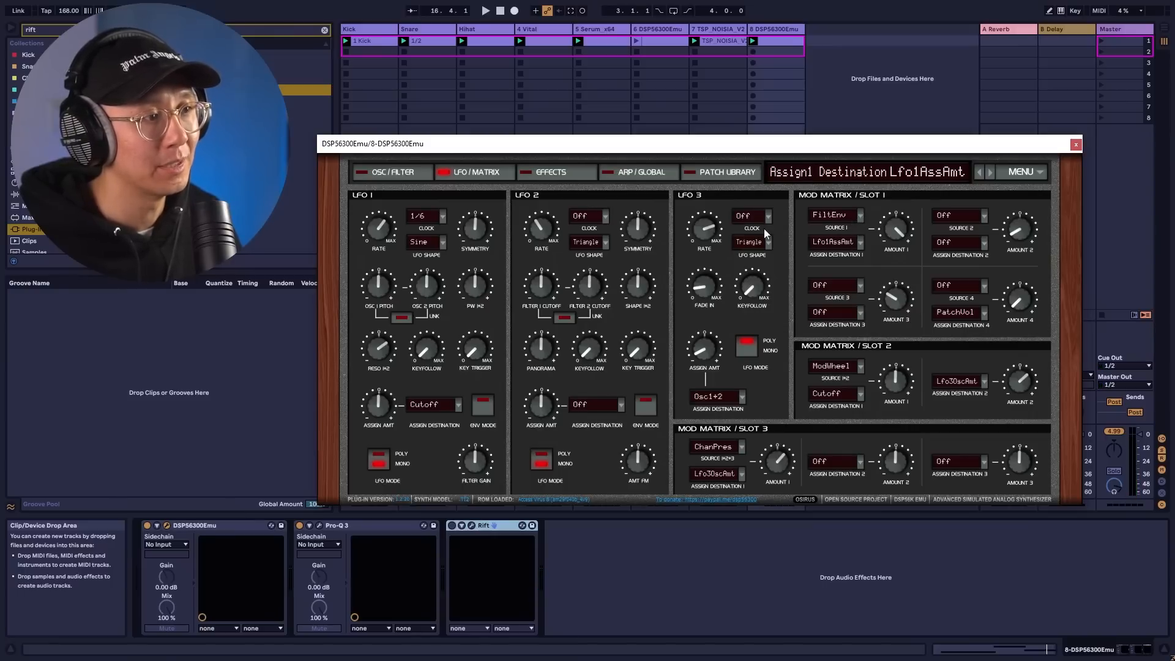
left_click(392, 173)
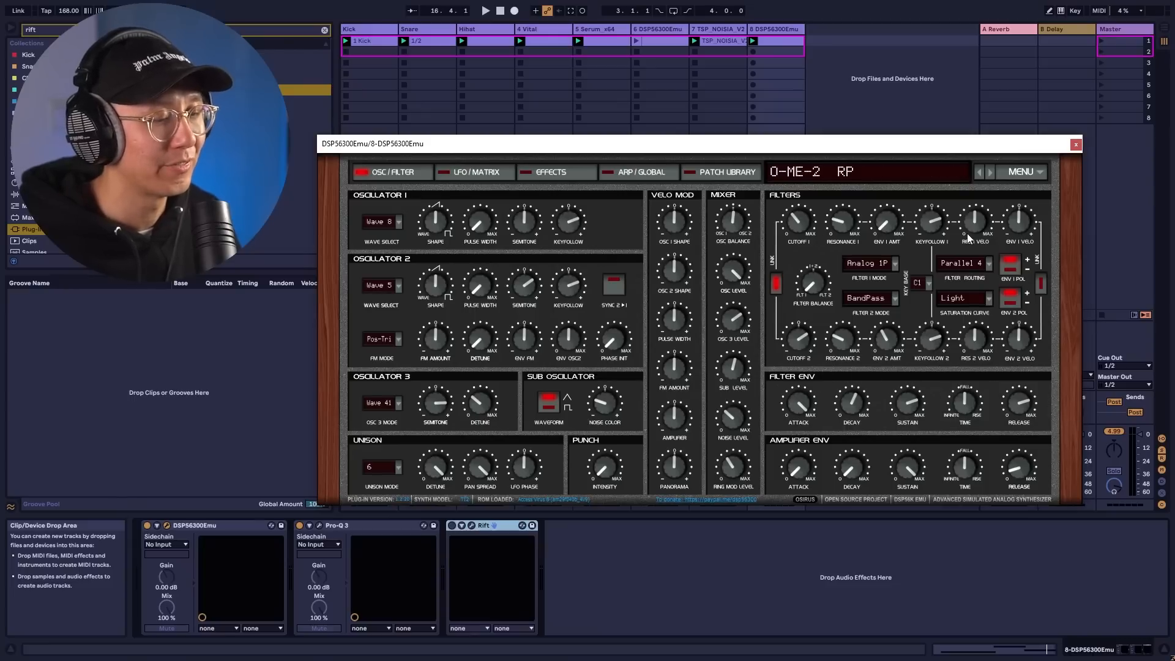
left_click(490, 173)
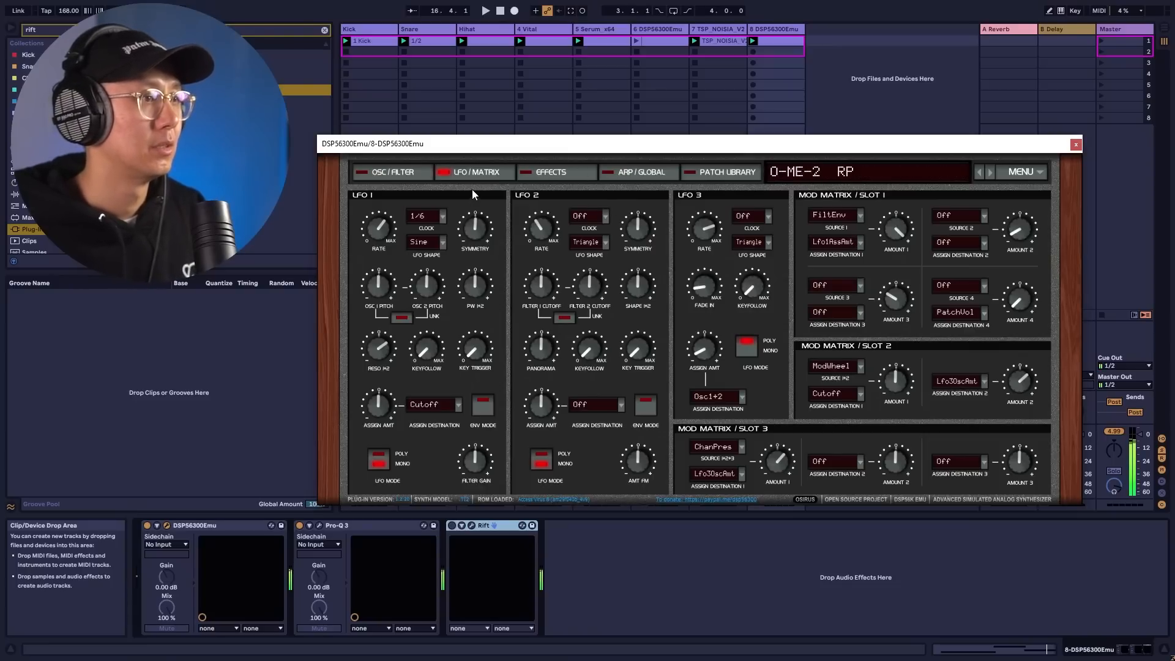
Step: Play the clip to audition the modulated bass patch alongside its filter envelope settings, and stop playback
key("space")
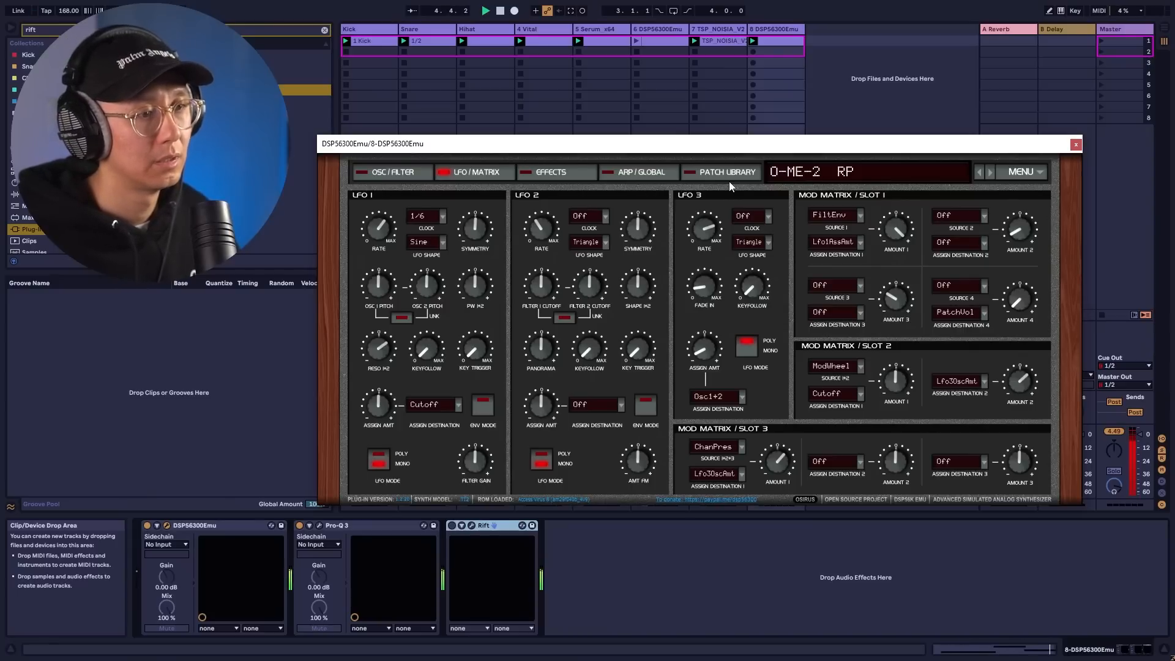
left_click(410, 177)
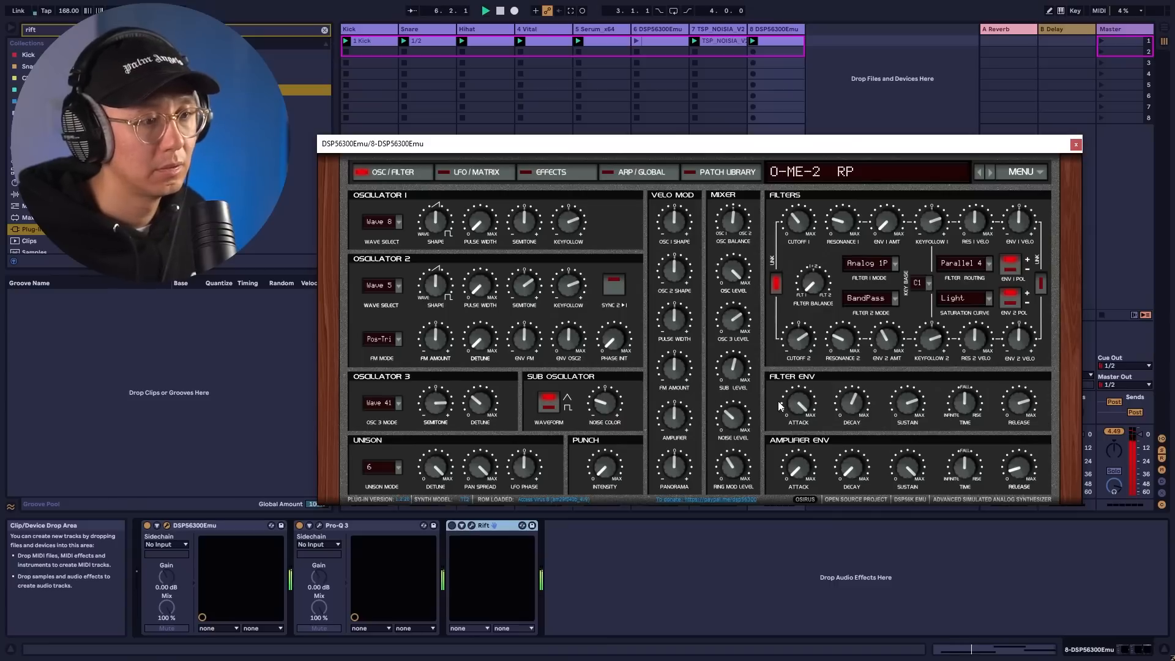
mouse_move(797, 399)
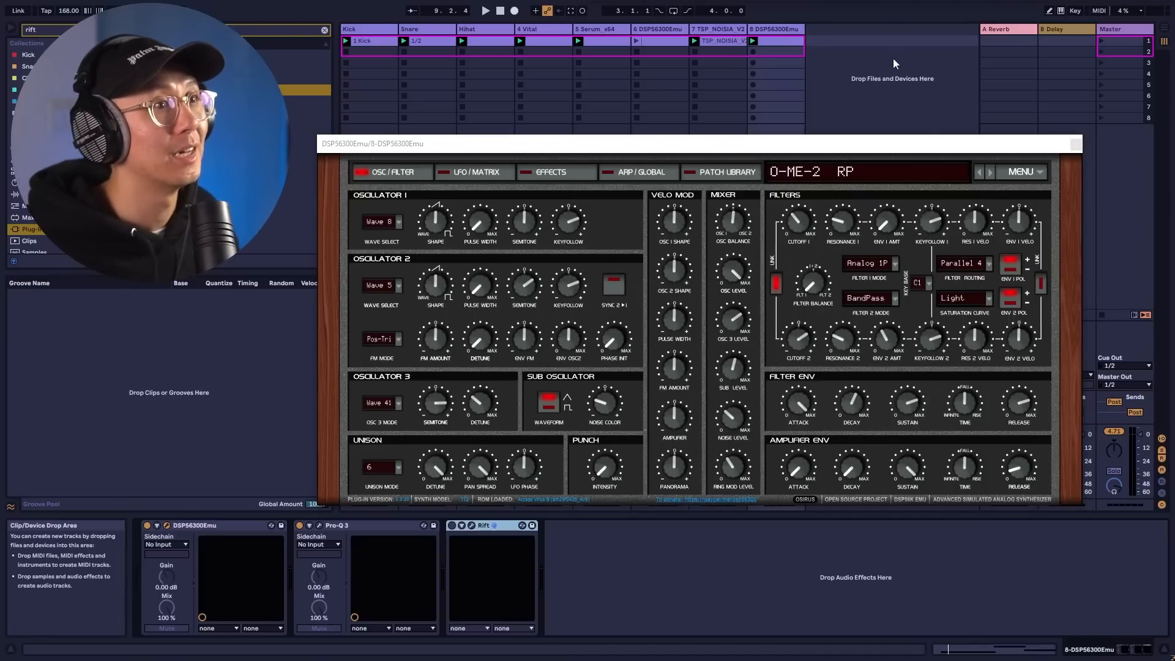
key("space")
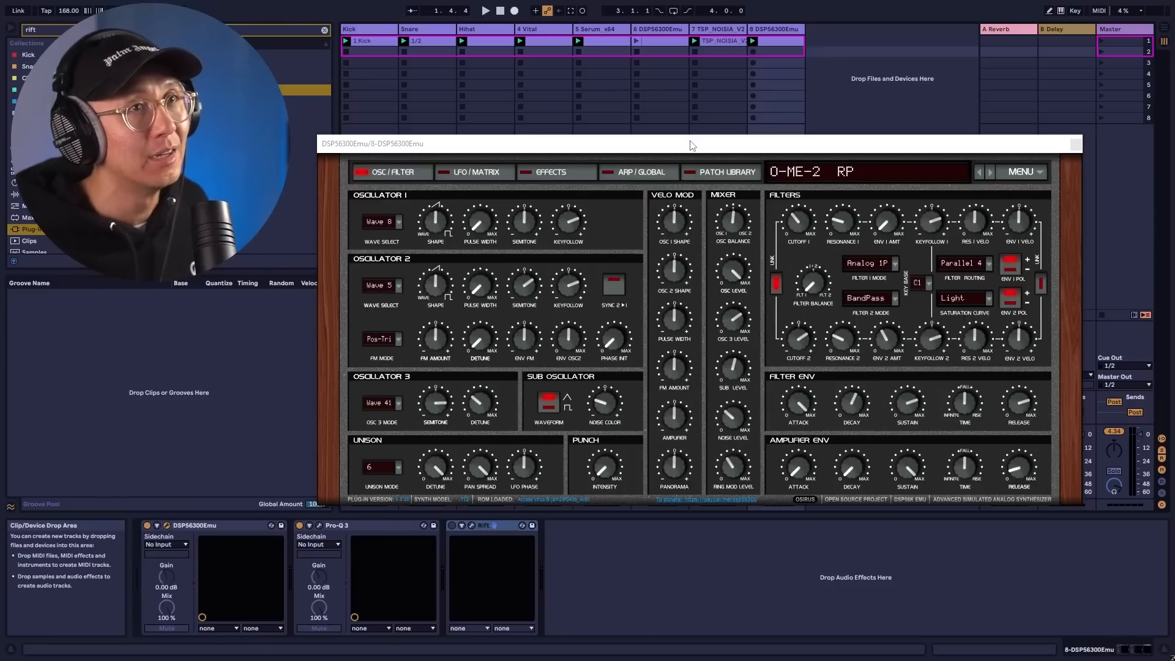
Step: Switch to the Gearspace thread in Opera and snap its window to the right half of the screen beside Live
key("alt+Tab")
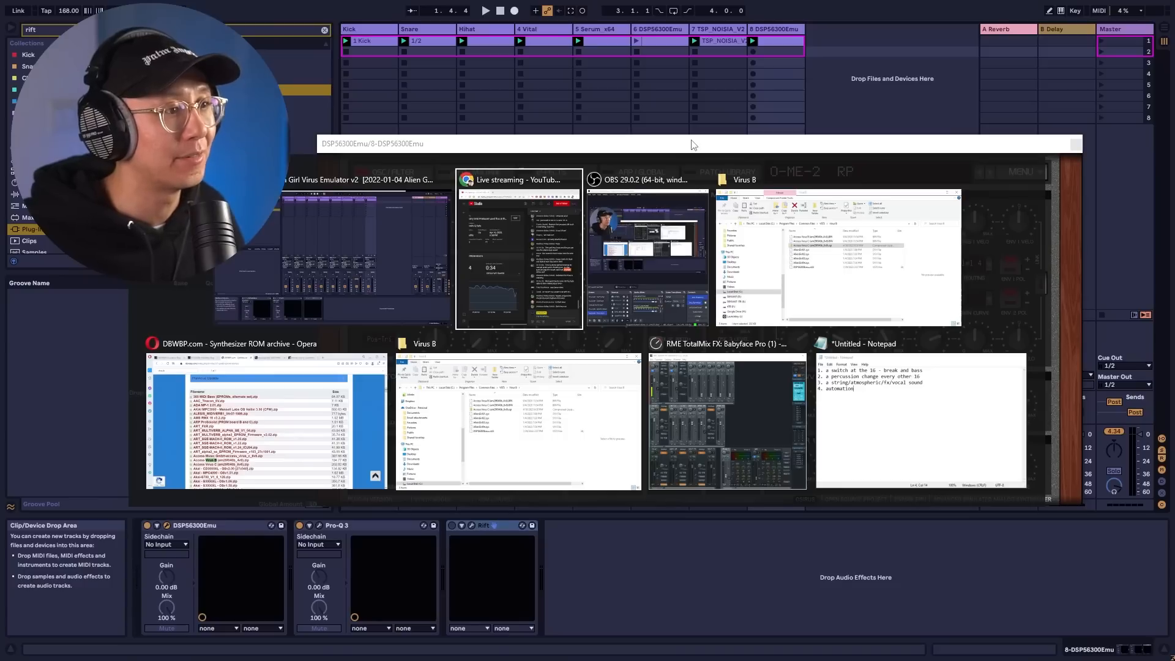
key("alt+Tab")
key("alt+Tab")
key("alt+Tab")
key("alt+Tab")
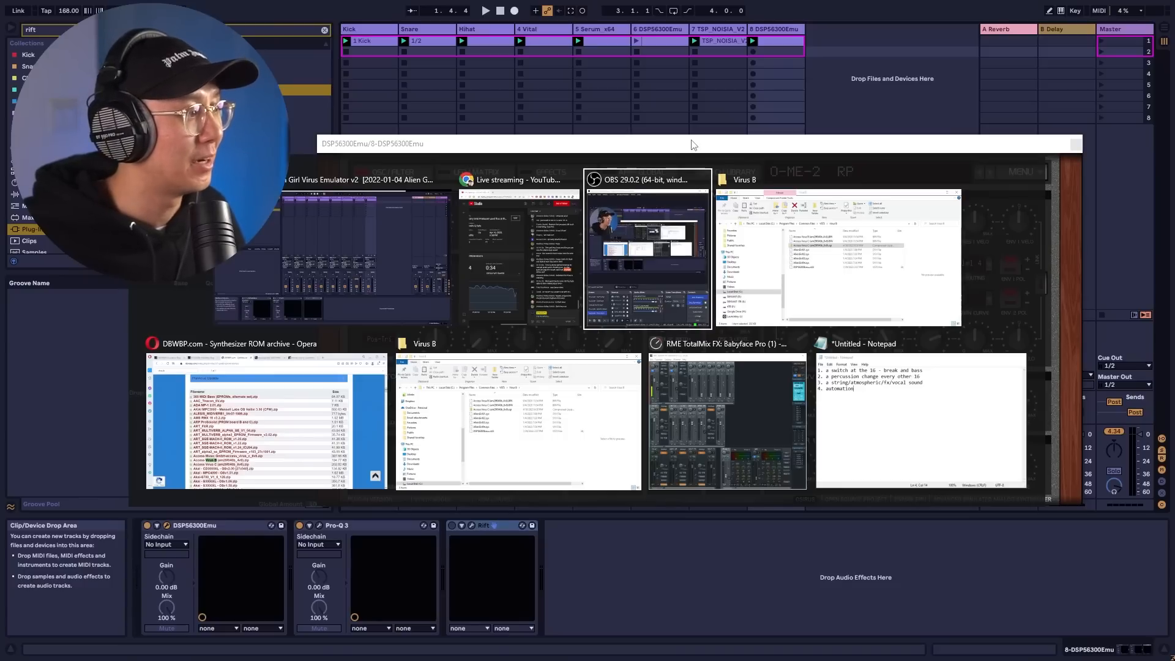
key("alt+shift+Tab")
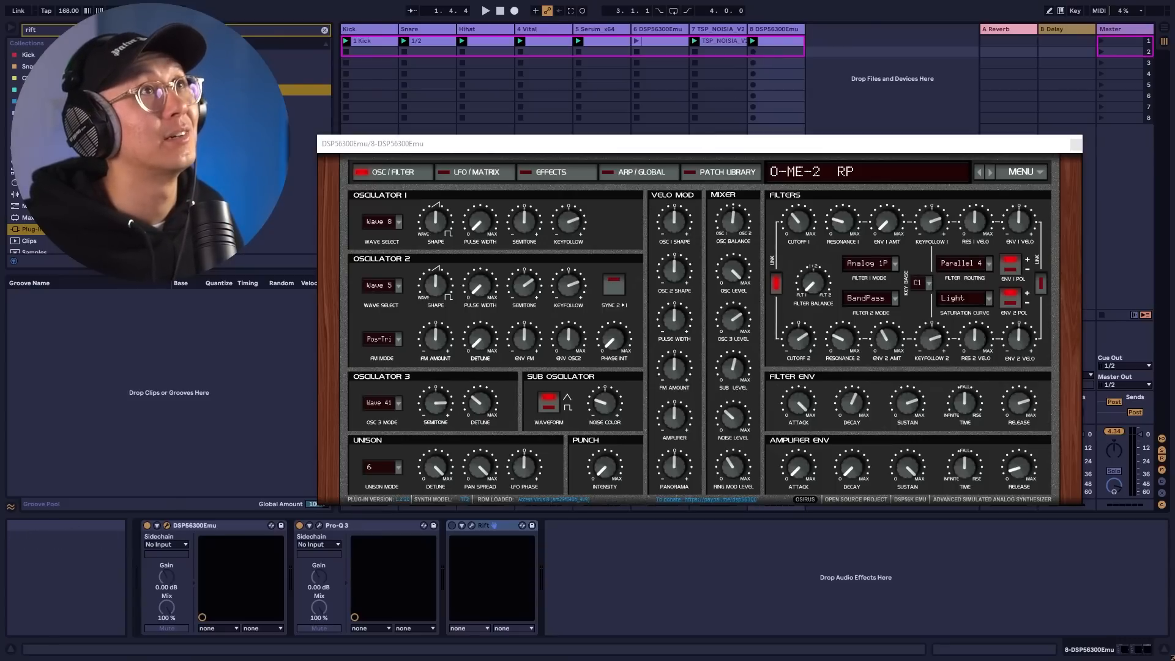
left_click_drag(773, 0, 803, 97)
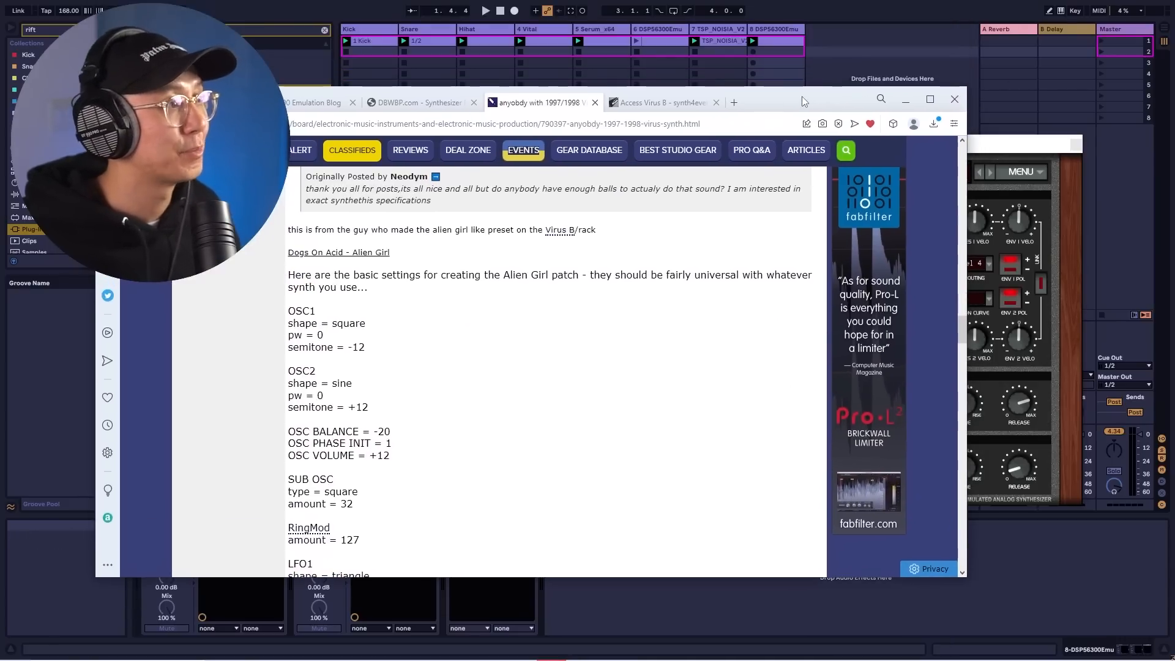
key("super+Right")
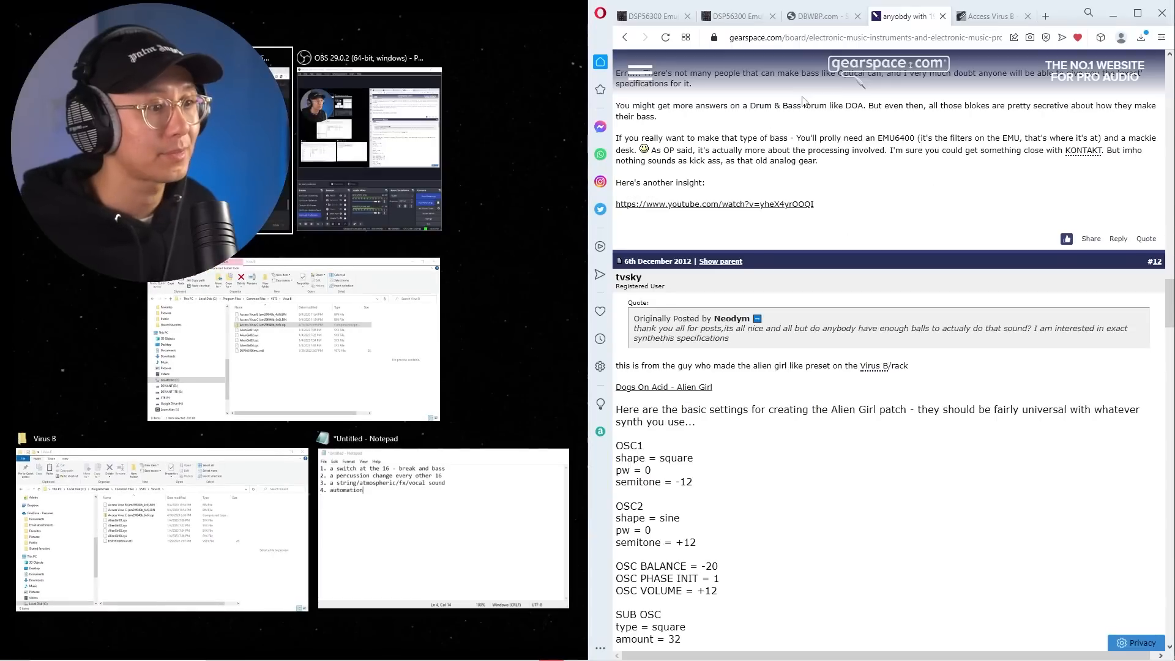
left_click(868, 564)
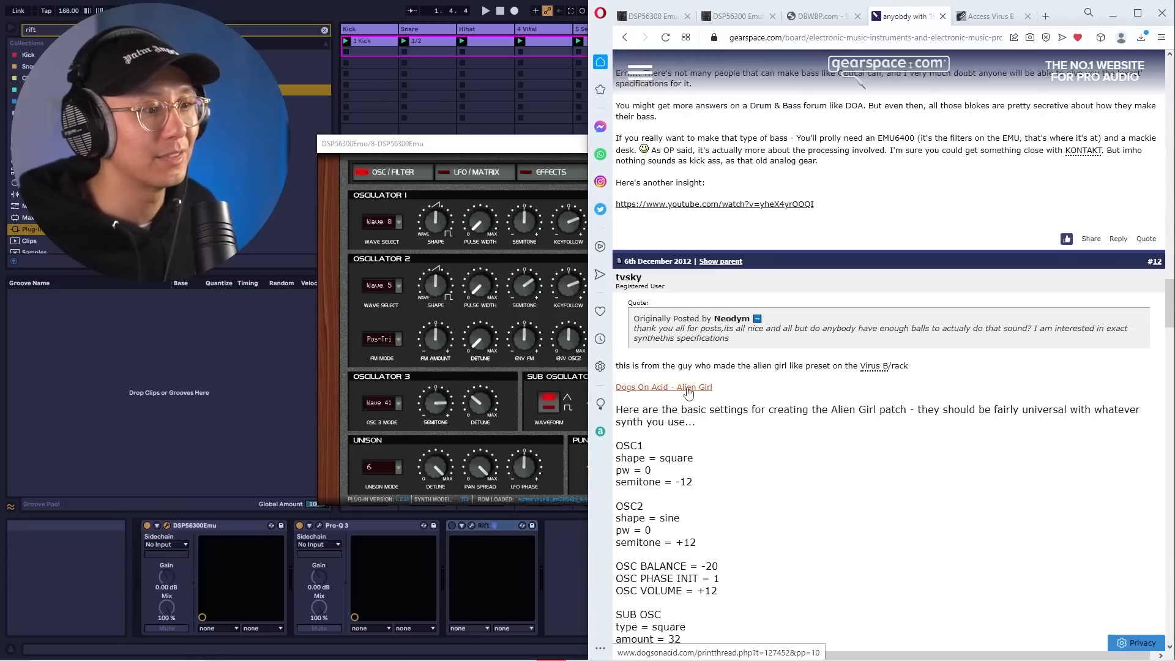
Step: Try the thread's "Dogs On Acid - Alien Girl" link, return to the thread and review the listed patch settings
left_click(687, 389)
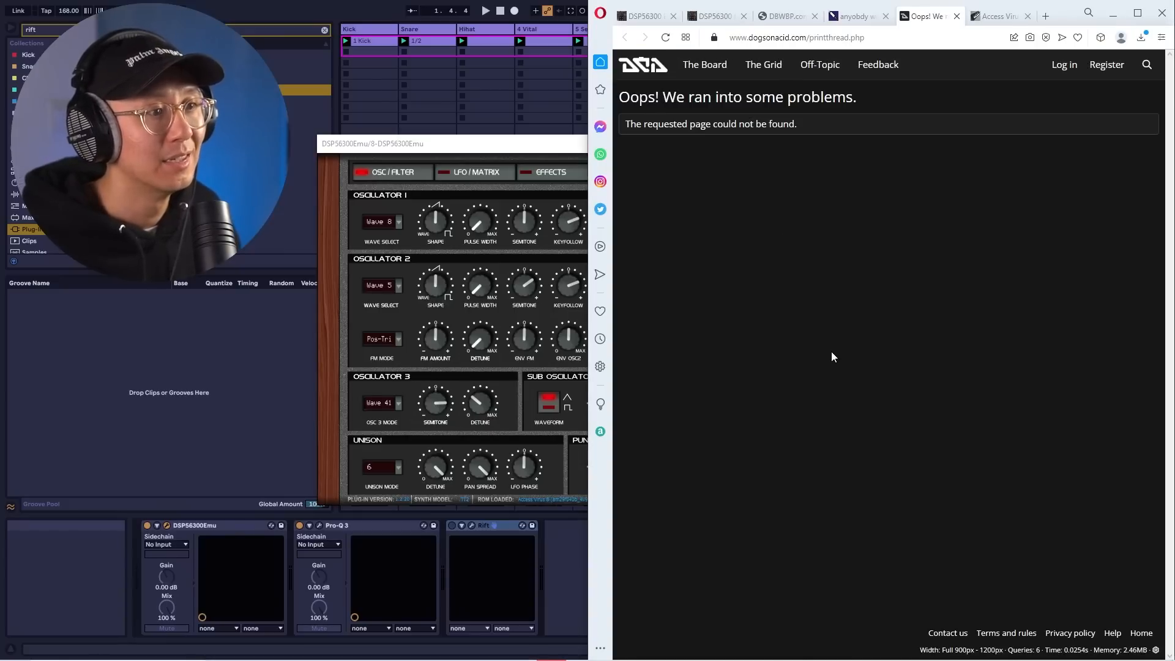
left_click(857, 22)
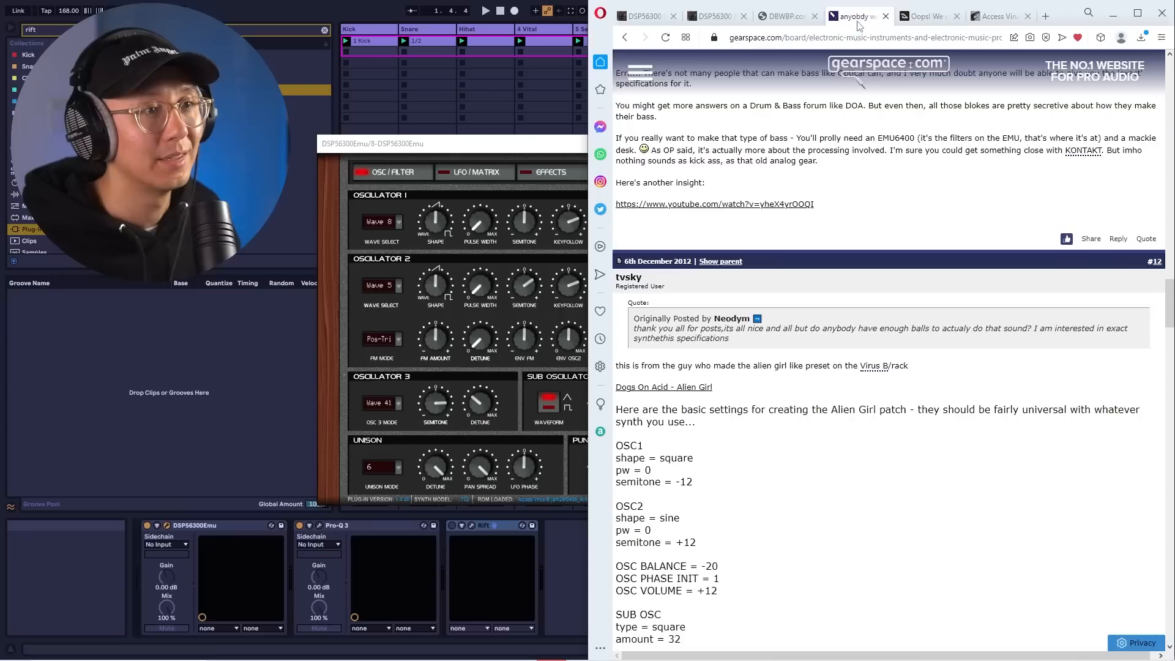
scroll(815, 369, "down", 4)
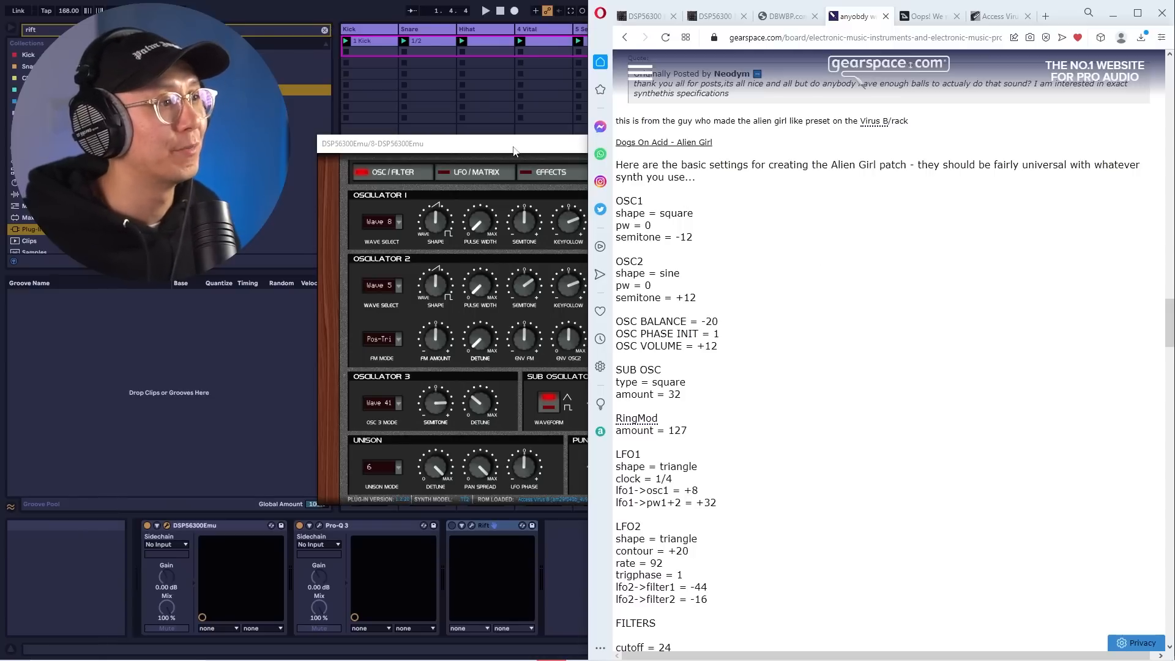
Step: Take Live out of full screen, restore its window on the left half of the screen and reposition the synth window
left_click_drag(514, 151, 226, 193)
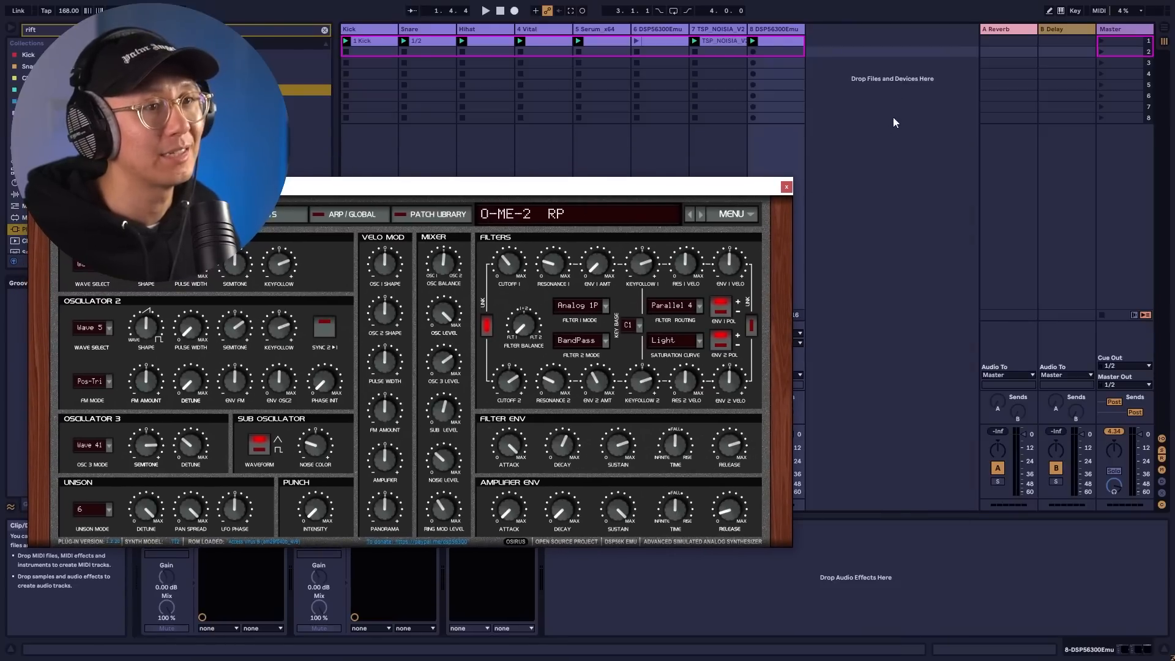
key("F11")
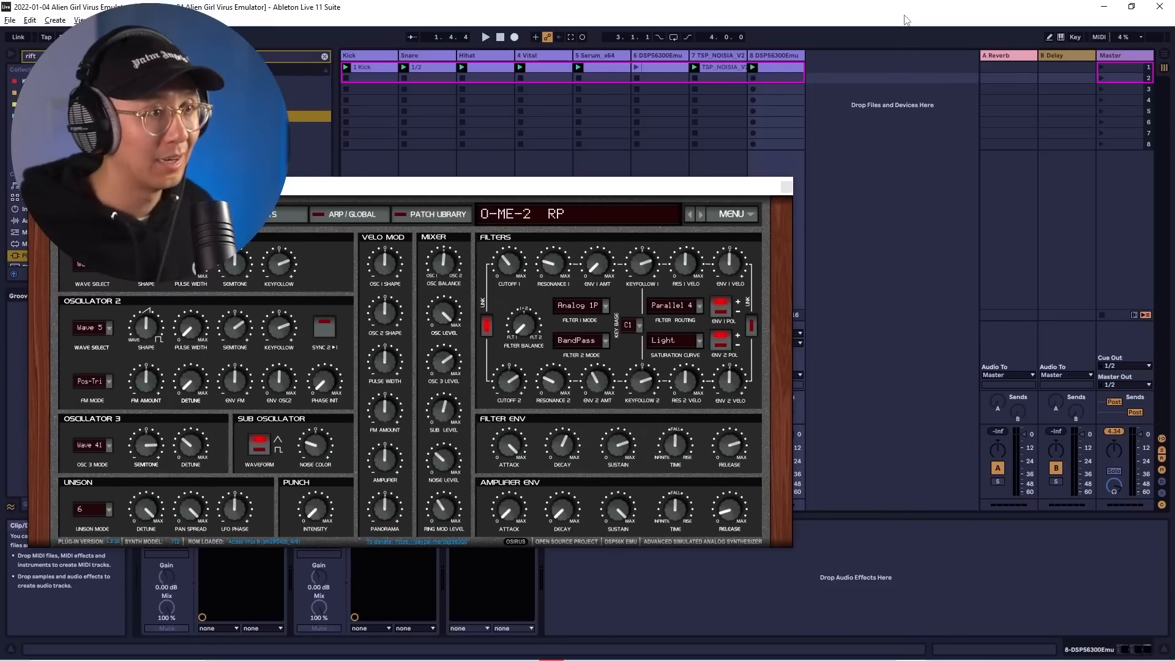
left_click(1132, 6)
left_click_drag(946, 131, 586, 143)
left_click(627, 192)
left_click_drag(627, 193, 650, 255)
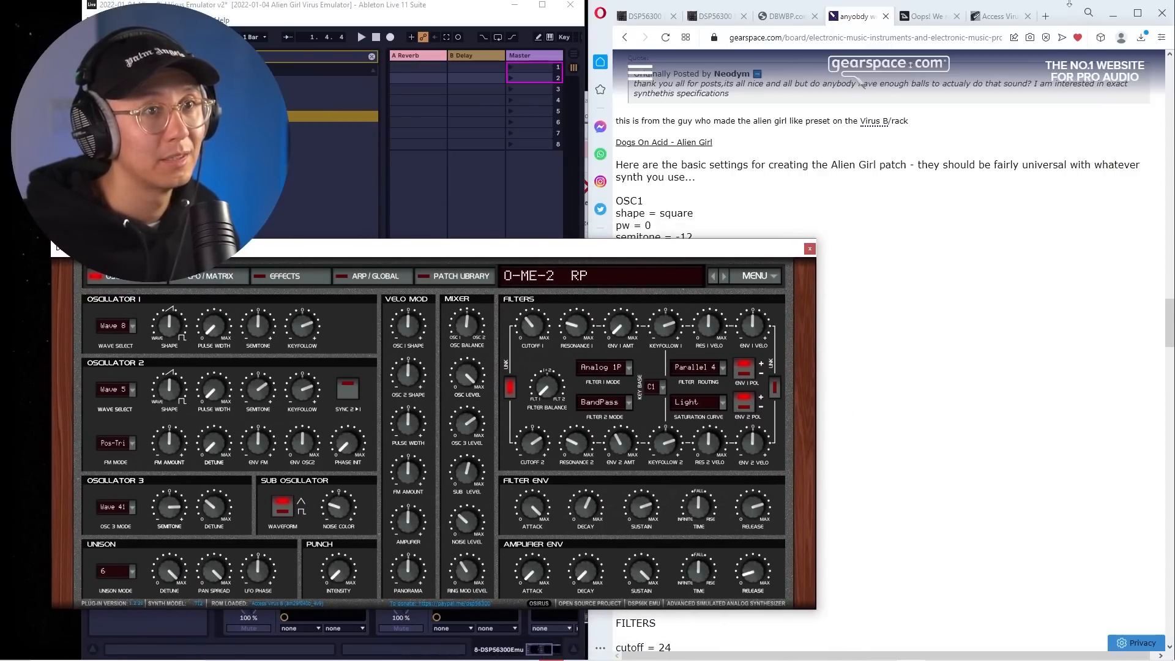
Step: Move the browser aside, minimise TotalMix FX and close the Virus B folder window behind it
left_click_drag(1071, 7, 1087, 241)
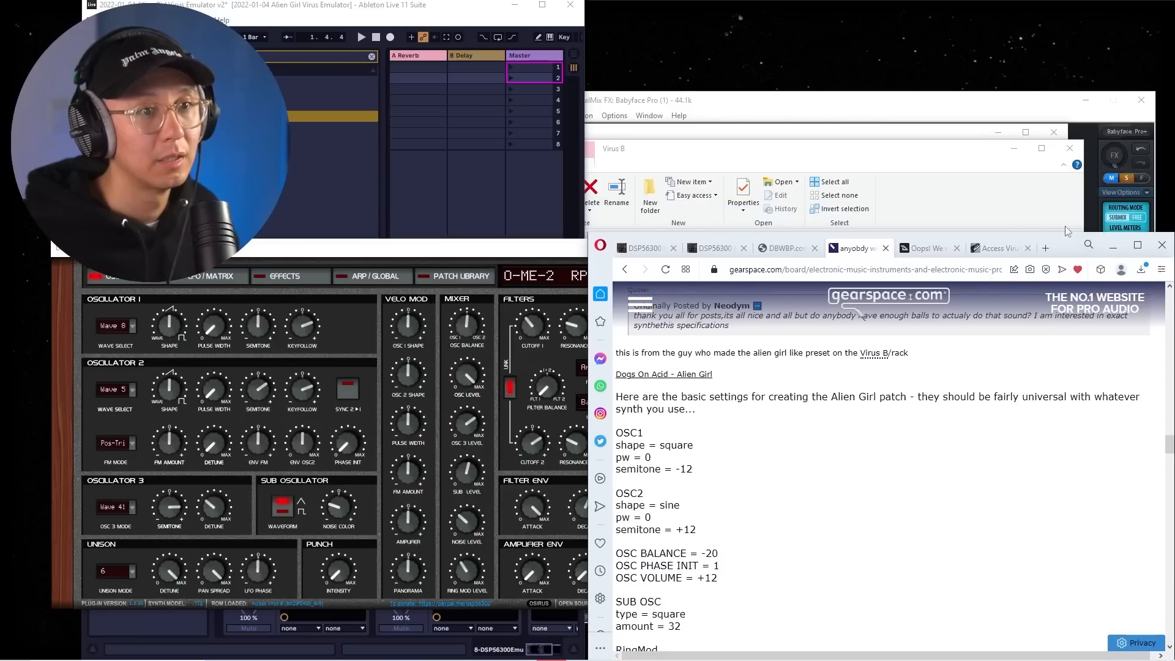
left_click(1086, 100)
left_click(1069, 146)
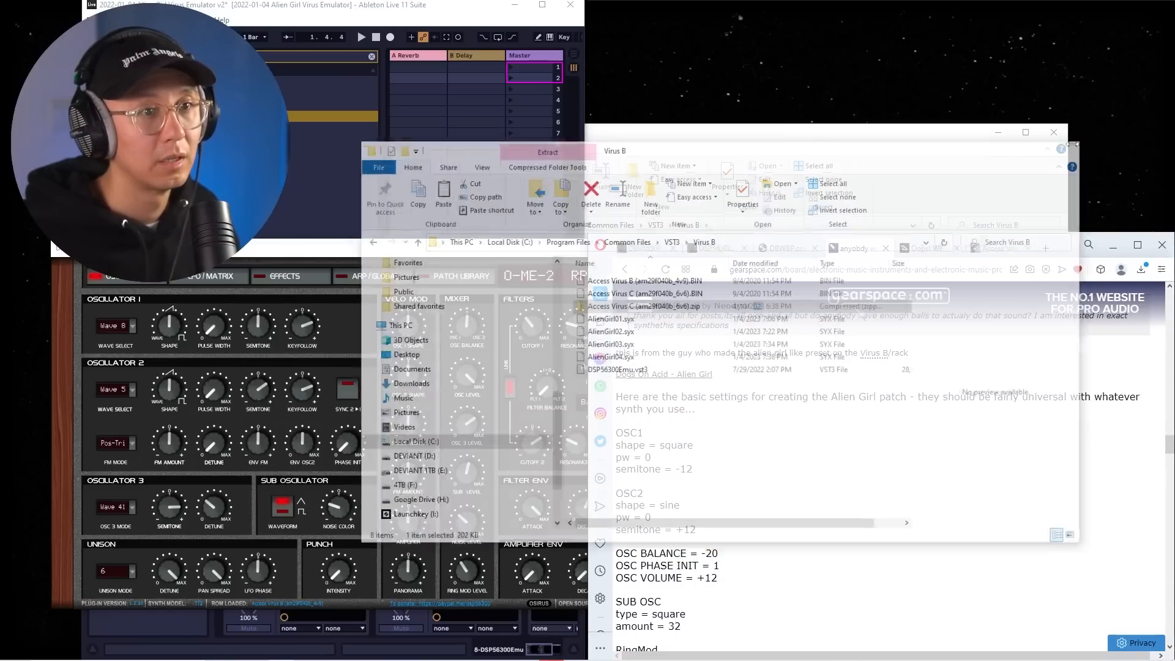
Step: Shrink the browser into the upper-right area with the OSC1 settings in view, and widen Live's window to the left screen edge
left_click_drag(1072, 242, 1069, 10)
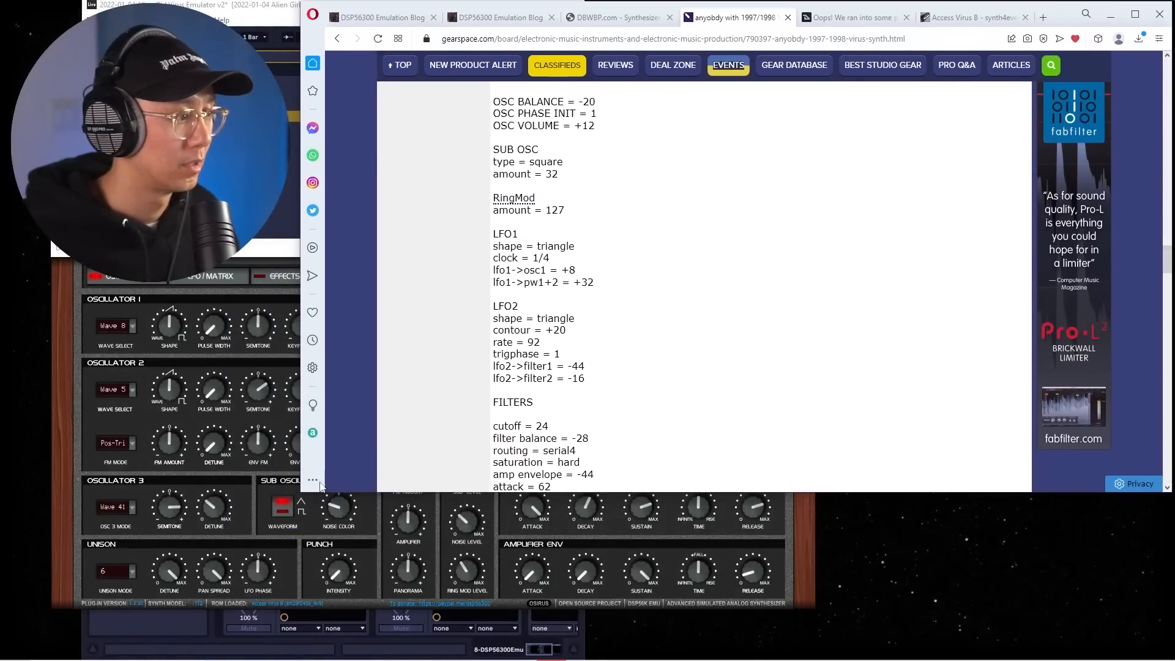
left_click_drag(302, 492, 591, 364)
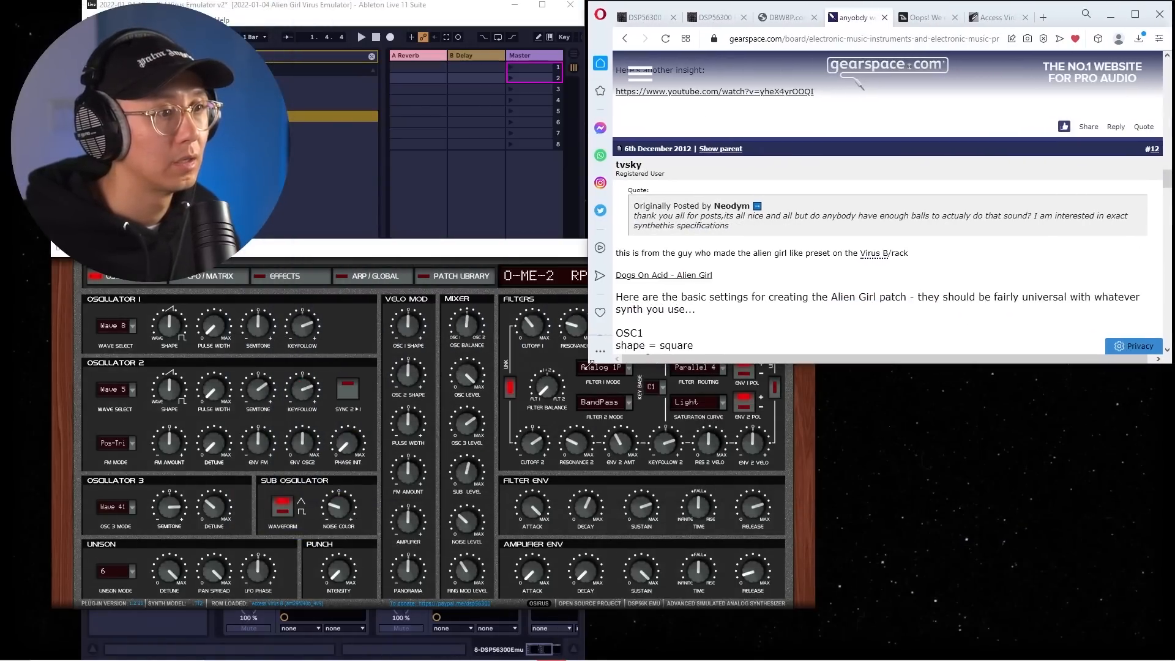
scroll(715, 265, "down", 2)
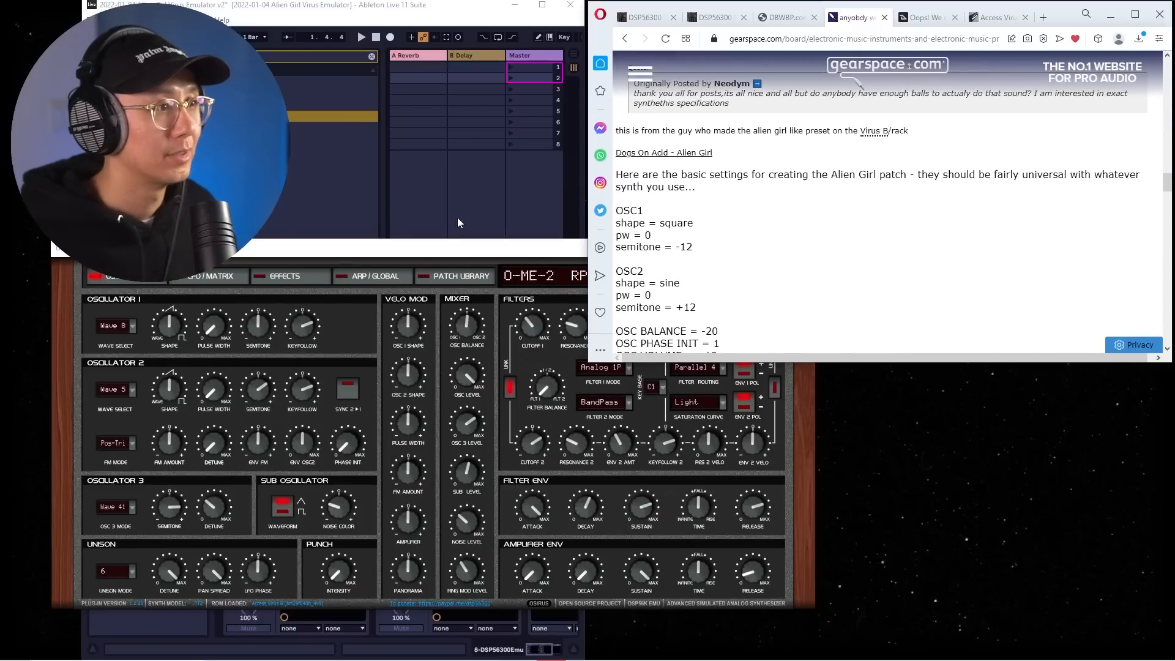
left_click(456, 6)
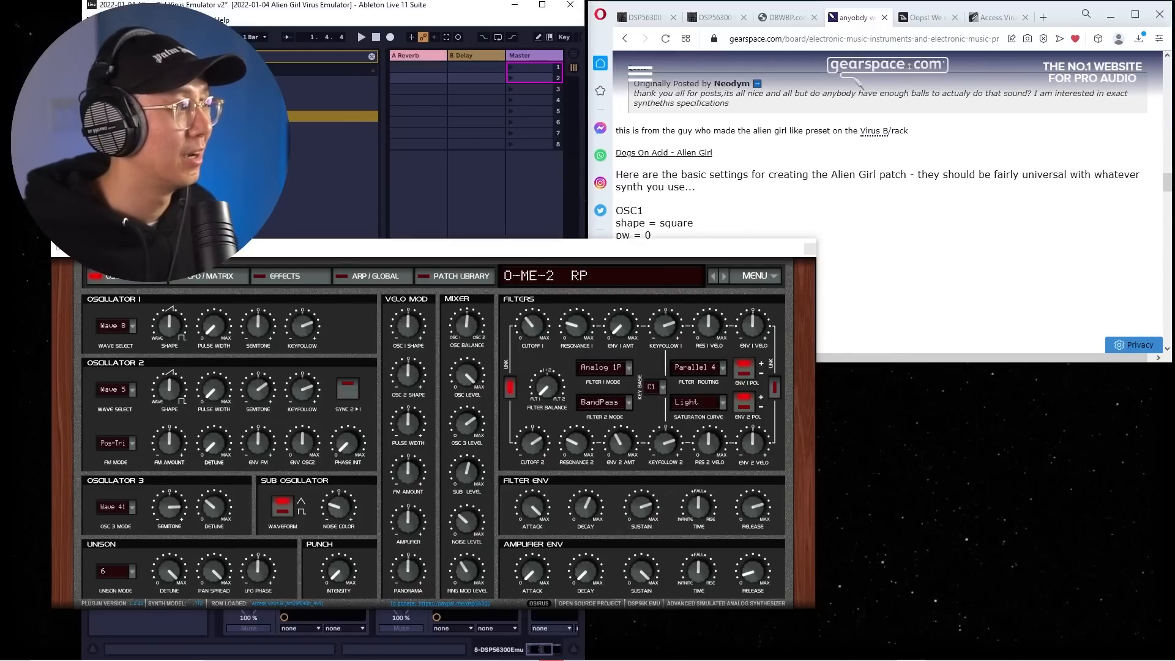
left_click_drag(81, 92, 3, 91)
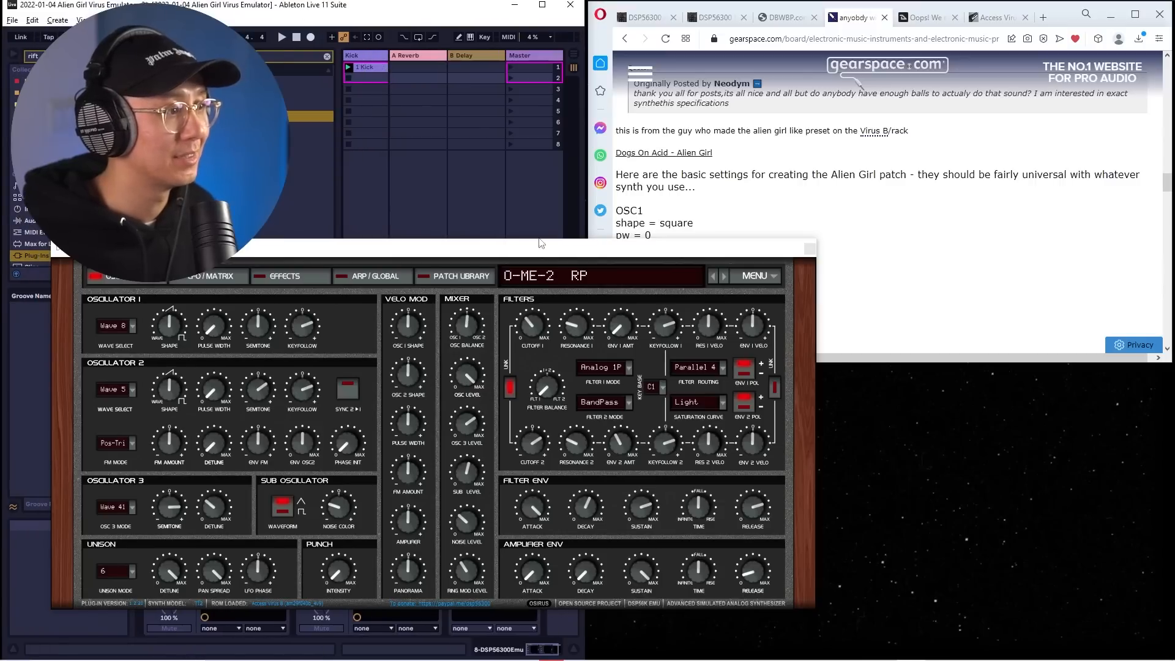
Step: Close the open synth window, bring the last tracks into view and hide the return tracks and sends
left_click_drag(479, 247, 399, 254)
left_click(729, 258)
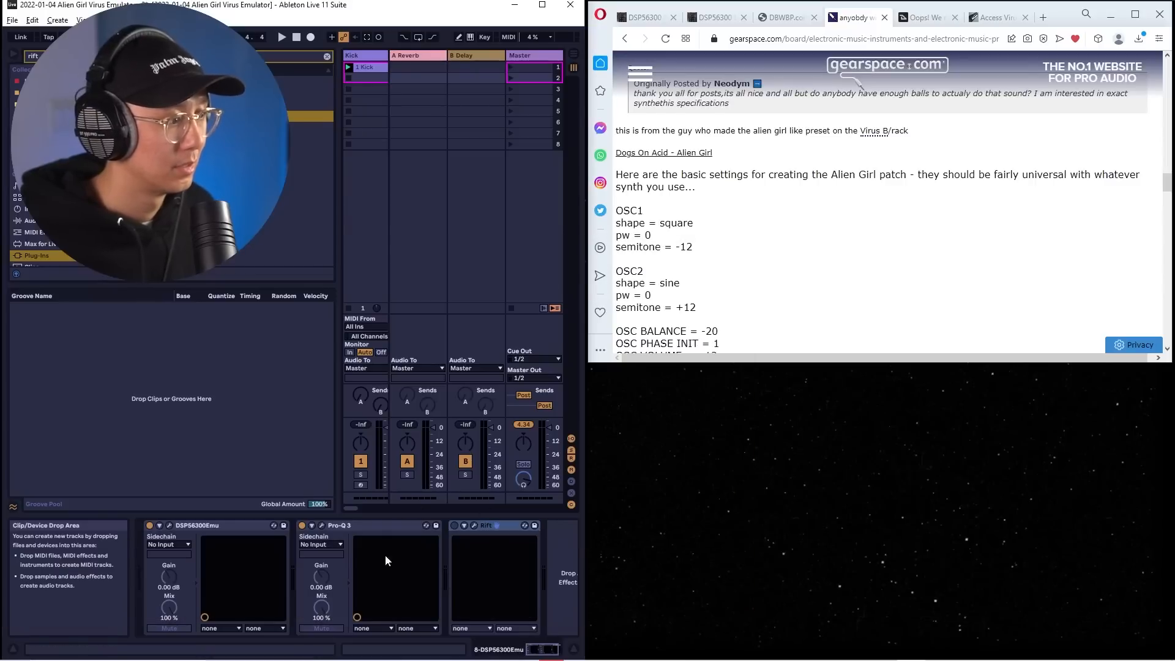
left_click_drag(355, 509, 399, 507)
left_click(571, 458)
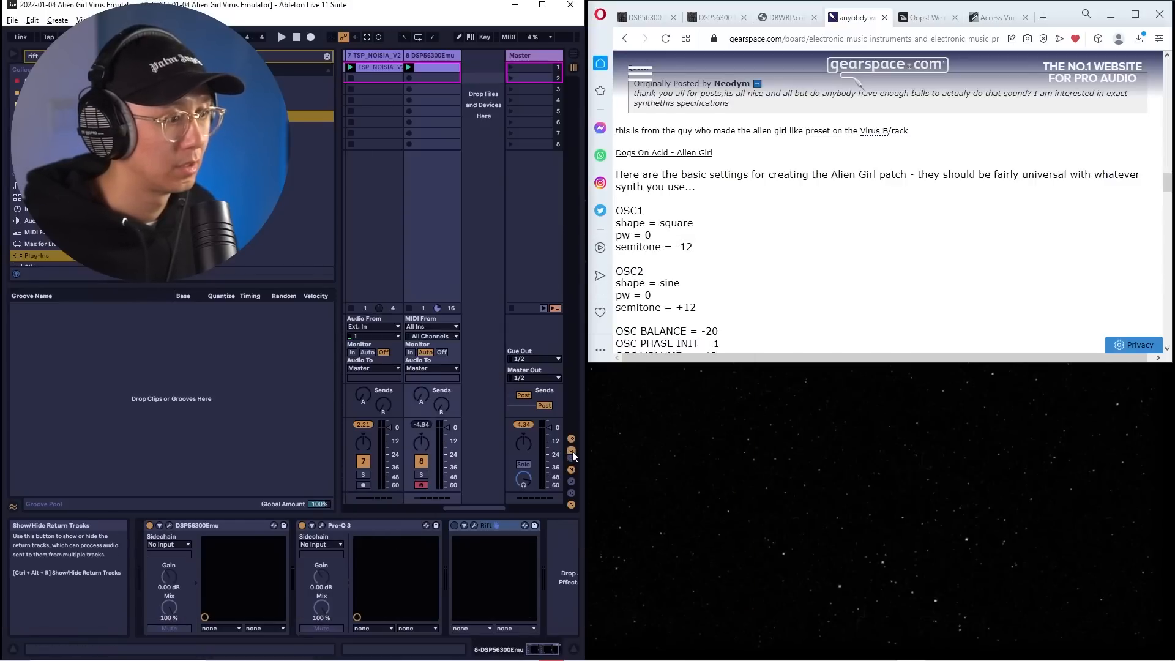
left_click(571, 451)
Step: Search the browser for "ds" and load the DSP56300Emu plug-in onto a new track after the existing ones
key("ctrl+f")
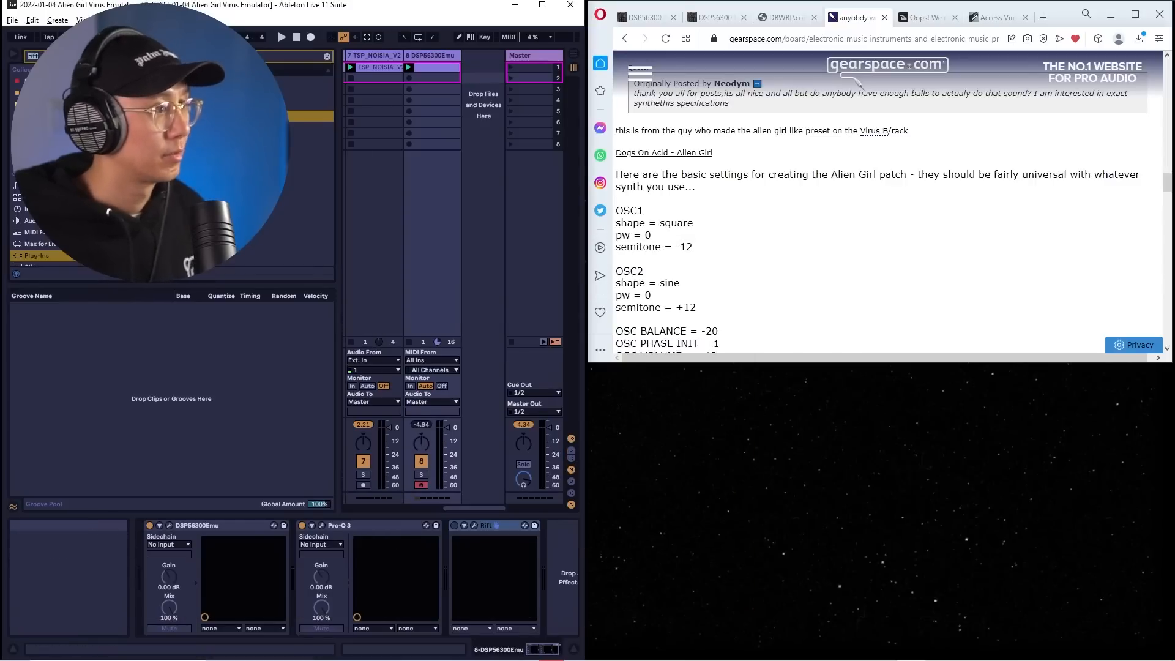
type("ds0p")
key("BackSpace")
key("BackSpace")
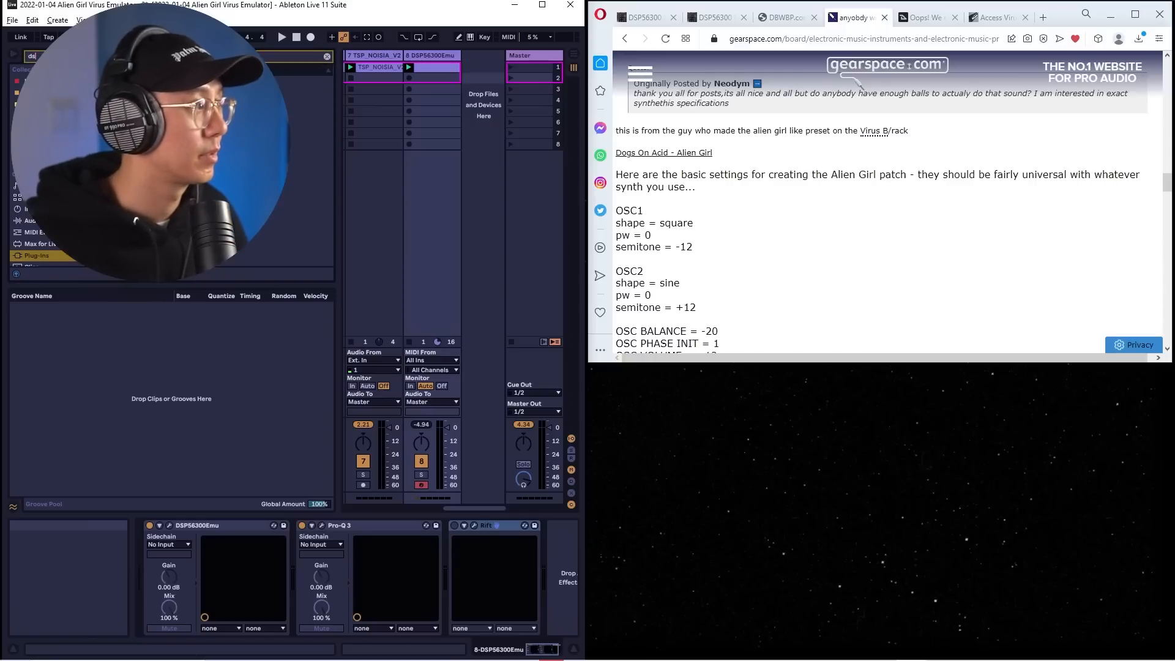
left_click_drag(309, 105, 486, 85)
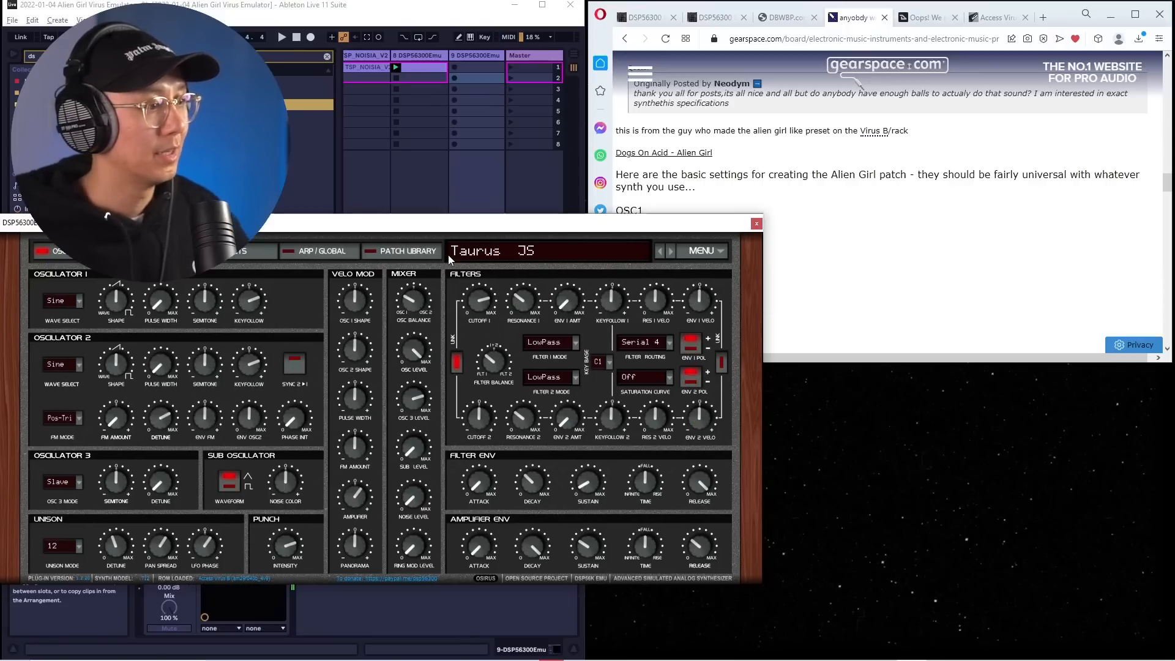
Step: Move the new synth window below the forum post so the Alien Girl patch settings stay readable
left_click(720, 253)
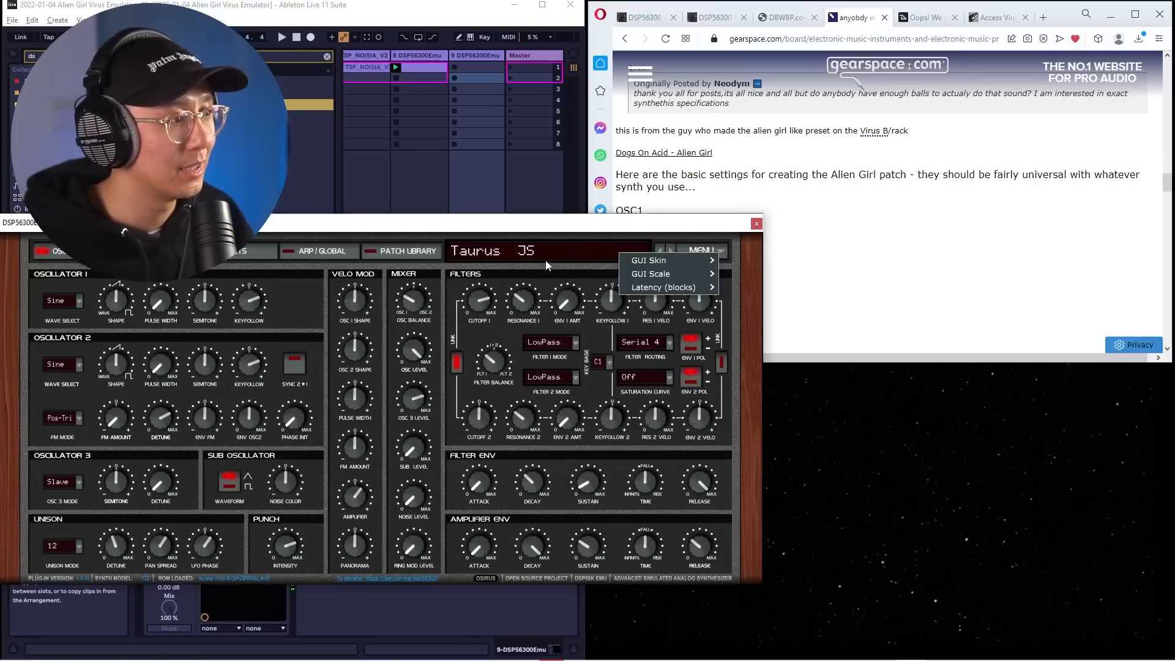
mouse_move(392, 222)
left_mouse_down()
mouse_move(422, 215)
mouse_move(401, 218)
left_mouse_up()
left_click_drag(182, 225, 582, 307)
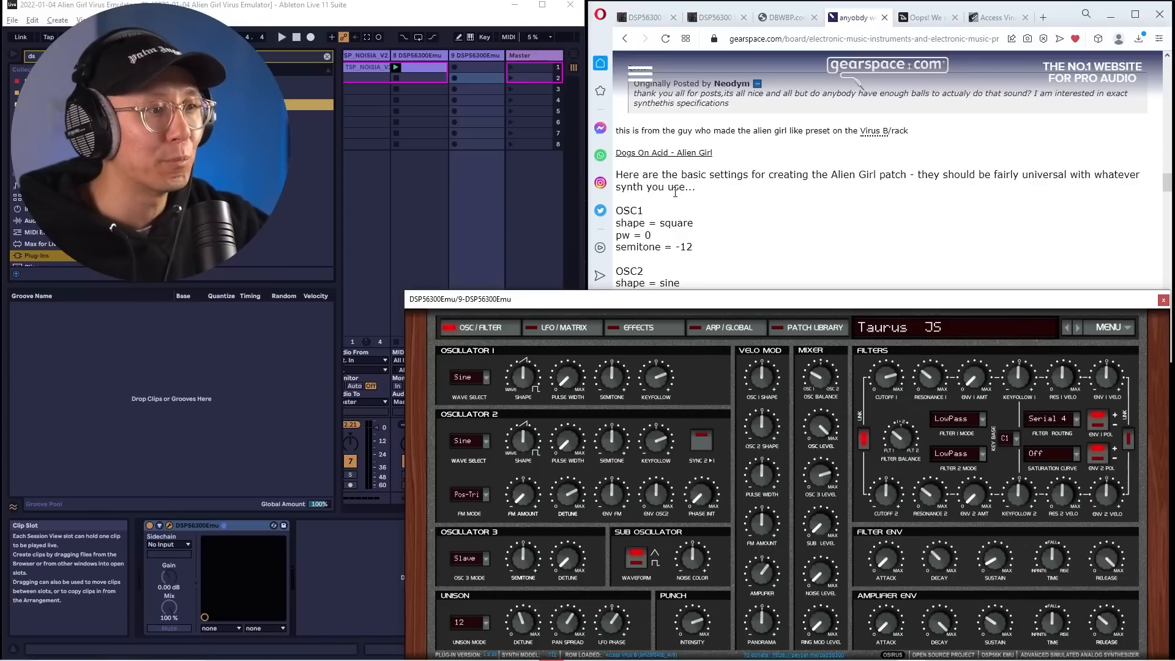
left_click(737, 202)
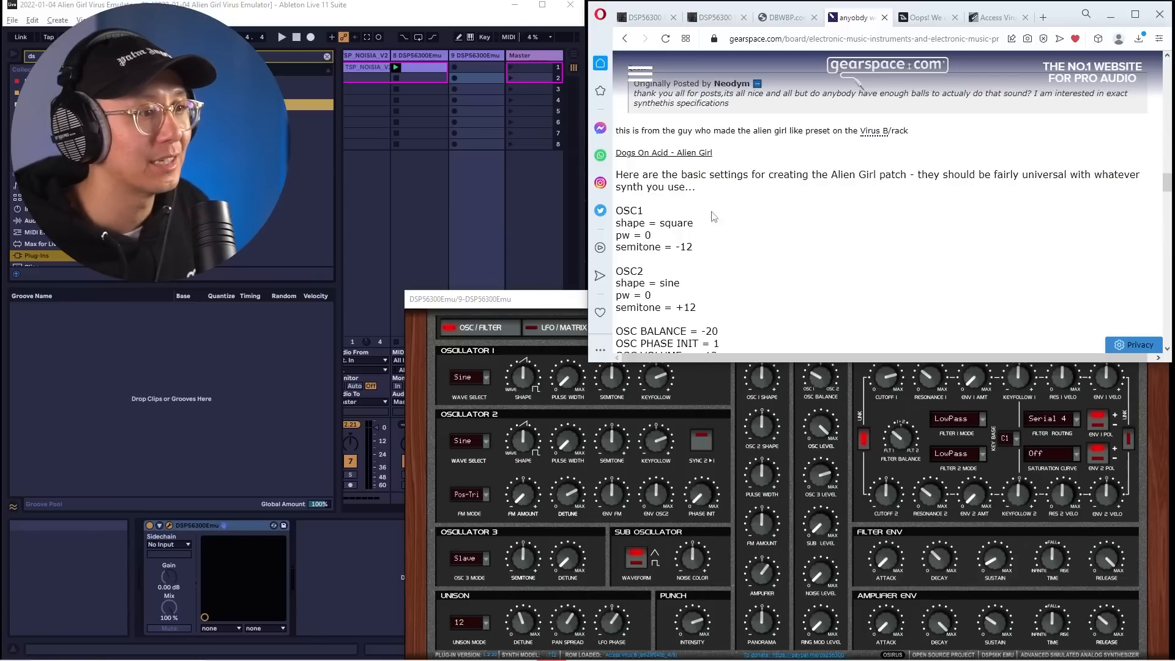
left_click(502, 314)
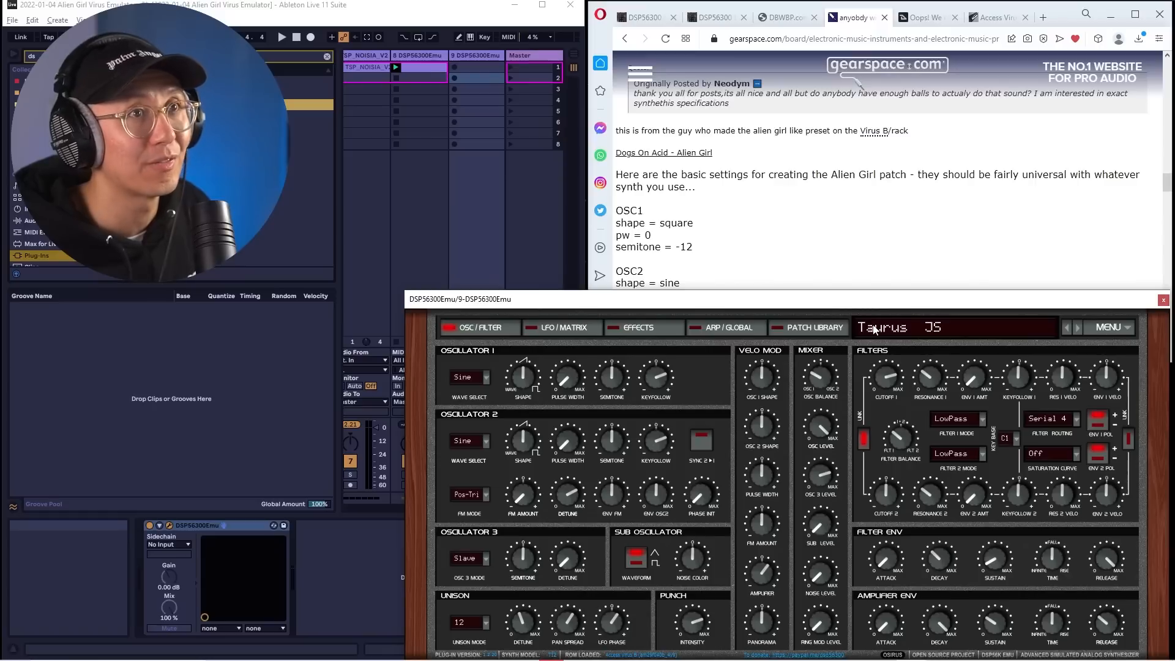
Step: Show the ROM Bank A patches in the synth's patch library and go to the end of the list
left_click(821, 329)
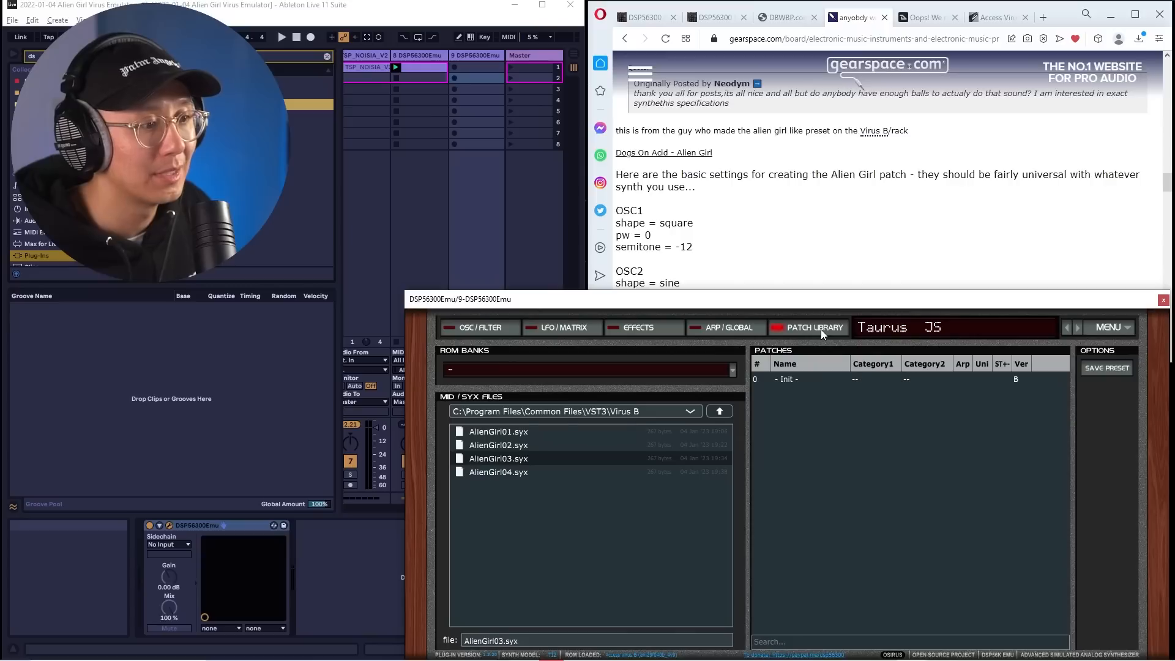
left_click(691, 410)
left_click(692, 410)
left_click(692, 371)
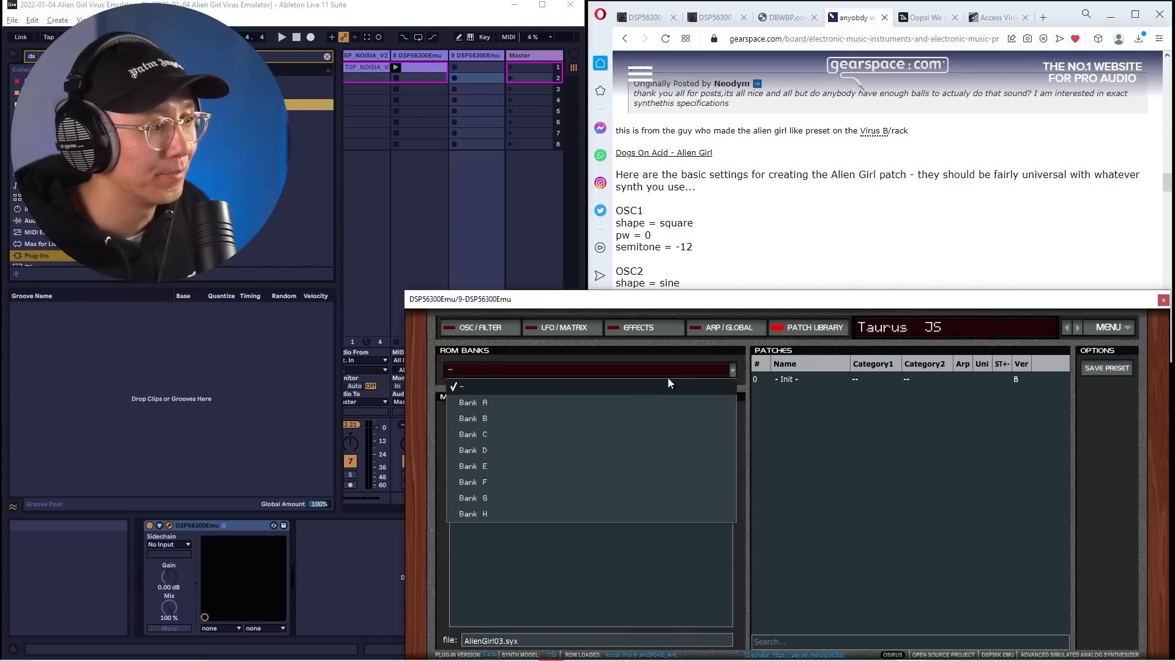
left_click(620, 401)
scroll(926, 484, "down", 20)
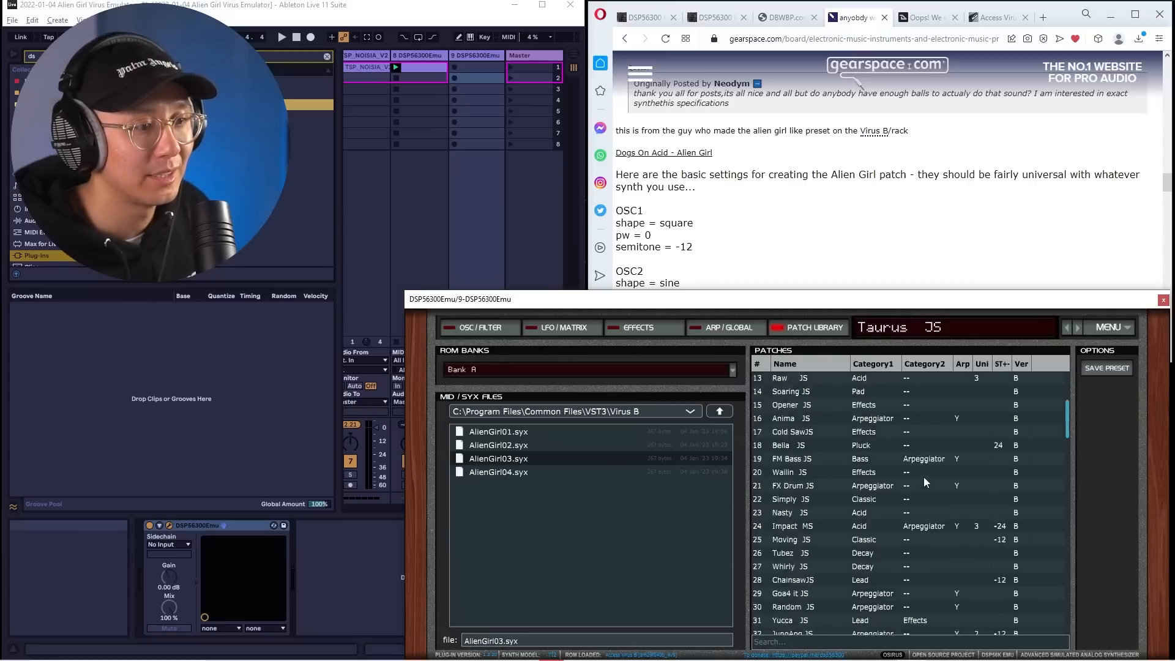
Step: Try the - Init - patch from Bank A and load the - START - patch instead
left_click(794, 616)
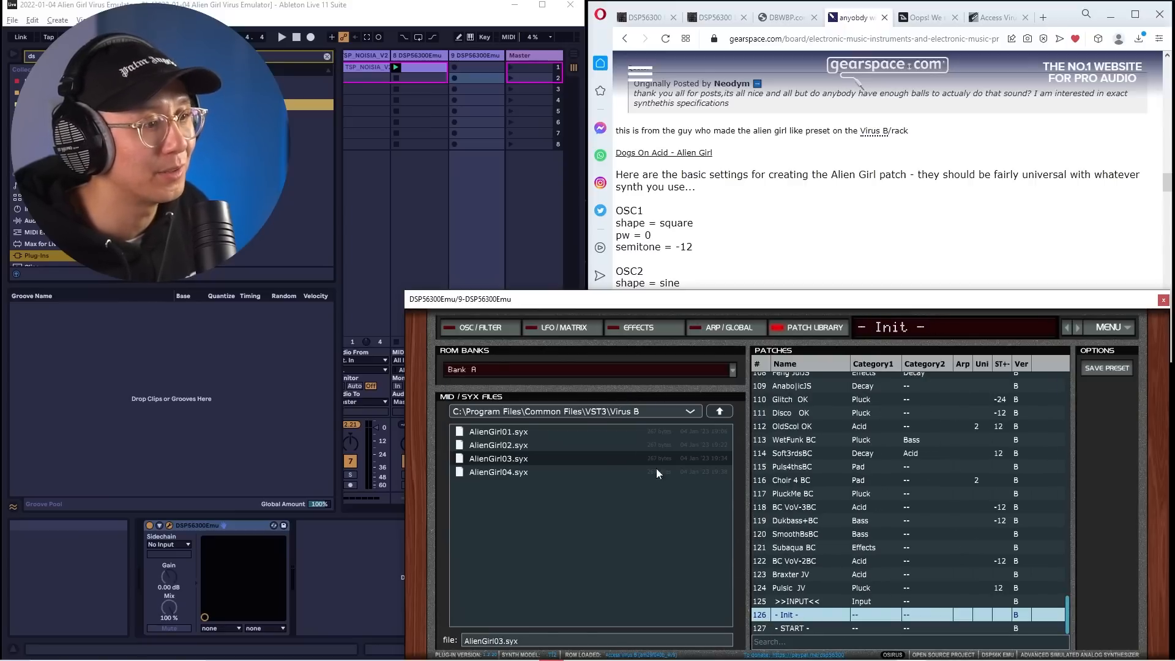
left_click(737, 369)
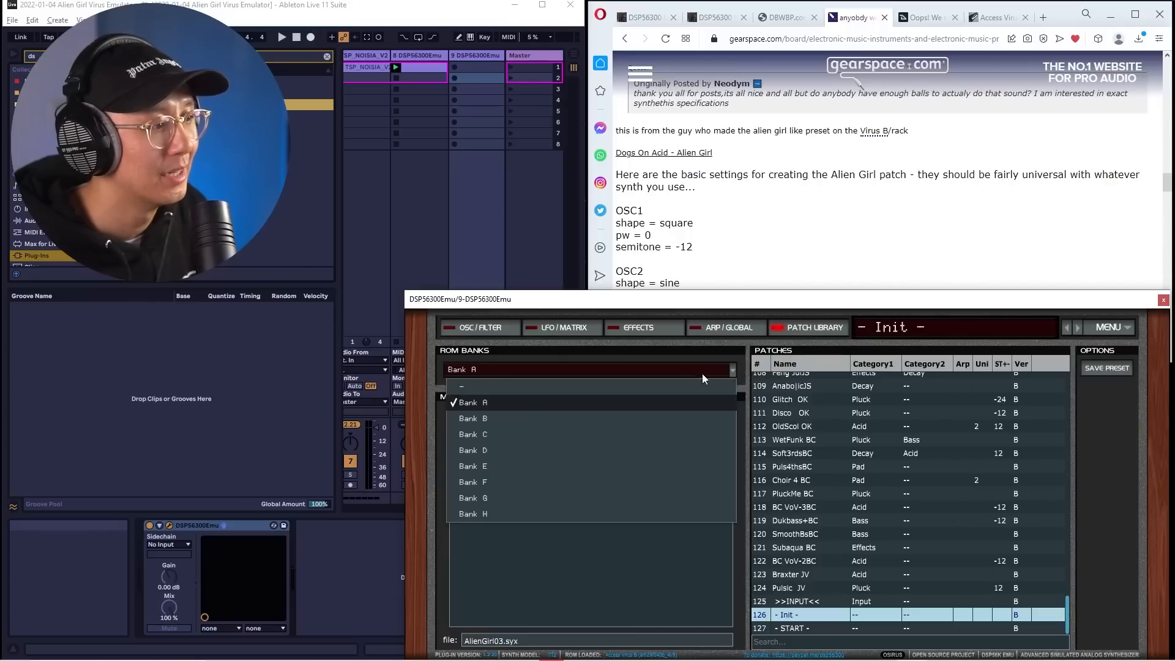
left_click(512, 399)
scroll(846, 461, "up", 5)
scroll(845, 462, "down", 5)
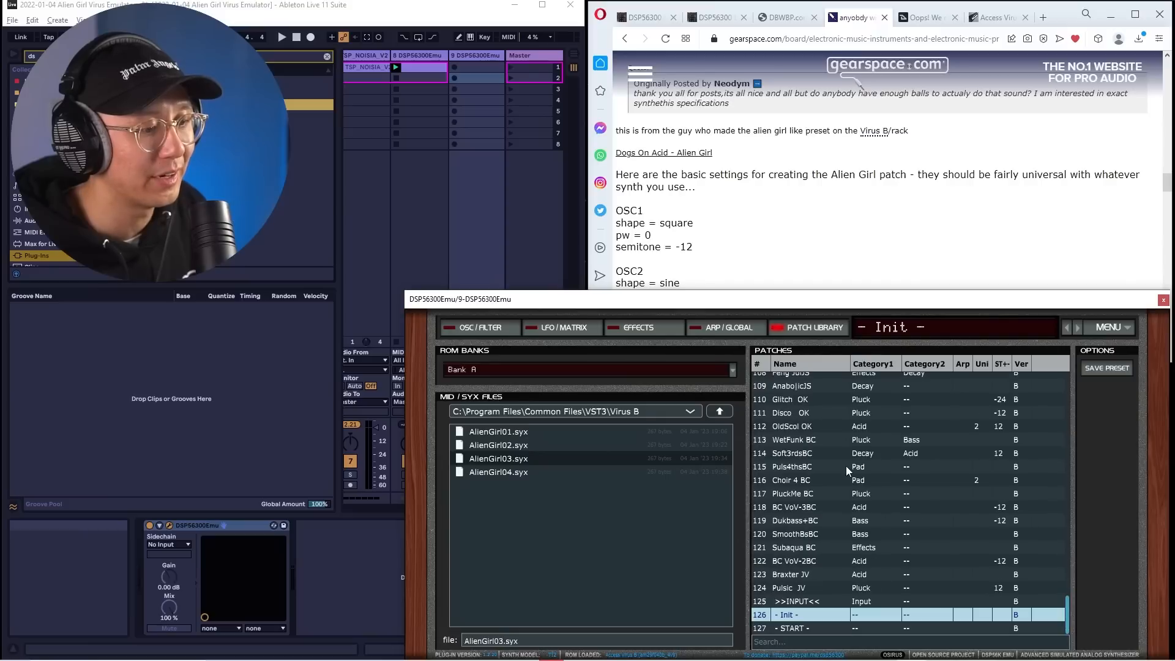
left_click(789, 629)
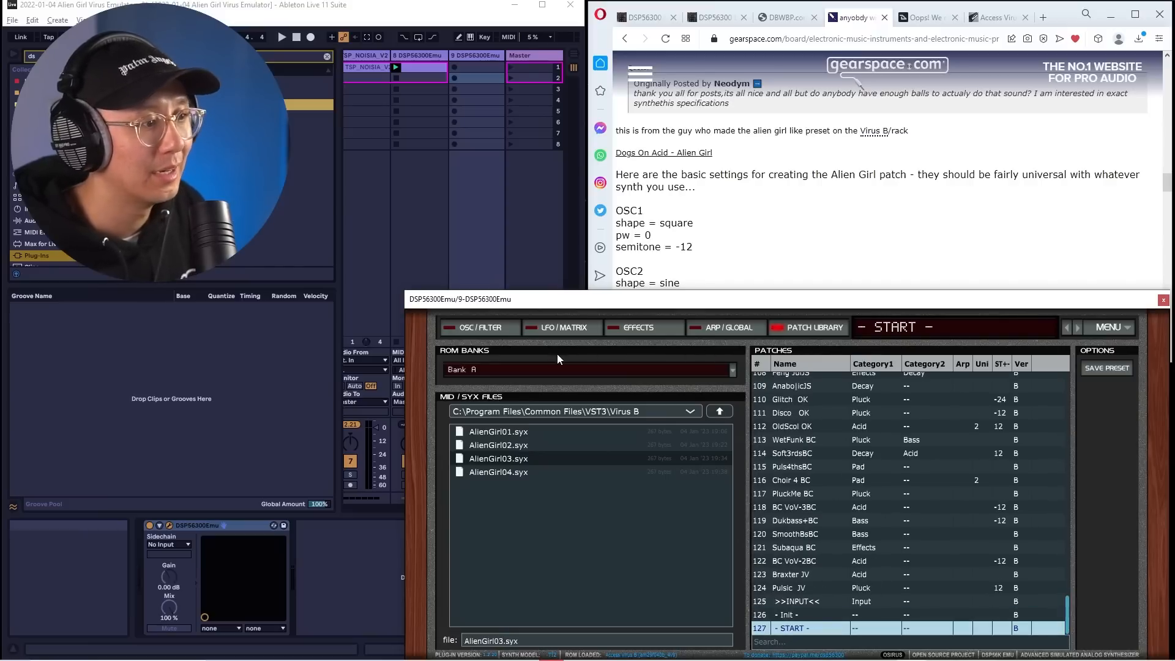
Step: On the oscillator page, set oscillator 1's shape to Pulse and its semitone to -12, keeping the pulse width at 0
left_click(480, 332)
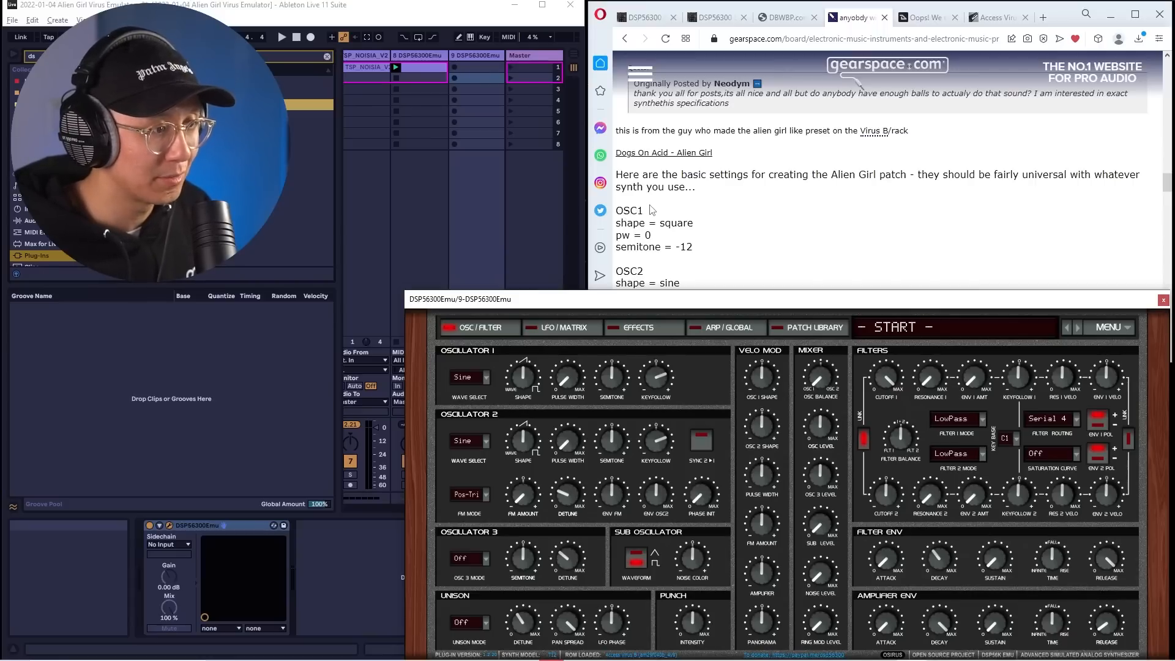
left_click_drag(524, 379, 534, 222)
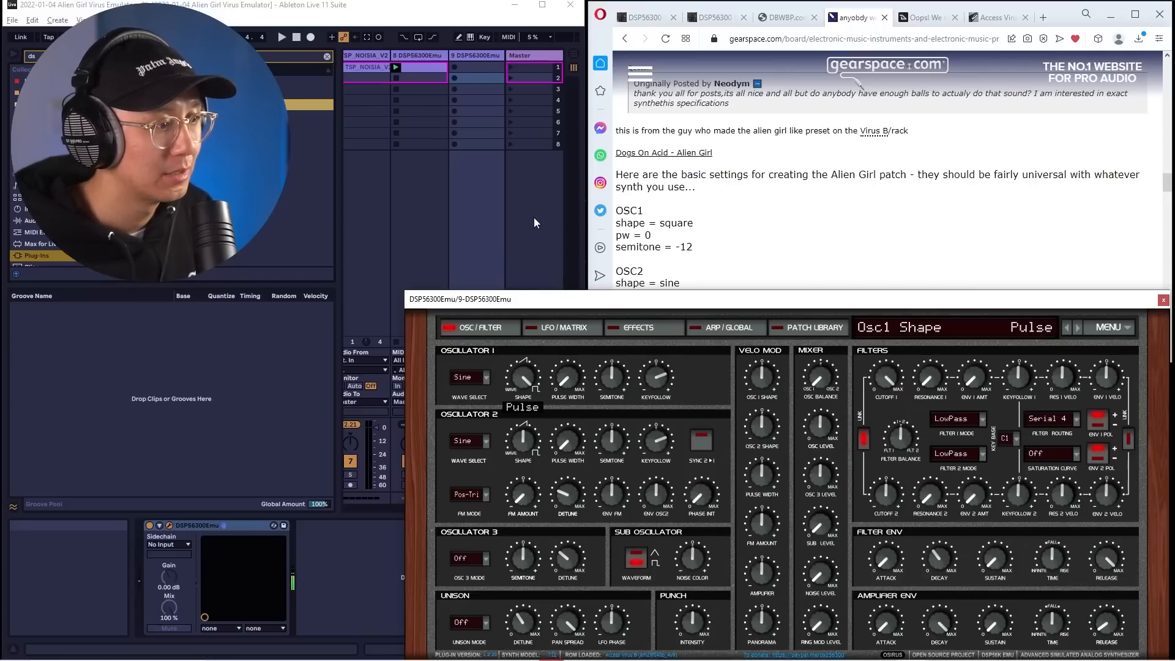
mouse_move(573, 384)
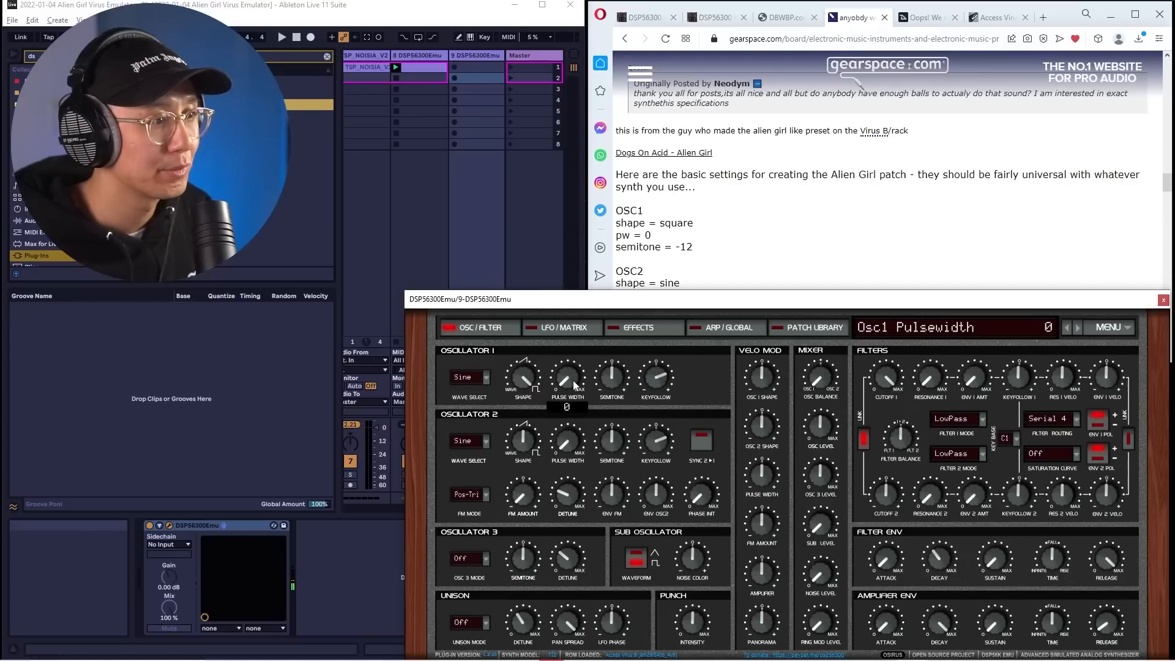
mouse_move(614, 377)
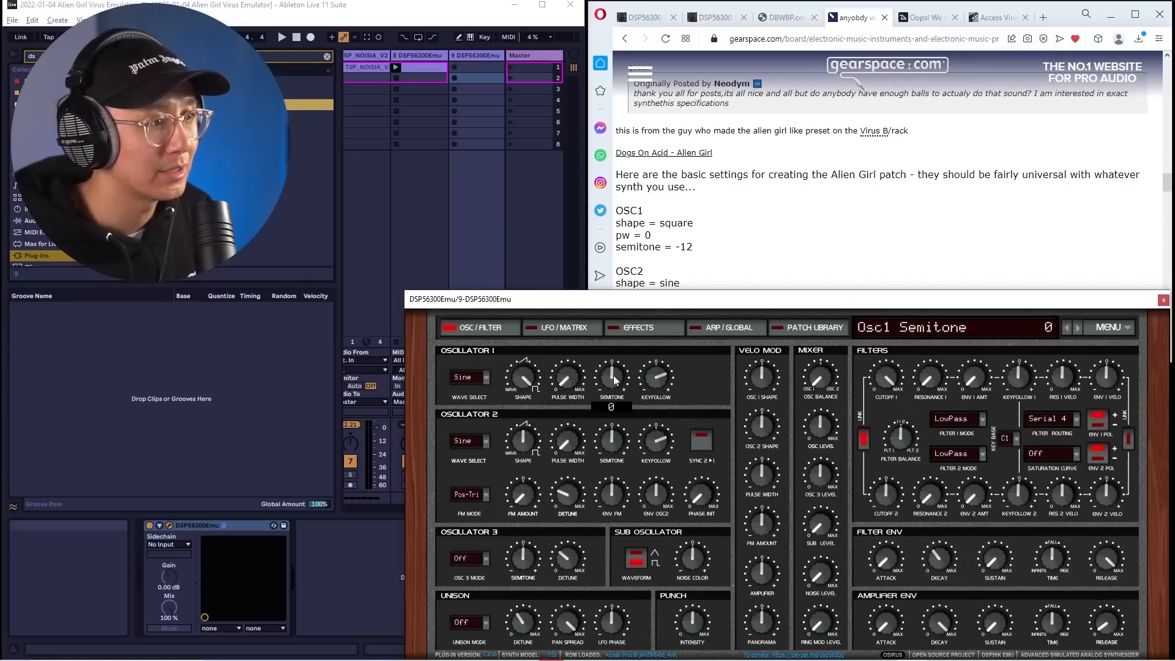
left_click_drag(616, 380, 609, 385)
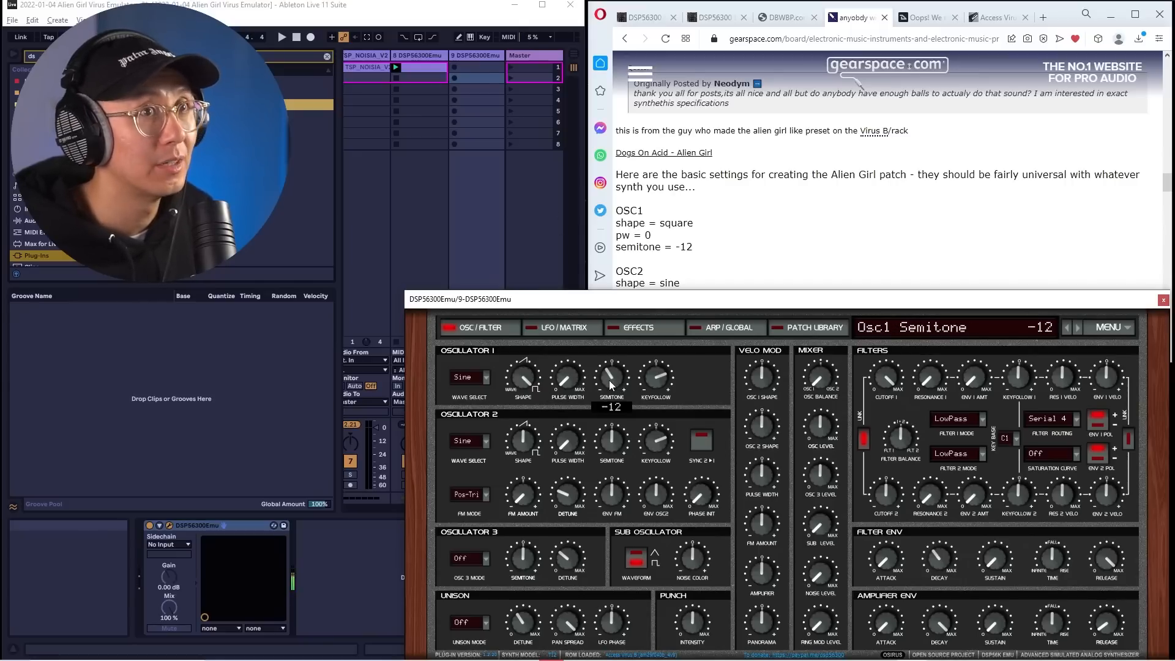
Step: Set oscillator 2's shape fully to its sine wave and its semitone to +12, using the oscillator balance to audition it
scroll(827, 213, "down", 1)
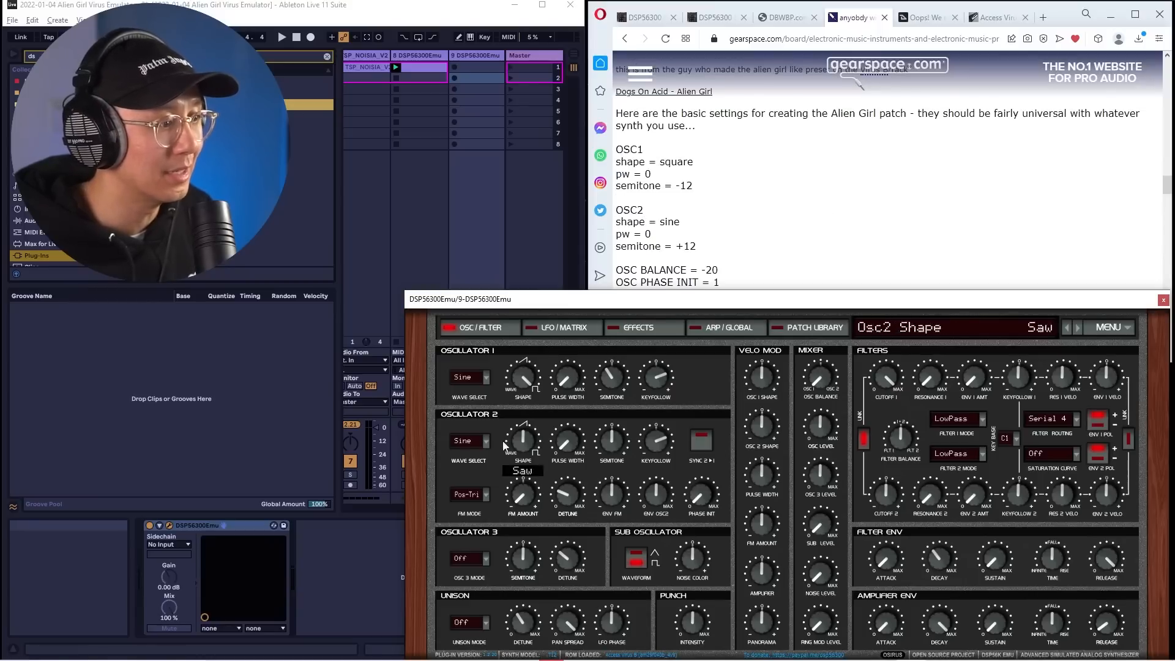
mouse_move(528, 446)
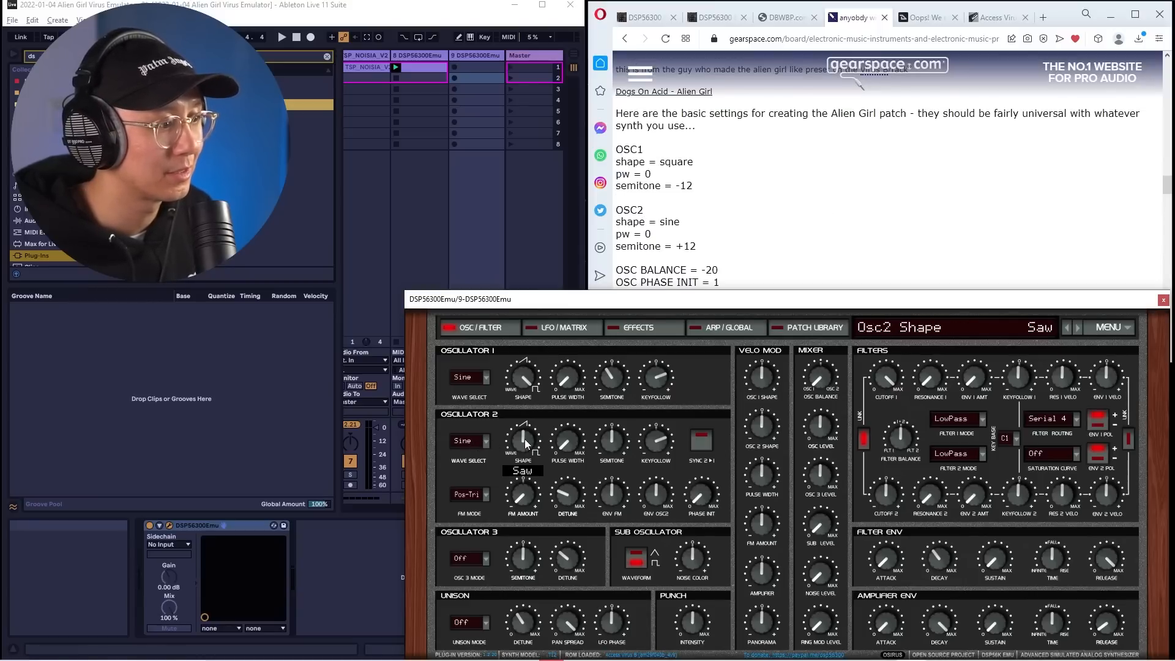
left_click_drag(526, 440, 507, 511)
left_click_drag(761, 382, 770, 284)
double_click(767, 379)
left_click_drag(824, 377, 826, 211)
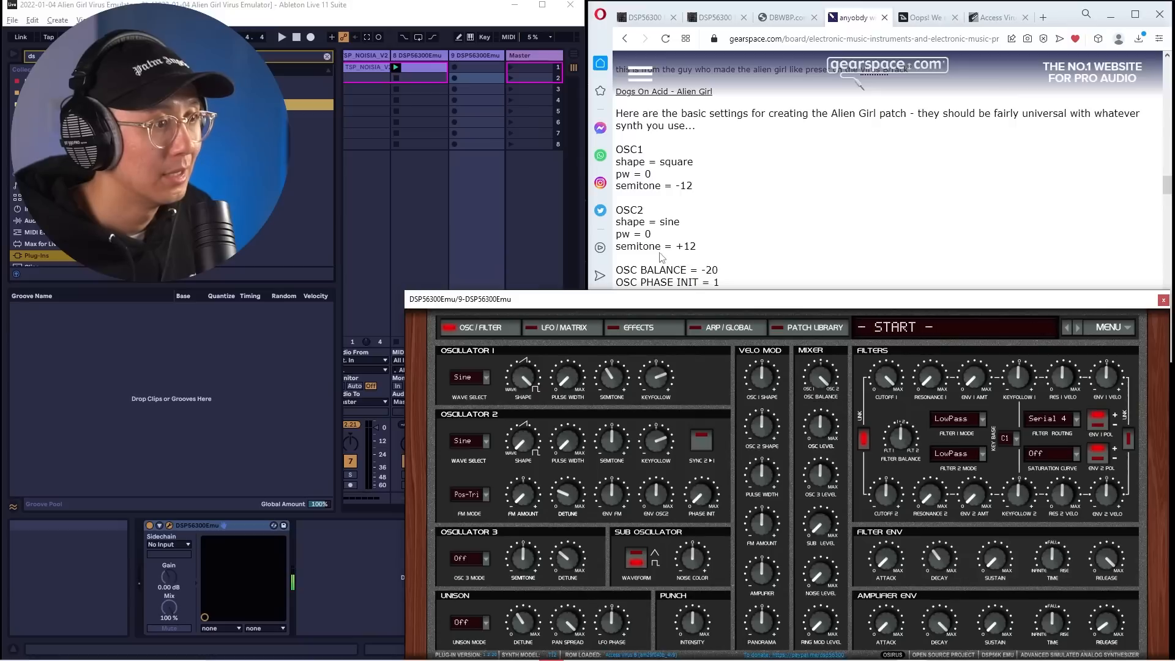
left_click_drag(612, 445, 617, 439)
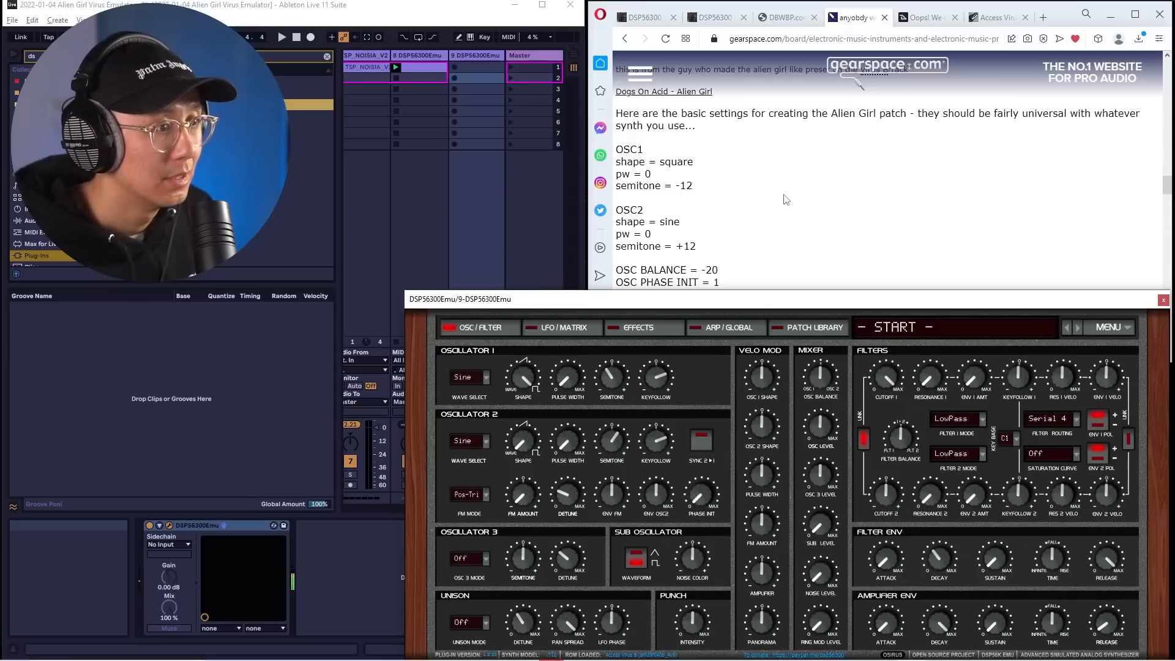
Step: Set the oscillator balance to -20 and the oscillator initial phase to 1, following the forum settings
scroll(728, 211, "down", 2)
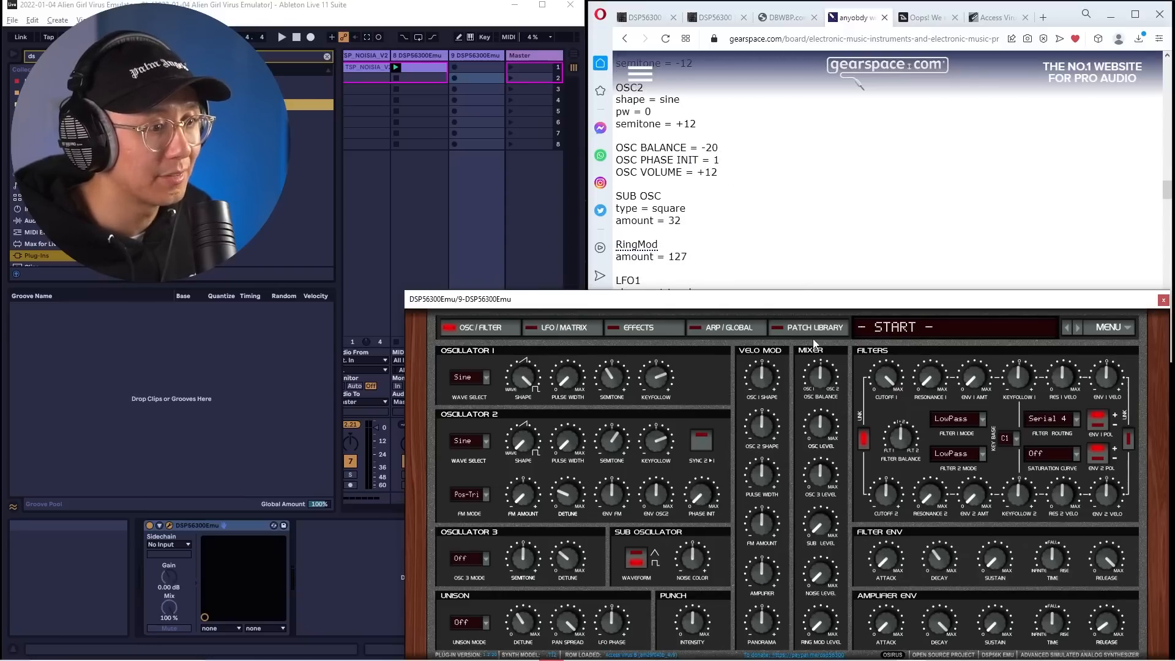
left_click_drag(820, 372, 822, 383)
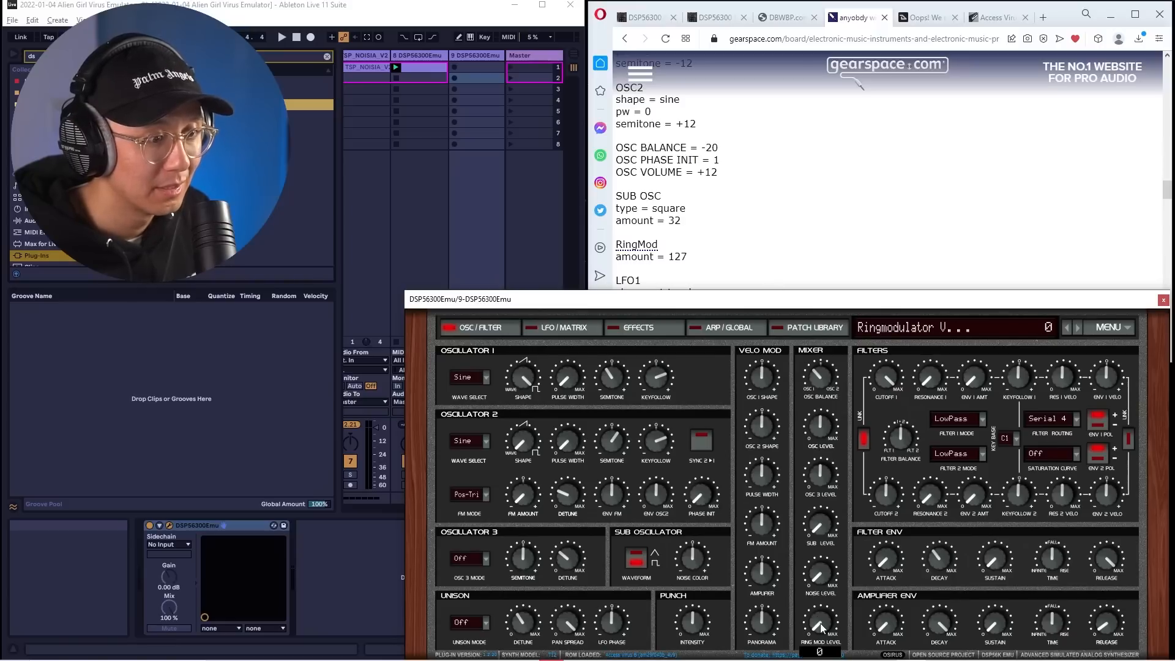
mouse_move(704, 496)
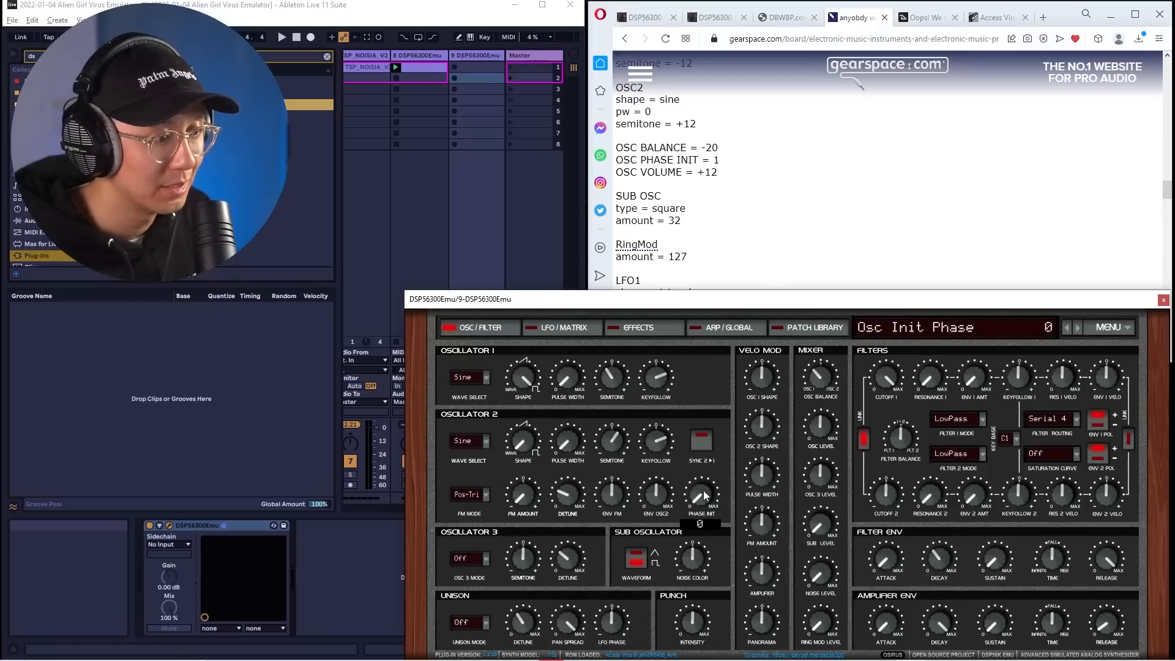
scroll(703, 490, "up", 1)
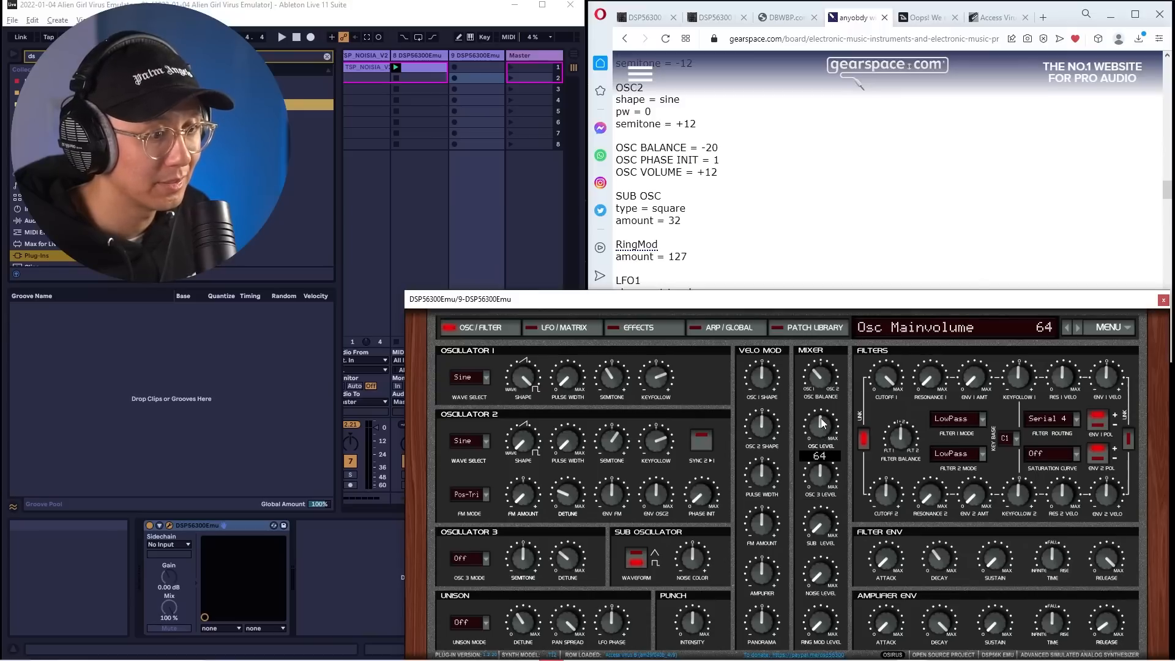
Step: Adjust the oscillator main volume in the mixer to about 57 and recheck the oscillator settings in the forum post
left_click_drag(819, 465, 817, 418)
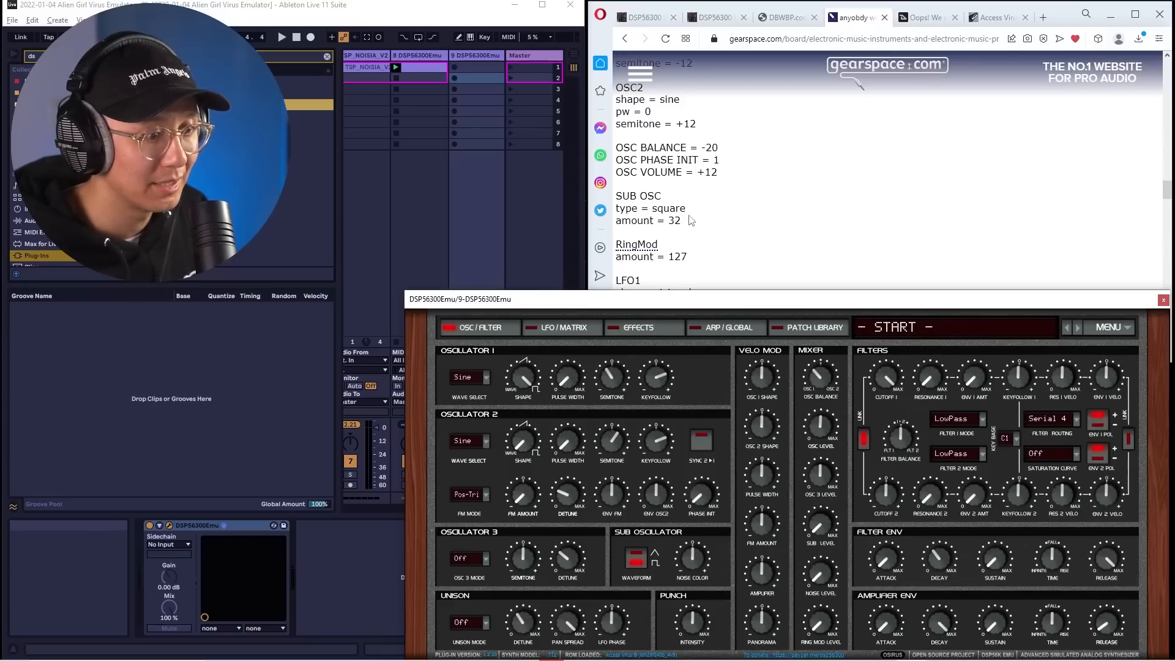
left_click_drag(773, 575, 771, 570)
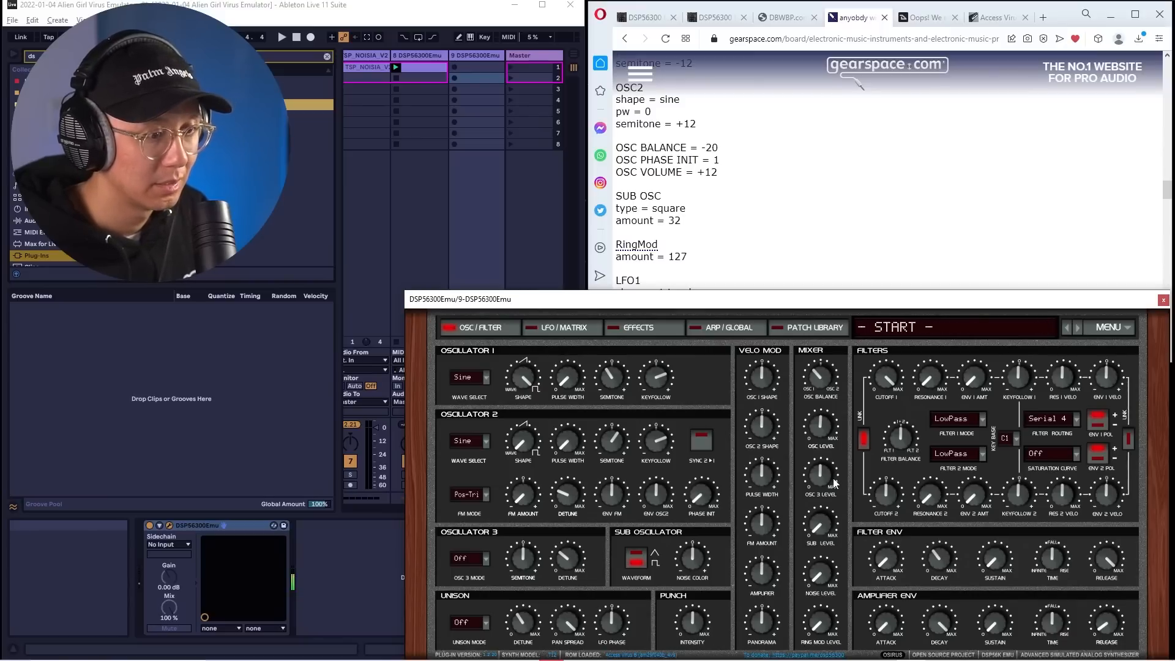
mouse_move(825, 390)
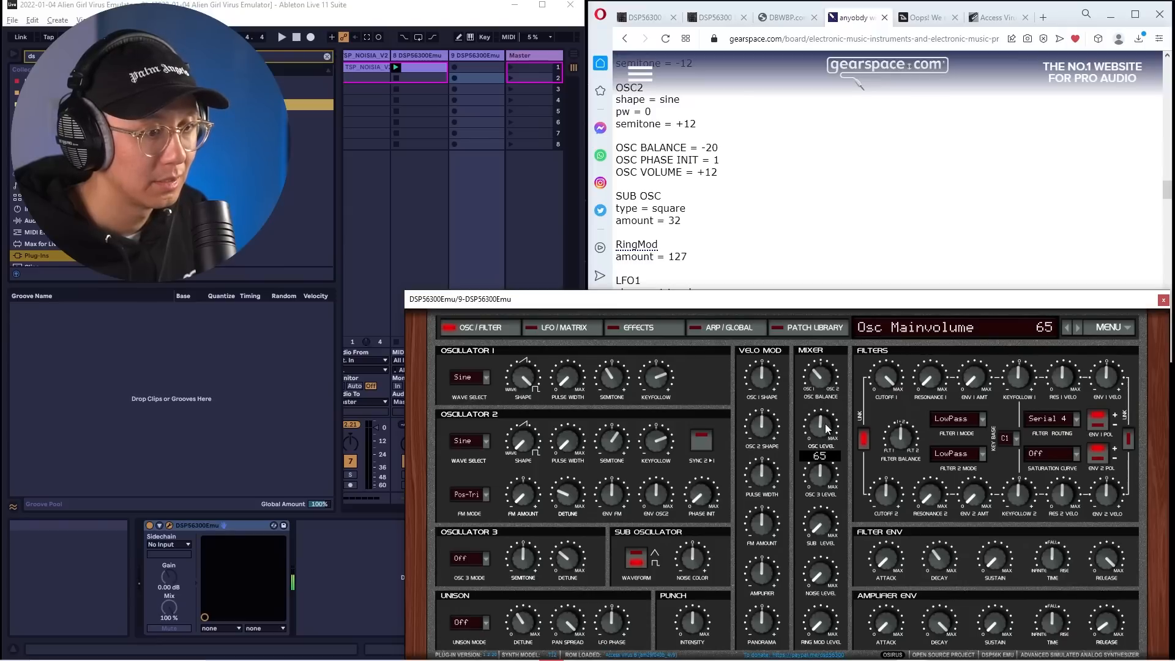
left_click_drag(825, 423, 821, 426)
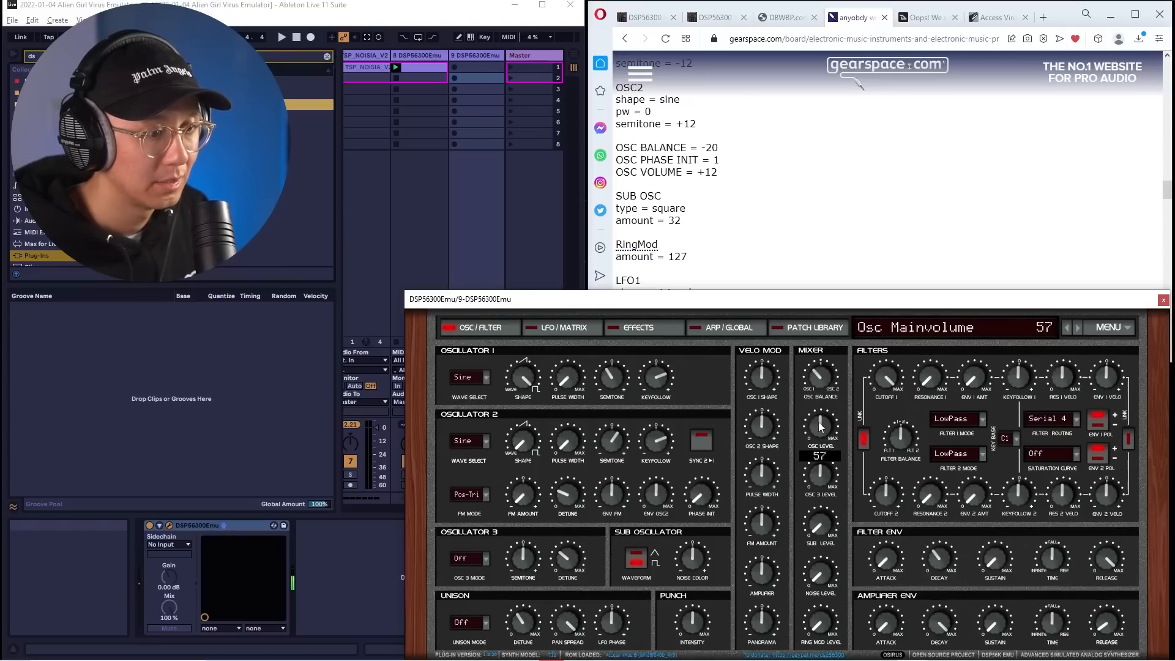
scroll(713, 205, "up", 1)
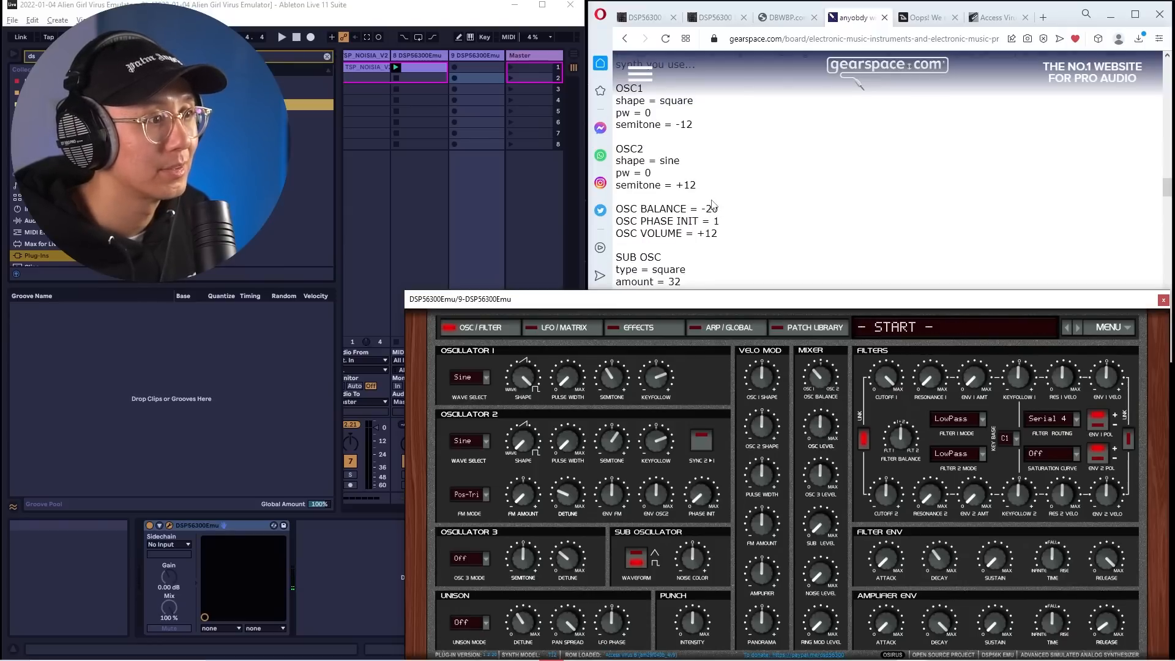
scroll(713, 205, "down", 1)
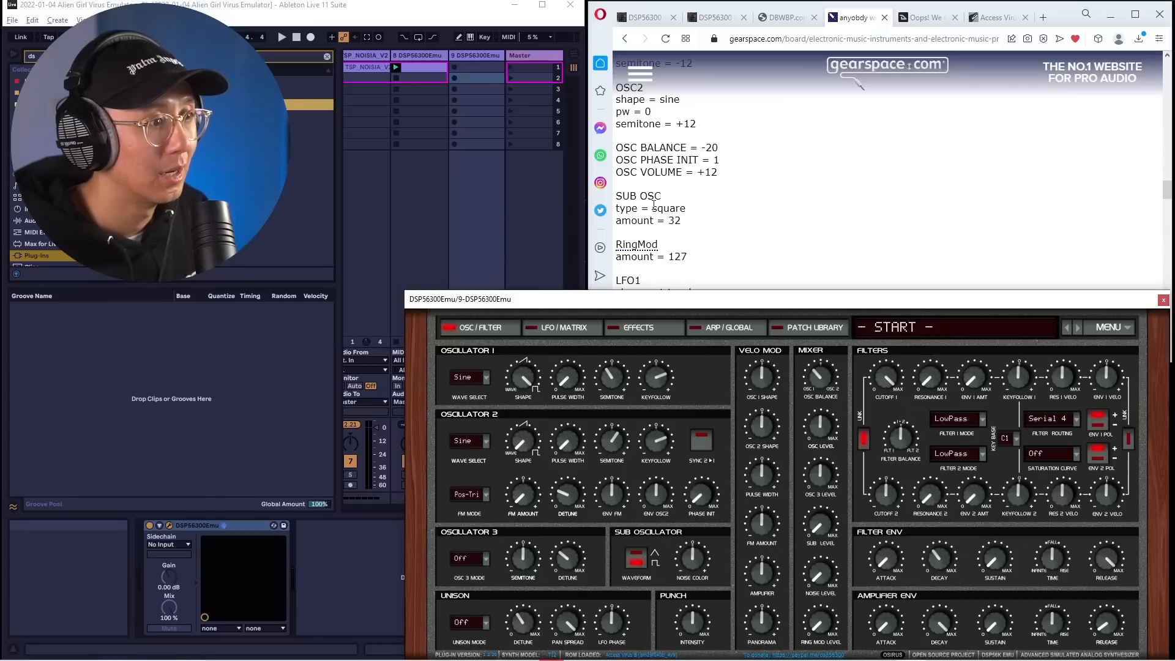
Step: In the mixer, set the sub oscillator level to 32 and the ring modulator level to 127
mouse_move(821, 525)
left_mouse_down()
mouse_move(848, 399)
mouse_move(828, 446)
mouse_move(824, 525)
left_mouse_up()
right_click(823, 538)
left_click(824, 525)
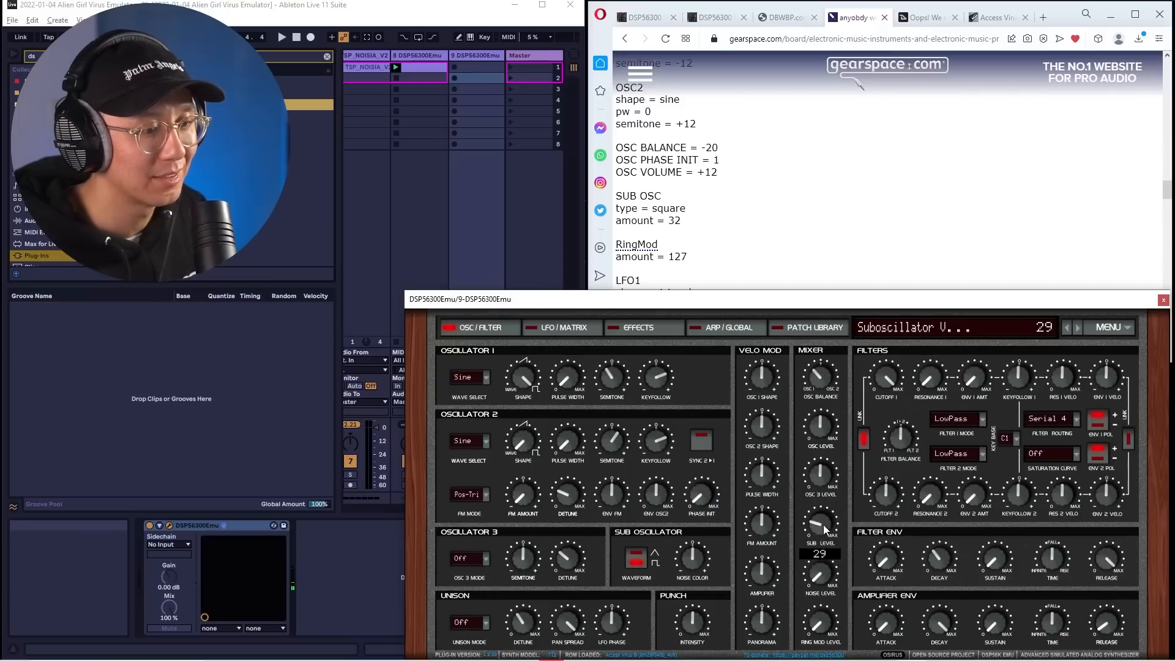
scroll(824, 524, "up", 2)
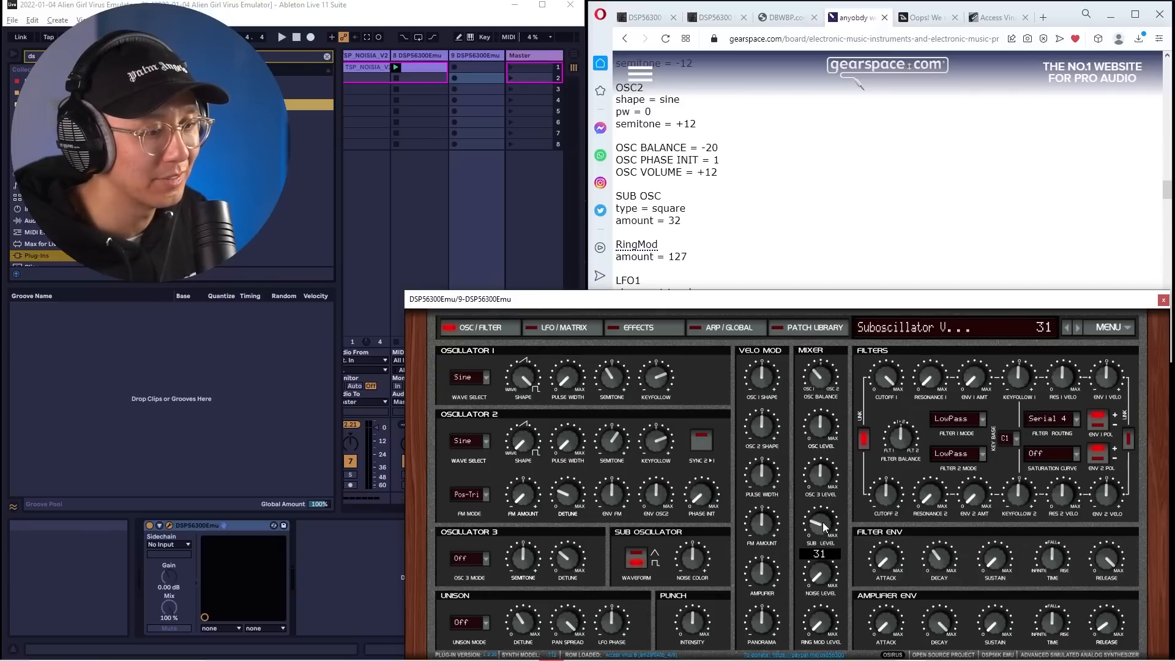
scroll(823, 522, "up", 2)
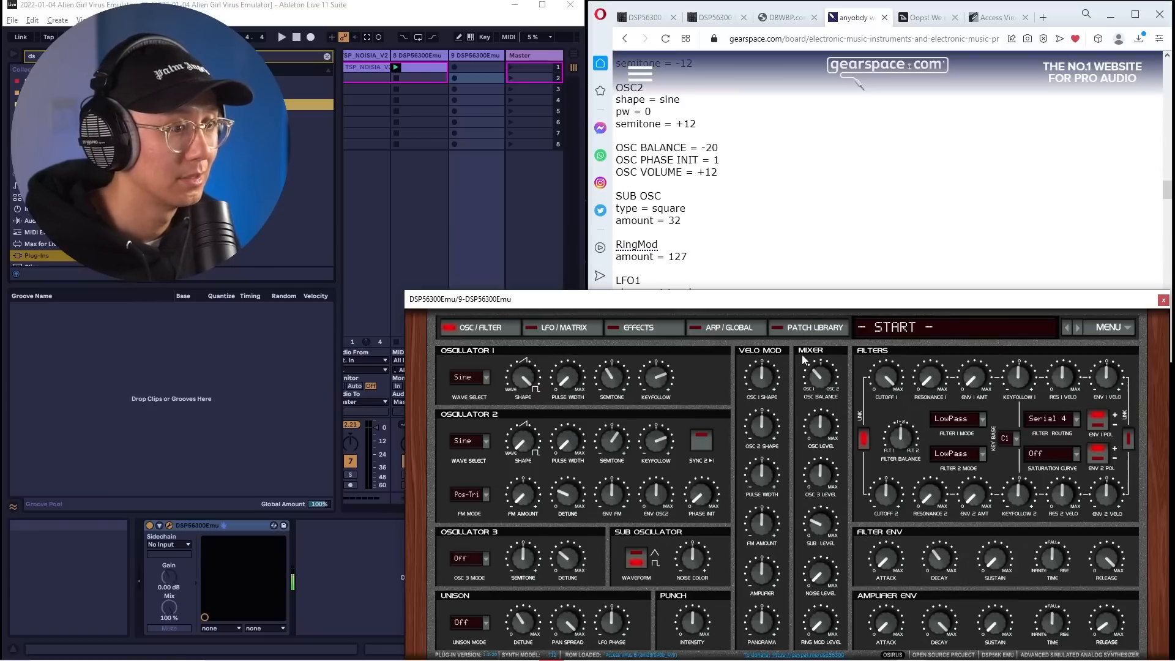
mouse_move(821, 378)
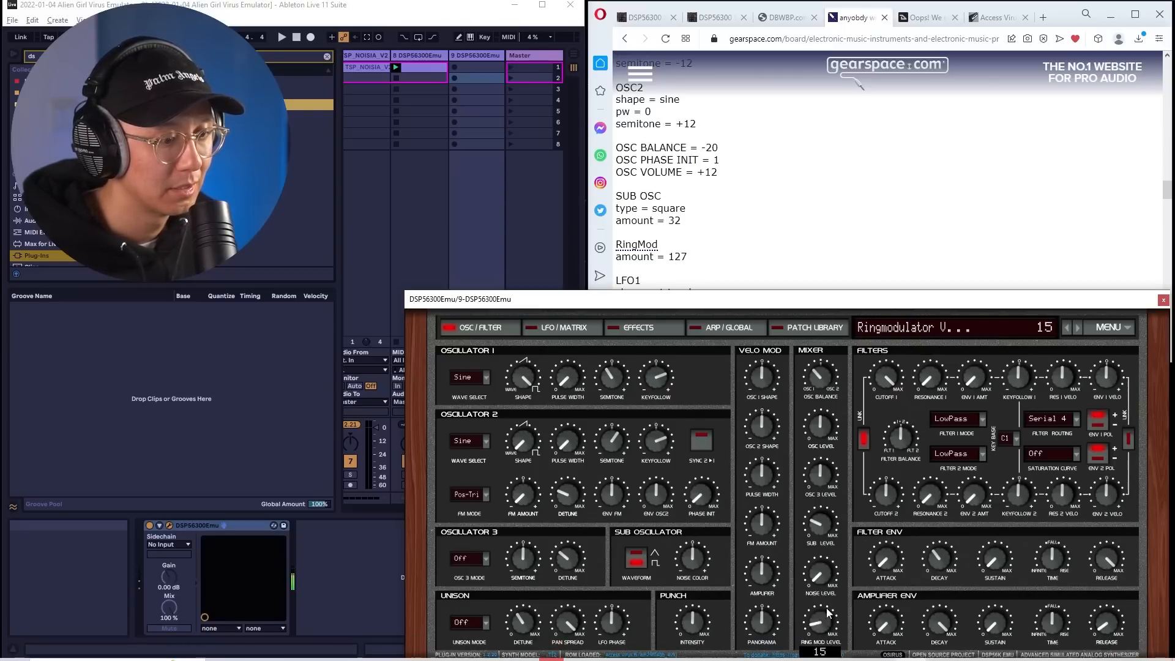
left_click_drag(824, 622, 837, 486)
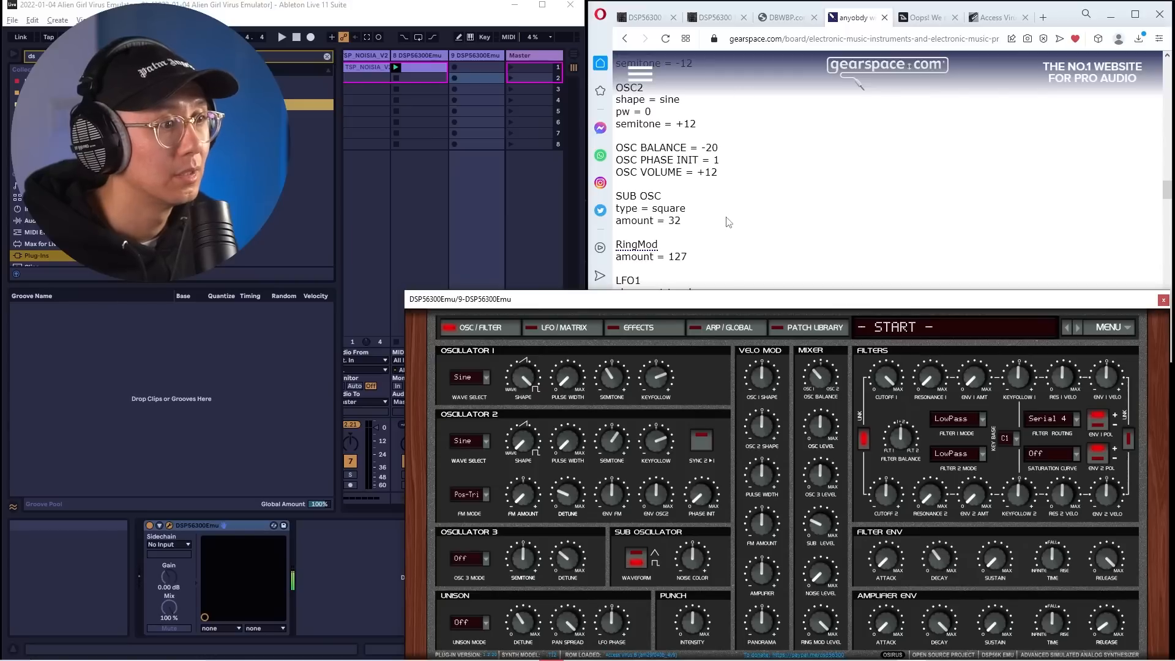
Step: Set LFO 1's clock to 1/4, its oscillator 1 pitch amount to +8 and its pulse width amount to +32
scroll(728, 221, "down", 1)
scroll(728, 221, "down", 1)
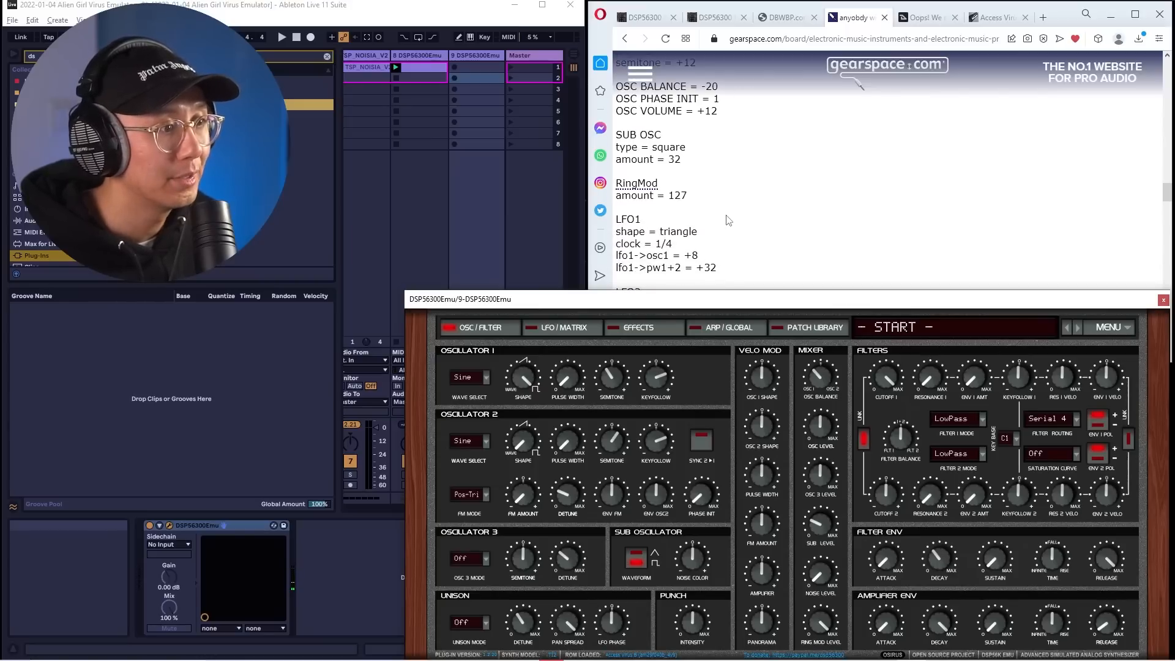
left_click(564, 329)
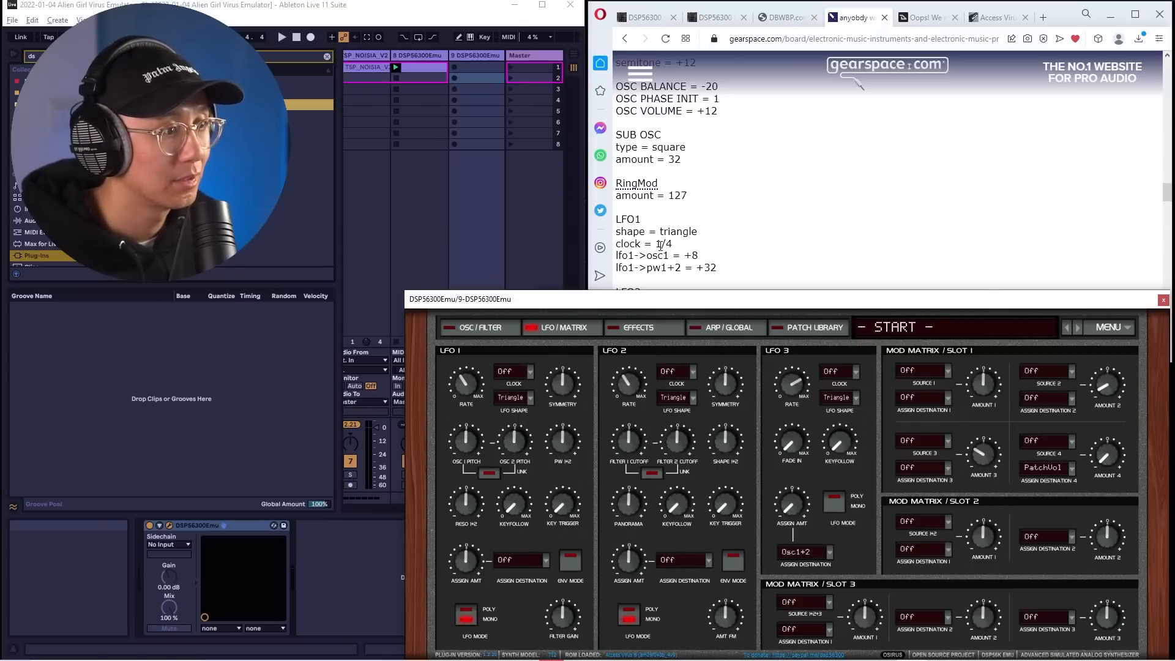
left_click(529, 369)
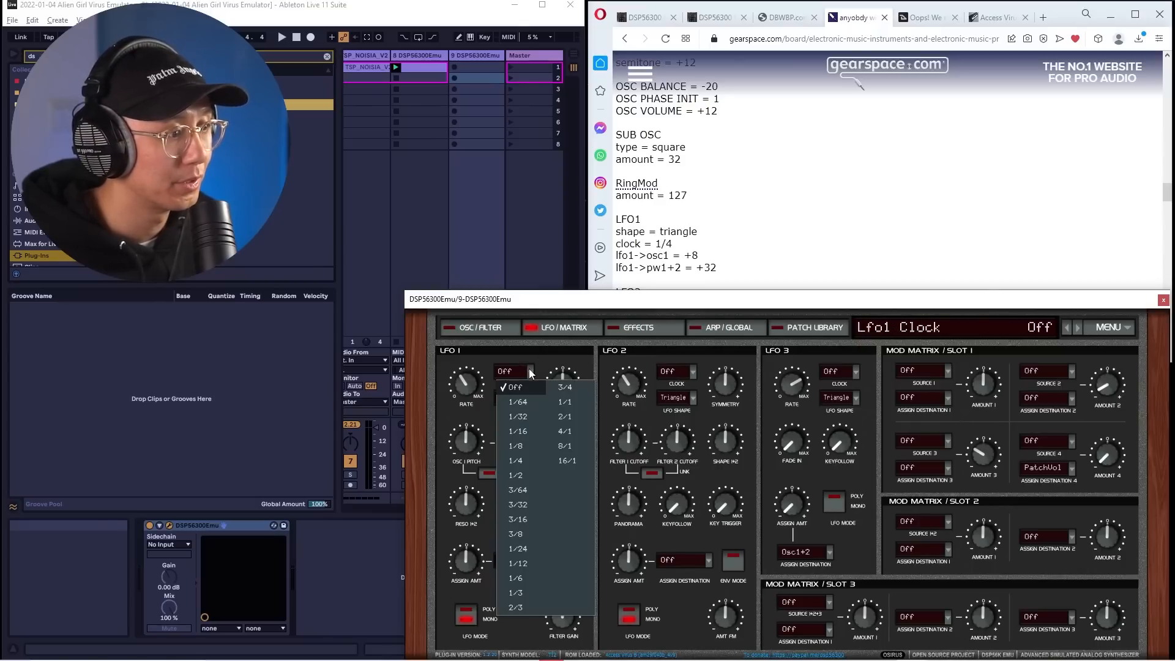
left_click(530, 460)
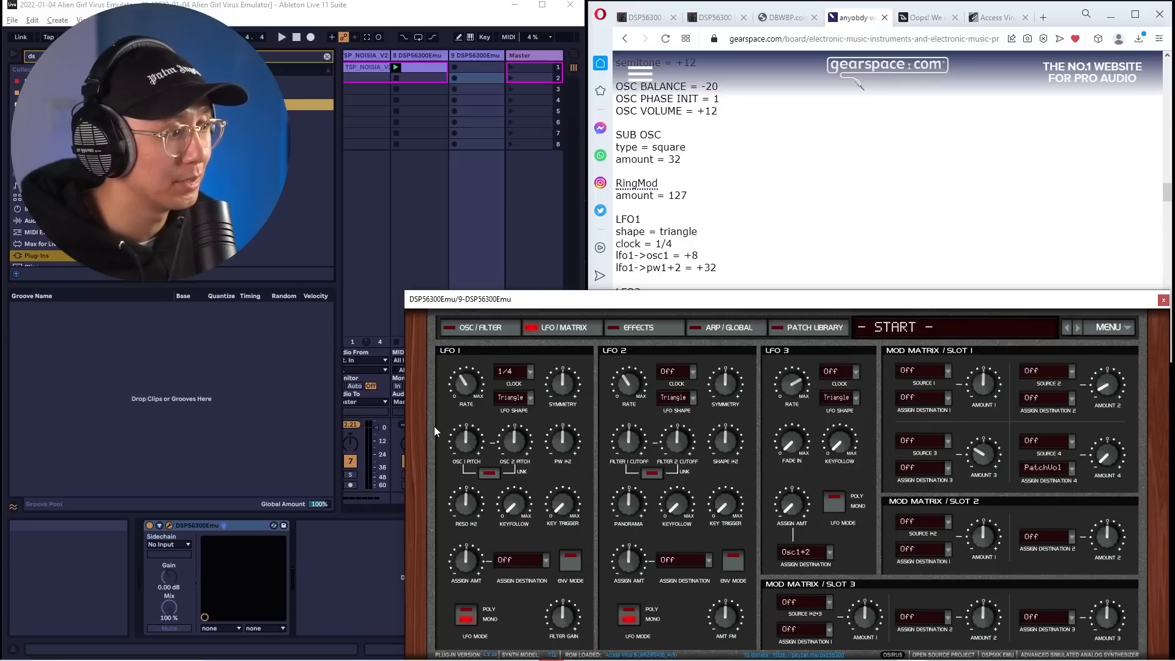
left_click_drag(468, 440, 471, 435)
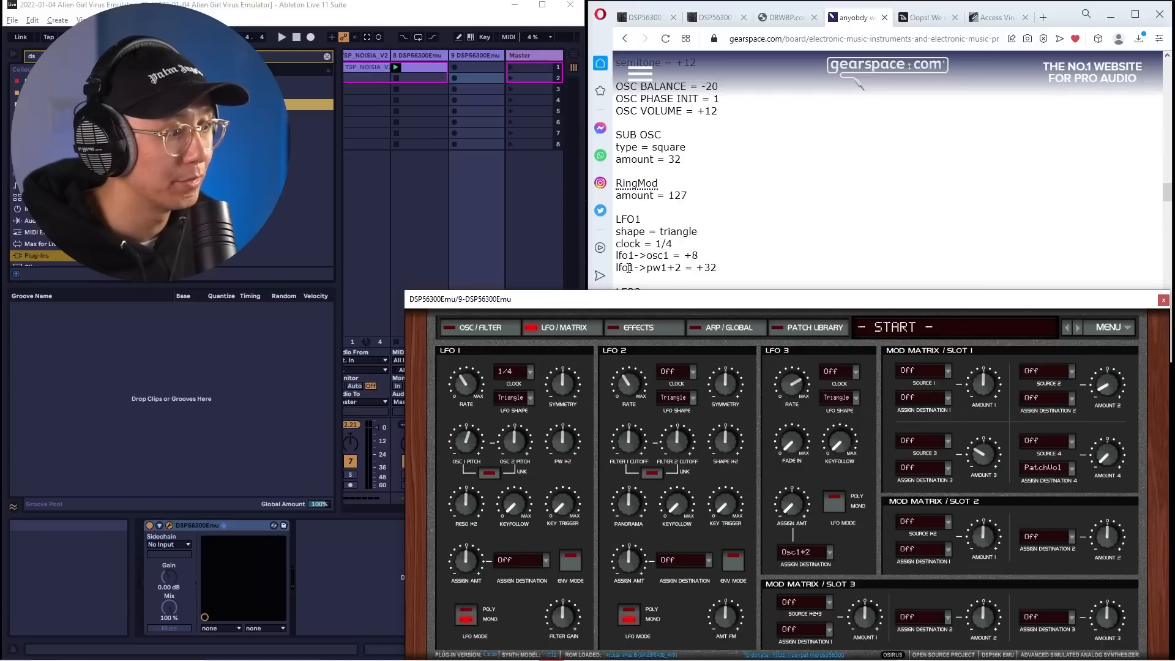
left_click_drag(562, 438, 571, 417)
Step: Set LFO 2's rate to 92, symmetry to +20, filter 1 cutoff amount to -44 and filter 2 cutoff amount to -16
scroll(826, 225, "down", 1)
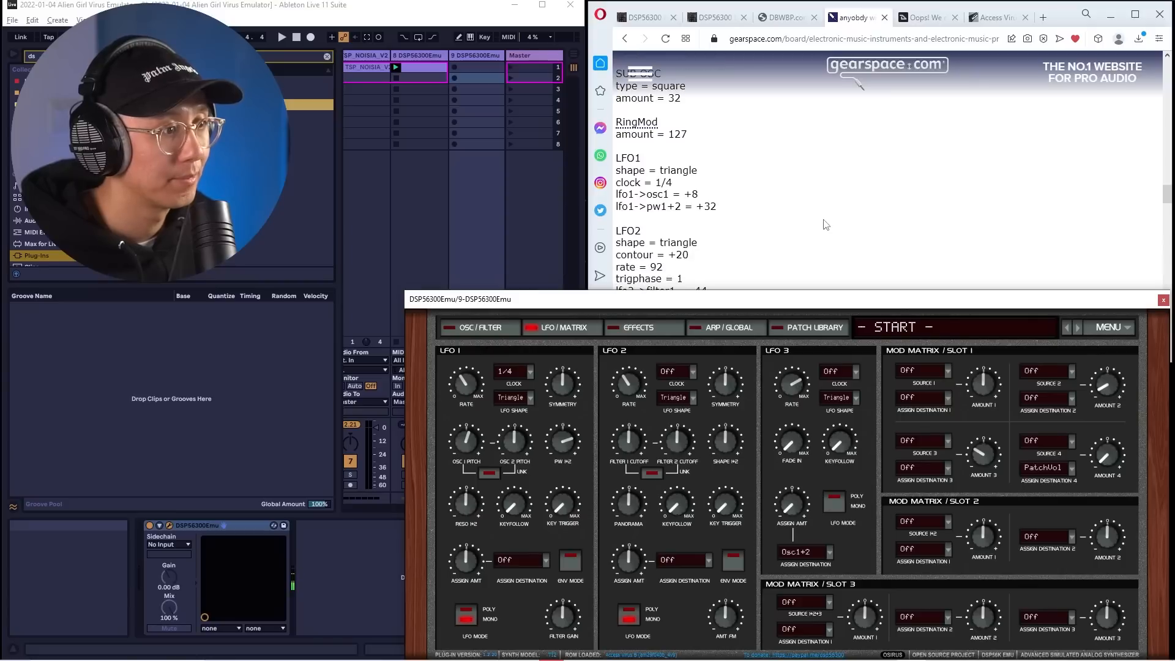
scroll(826, 225, "down", 1)
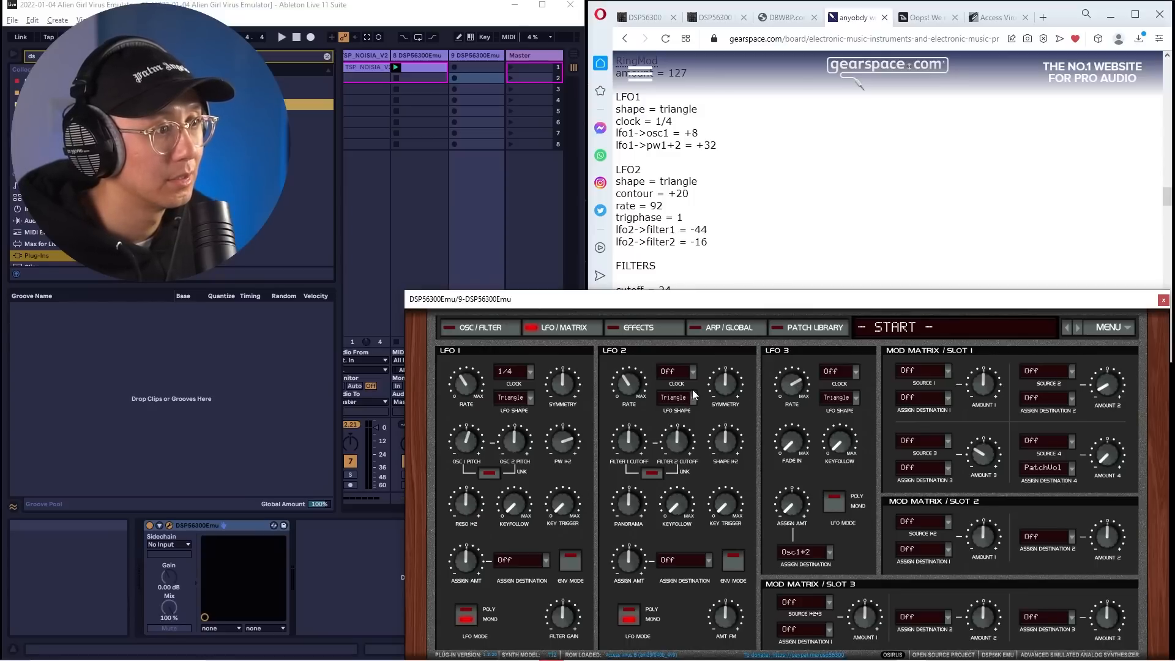
left_click_drag(626, 387, 622, 358)
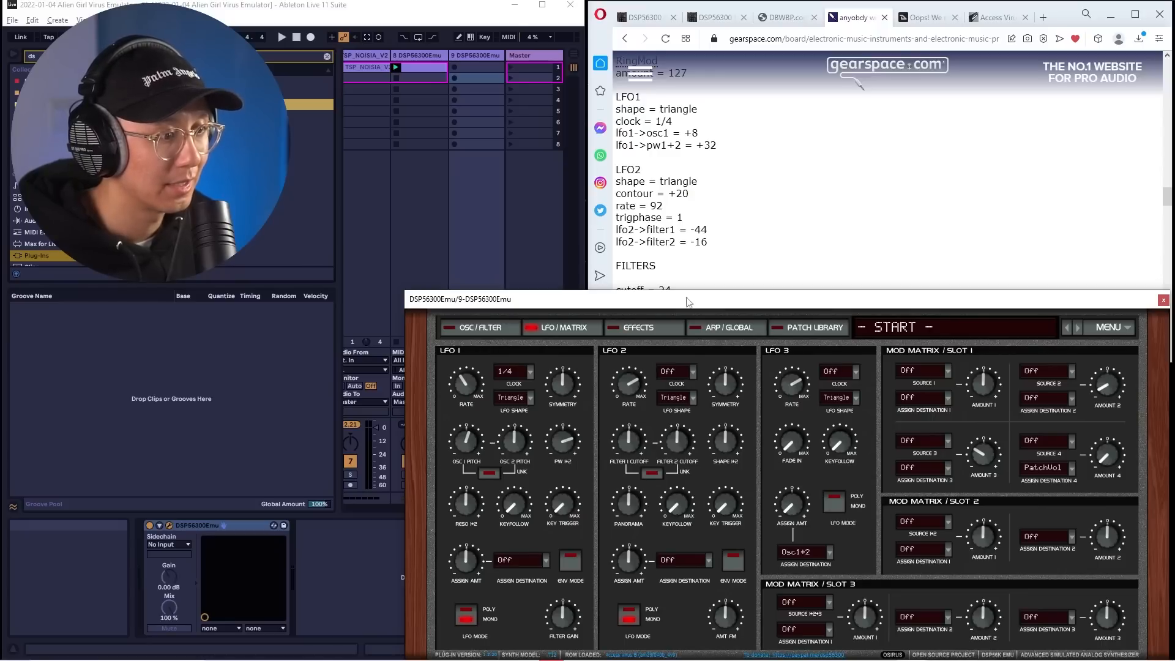
mouse_move(726, 386)
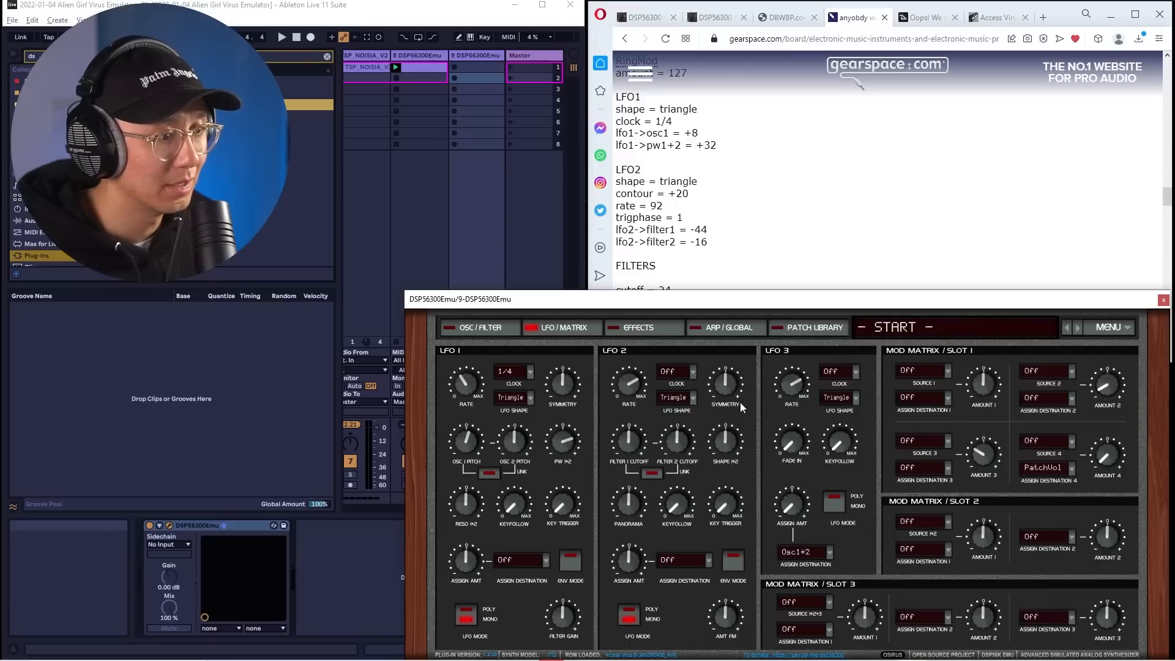
left_click_drag(725, 387, 723, 373)
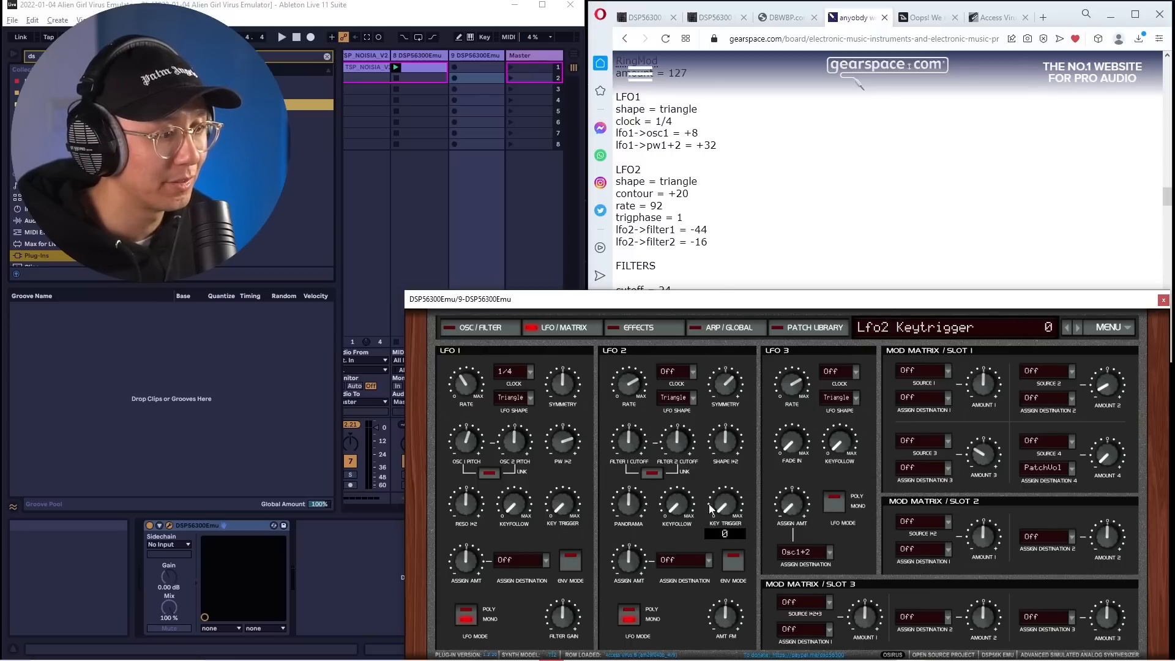
left_click_drag(633, 439, 641, 472)
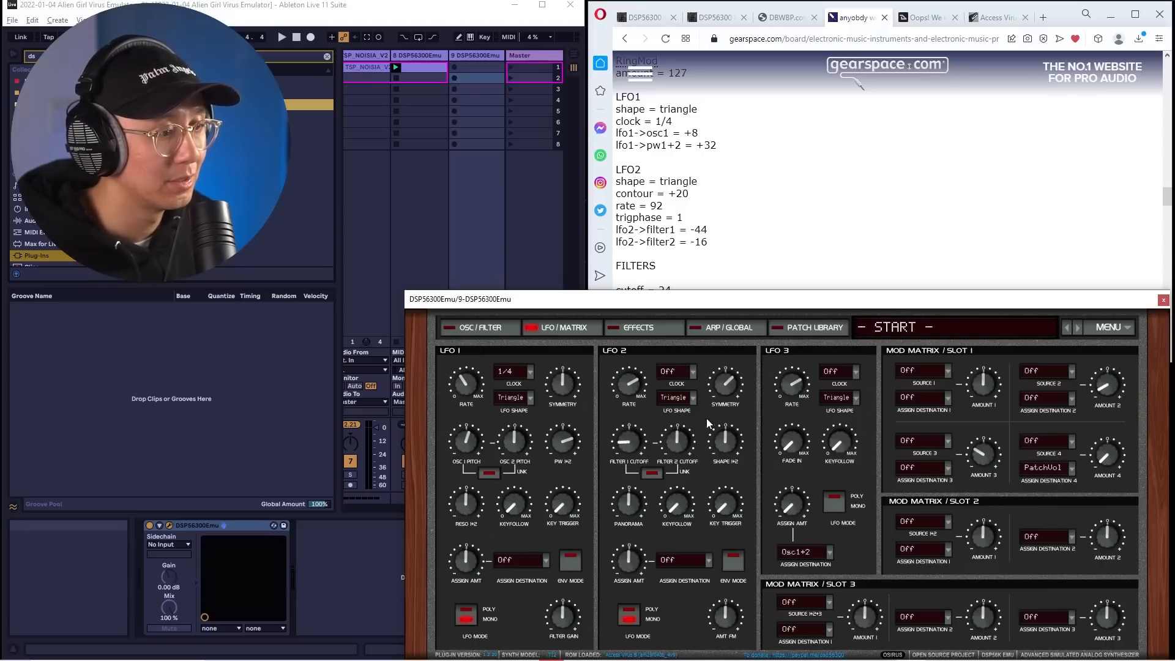
left_click_drag(682, 439, 684, 453)
Step: In the filter section, set cutoff 1 to 24, the filter balance to -28 and the saturation curve to Hard
scroll(745, 215, "down", 2)
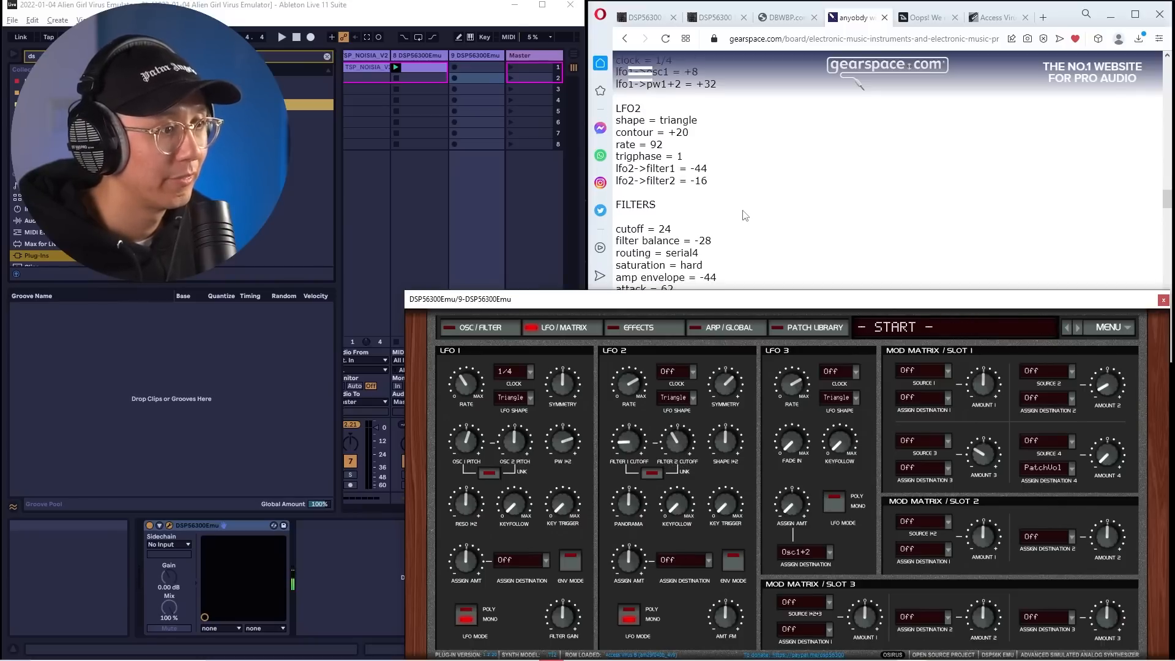
left_click(481, 330)
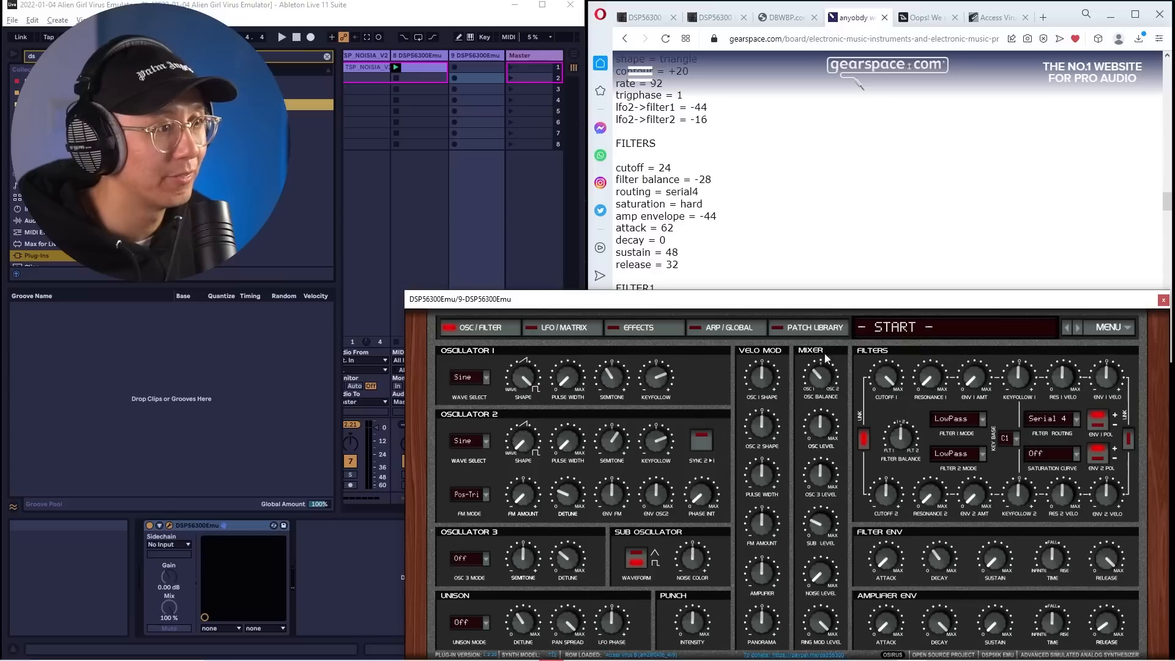
left_click_drag(886, 379, 890, 453)
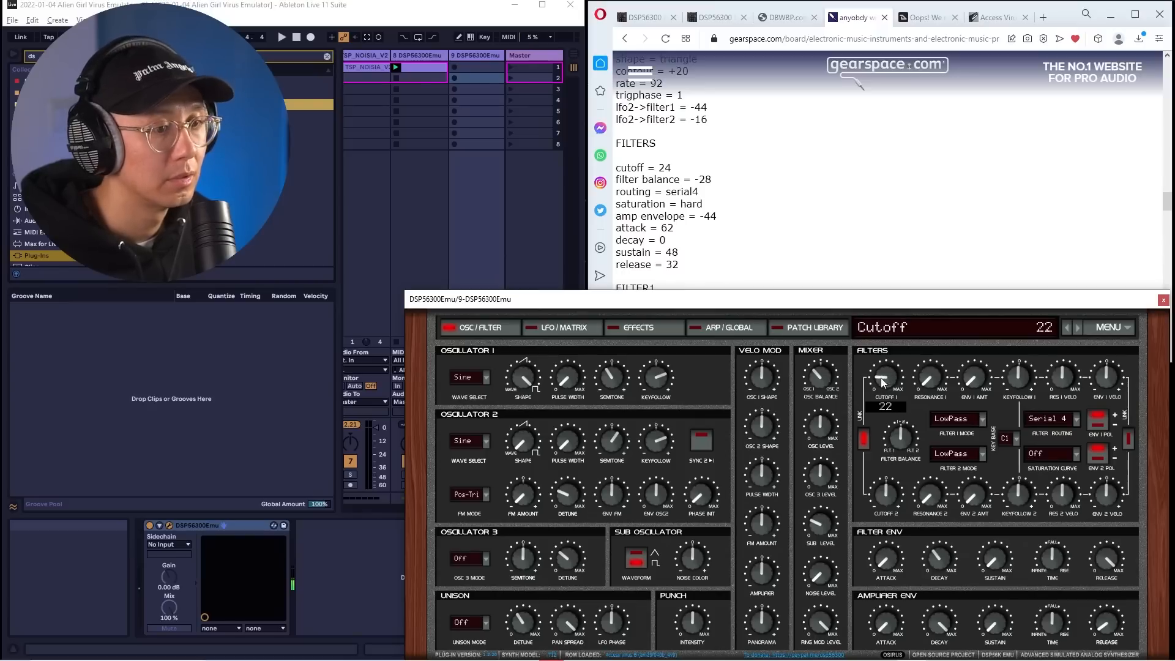
left_click_drag(887, 377, 886, 374)
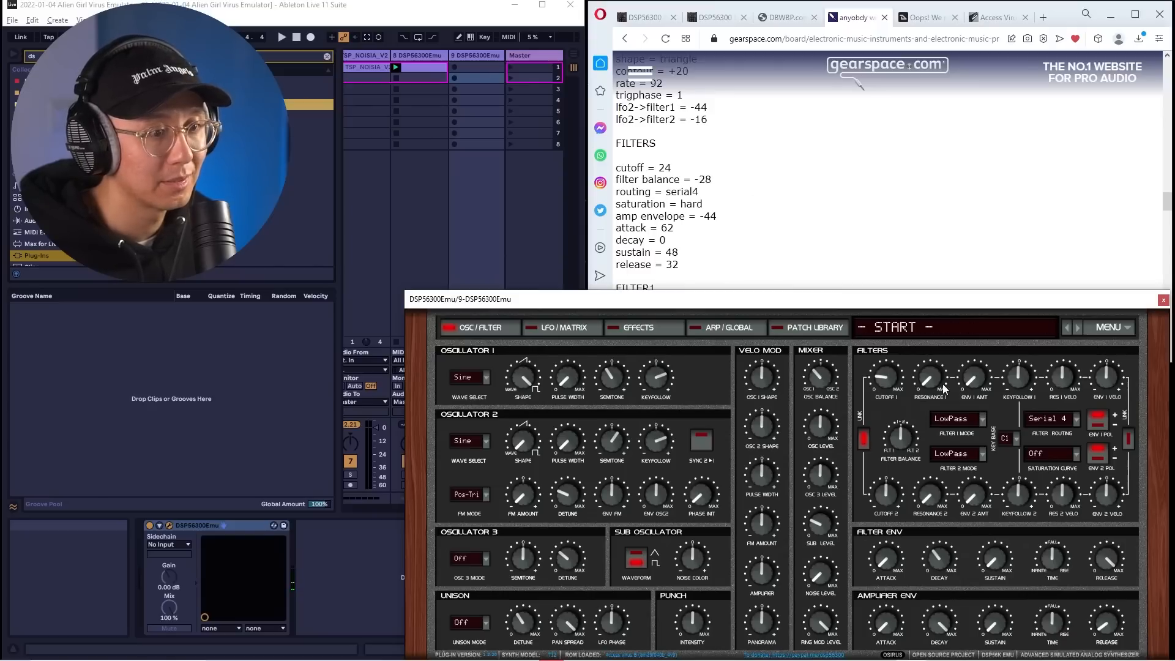
left_click_drag(900, 443, 901, 454)
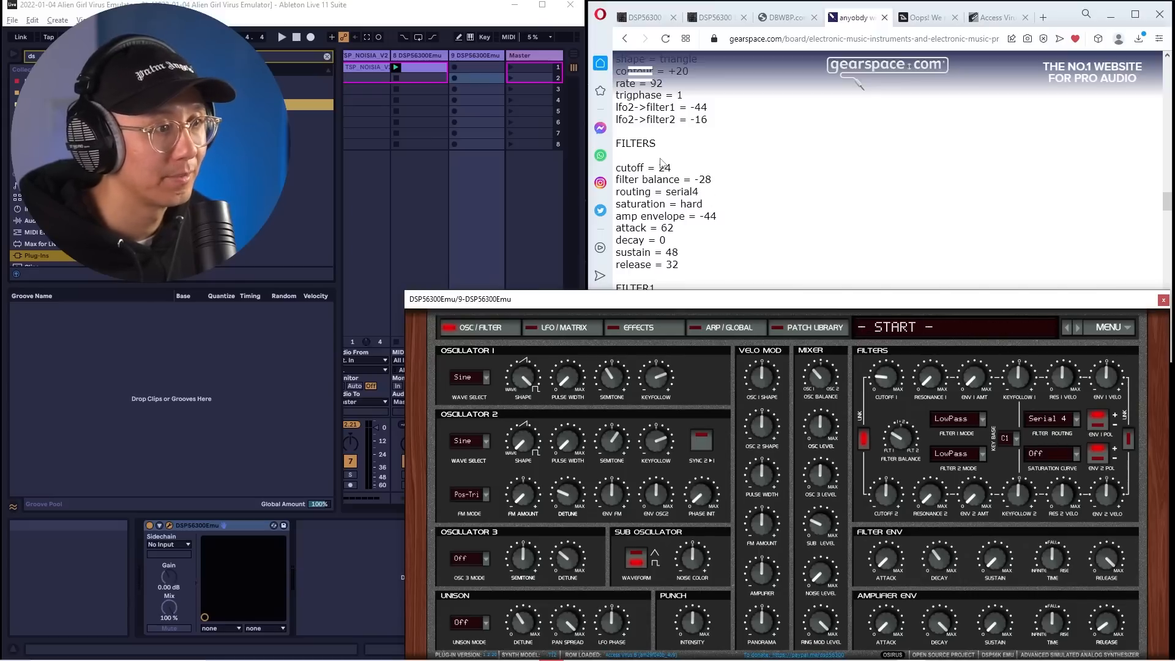
left_click(1075, 456)
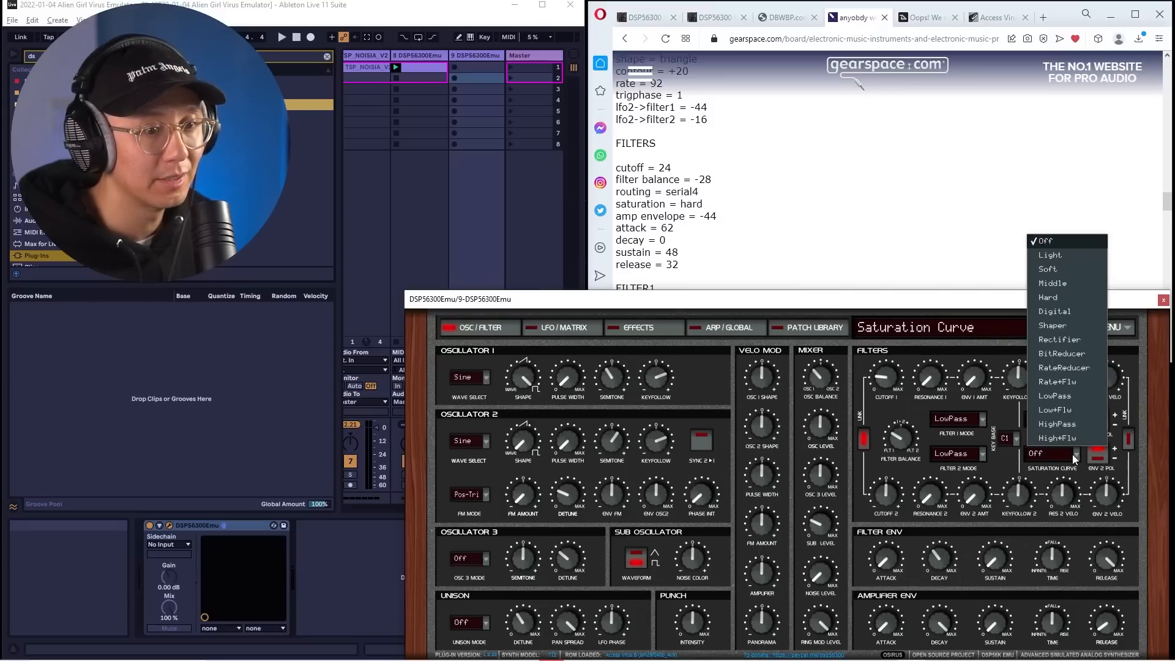
left_click(1055, 296)
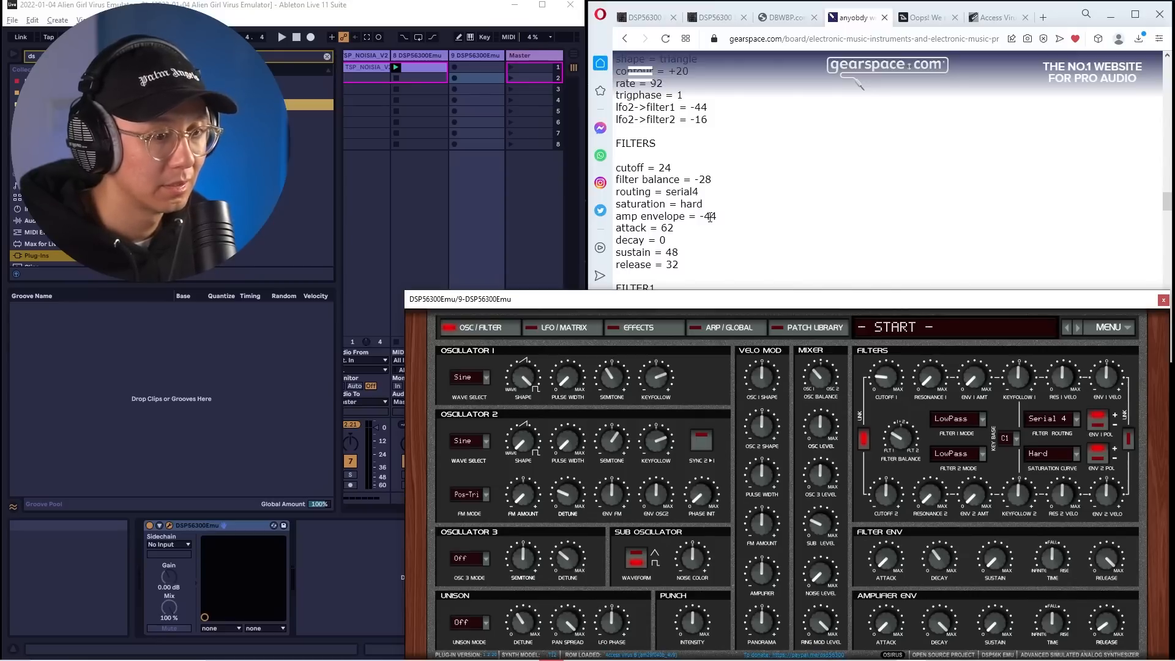
Step: Set the filter envelope's attack to 62, decay to 0, sustain to 48 and release to 32, following the forum settings
left_click_drag(641, 216, 772, 223)
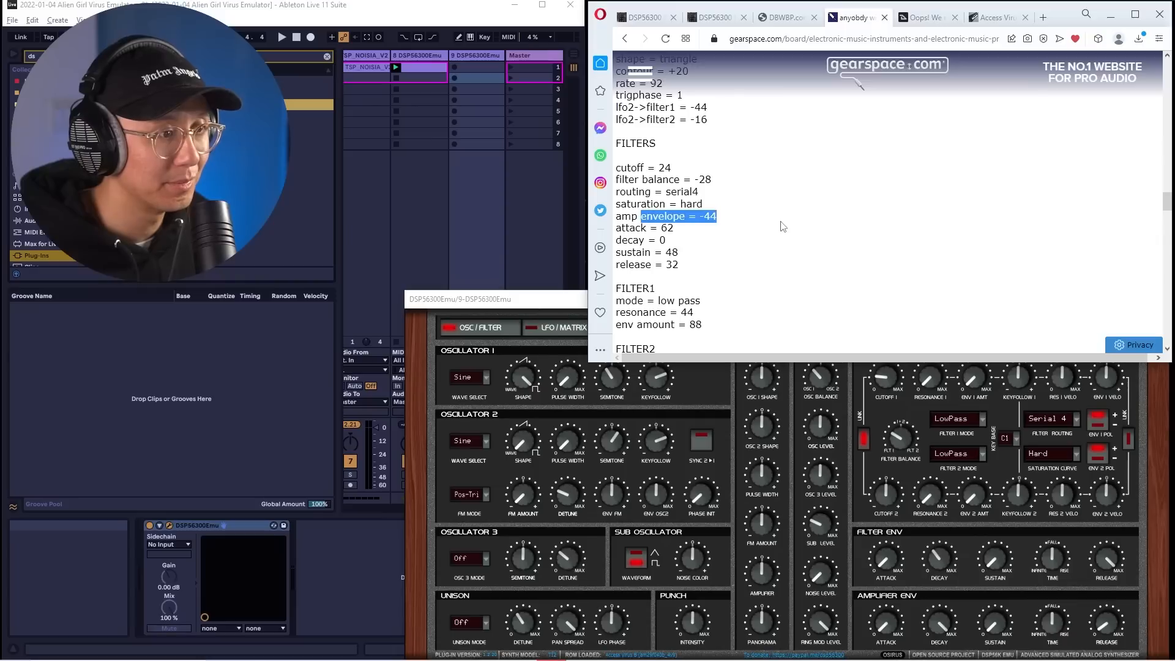
left_click(686, 235)
left_click_drag(886, 558, 888, 527)
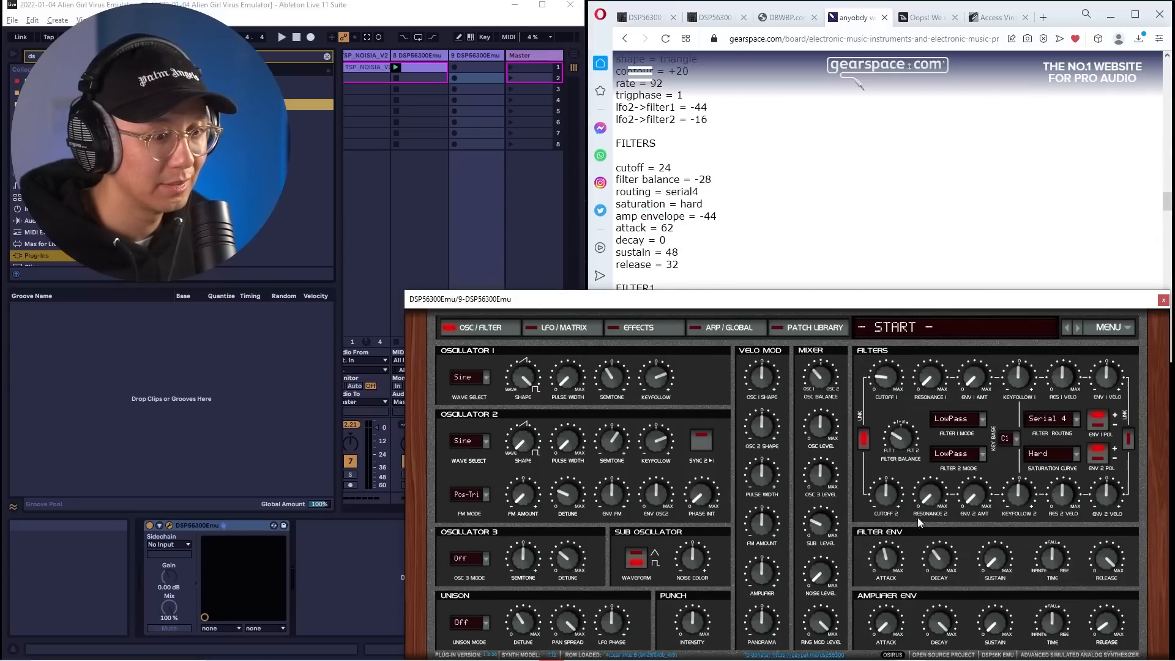
left_click_drag(939, 555, 940, 579)
left_click_drag(1014, 571, 997, 528)
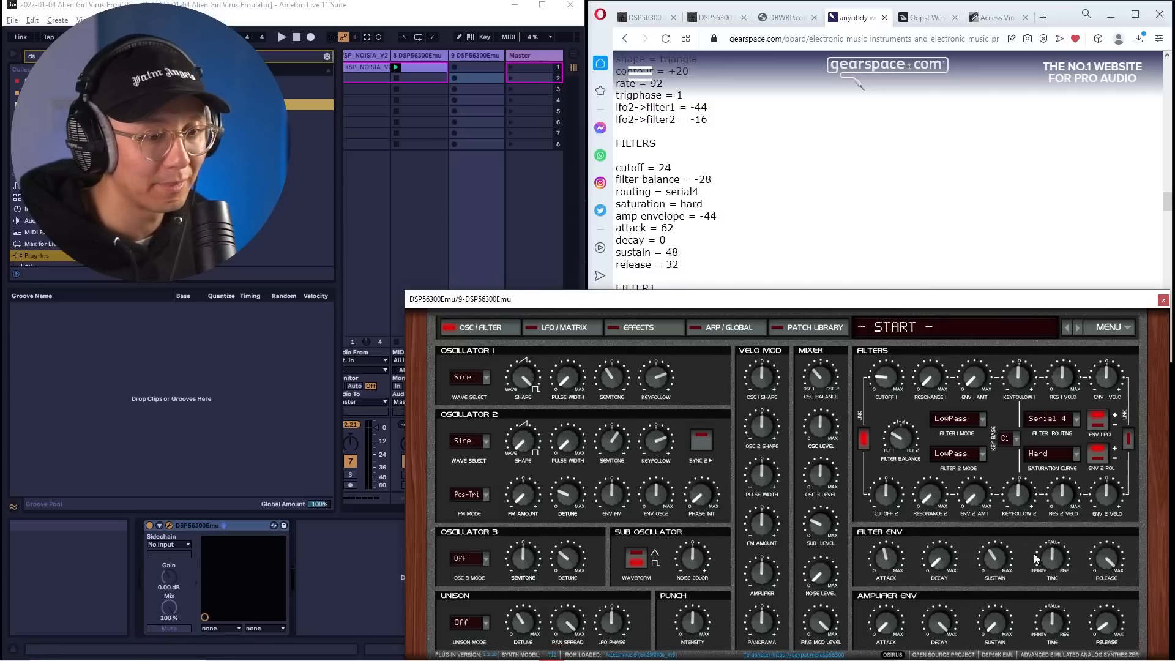
left_click(1106, 561)
left_click_drag(1105, 560, 1075, 586)
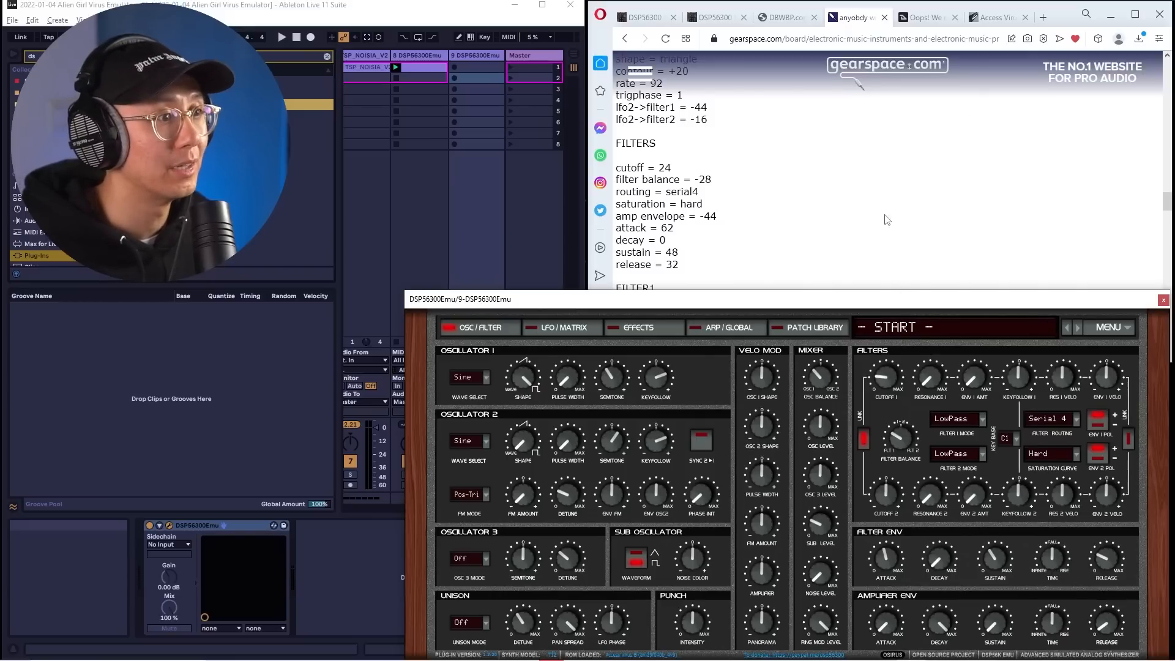
Step: Review the forum post's patch settings again, from the oscillator shapes through to the filter 1 values
left_click(904, 178)
scroll(900, 190, "up", 10)
scroll(898, 200, "up", 2)
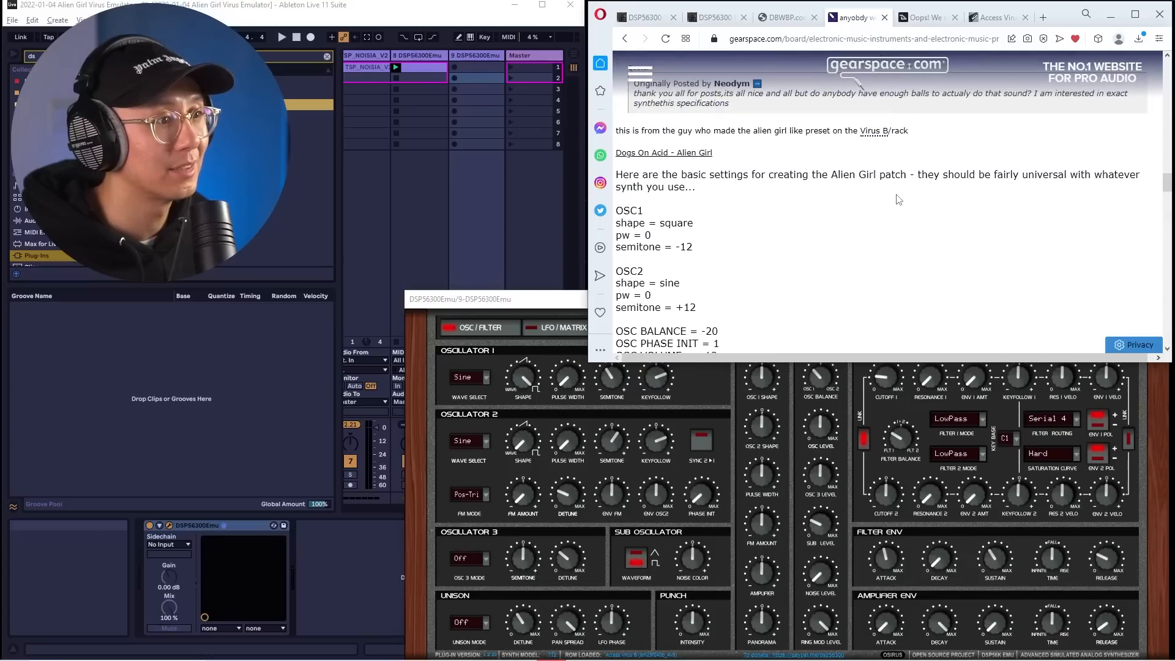
left_click_drag(645, 224, 694, 225)
left_click(741, 264)
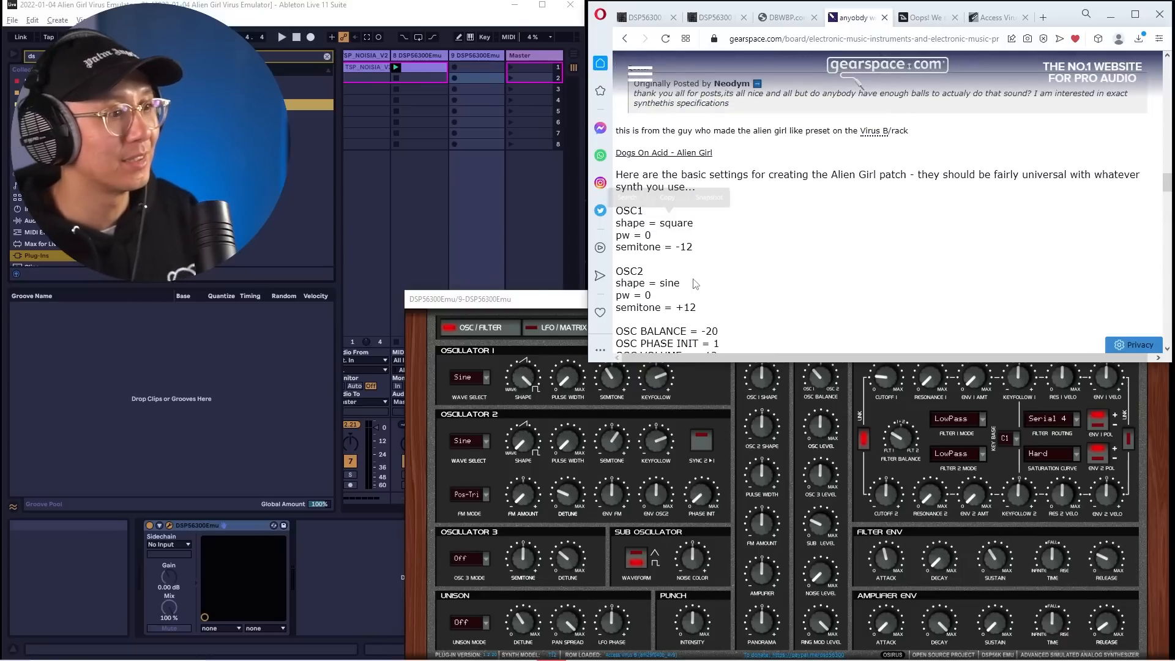
scroll(745, 262, "down", 1)
scroll(745, 261, "down", 6)
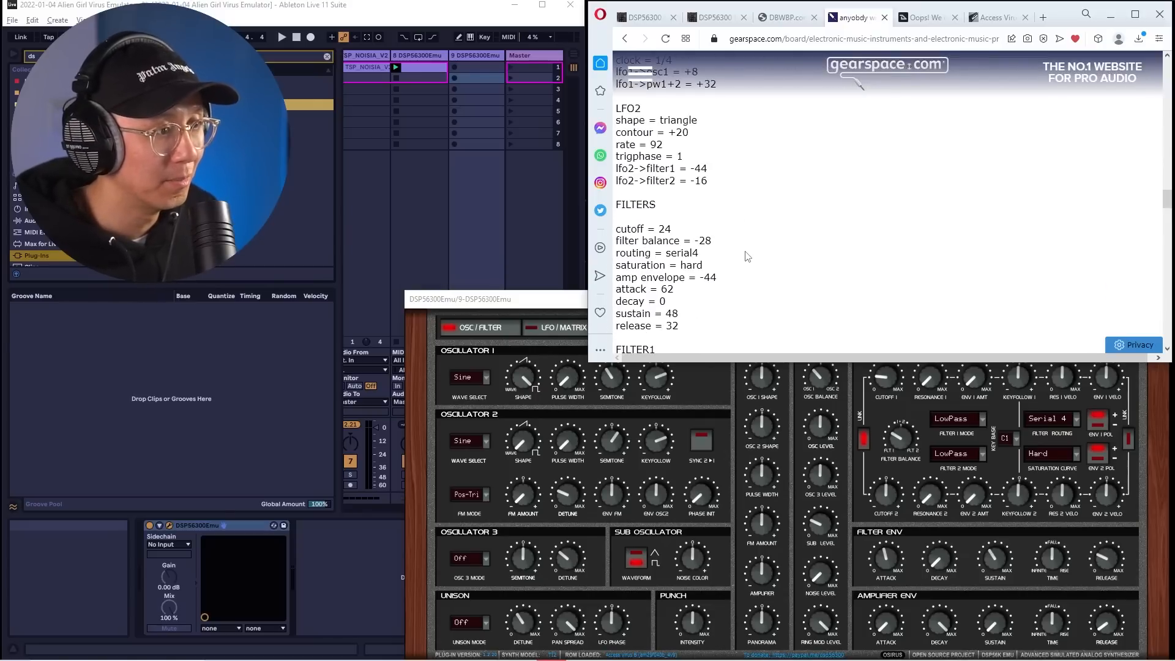
scroll(748, 257, "down", 1)
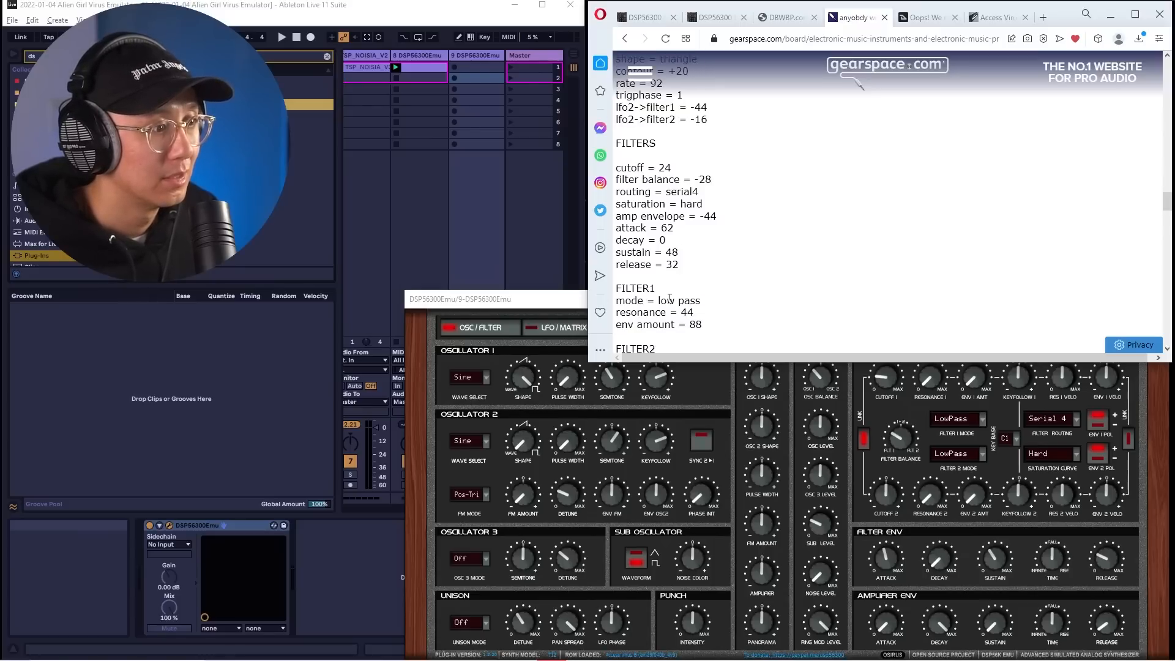
Step: Set filter 1's resonance to 44 and its envelope amount to 88
left_click(851, 410)
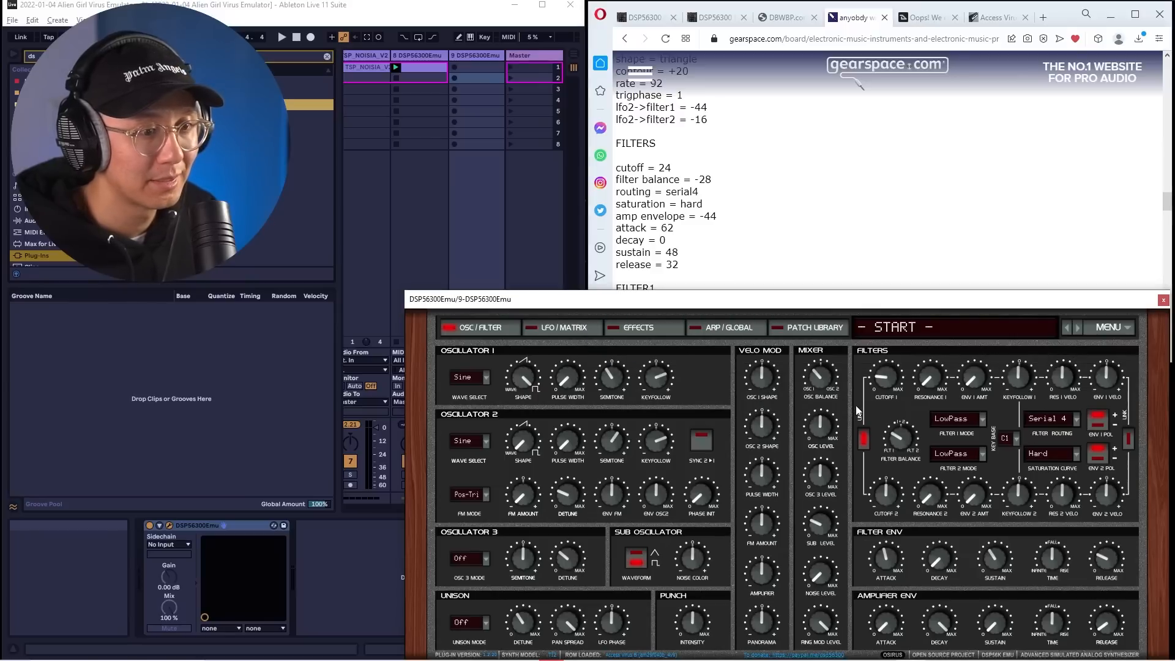
scroll(713, 245, "down", 2)
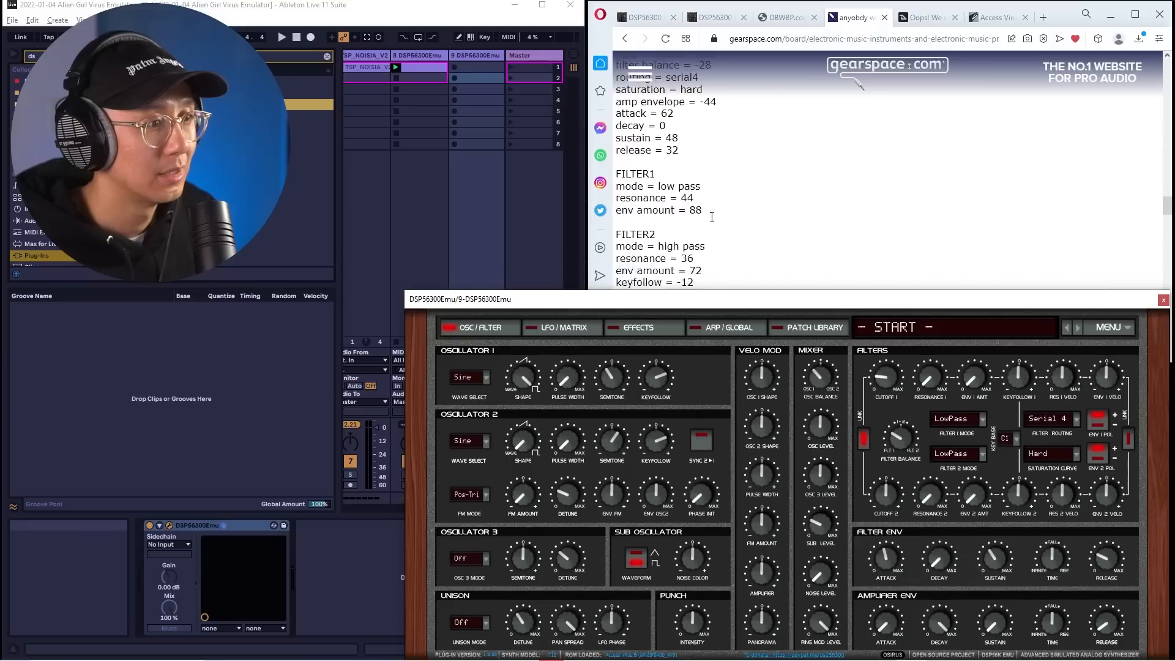
left_click_drag(930, 376, 959, 310)
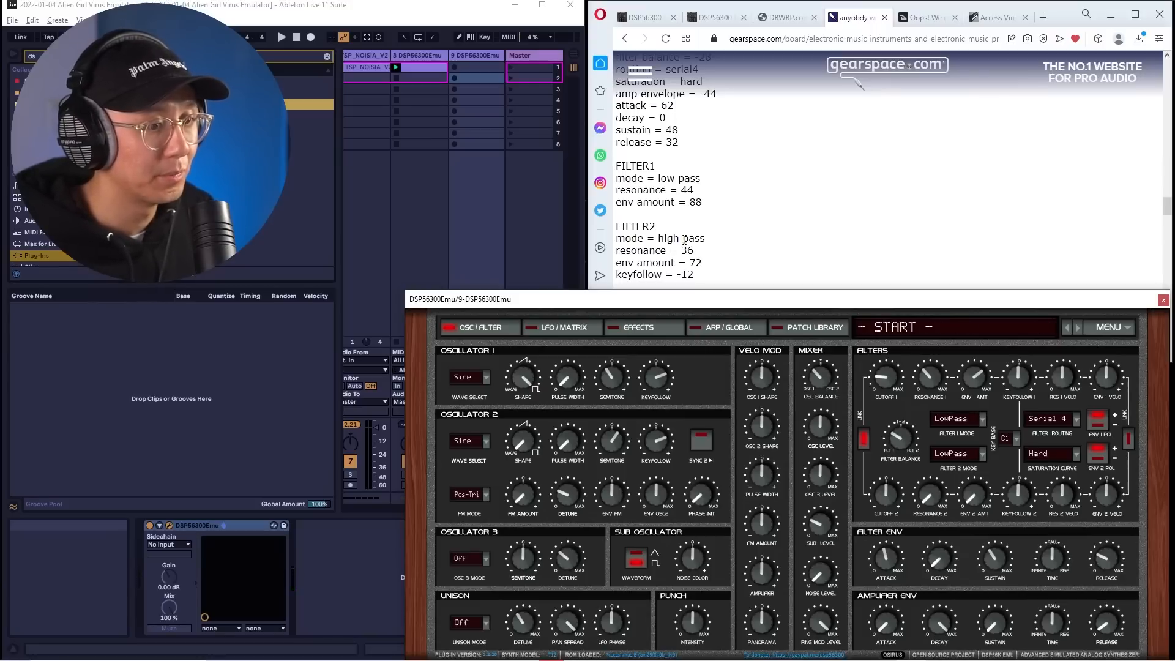
Step: Set filter 2 to HighPass with resonance 36, envelope amount 72 and keyfollow -12, following the forum post
left_click(982, 454)
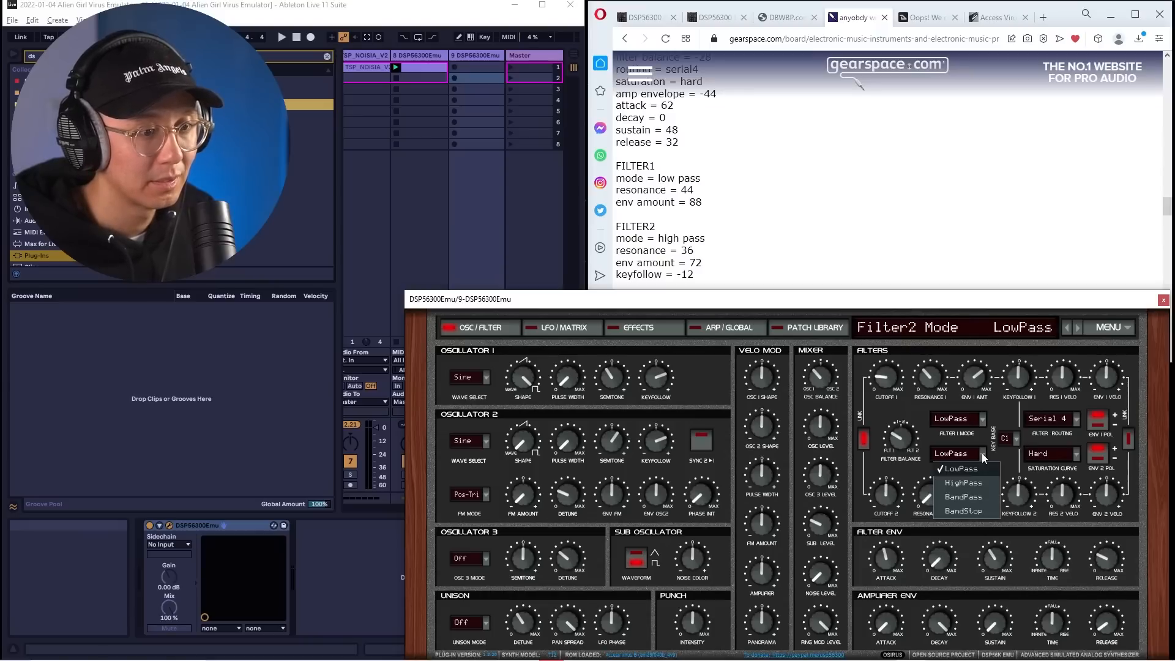
left_click(974, 482)
mouse_move(933, 491)
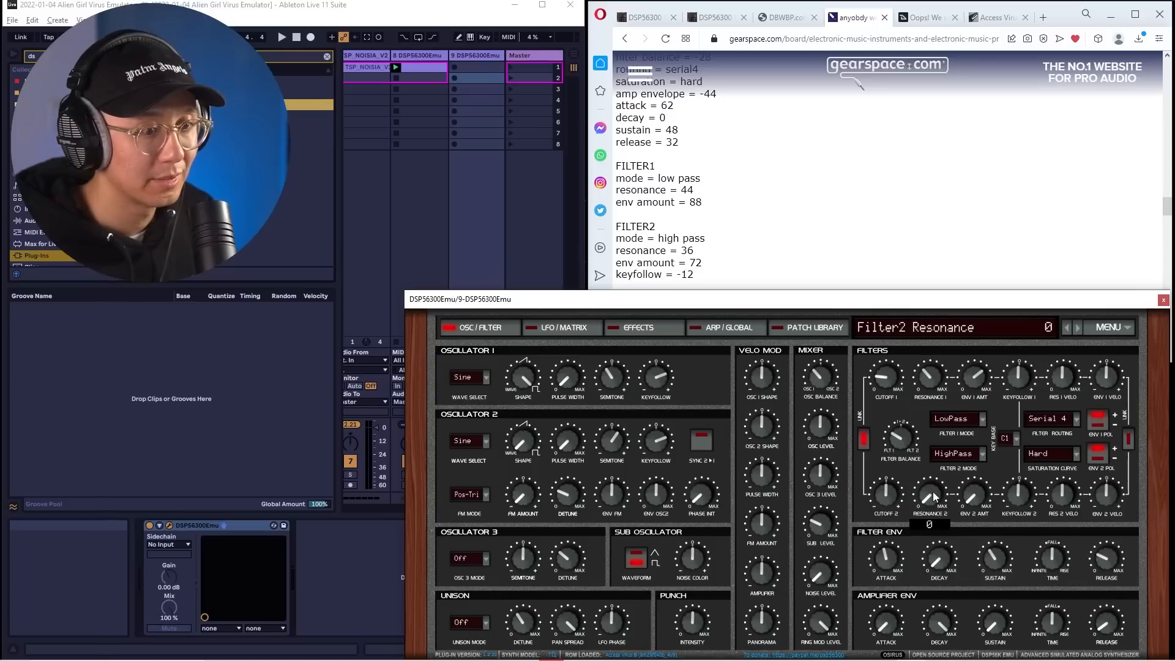
left_click_drag(931, 494, 932, 472)
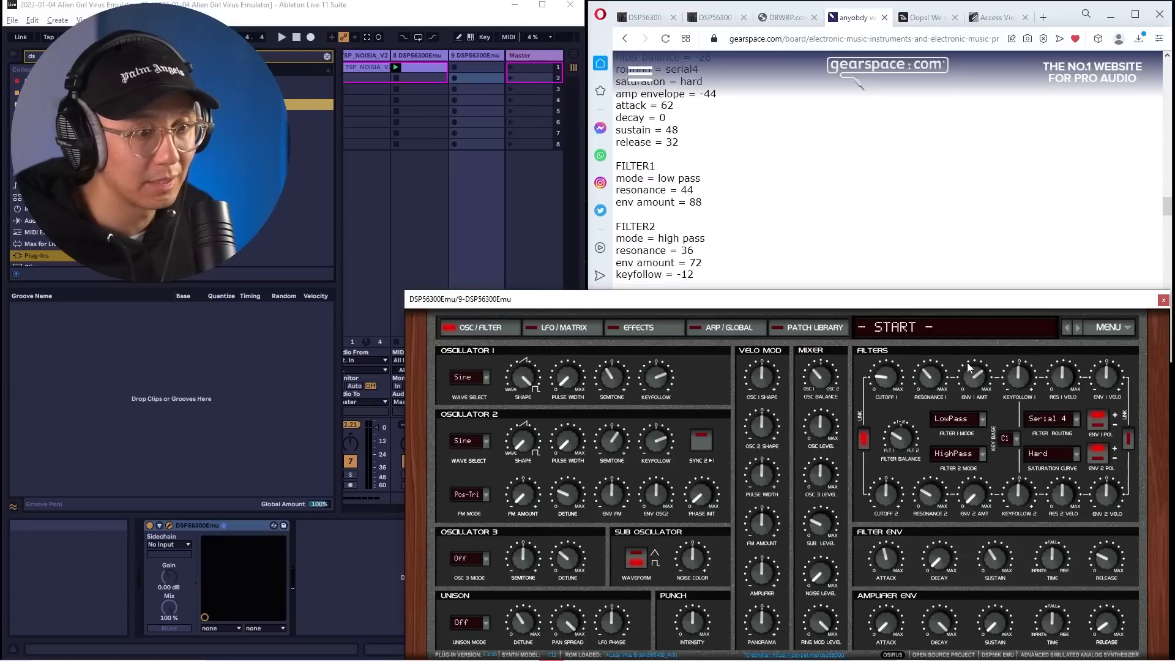
left_click_drag(979, 497, 975, 450)
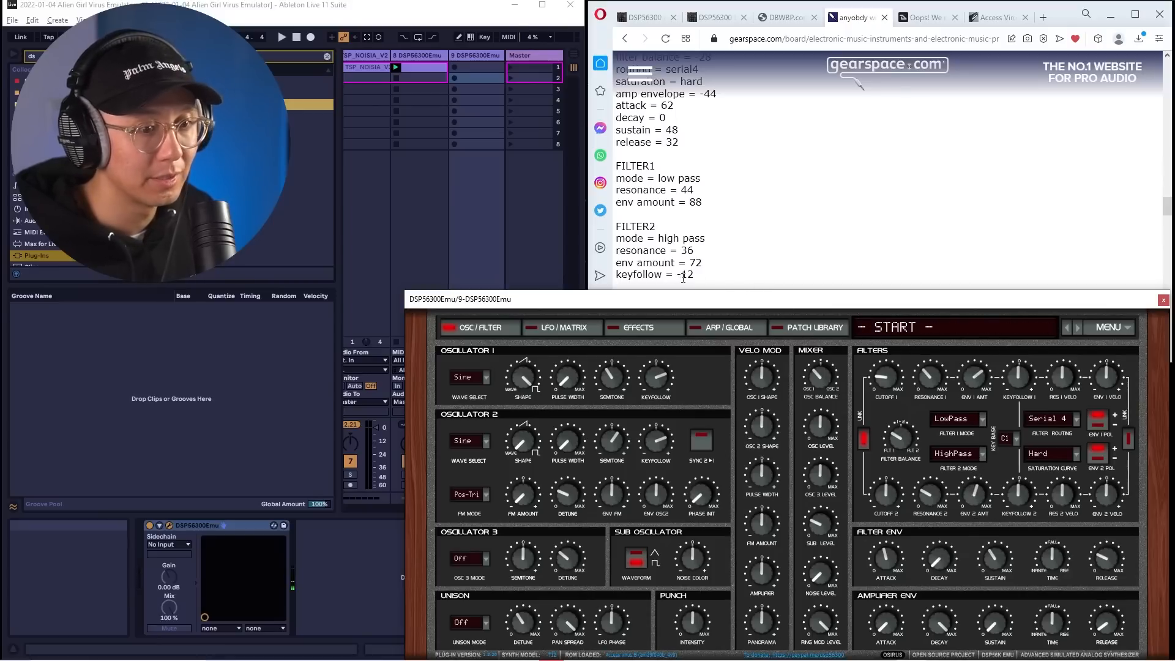
left_click_drag(1026, 494, 1015, 502)
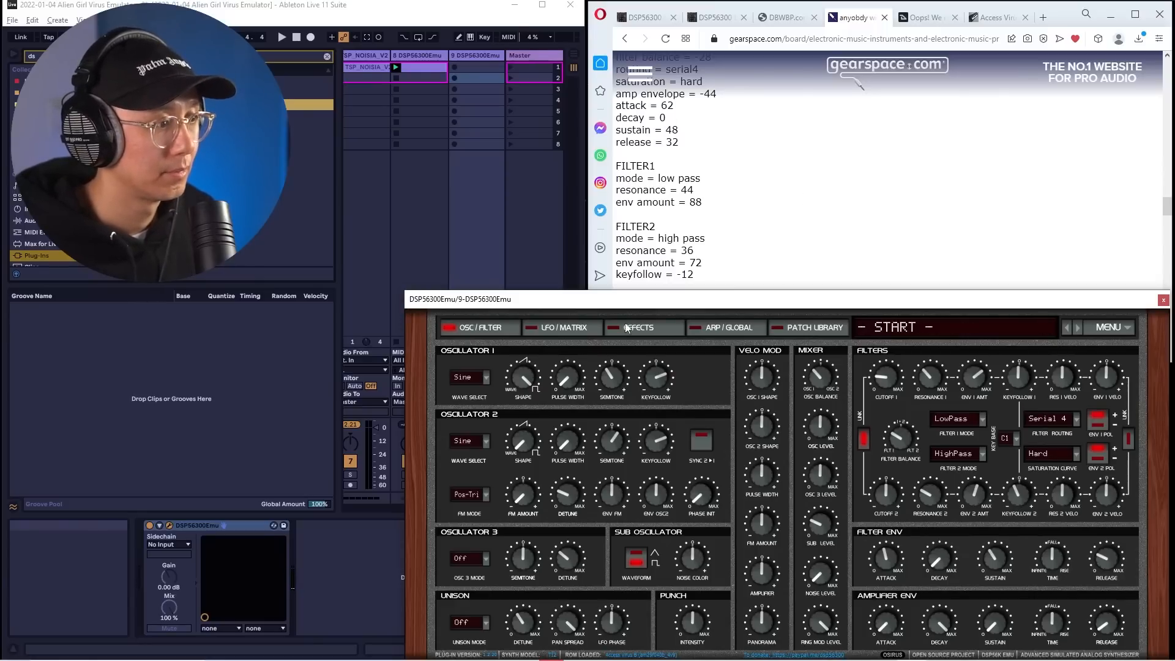
Step: Look through oscillator 1's wave list, then sweep its shape down to the wave end and back up to Pulse
mouse_move(528, 385)
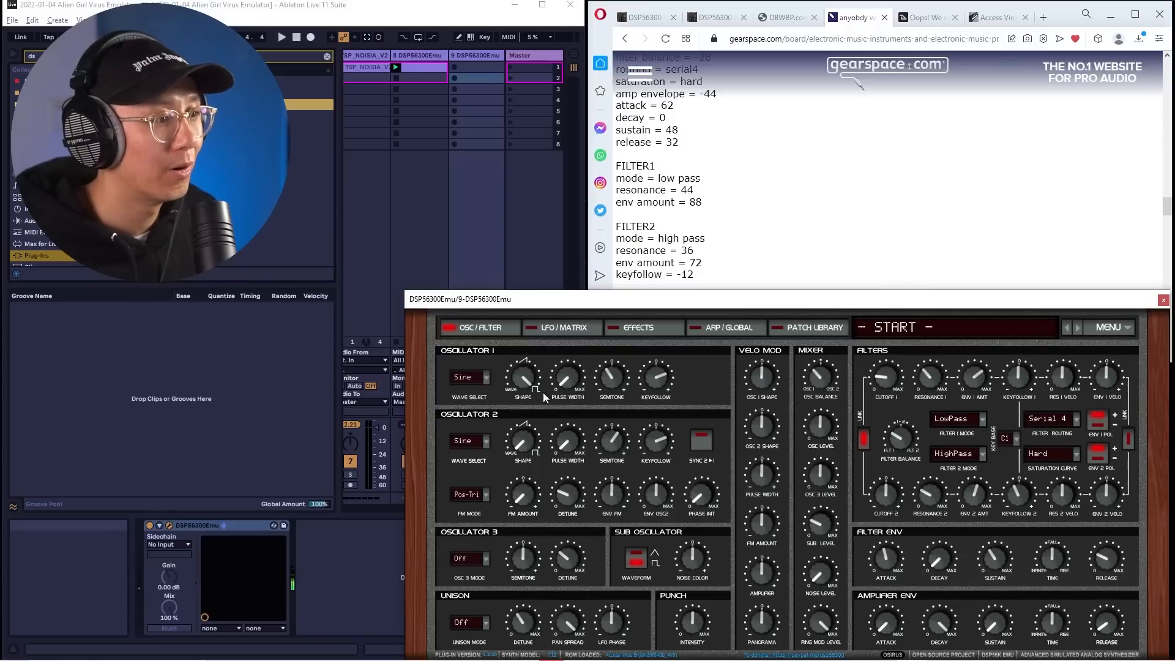
mouse_move(572, 373)
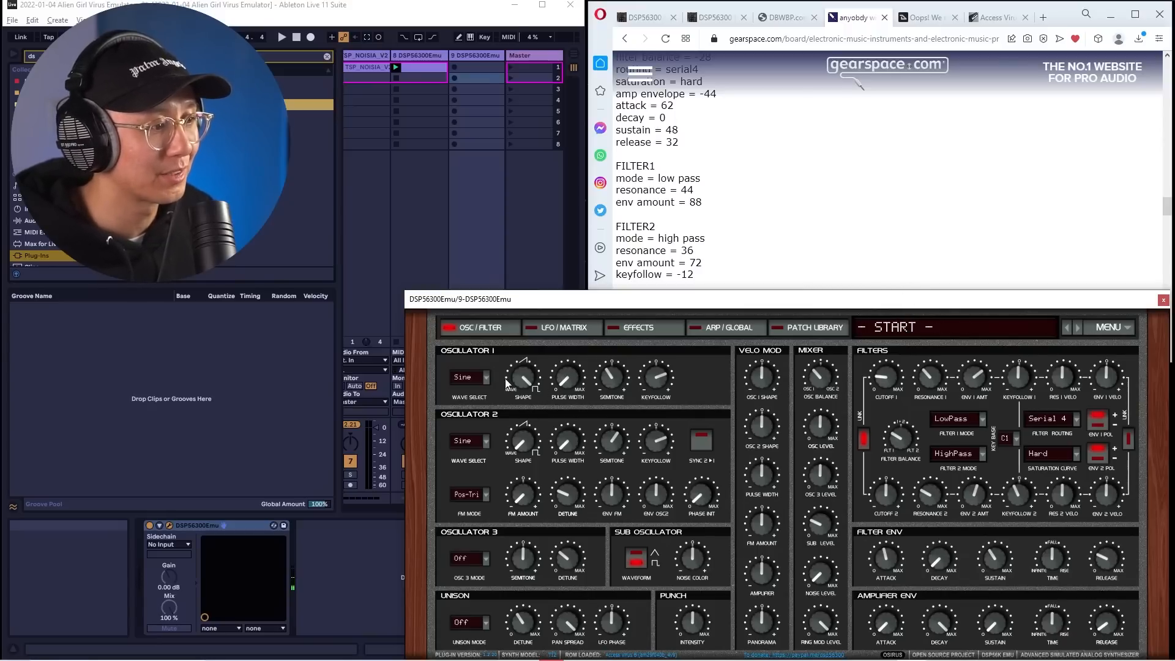
left_click(486, 378)
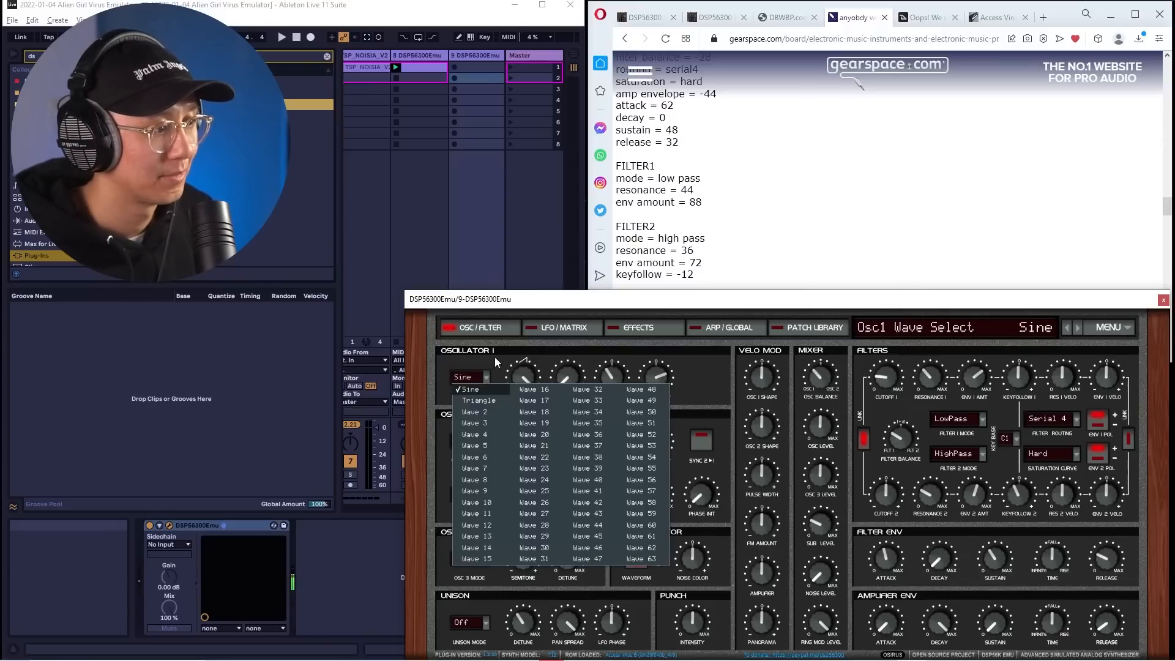
left_click(501, 363)
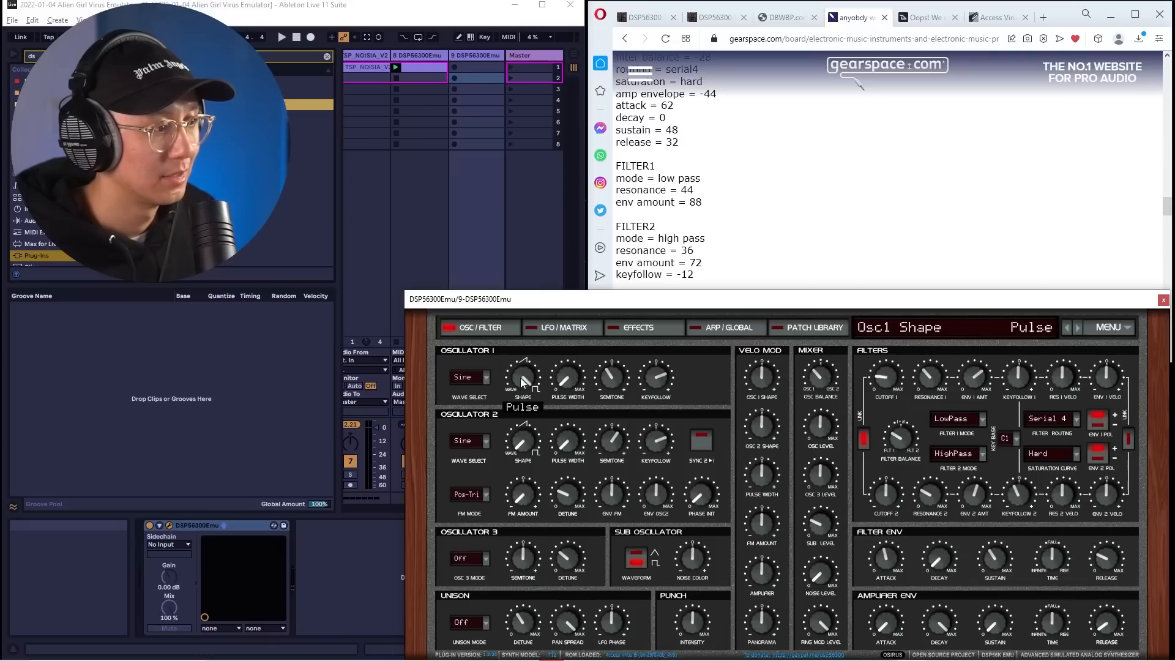
left_click_drag(521, 377, 523, 467)
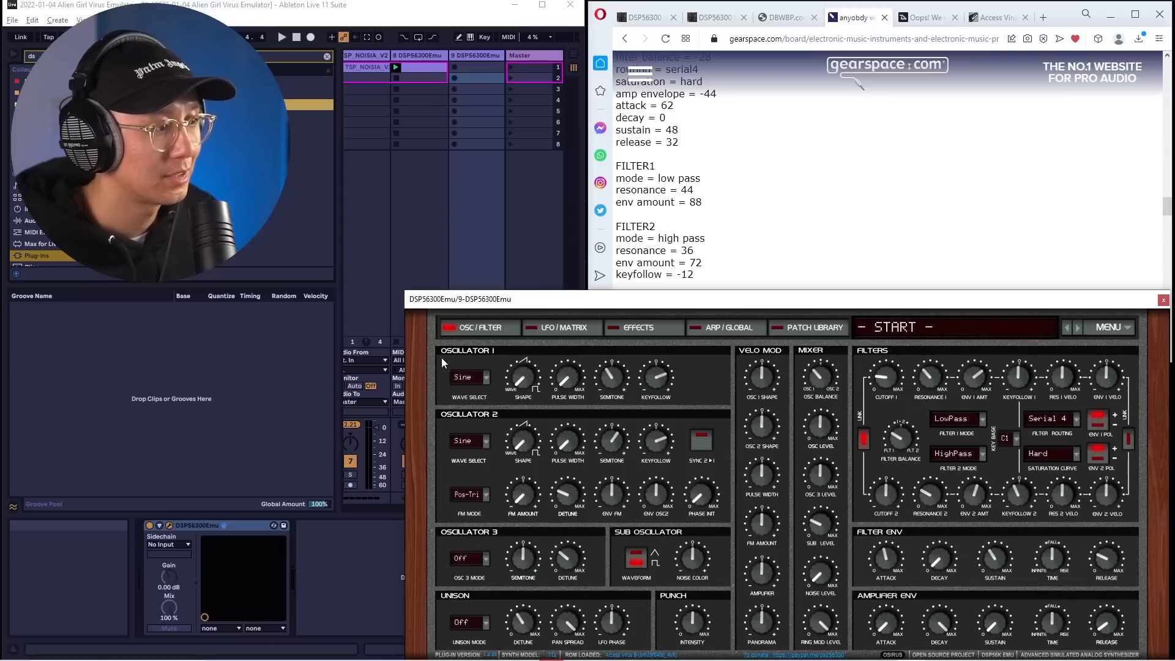
left_click_drag(520, 378, 514, 241)
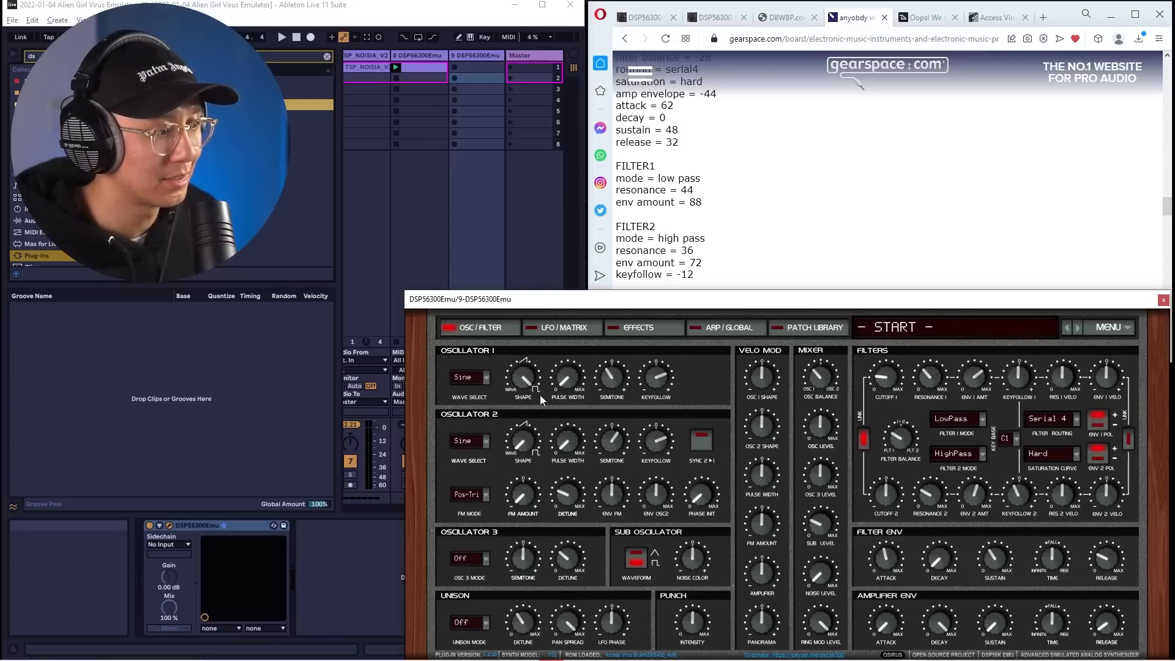
left_click(564, 376)
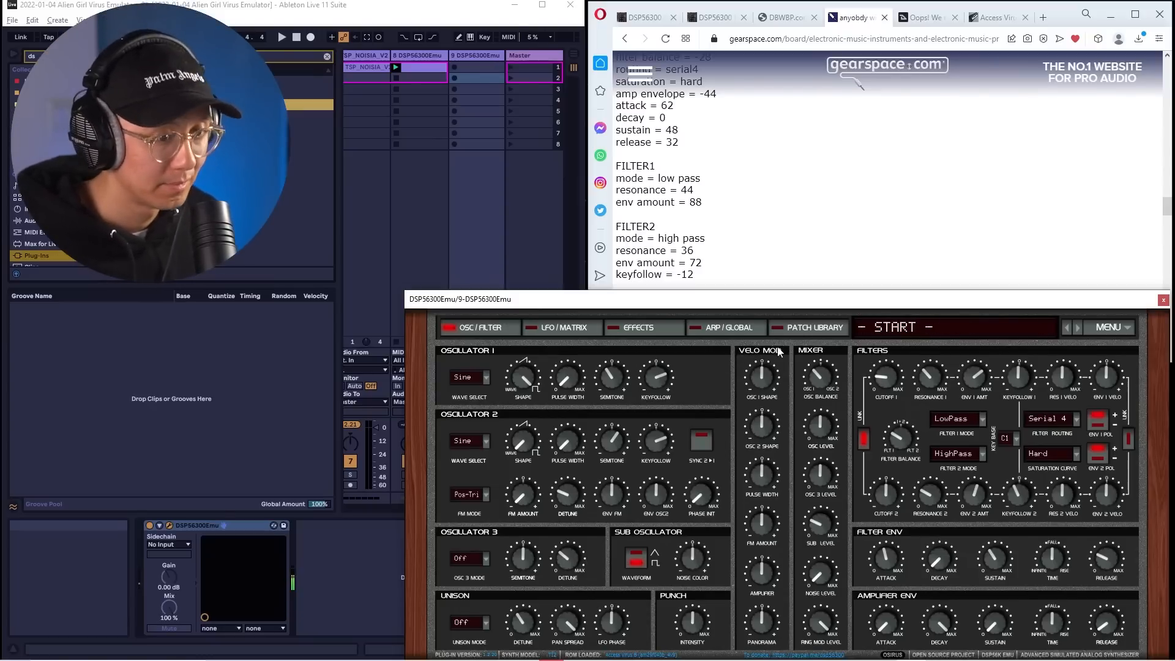
Step: Set the amplifier envelope's attack to 36, decay to 64, sustain to 127 and release to 20, following the forum's AMP values
left_click(753, 265)
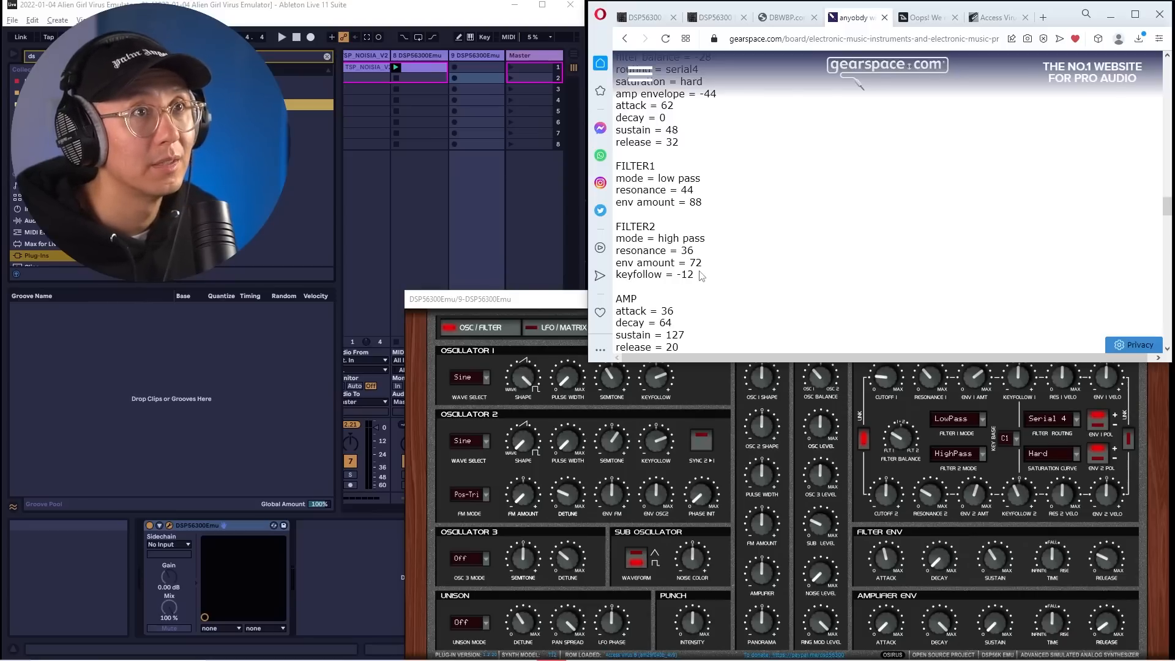
scroll(702, 275, "down", 1)
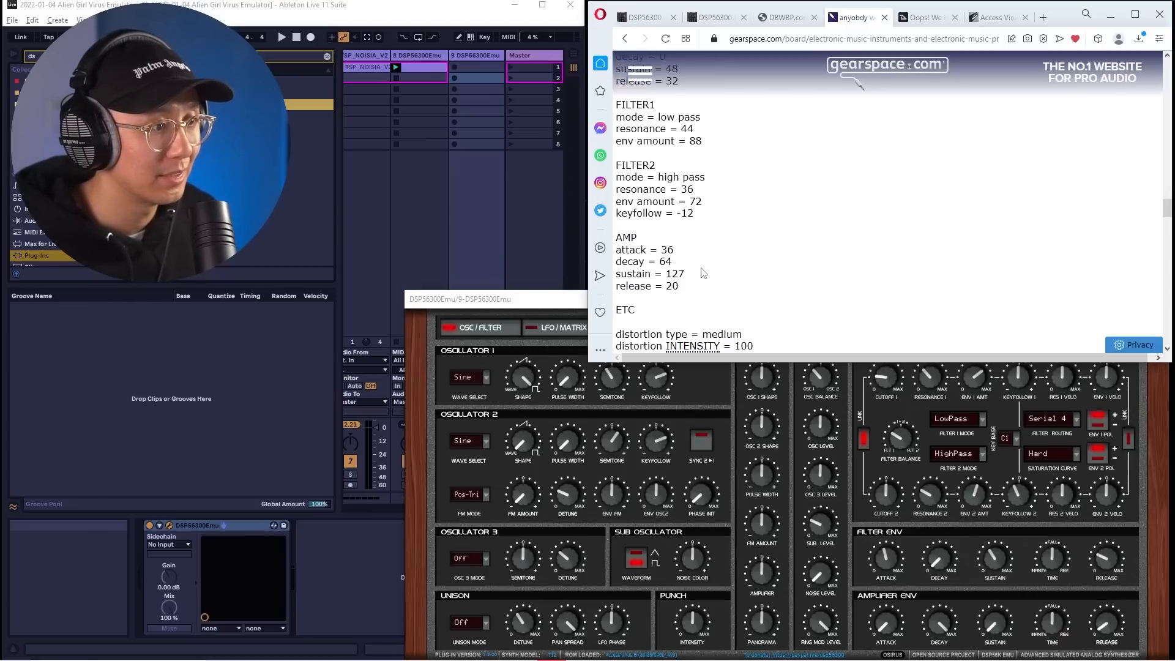
left_click_drag(890, 635, 936, 659)
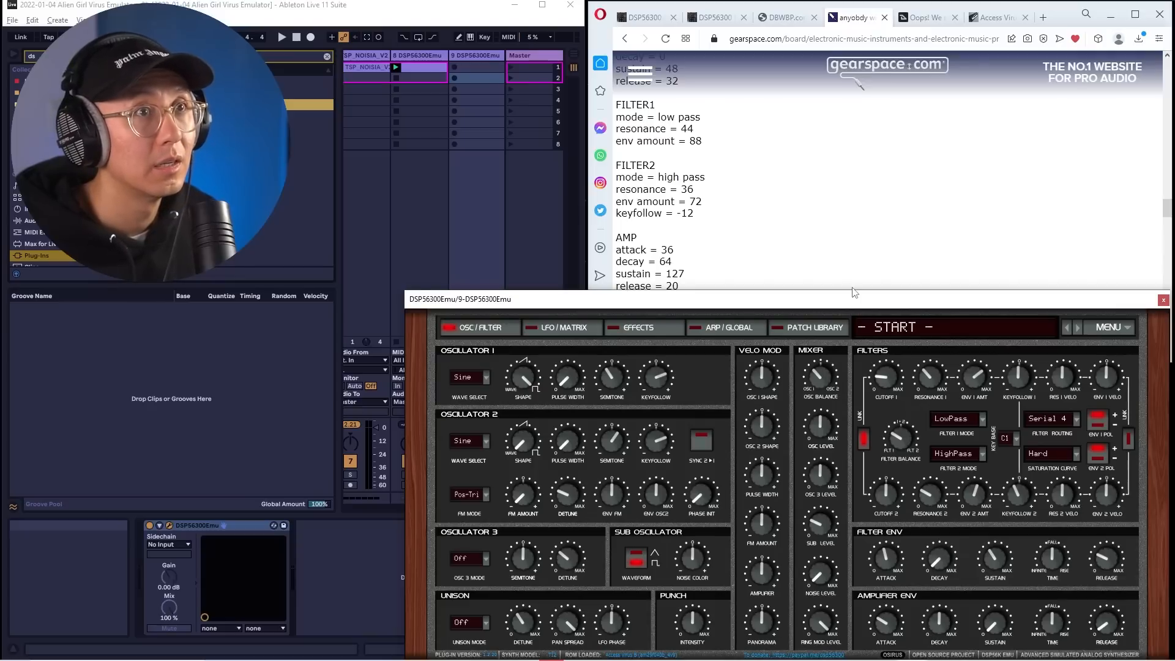
left_click(663, 262)
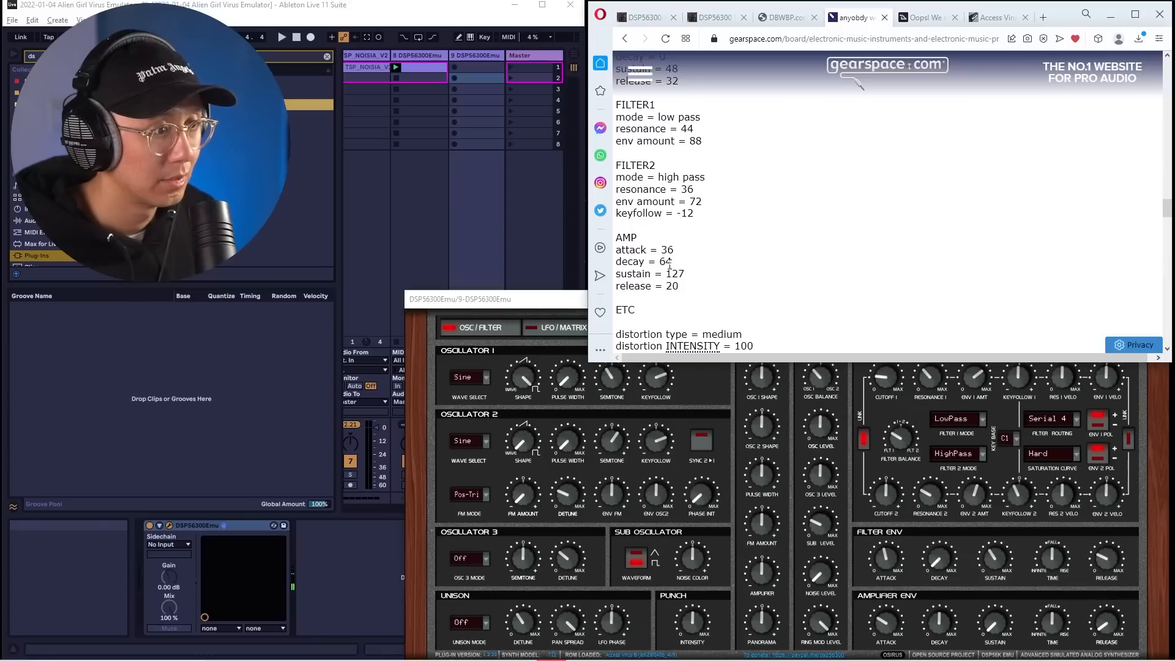
left_click_drag(997, 627, 973, 391)
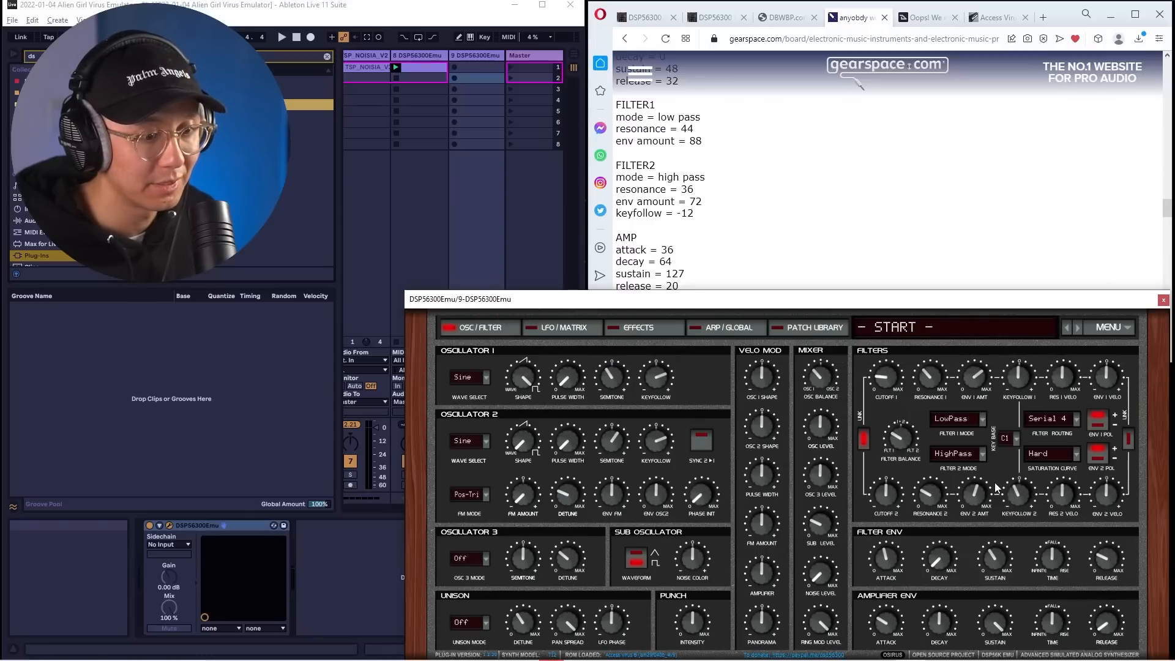
left_click(780, 262)
left_click_drag(1107, 626, 1105, 621)
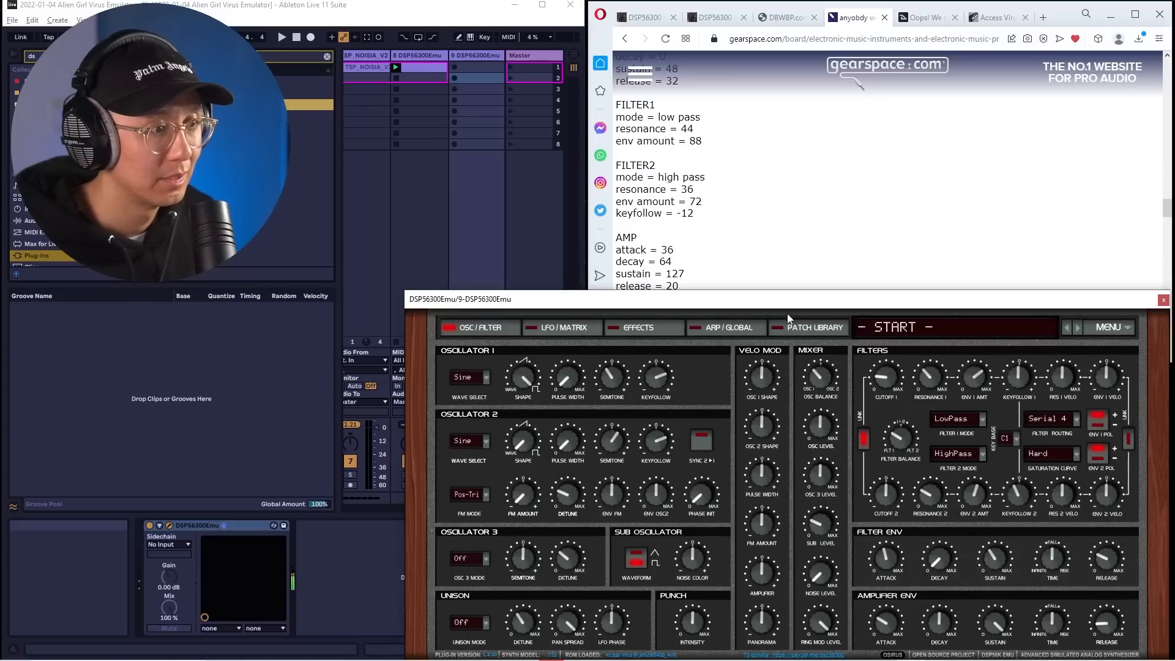
Step: Set the patch distortion curve to Middle and its intensity to 100, following the forum post's ETC section
left_click(766, 248)
scroll(768, 248, "down", 2)
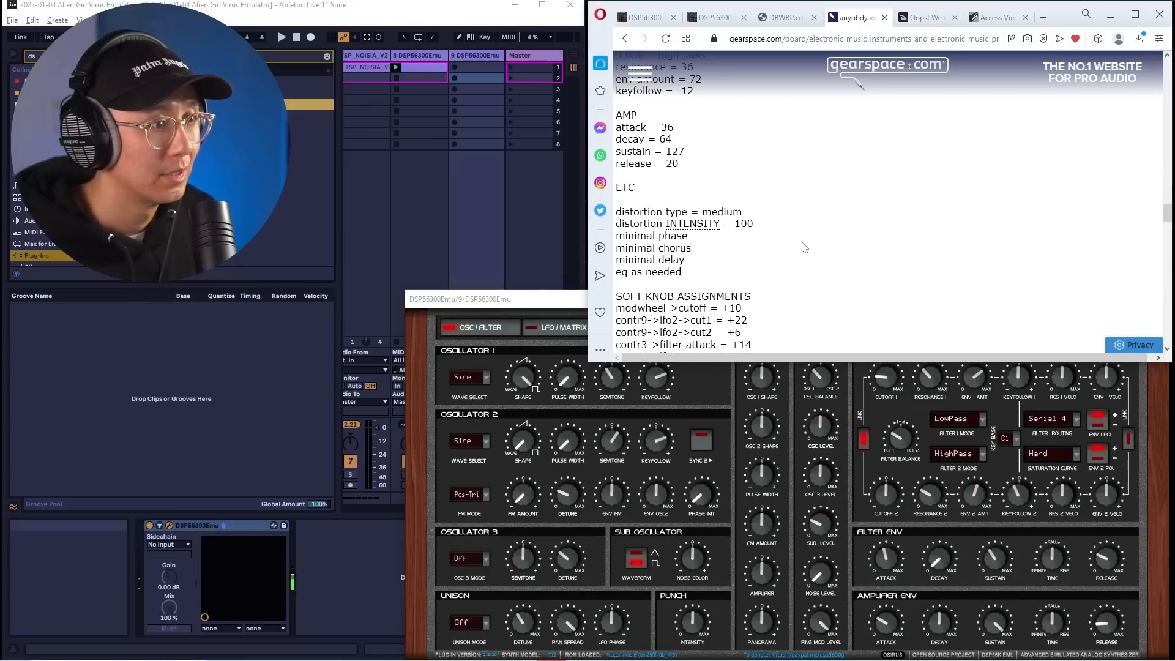
left_click(570, 300)
left_click(575, 333)
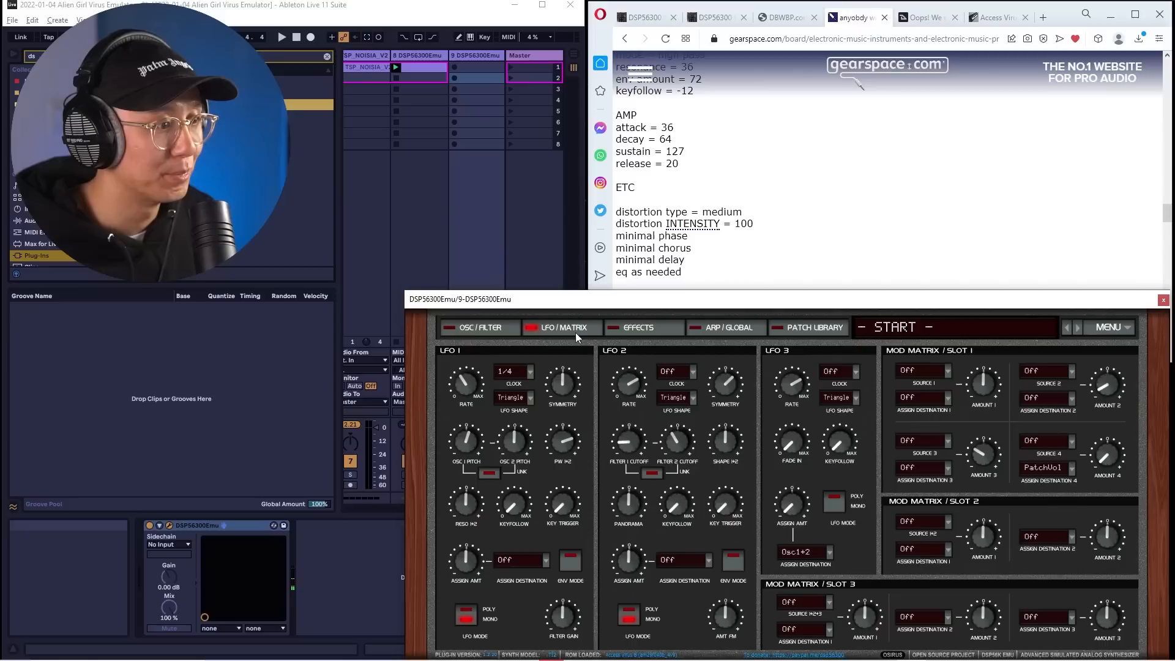
left_click(643, 328)
left_click(683, 381)
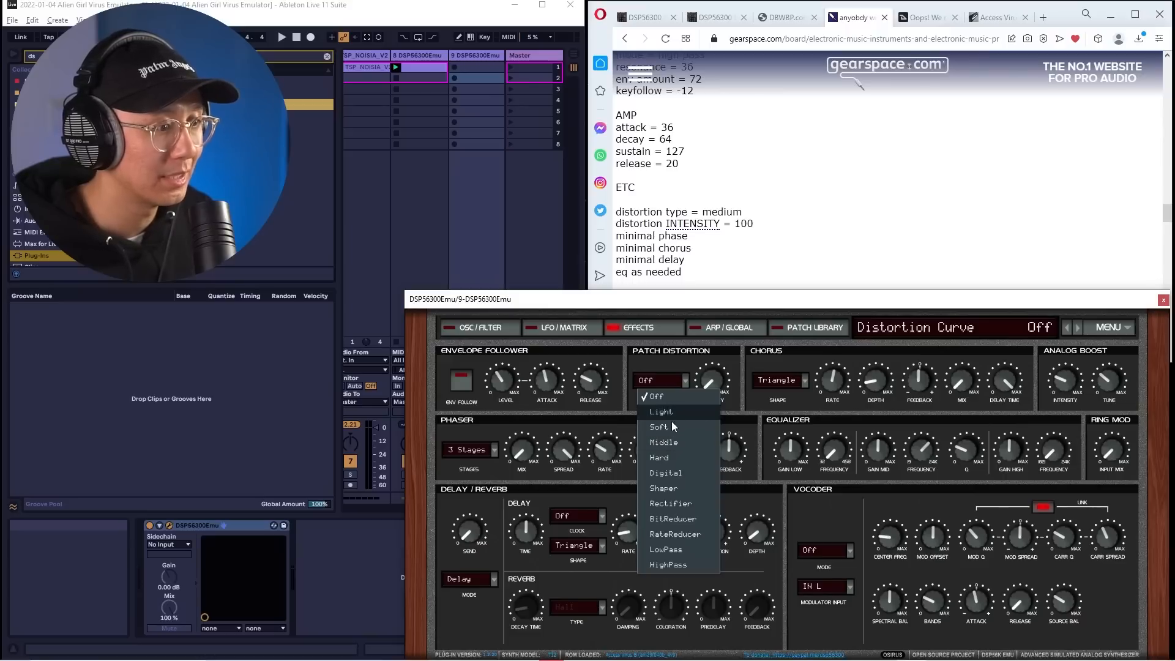
left_click(674, 441)
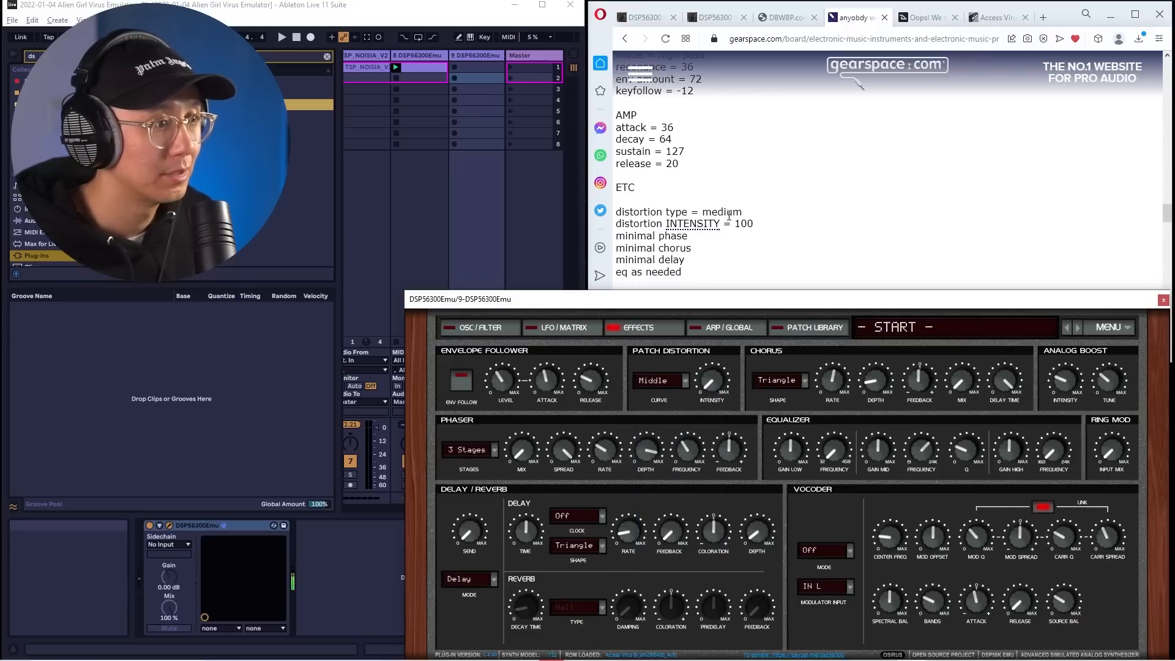
left_click_drag(715, 402, 710, 320)
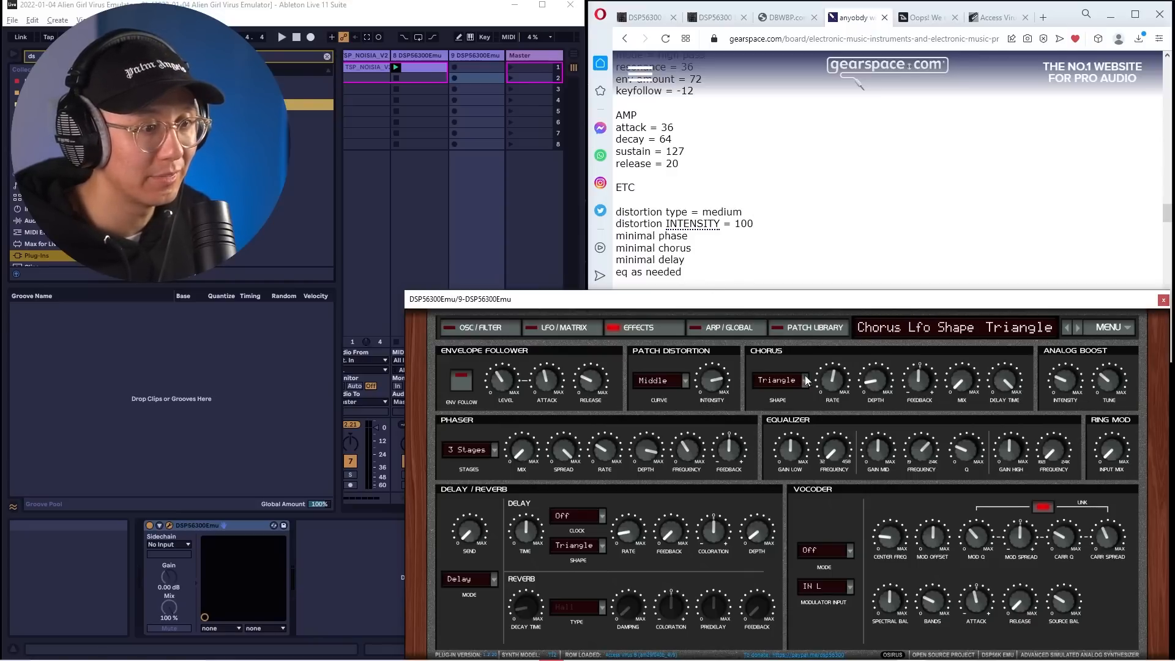
Step: Add minimal chorus and phaser by setting the chorus mix to 4 and the phaser mix to 5
left_click_drag(963, 381, 965, 380)
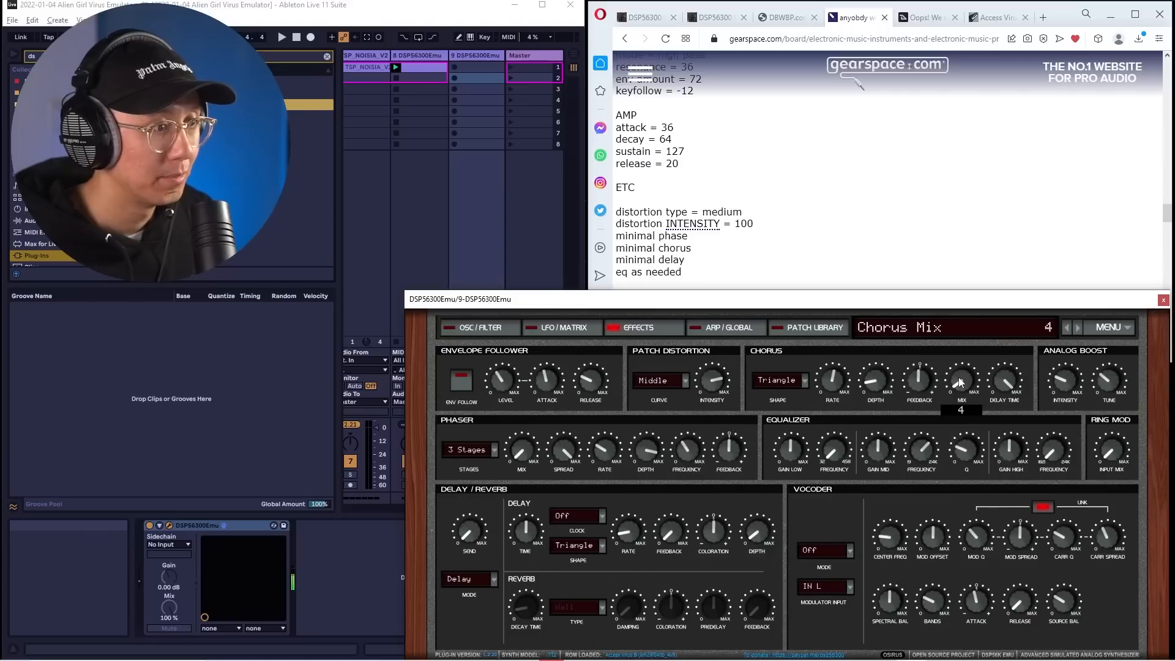
mouse_move(522, 454)
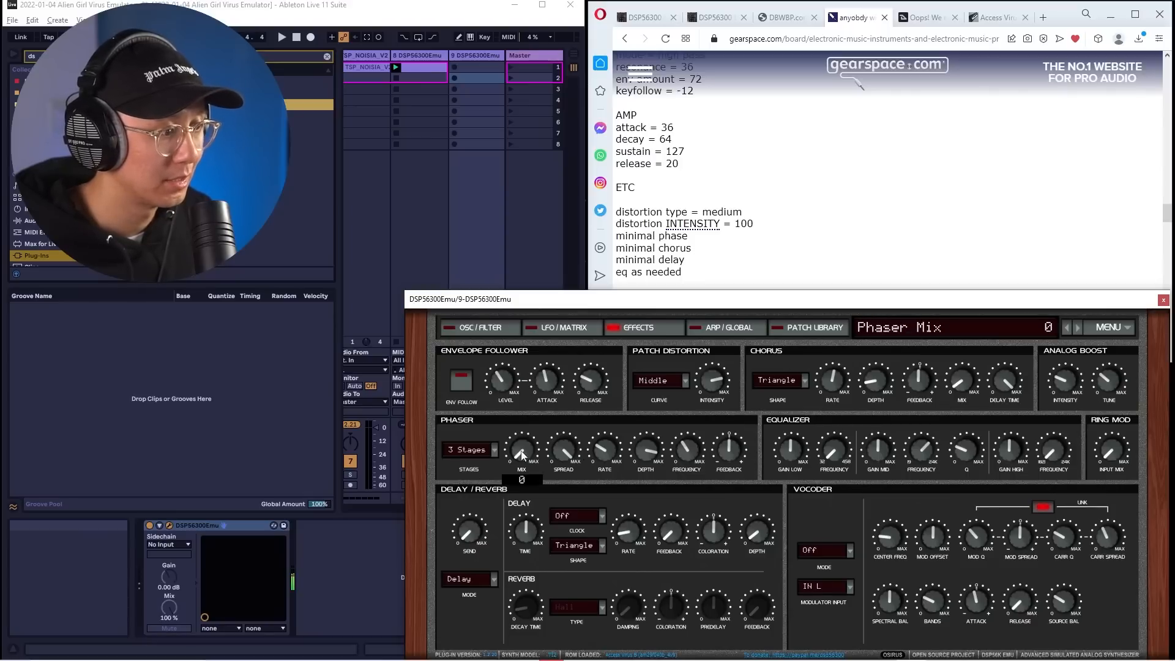
left_click_drag(523, 452, 523, 450)
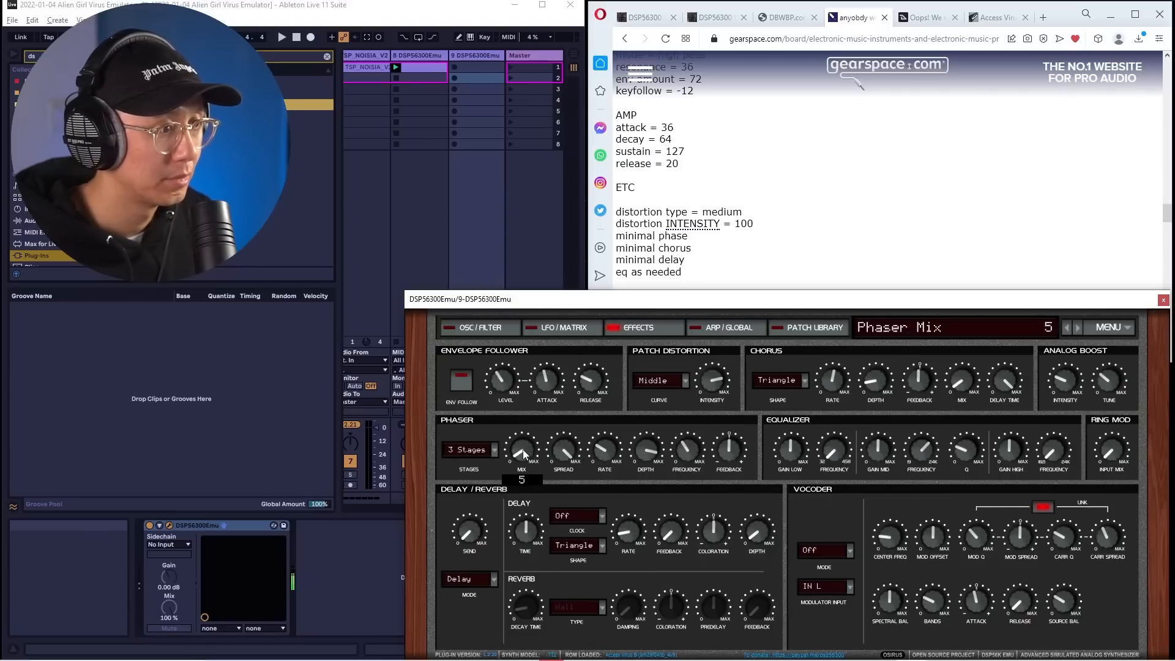
Step: Raise the analog boost's tune and adjust its intensity by ear
scroll(802, 242, "down", 2)
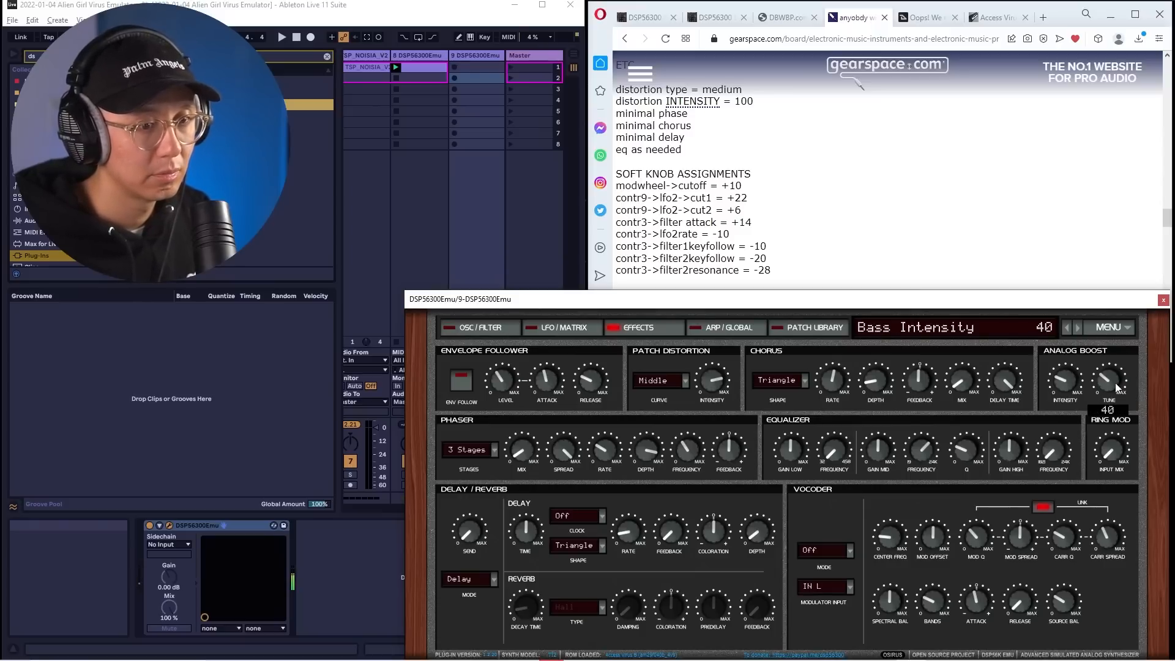
left_click_drag(1109, 380, 1119, 318)
mouse_move(1070, 388)
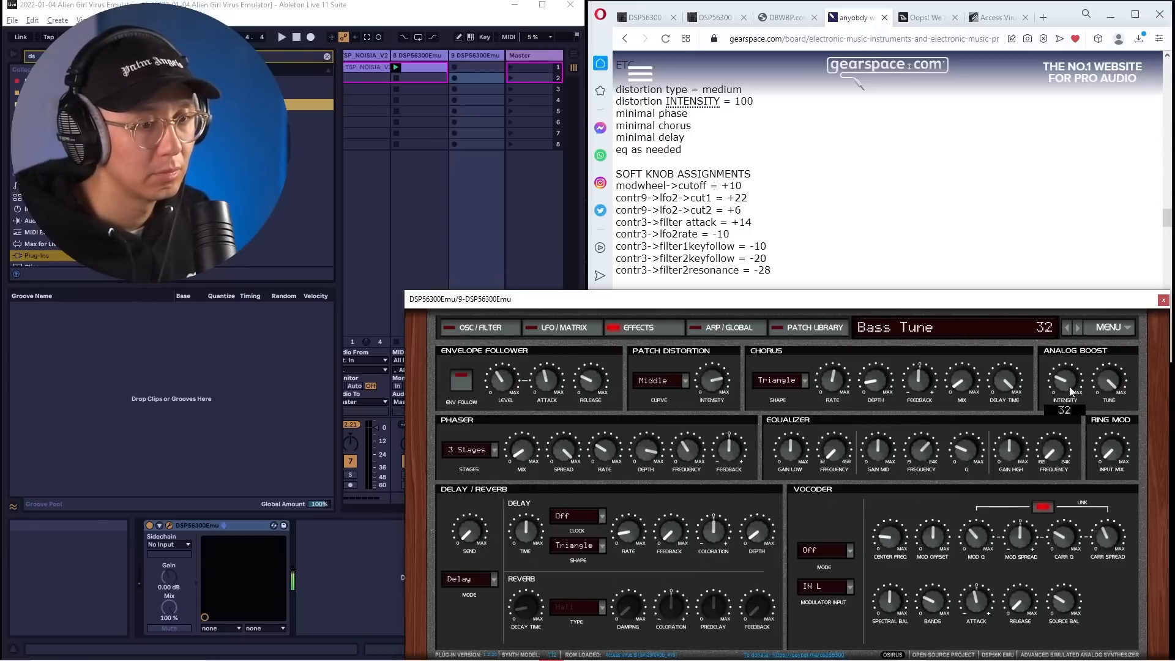
left_click_drag(1069, 392, 1071, 428)
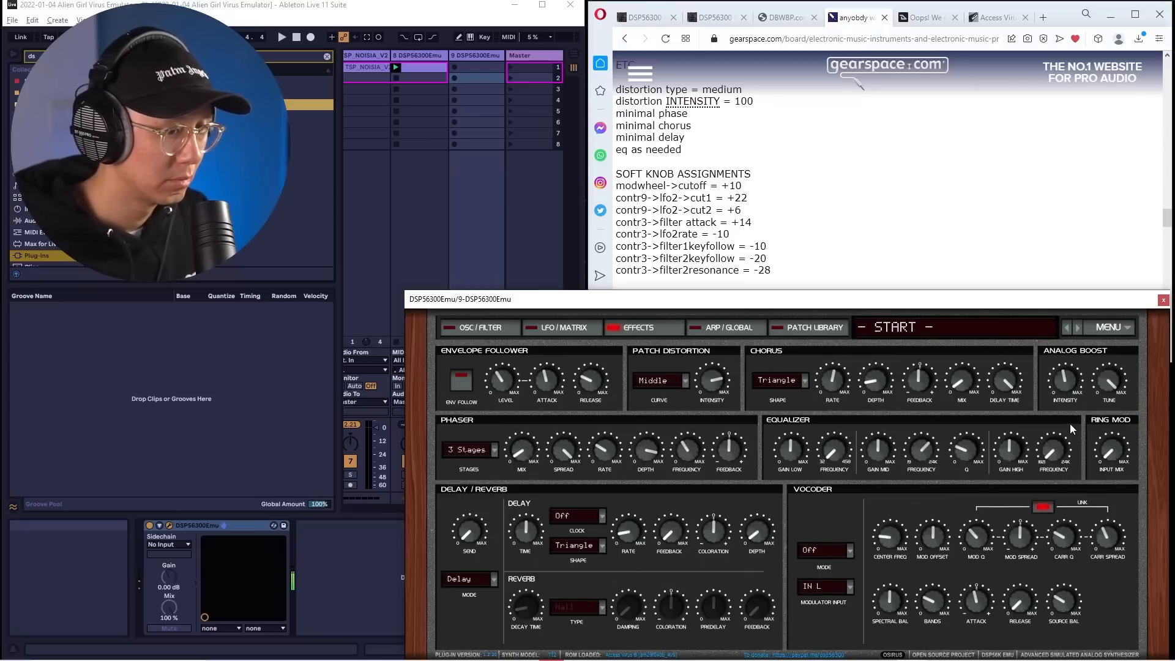
left_click_drag(1067, 384, 1065, 408)
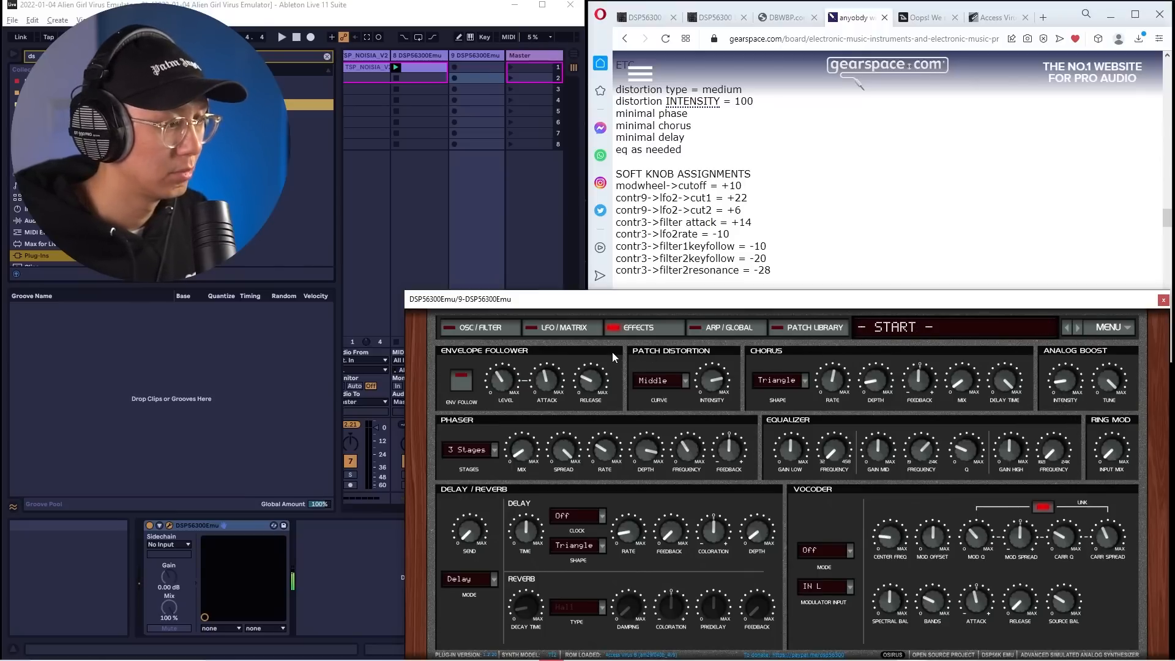
Step: In the oscillator page's mixer, raise the overall oscillator level and adjust the sub oscillator level
left_click(481, 328)
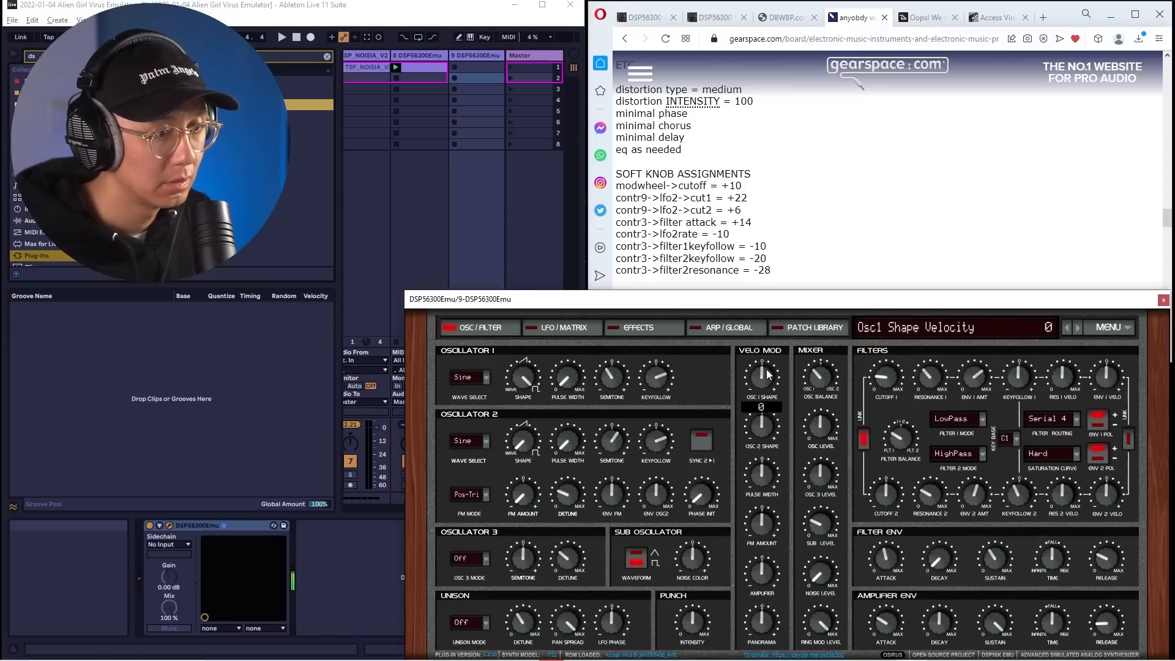
left_click_drag(819, 435, 820, 373)
left_click_drag(837, 525, 825, 578)
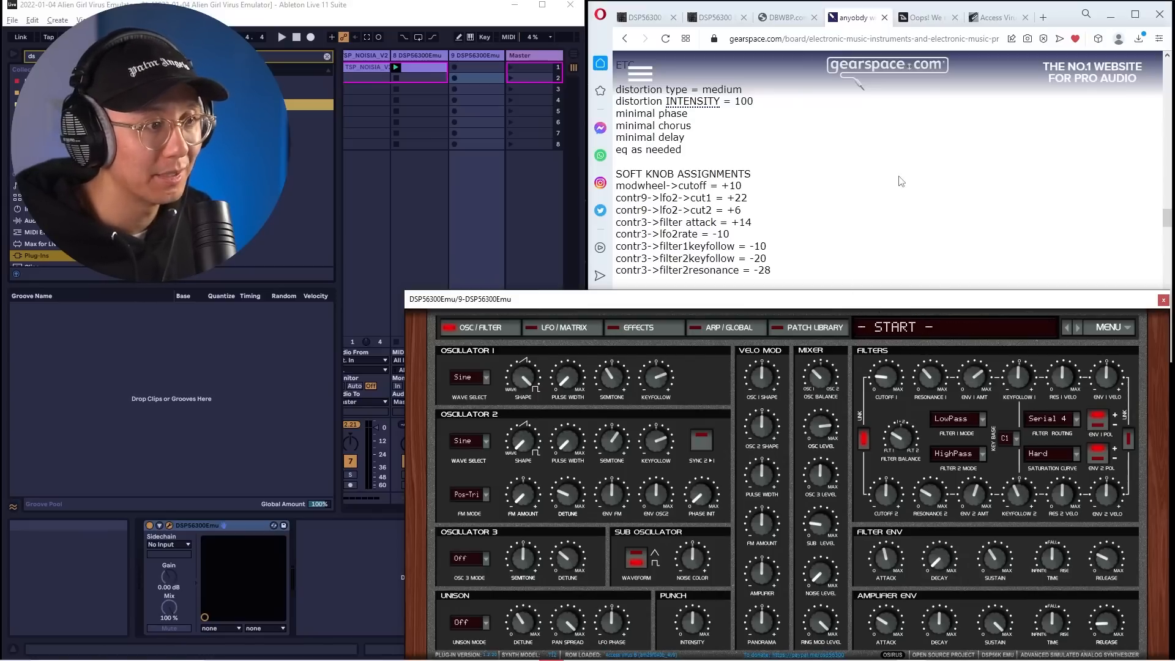
Step: Compare the forum post's filter 1 and filter 2 envelope amounts with the emulator's filter settings
left_click(861, 239)
scroll(861, 239, "up", 4)
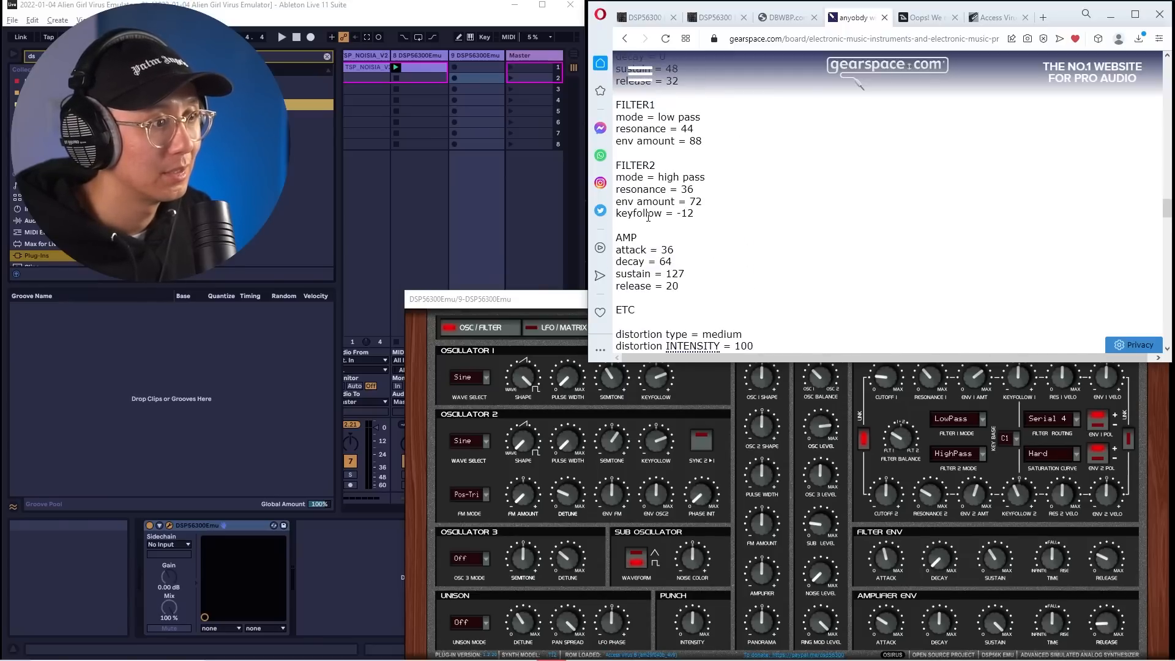
left_click_drag(646, 201, 703, 203)
mouse_move(978, 377)
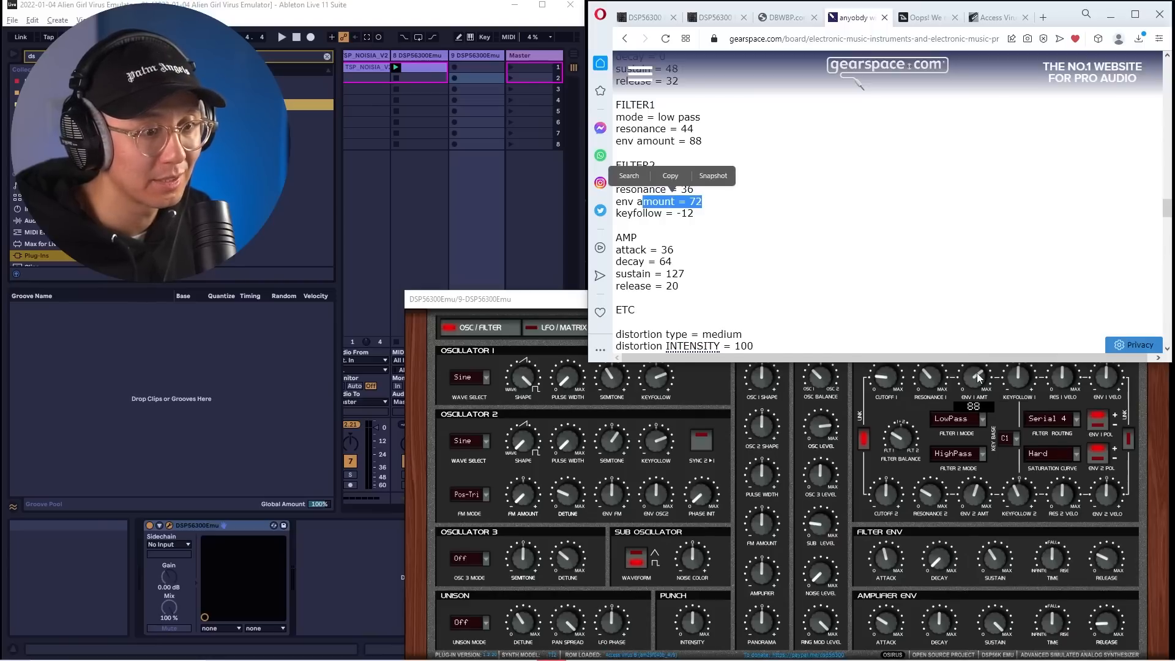
left_click(830, 228)
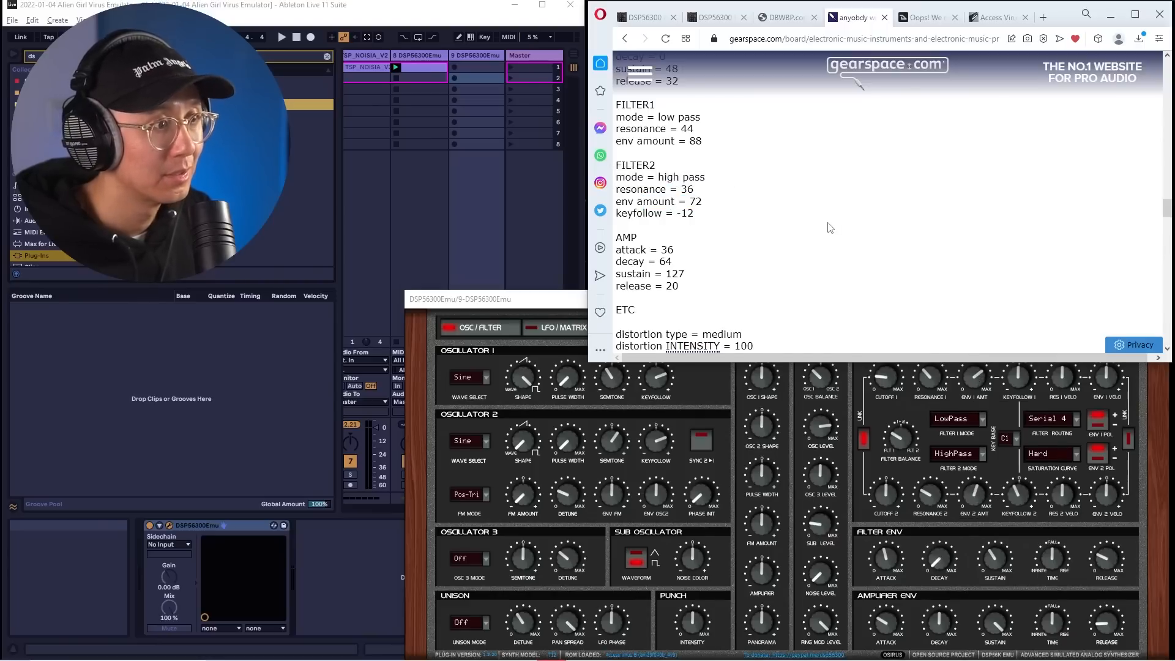
Step: Check the amp envelope amount in the forum post's filters section
scroll(830, 228, "up", 3)
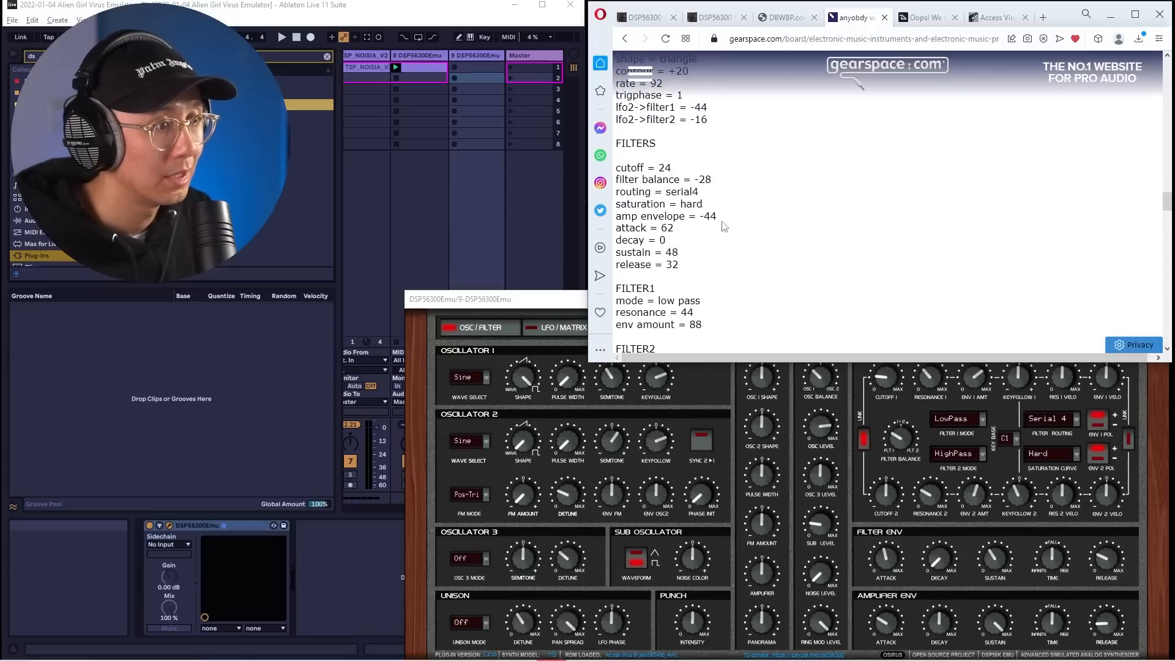
left_click_drag(659, 217, 711, 217)
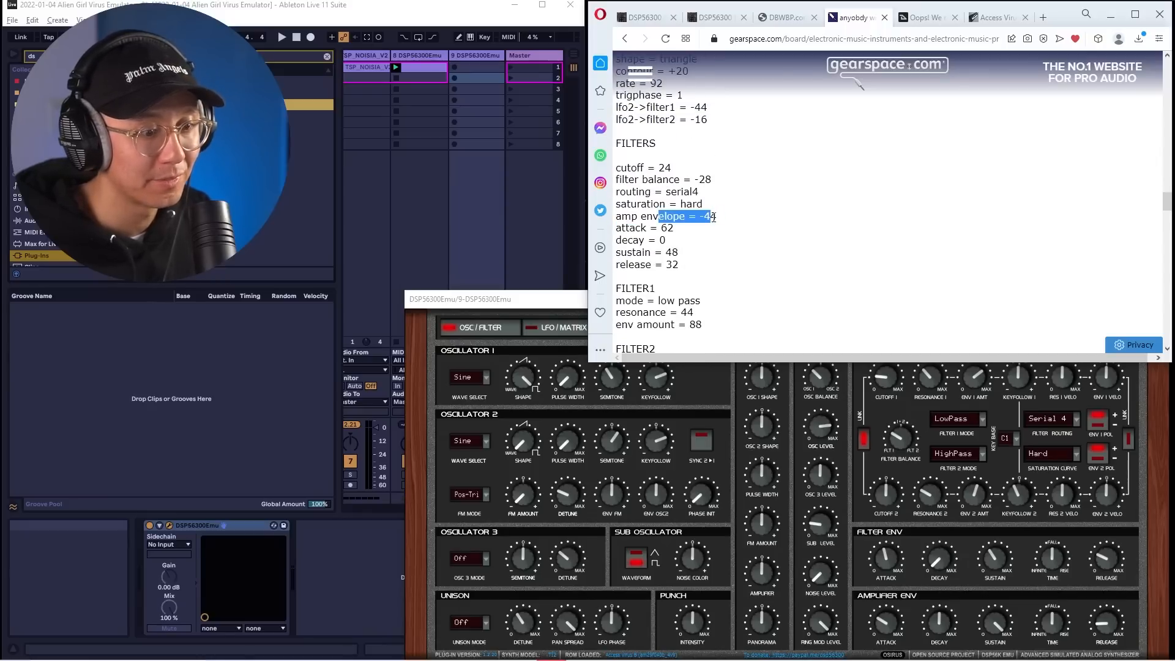
left_click_drag(647, 217, 718, 216)
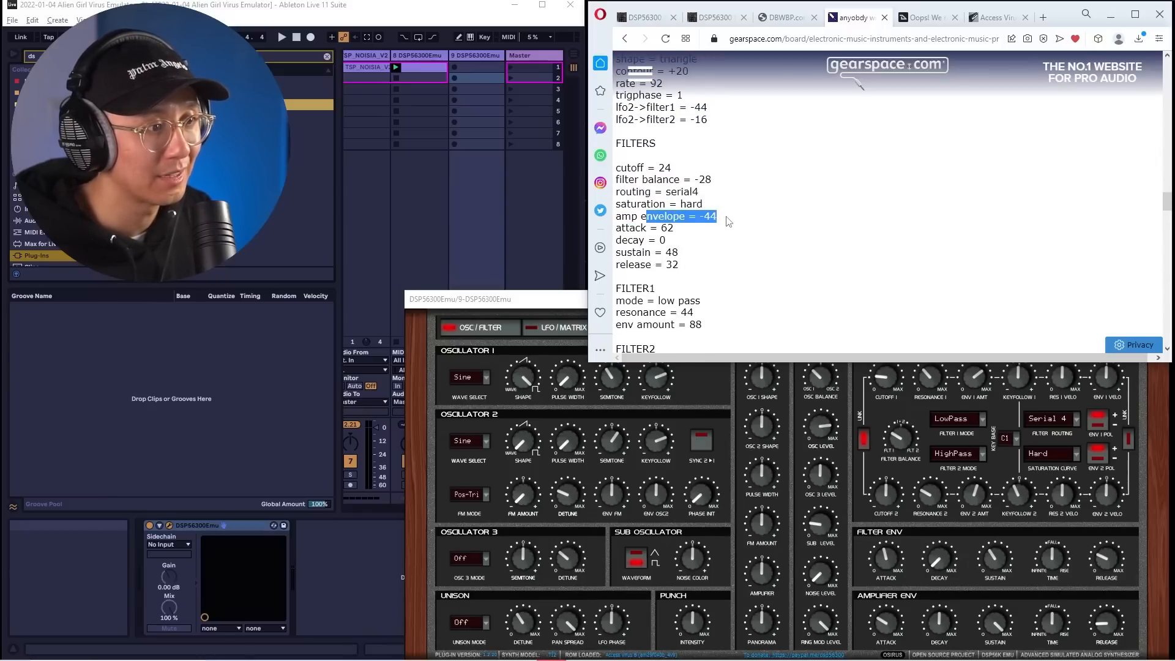
Step: Raise the emulator's overall oscillator level to 127 and its patch volume to 127
left_click(1160, 493)
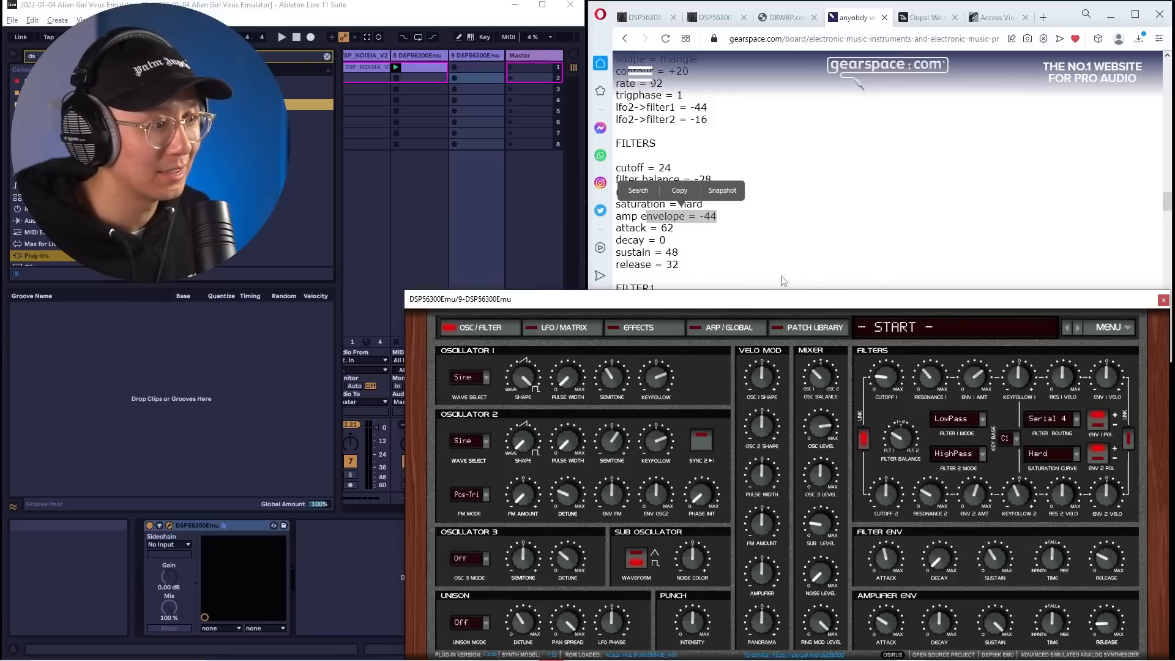
mouse_move(825, 384)
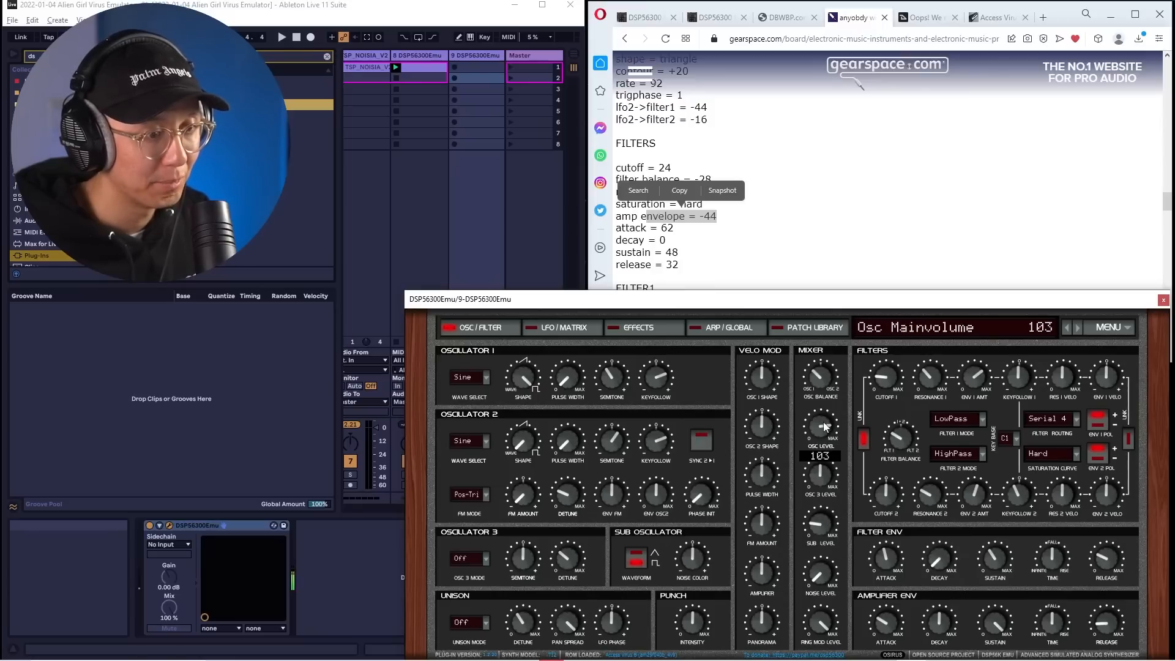
left_click_drag(824, 421, 824, 398)
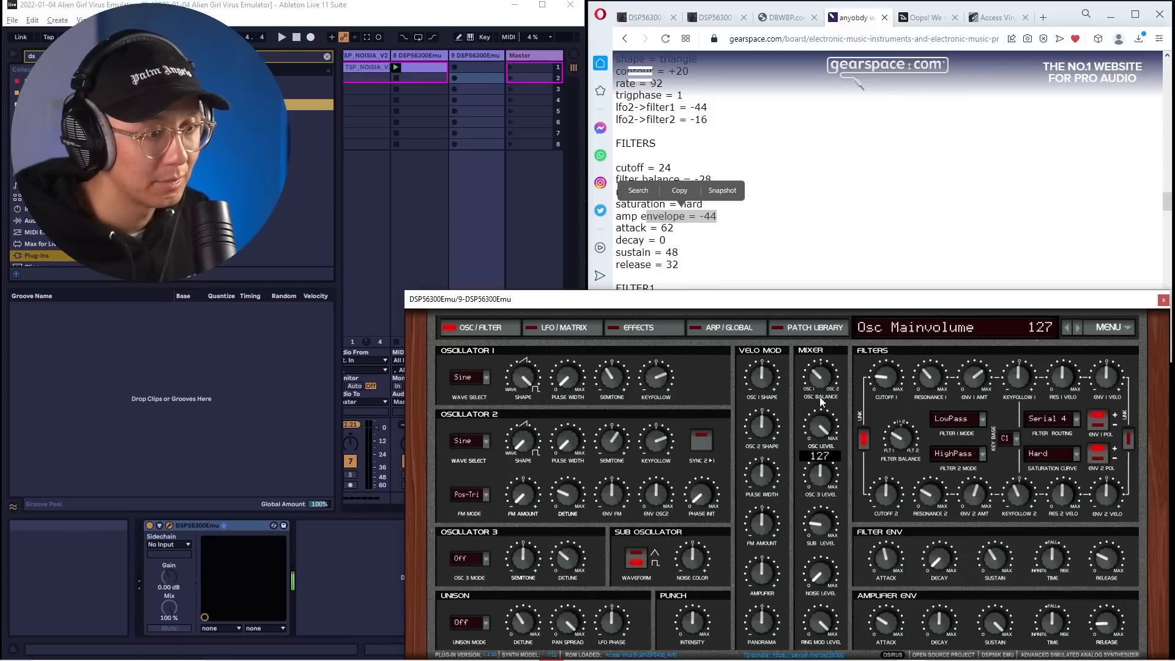
left_click(648, 328)
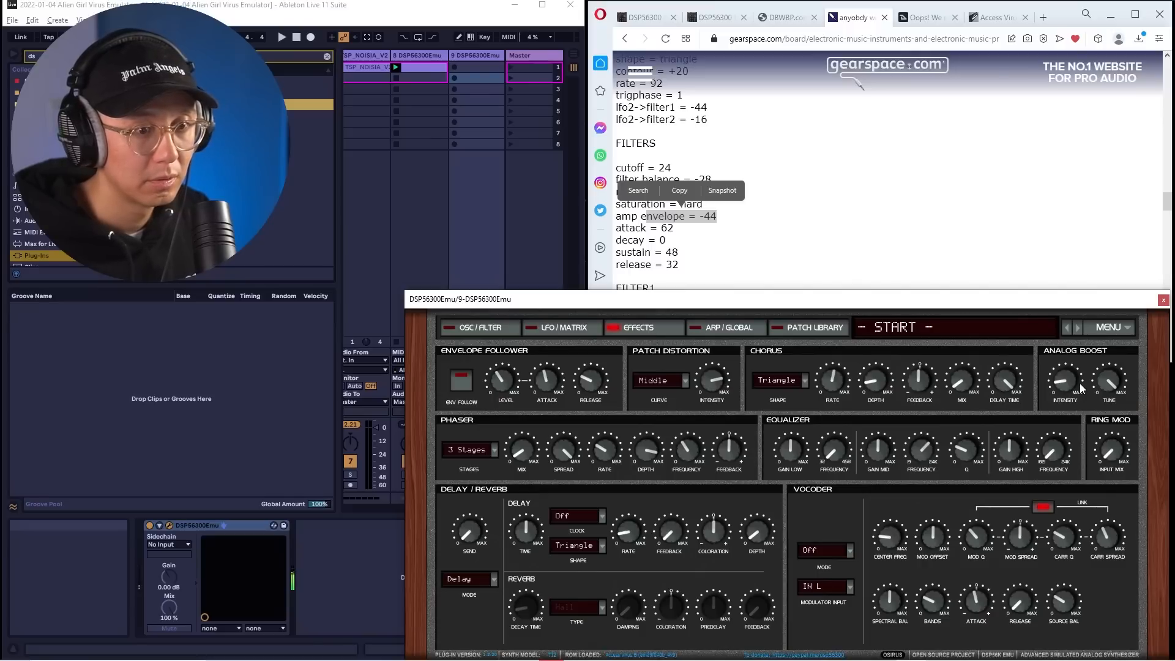
left_click(726, 327)
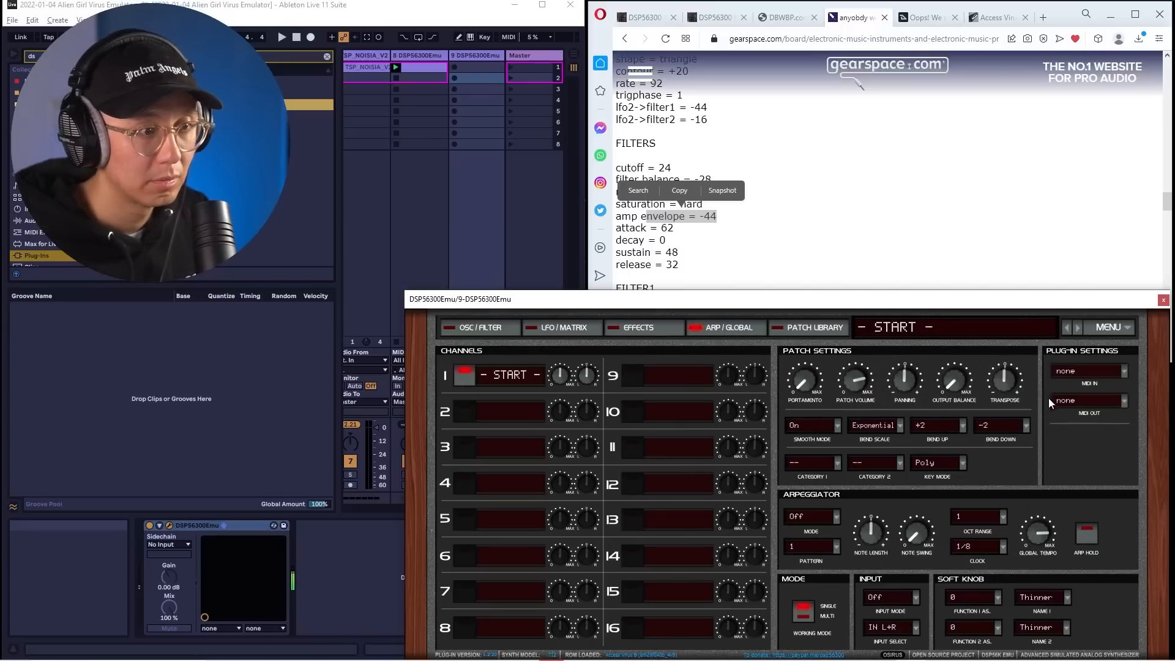
left_click_drag(847, 380, 856, 363)
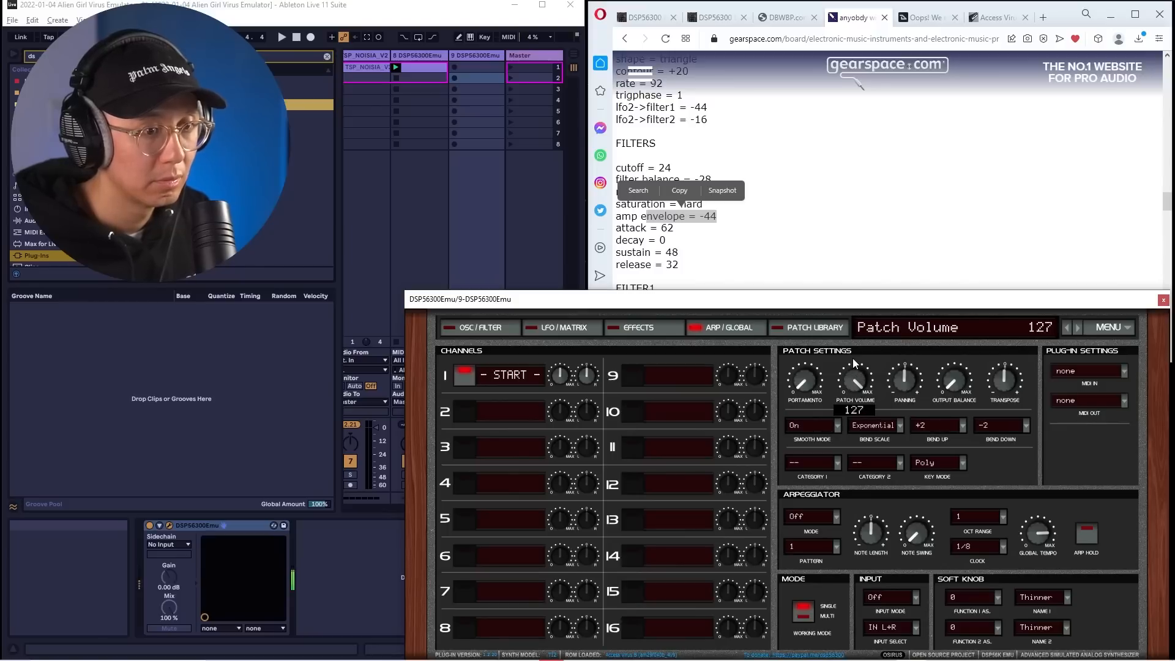
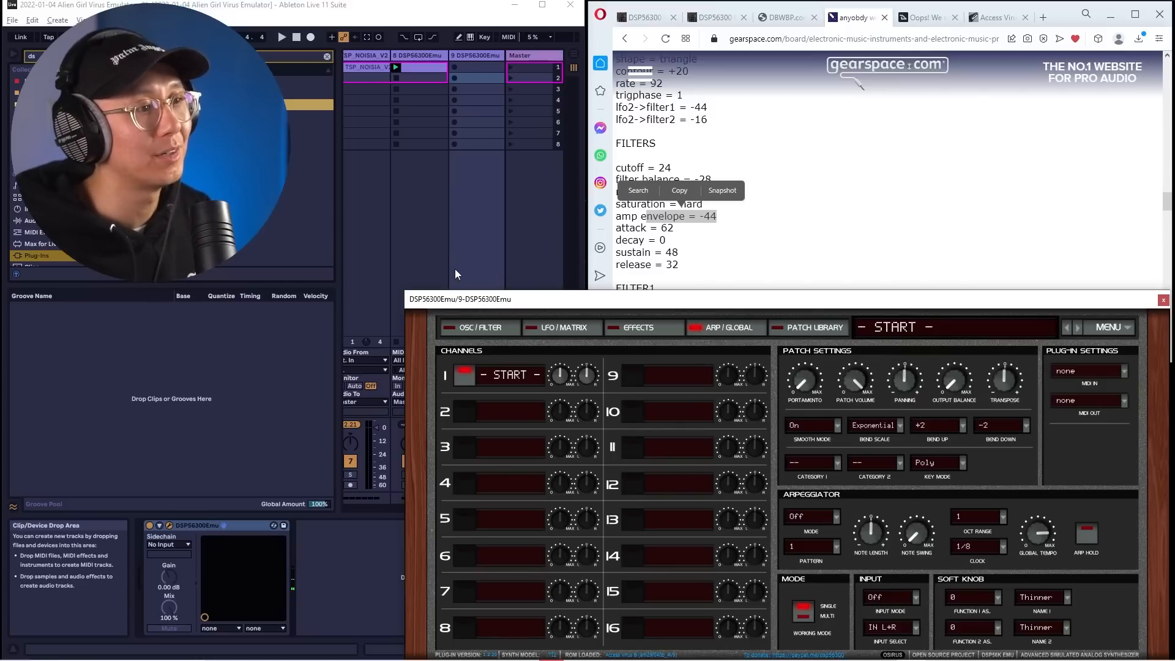
Step: Review the forum post's Alien Girl settings from the oscillators through the effects and soft knob assignments
left_click(788, 236)
scroll(790, 237, "up", 1)
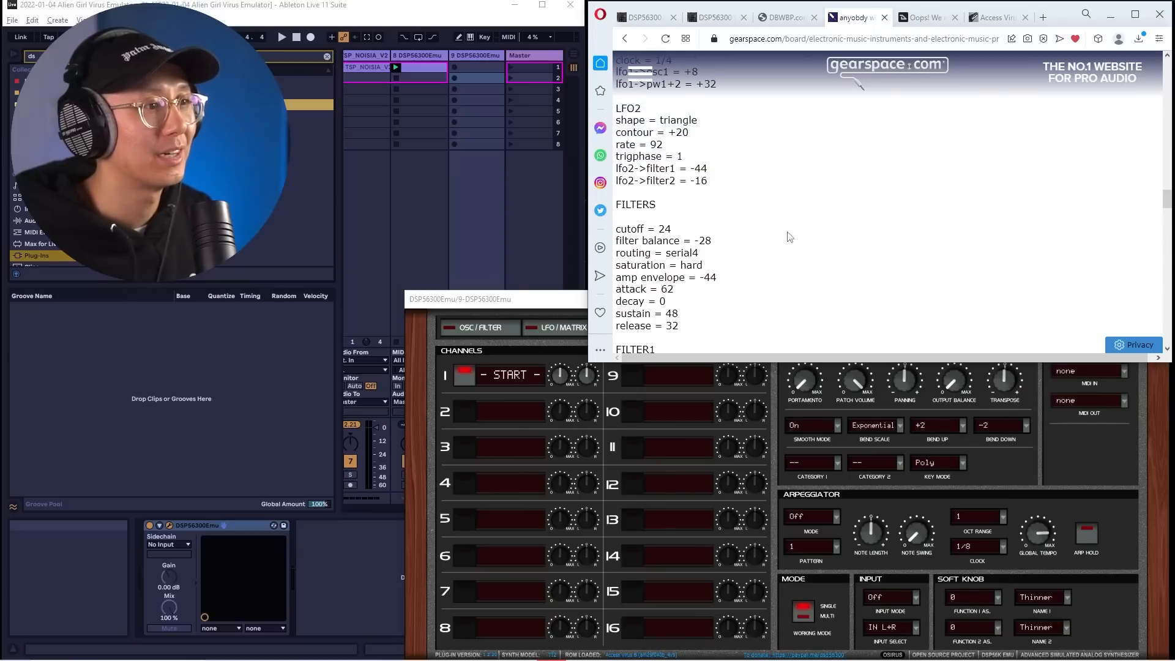
scroll(789, 237, "up", 2)
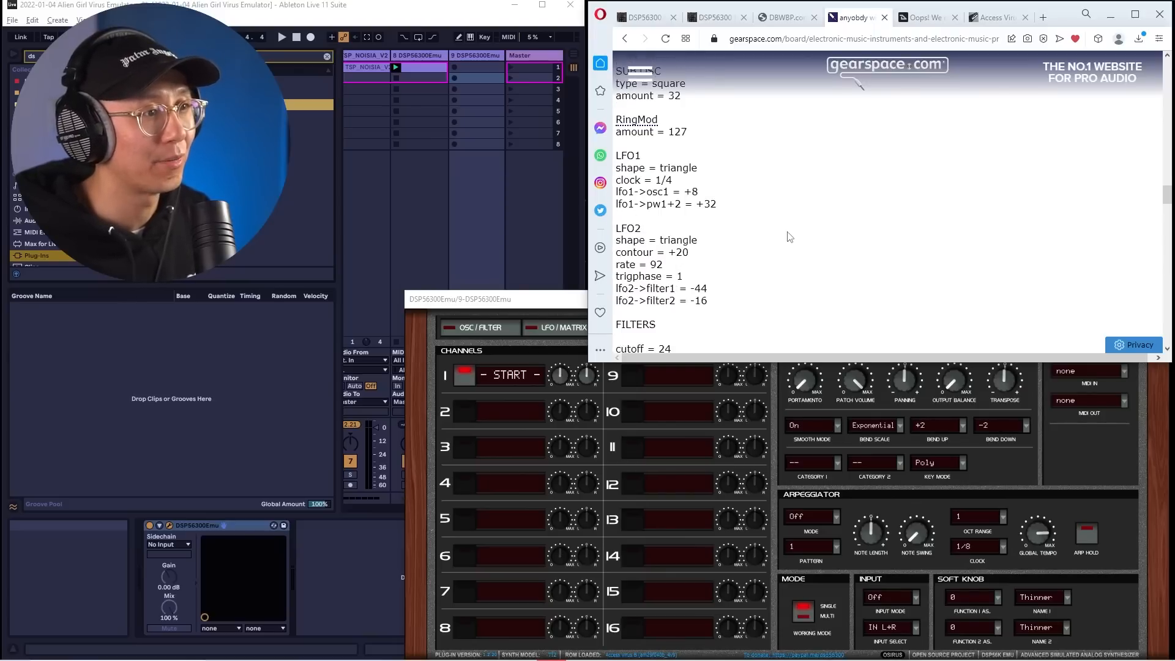
scroll(790, 237, "up", 2)
scroll(790, 237, "up", 2)
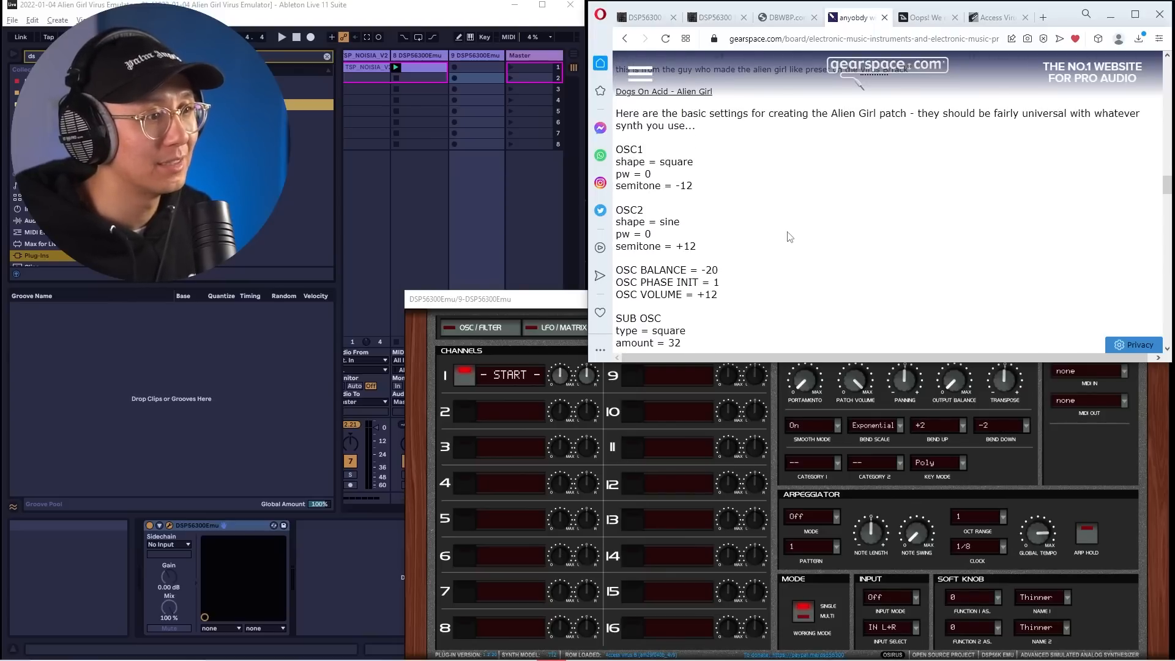
scroll(789, 237, "down", 1)
scroll(790, 237, "up", 1)
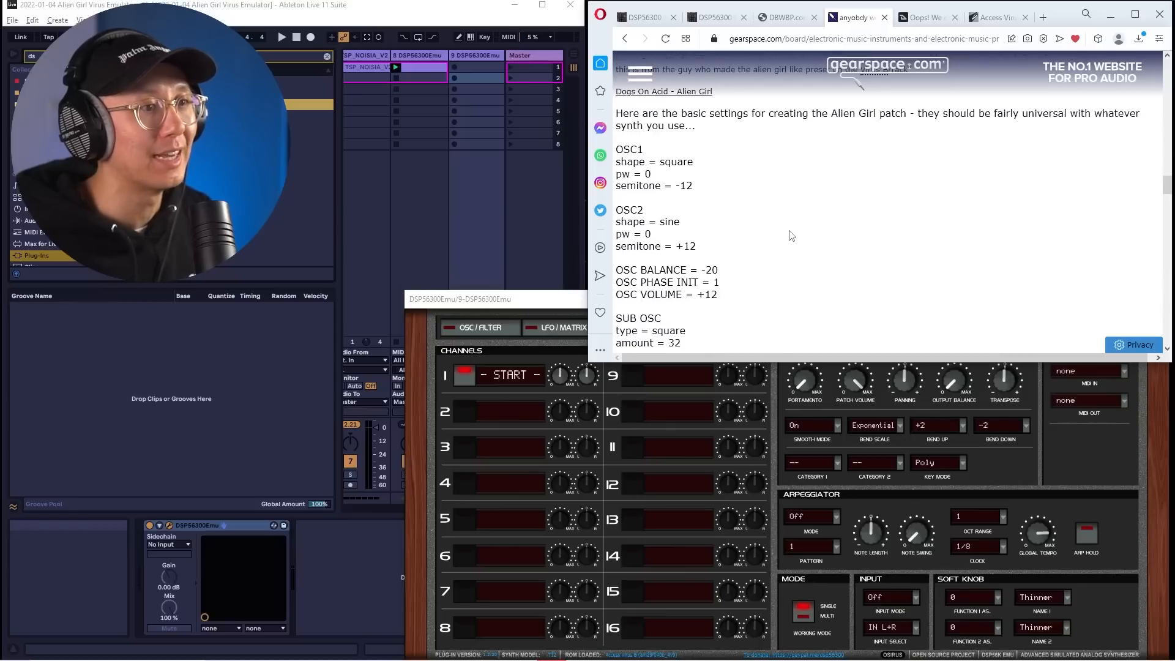
scroll(786, 199, "down", 7)
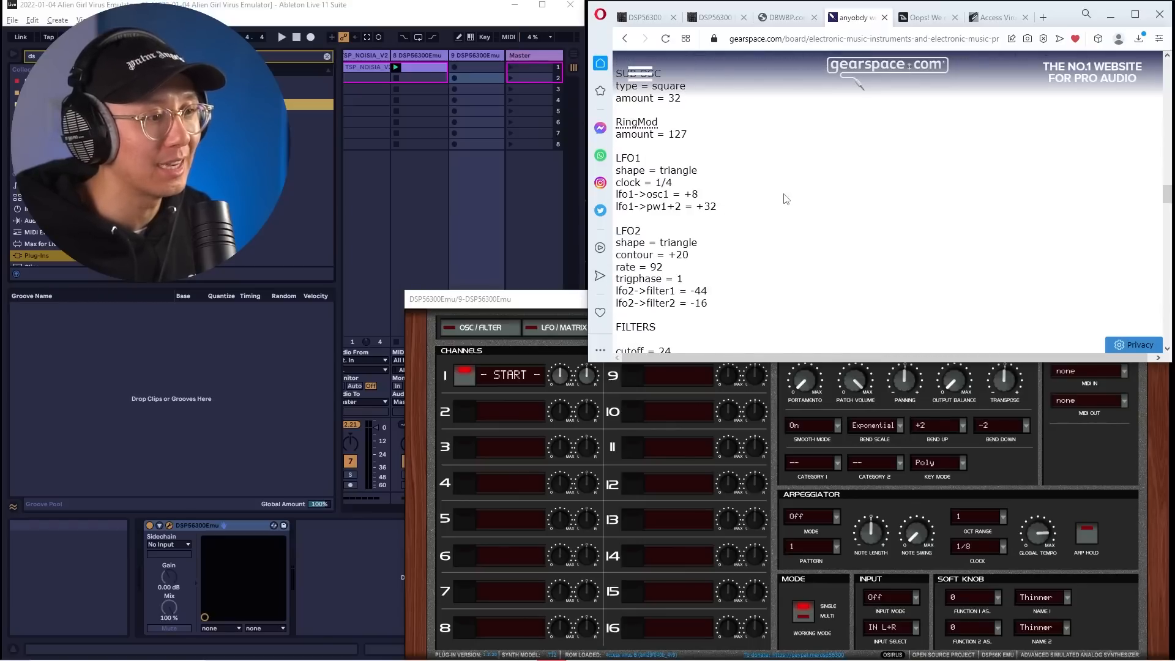
scroll(786, 199, "down", 3)
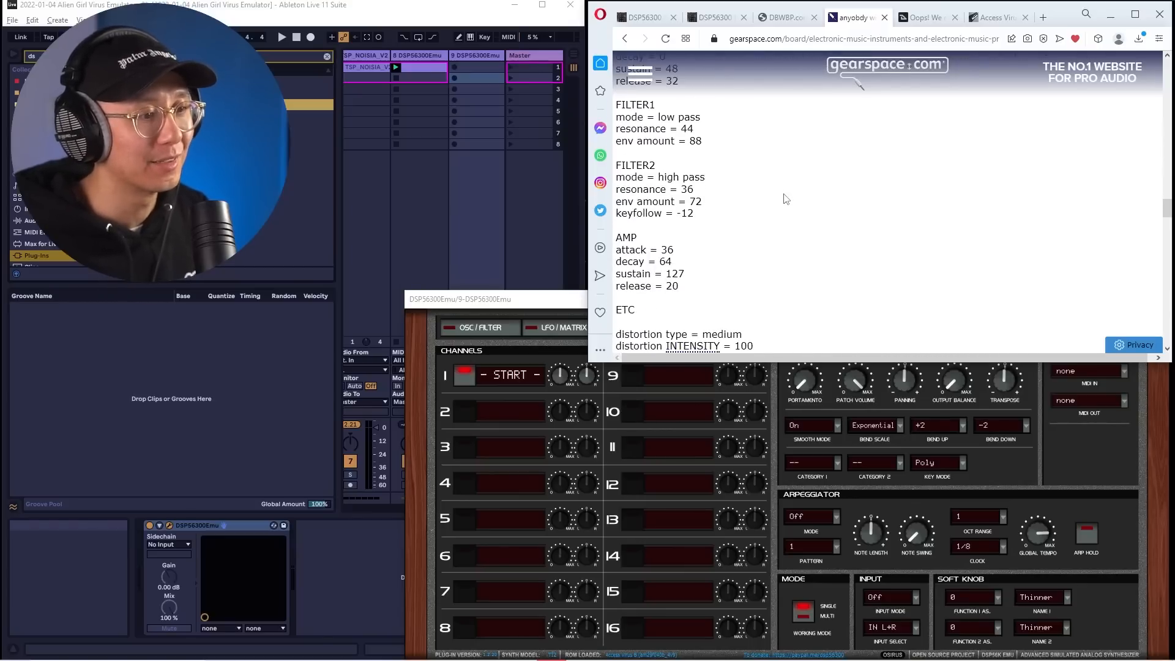
scroll(786, 199, "down", 3)
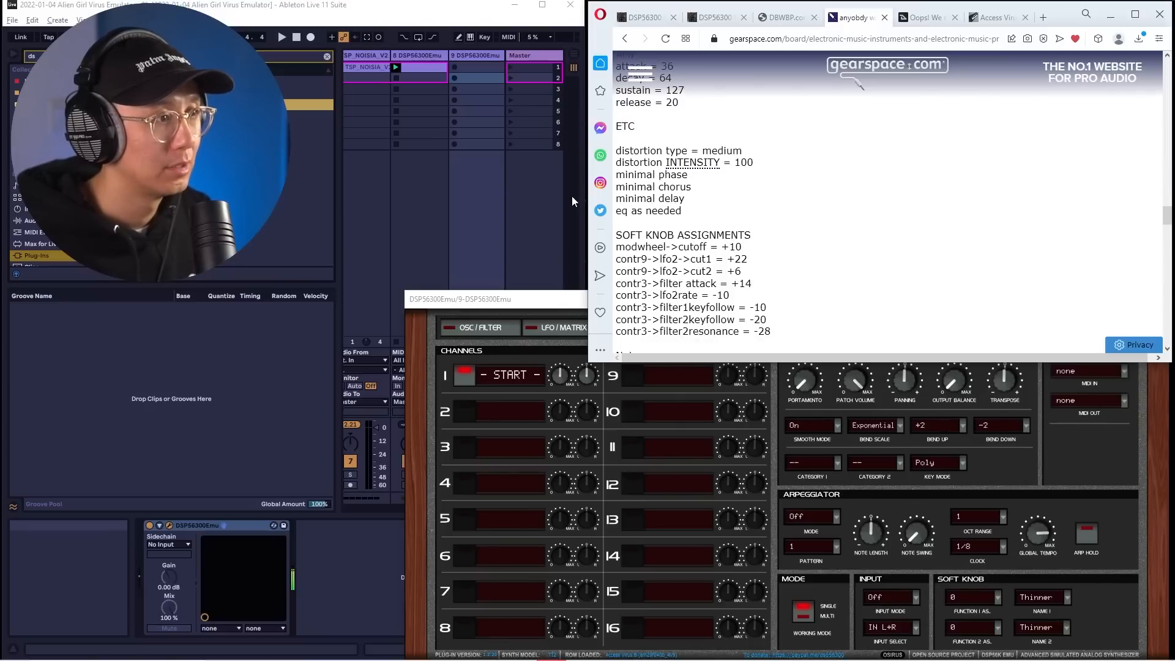
Step: Bring Ableton Live to full size without the emulator window, deactivate track 8 and play the set
left_click(527, 229)
left_click(542, 6)
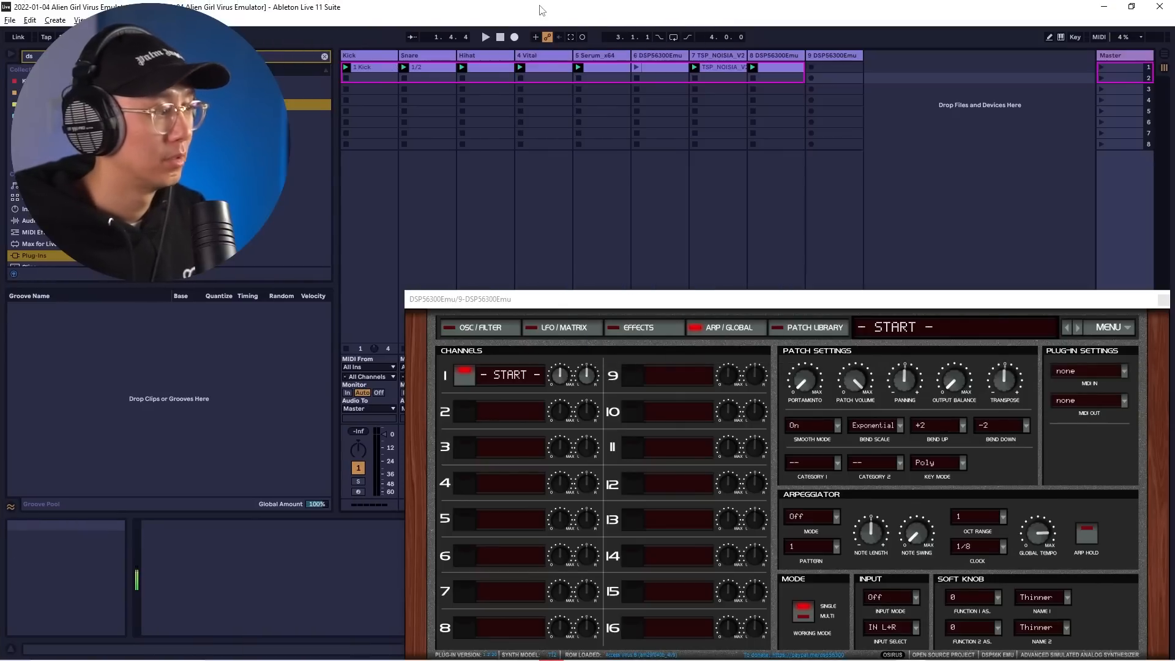
left_click(1163, 299)
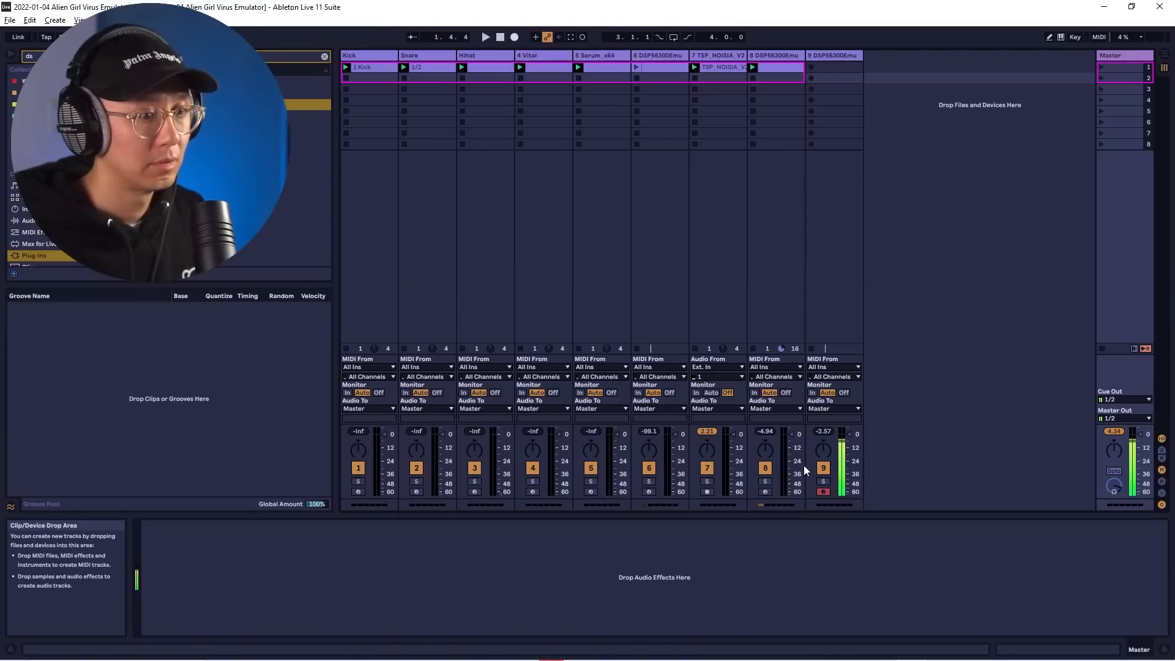
left_click(759, 462)
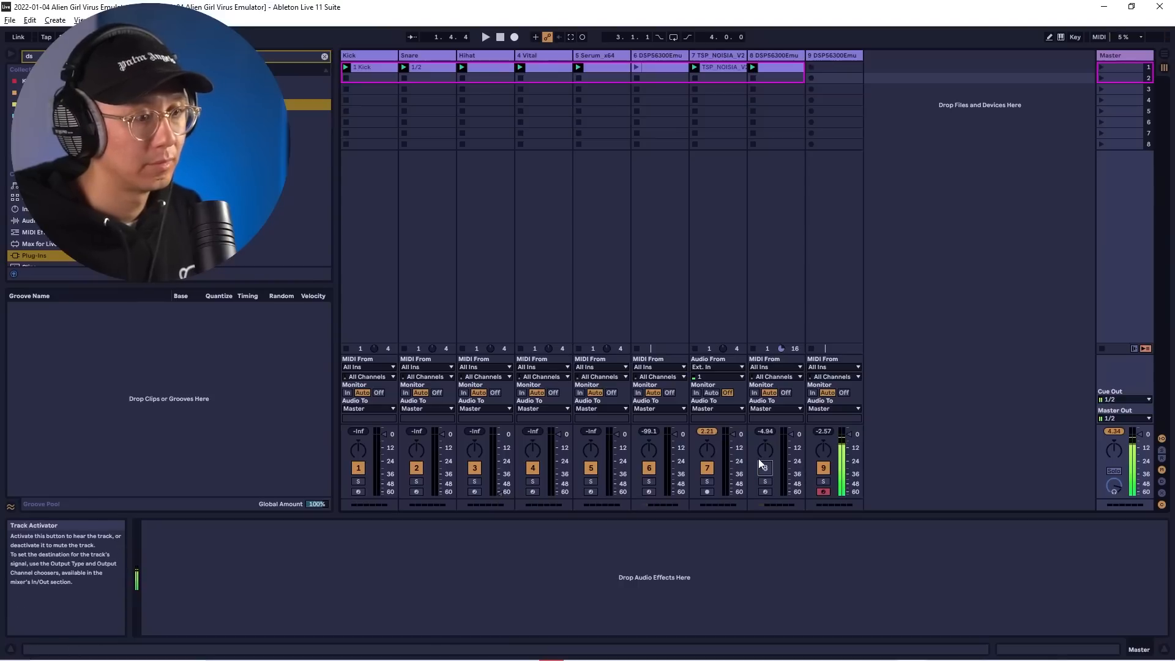
key("space")
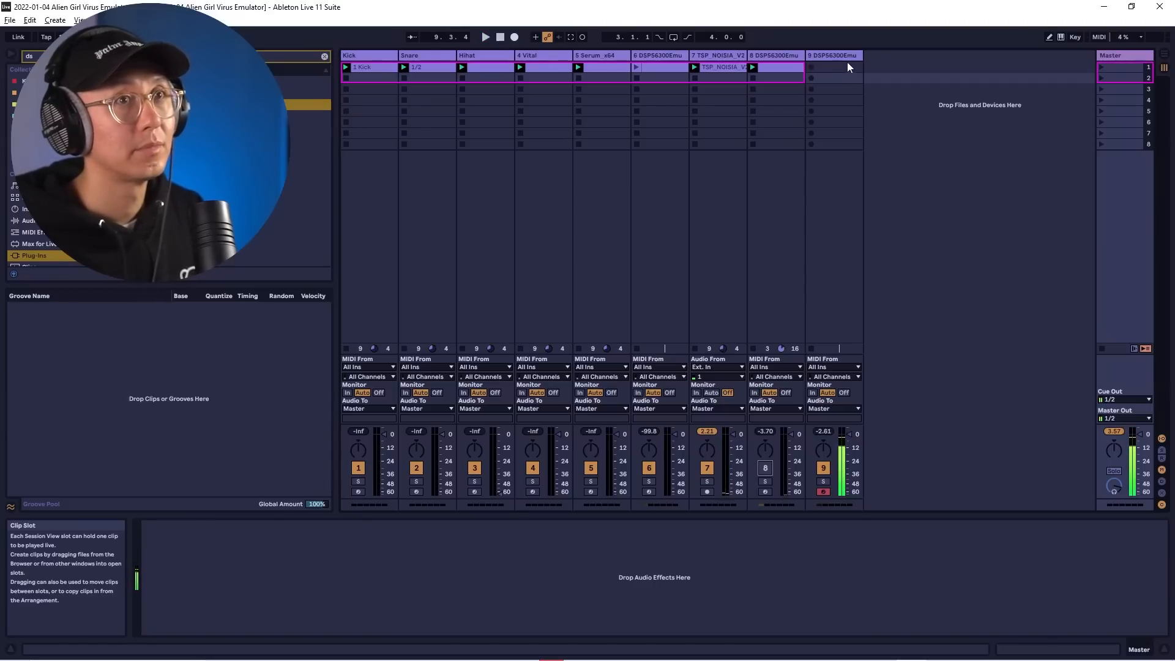
Step: Create a MIDI clip in the first slot of the 9 DSP56300Emu track and set its loop length to 2 bars
double_click(848, 64)
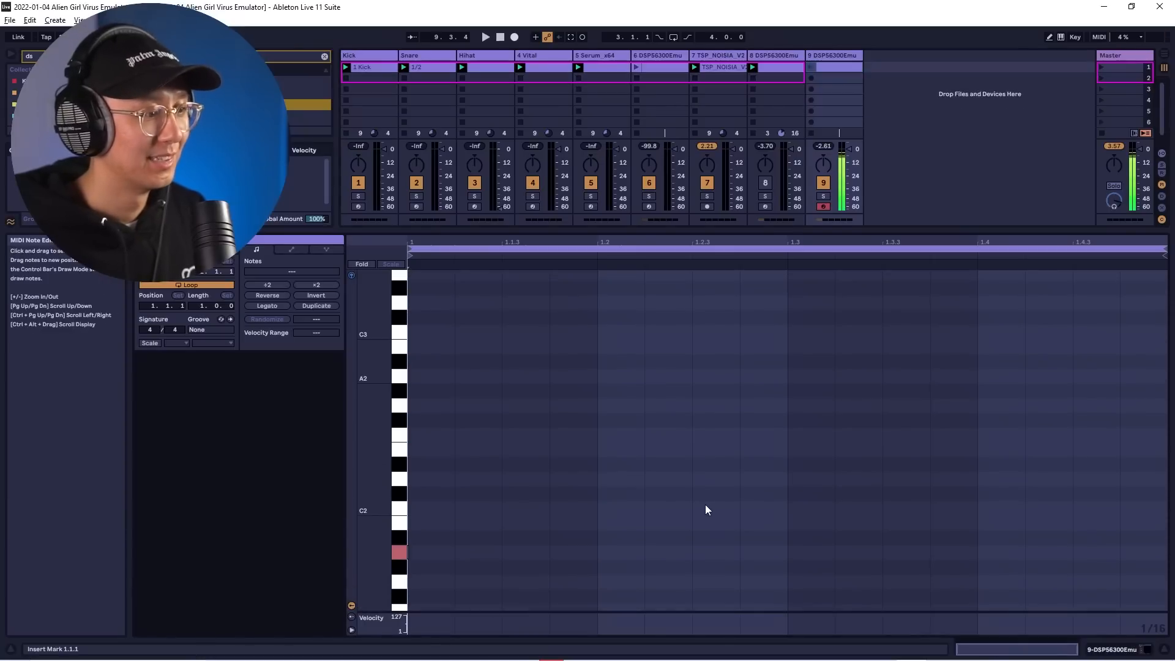
scroll(705, 504, "down", 2)
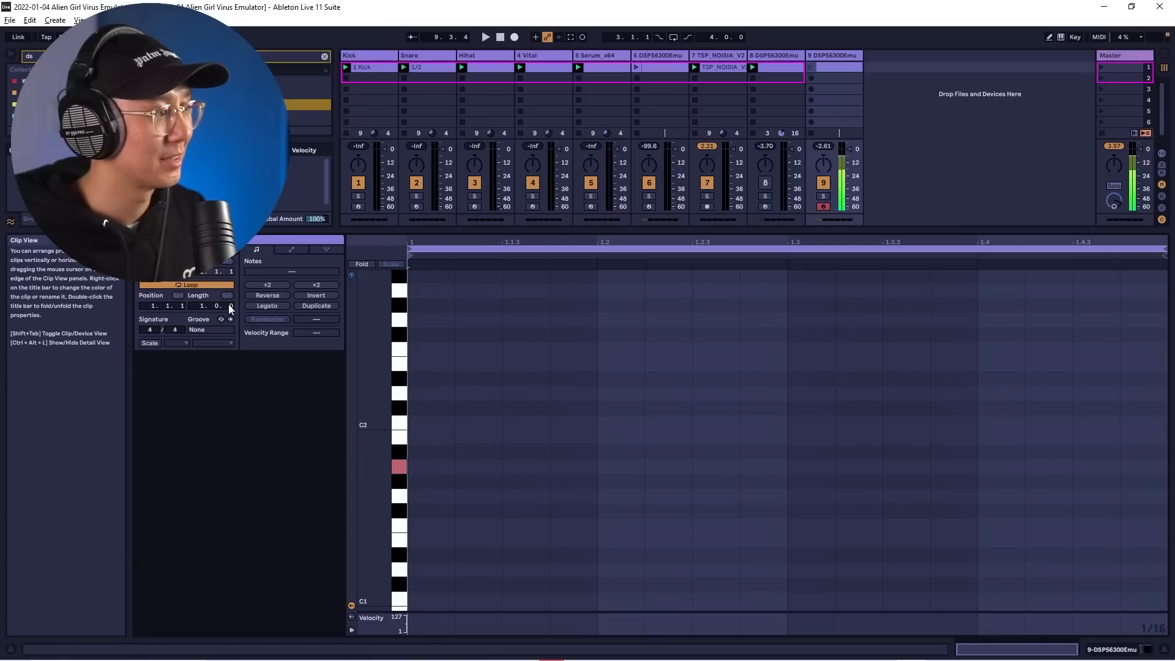
left_click(200, 307)
key("Up")
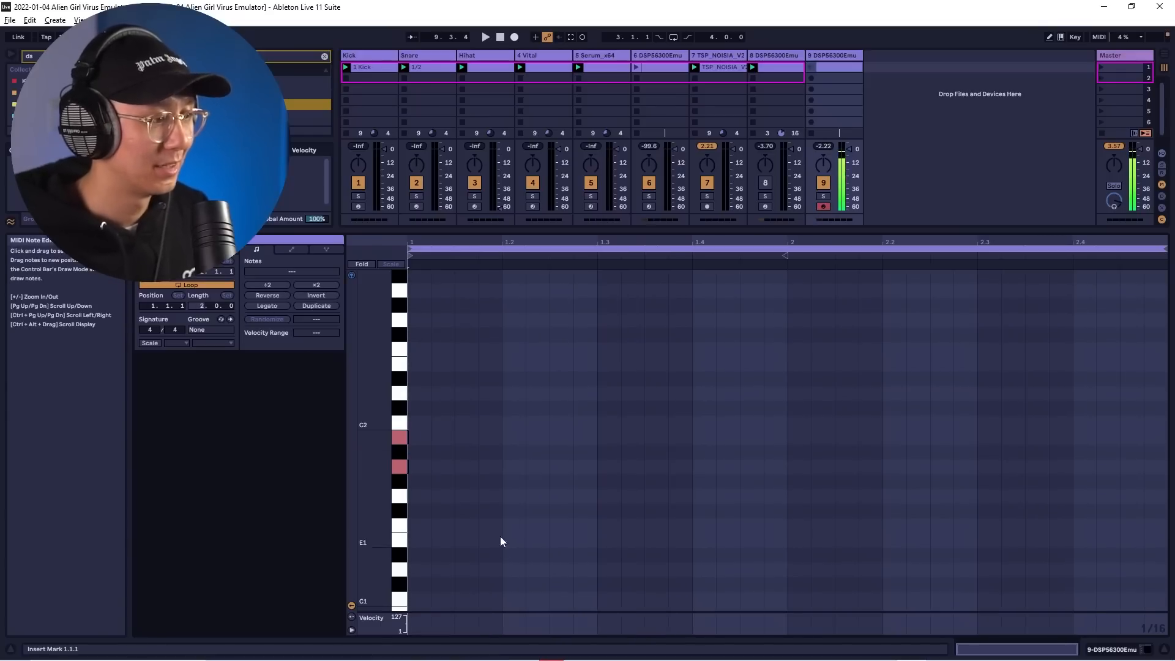
Step: Write back-to-back notes A1, A1, G#1 and D#1 from beat 1.2, each 1.5 beats long, and launch the clip during playback
double_click(515, 466)
left_click_drag(526, 467, 646, 469)
key("ctrl+d")
key("space")
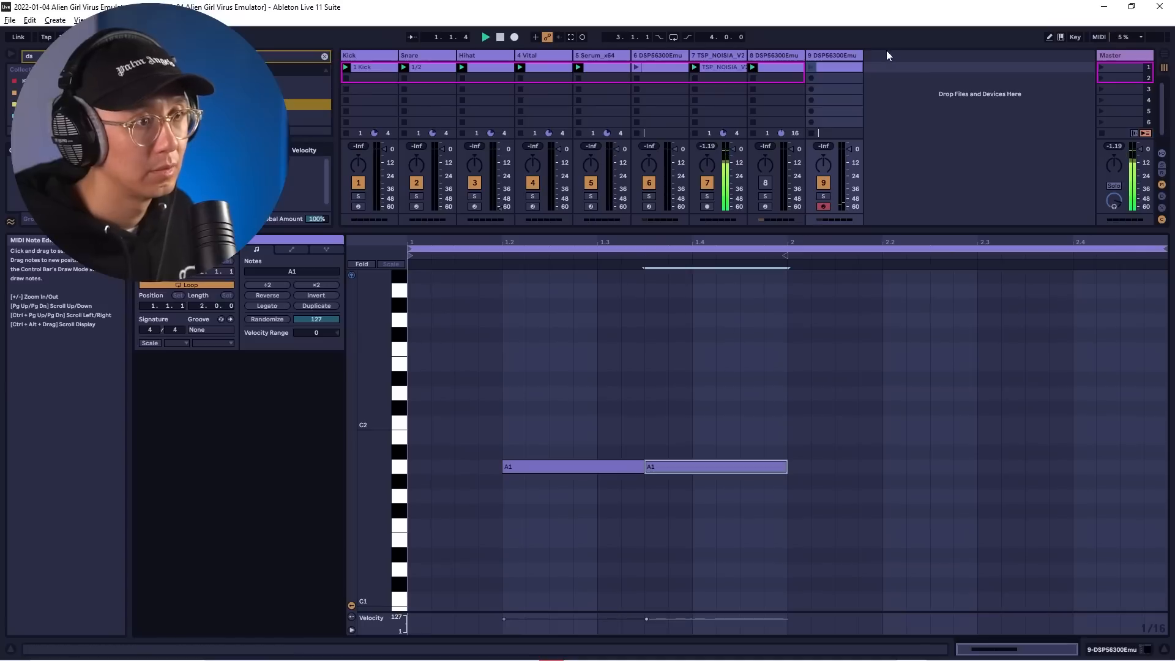
left_click(812, 67)
left_click_drag(671, 465, 953, 557)
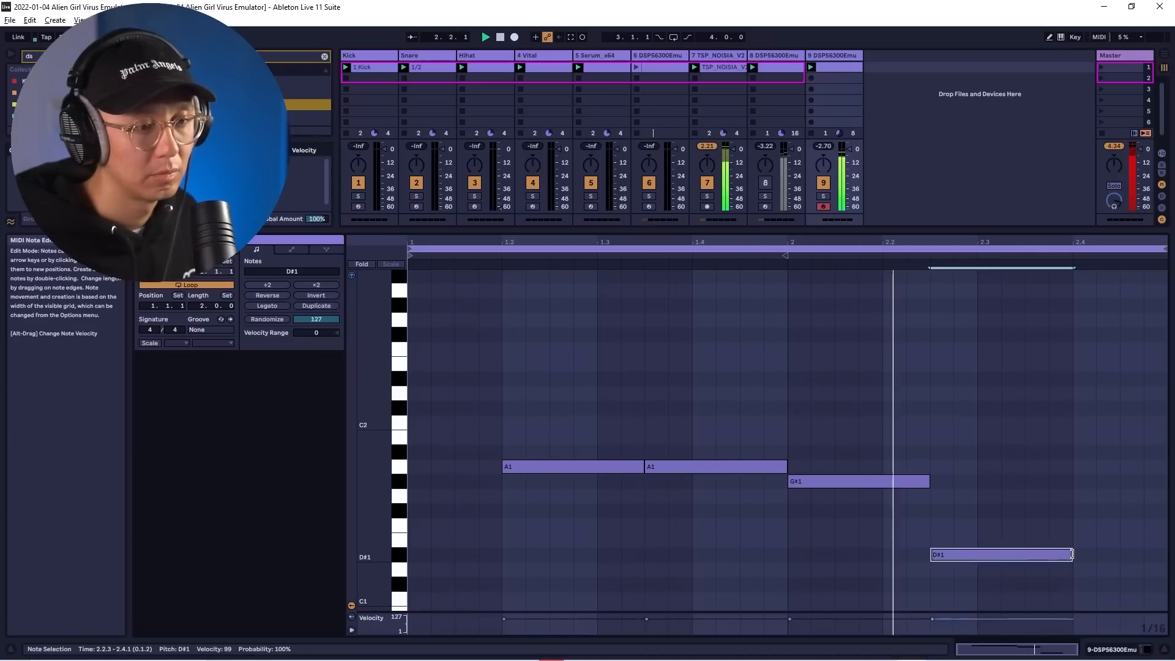
Step: Set the clip's loop length to 4 bars and extend the D#1 note to 4.4.1, then audition it
left_click(198, 306)
type("4")
key("Return")
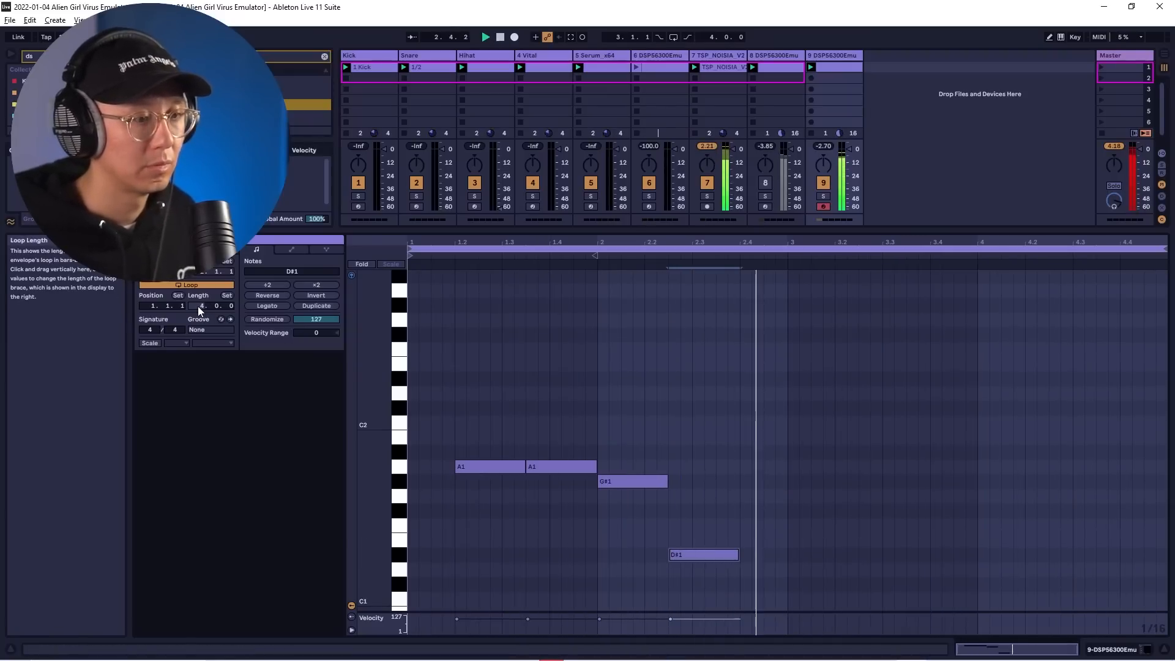
left_click_drag(737, 554, 1059, 532)
key("space")
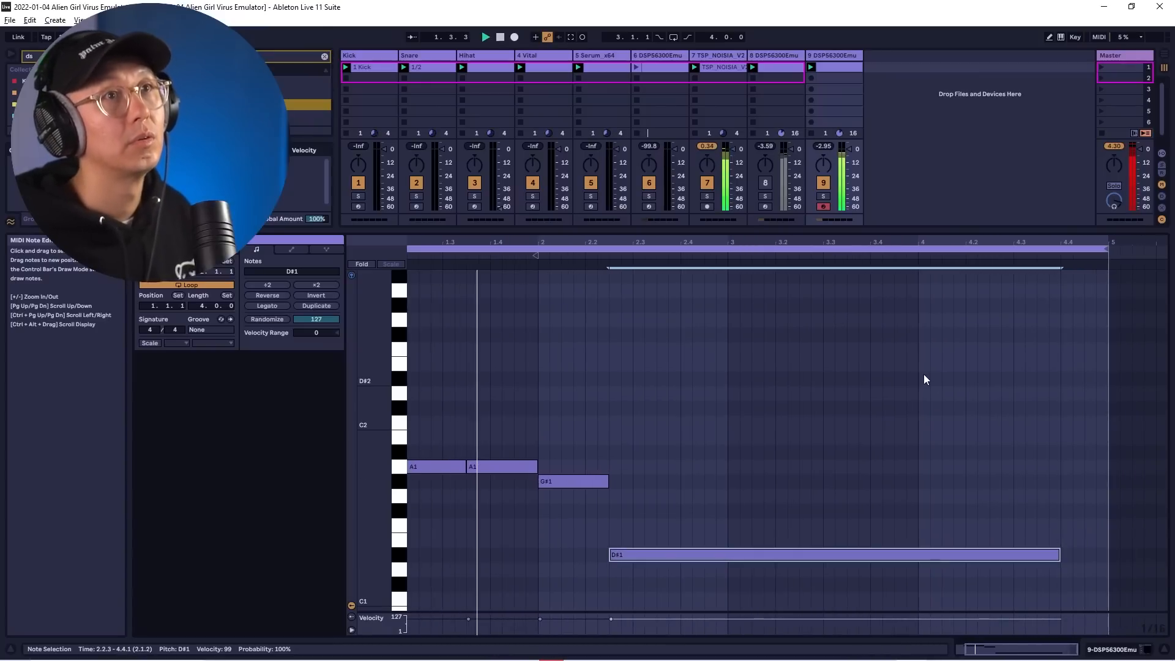
left_click_drag(748, 241, 748, 215)
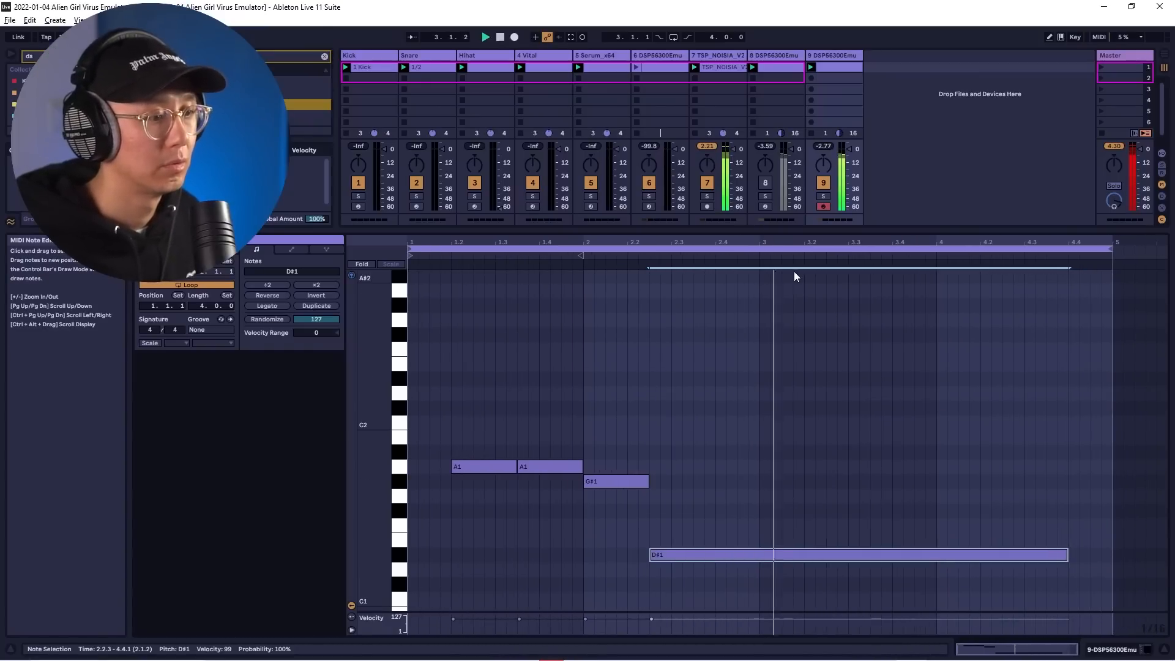
Step: Add a Reverb audio effect after the emulator on track 9 and set its dry/wet to 33% during playback
key("shift+Tab")
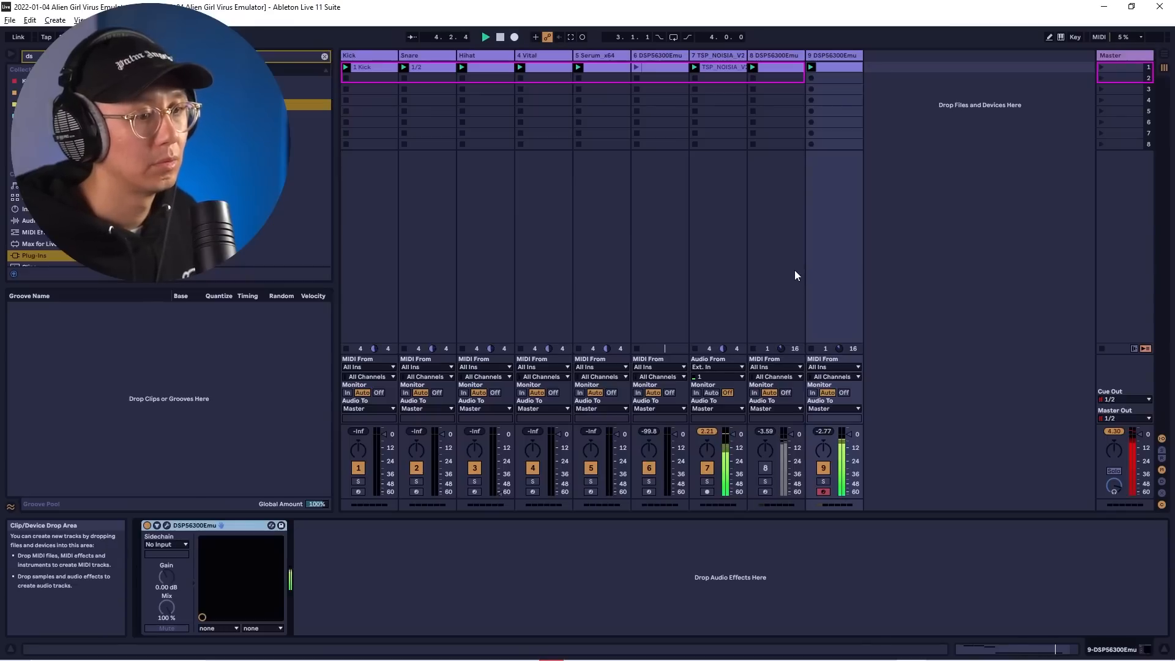
left_click(827, 53)
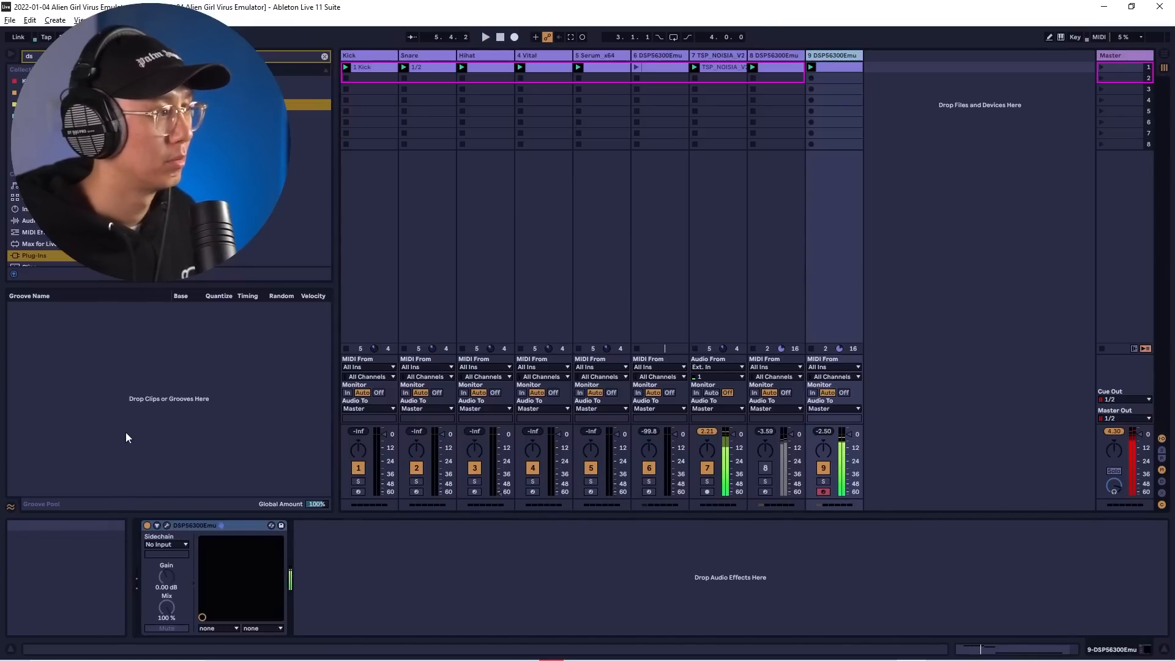
left_click(324, 57)
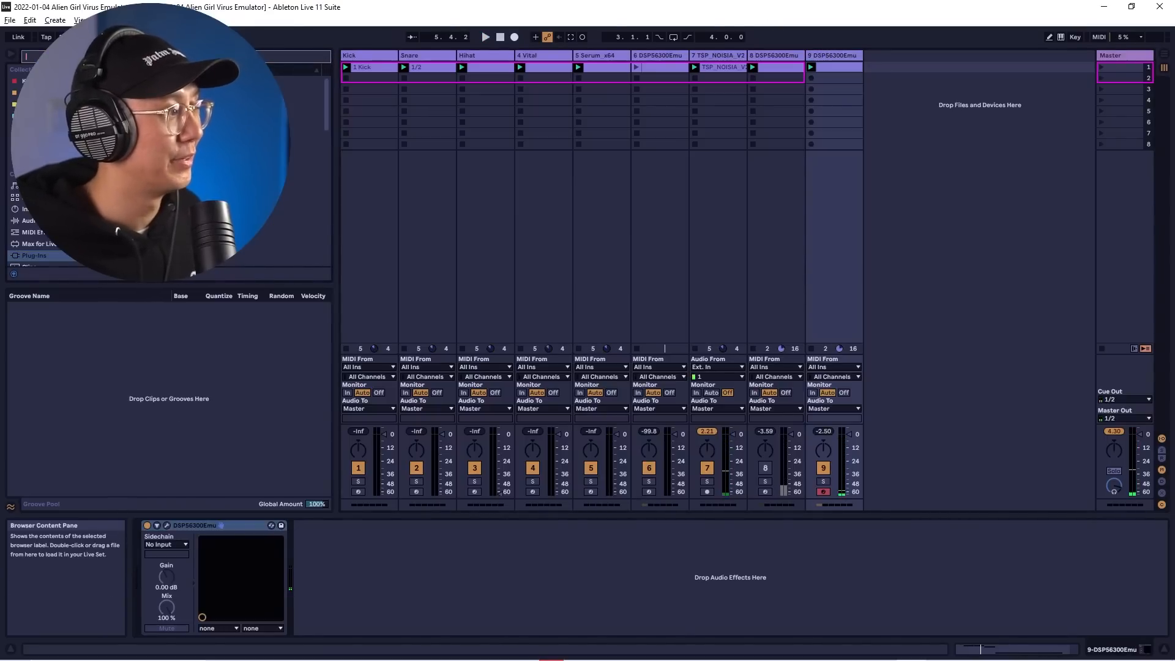
left_click(38, 221)
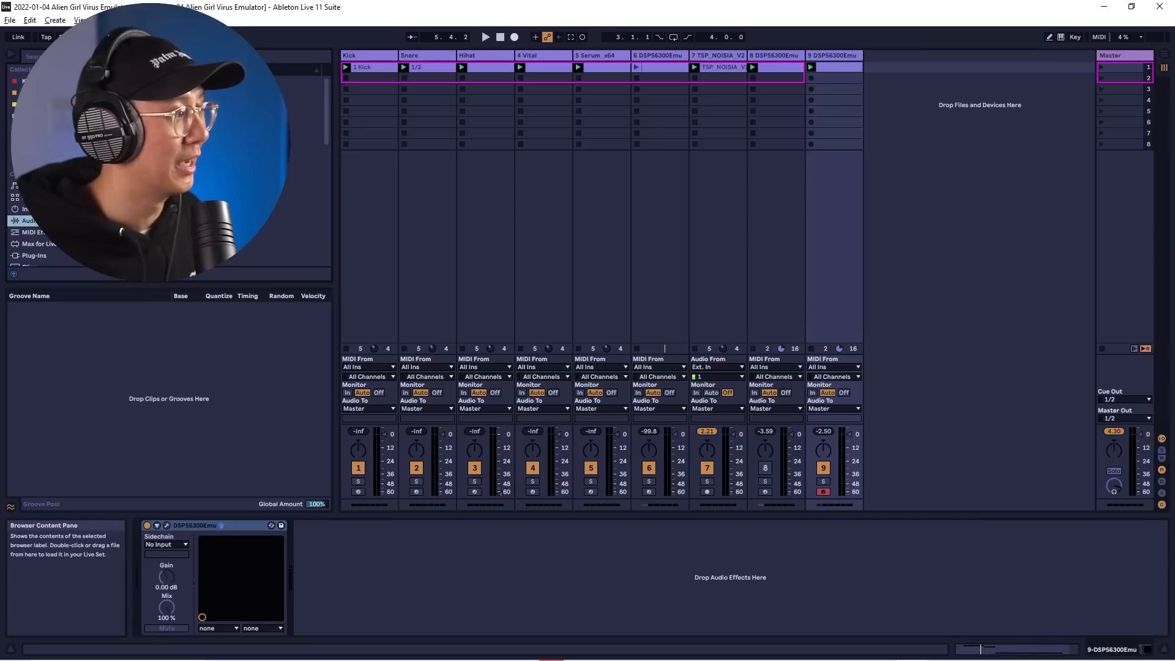
scroll(184, 122, "down", 10)
left_click(183, 121)
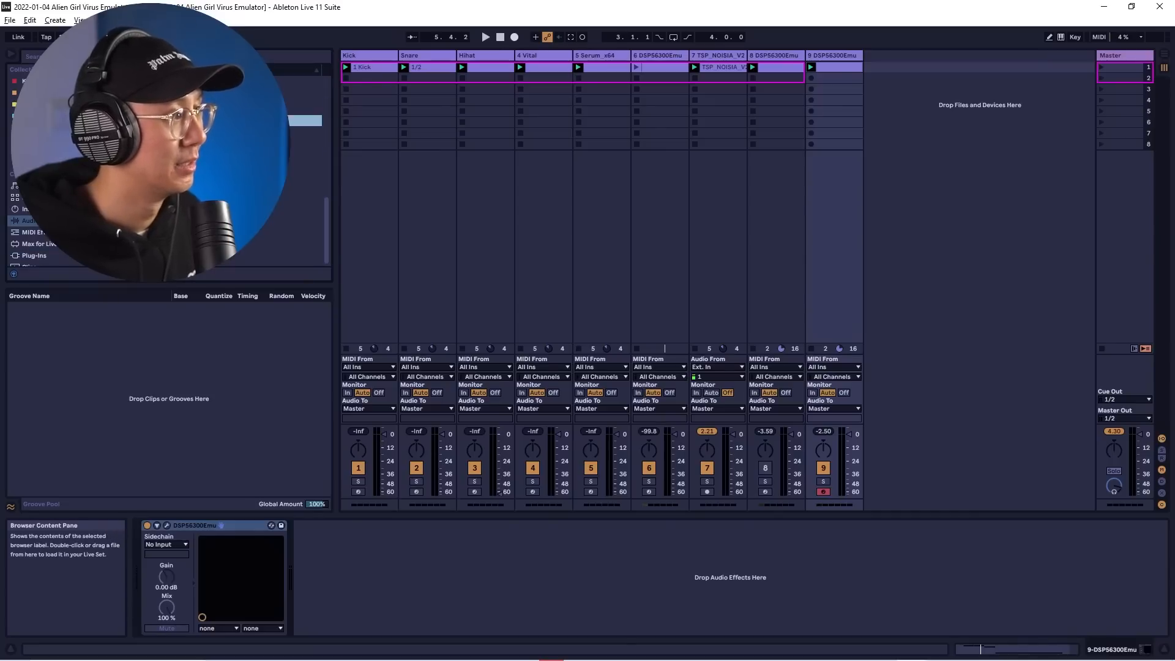
left_click_drag(184, 120, 428, 522)
key("space")
left_click_drag(589, 617, 589, 634)
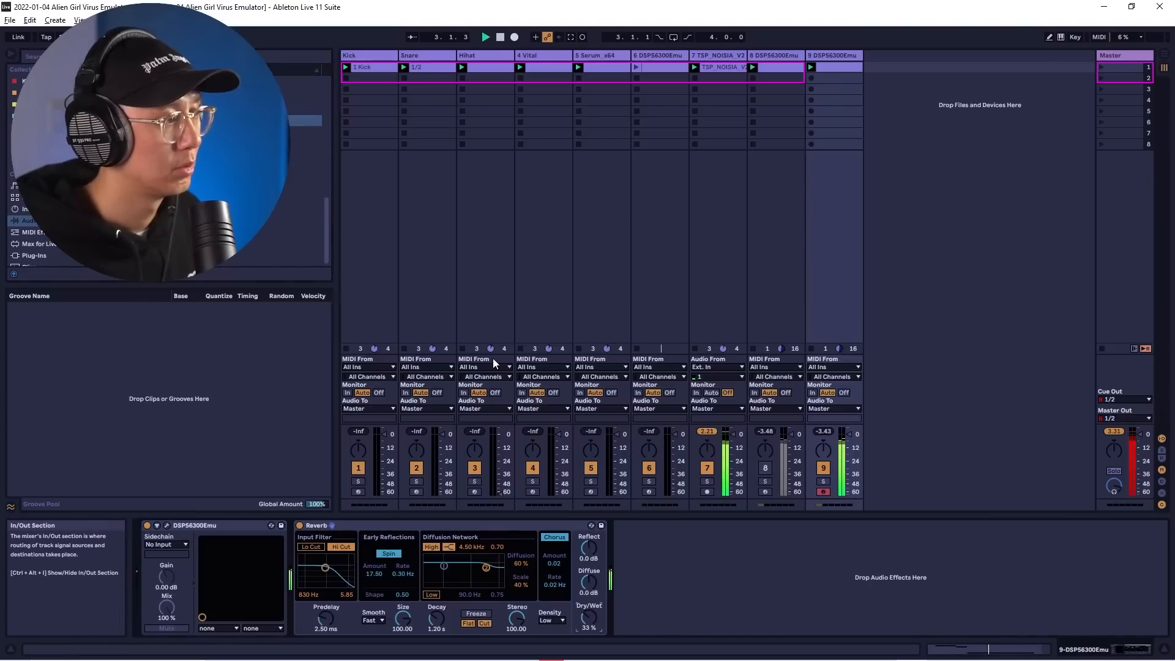
Step: Stop playback, set the Reverb's decay time to 2.30 s and enable its Lo Cut input filter
key("space")
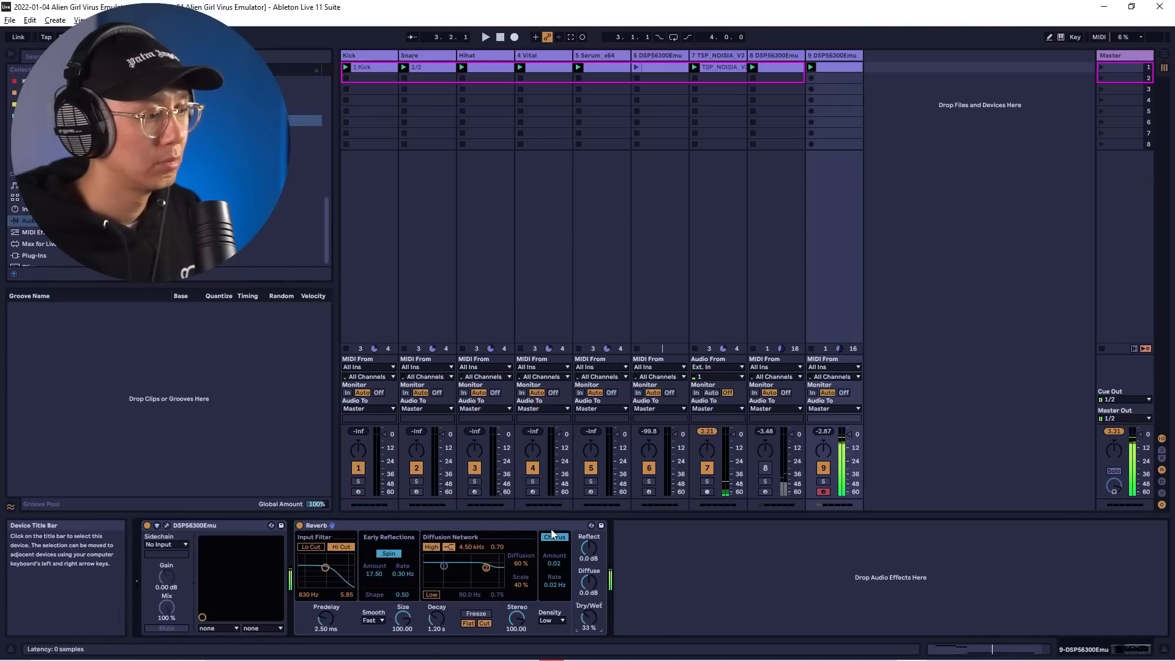
mouse_move(436, 618)
left_mouse_down()
mouse_move(436, 603)
mouse_move(439, 627)
left_mouse_up()
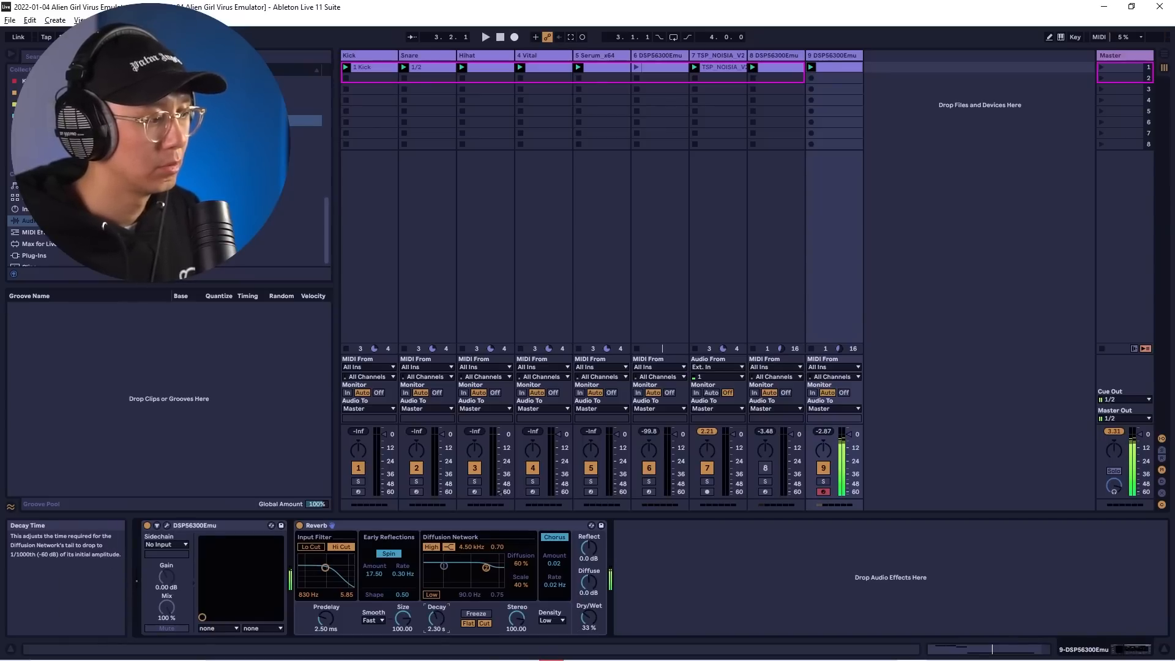
left_click(311, 547)
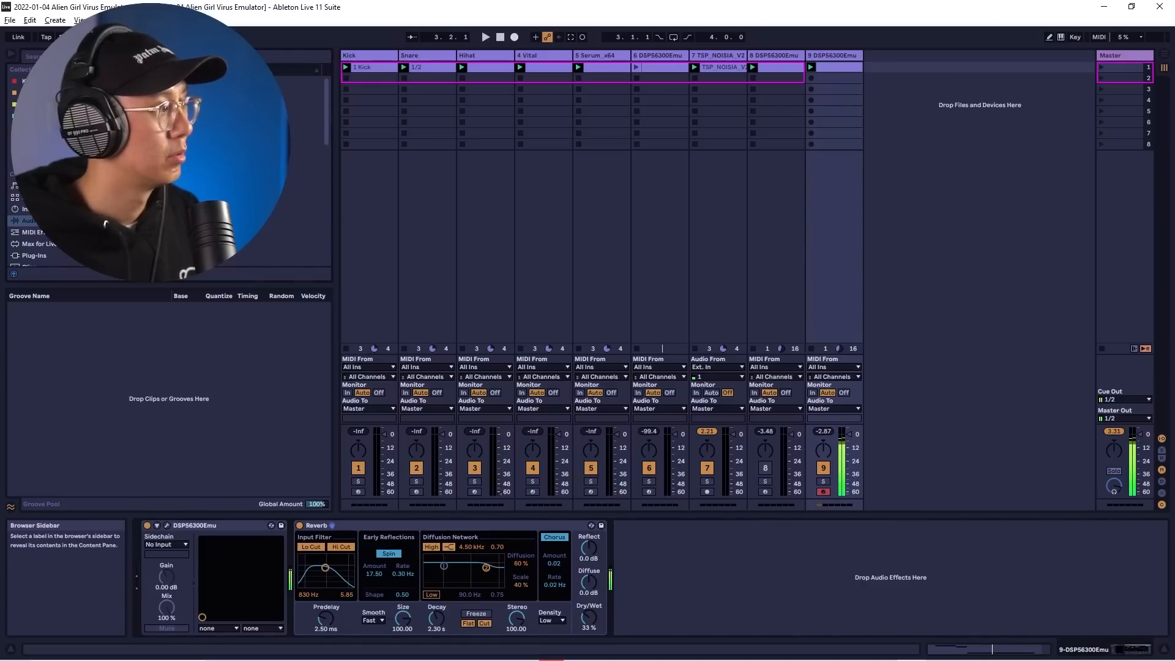
Step: Search the plug-ins for "pro", insert Pro-Q 3 between the emulator and the Reverb, and add two boosted bands, one about +5 dB near 1605 Hz
left_click(39, 256)
key("ctrl+f")
type("p")
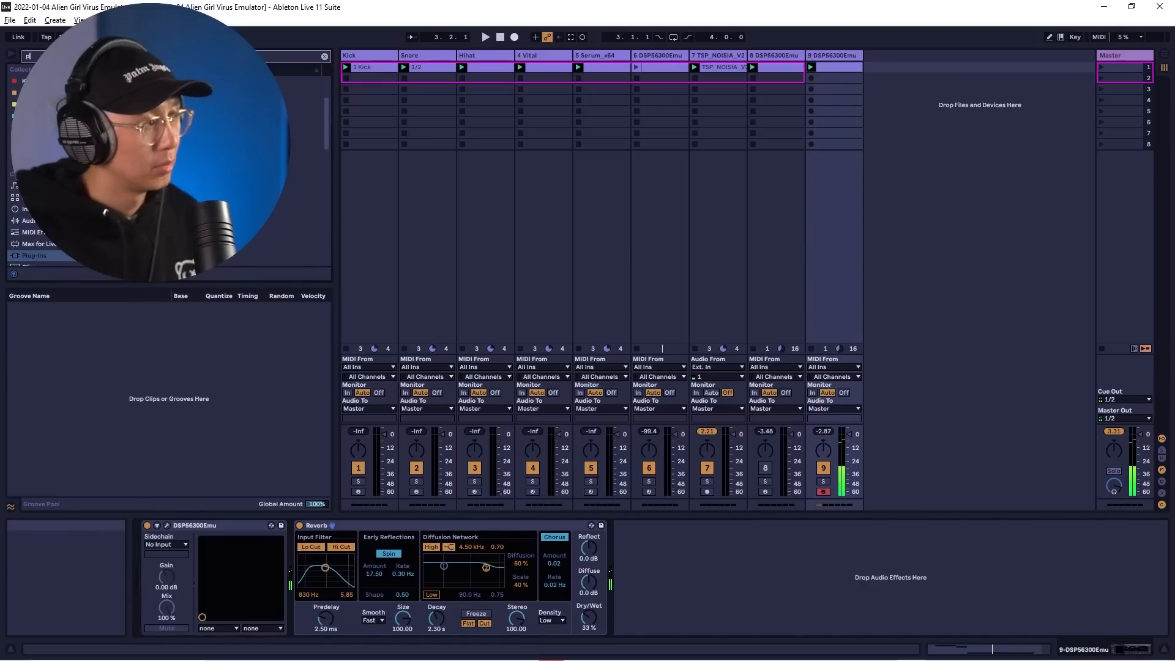
type("ro")
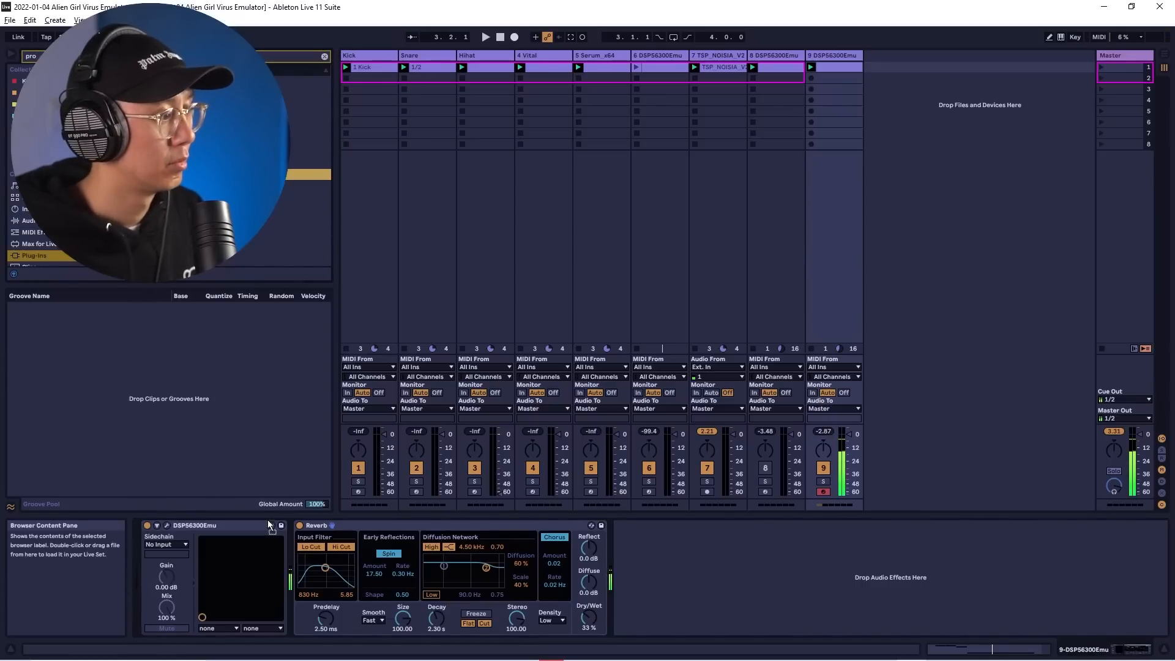
left_click_drag(269, 525, 290, 548)
left_click_drag(600, 418, 675, 393)
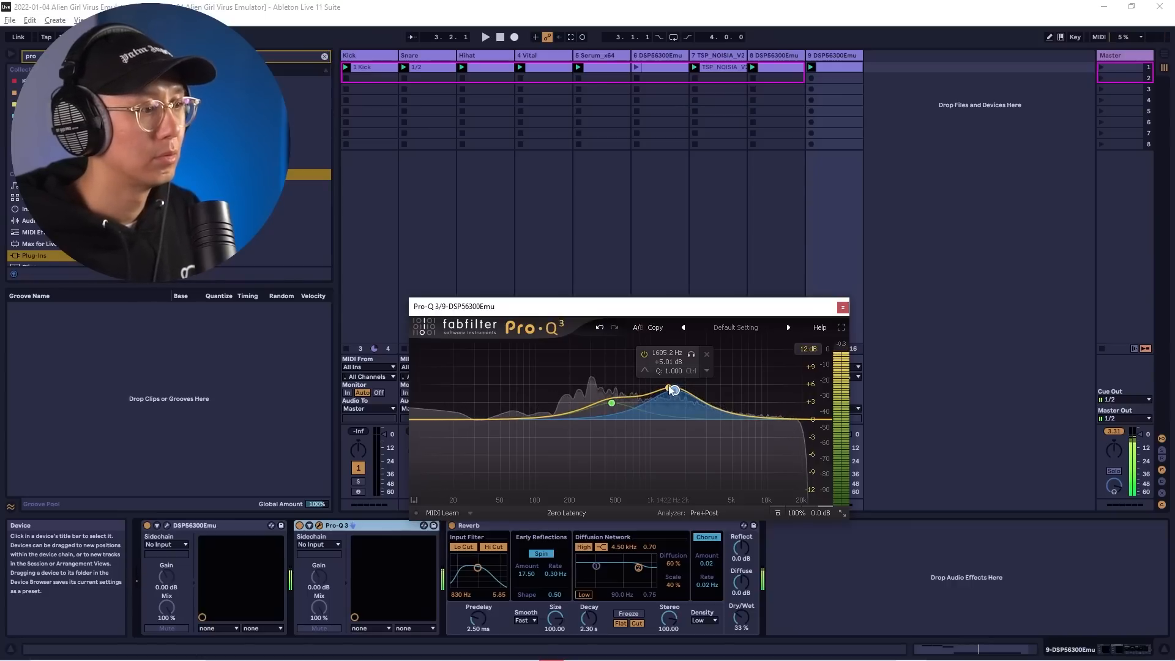
Step: Open the emulator's plug-in window on track 9 and audition the Light and Soft filter saturation curves
left_click(166, 525)
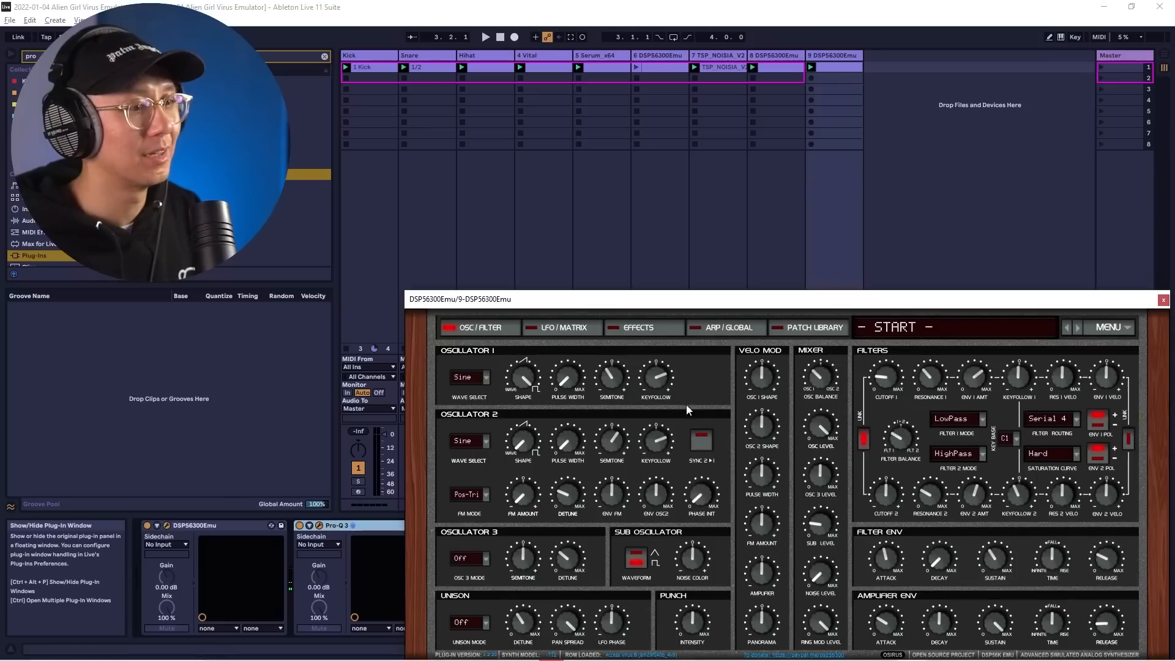
left_click_drag(857, 299, 776, 202)
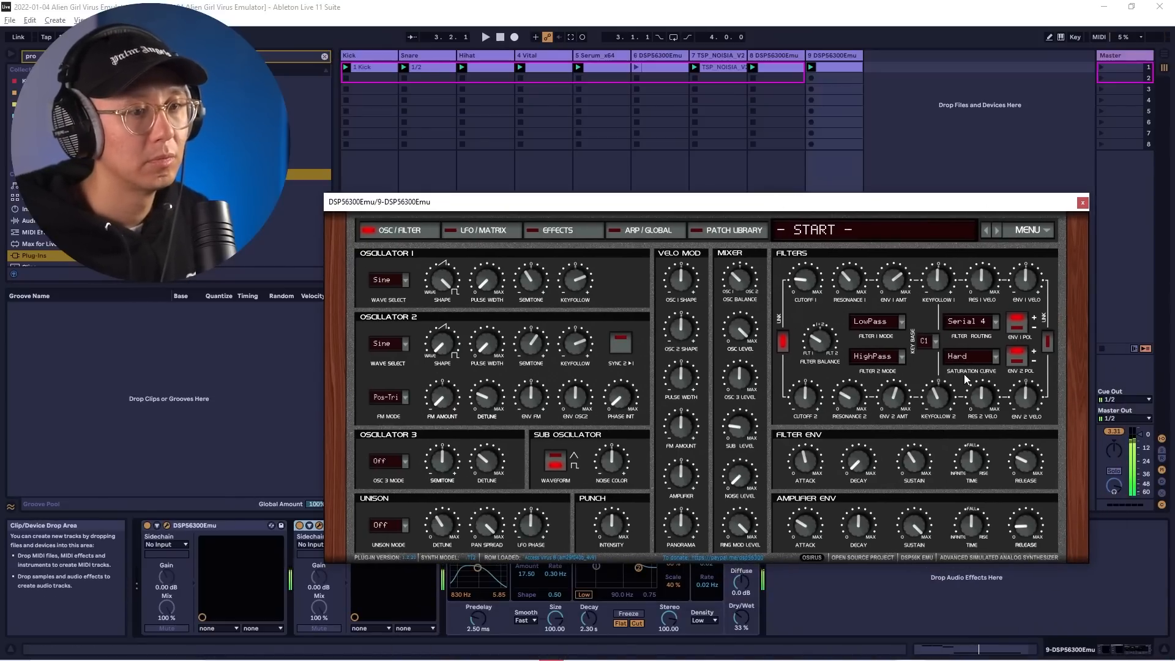
left_click(996, 356)
left_click(992, 385)
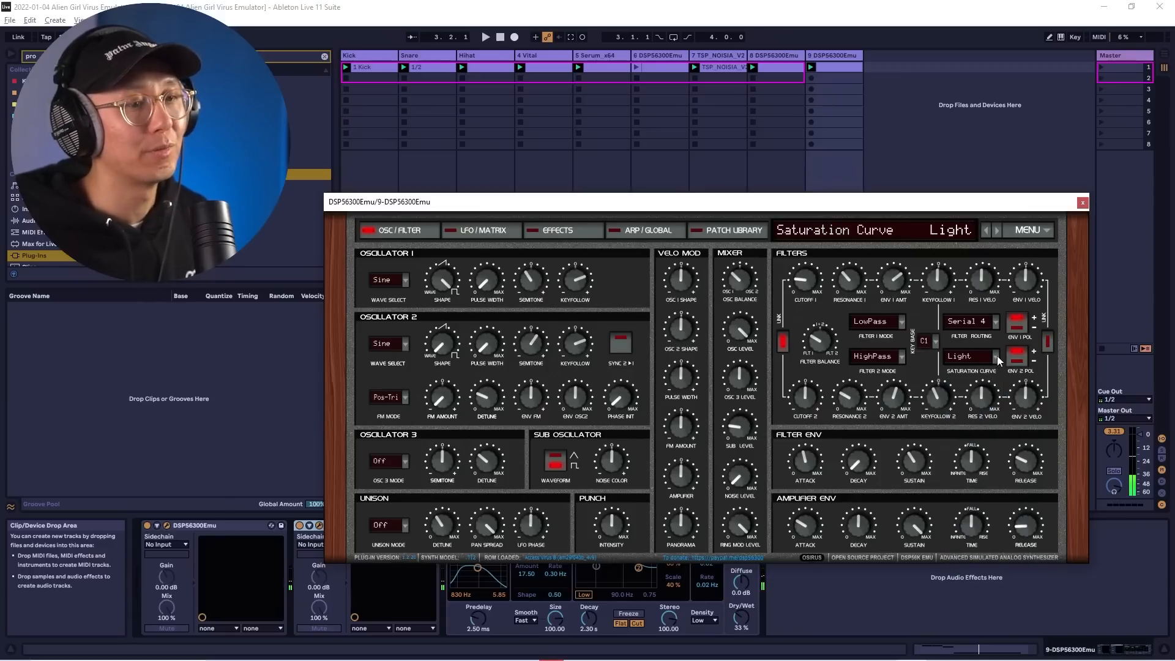
left_click_drag(993, 202, 1004, 192)
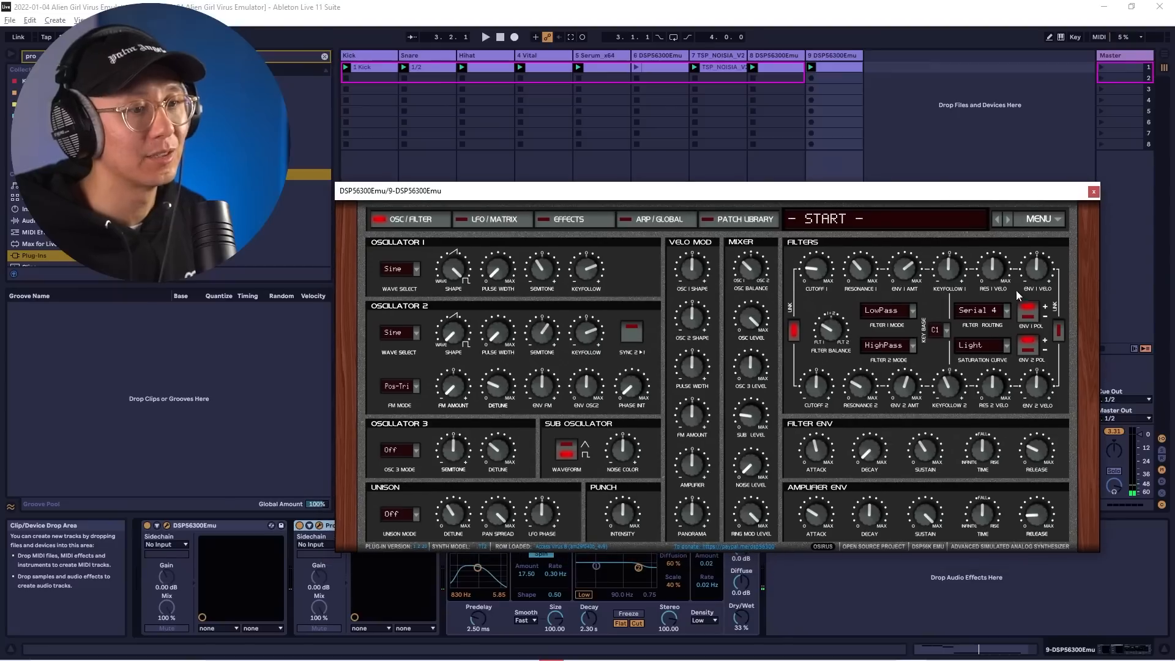
left_click(1007, 351)
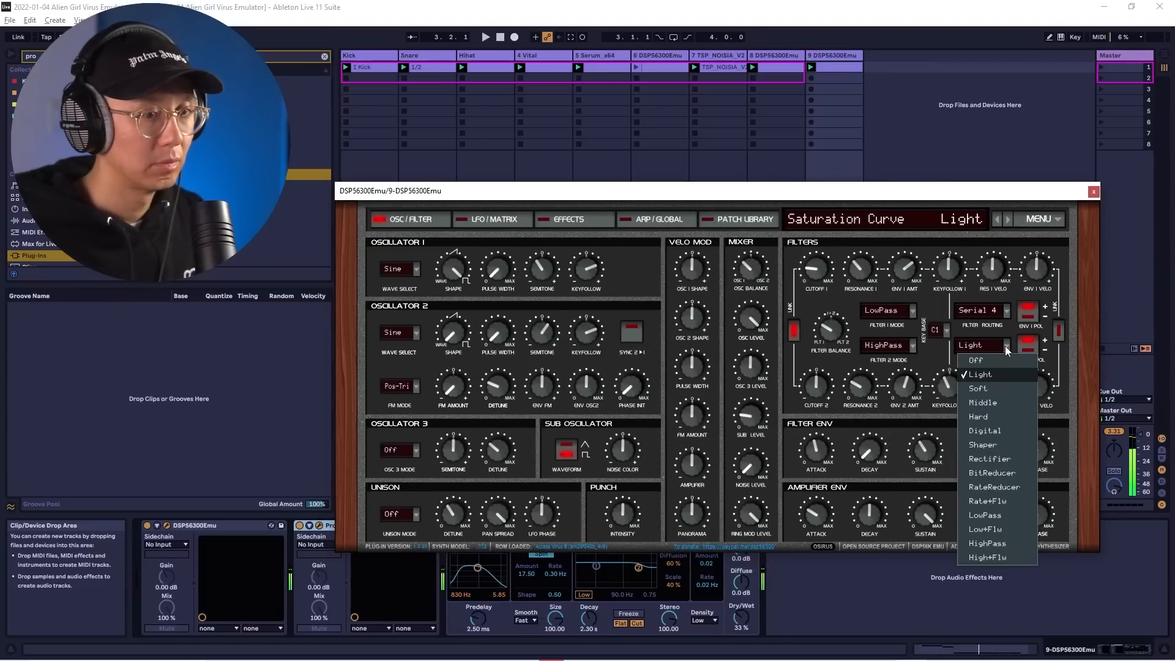
left_click(993, 389)
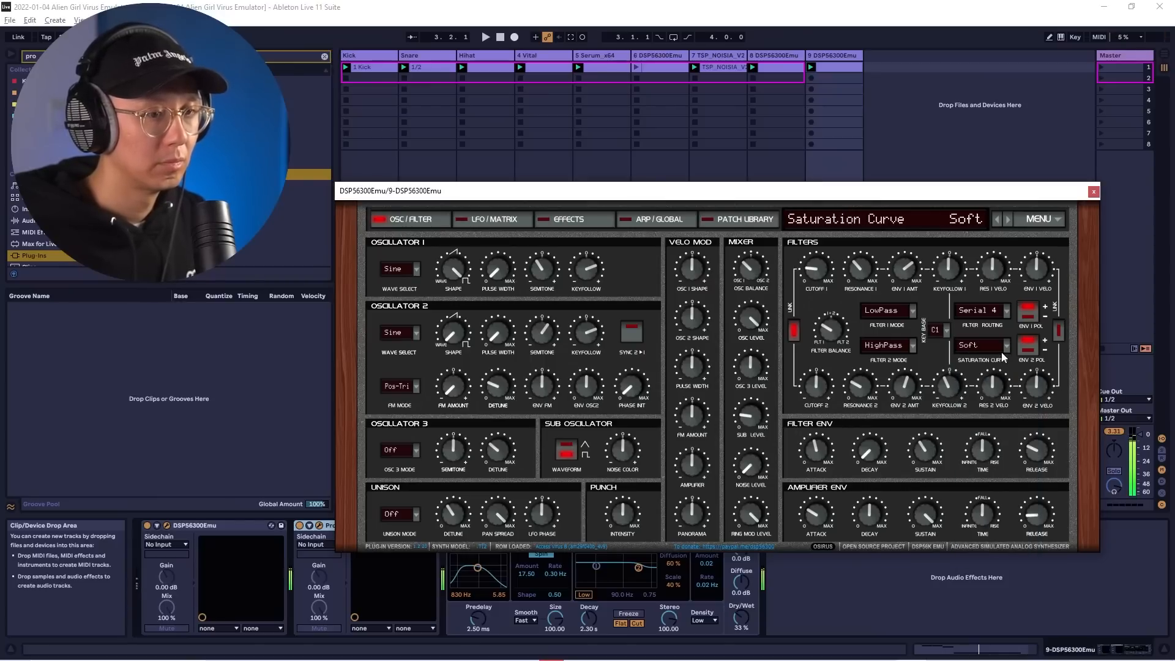
Step: Compare the Middle, Hard and Digital filter saturation curves and settle on Middle
left_click(1007, 352)
left_click(986, 400)
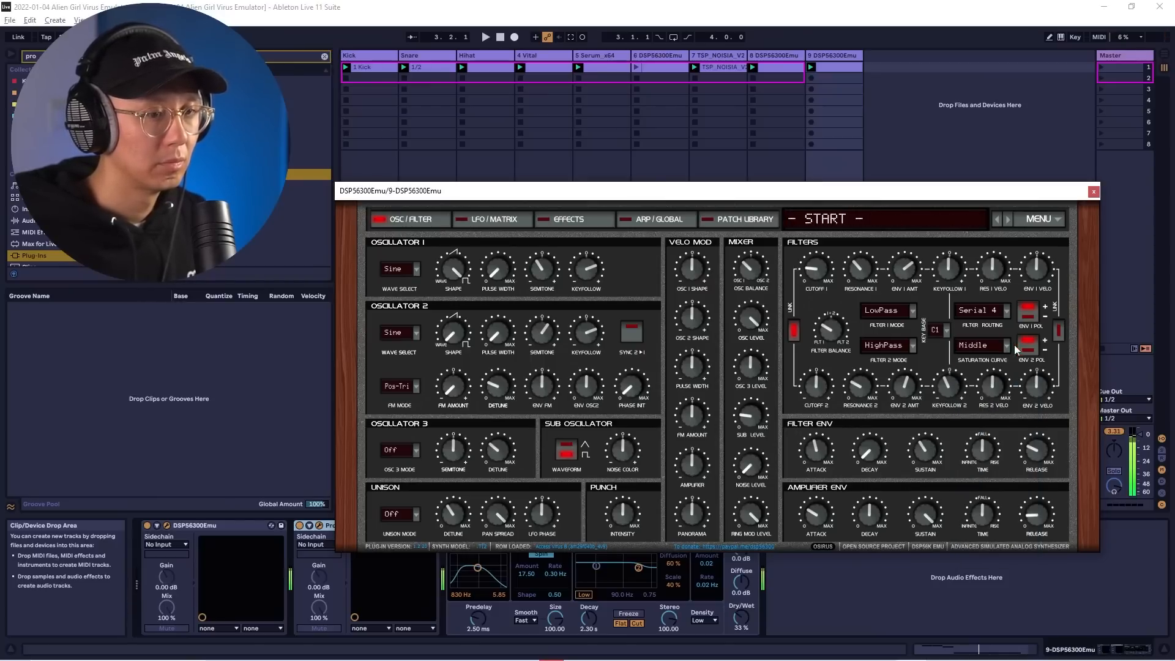
left_click(1008, 350)
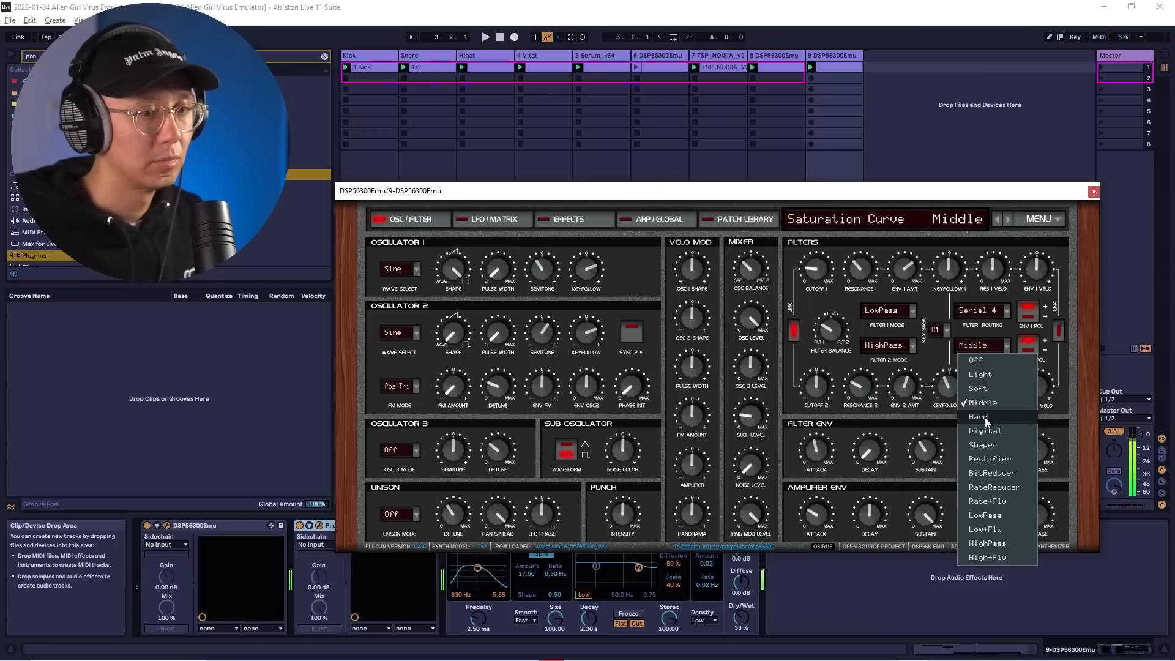
left_click(987, 413)
left_click(1008, 346)
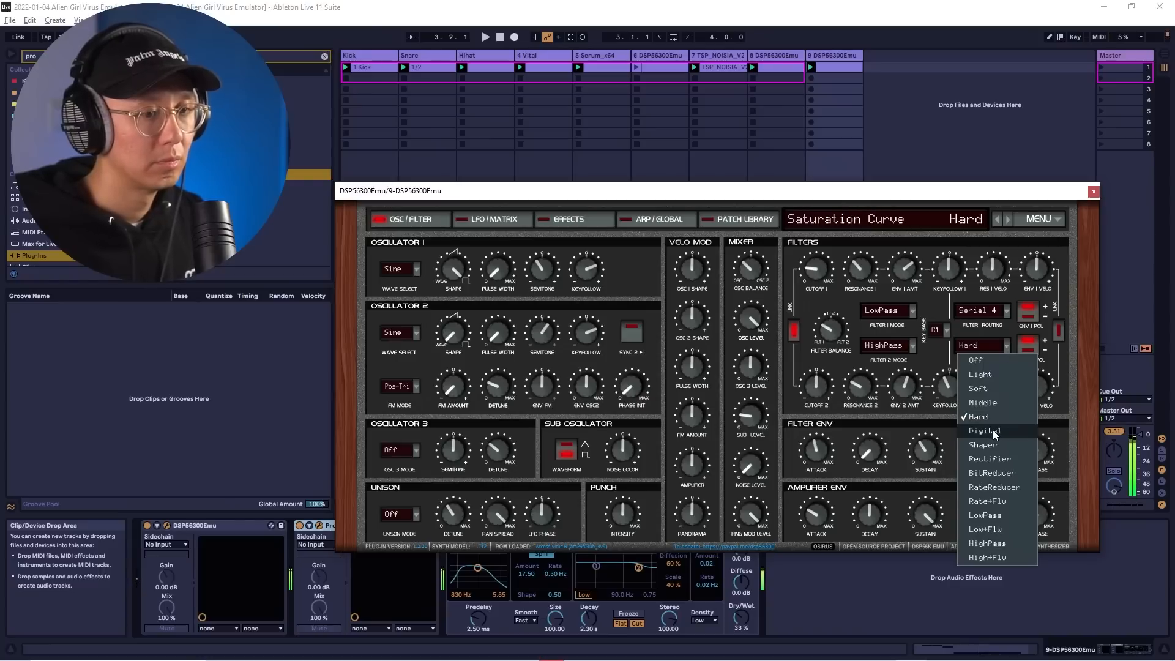
left_click(993, 431)
left_click(1007, 346)
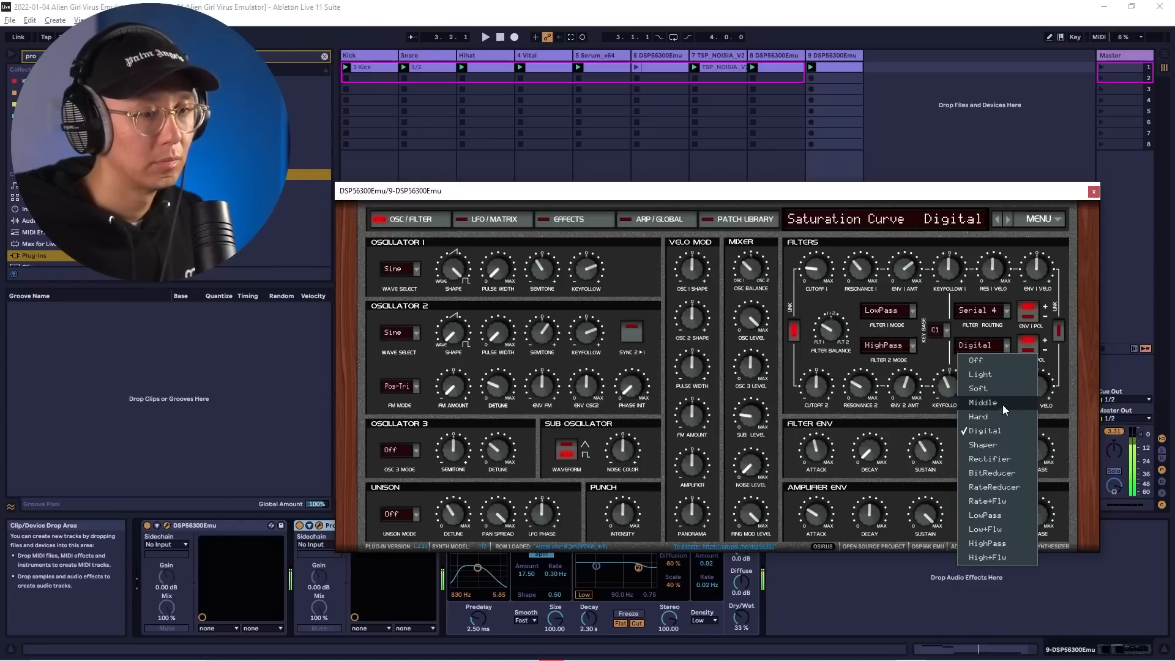
left_click(997, 403)
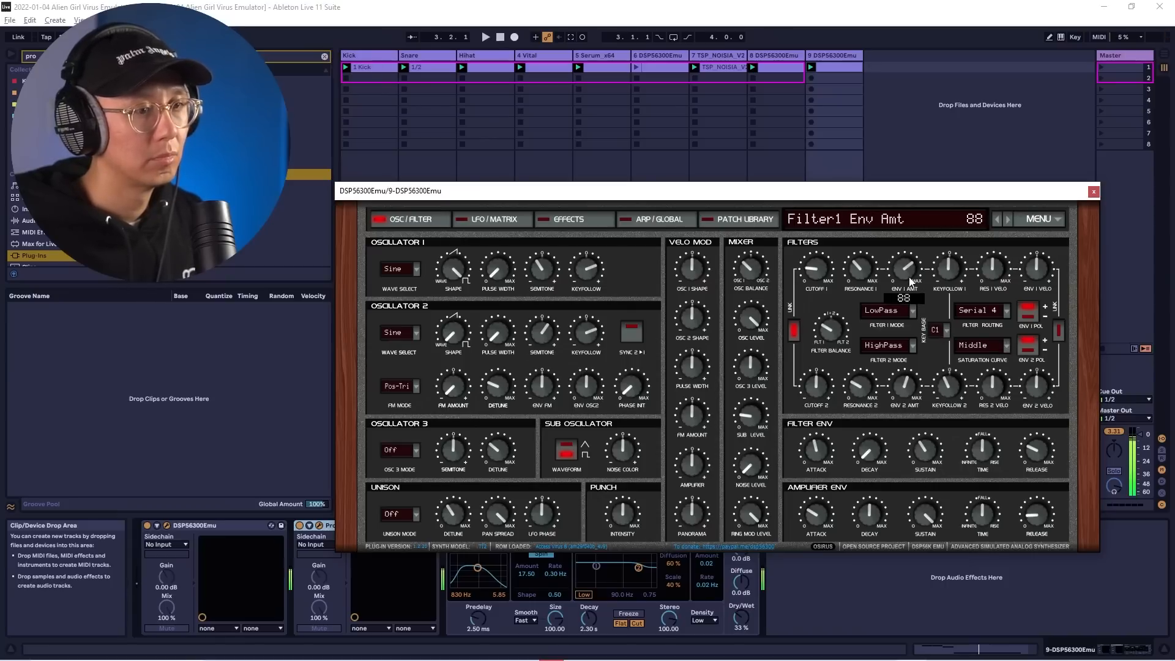
Step: Fine-tune the envelope amounts and cutoffs of filter 1 and filter 2
mouse_move(909, 275)
left_mouse_down()
mouse_move(912, 291)
mouse_move(910, 246)
mouse_move(910, 291)
left_mouse_up()
left_click(903, 398)
mouse_move(904, 398)
left_mouse_down()
mouse_move(901, 368)
mouse_move(903, 404)
left_mouse_up()
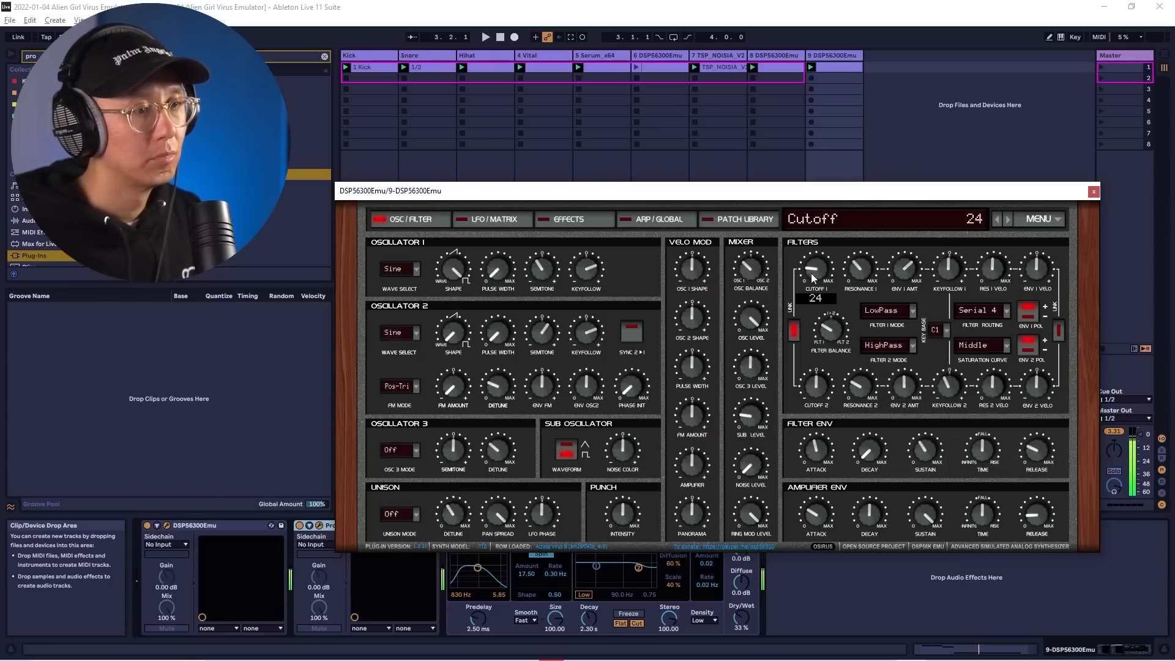
mouse_move(810, 273)
left_mouse_down()
mouse_move(807, 225)
mouse_move(815, 268)
left_mouse_up()
mouse_move(821, 390)
left_mouse_down()
mouse_move(824, 417)
mouse_move(821, 367)
mouse_move(818, 396)
left_mouse_up()
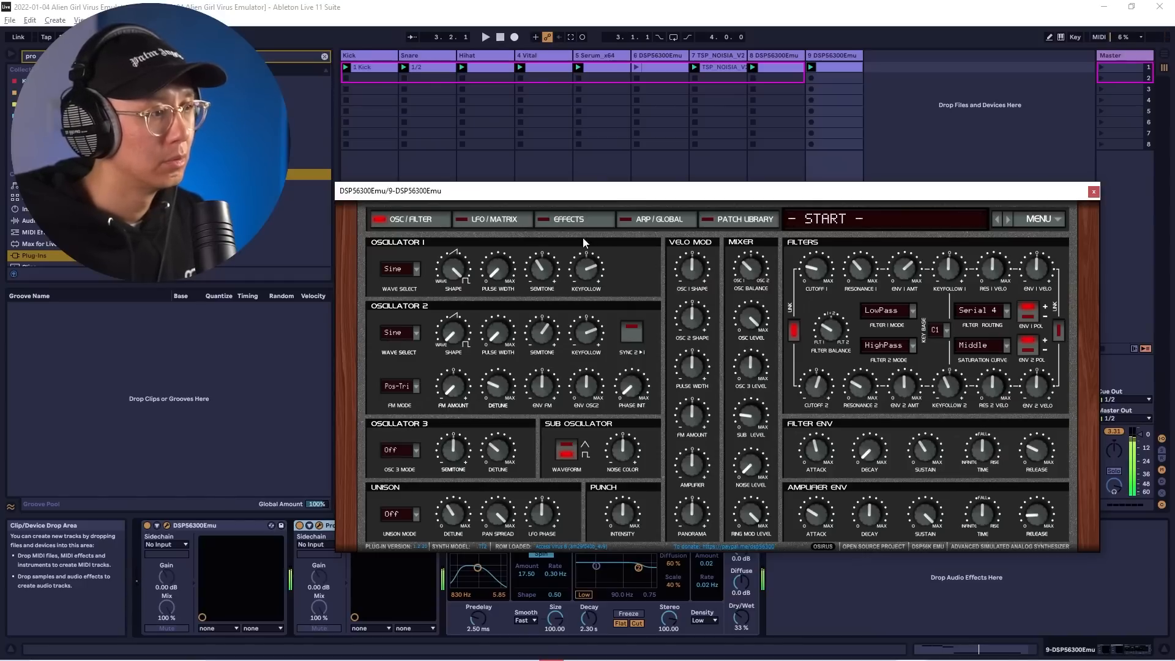
Step: Review the emulator's LFO/matrix and effects settings and return to the oscillator and filter settings
left_click(507, 221)
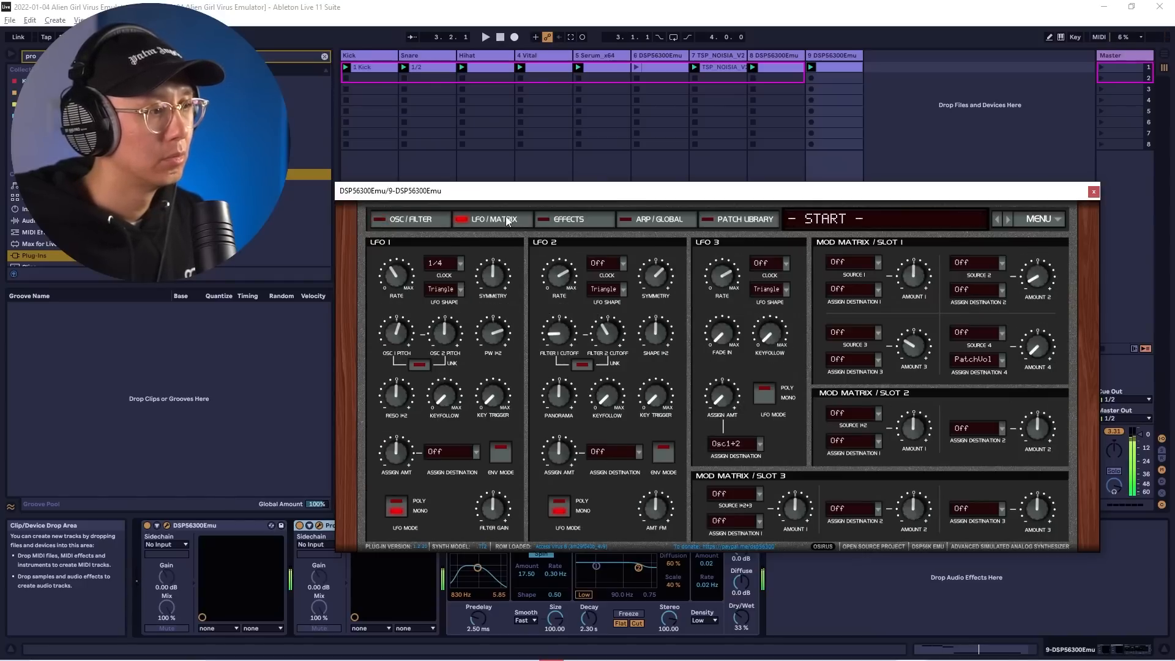
left_click(570, 221)
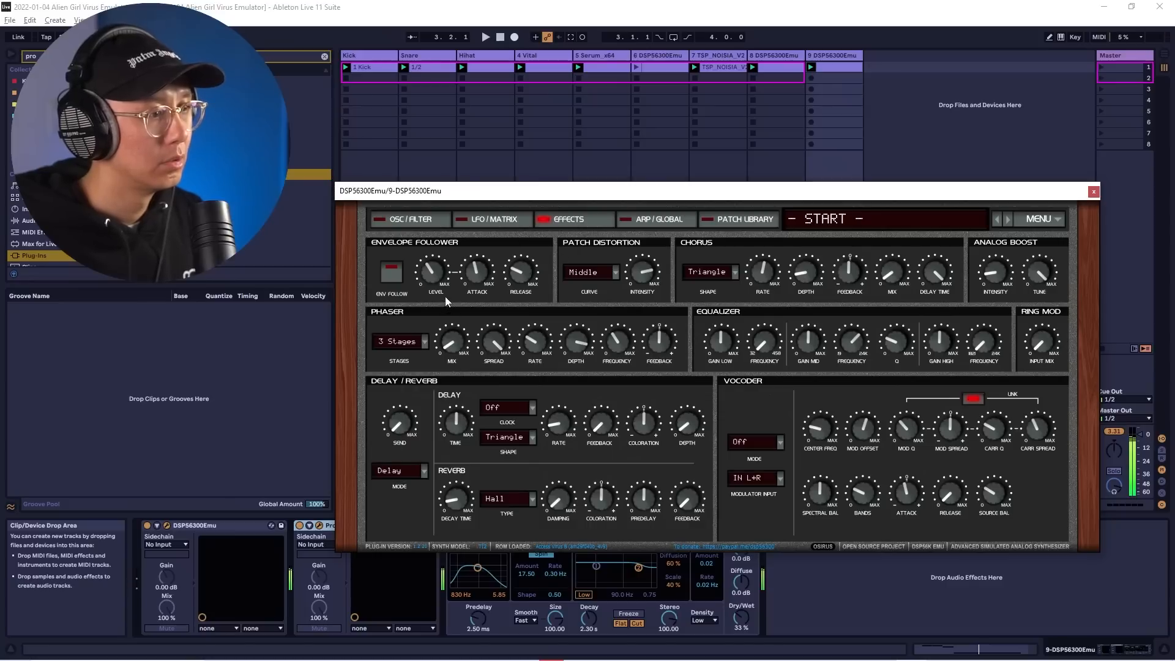
left_click_drag(627, 294, 646, 259)
left_click(485, 223)
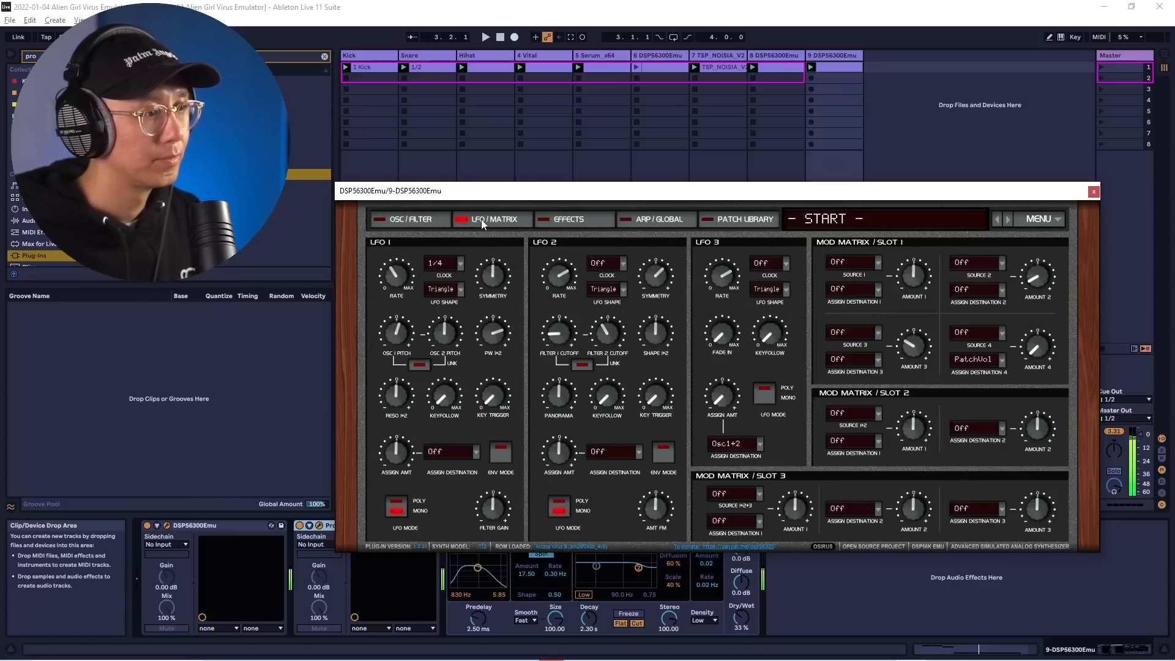
left_click(433, 222)
Step: Audition the patch with the mixer's sub oscillator level at 0 and restore the level
left_click_drag(756, 421, 765, 476)
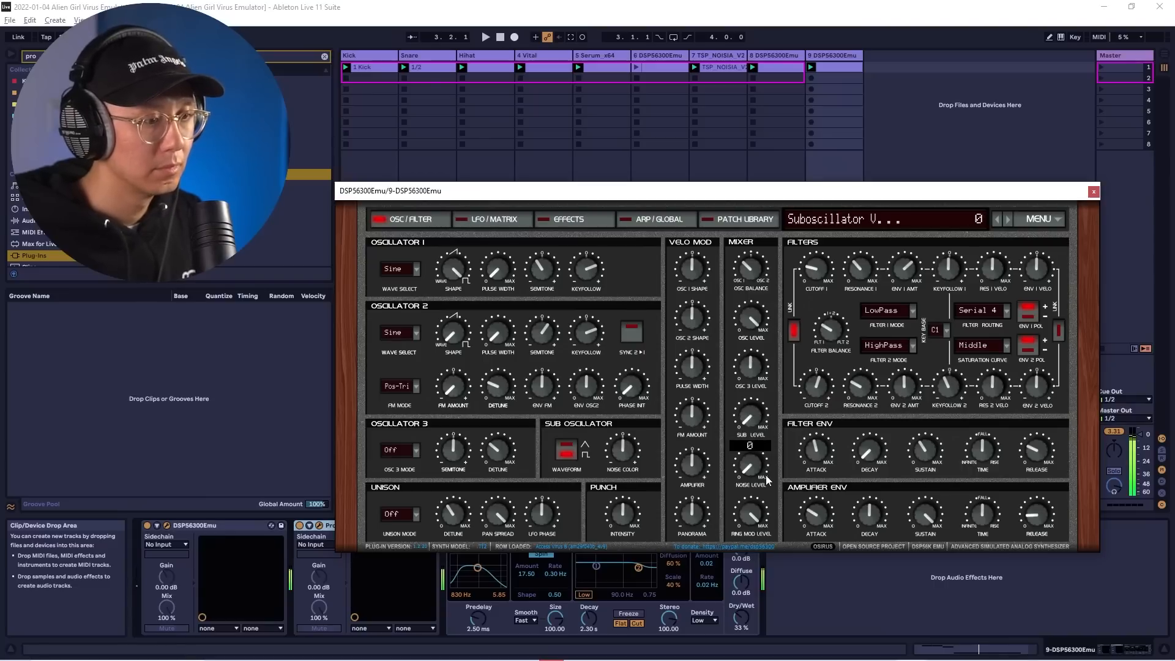
left_click_drag(756, 420, 756, 466)
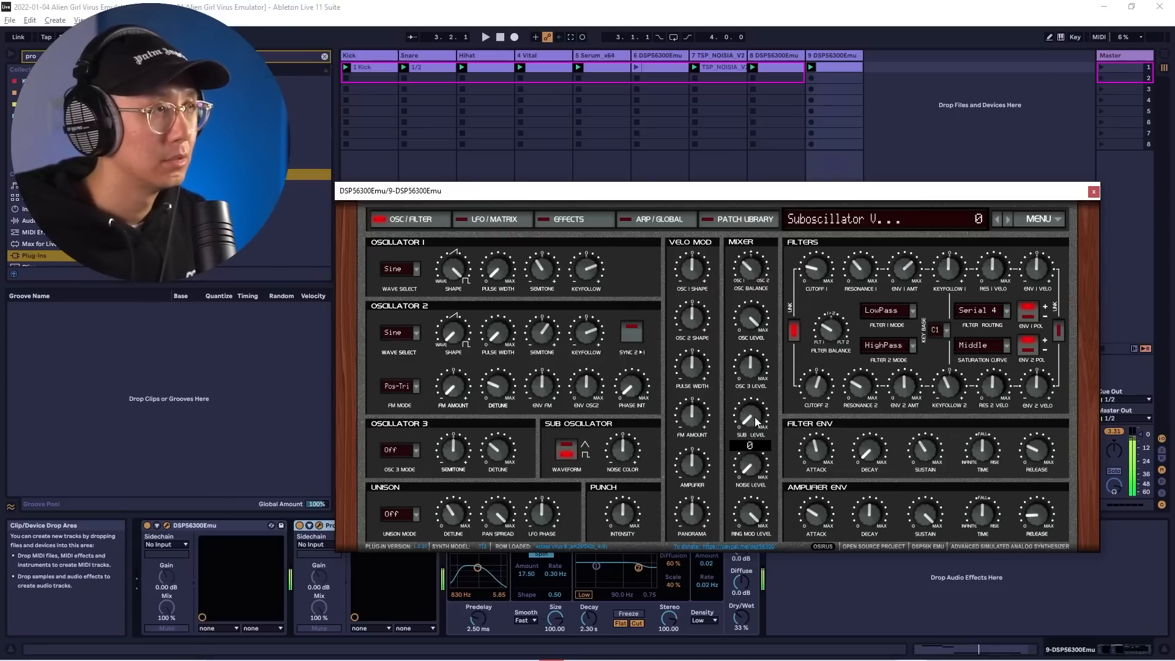
mouse_move(756, 414)
left_mouse_down()
mouse_move(754, 396)
mouse_move(755, 418)
left_mouse_up()
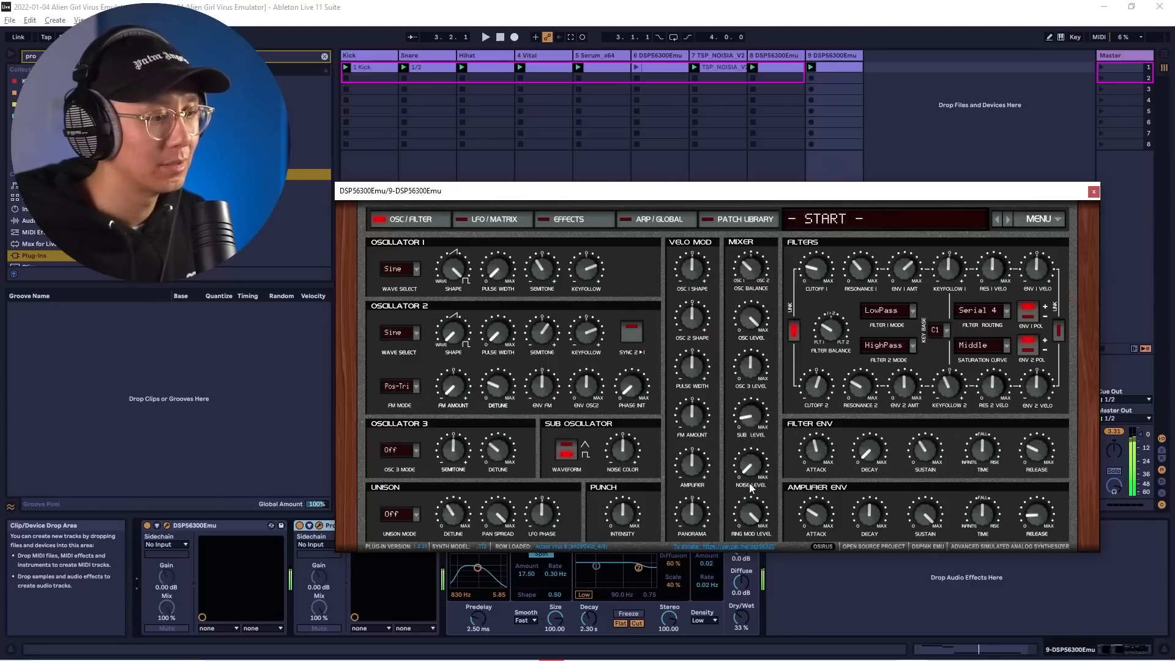
Step: Audition the ring modulator level at 0 and oscillator 2's FM amount at 124, and return both to their earlier settings
left_click_drag(749, 479, 760, 607)
left_click(760, 525)
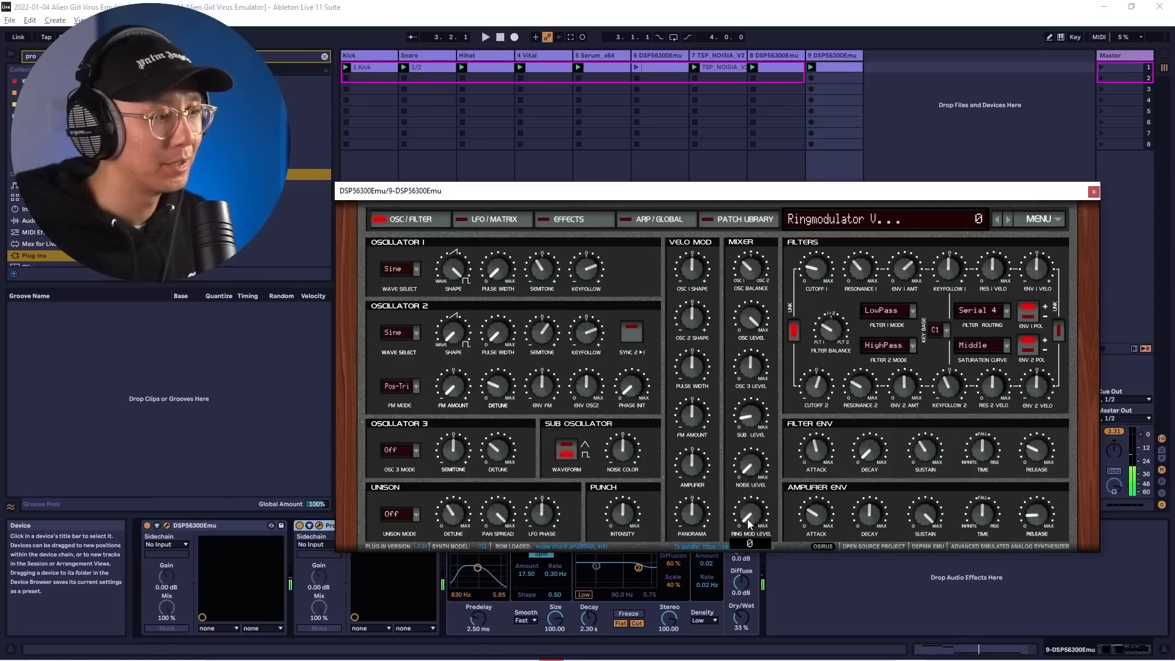
mouse_move(454, 384)
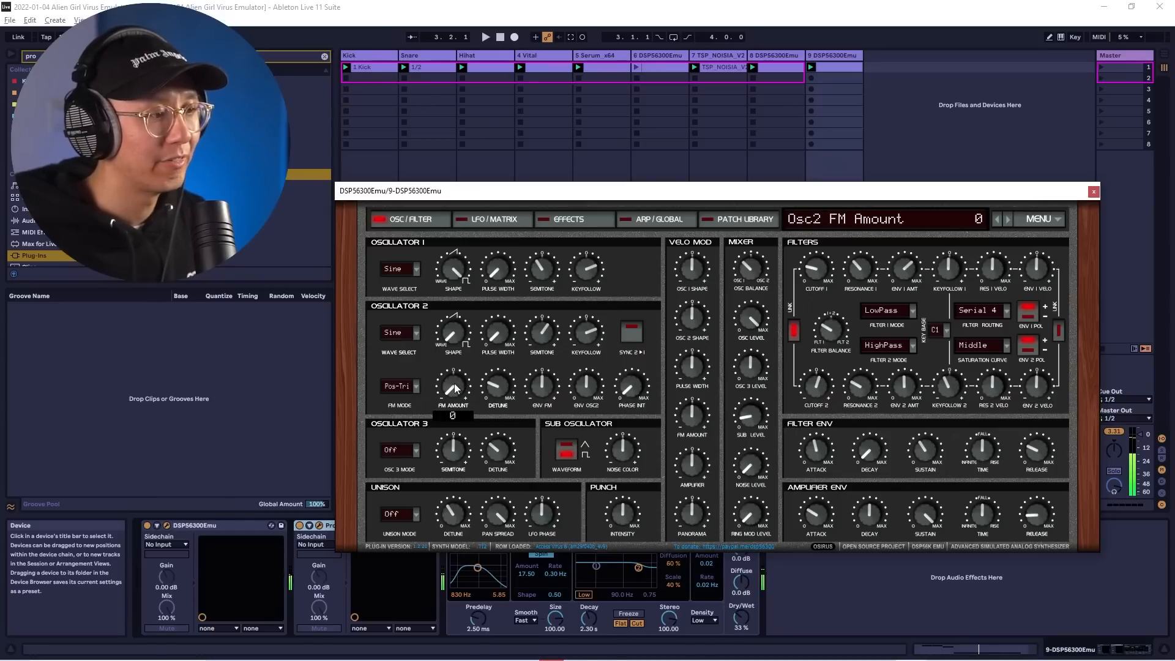
left_click_drag(454, 386, 455, 313)
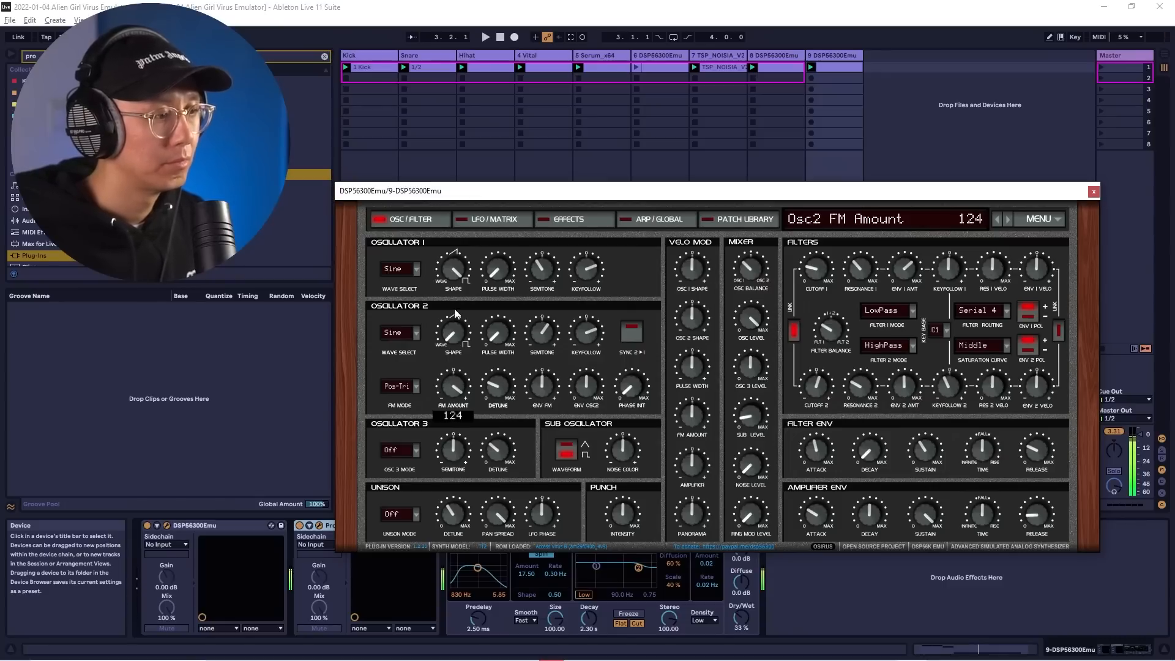
left_click_drag(454, 313, 435, 481)
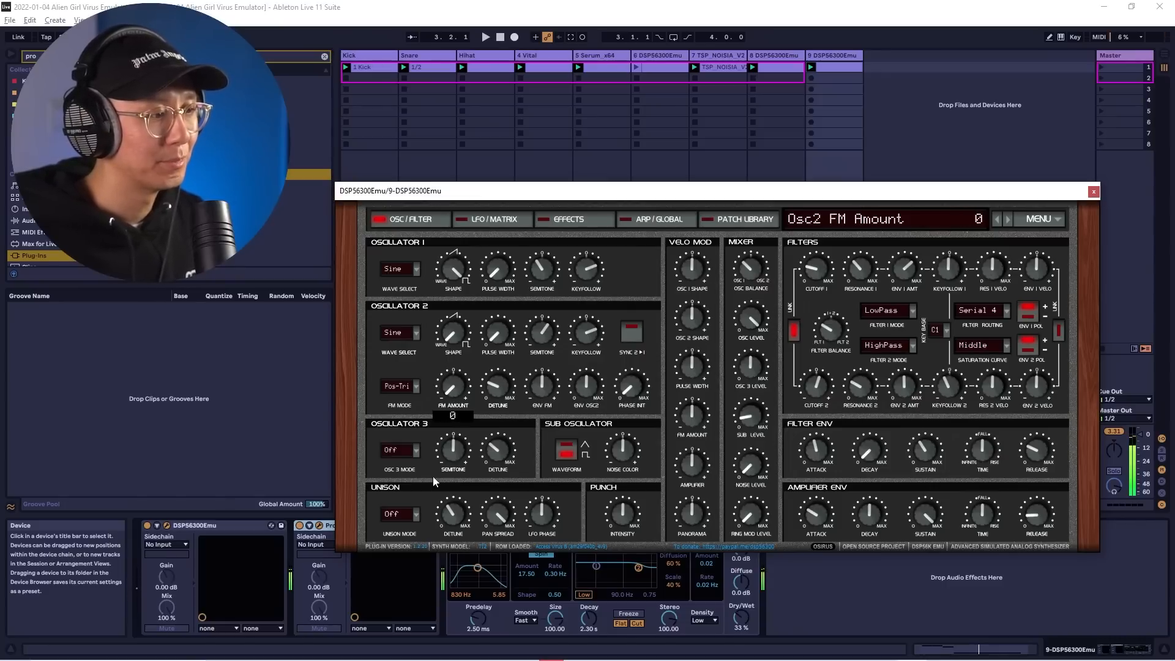
left_click_drag(758, 521, 758, 414)
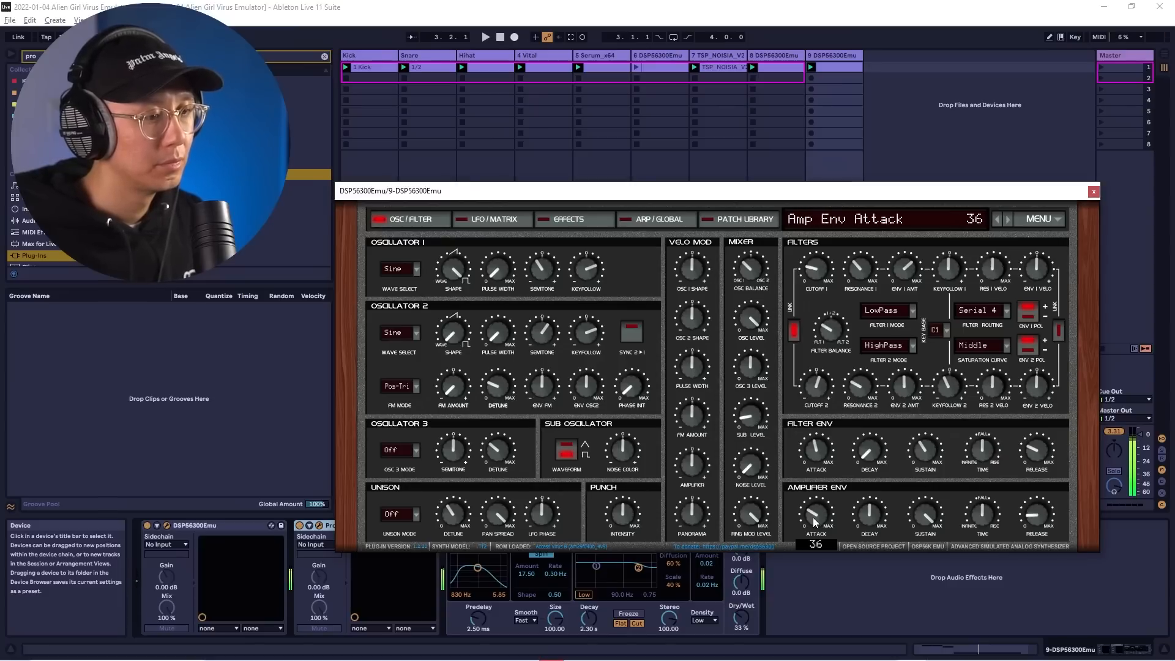
Step: Try a pulse width velocity amount of +50 and the minimum oscillator 1 shape, and restore both
left_click_drag(695, 450, 693, 369)
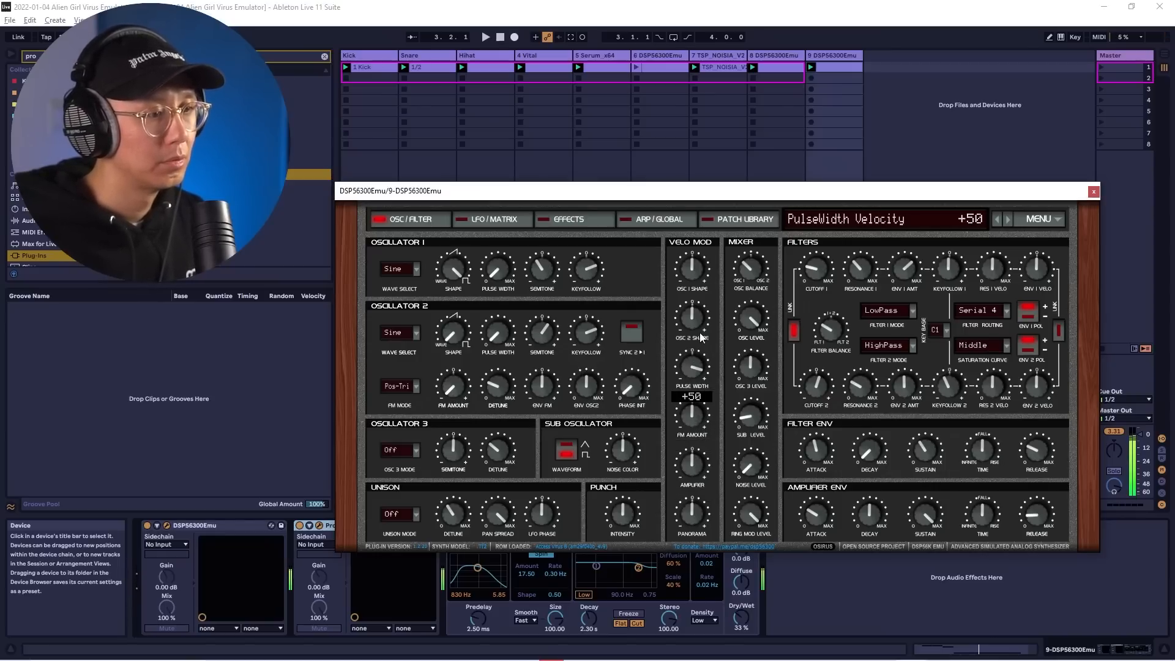
left_click_drag(464, 274, 475, 378)
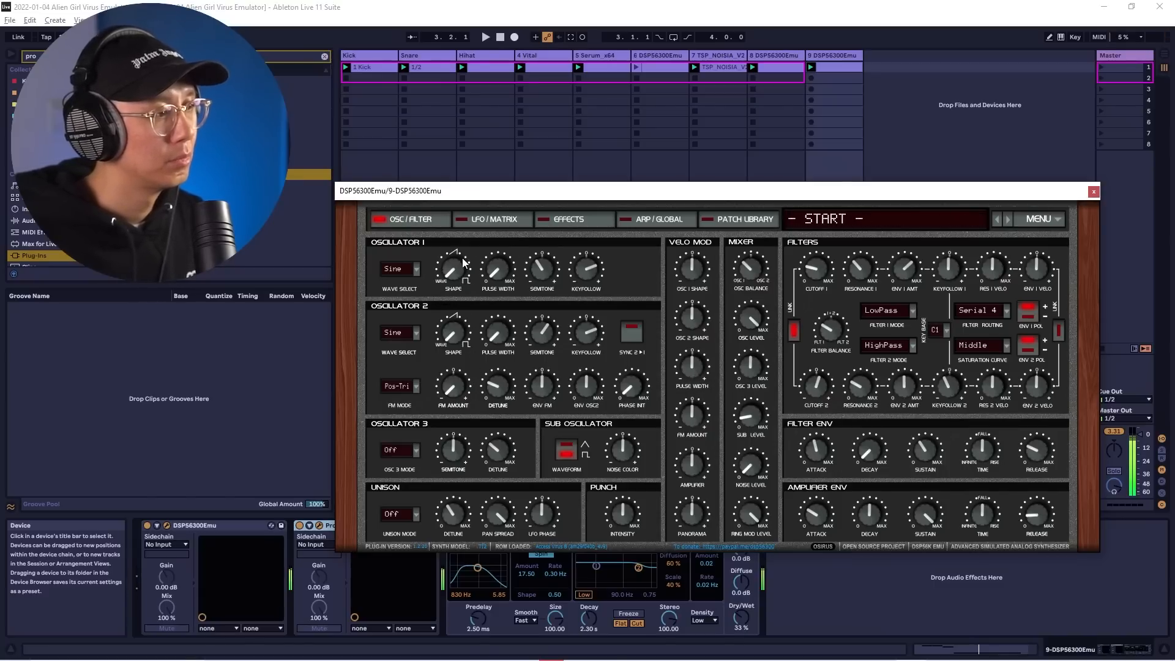
left_click_drag(462, 264, 446, 272)
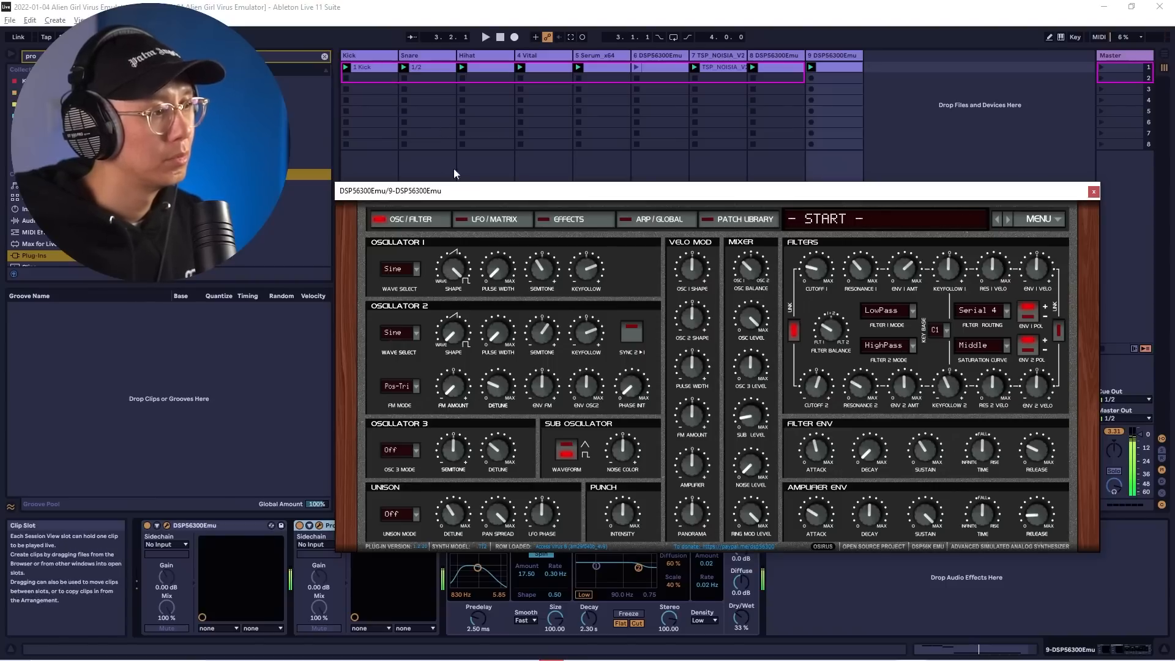
Step: Try lowering oscillator 2's shape and FM amount
left_click(455, 332)
left_click_drag(454, 333, 457, 437)
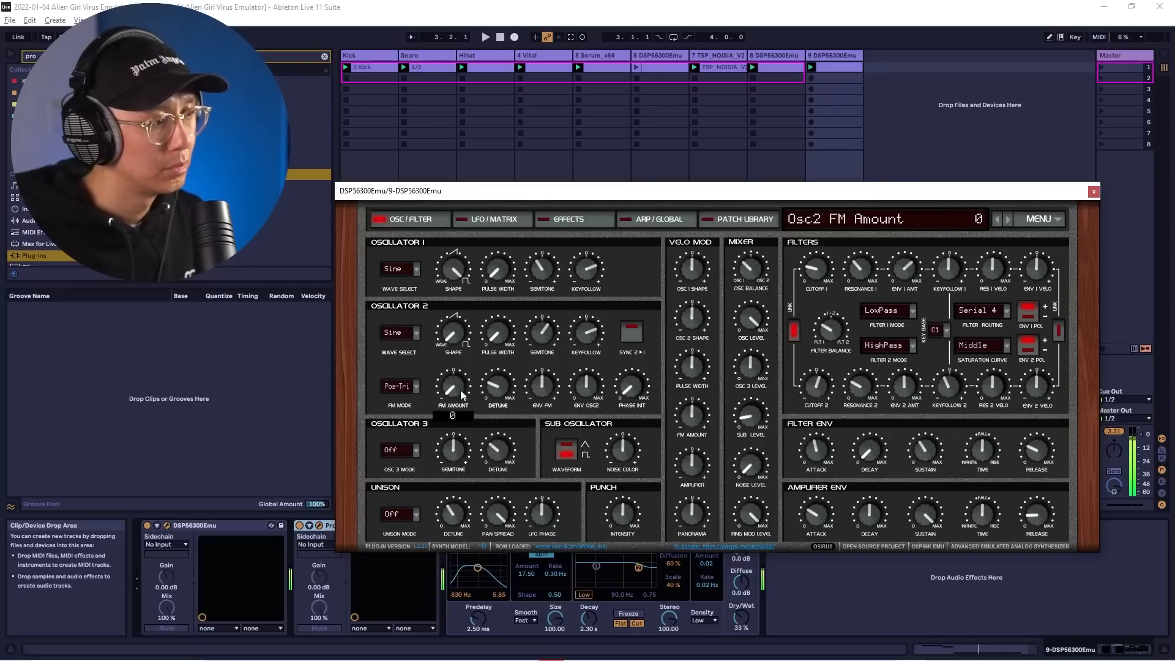
left_click_drag(459, 389, 438, 539)
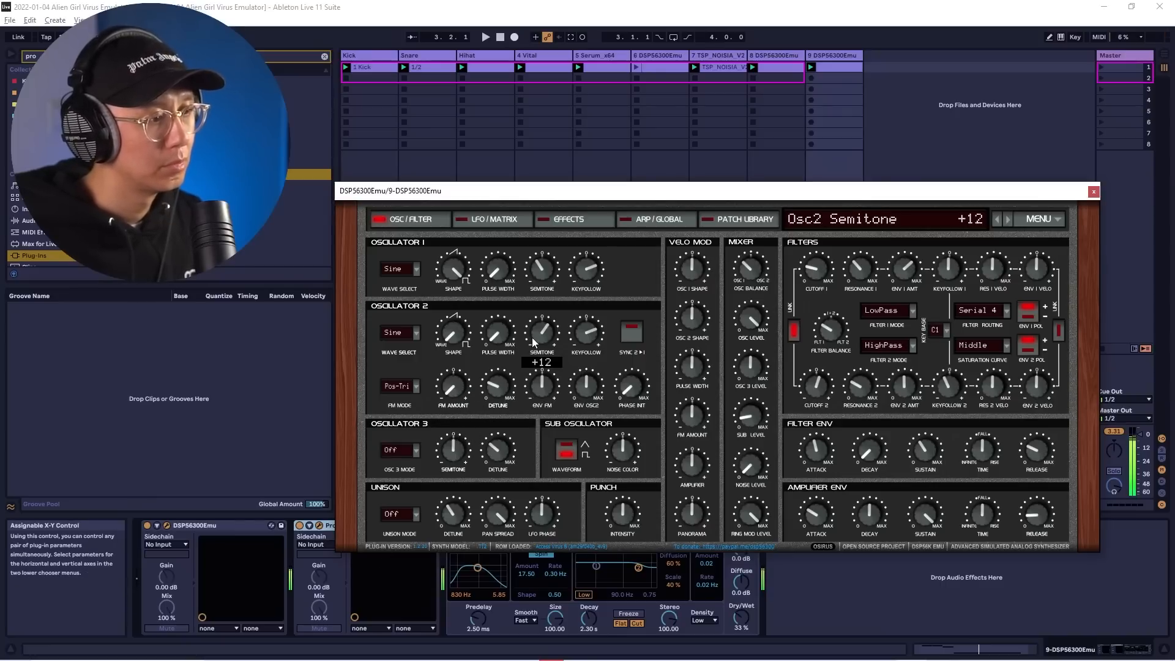
Step: Audition different semitone settings on oscillator 2 and return it to +12
mouse_move(542, 333)
left_mouse_down()
mouse_move(543, 293)
mouse_move(542, 334)
mouse_move(541, 321)
left_mouse_up()
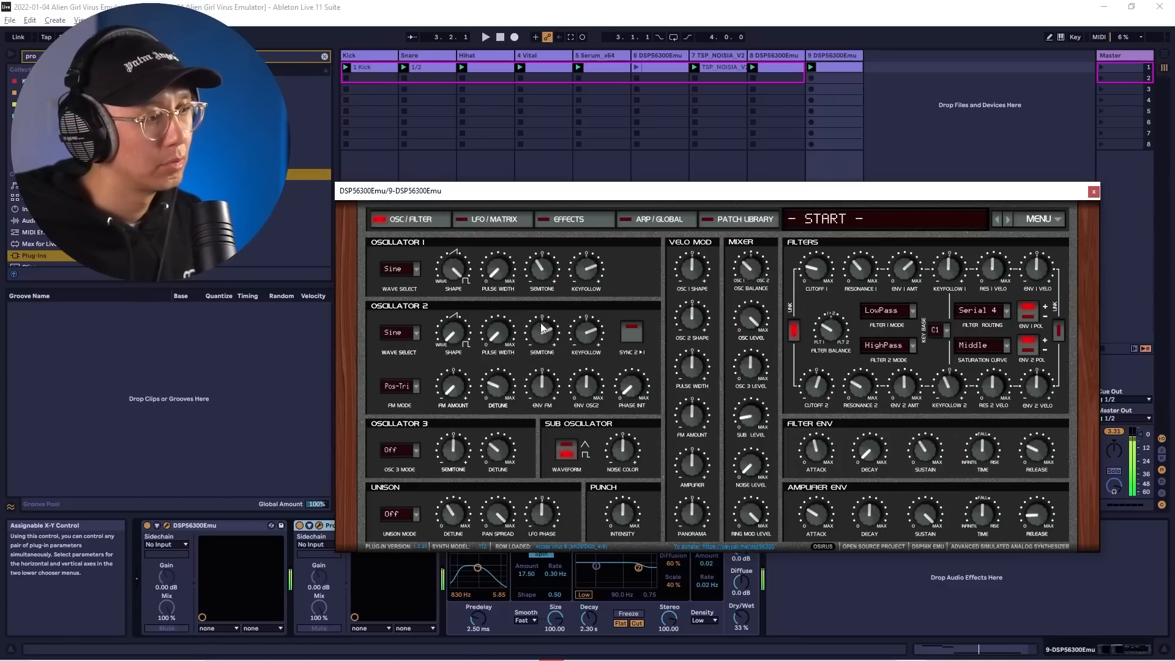
scroll(543, 339, "down", 1)
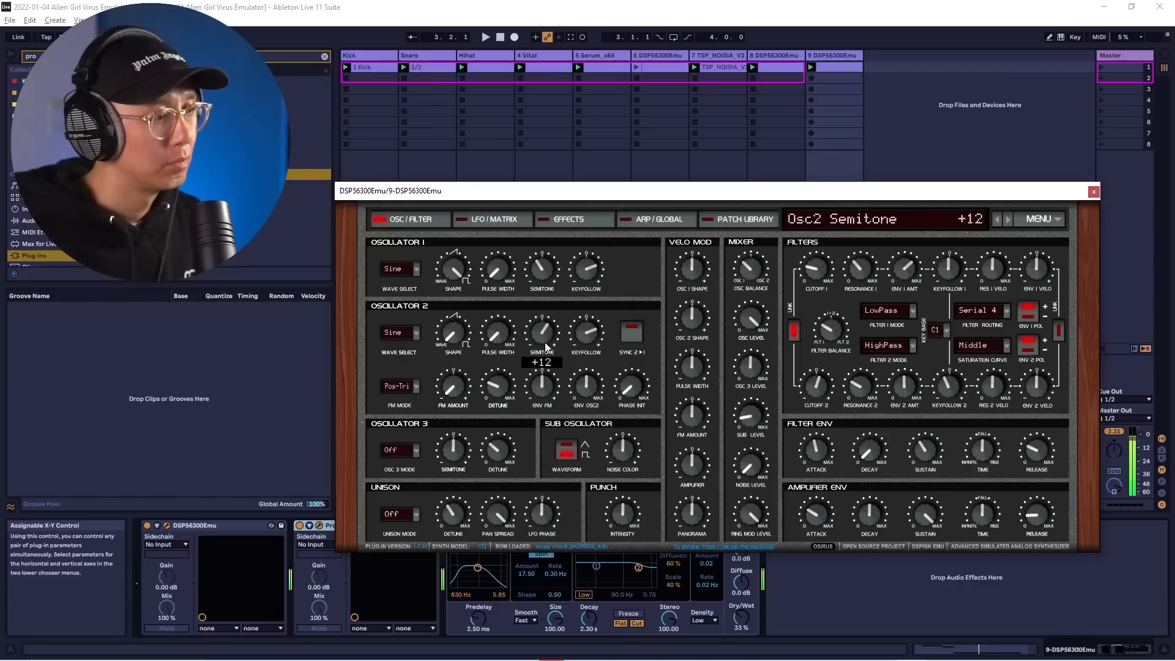
left_click_drag(545, 343, 546, 335)
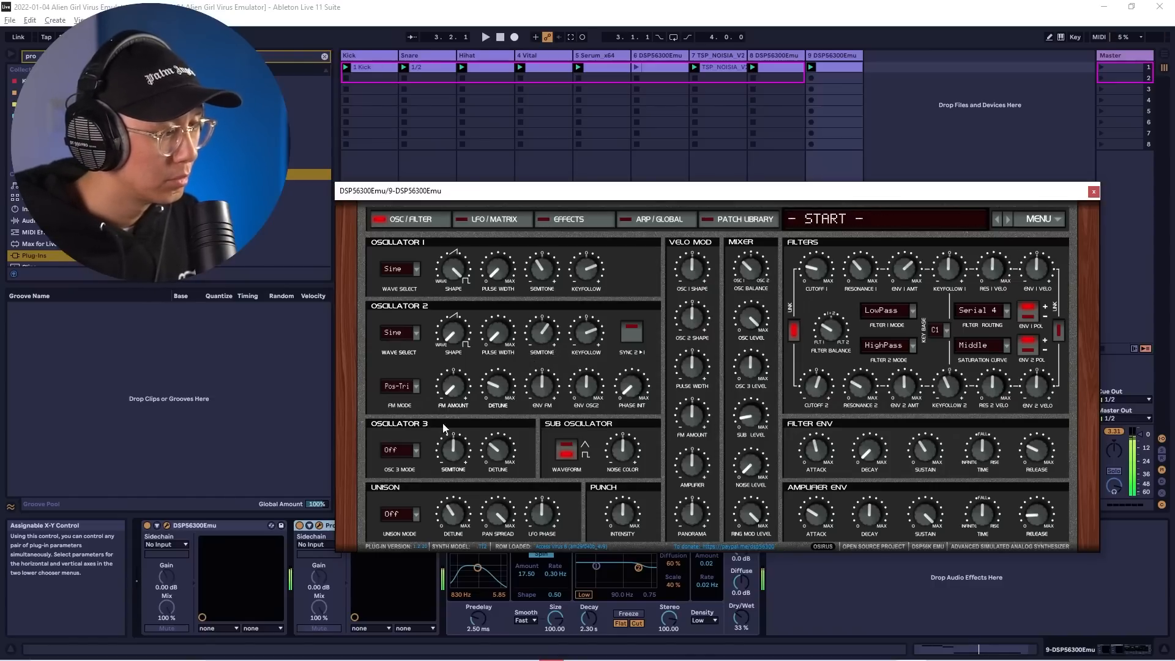
Step: Audition oscillator 3 in Saw mode at +22 and +12 semitones, and switch the oscillator off again
left_click(412, 450)
left_click(420, 485)
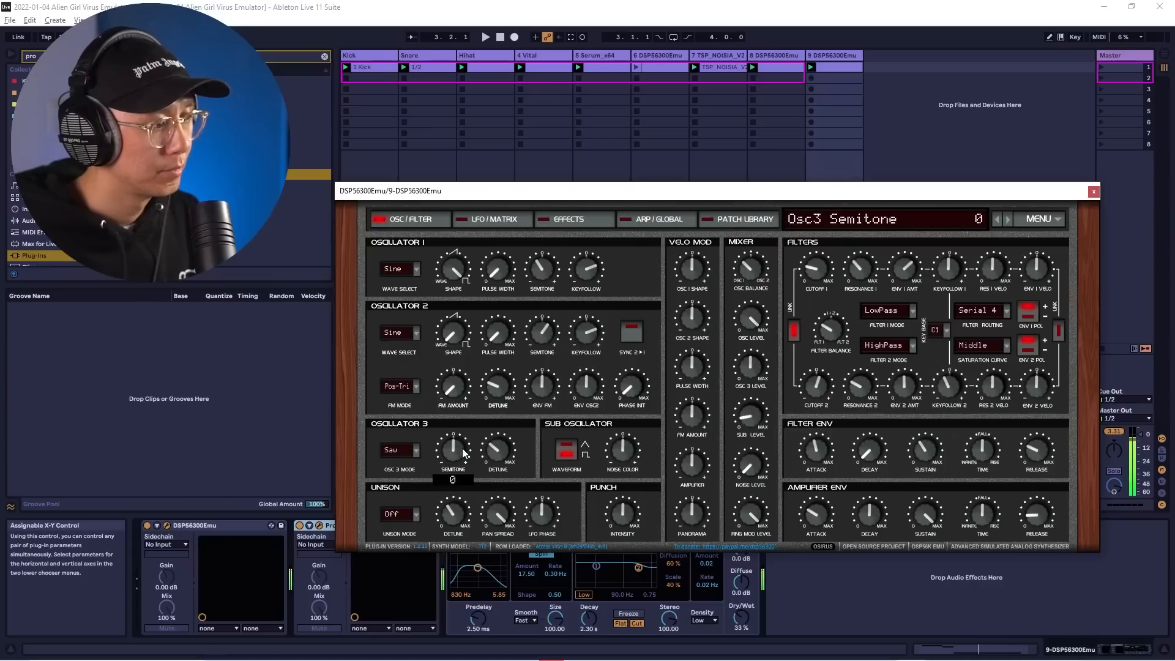
left_click_drag(457, 410, 460, 437)
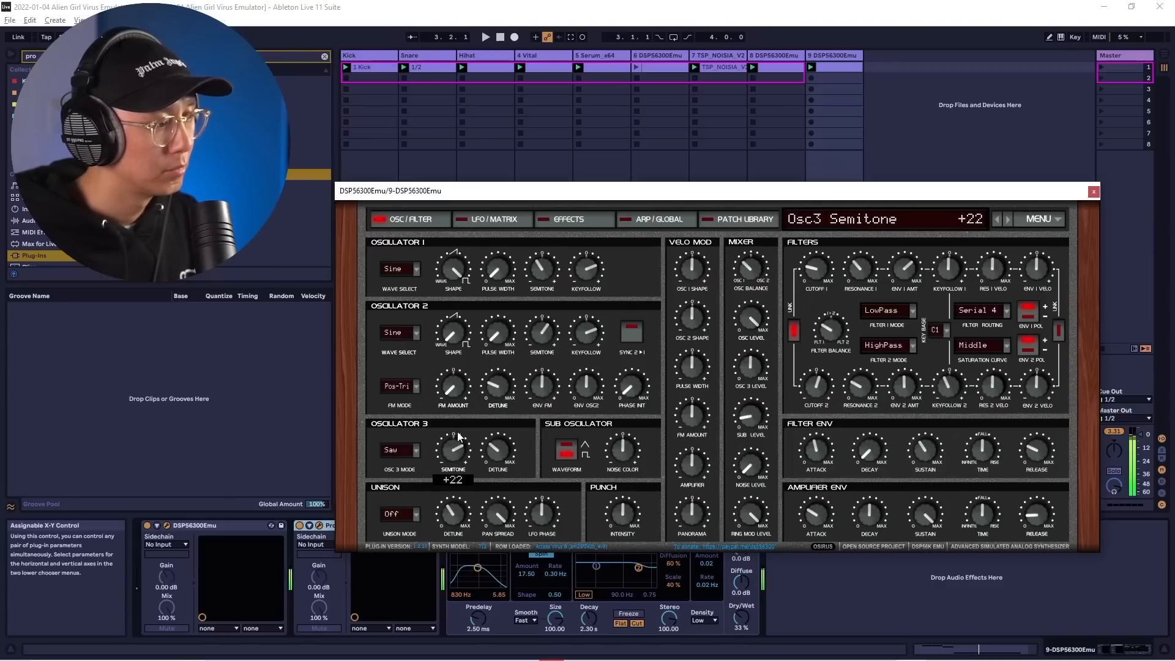
left_click_drag(457, 430, 461, 455)
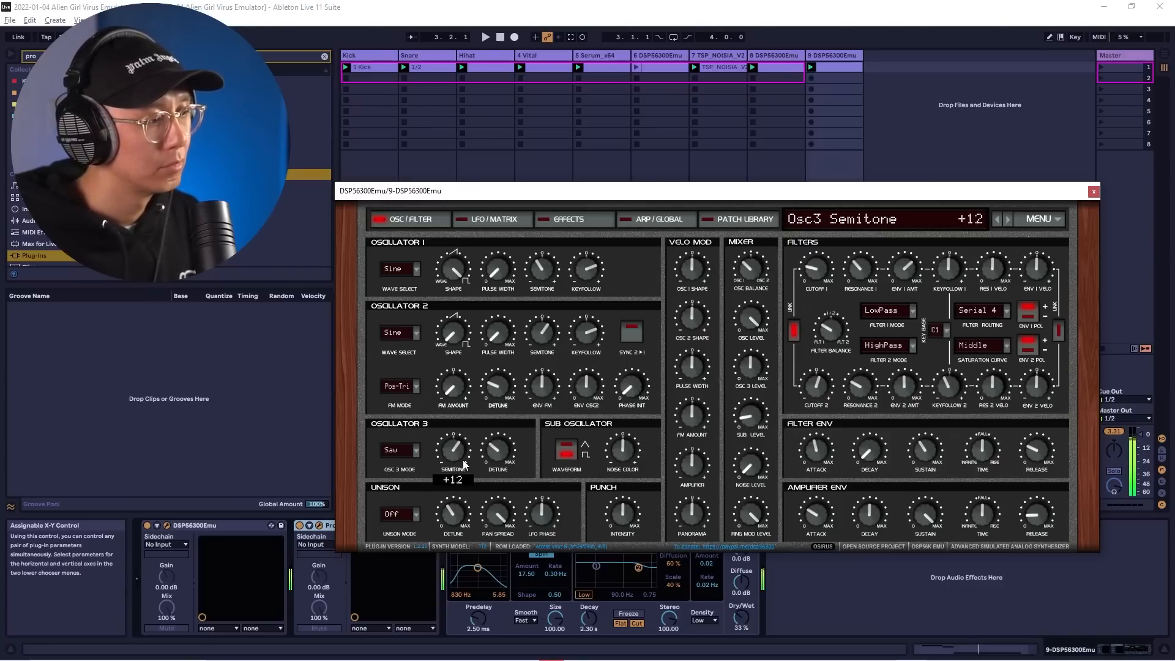
left_click(409, 450)
left_click(413, 458)
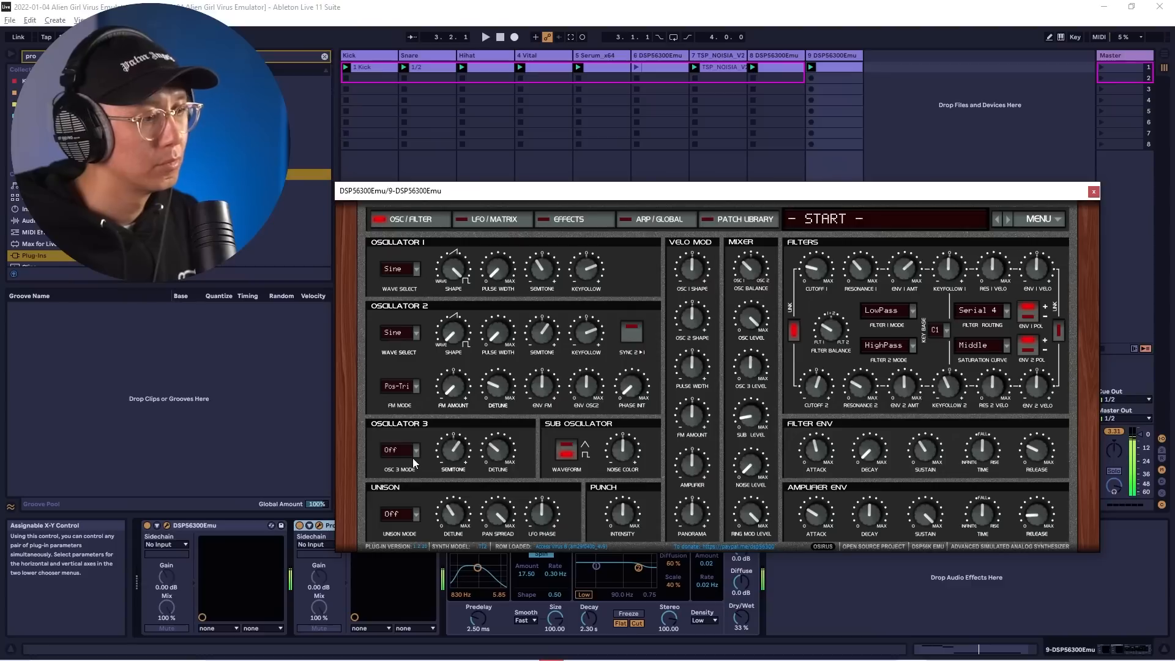
left_click(460, 454)
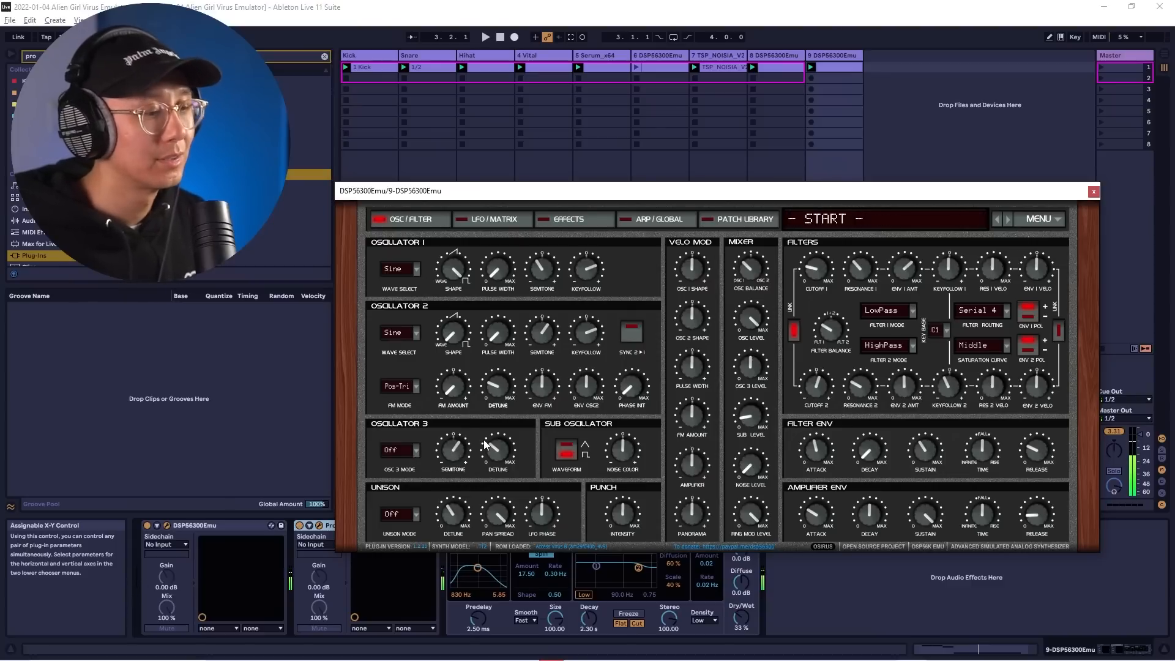
Step: Try a punch intensity of 79, close the synth and EQ windows, and relaunch the bass clip
left_click(624, 522)
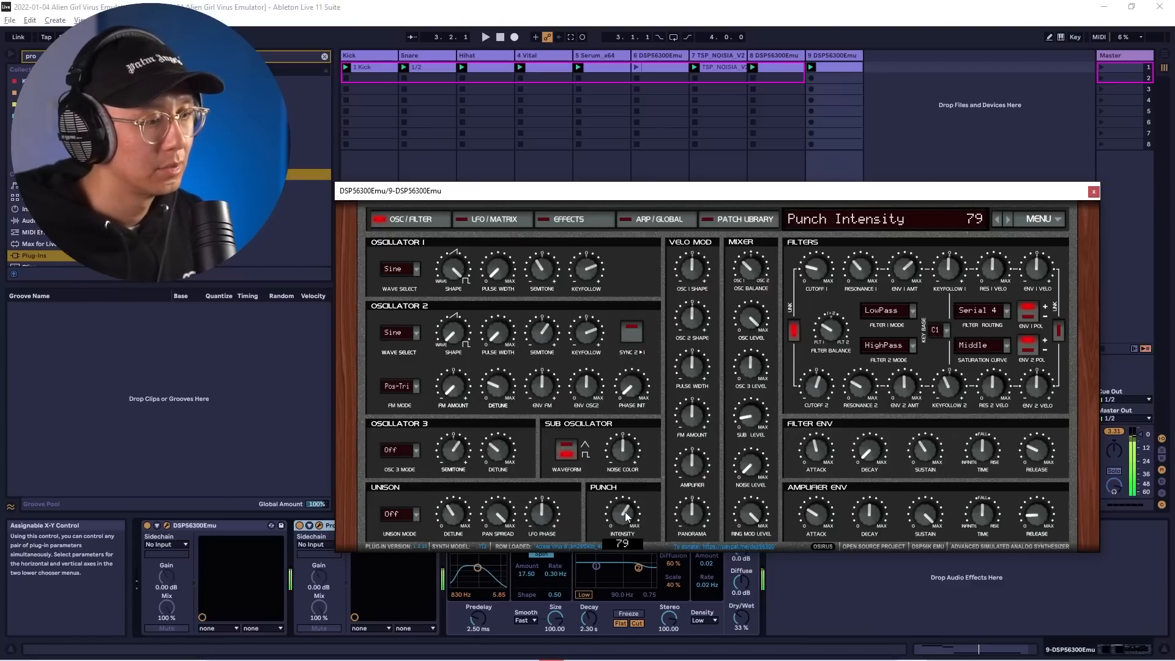
left_click_drag(617, 513, 617, 513)
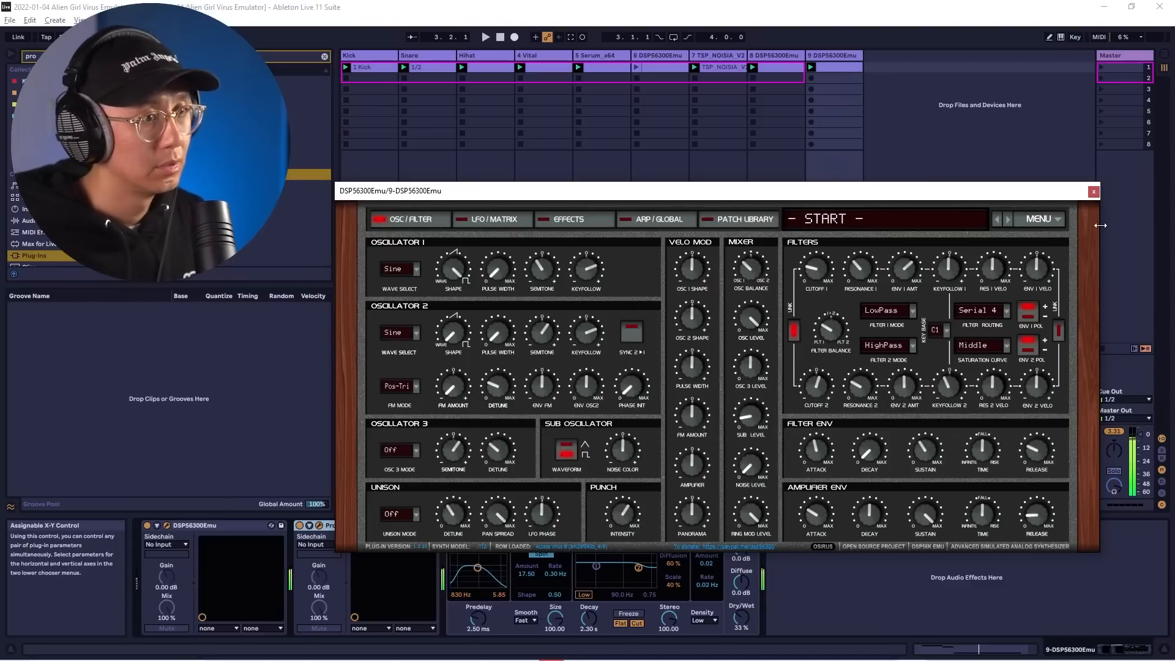
left_click(1095, 192)
left_click(811, 68)
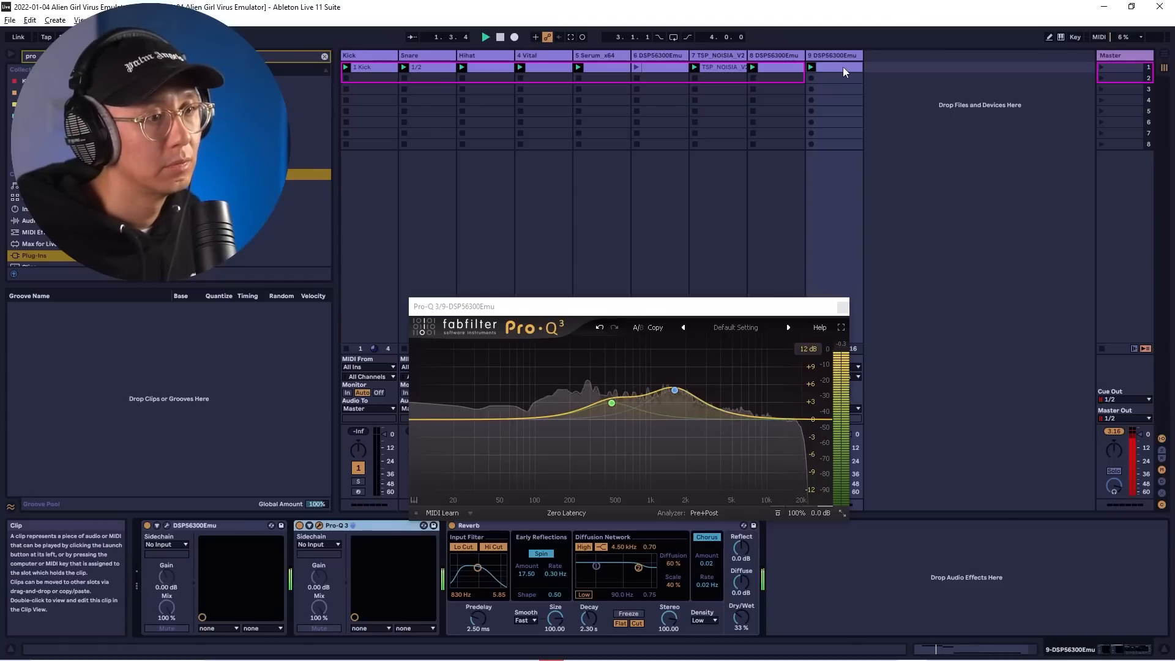
left_click(843, 306)
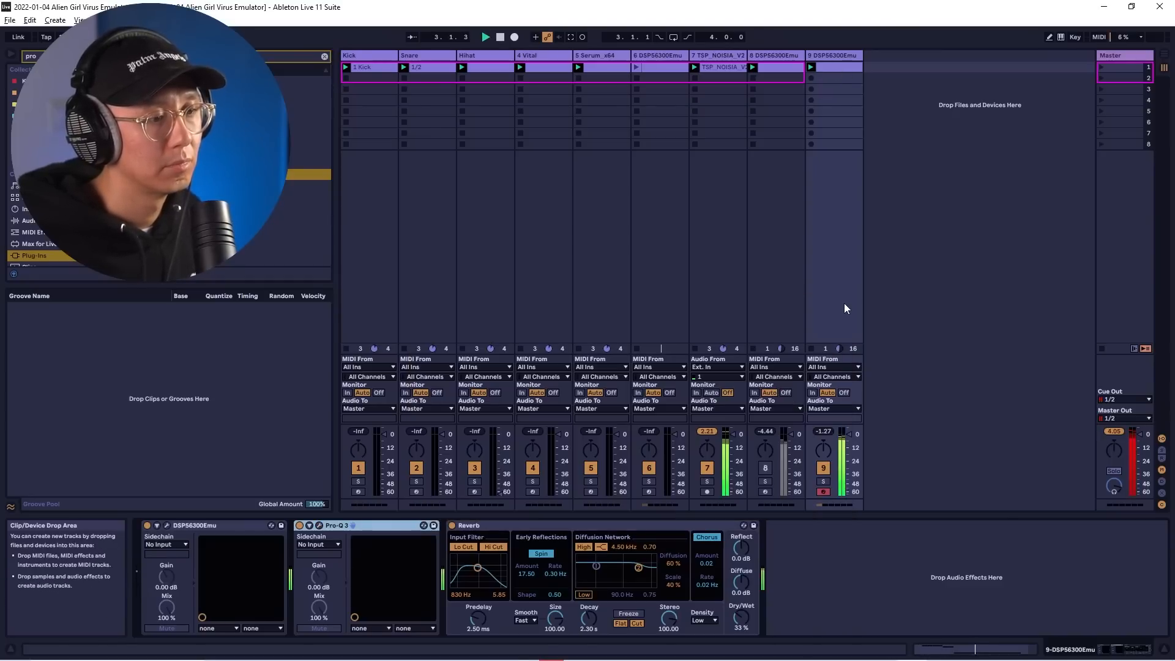
Step: Transpose the long D#1 note in the track 9 bass clip to D1 and return to the device view
left_click(833, 68)
left_click(848, 554)
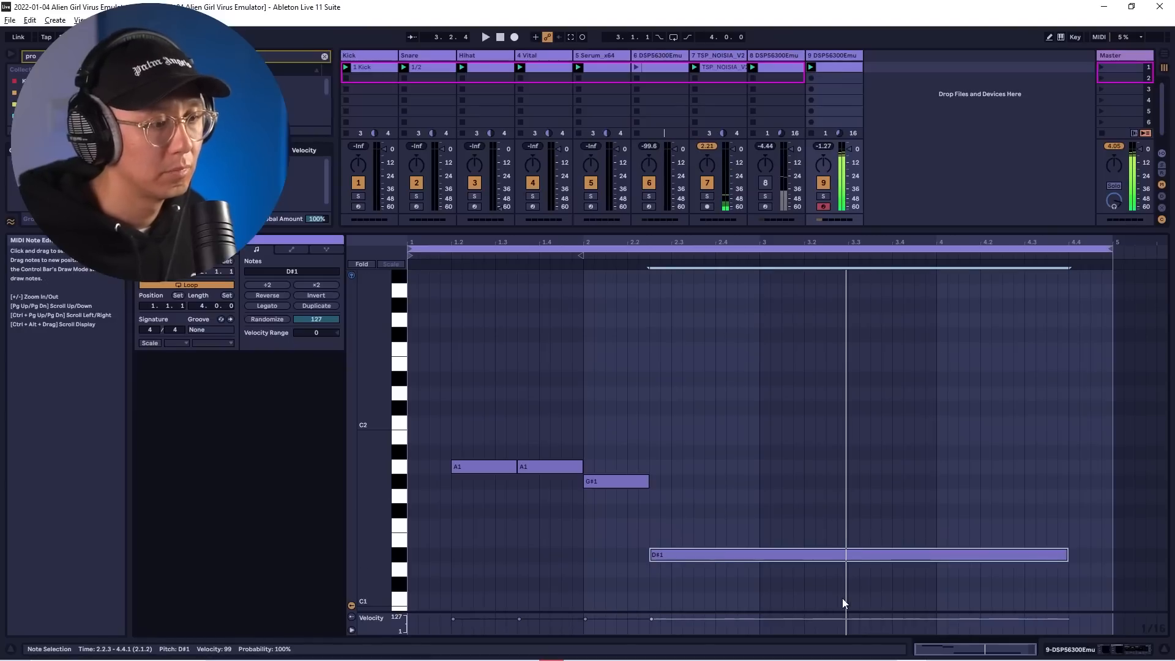
key("Down")
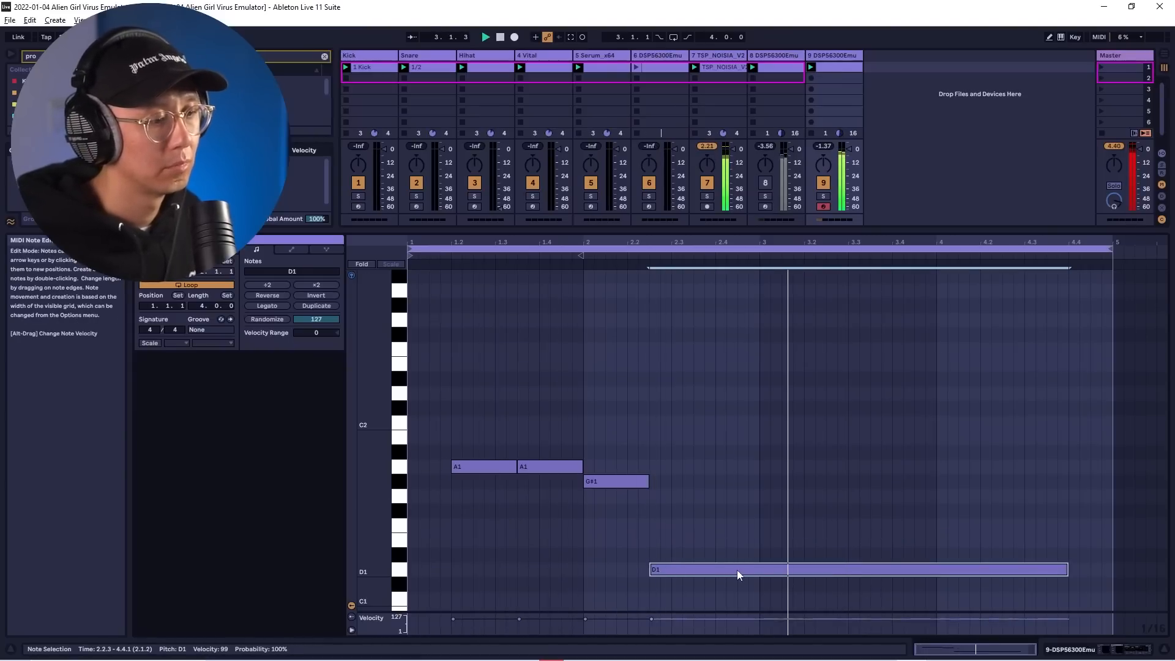
key("Down")
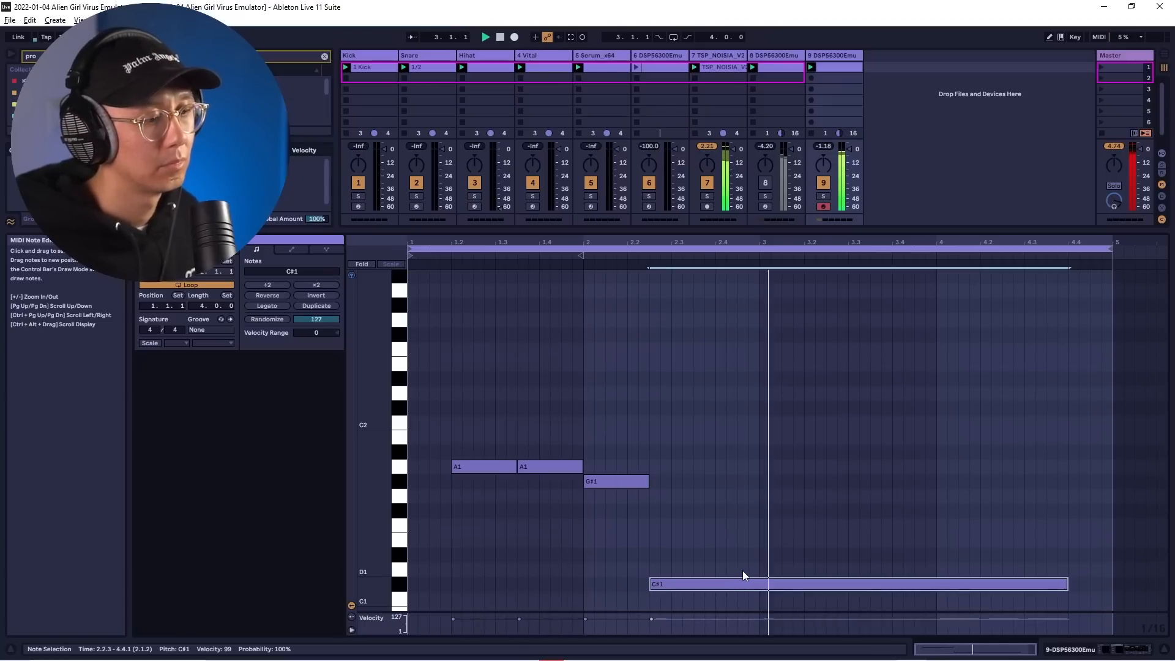
key("Up")
key("shift+Tab")
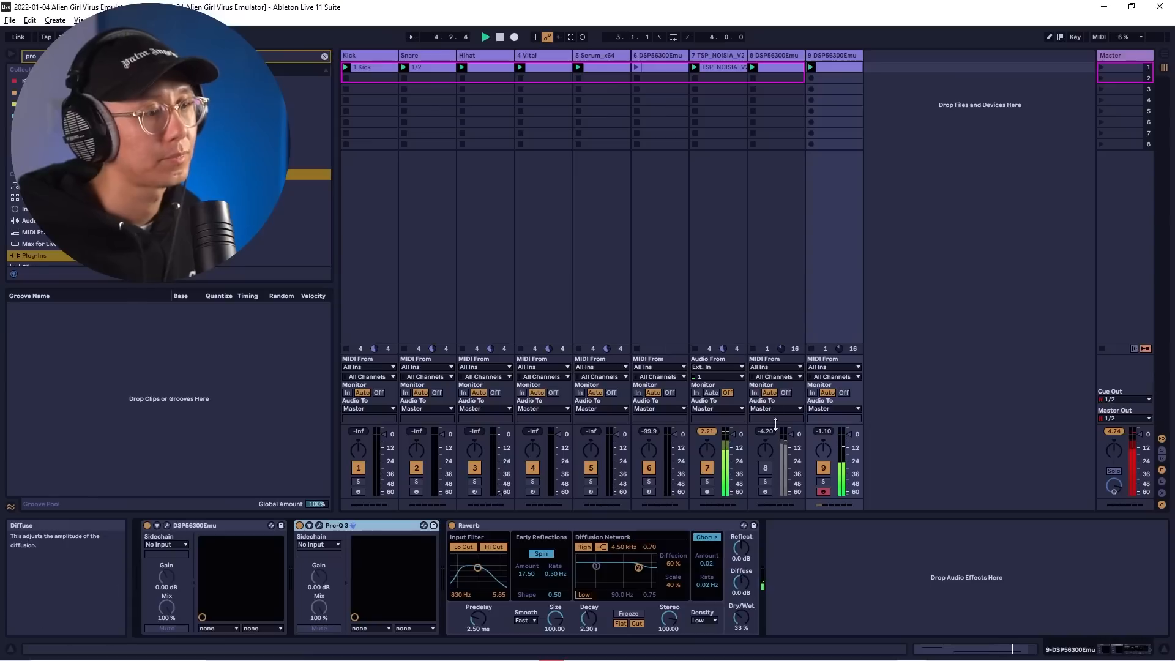
Step: Review the bass clip's notes during playback, switch to full screen and show the track's devices
left_click(839, 64)
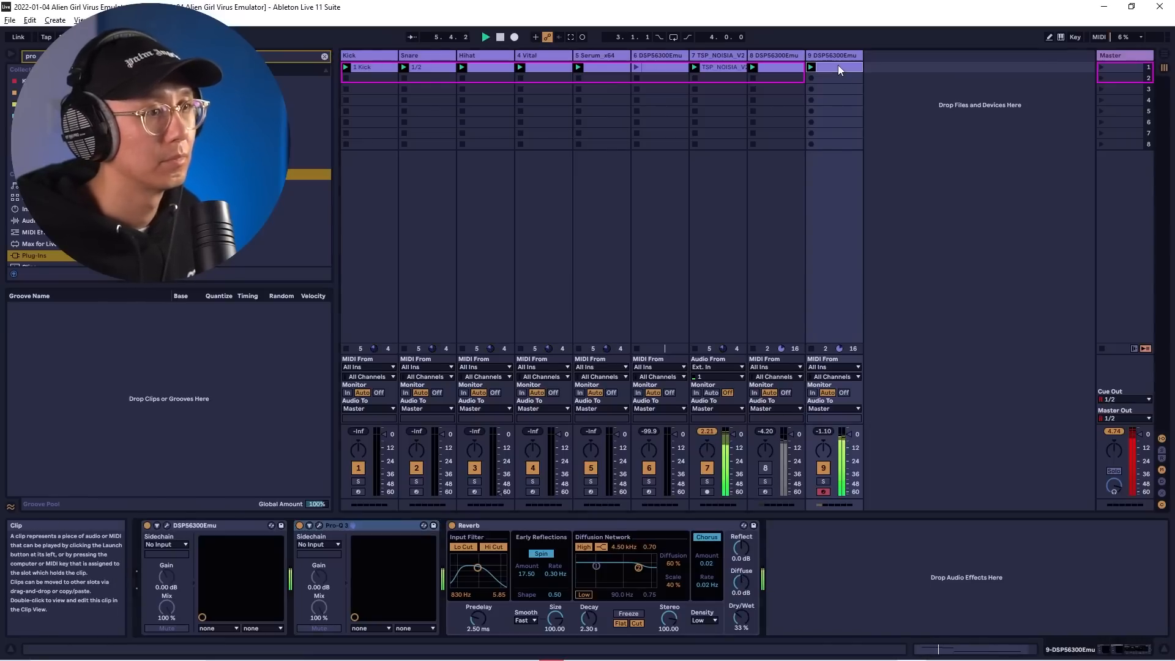
double_click(839, 66)
key("F11")
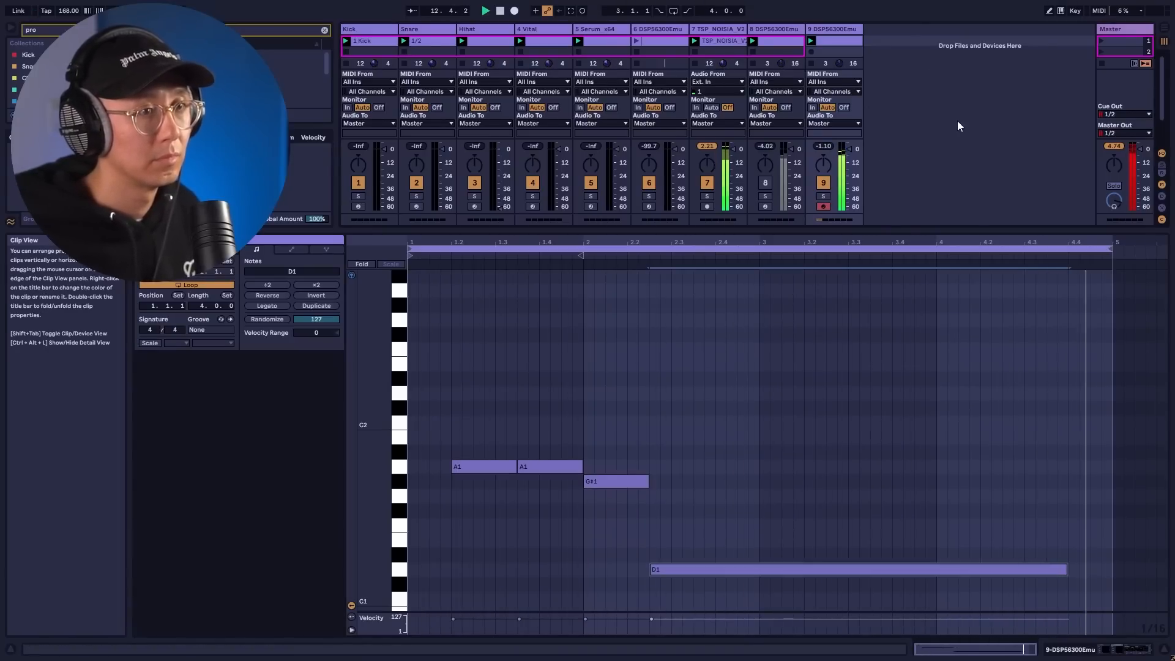
key("shift+Tab")
Step: Search the Kutz 2020 folder for "alien" and load the Alien Girl Break sample onto a new audio track
left_click(324, 30)
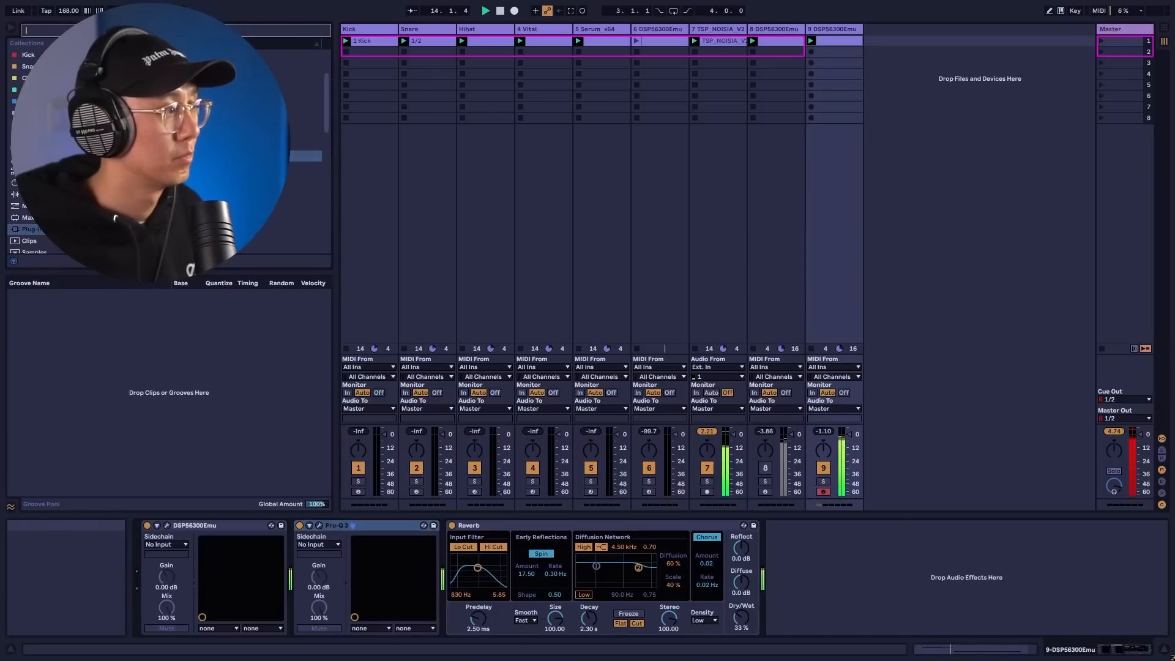
scroll(61, 184, "down", 3)
scroll(61, 184, "up", 2)
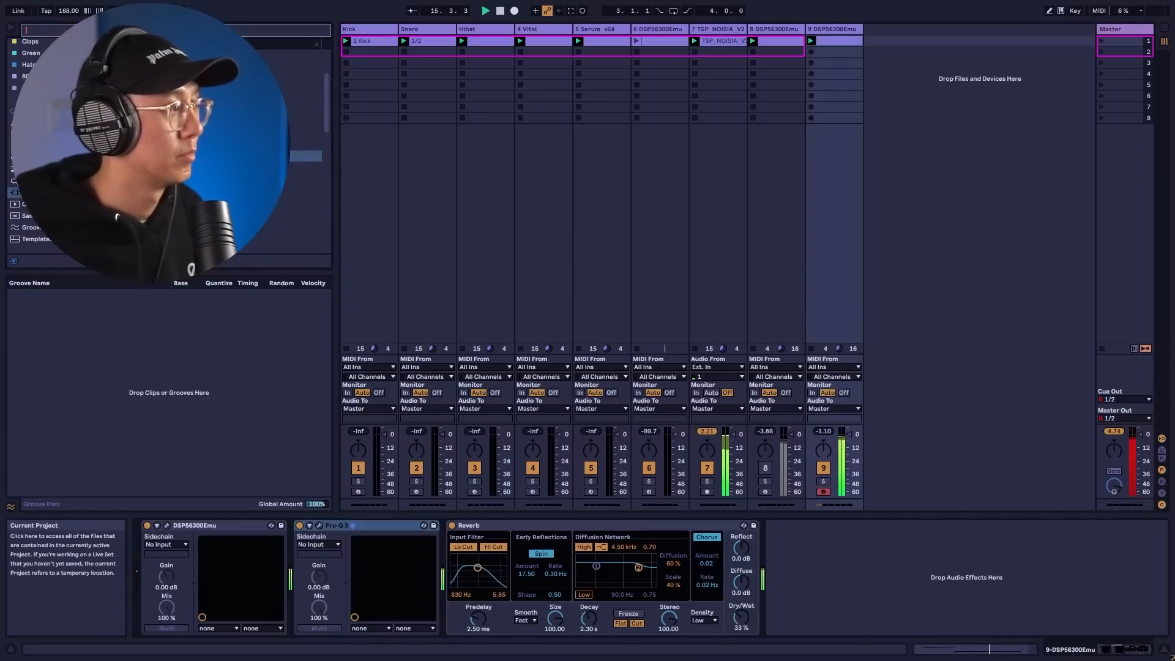
scroll(61, 184, "down", 5)
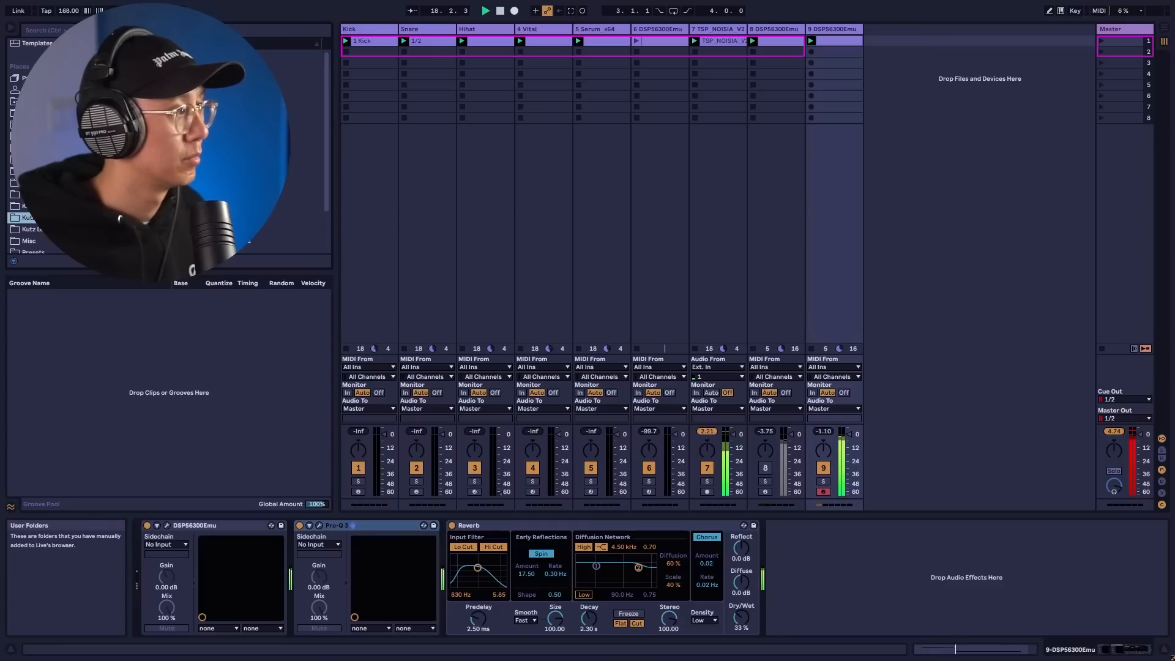
type("lien")
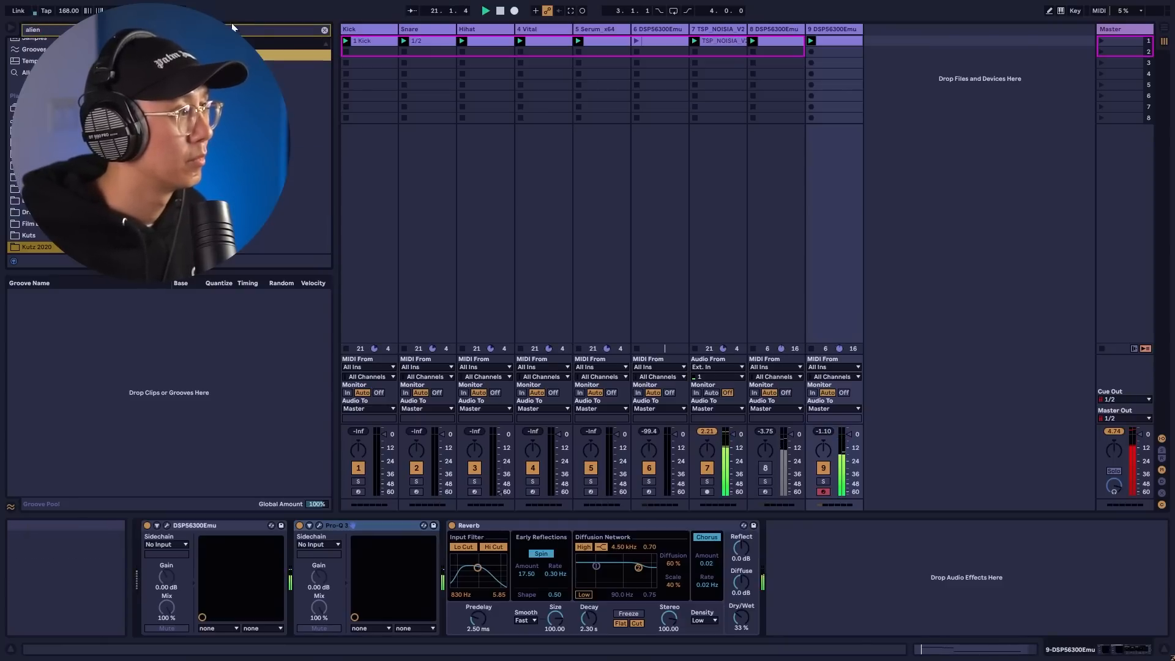
left_click(183, 79)
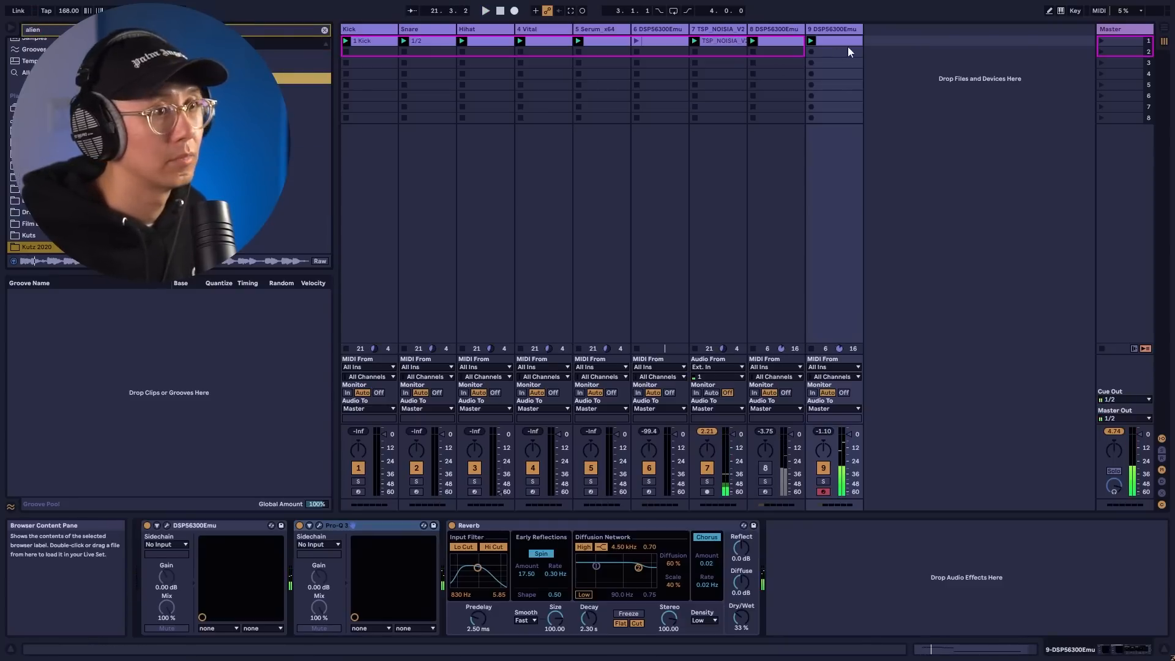
left_click_drag(847, 46, 906, 36)
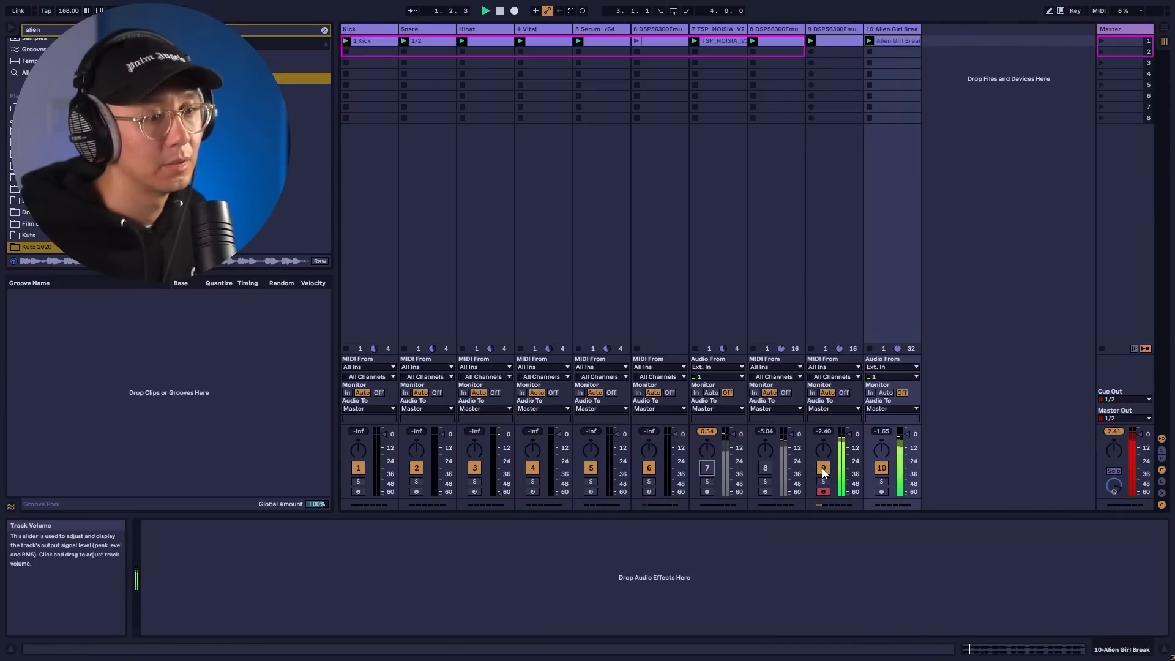
Step: Loop the first bar of the Alien Girl Break clip and warp its opening phrase to end at 2.1.1
double_click(896, 41)
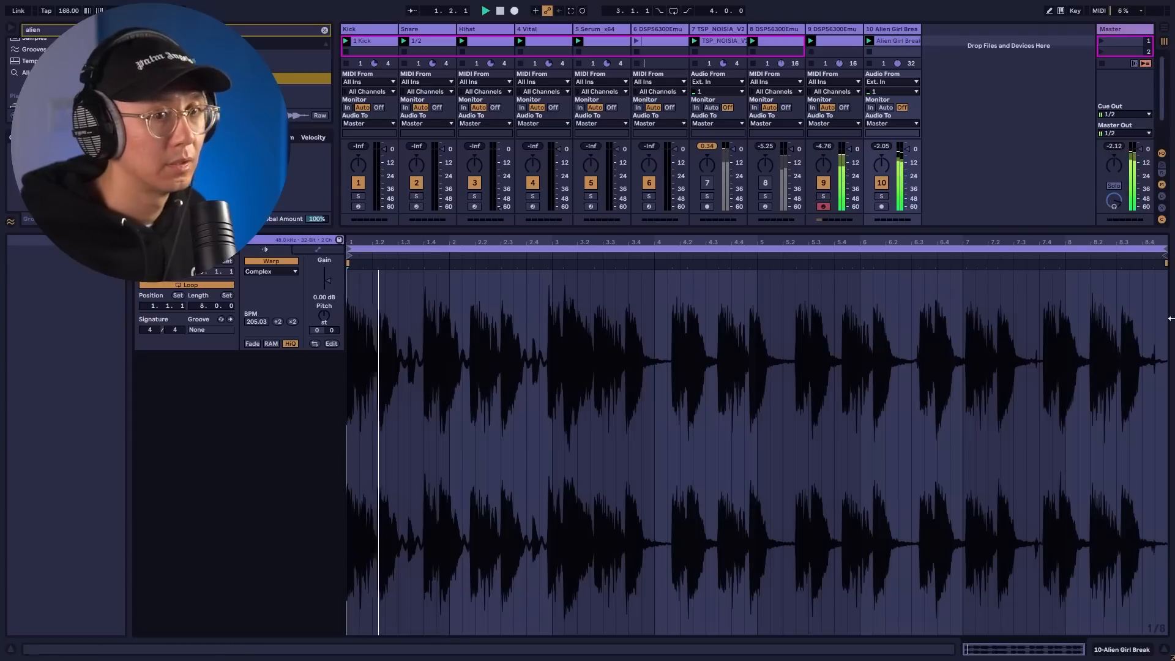
mouse_move(1166, 249)
left_mouse_down()
mouse_move(924, 276)
mouse_move(446, 302)
mouse_move(446, 291)
left_mouse_up()
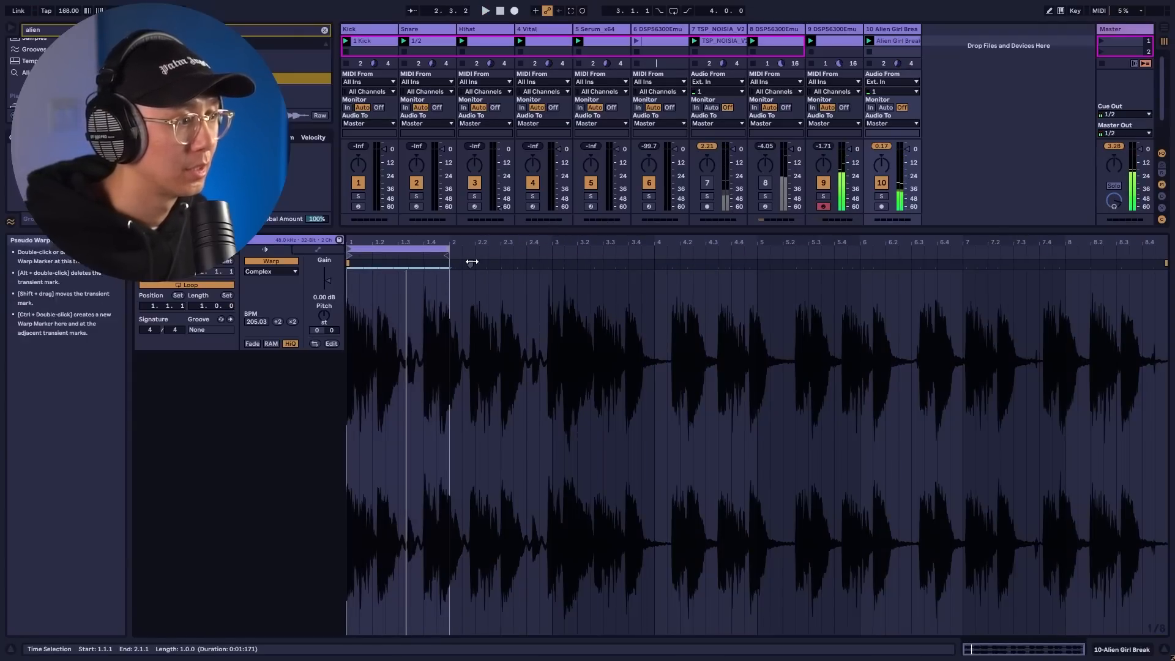
left_click_drag(471, 262, 451, 261)
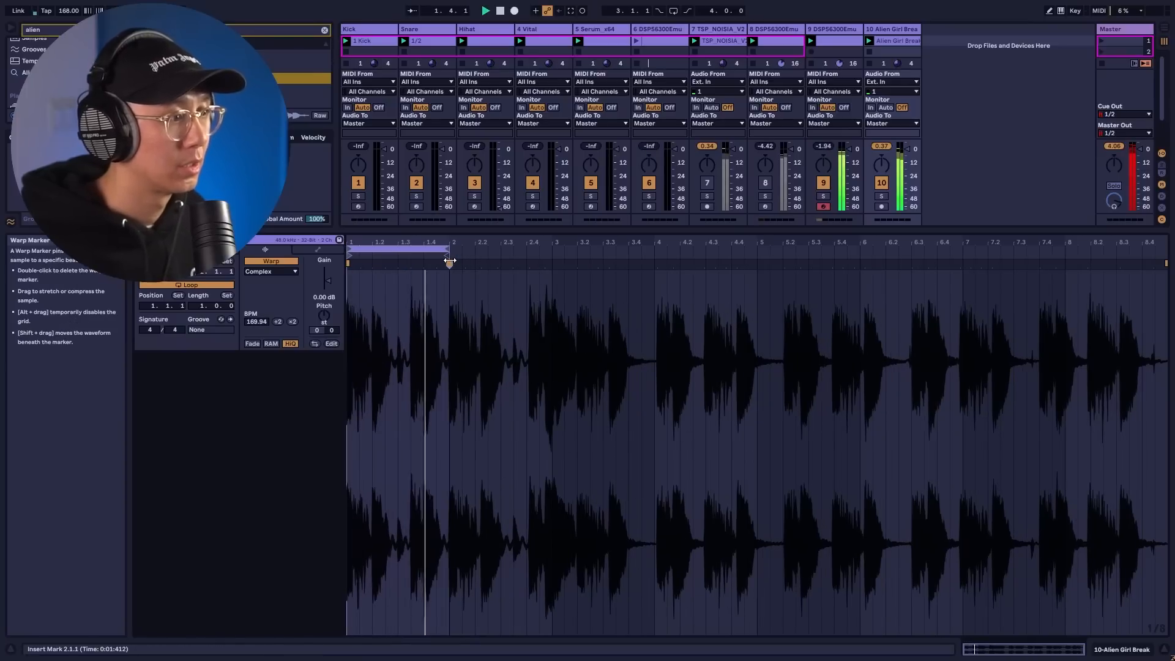
key("shift+Tab")
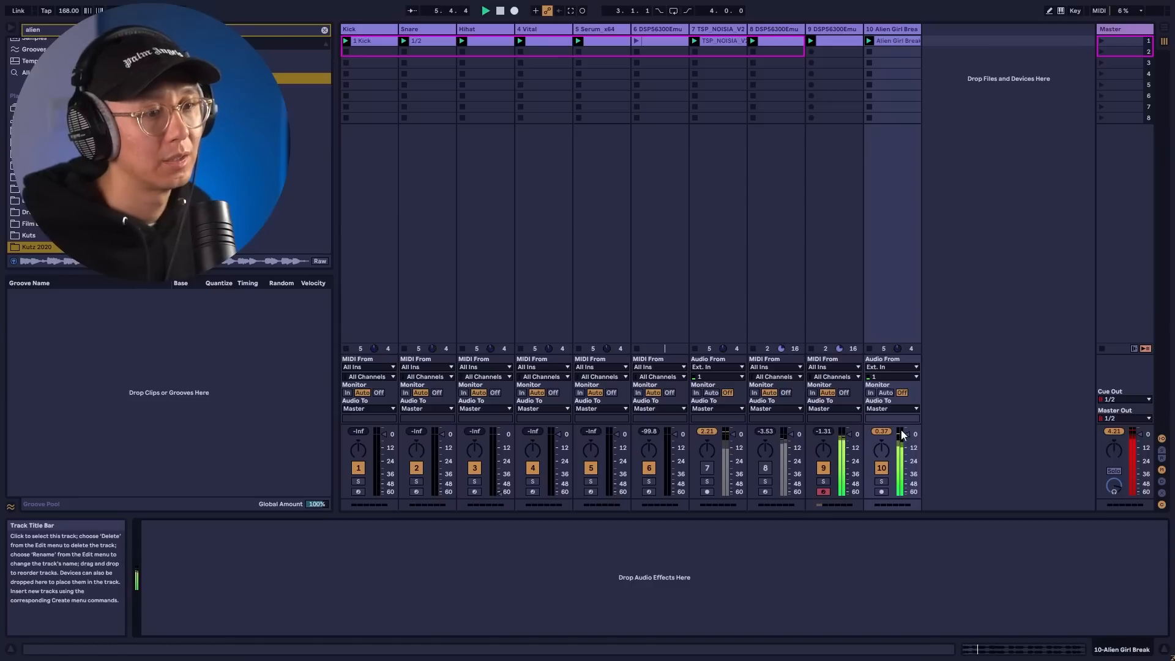
Step: Shorten the bass clip's D1 note so it ends at 3.1.1
double_click(850, 41)
left_click(1065, 568)
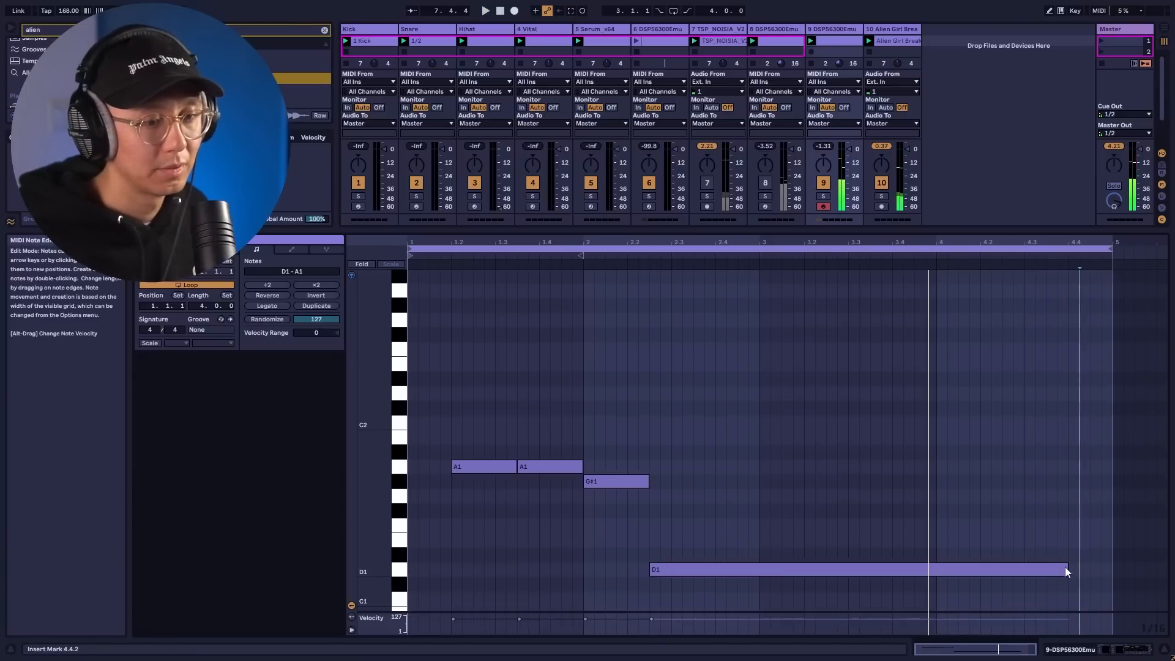
left_click_drag(1065, 567, 762, 561)
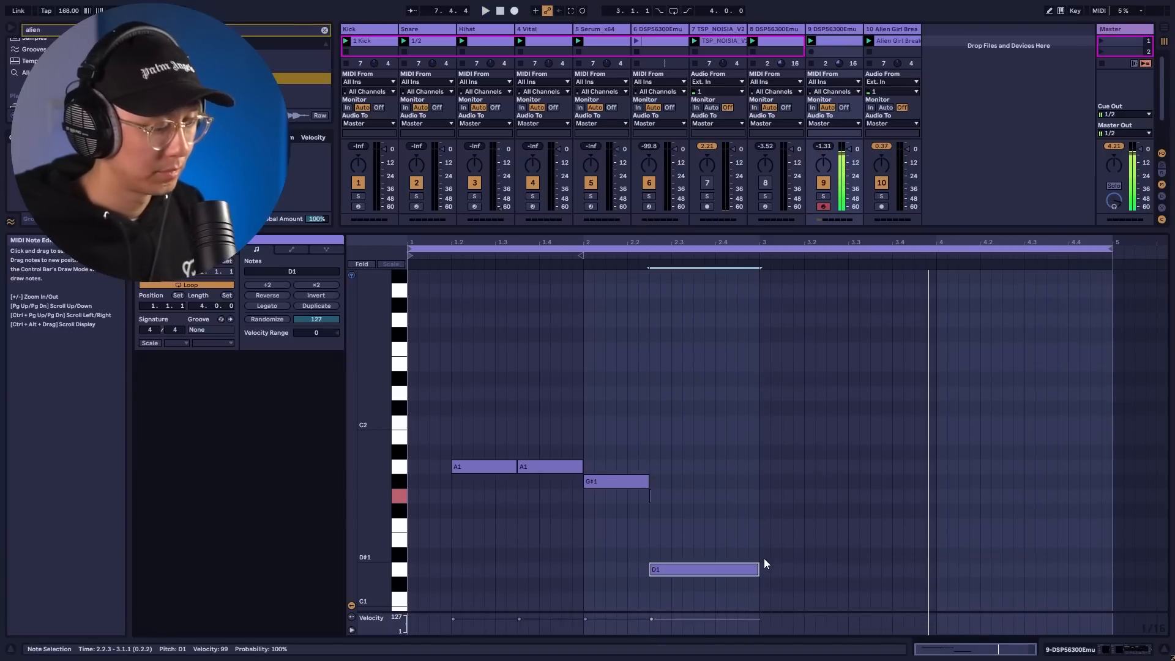
Step: Add two consecutive D#2 notes from 3.2.1 and three consecutive D2 notes from 4.1.1 to the bass clip
double_click(806, 377)
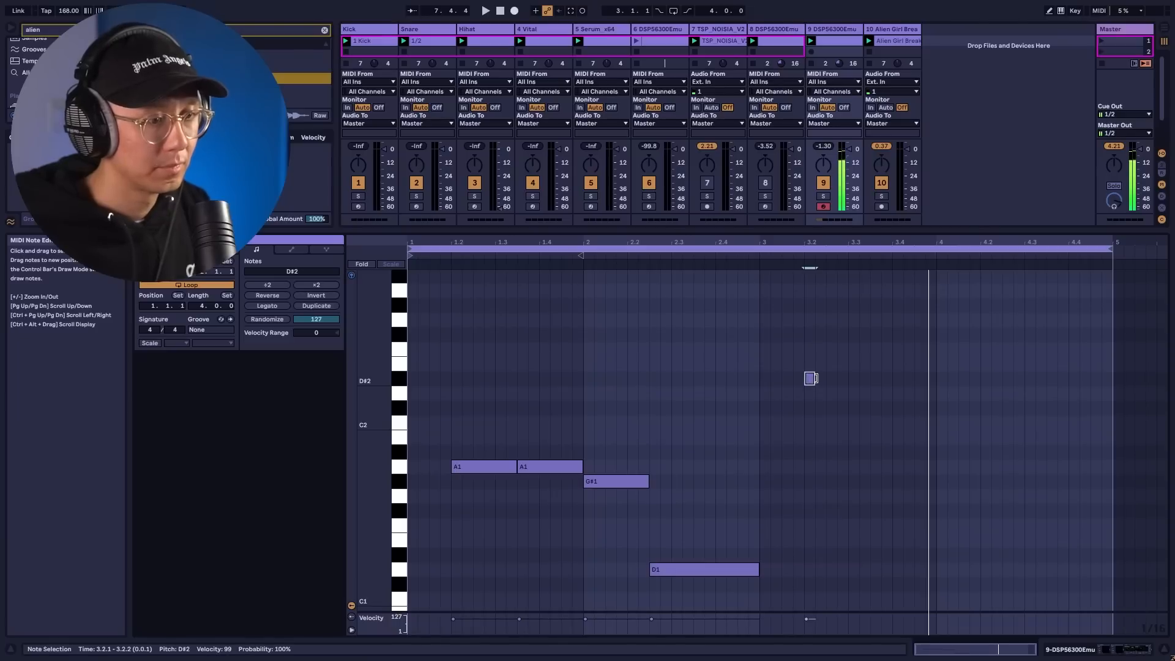
left_click_drag(814, 378, 946, 394)
key("ctrl+d")
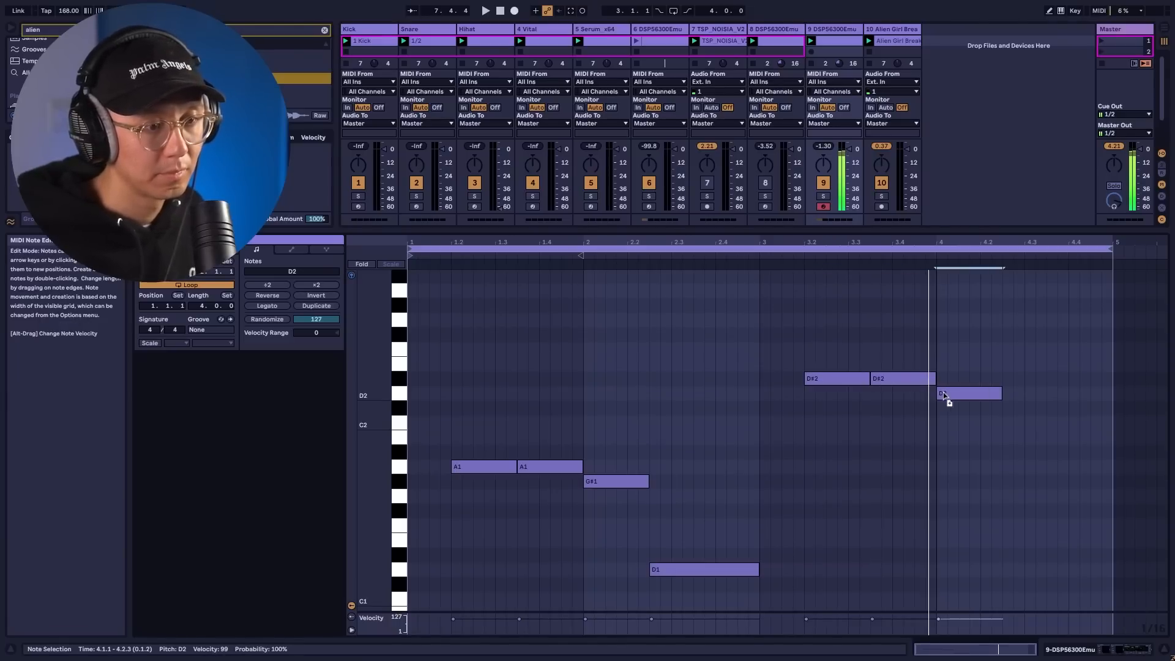
key("ctrl+d")
key("ctrl+d")
Step: Play the bass pattern with the break and trim the last D2 note to end at 5.1.1
key("space")
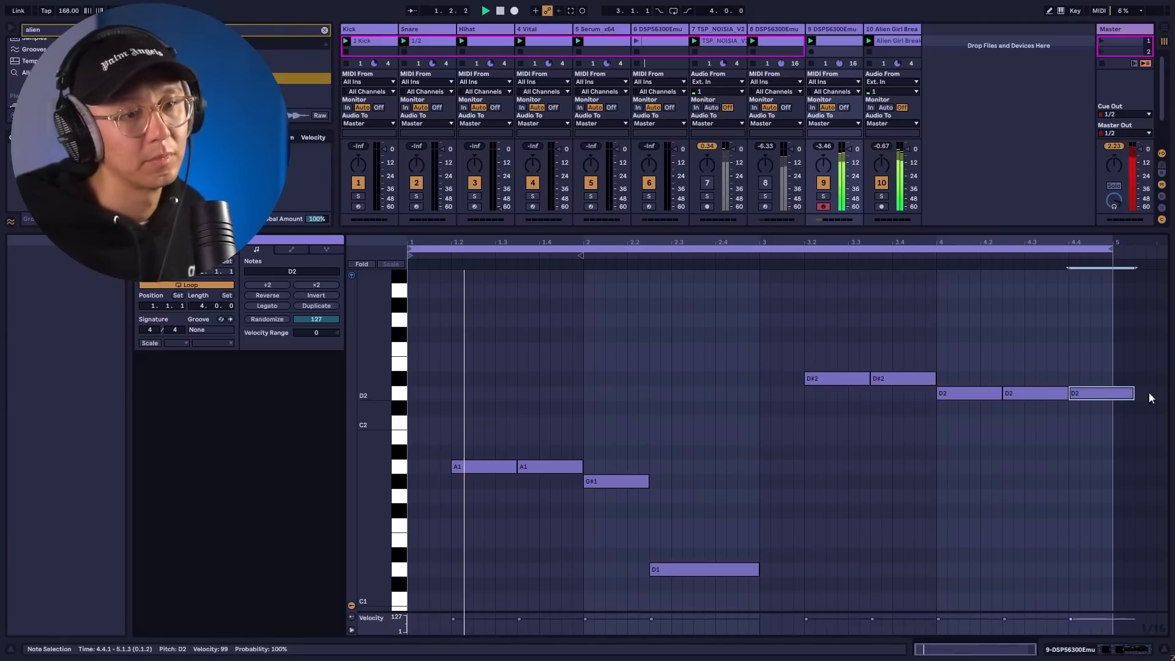
left_click_drag(1132, 393, 1115, 393)
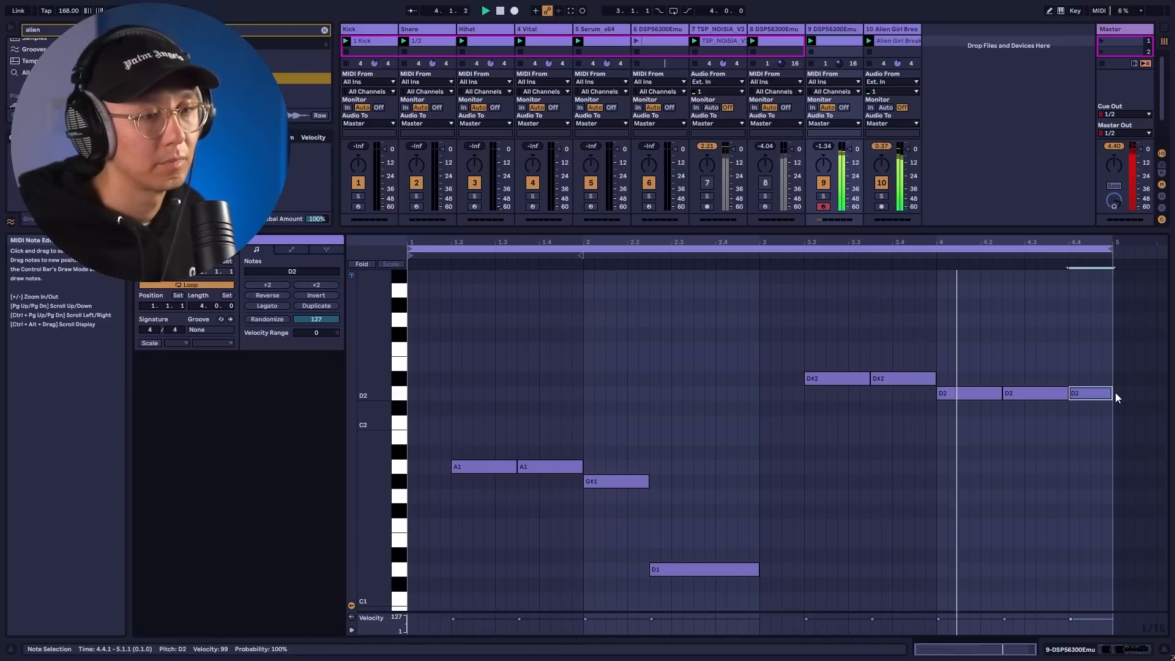
left_click_drag(1068, 395, 1110, 398)
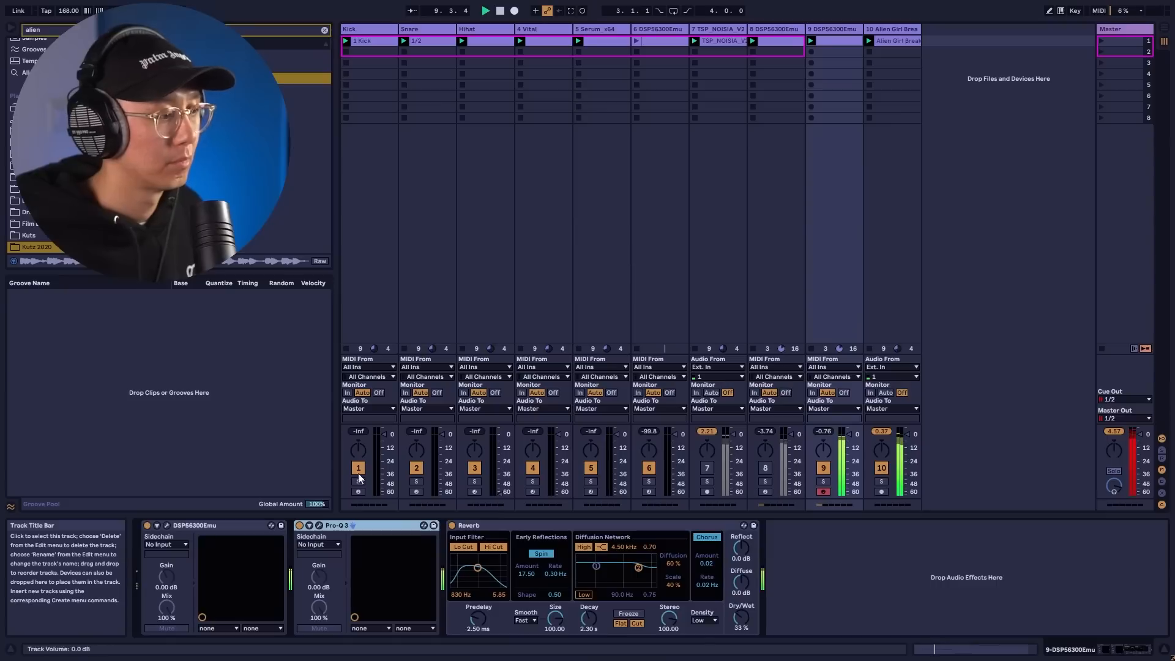
Step: Lower the Reverb's Dry/Wet on the bass track to 15%
key("shift+Tab")
left_click_drag(741, 618, 741, 624)
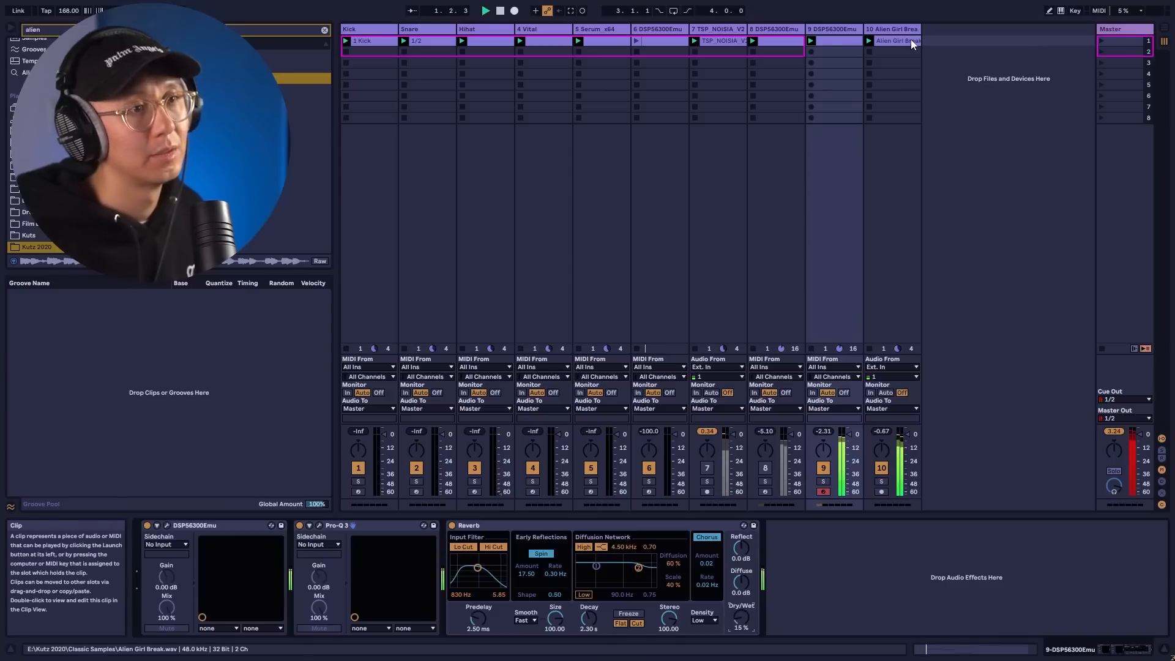
Step: Extend the D2 note at 4.1.1 of the bass clip to end at 5.1.1, replacing the note after it, and play the pattern
left_click(840, 37)
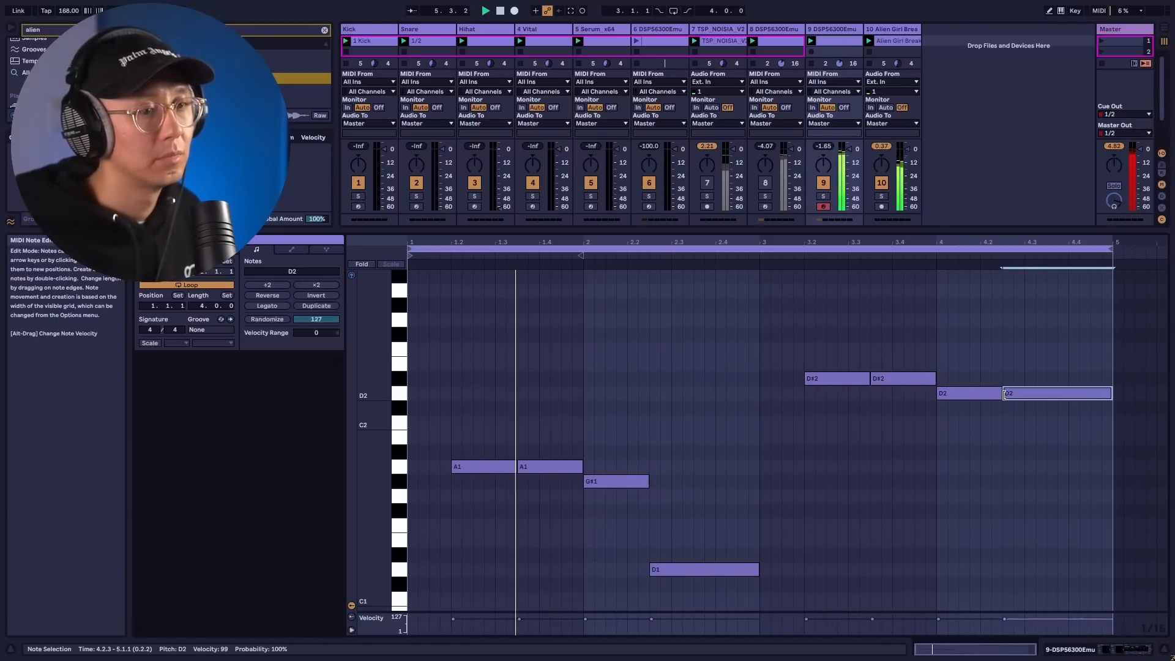
left_click_drag(1000, 393, 1110, 392)
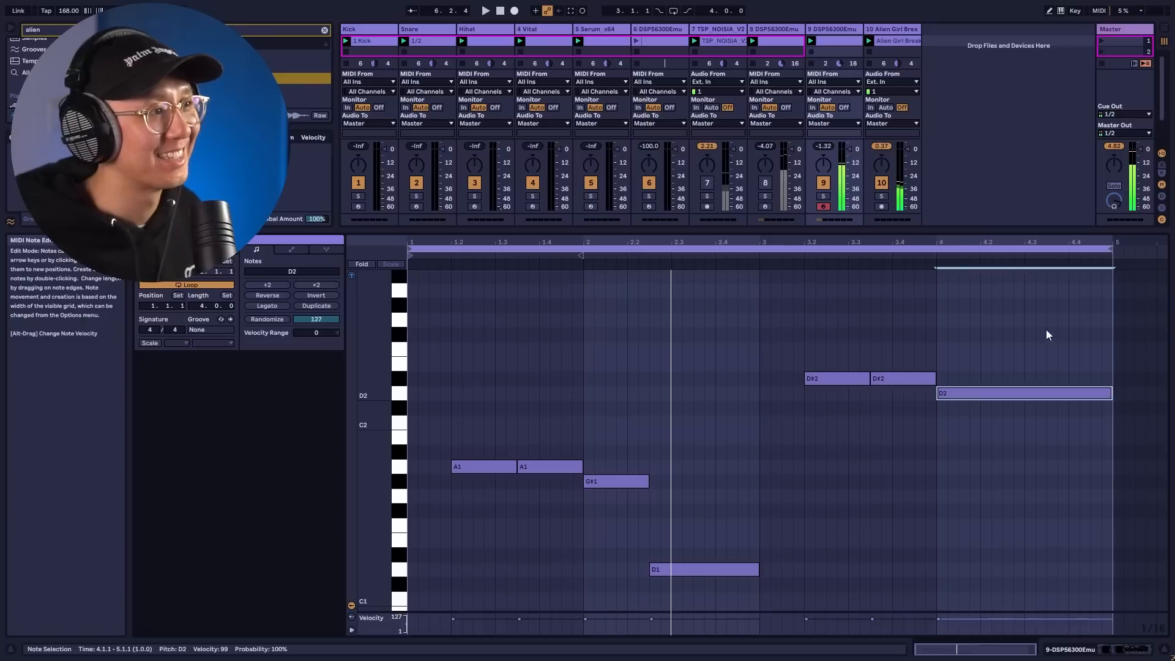
left_click(997, 117)
key("space")
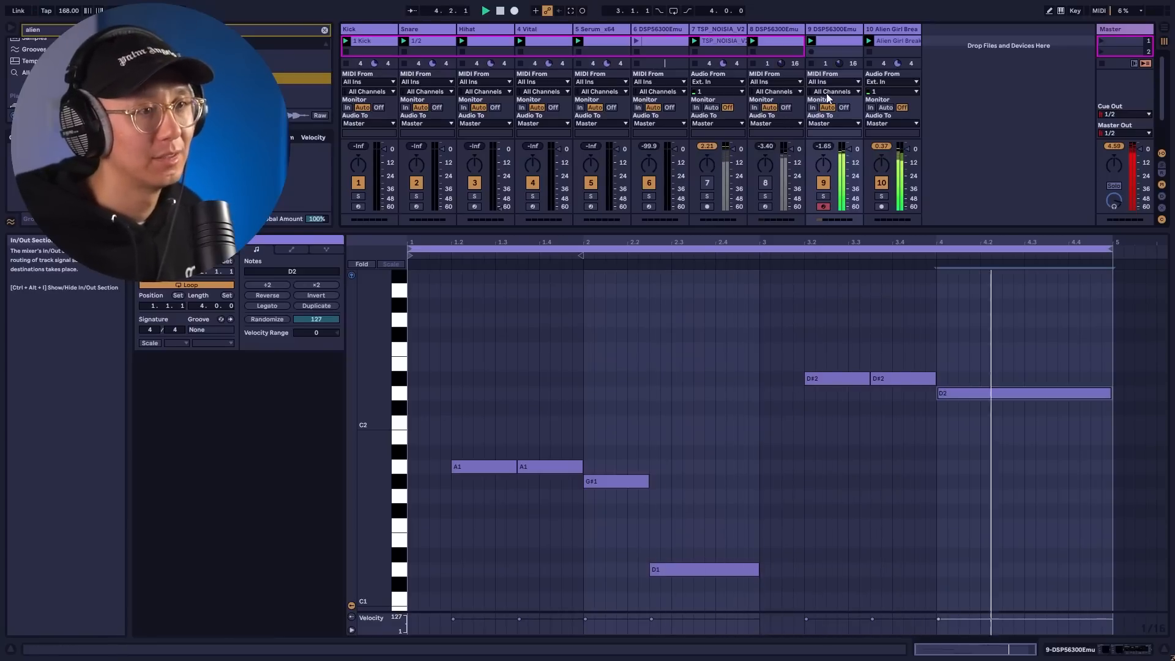
key("shift+Tab")
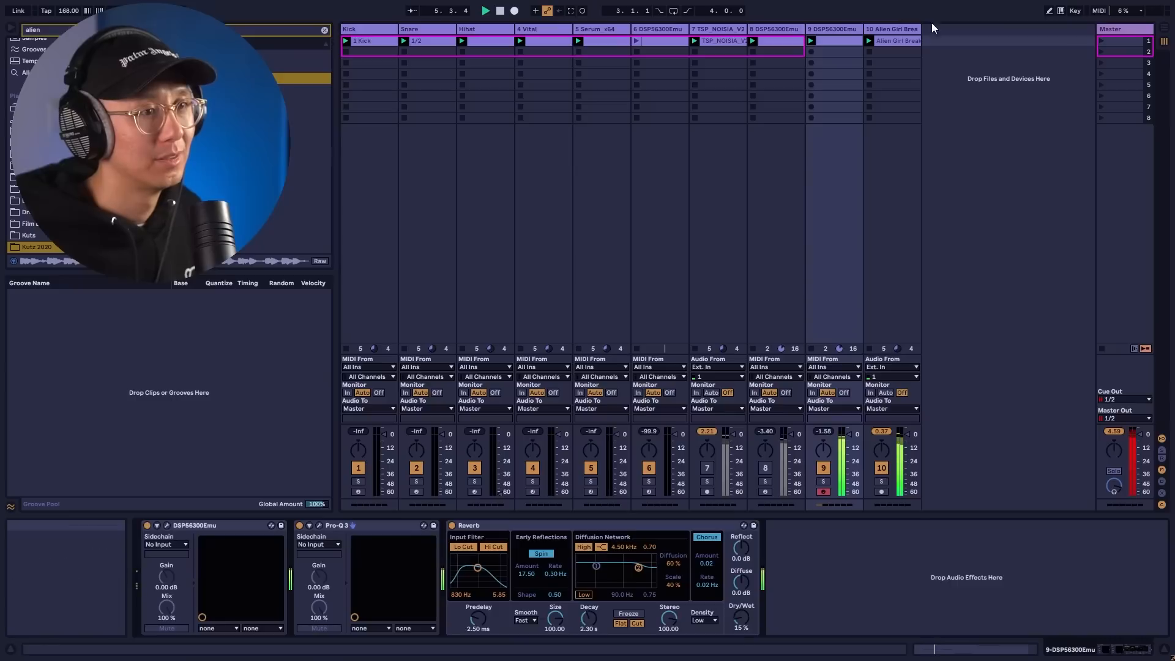
Step: Search the sample library for "amen", stop playback and audition the first results
left_click(324, 30)
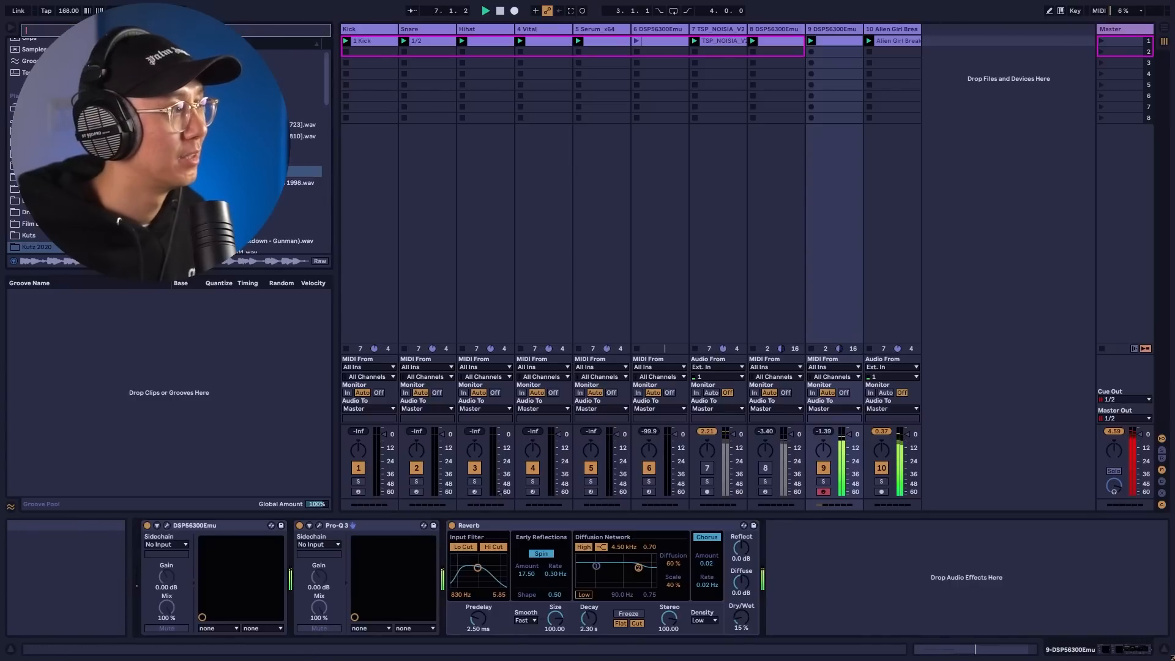
type("amen")
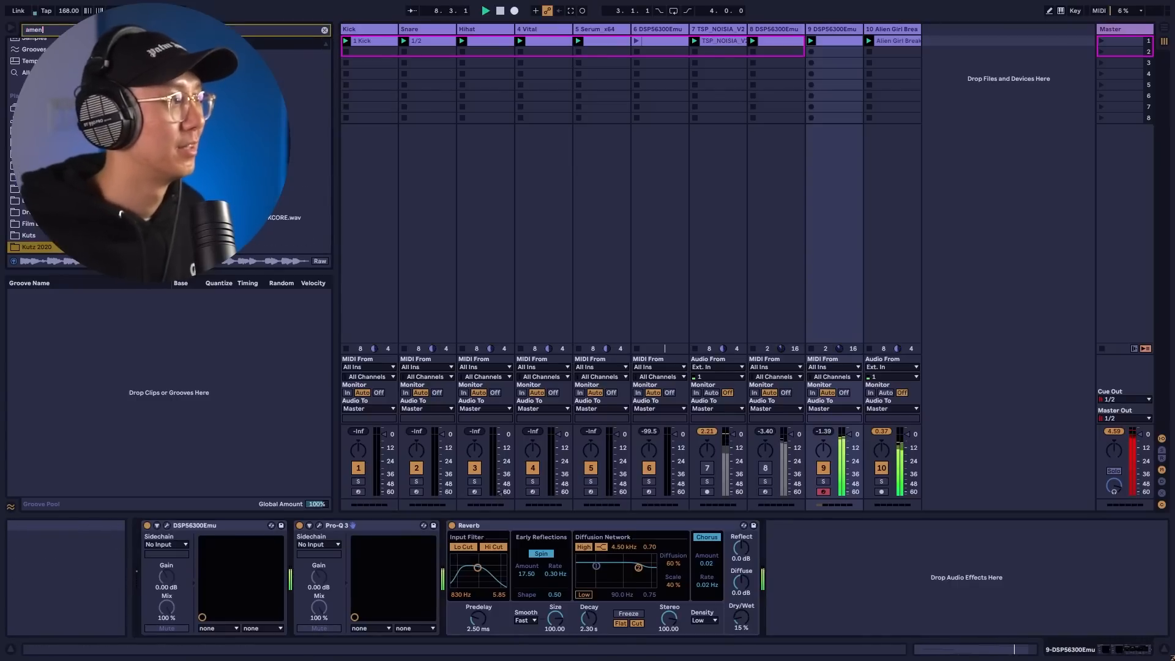
left_click(244, 102)
key("space")
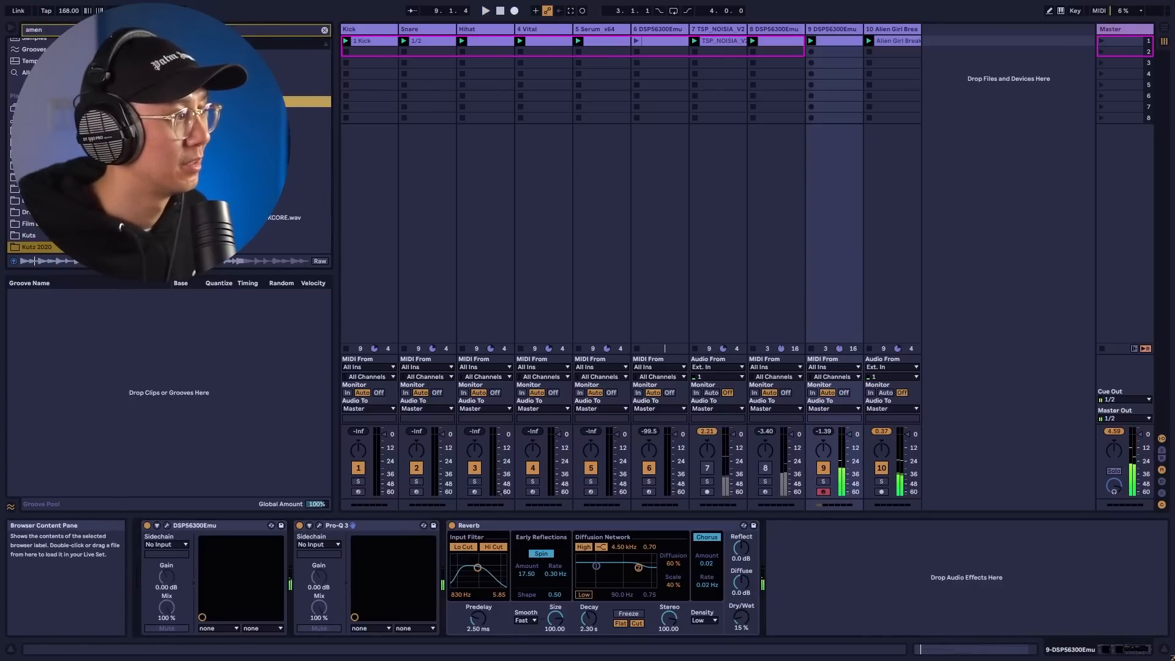
key("Down")
key("Down")
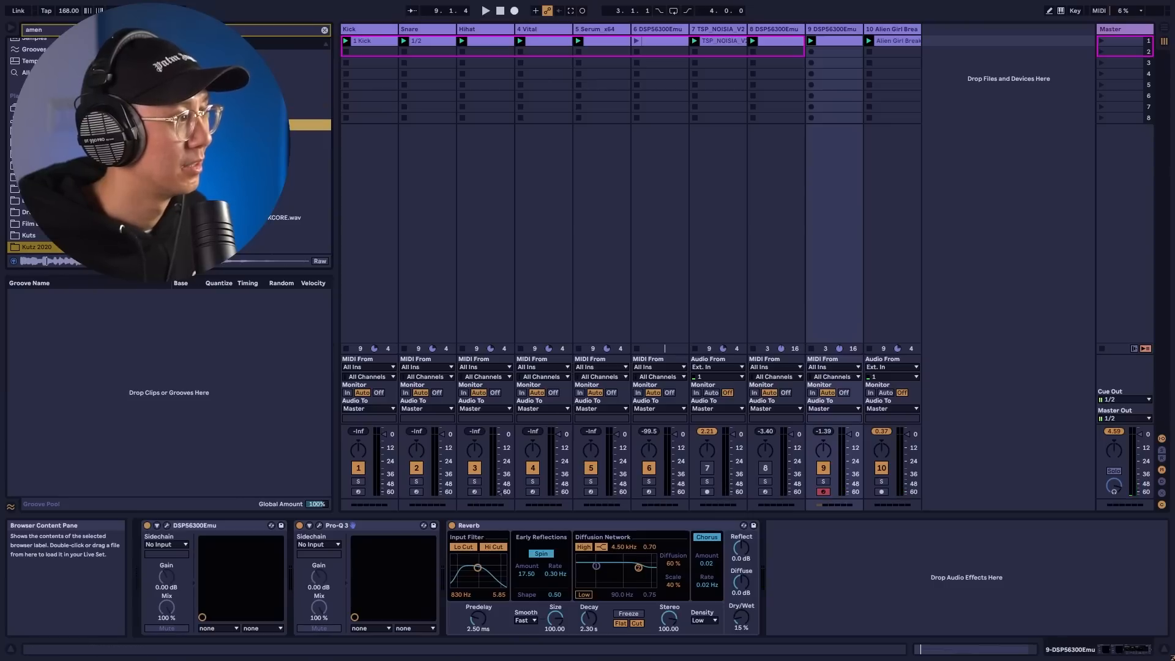
key("Up")
key("Up")
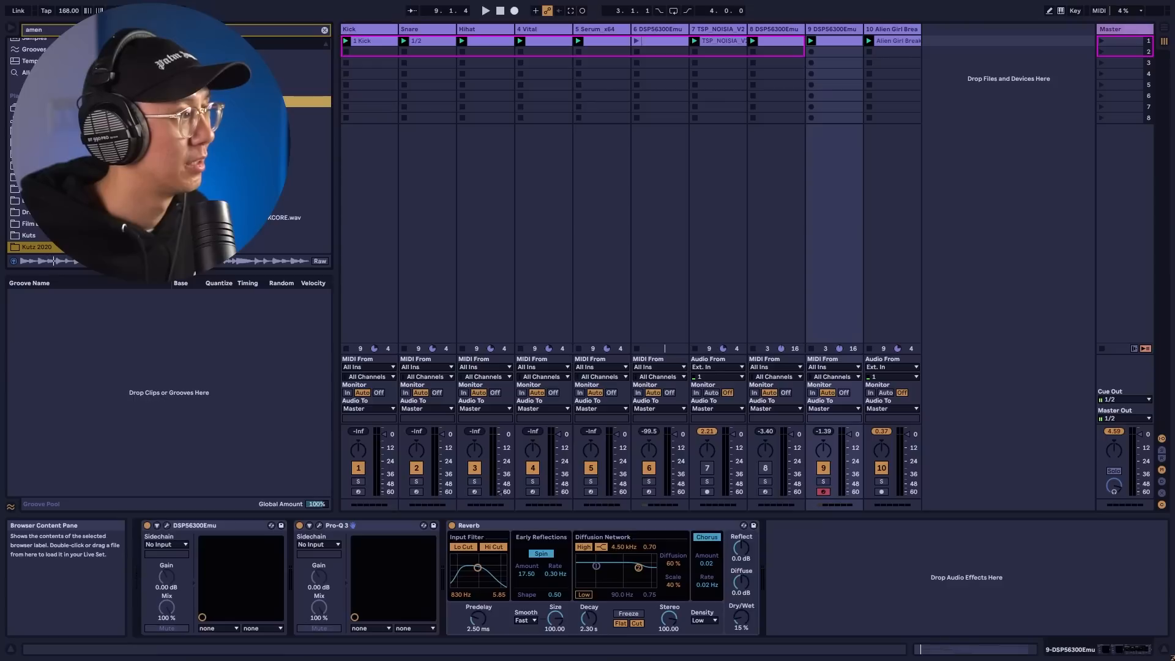
Step: Audition more amen break samples further down the search results
left_click(89, 67)
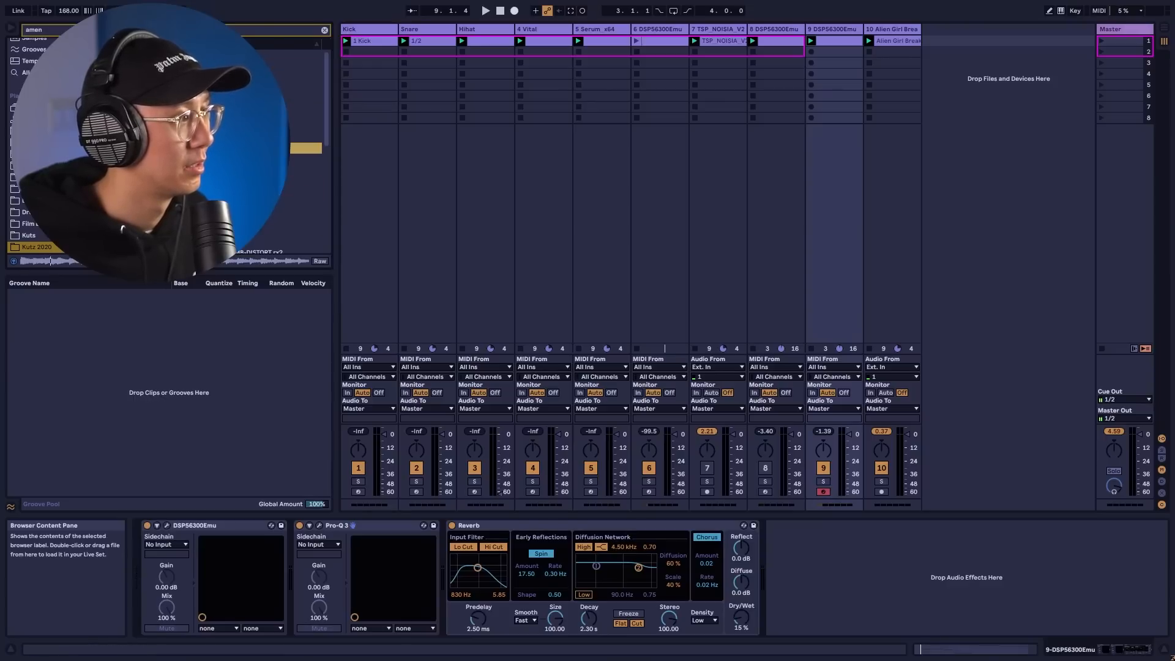
key("Up")
scroll(208, 147, "down", 2)
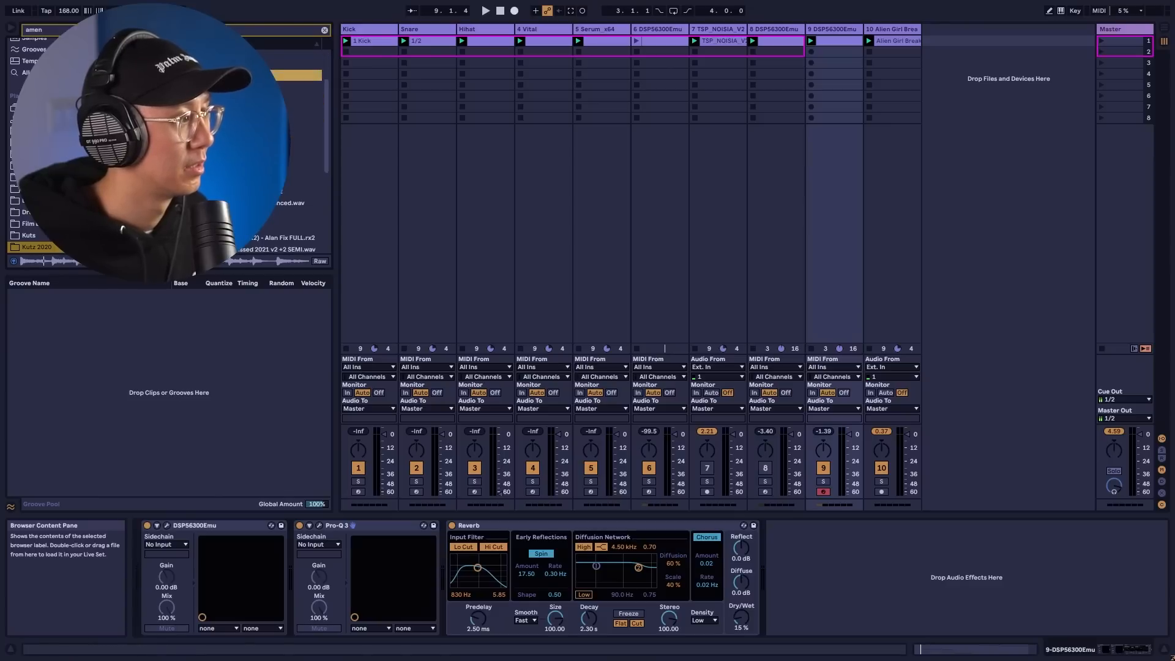
left_click(208, 180)
left_click(208, 157)
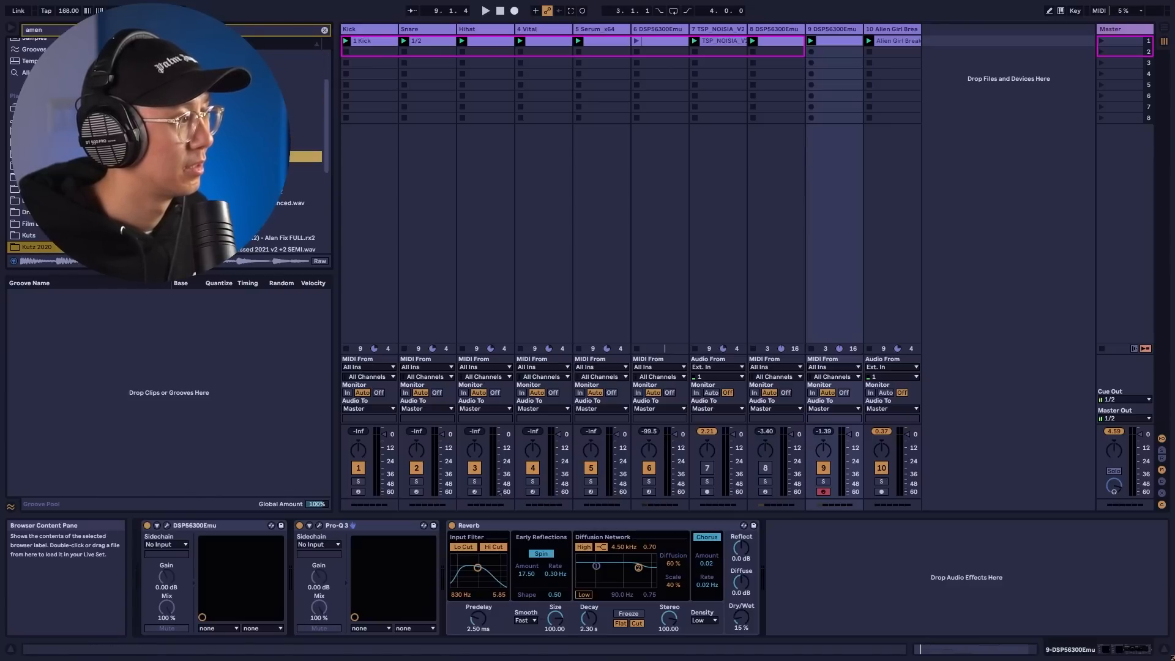
left_click(208, 226)
left_click(208, 214)
scroll(208, 214, "down", 3)
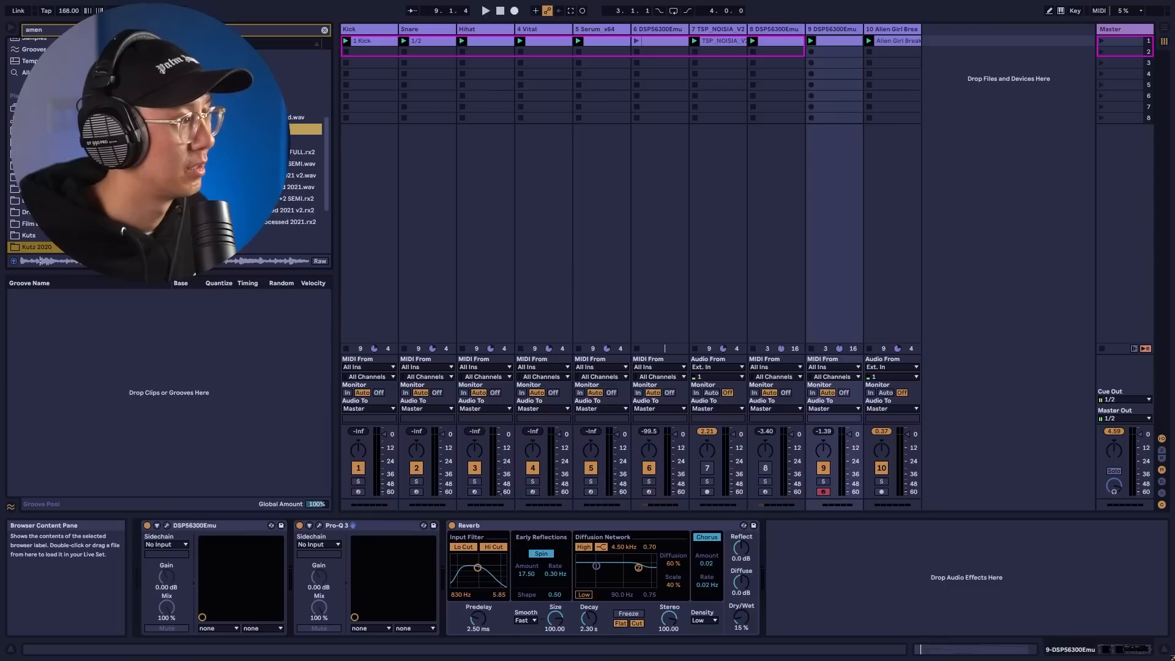
left_click(208, 210)
scroll(55, 183, "down", 3)
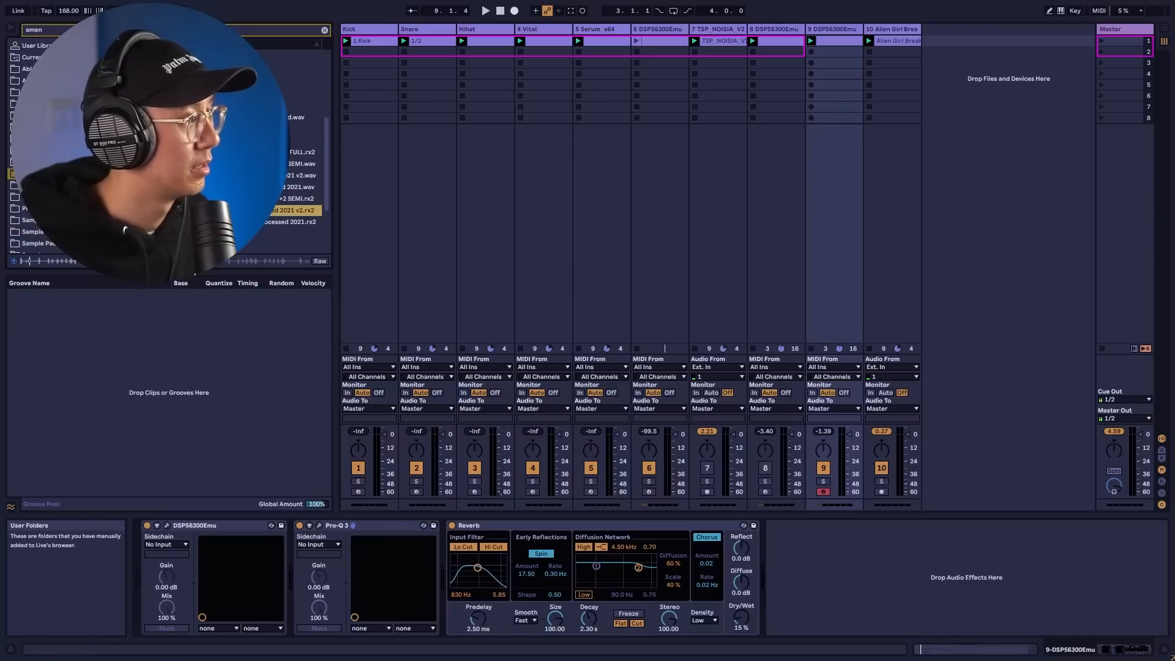
Step: Audition the break samples in another user folder and play the current pattern for comparison
left_click(55, 163)
left_click(208, 101)
left_click(208, 90)
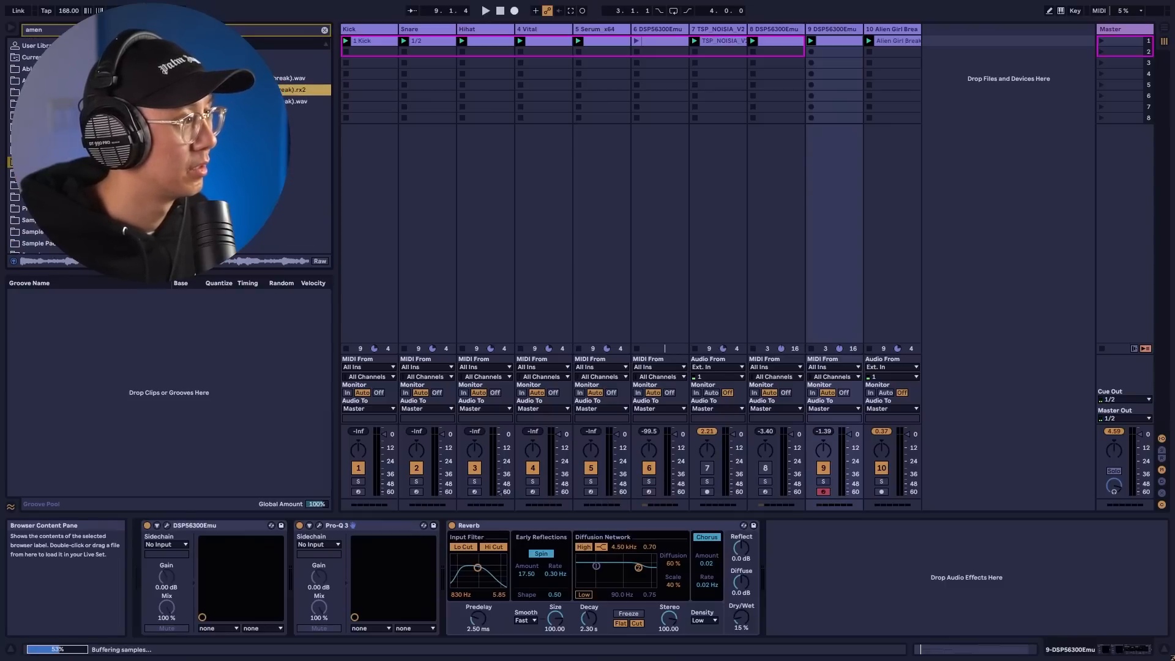
key("space")
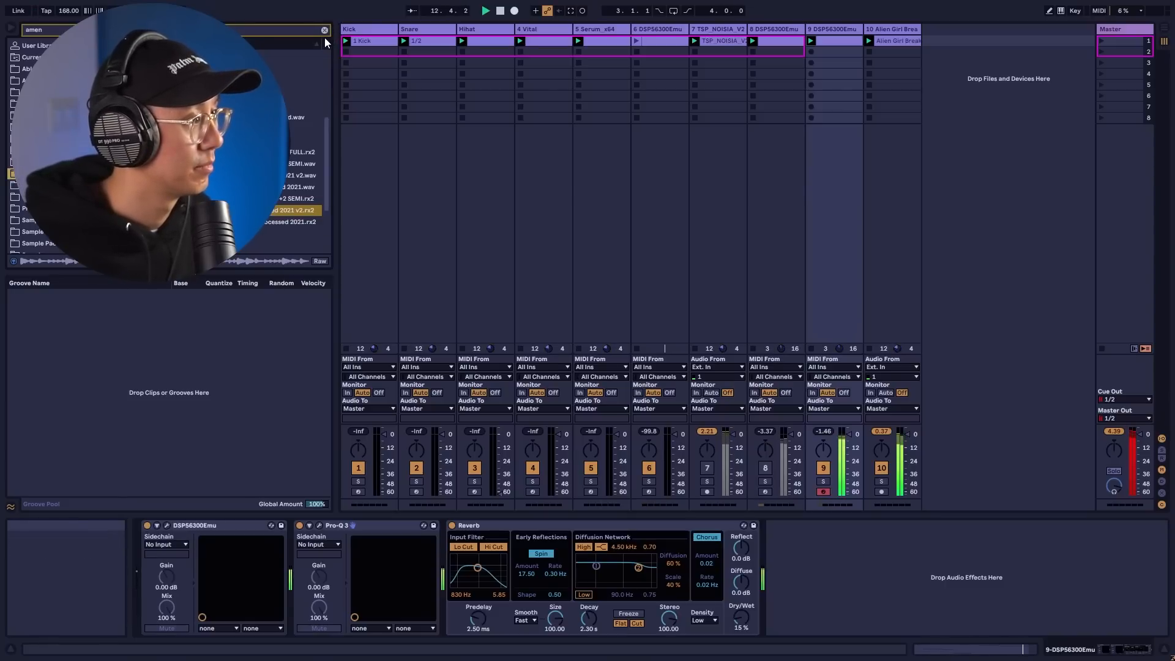
Step: Compare the FULL, SEMI and Processed 2021 versions of the amen break by auditioning them
left_click(280, 152)
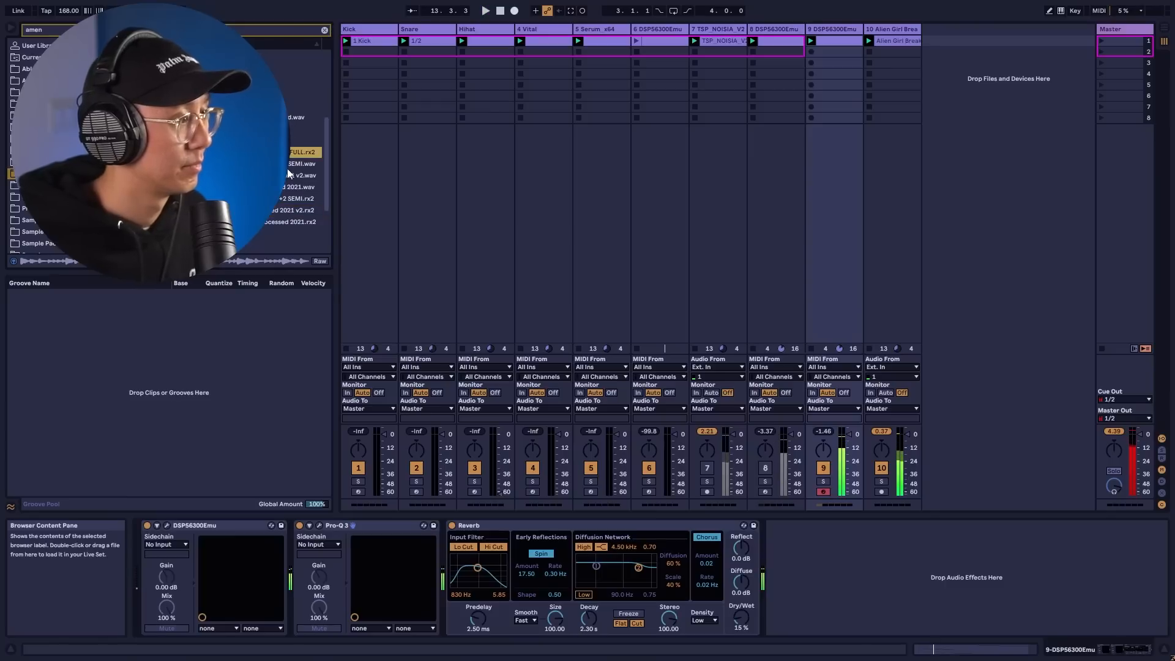
left_click(287, 165)
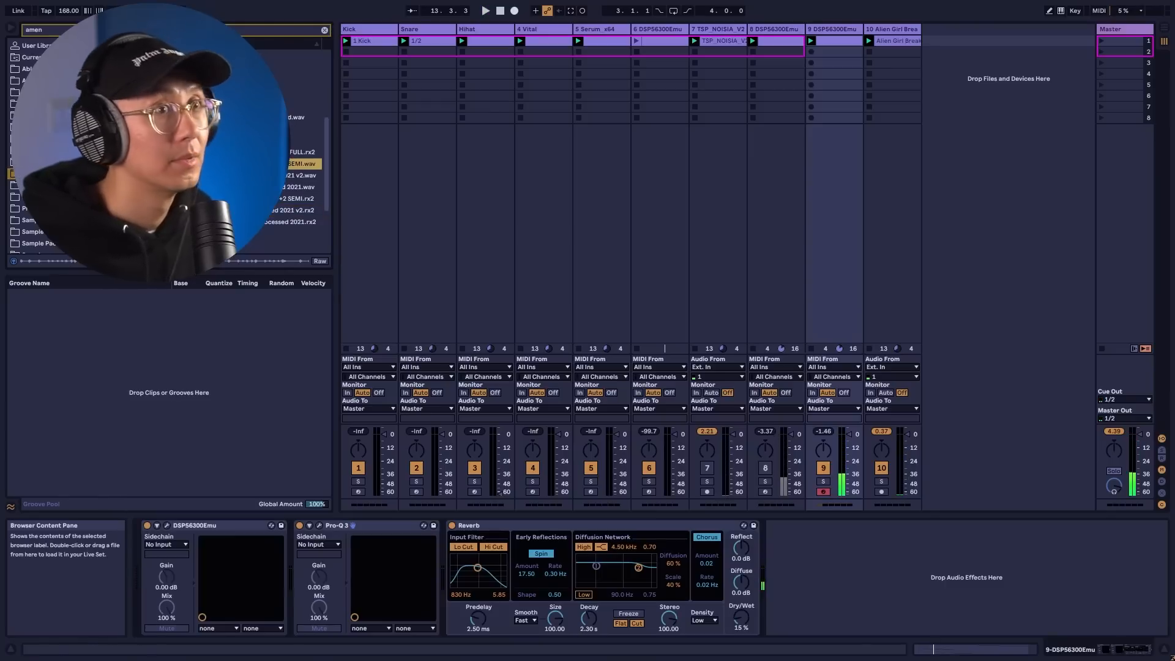
left_click(285, 211)
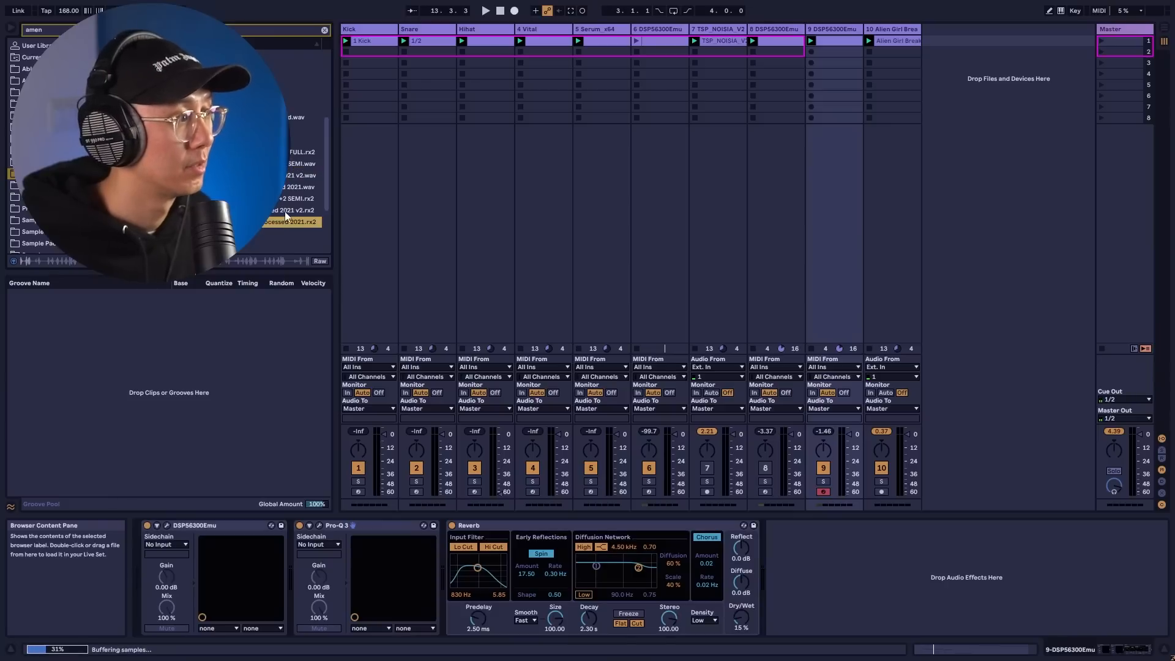
left_click(286, 199)
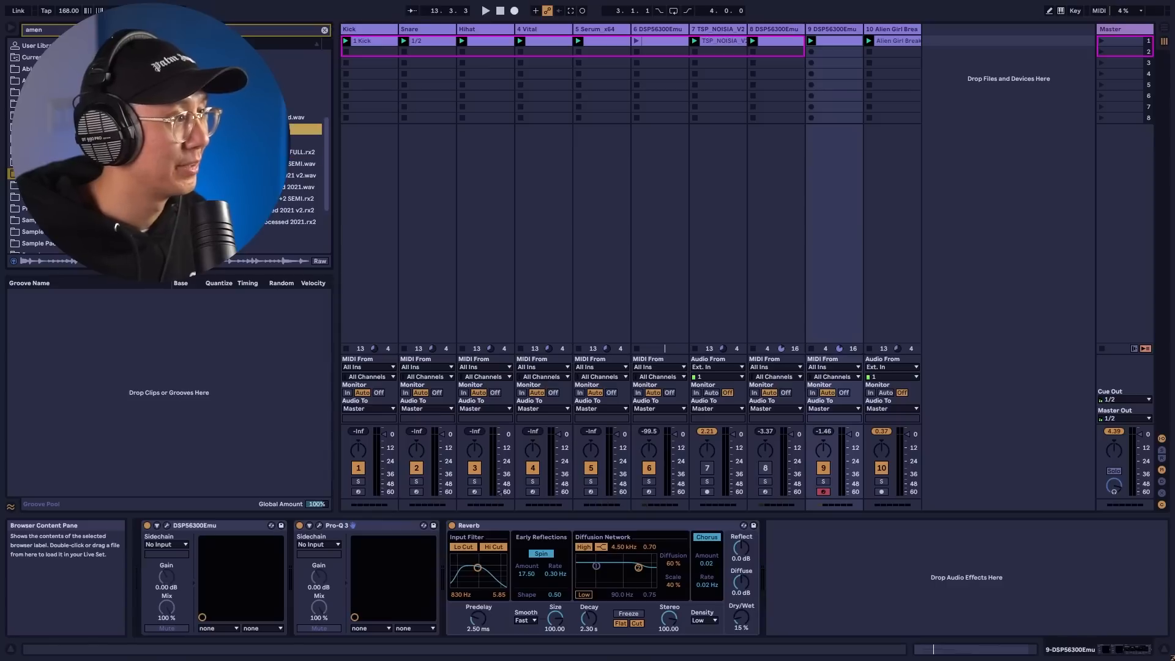
scroll(287, 184, "up", 1)
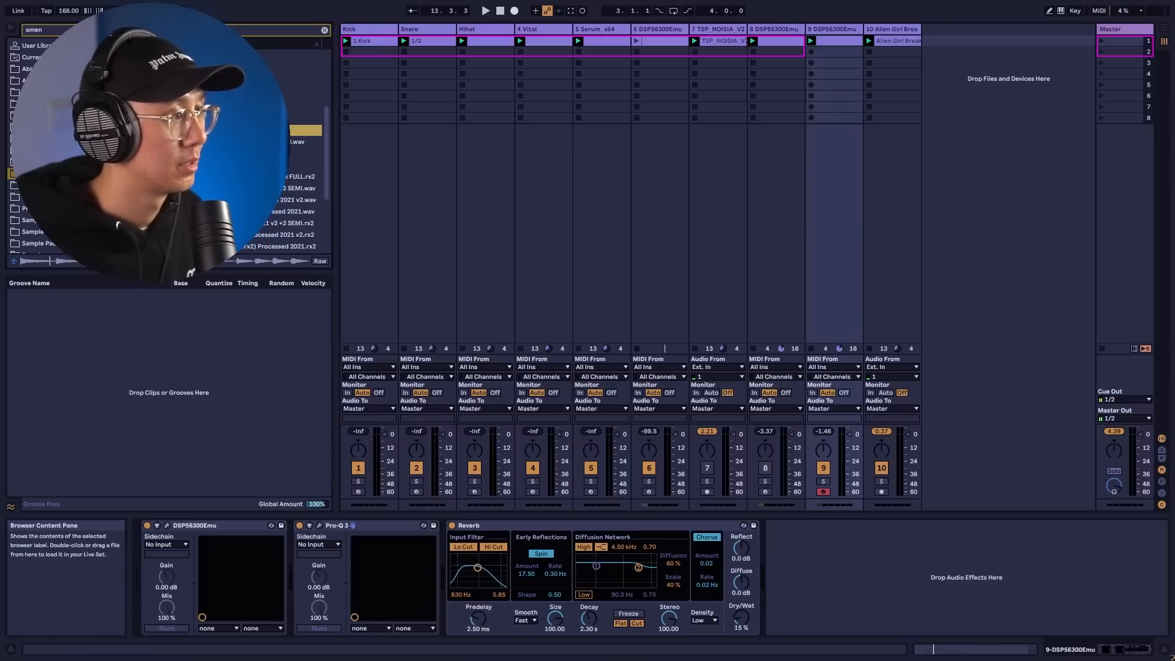
Step: Slice the STRANJAH-AMEN distorted break to a new MIDI track per REX slice with the STRANJAH slicing preset and launch its clip
right_click(255, 129)
left_click(306, 164)
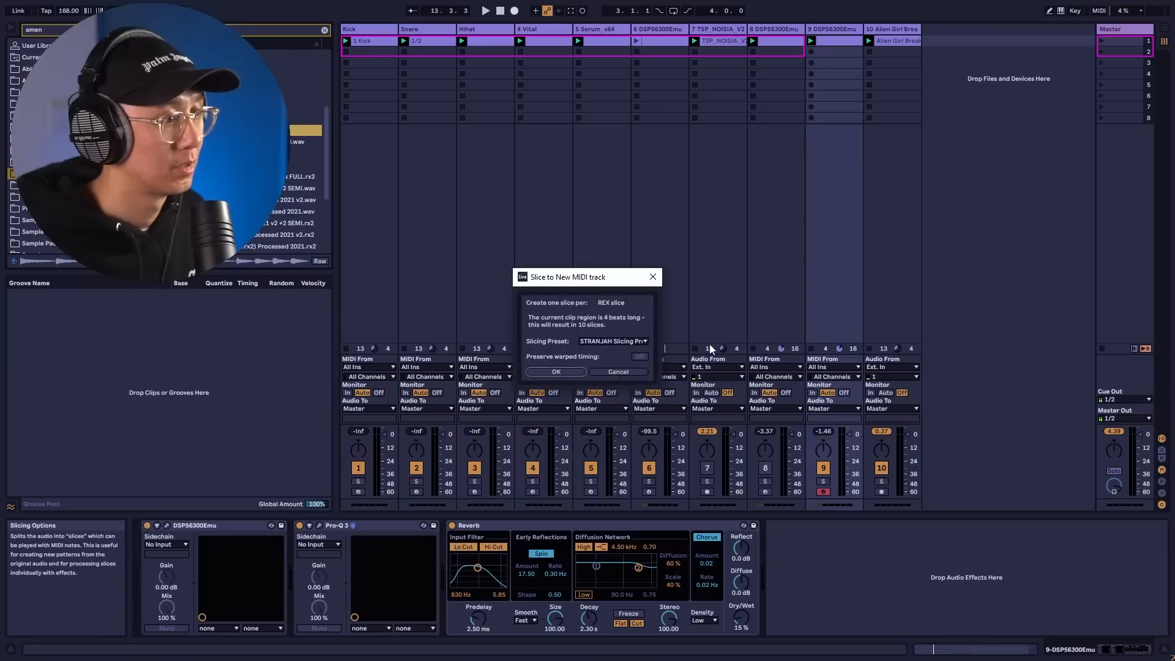
left_click(559, 371)
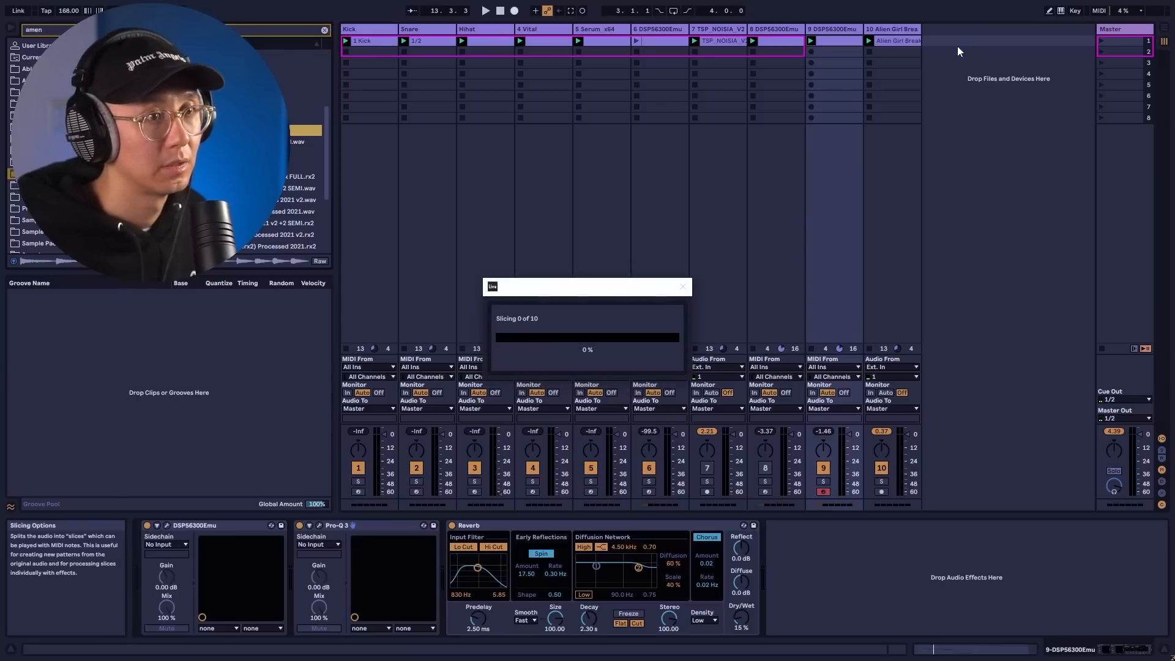
left_click(927, 40)
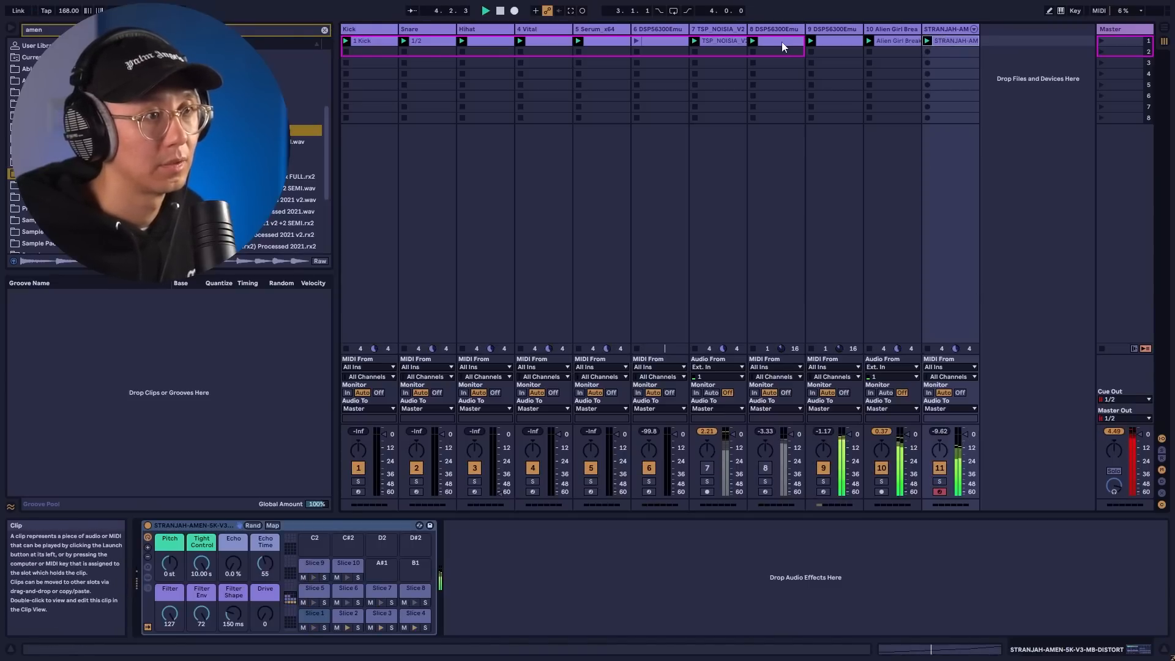
Step: Check the Alien Girl Break clip's waveform and copy all playing clips into a new second scene
double_click(889, 43)
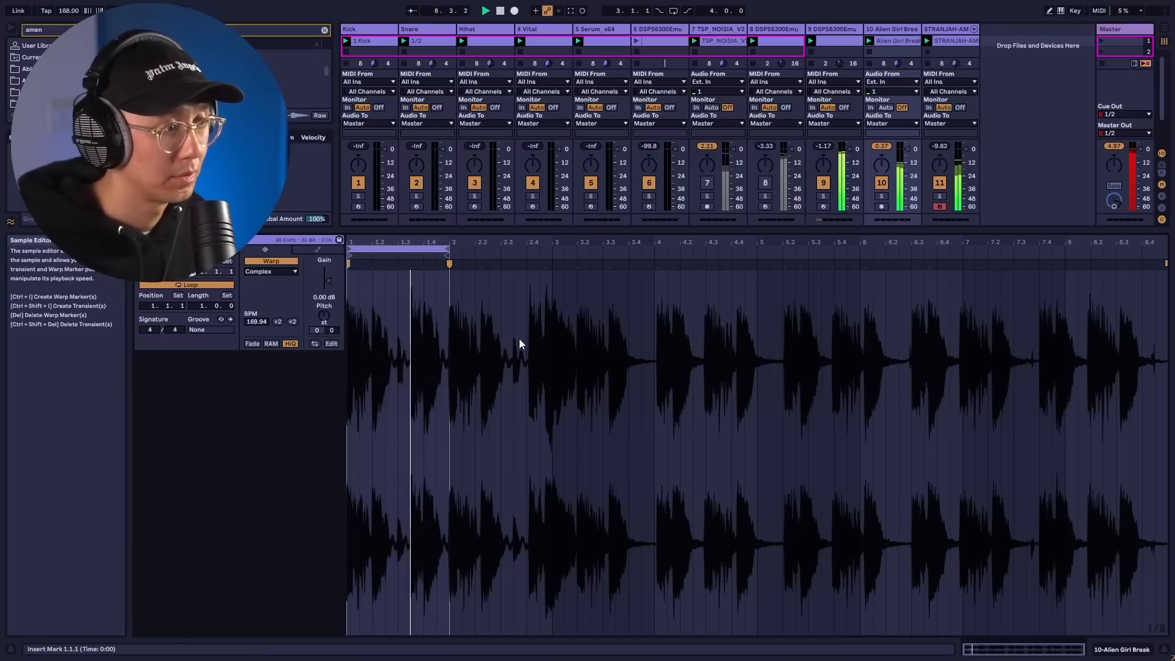
left_click(983, 39)
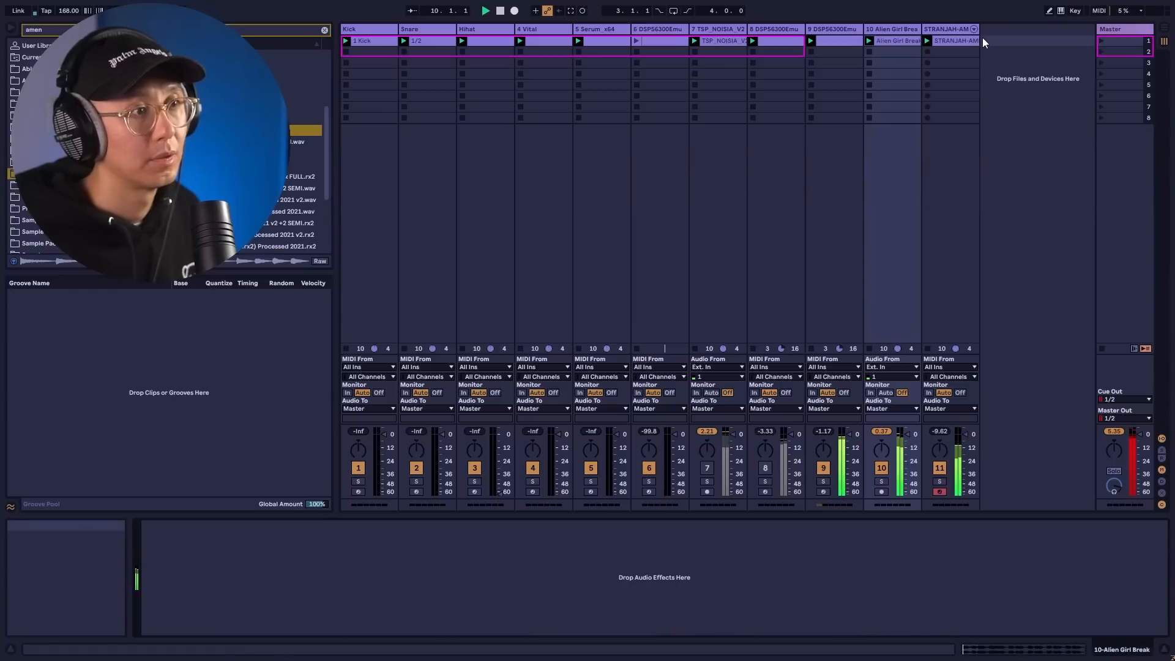
key("ctrl+d")
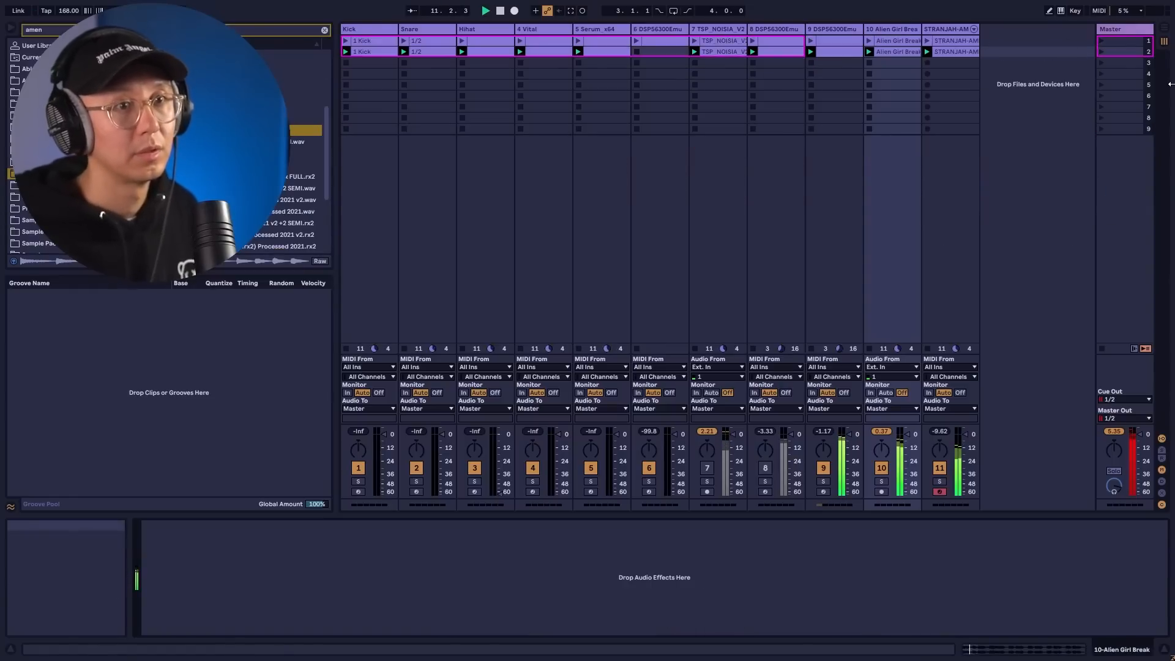
Step: Place the scene's clips in the Arrangement at bar 17 and extend them to end at 25.1.1
key("Tab")
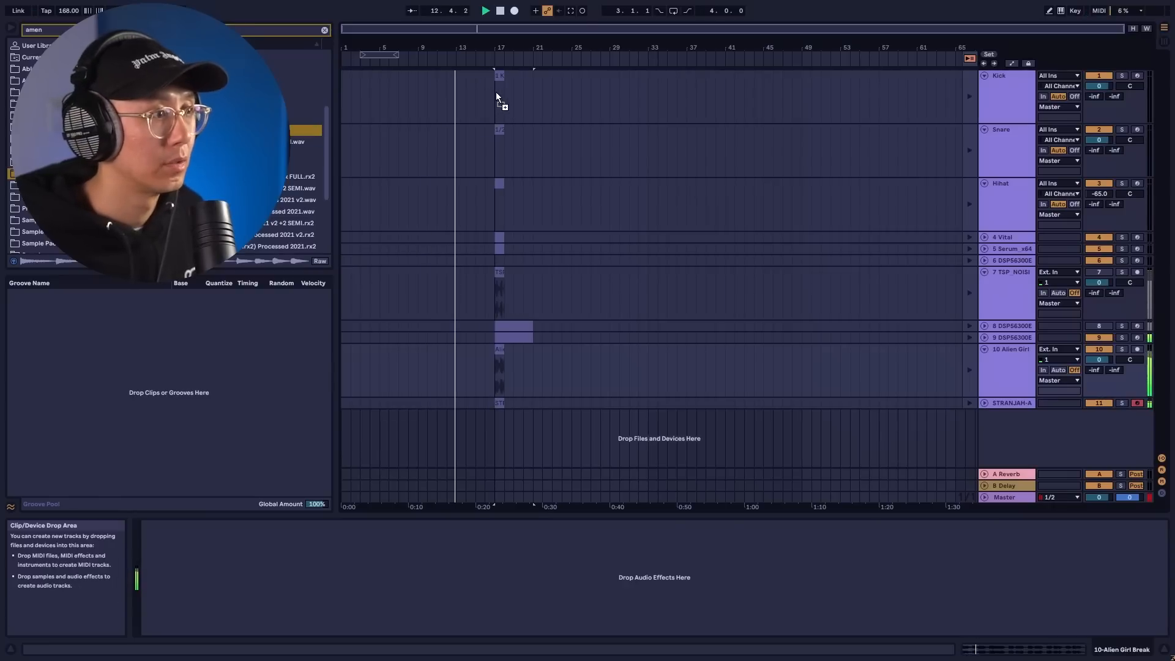
left_click(505, 80)
left_click_drag(535, 76, 573, 75)
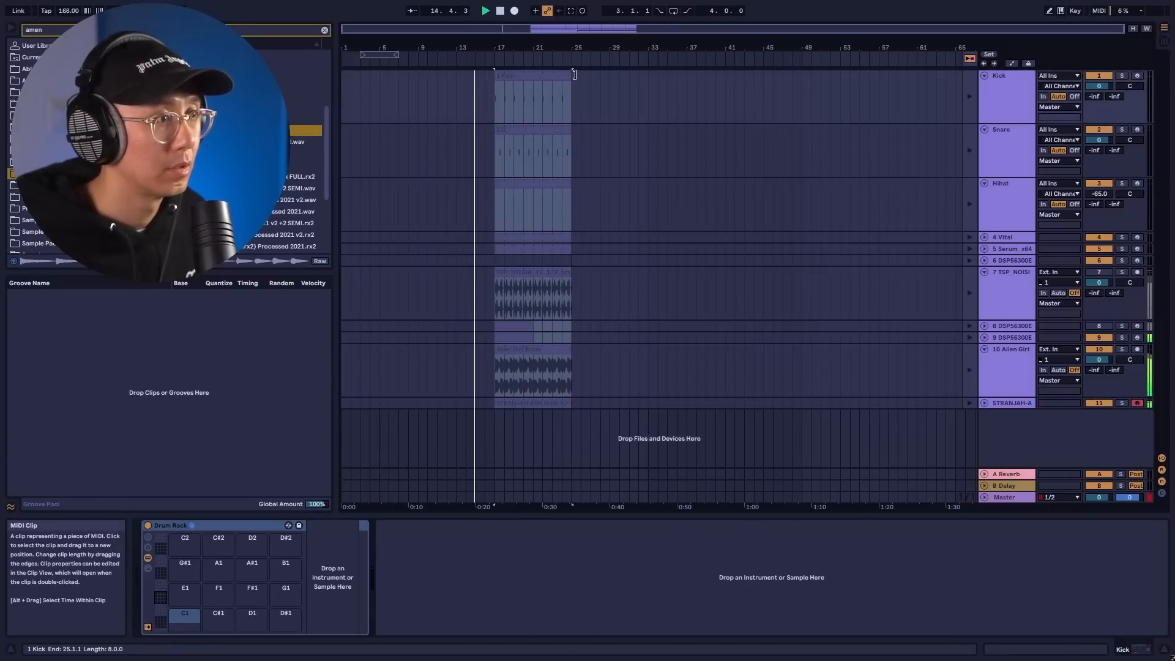
Step: Loop the eight bars of clips from 17.1.1 and switch playback back to the Arrangement
left_click(532, 328)
key("ctrl+l")
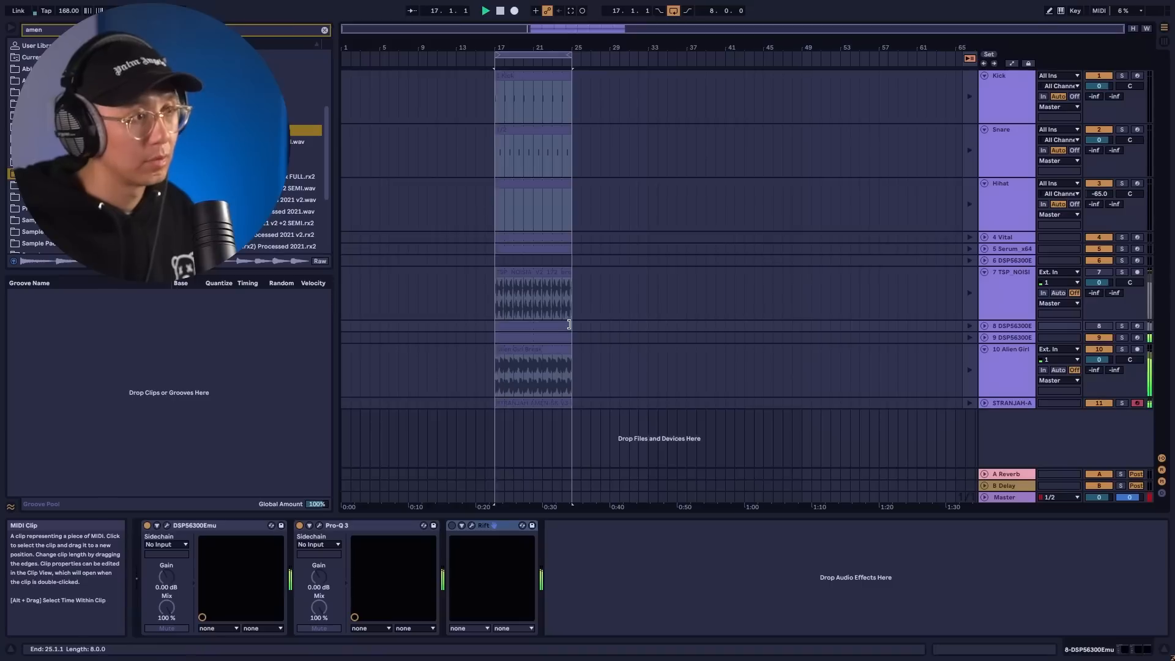
left_click(969, 59)
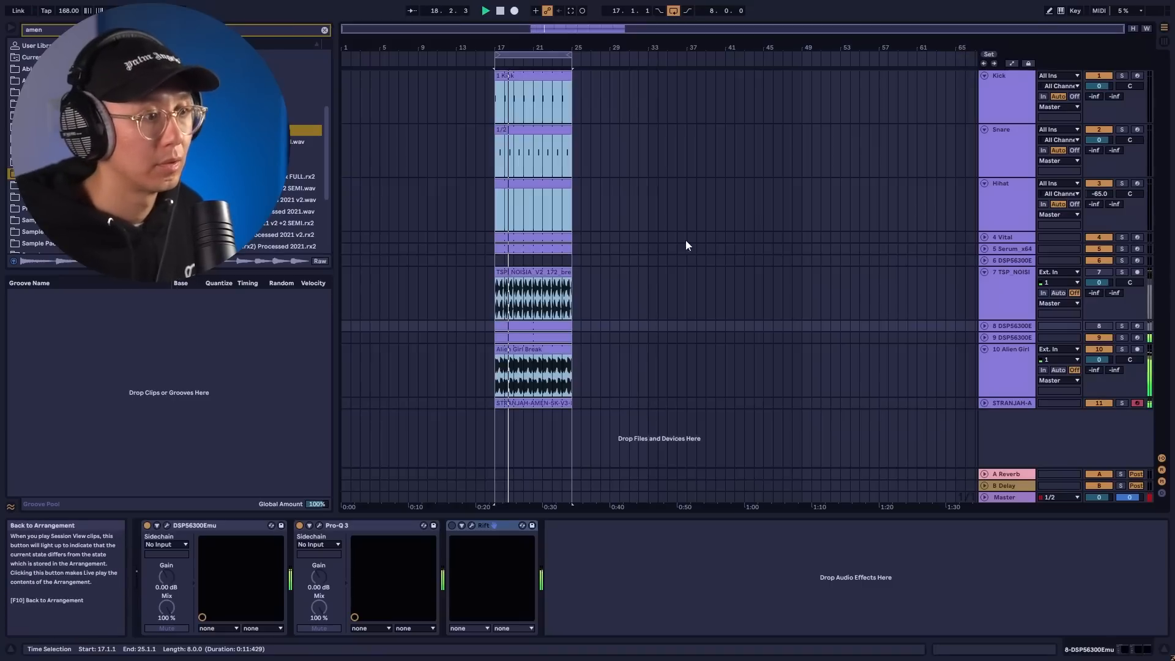
Step: Trim the Alien Girl Break clip to end at 24.1.1 and the sliced amen clip to start at 24.1.1
left_click(488, 356)
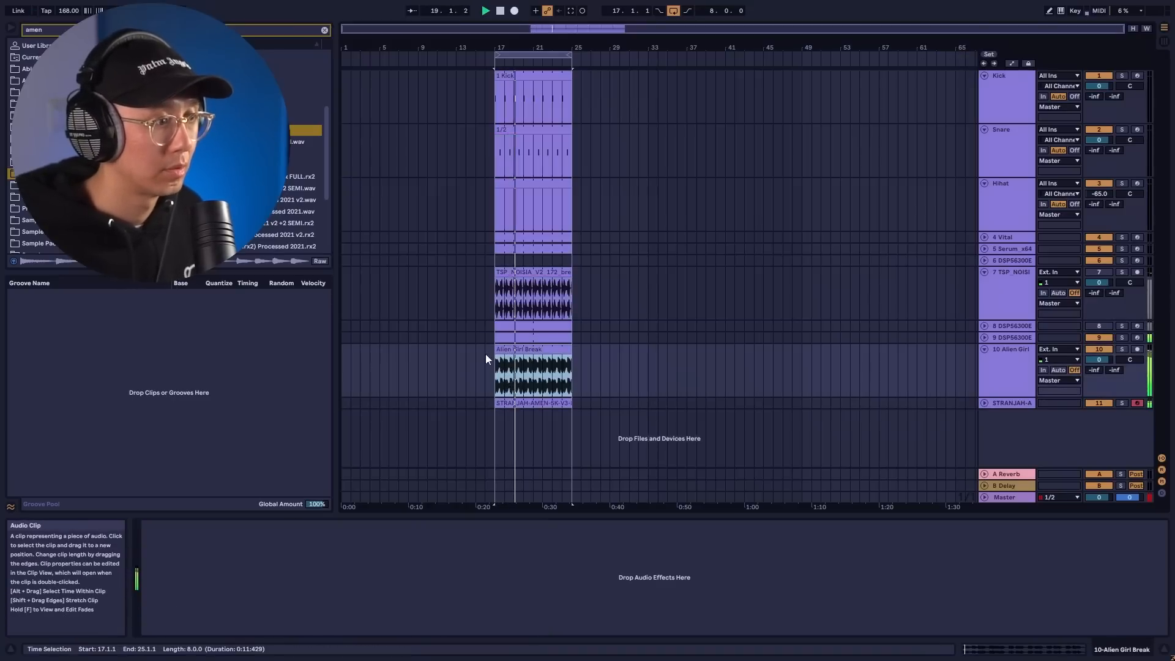
left_click_drag(564, 350, 558, 358)
left_click(566, 365)
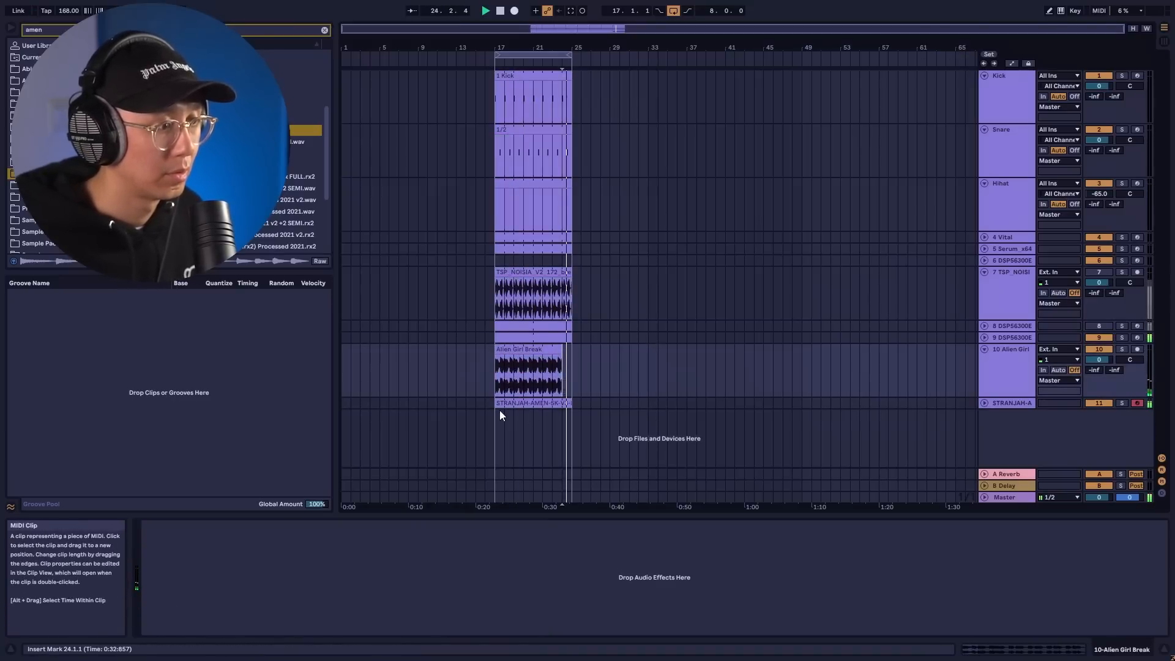
left_click_drag(496, 404, 565, 405)
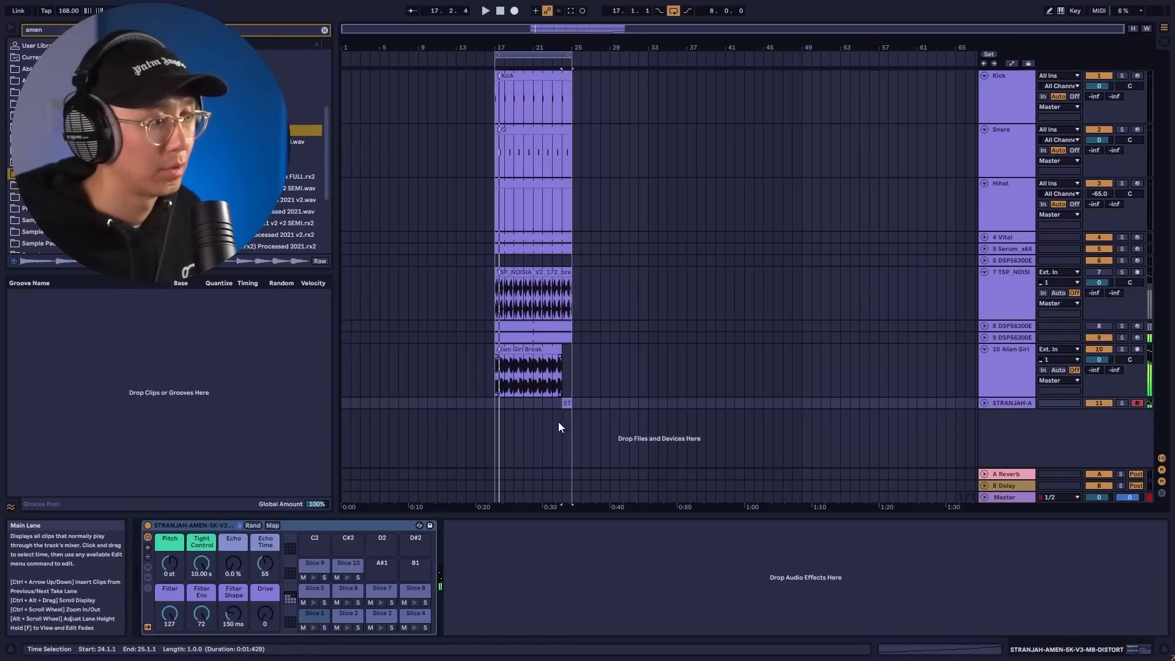
Step: Audition the sliced amen clip at bar 24 and delete its Slice 7 to Slice 10 notes on beat 1.4
left_click(552, 405)
key("space")
key("space")
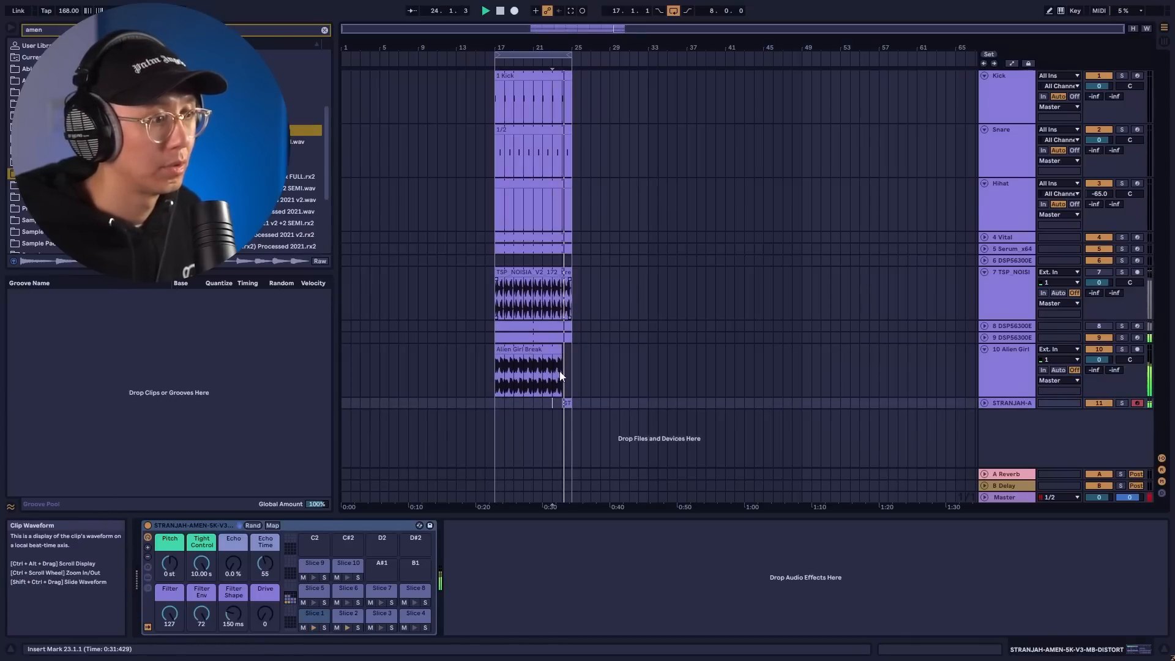
left_click(567, 405)
double_click(566, 405)
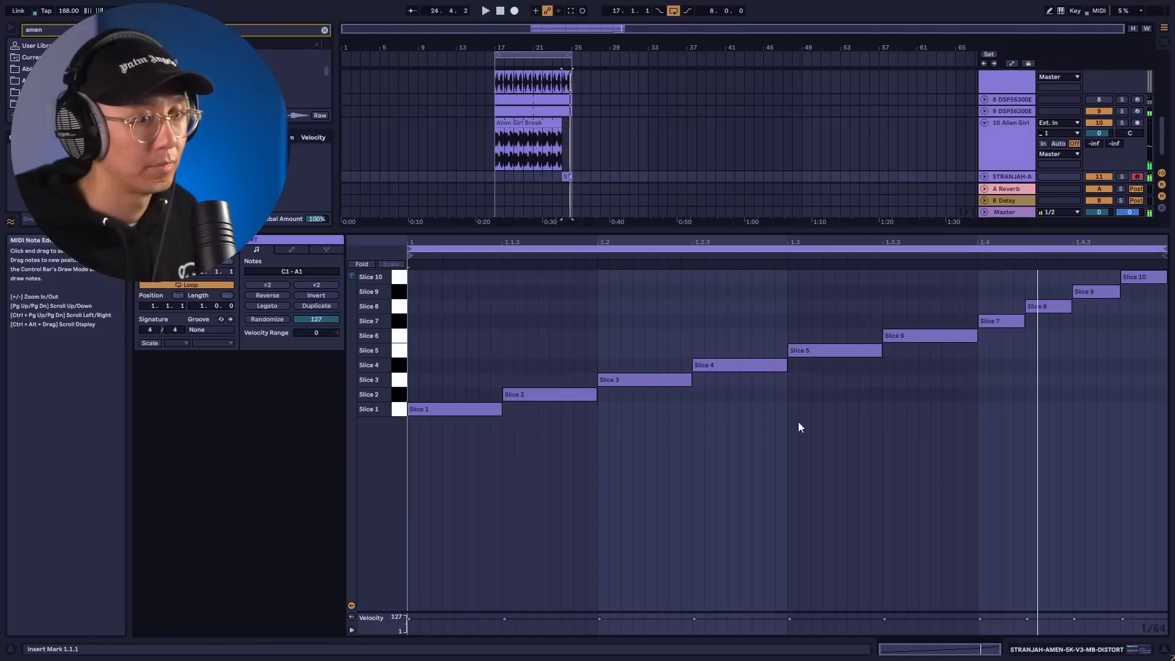
left_click_drag(1025, 367, 979, 269)
key("Delete")
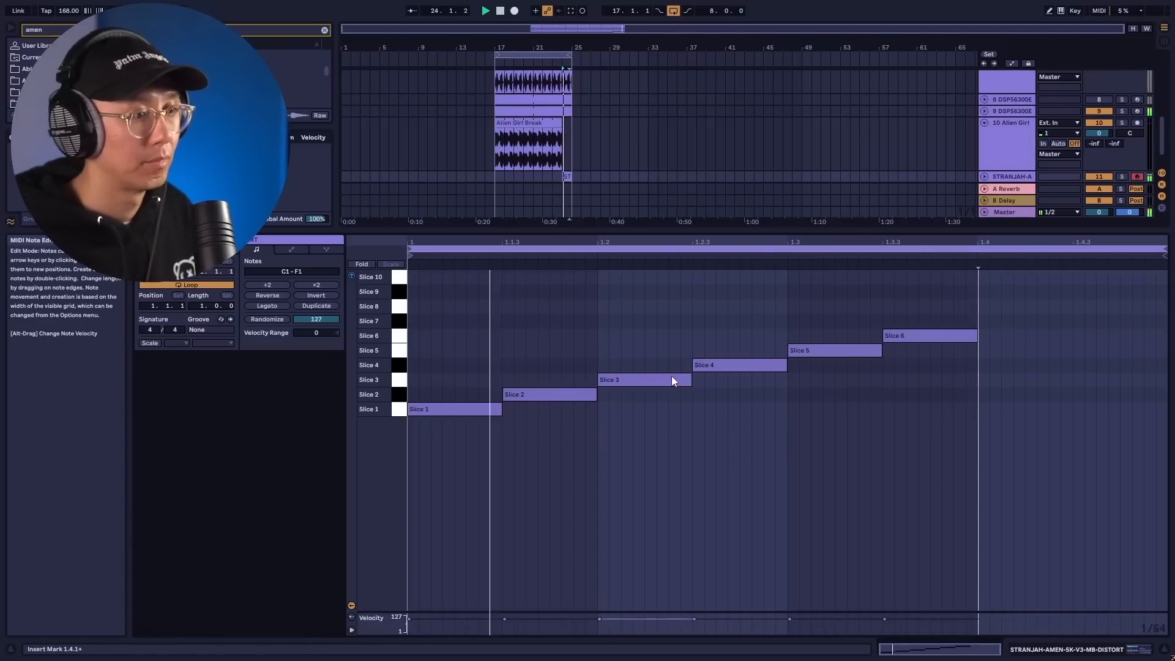
Step: Copy the Slice 1 and Slice 2 notes to beat 1.4 of the amen clip and return to its devices
key("space")
left_click_drag(544, 371, 1012, 412)
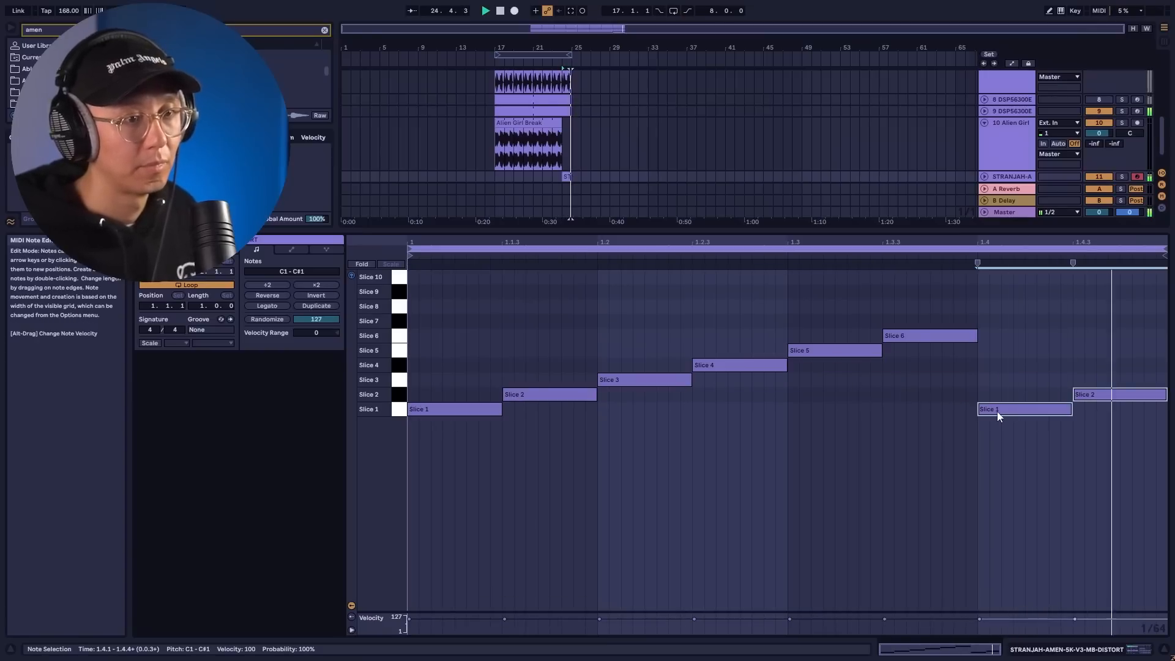
key("shift+Tab")
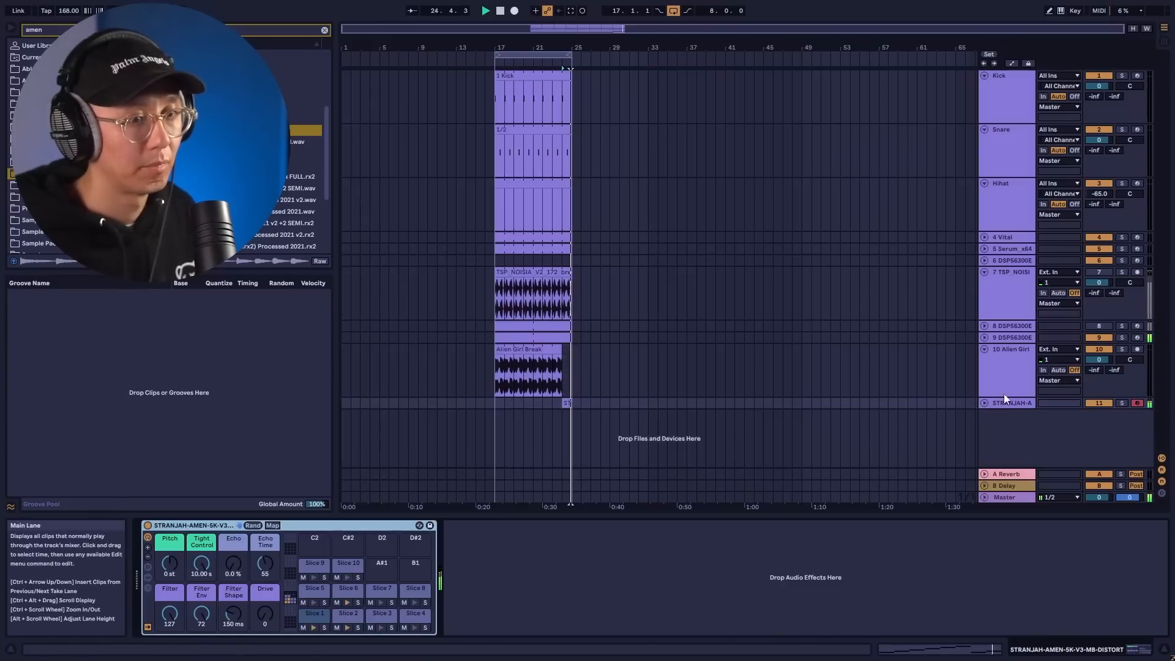
Step: Solo the sliced amen track and set its rack's Drive macro to 87 while listening
left_click(1122, 403)
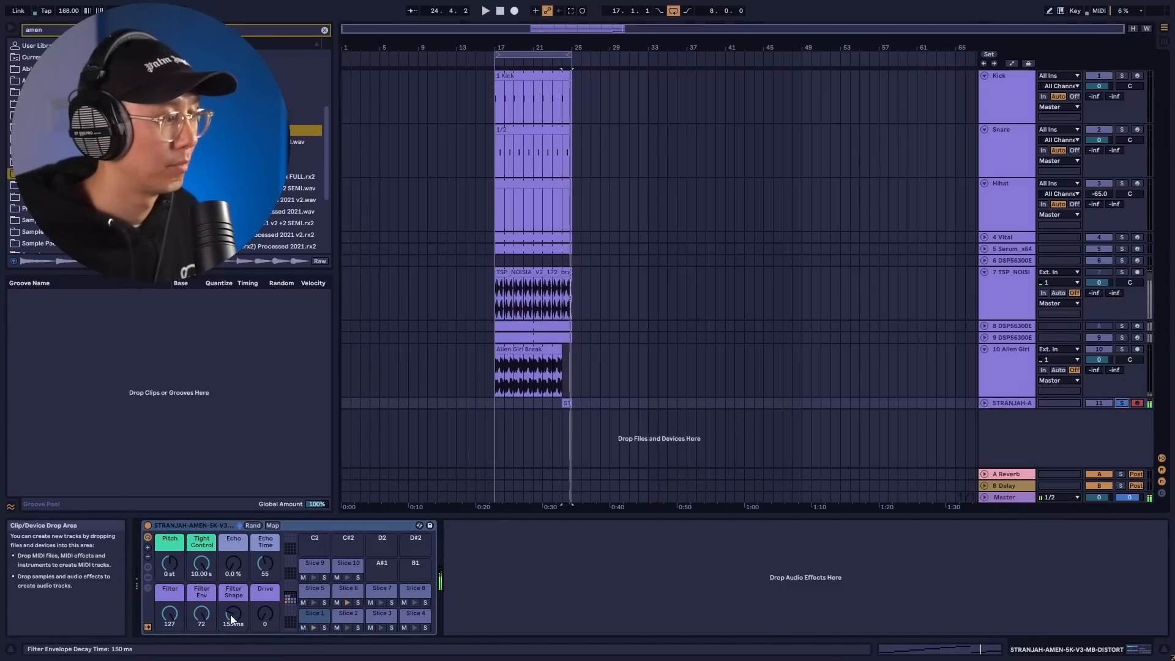
left_click_drag(265, 614, 265, 551)
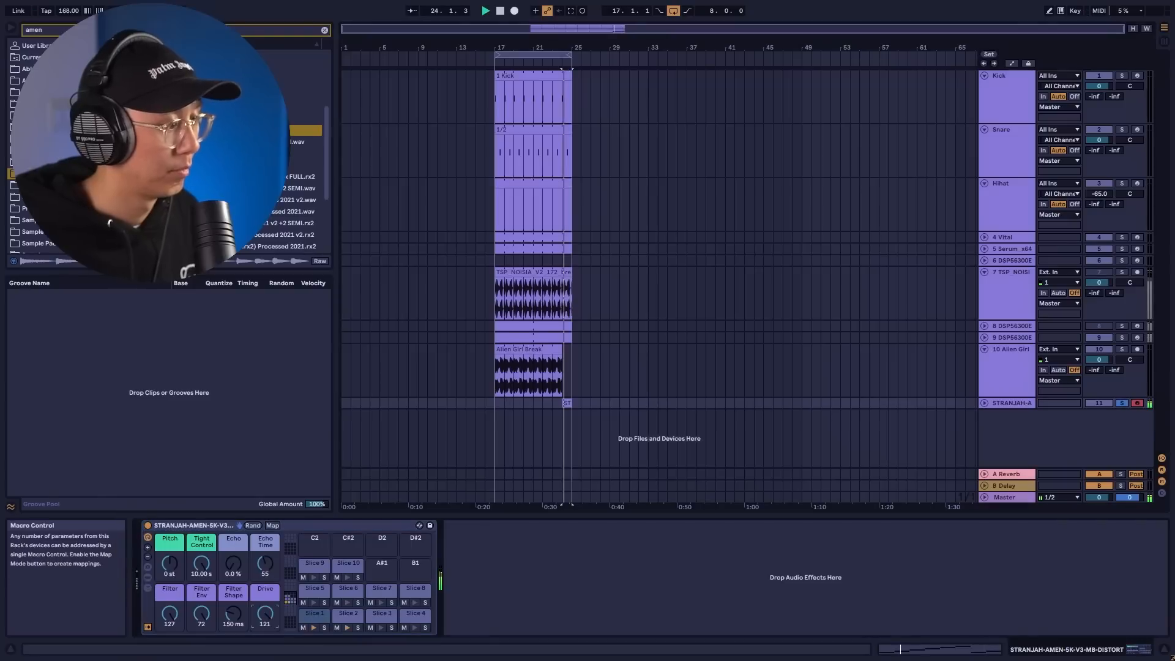
left_click_drag(265, 614, 265, 629)
key("space")
key("space")
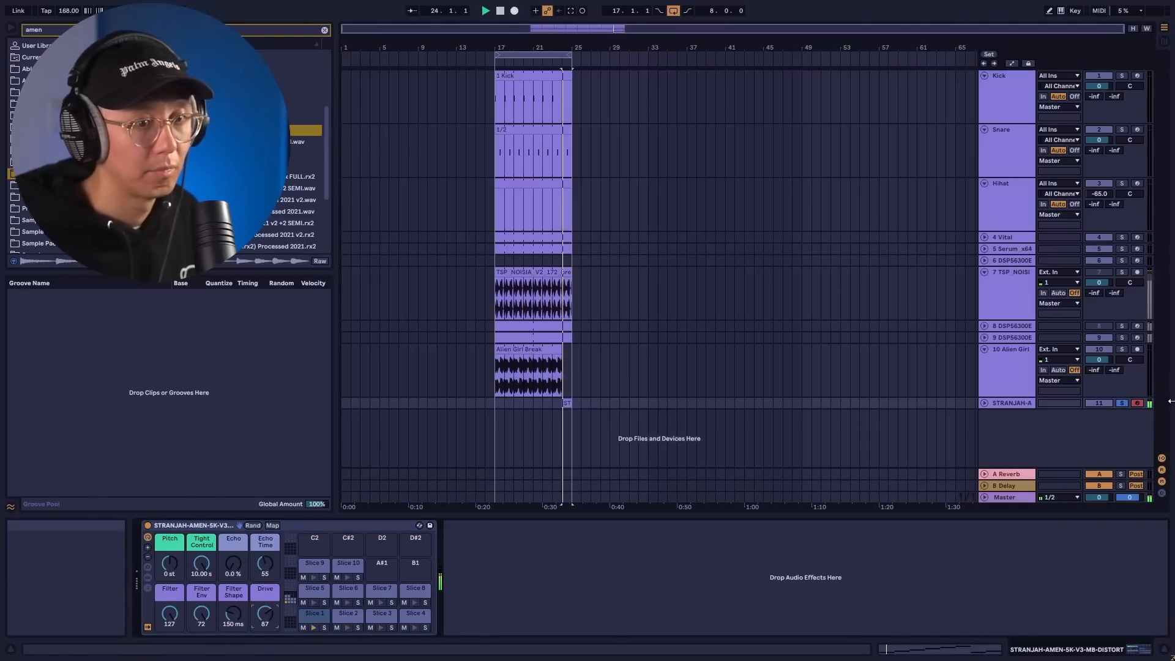
Step: Unfold and unsolo the sliced amen track, then raise its volume to 6.0 dB while playing the full loop
left_click(985, 404)
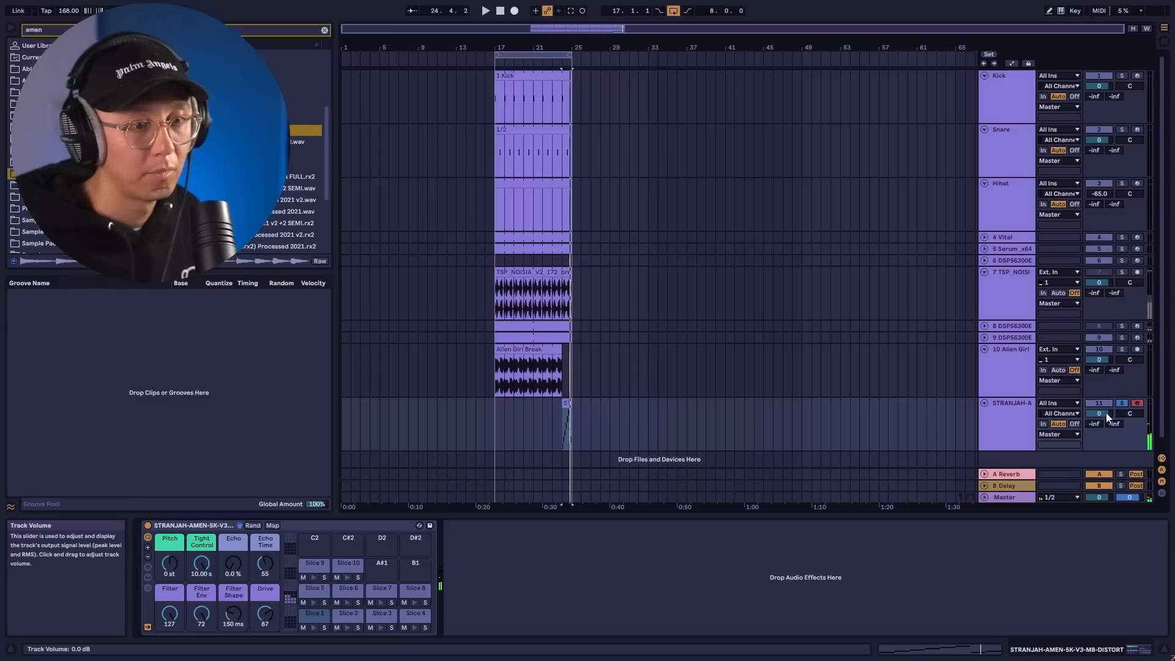
mouse_move(1103, 413)
left_mouse_down()
mouse_move(1103, 386)
mouse_move(1100, 413)
left_mouse_up()
left_click(1122, 404)
key("space")
key("space")
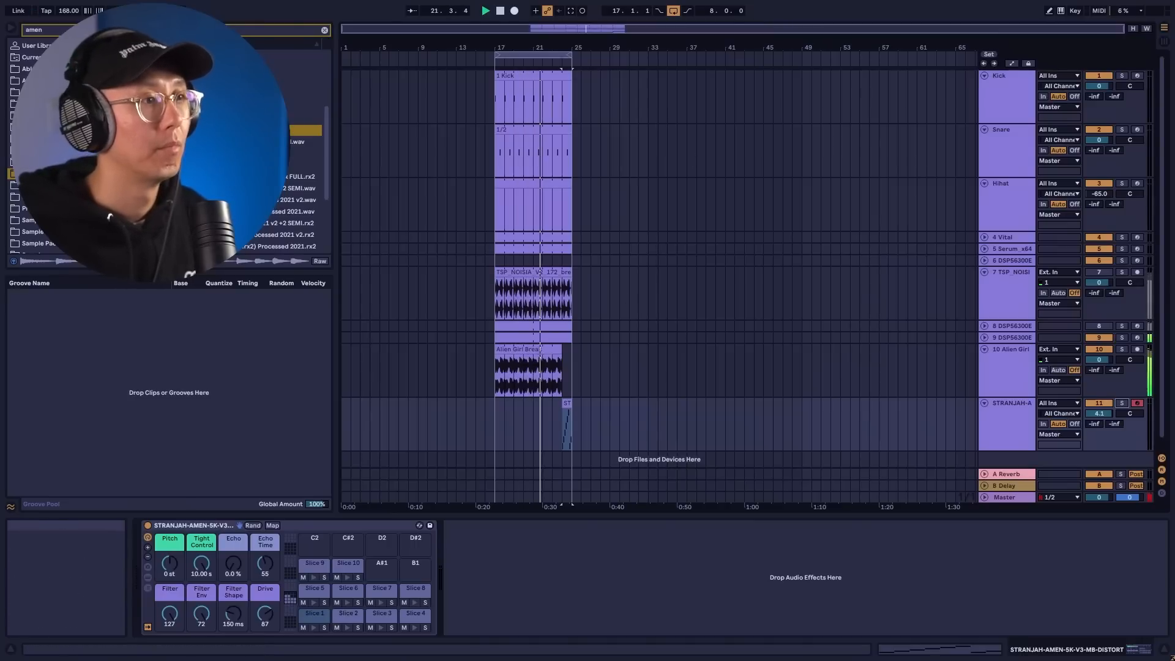
left_click_drag(524, 48, 615, 47)
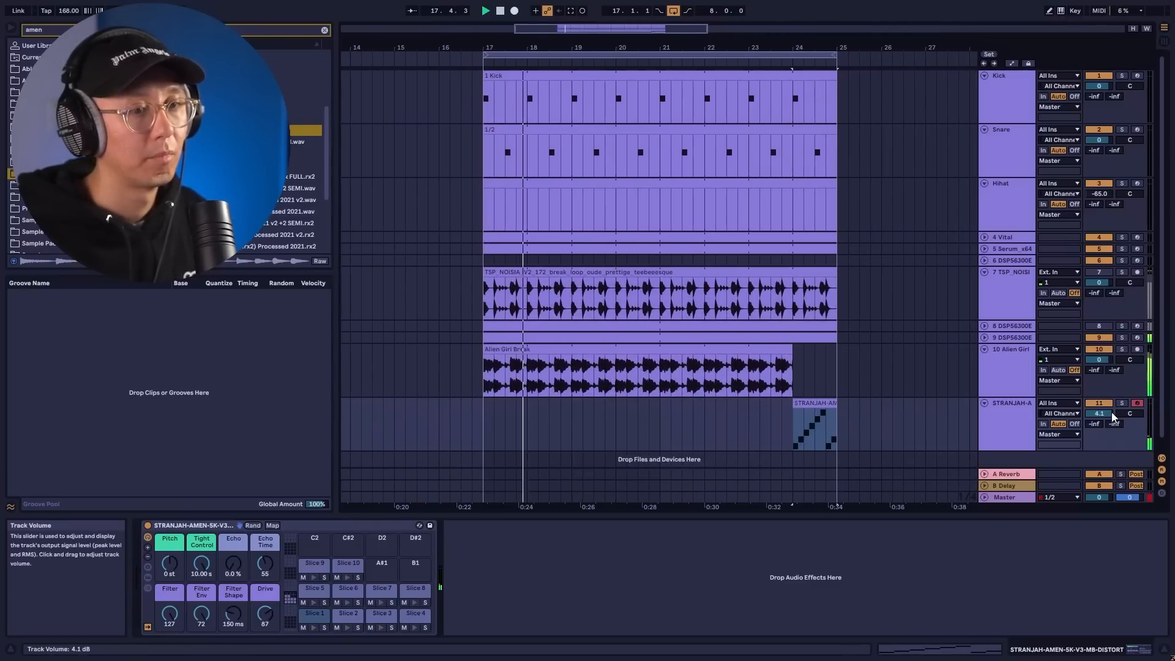
left_click_drag(1099, 414, 1100, 407)
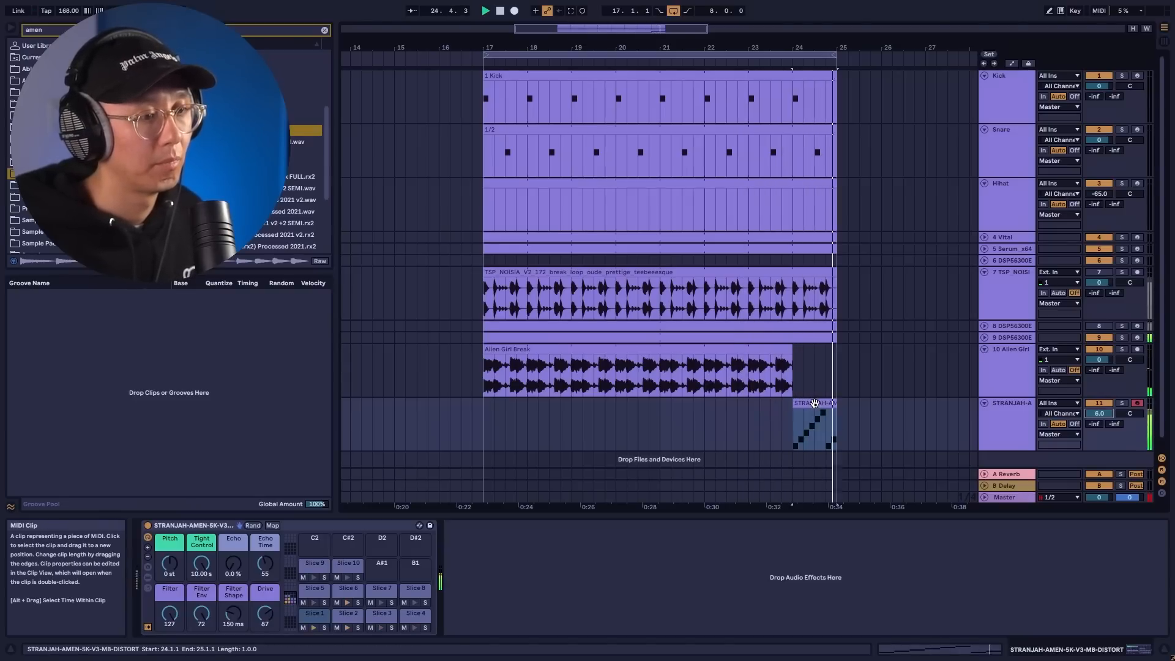
Step: Extend the sliced amen part back to 23.1.1 and cut the Alien Girl Break clip to end there
left_click_drag(814, 402, 755, 366)
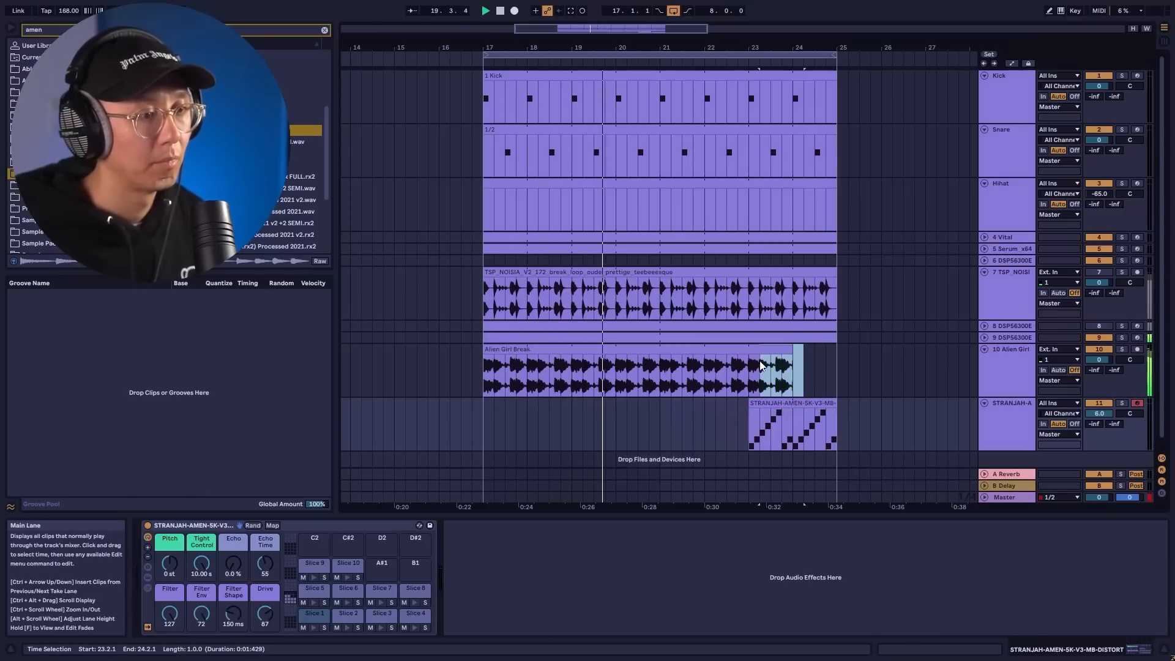
key("Delete")
left_click(763, 403)
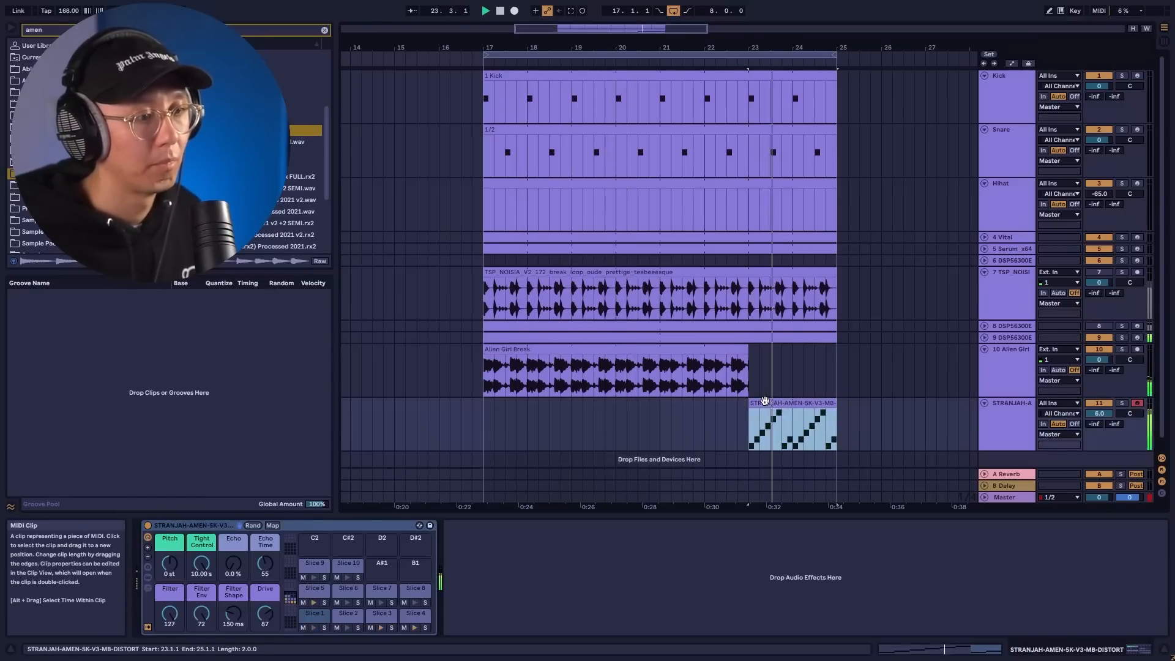
Step: Duplicate the amen clip's notes to two bars, moving those from 2.1.3 to beat 2.2 to Slice 1 and the 2.3.1 note to Slice 3
double_click(795, 403)
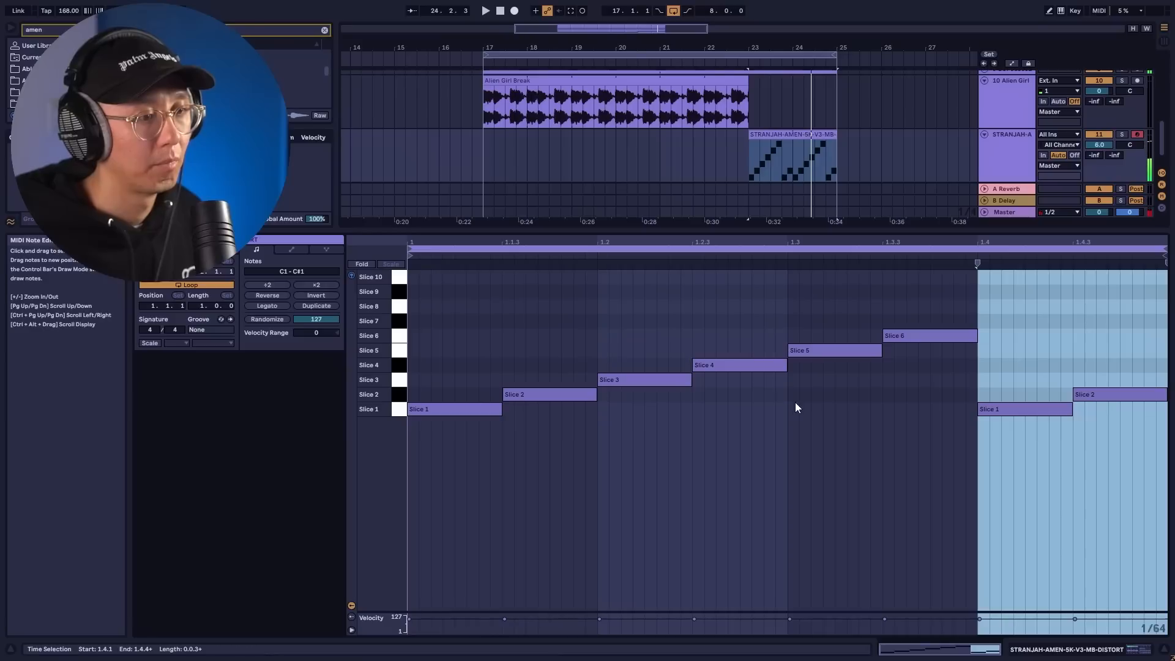
left_click(326, 308)
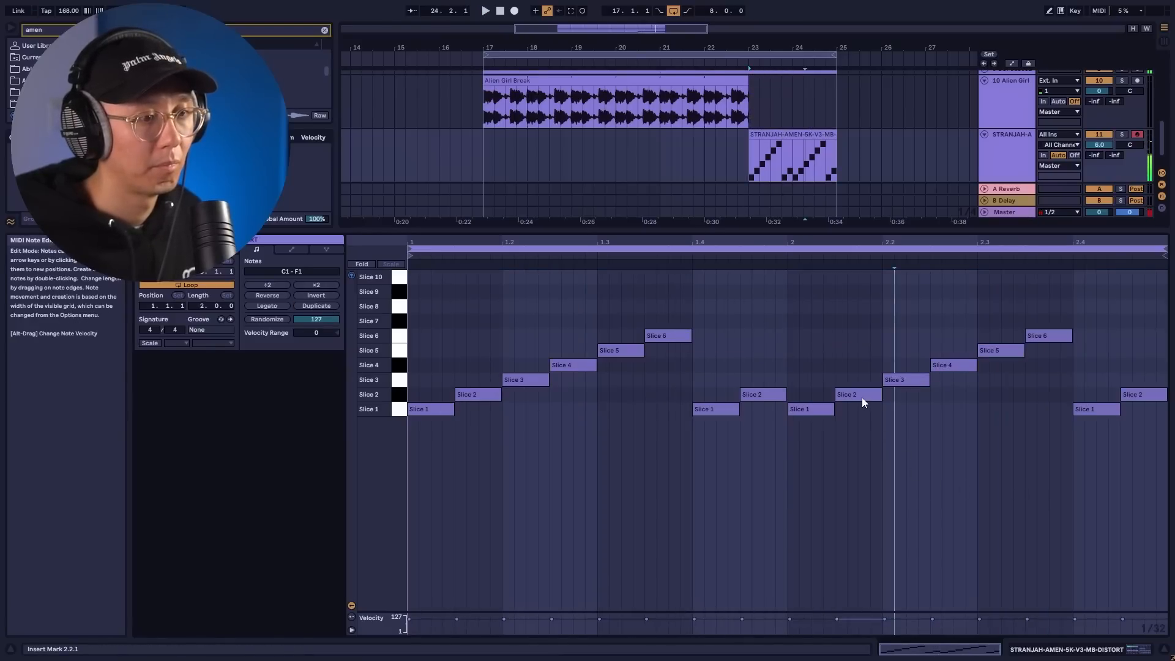
left_click_drag(862, 398, 864, 412)
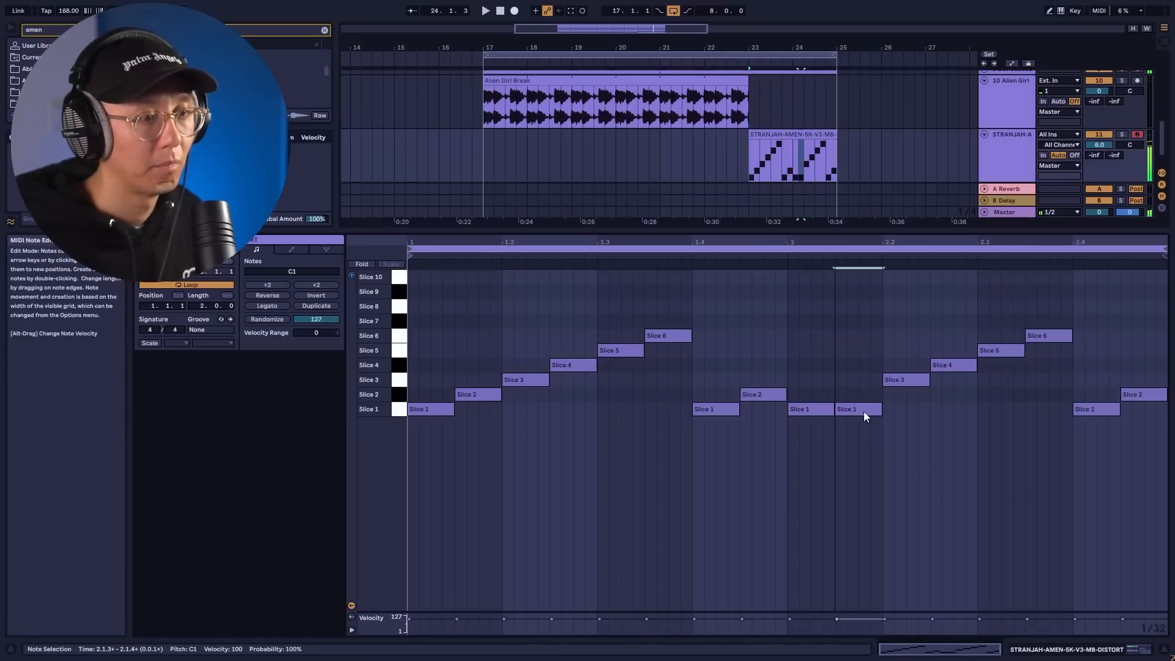
left_click(891, 383)
left_click_drag(891, 383, 896, 410)
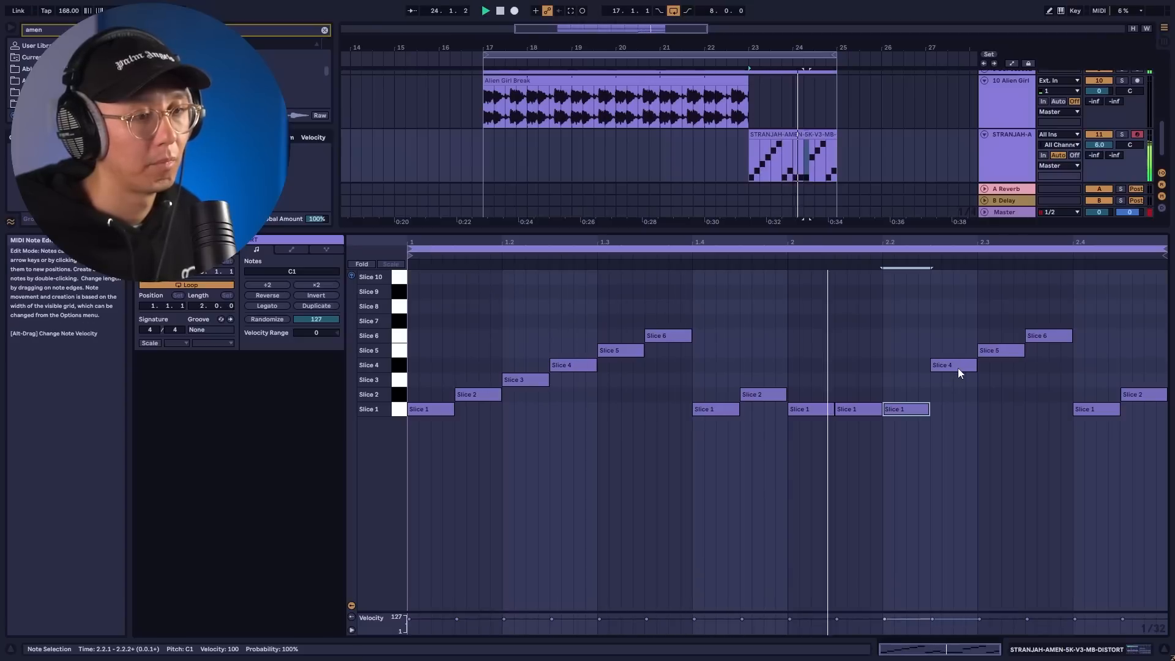
left_click_drag(959, 368, 974, 411)
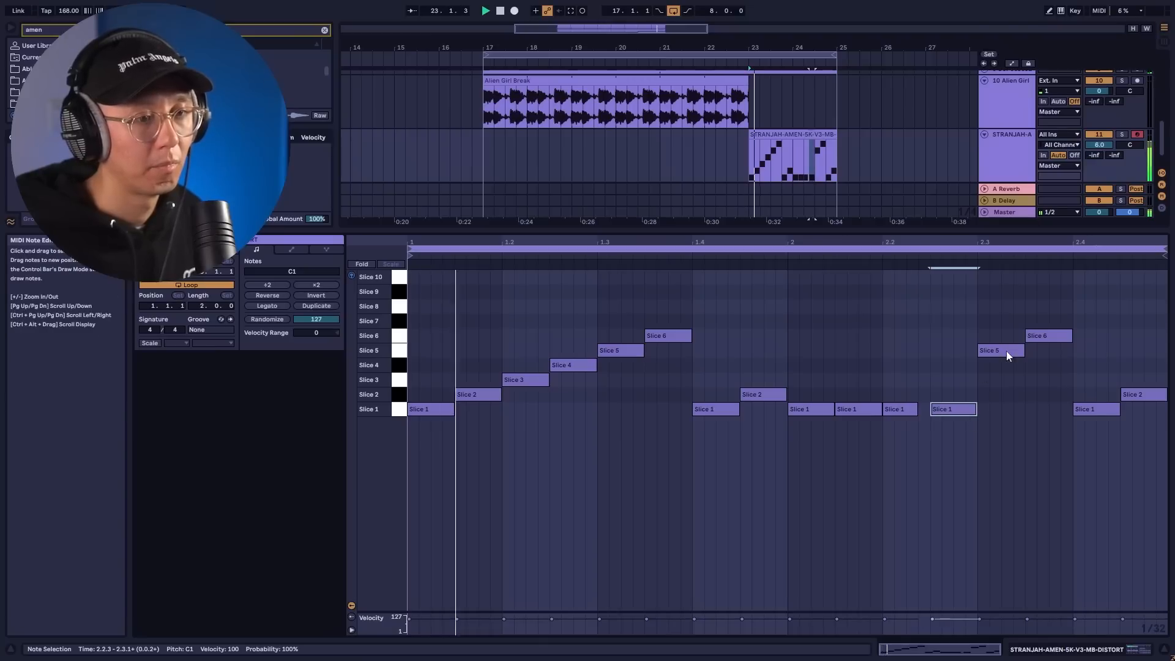
left_click_drag(1006, 351, 1006, 386)
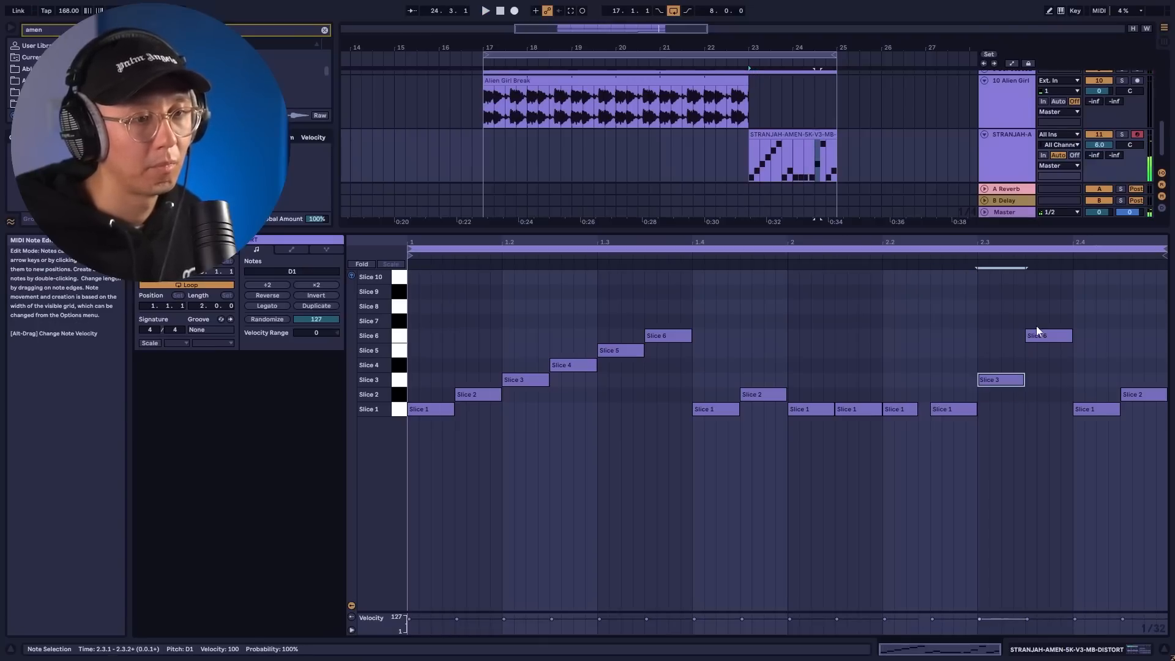
Step: Replace the amen clip's notes from 2.3.3 onward with short rising Slice 7, 8, 9 and 10 notes and a closing Slice 3 note
left_click_drag(1037, 326, 1168, 494)
key("Delete")
double_click(1030, 368)
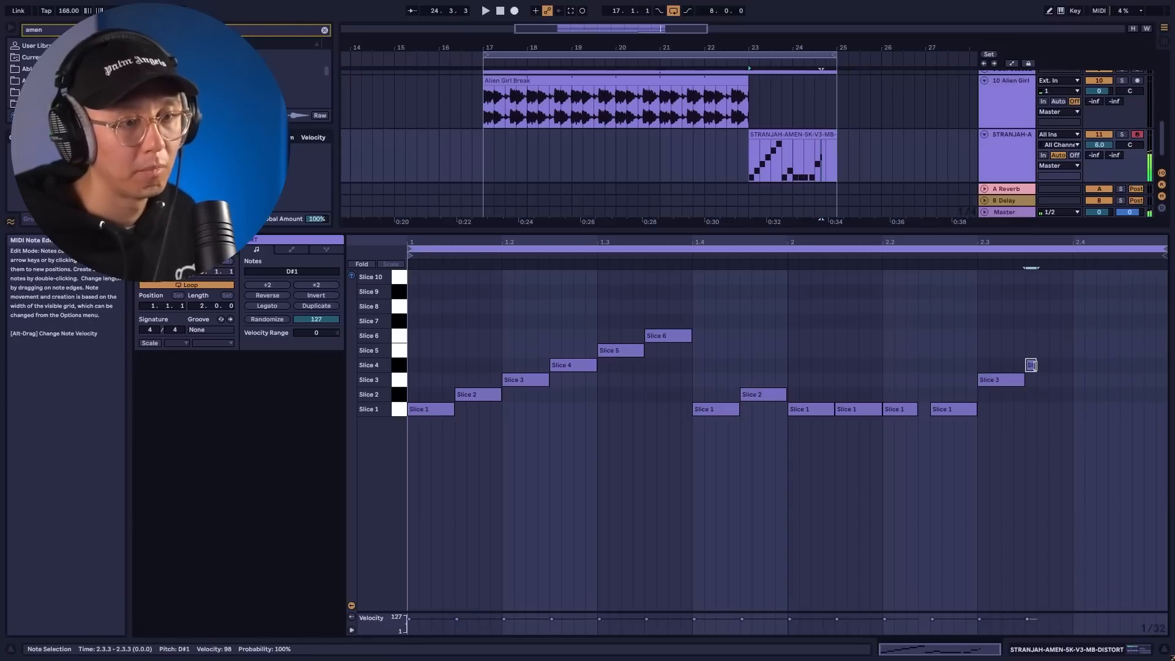
left_click_drag(1036, 366, 1050, 370)
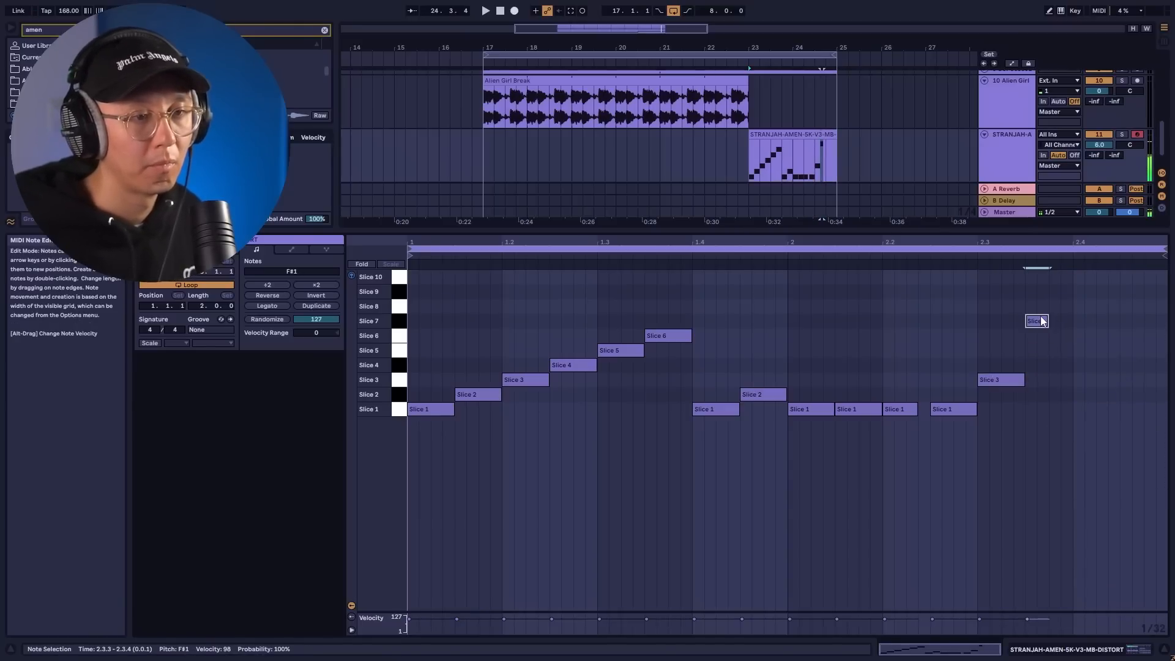
double_click(1067, 305)
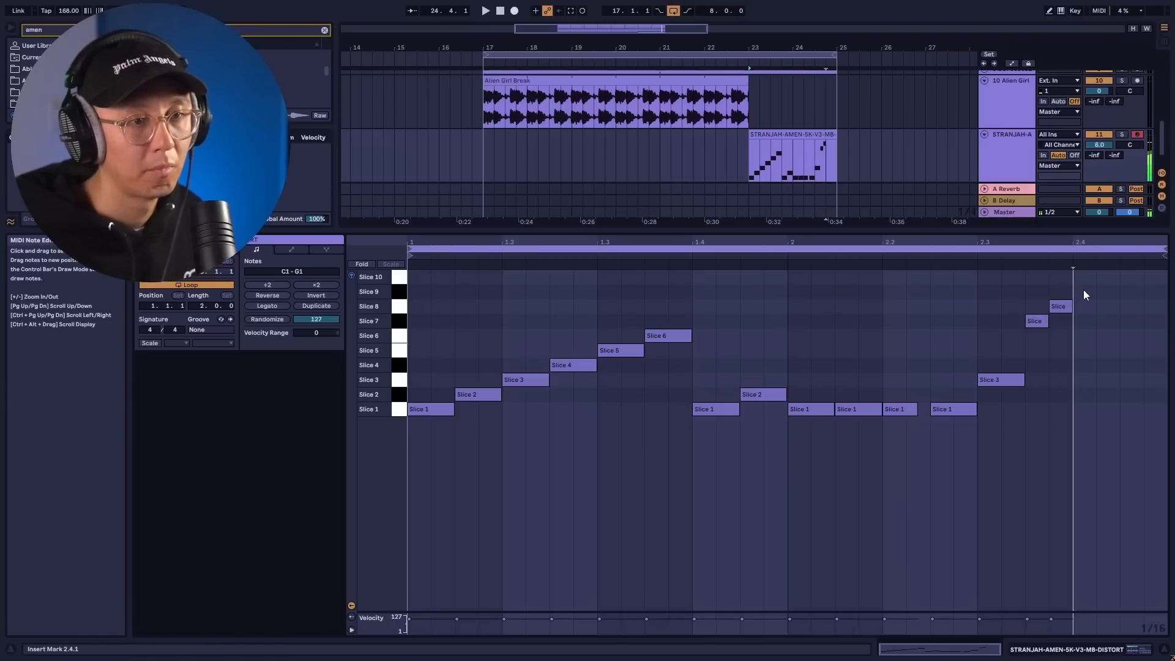
double_click(1083, 290)
double_click(1105, 279)
double_click(1118, 380)
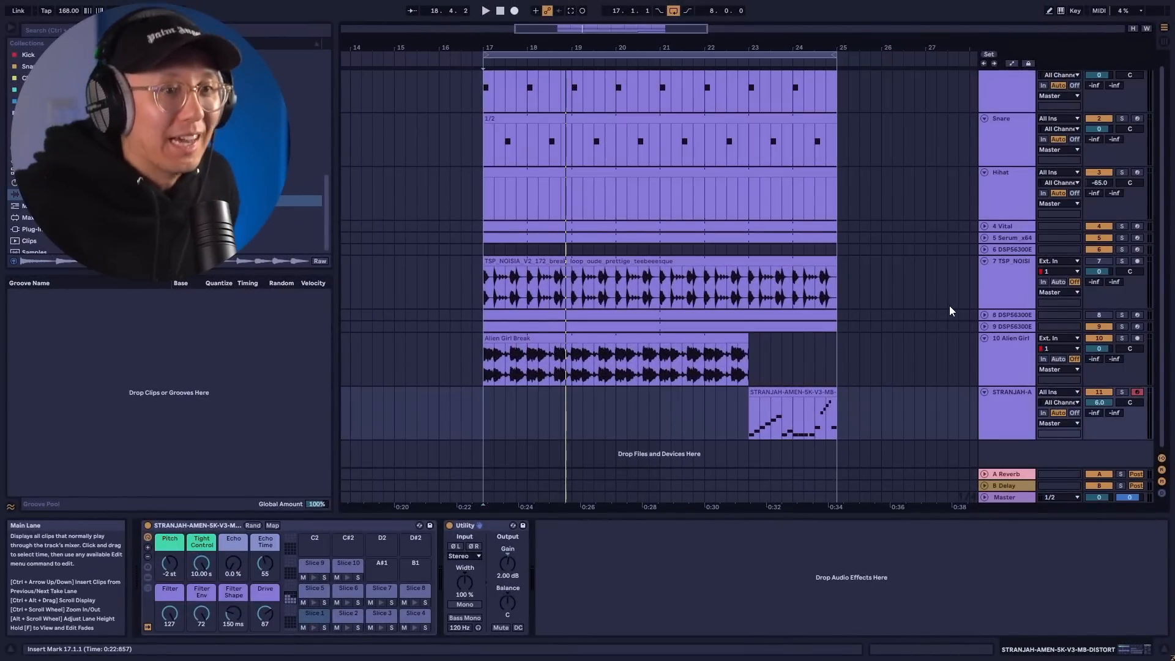
Step: Open the DSP56300Emu synth window of track 9 and move it up clear of the device chain
left_click(994, 340)
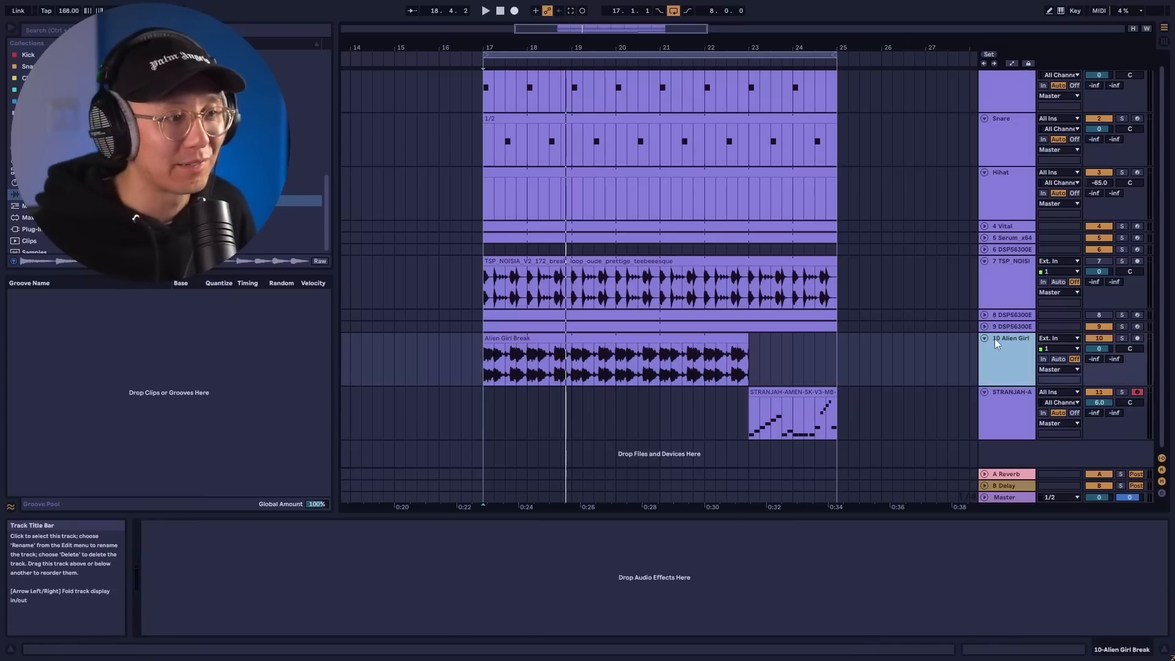
left_click(1025, 327)
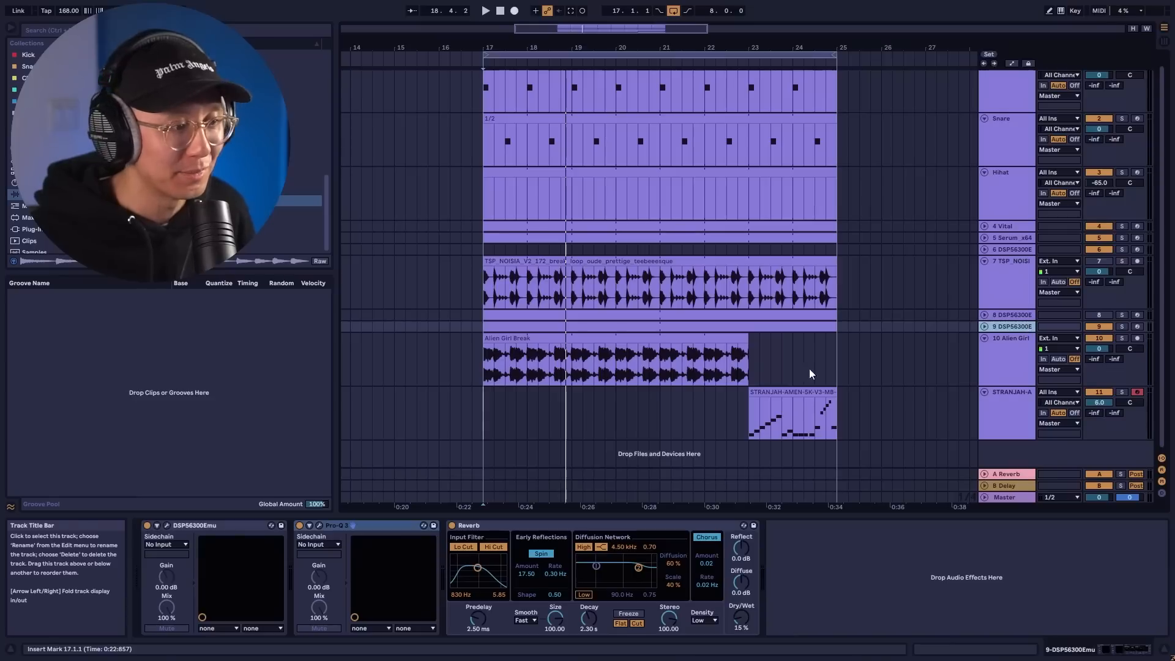
left_click(168, 525)
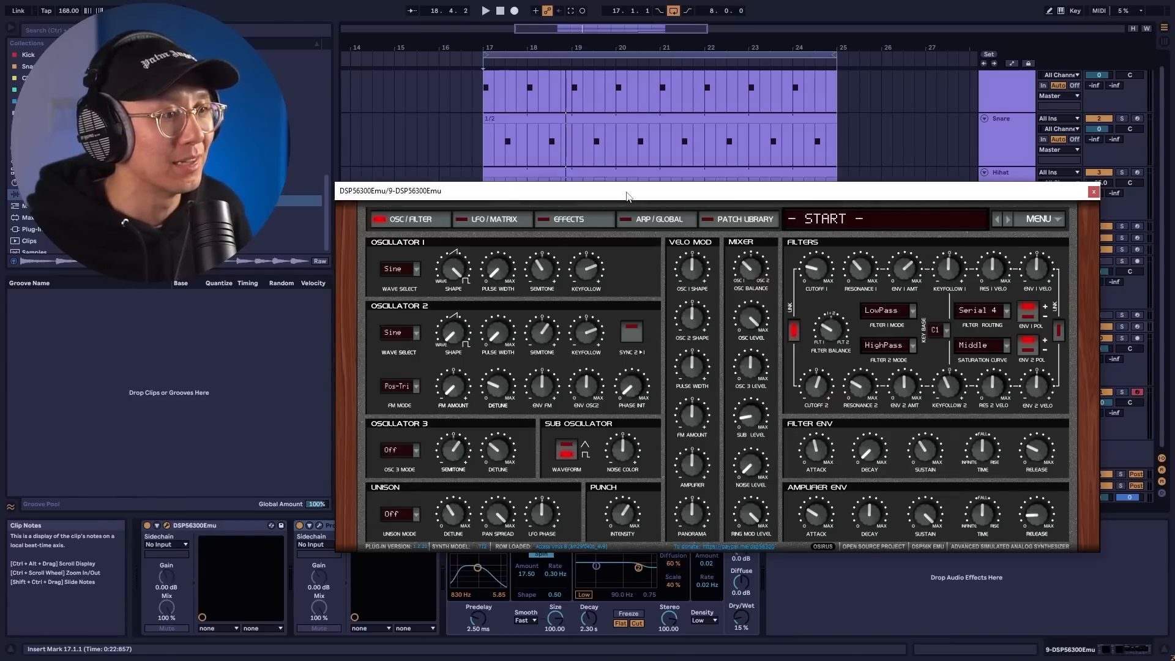
mouse_move(627, 196)
left_mouse_down()
mouse_move(580, 128)
mouse_move(628, 150)
mouse_move(628, 177)
left_mouse_up()
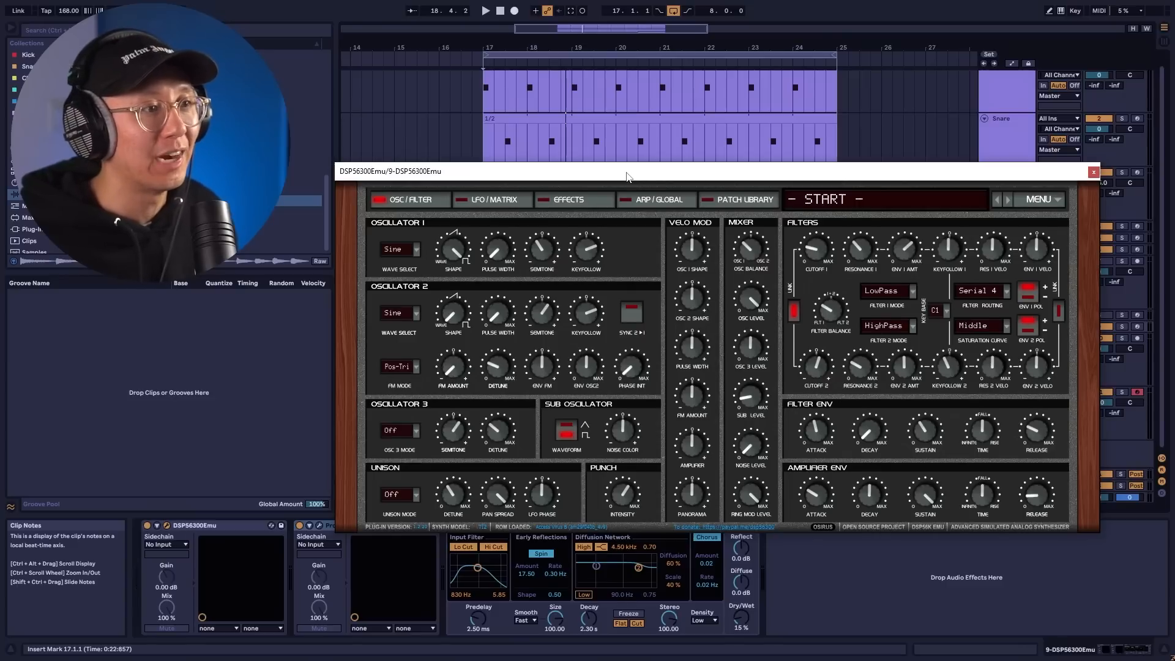
left_click_drag(626, 177, 626, 163)
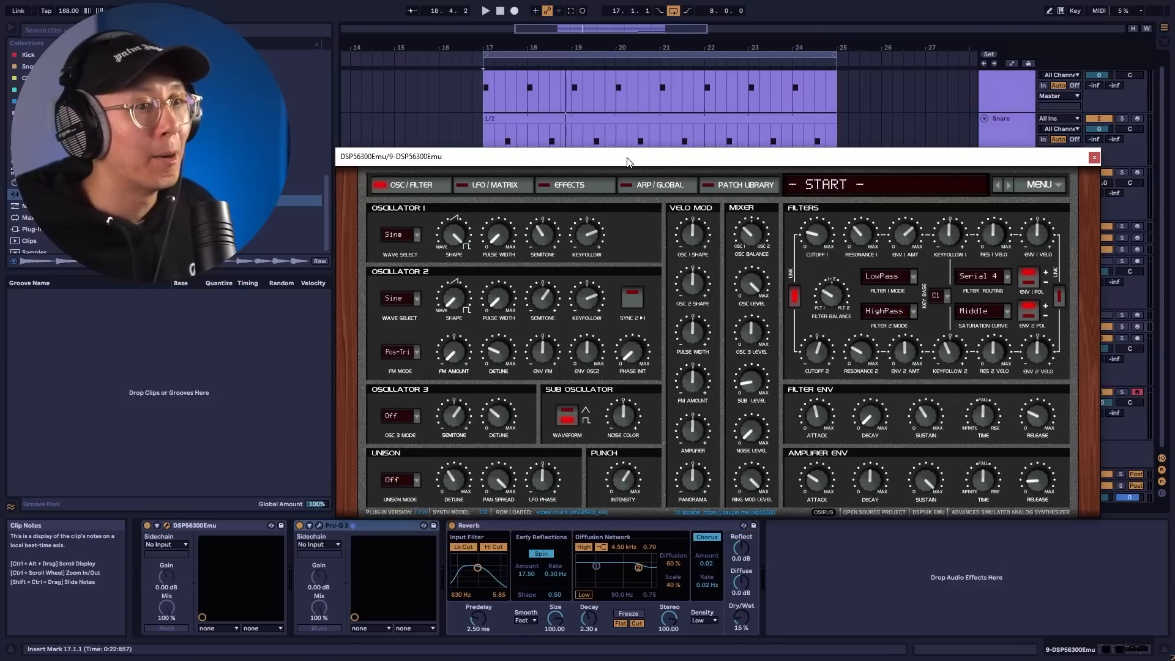
left_click_drag(628, 162, 630, 159)
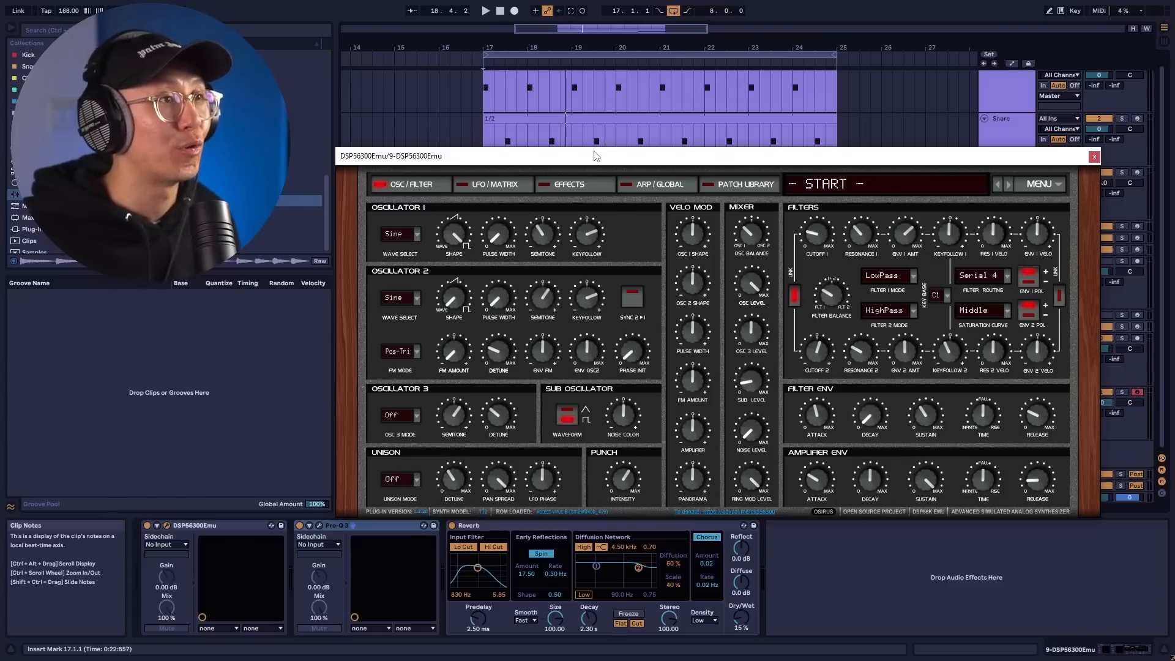
left_click_drag(596, 155, 606, 131)
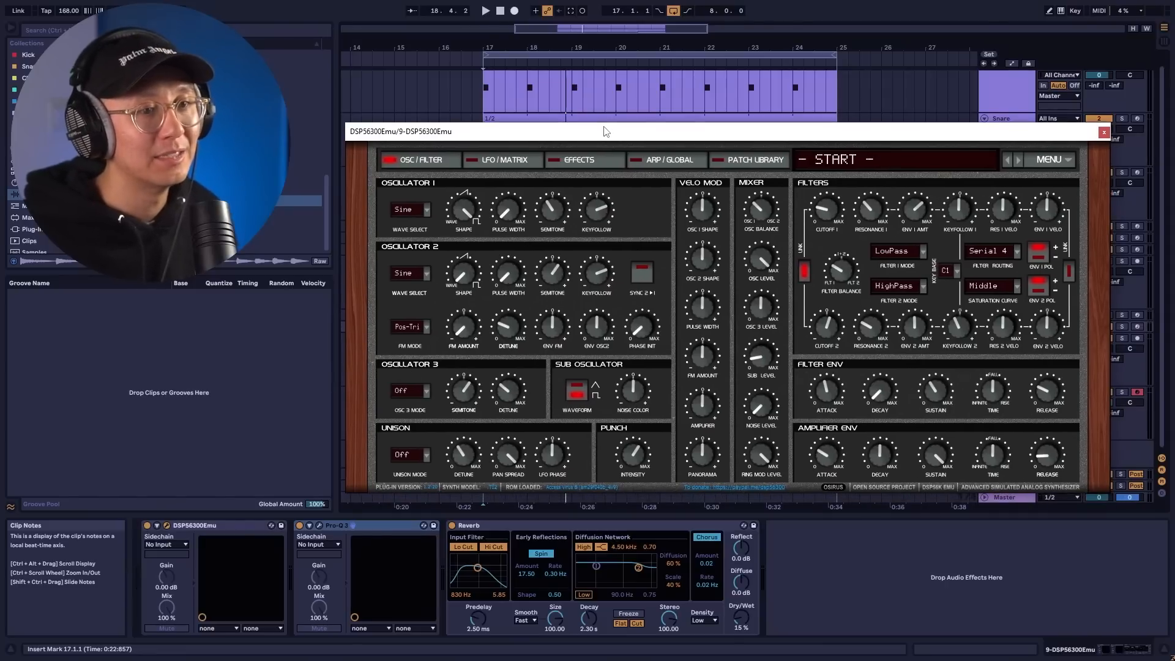